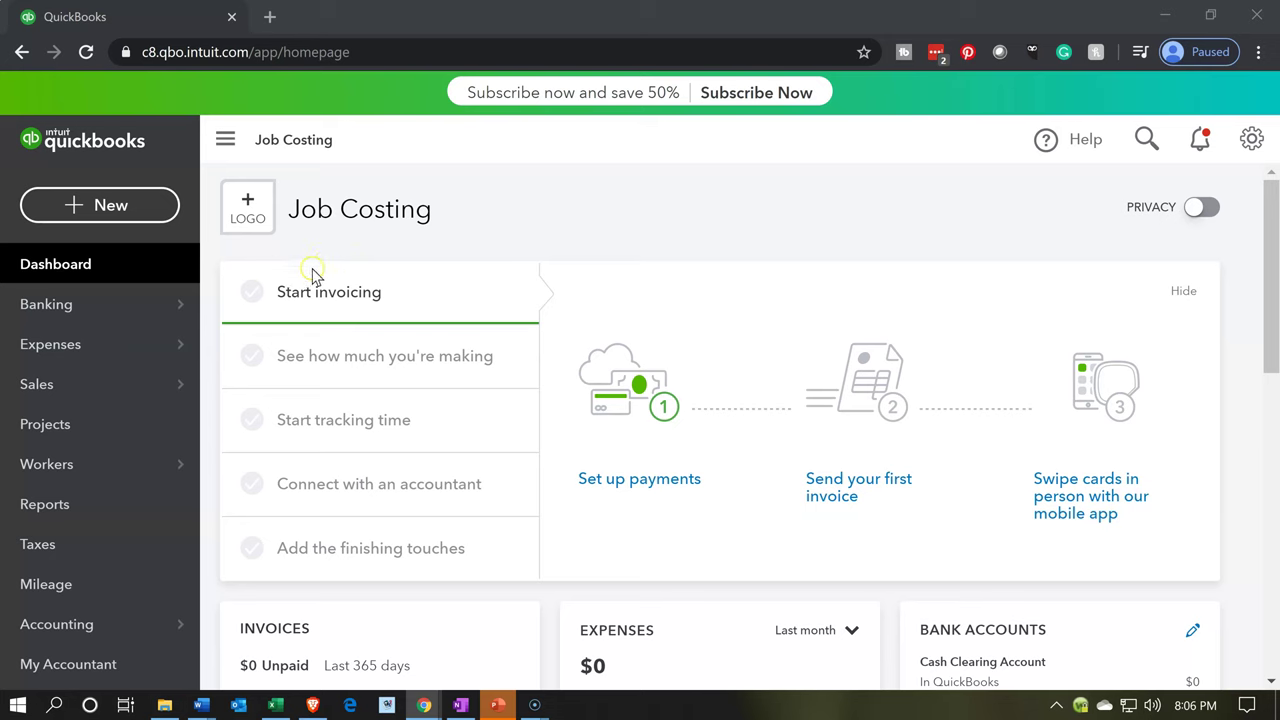
Step: Switch to the Excel job cost workbook and review the 1/20 and 1/30 factory overhead transactions in column A
{"action": "left_click", "coordinate": [281, 705]}
{"action": "left_click", "coordinate": [532, 437]}
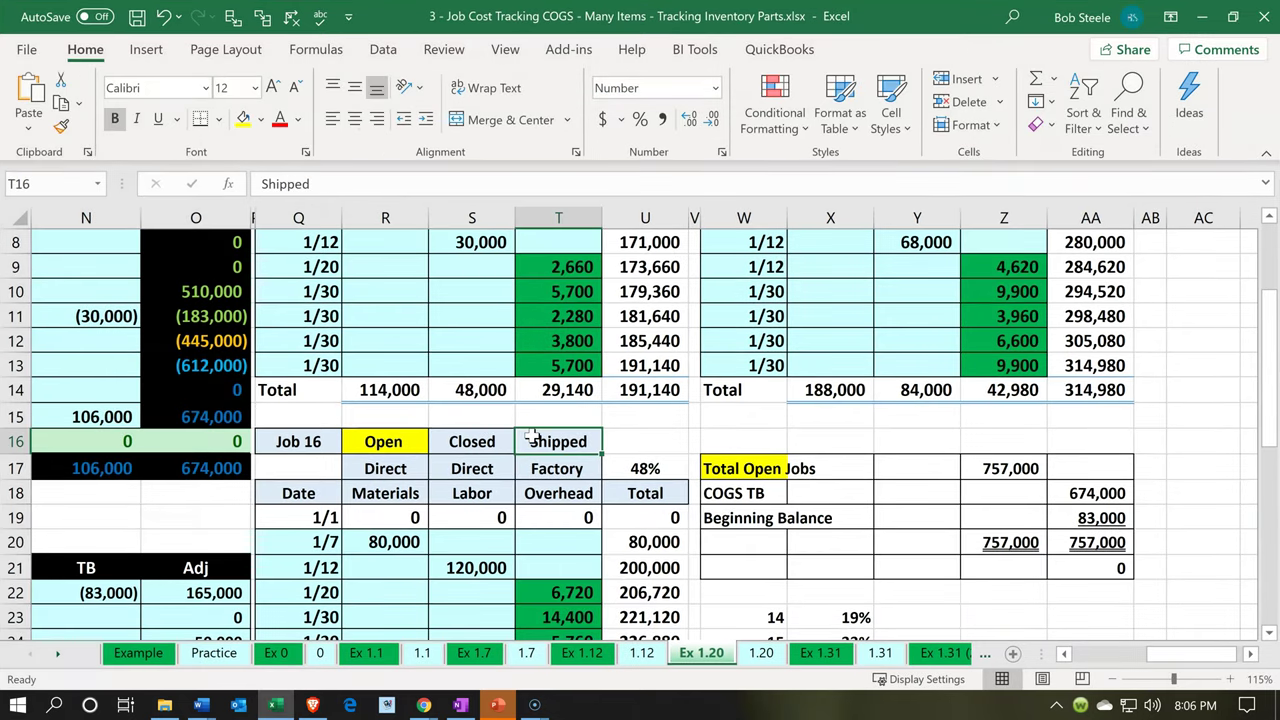
{"action": "key", "text": "Left"}
{"action": "key", "text": "Left"}
{"action": "key", "text": "Left"}
{"action": "key", "text": "Left"}
{"action": "key", "text": "Left"}
{"action": "key", "text": "Left"}
{"action": "key", "text": "Left"}
{"action": "key", "text": "Left"}
{"action": "key", "text": "Left"}
{"action": "key", "text": "Left"}
{"action": "key", "text": "Left"}
{"action": "key", "text": "Left"}
{"action": "key", "text": "Left"}
{"action": "key", "text": "Left"}
{"action": "key", "text": "Left"}
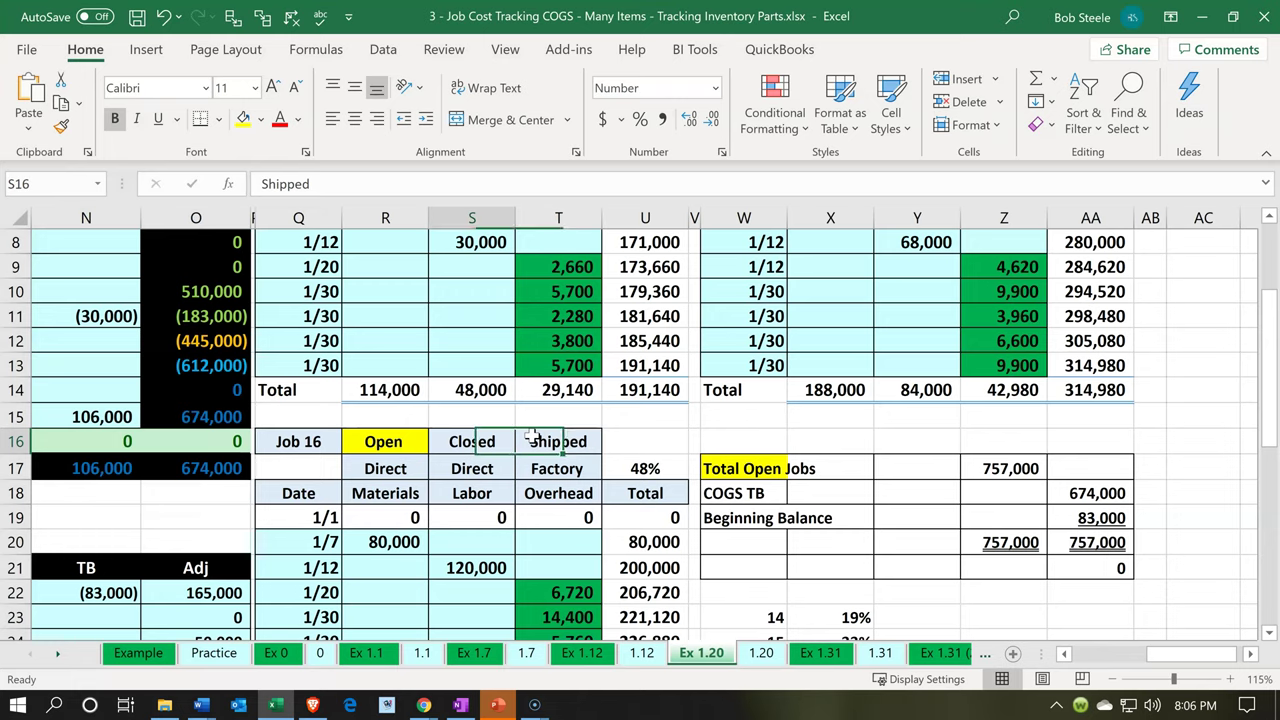
{"action": "key", "text": "Left"}
{"action": "key", "text": "Left"}
{"action": "key", "text": "Left"}
{"action": "key", "text": "Left"}
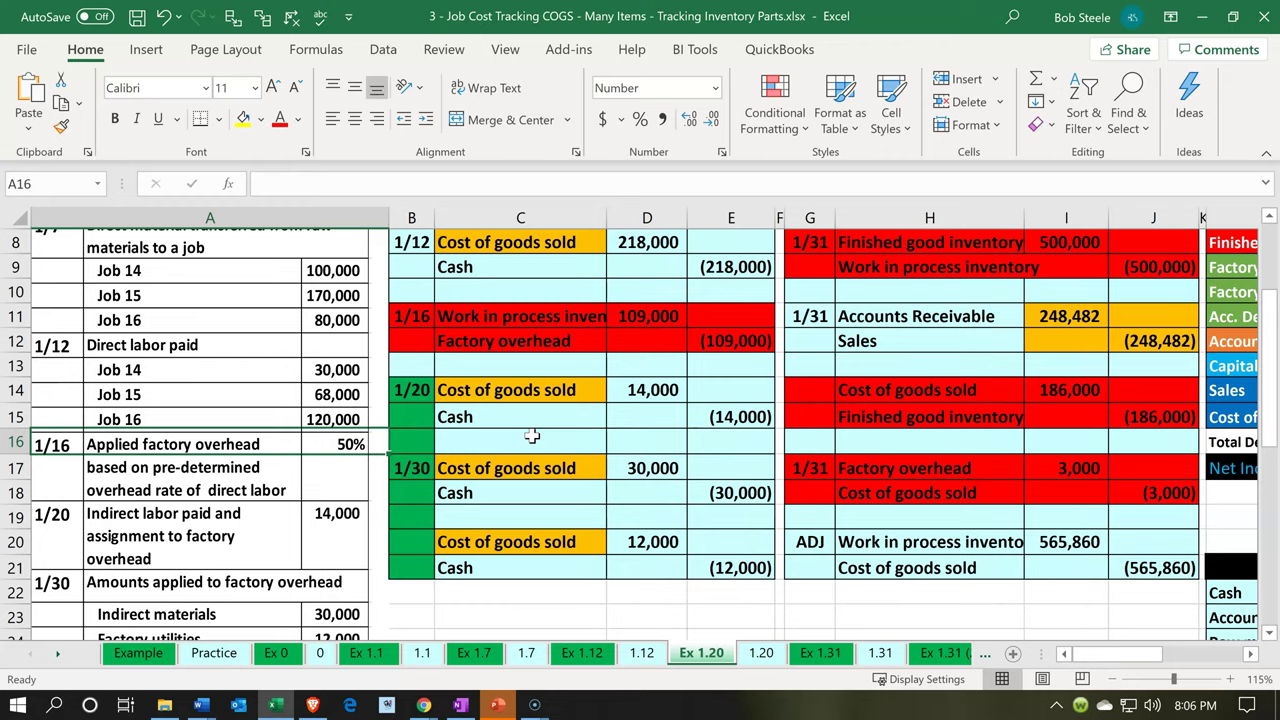
{"action": "scroll", "coordinate": [532, 437], "scroll_direction": "down", "scroll_amount": 3}
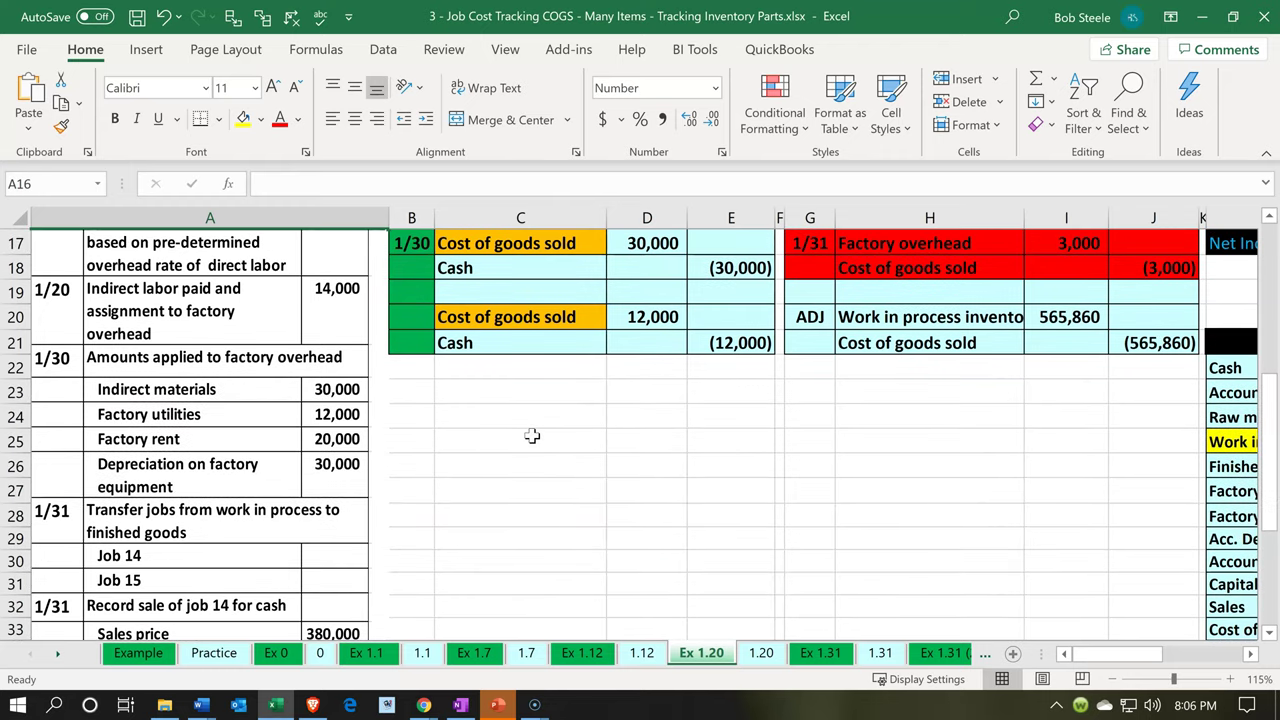
{"action": "scroll", "coordinate": [532, 437], "scroll_direction": "up", "scroll_amount": 1}
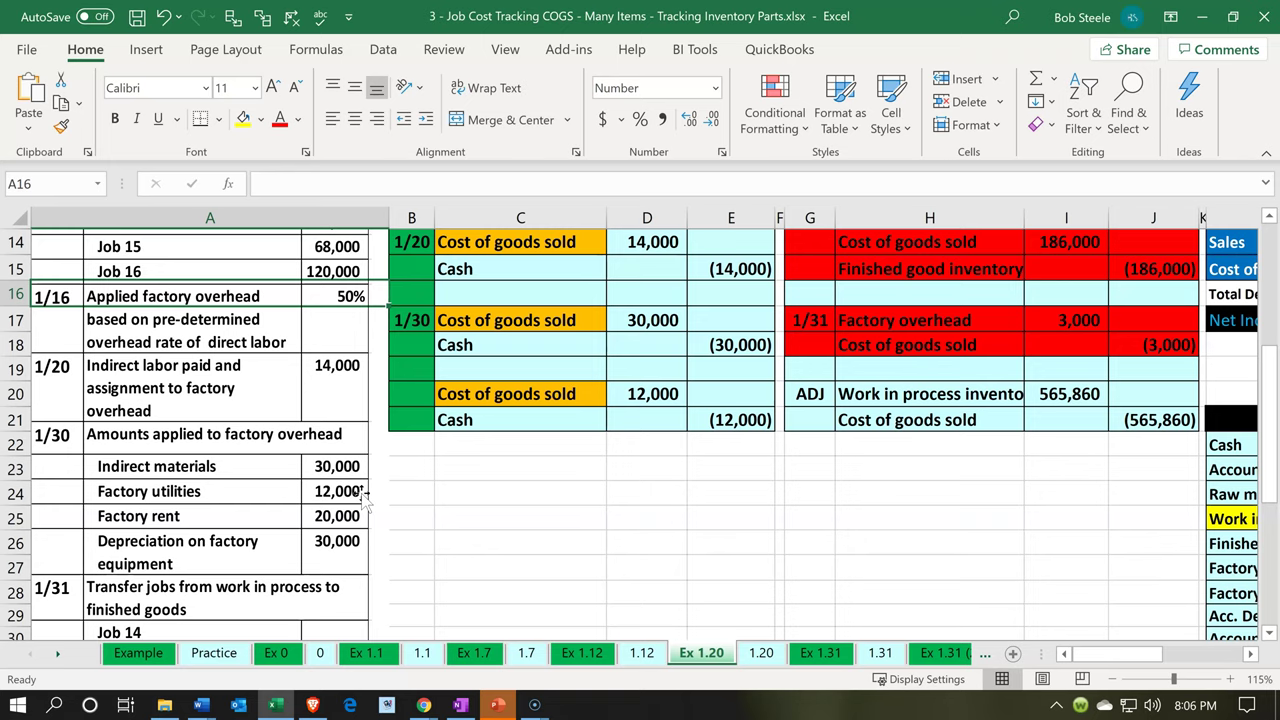
{"action": "scroll", "coordinate": [368, 470], "scroll_direction": "up", "scroll_amount": 1}
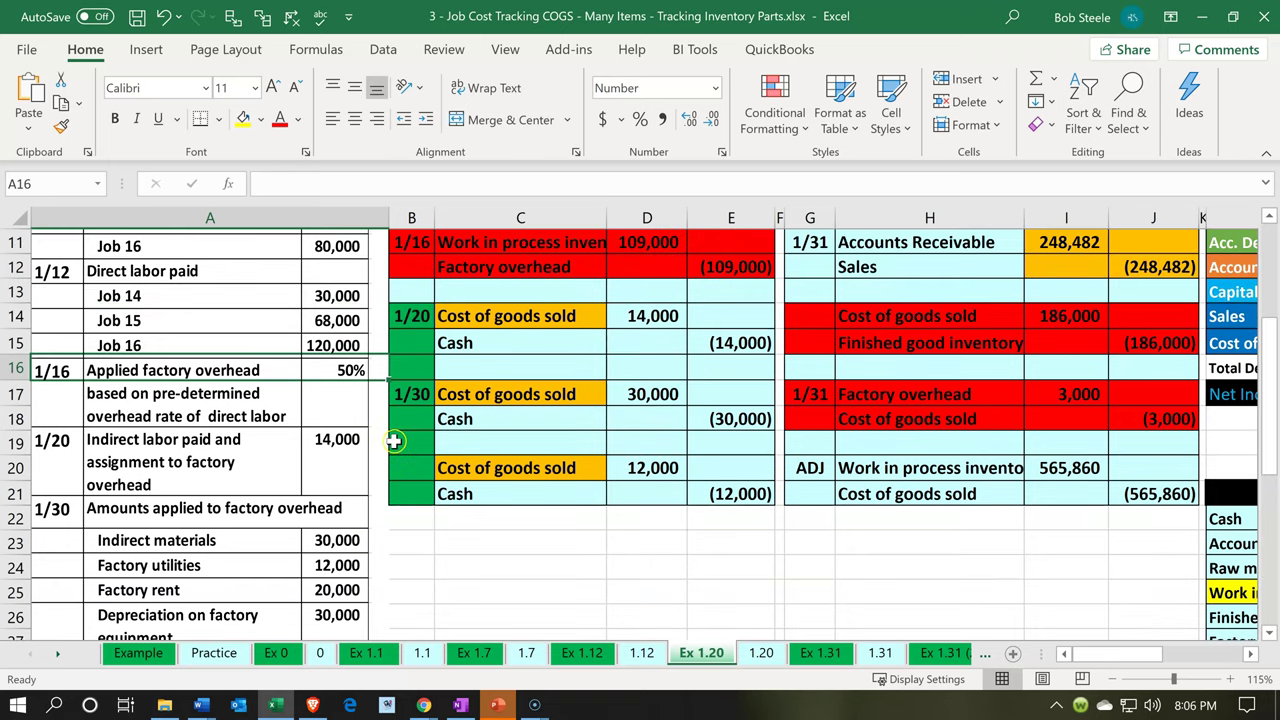
Step: Examine the 1/20 and 1/30 cost of goods sold journal entries on the Ex 1.20 sheet
{"action": "left_click", "coordinate": [413, 319]}
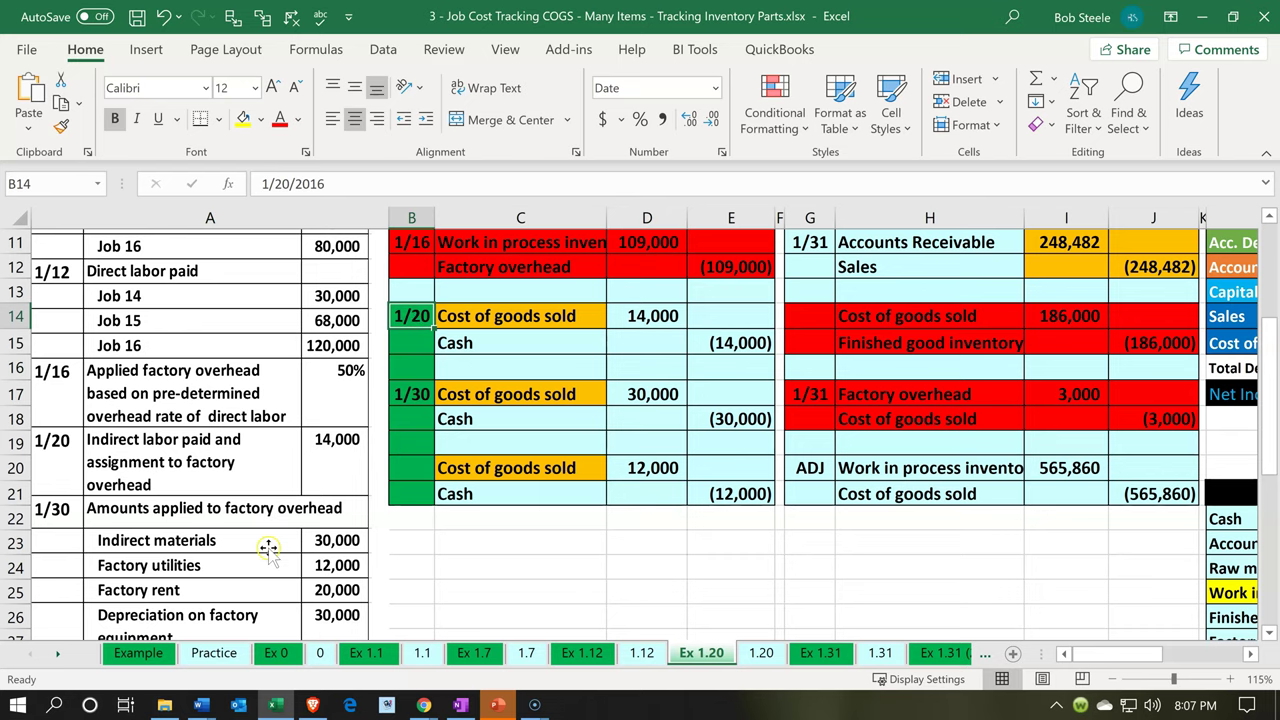
{"action": "left_click", "coordinate": [463, 400]}
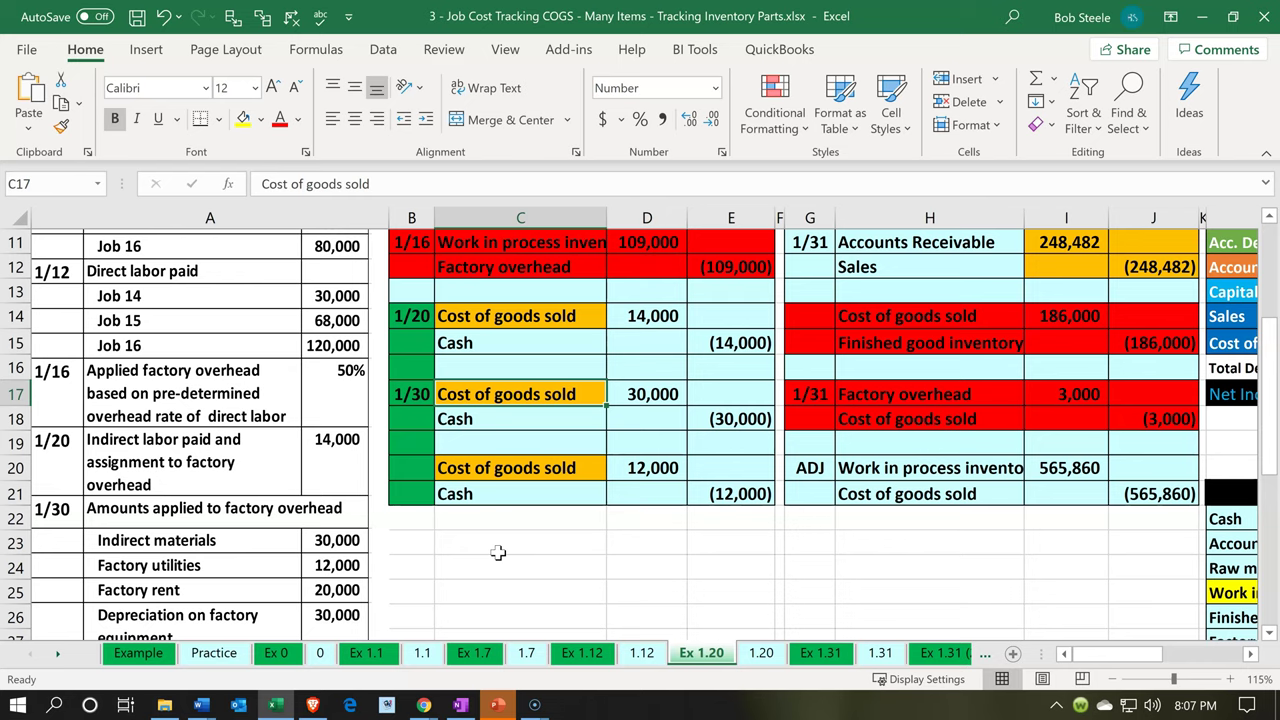
{"action": "key", "text": "Right"}
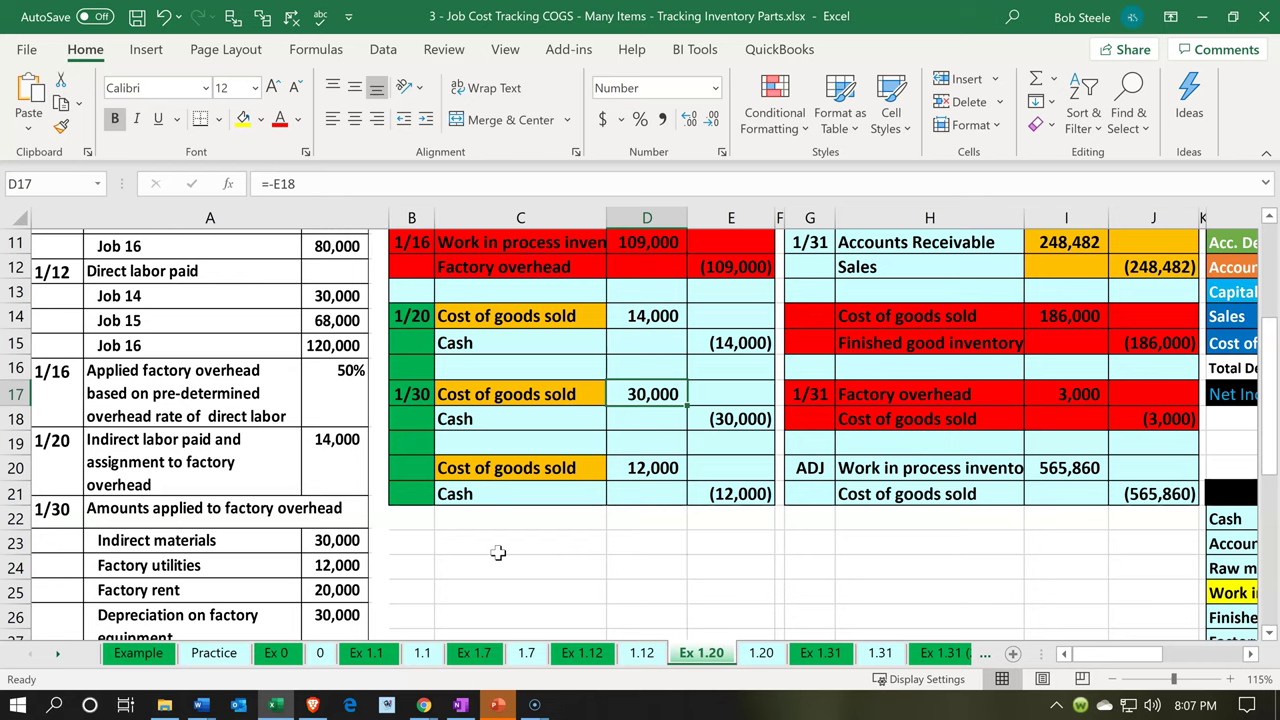
{"action": "key", "text": "Down"}
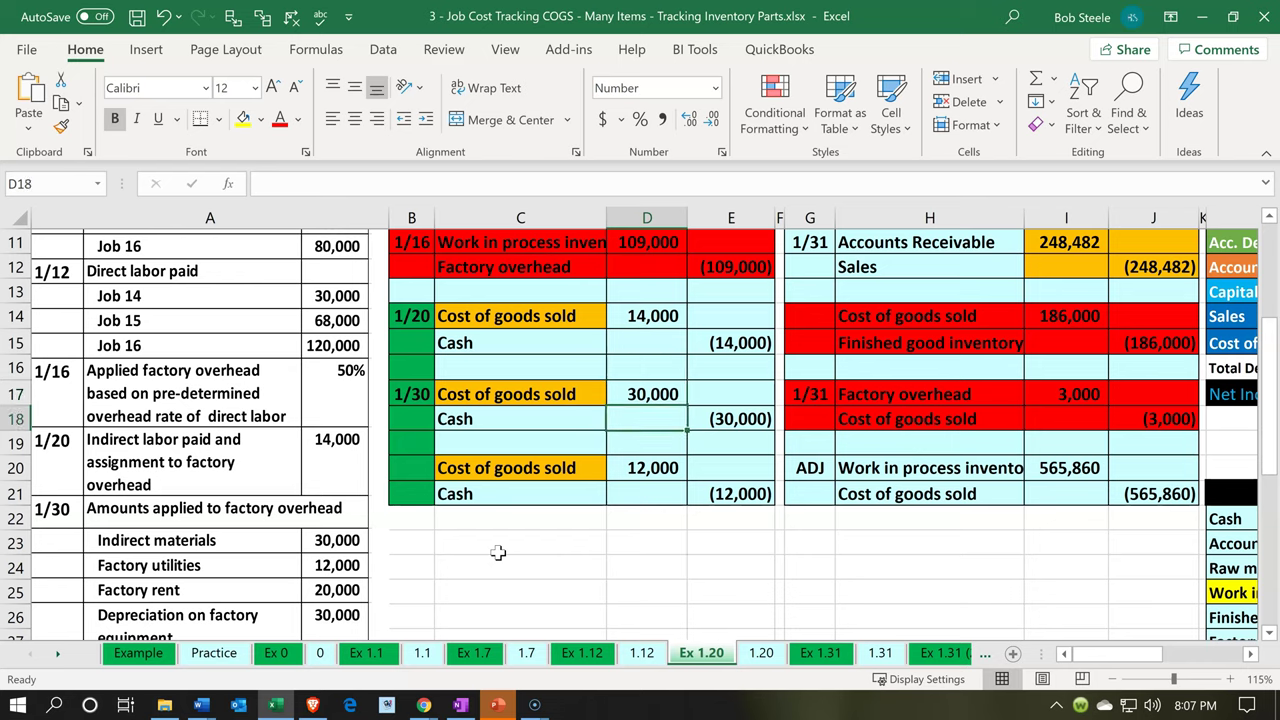
{"action": "key", "text": "Right"}
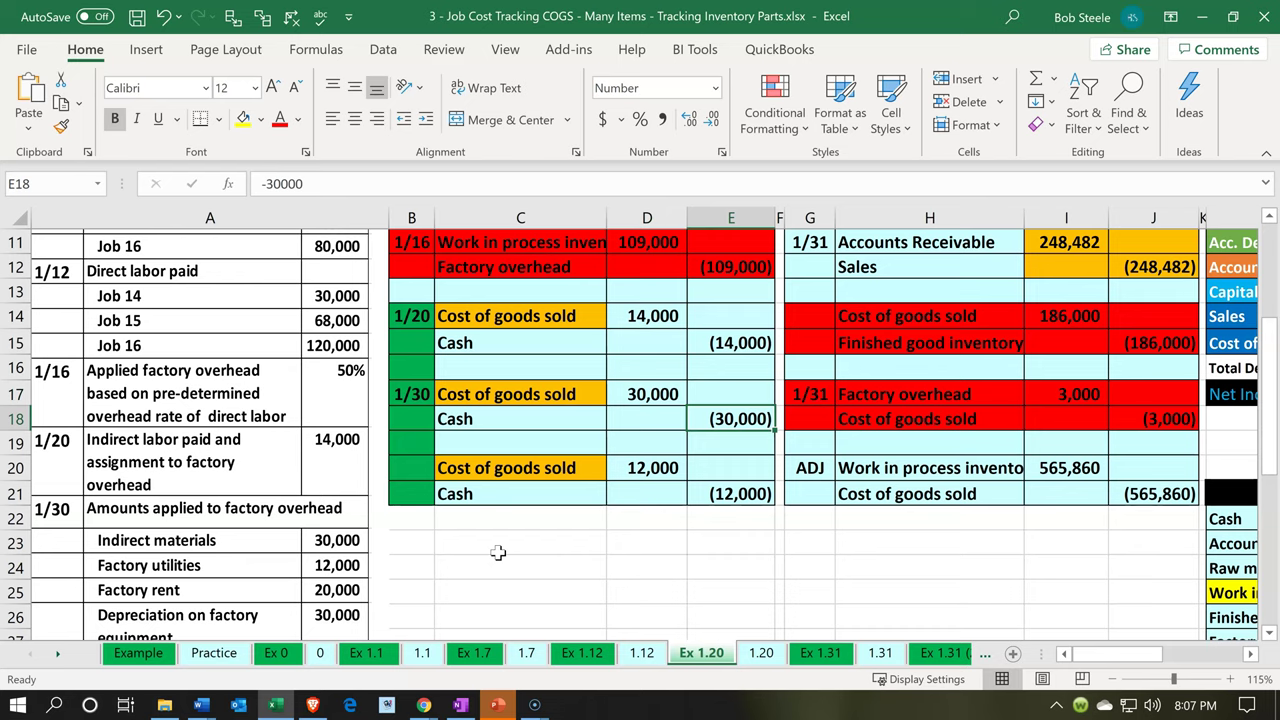
Step: Highlight the first indirect overhead amount on each of the three job cost sheets, cells T9, Z9 and T22, in yellow
{"action": "key", "text": "Right"}
{"action": "key", "text": "Right"}
{"action": "key", "text": "Right"}
{"action": "key", "text": "Right"}
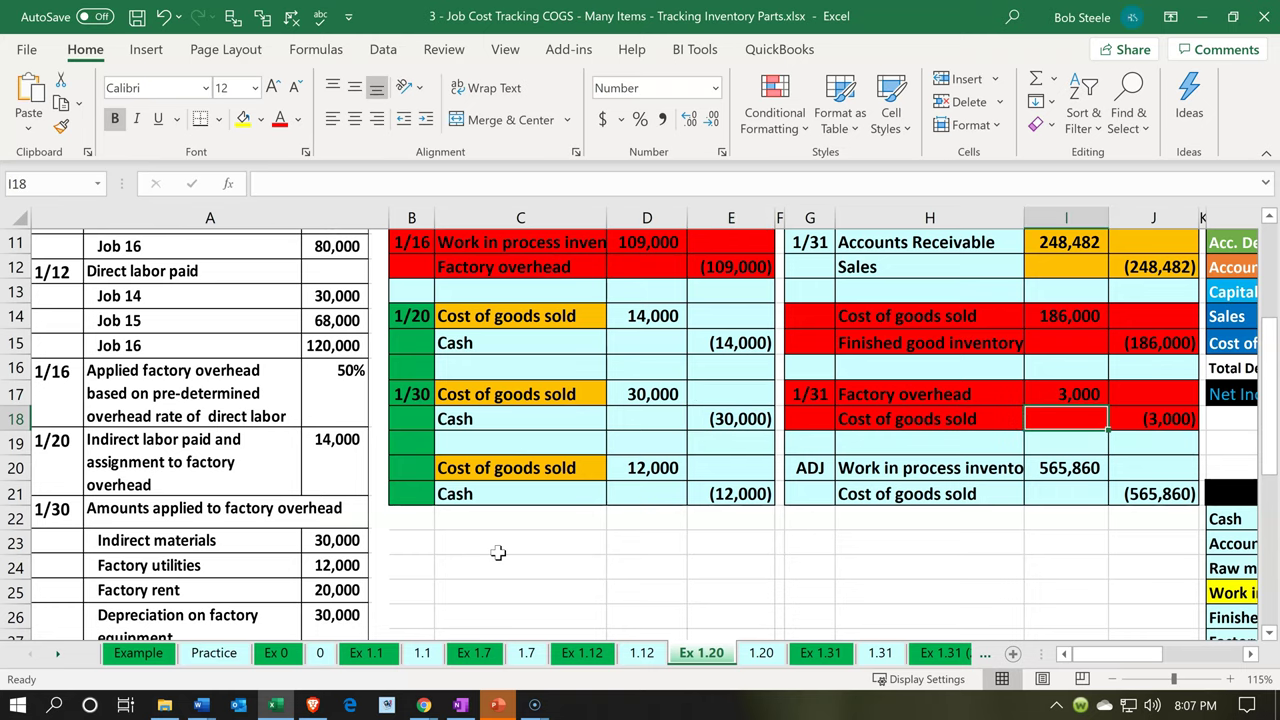
{"action": "key", "text": "Right"}
{"action": "key", "text": "Right"}
{"action": "key", "text": "Right"}
{"action": "key", "text": "Right"}
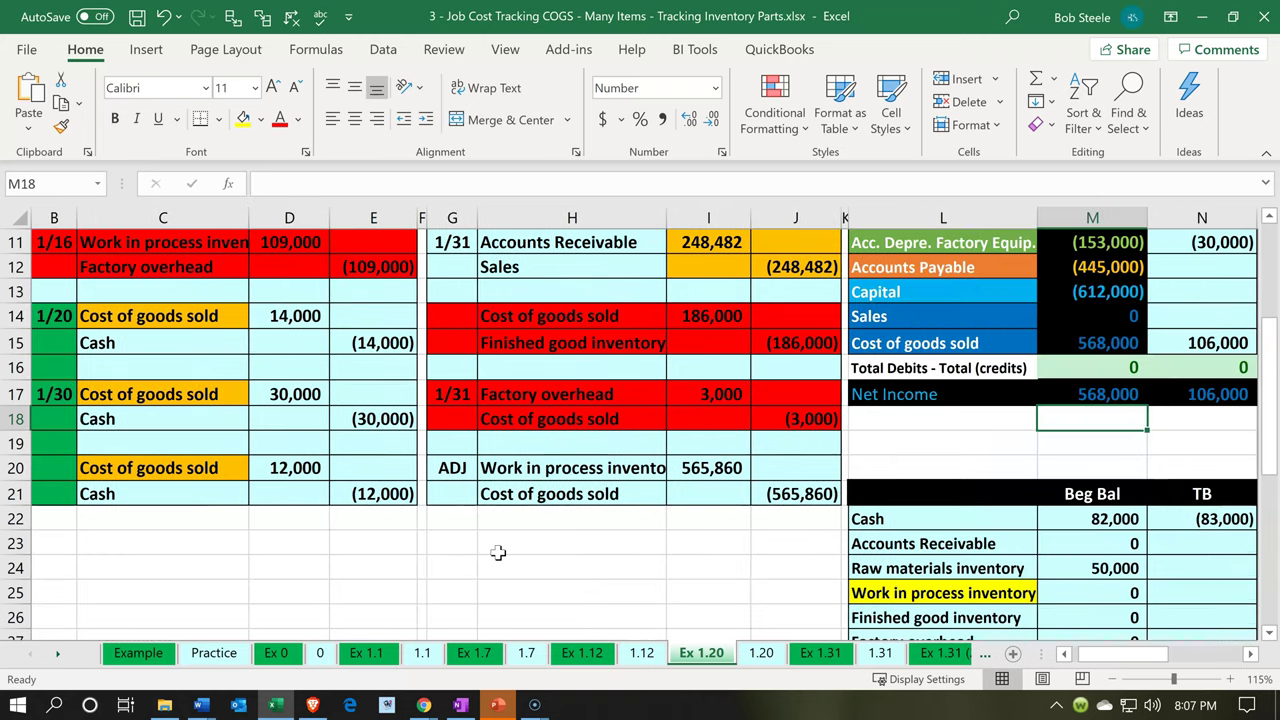
{"action": "key", "text": "Right"}
{"action": "key", "text": "Right"}
{"action": "key", "text": "Right"}
{"action": "key", "text": "Right"}
{"action": "key", "text": "Right"}
{"action": "key", "text": "Right"}
{"action": "key", "text": "Right"}
{"action": "key", "text": "Right"}
{"action": "key", "text": "Right"}
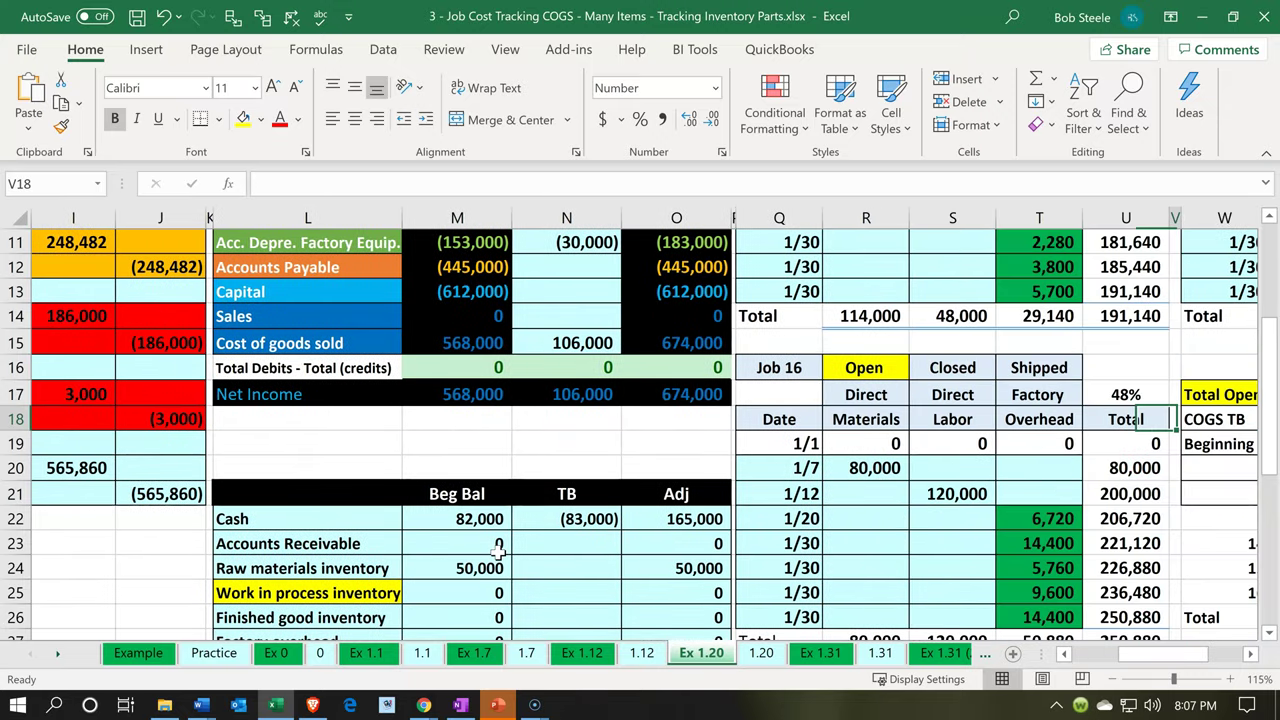
{"action": "key", "text": "Right"}
{"action": "key", "text": "Right"}
{"action": "key", "text": "Right"}
{"action": "key", "text": "Right"}
{"action": "key", "text": "Right"}
{"action": "key", "text": "Right"}
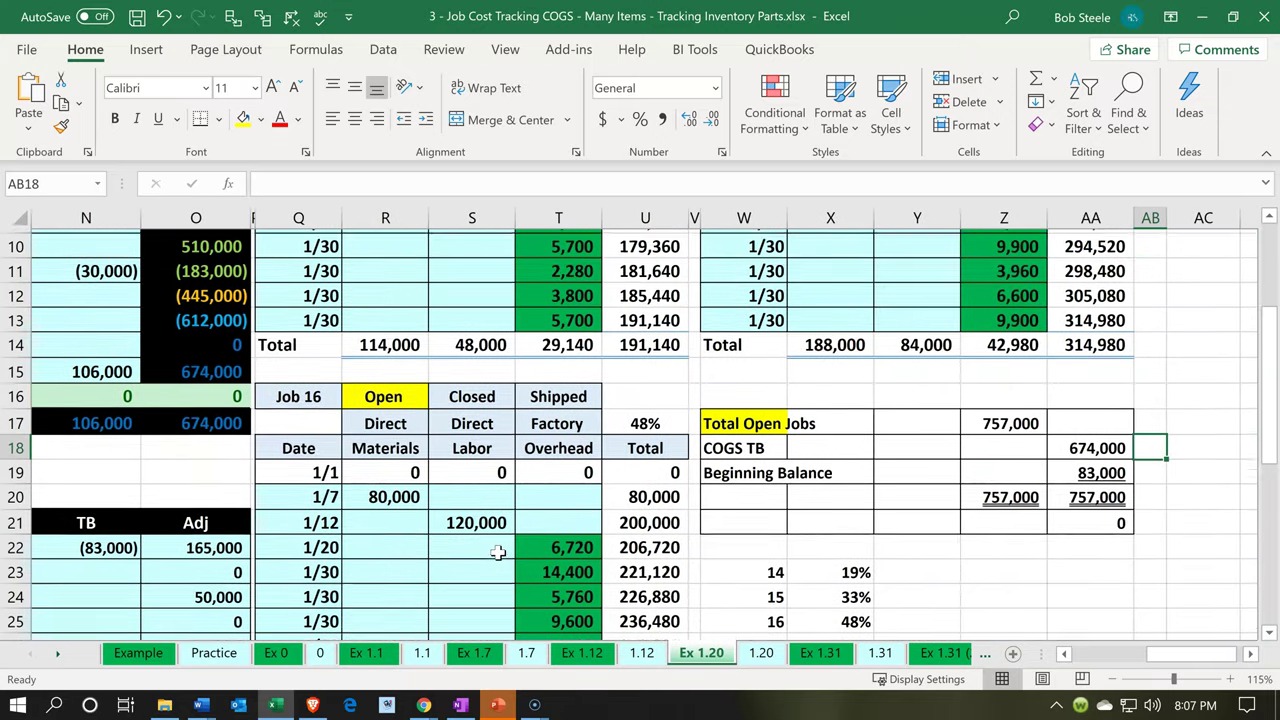
{"action": "scroll", "coordinate": [497, 552], "scroll_direction": "up", "scroll_amount": 2}
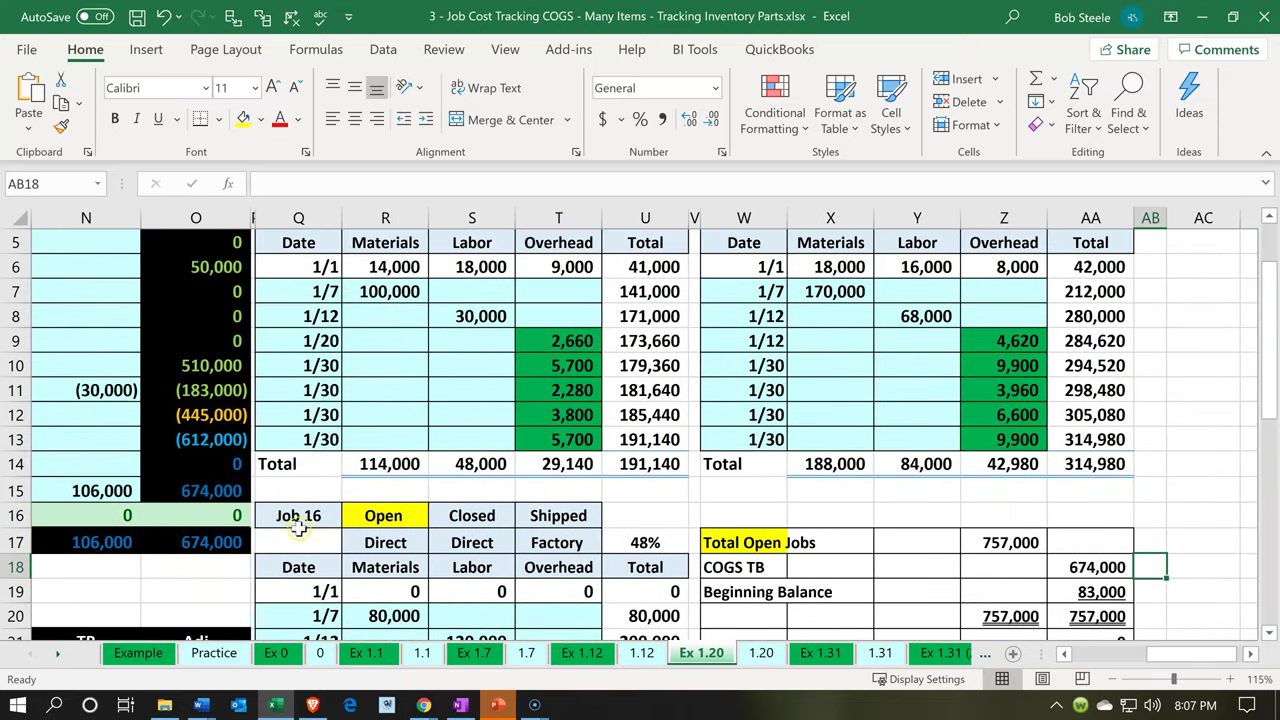
{"action": "left_click", "coordinate": [558, 340]}
{"action": "right_click", "coordinate": [560, 342]}
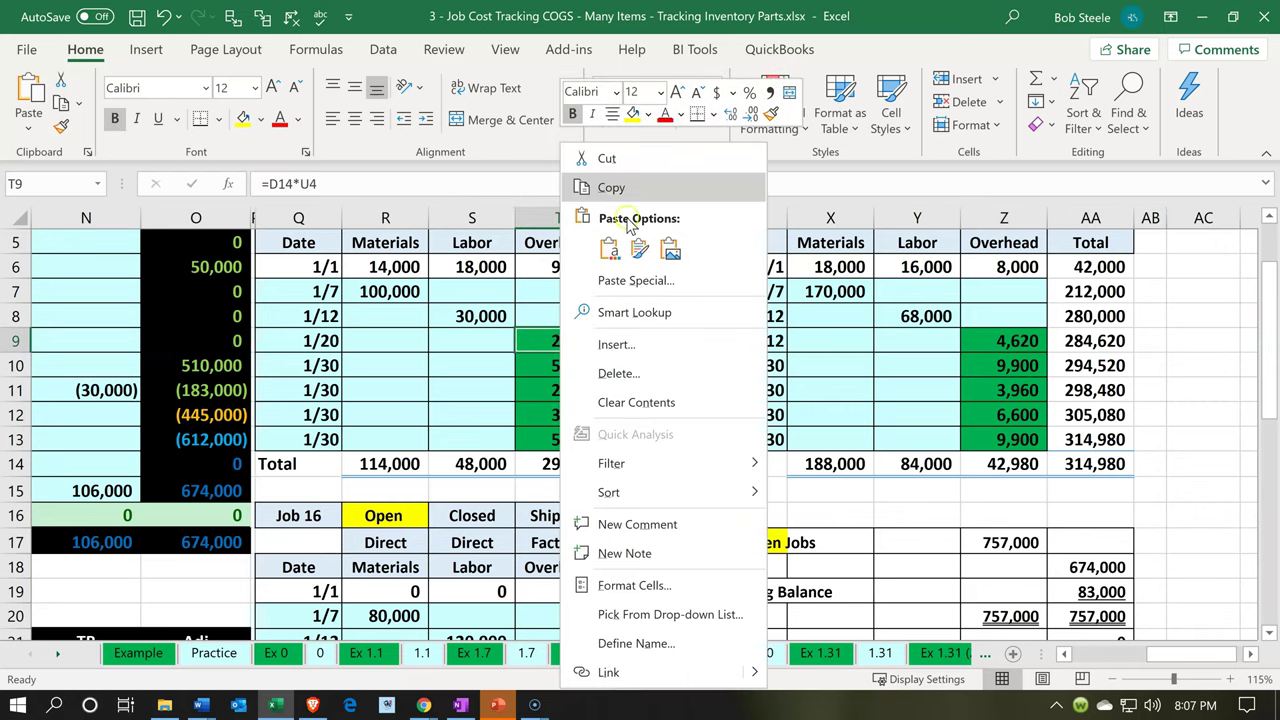
{"action": "left_click", "coordinate": [632, 113]}
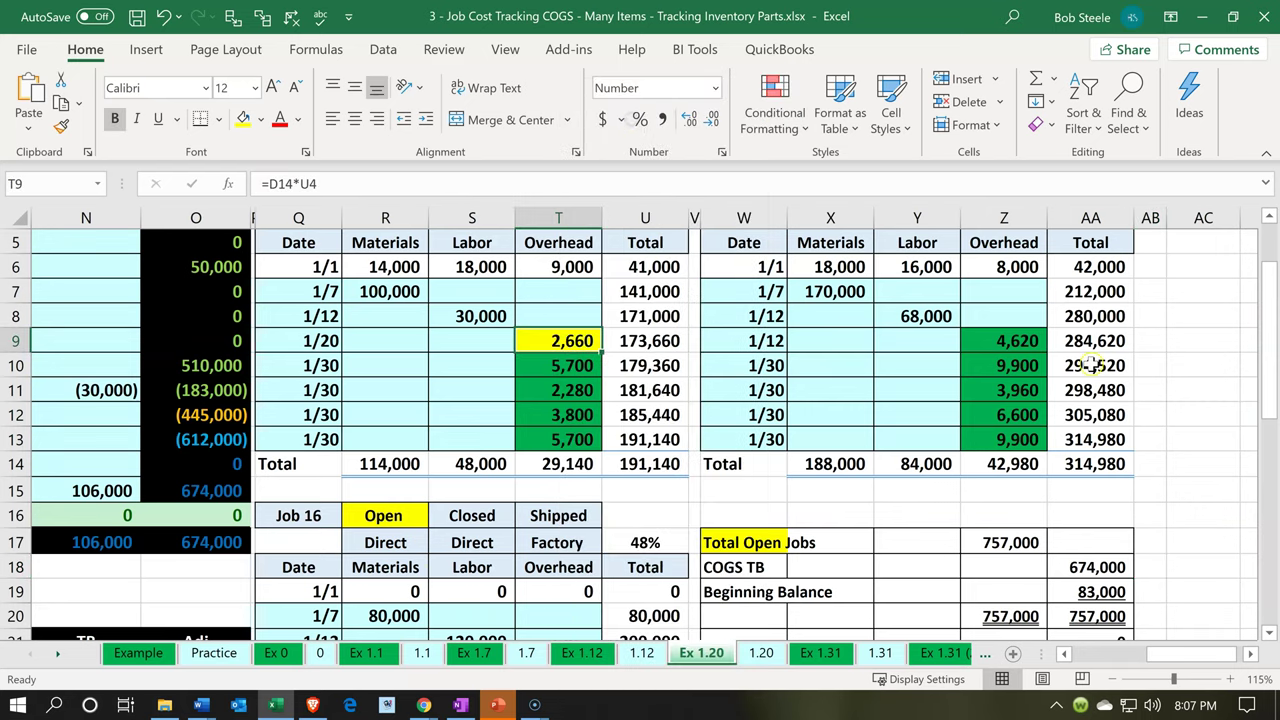
{"action": "left_click", "coordinate": [1003, 343]}
{"action": "right_click", "coordinate": [1005, 345]}
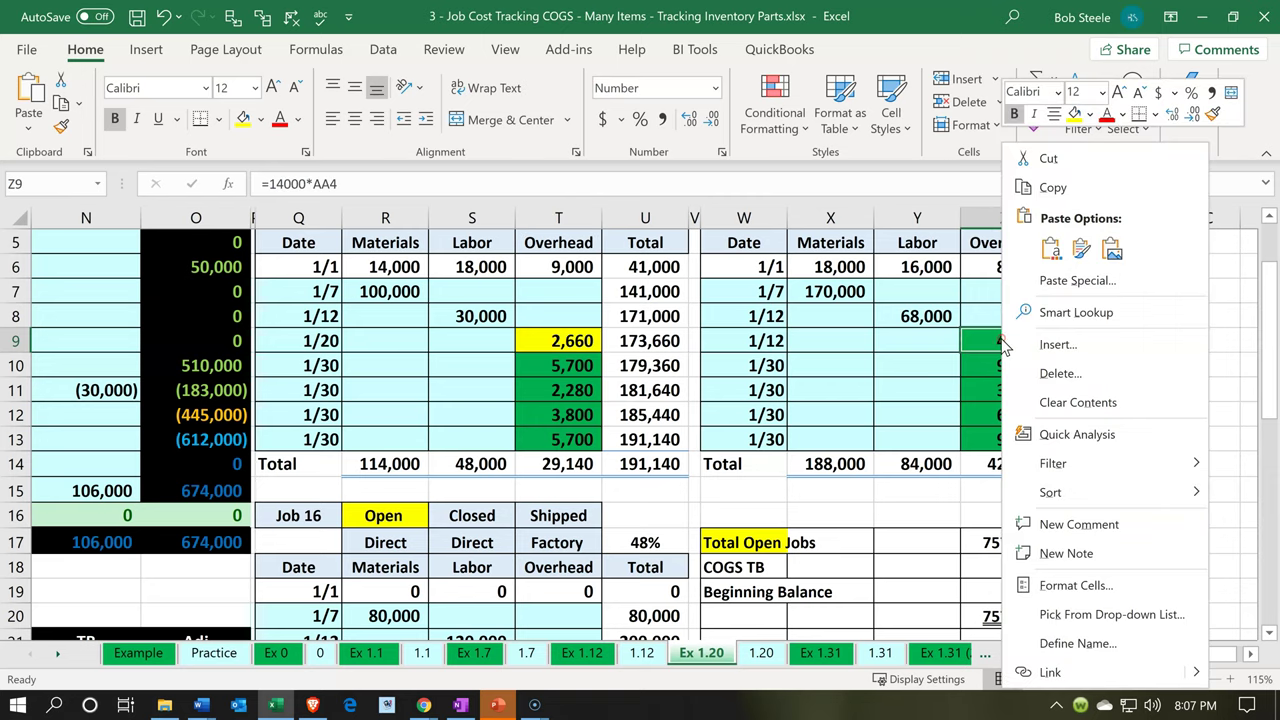
{"action": "left_click", "coordinate": [1075, 113]}
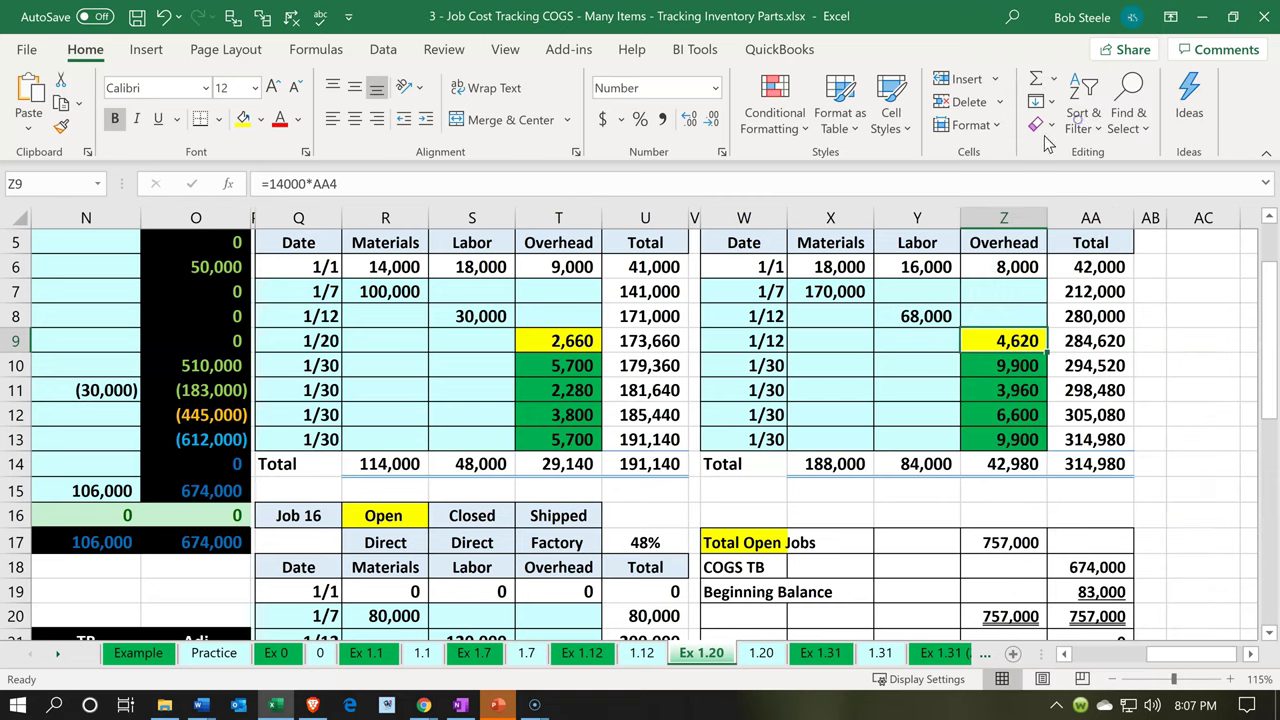
{"action": "left_click", "coordinate": [684, 413]}
{"action": "scroll", "coordinate": [694, 408], "scroll_direction": "down", "scroll_amount": 1}
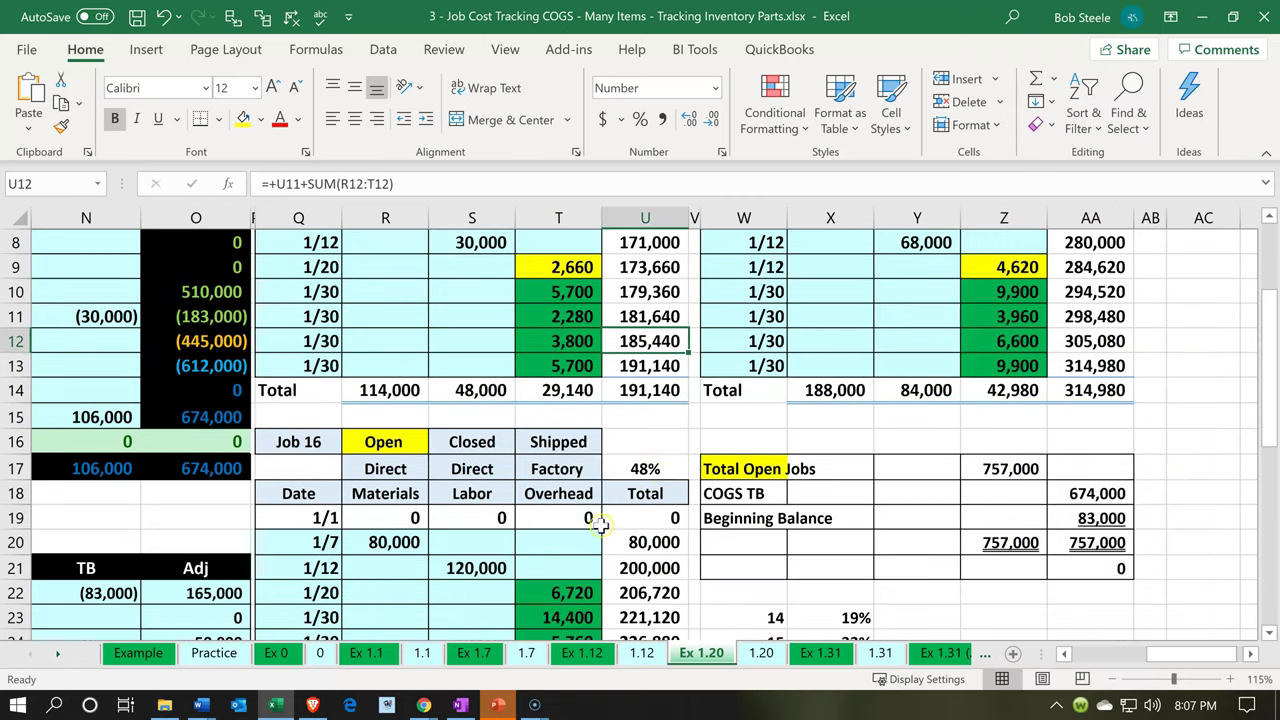
{"action": "left_click", "coordinate": [566, 590]}
{"action": "right_click", "coordinate": [572, 592]}
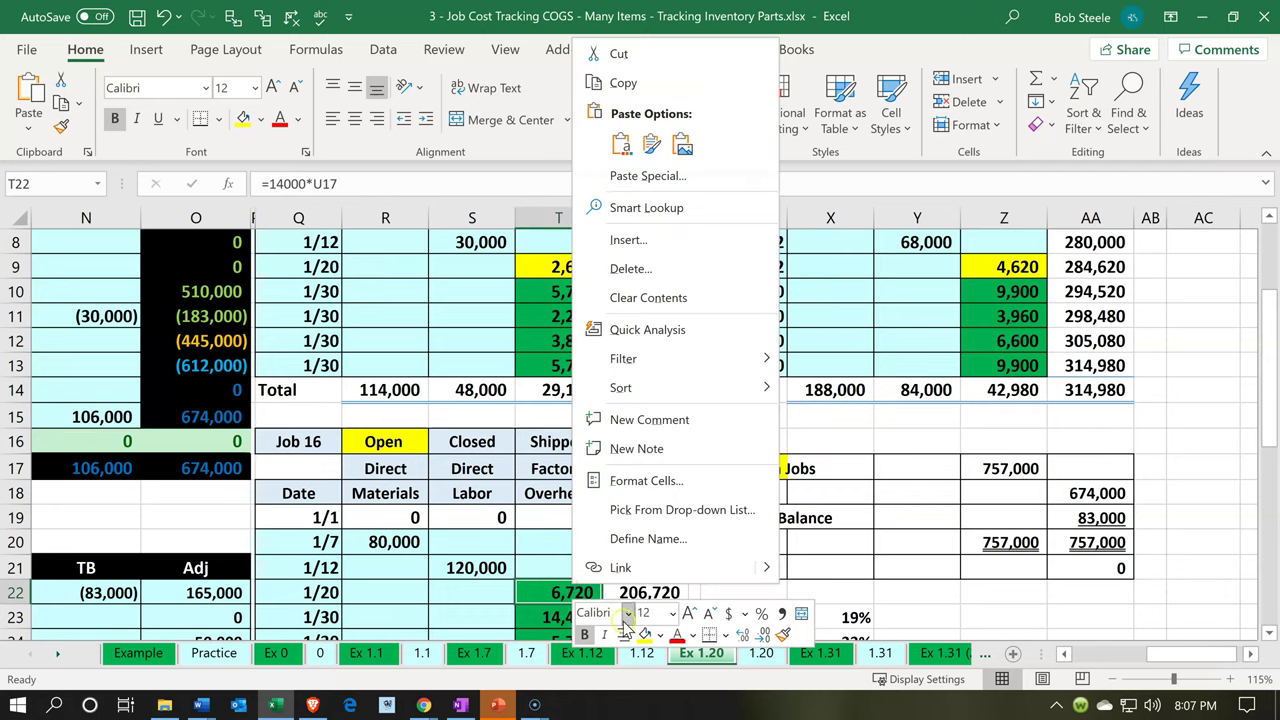
{"action": "key", "text": "Escape"}
{"action": "left_click", "coordinate": [505, 519]}
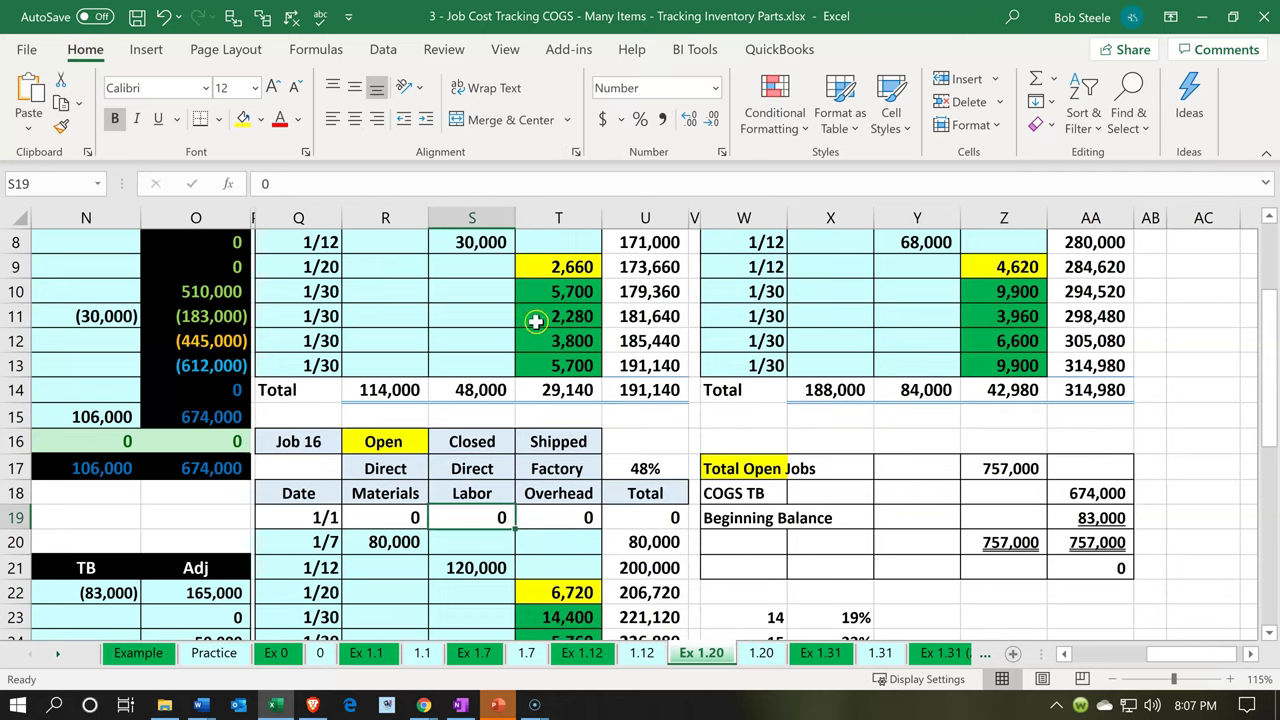
Step: Select the first 1/30 overhead amounts of all three jobs together, cells T23, T10 and Z10, to check their sum
{"action": "left_click", "coordinate": [558, 288]}
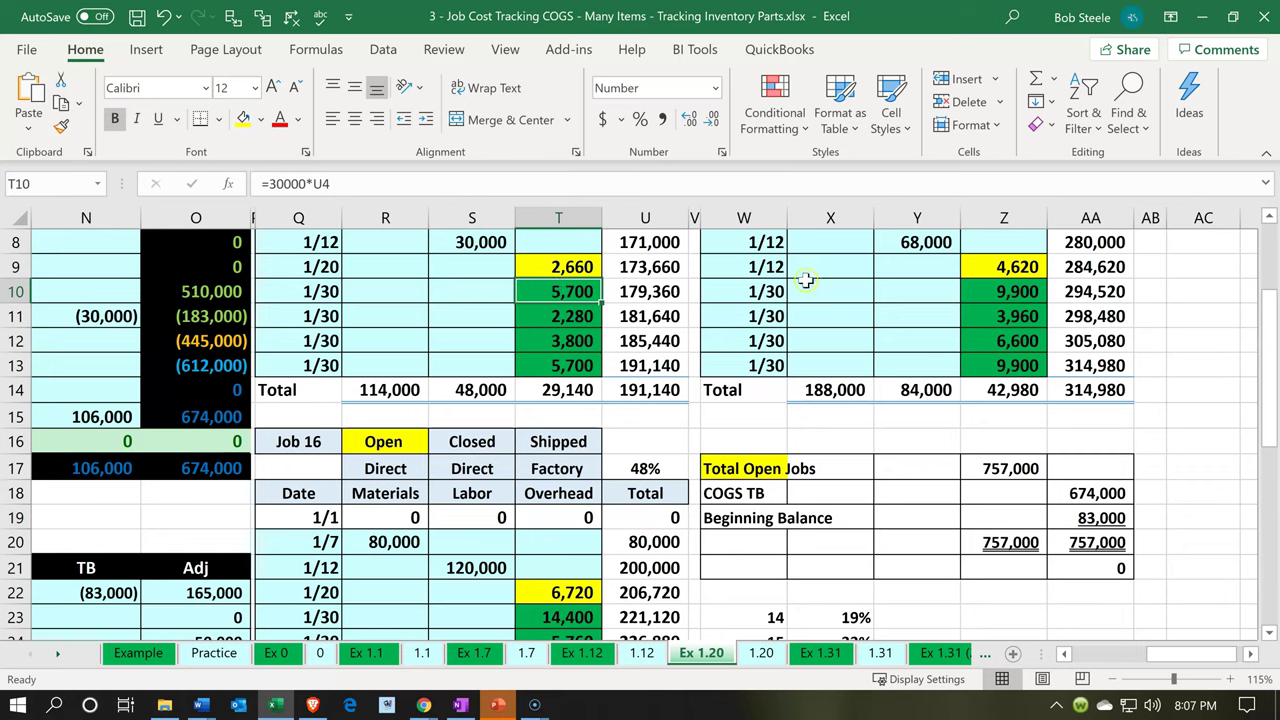
{"action": "left_click", "coordinate": [1003, 287], "text": "ctrl"}
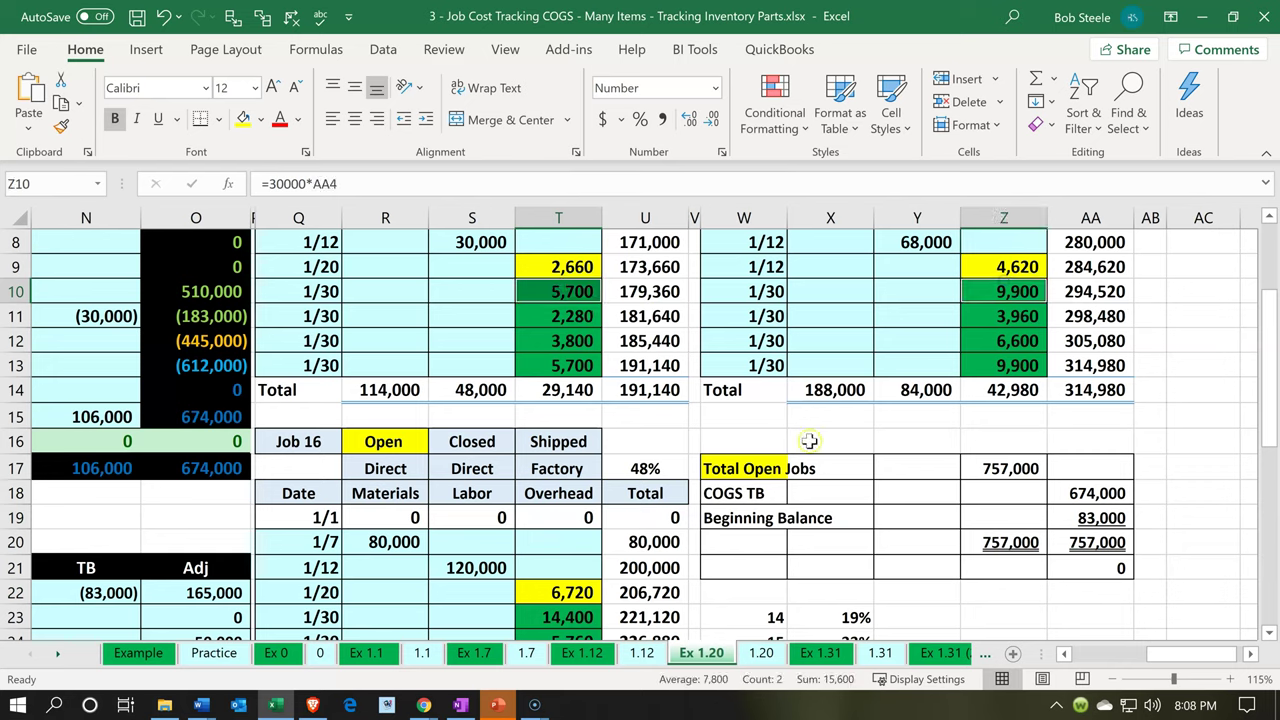
{"action": "left_click", "coordinate": [521, 610]}
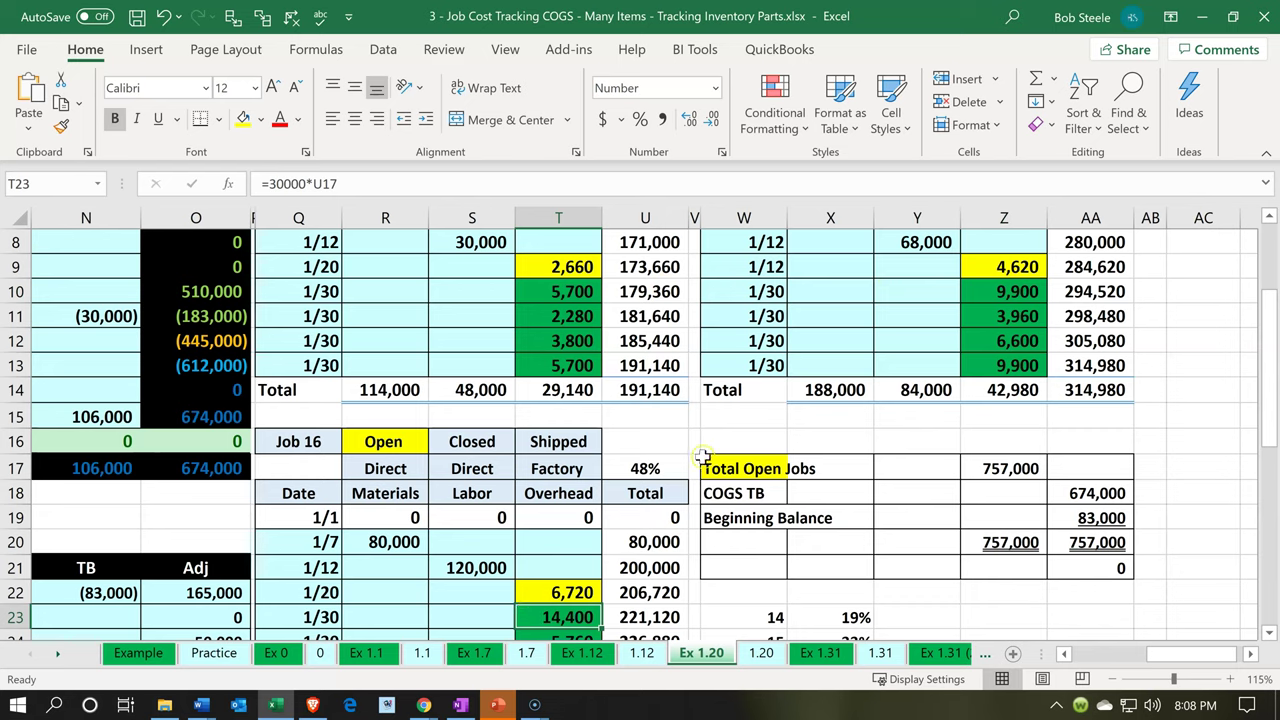
{"action": "left_click", "coordinate": [575, 292], "text": "ctrl"}
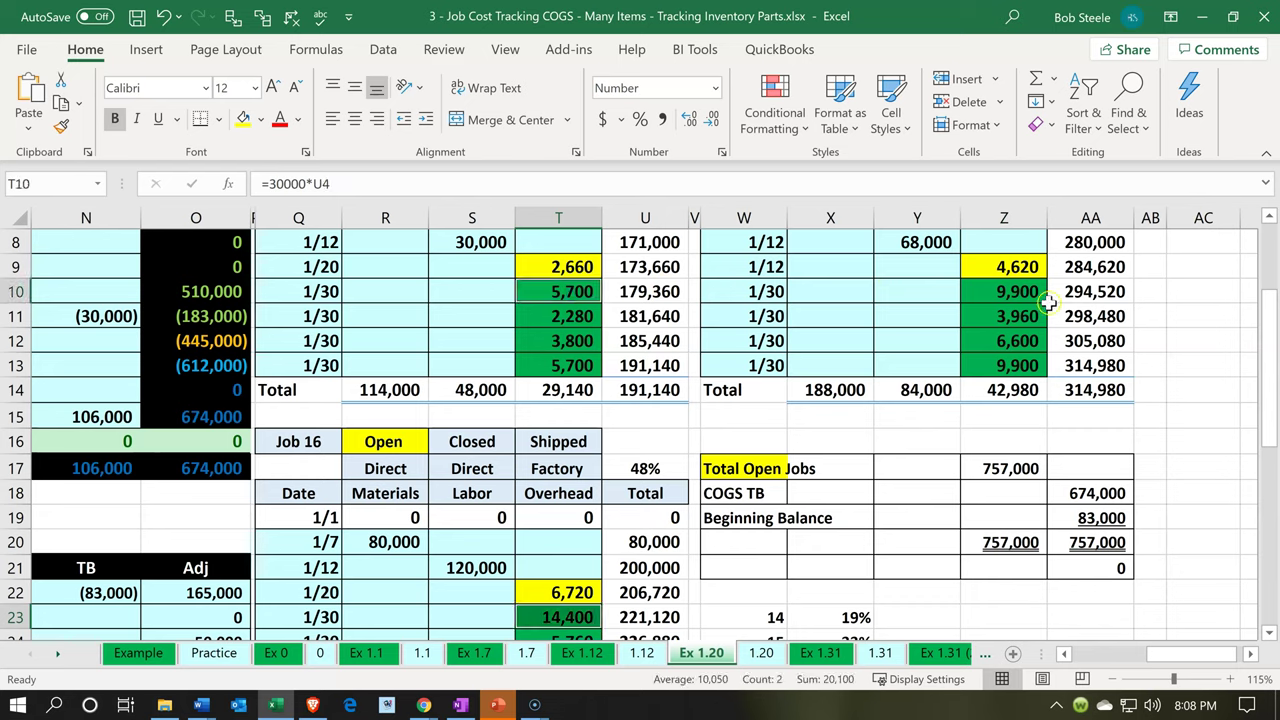
{"action": "left_click", "coordinate": [1020, 291], "text": "ctrl"}
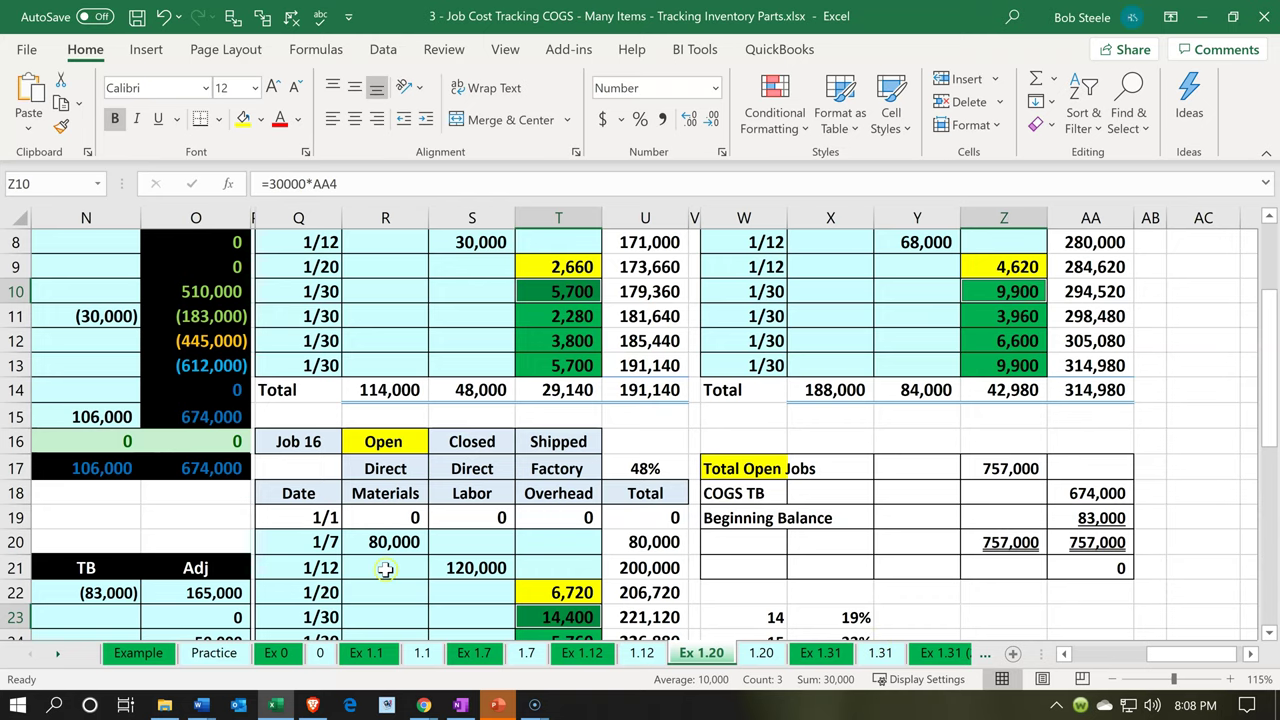
Step: Switch to QuickBooks Online and start a new expense
{"action": "left_click", "coordinate": [277, 704]}
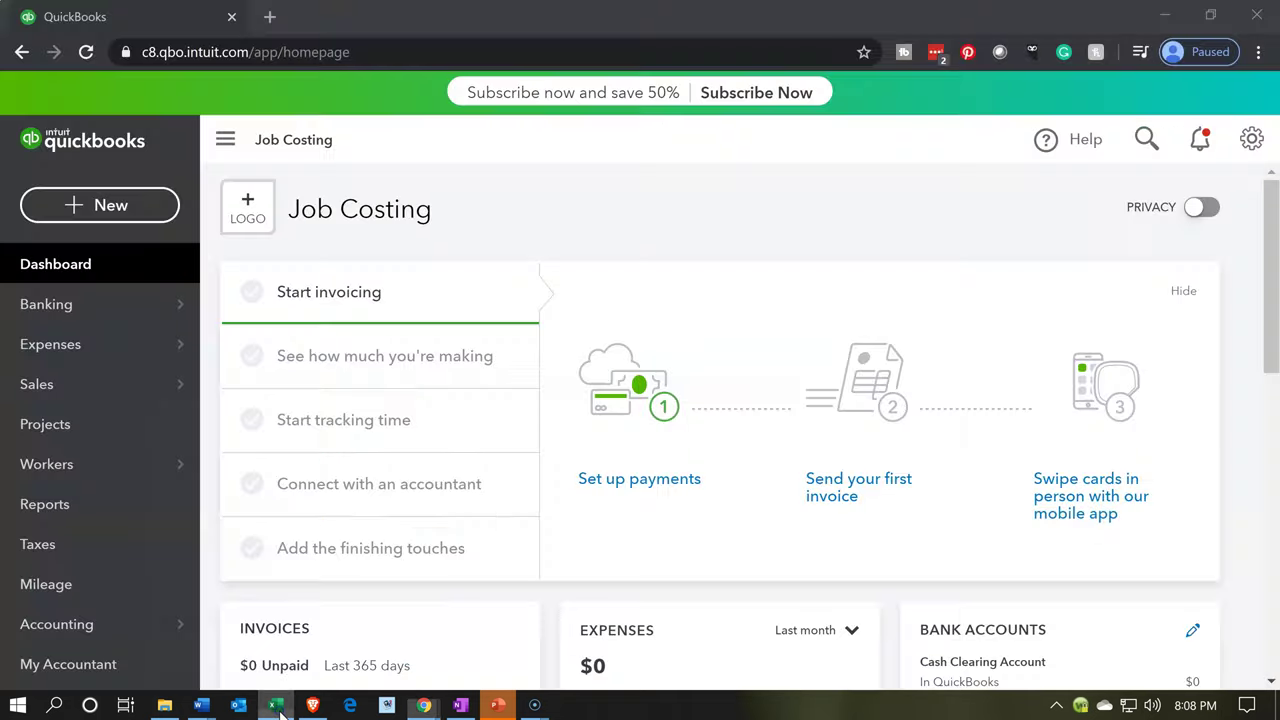
{"action": "left_click", "coordinate": [155, 214]}
{"action": "left_click", "coordinate": [325, 334]}
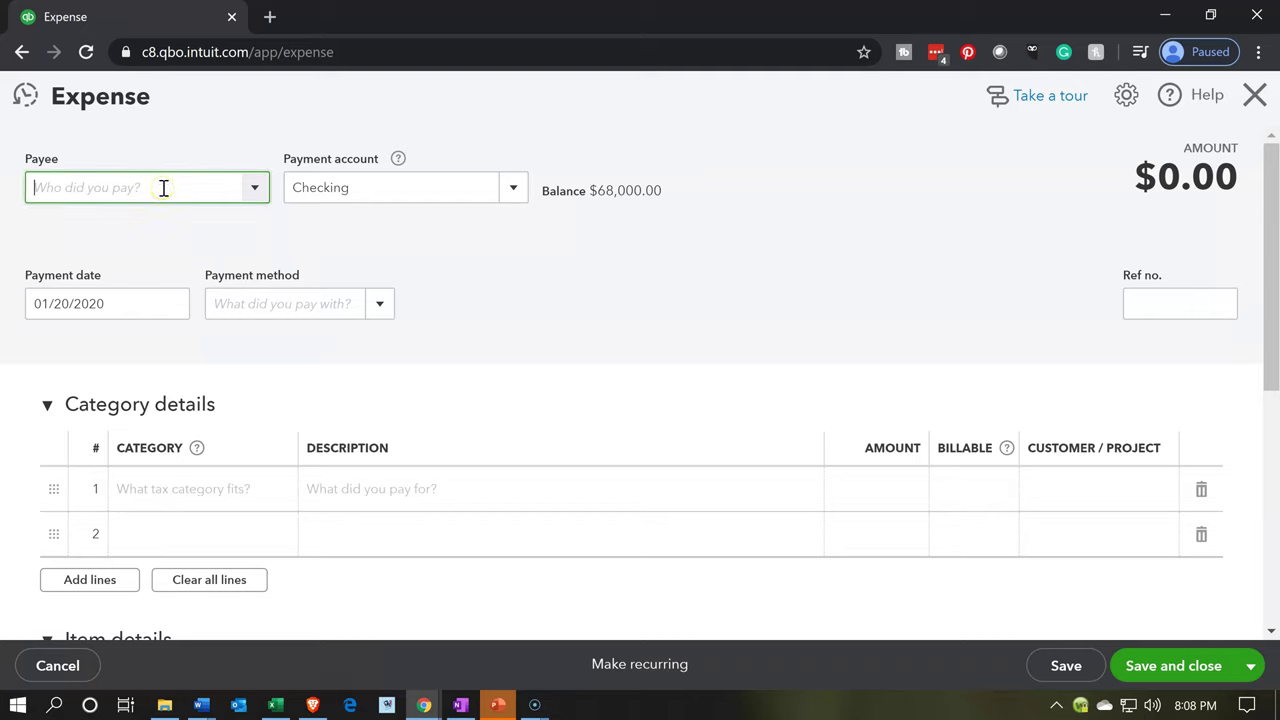
Step: Enter Staples as the expense's payee and save it as a new vendor
{"action": "type", "text": "s"}
{"action": "key", "text": "BackSpace"}
{"action": "type", "text": "St"}
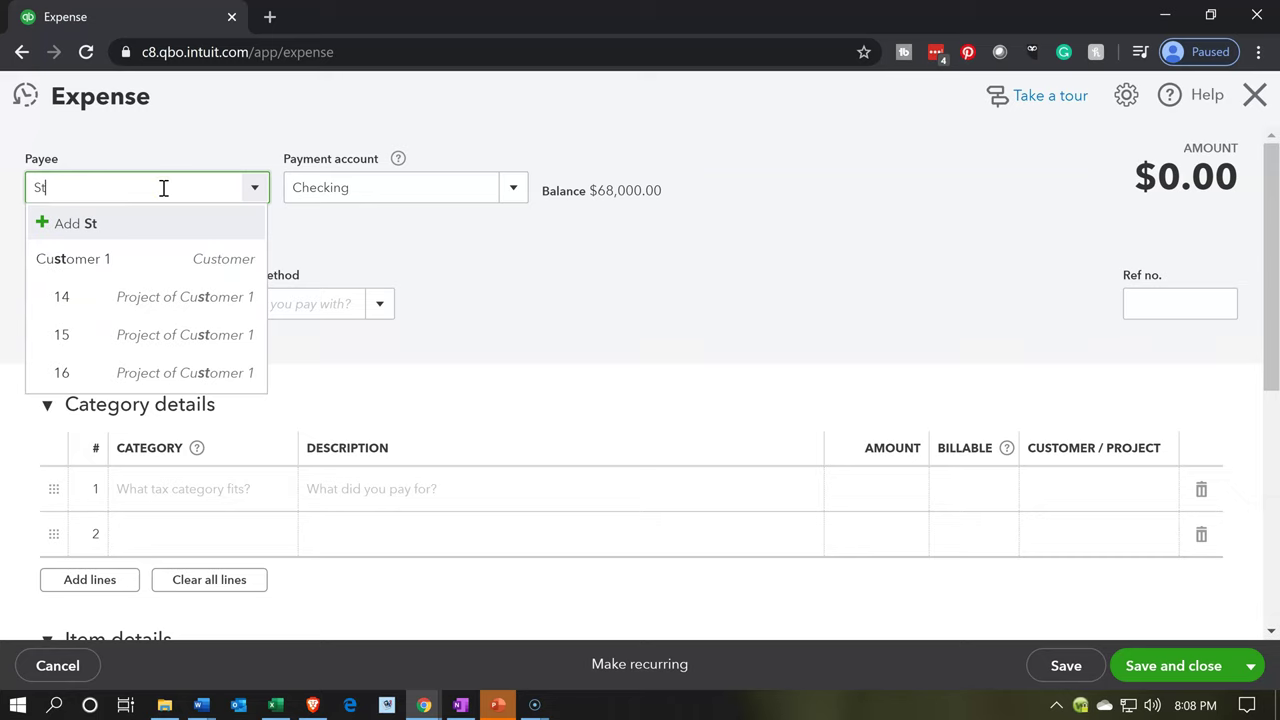
{"action": "type", "text": "aples"}
{"action": "key", "text": "Return"}
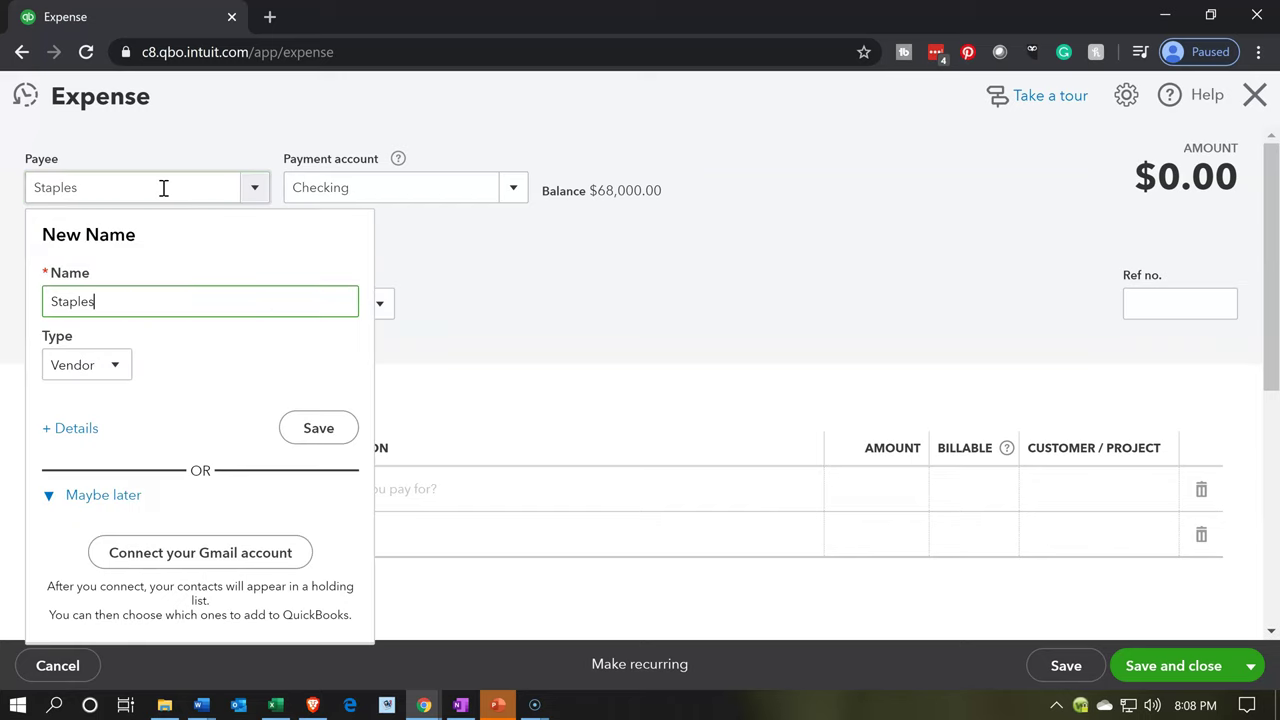
{"action": "left_click", "coordinate": [298, 430]}
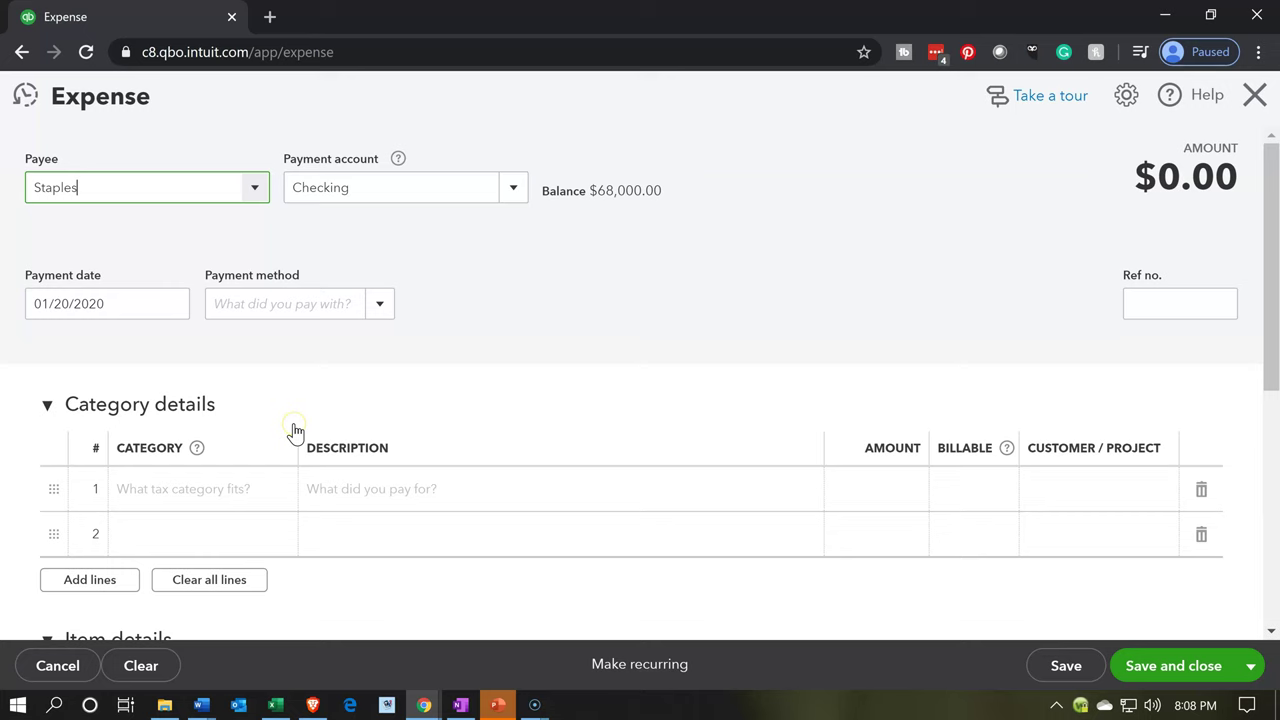
Step: Set the expense's payment date to 01/30/2020, after checking the date in the Excel job cost worksheet
{"action": "key", "text": "Tab"}
{"action": "key", "text": "Tab"}
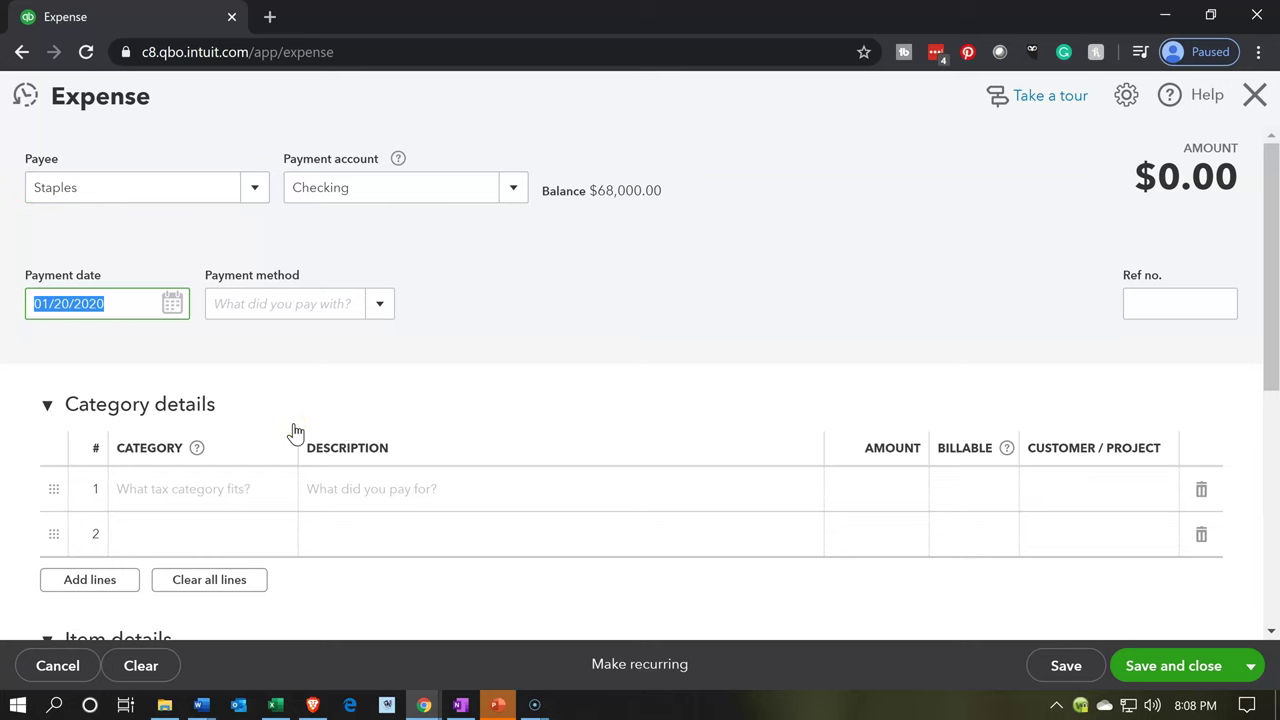
{"action": "left_click", "coordinate": [275, 705]}
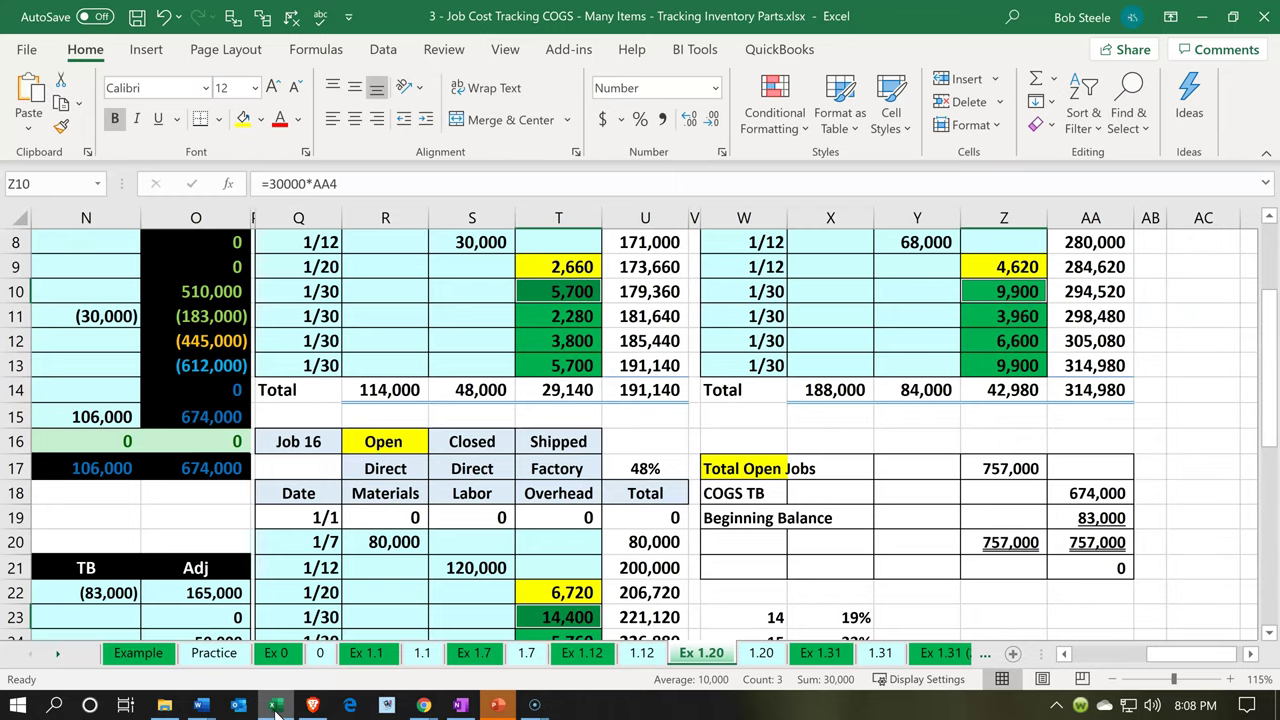
{"action": "left_click", "coordinate": [275, 705]}
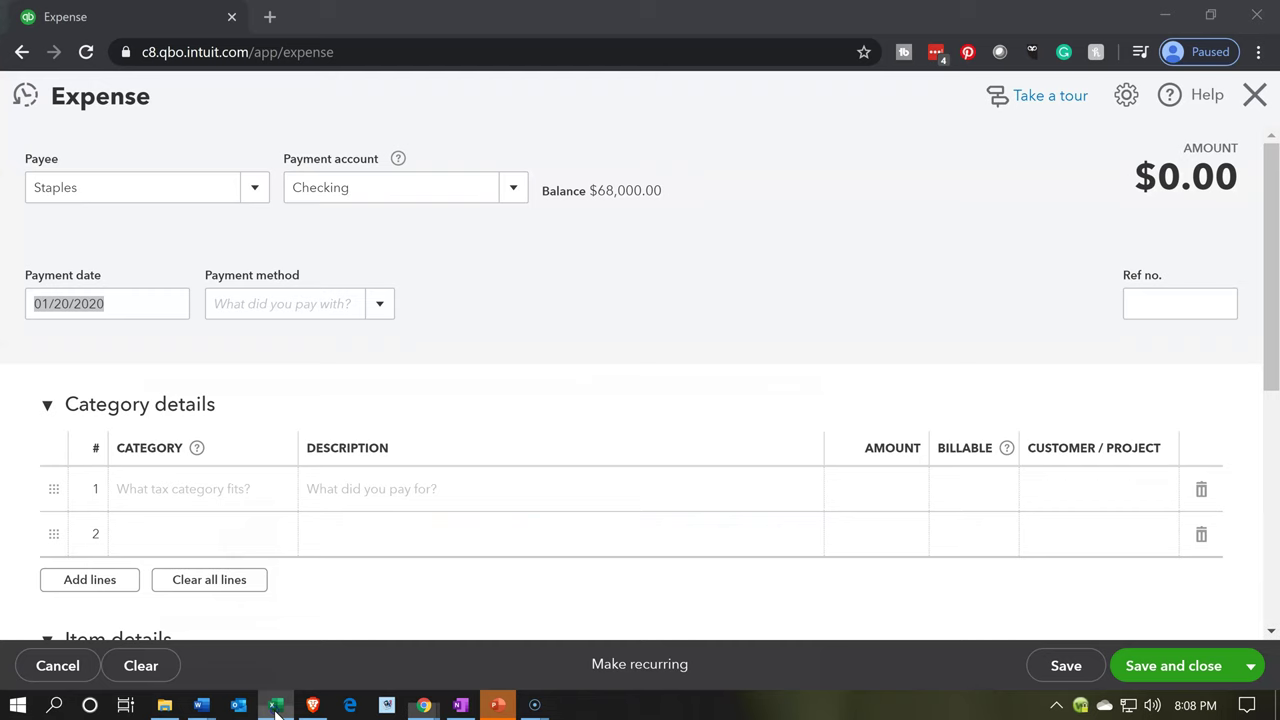
{"action": "type", "text": "26"}
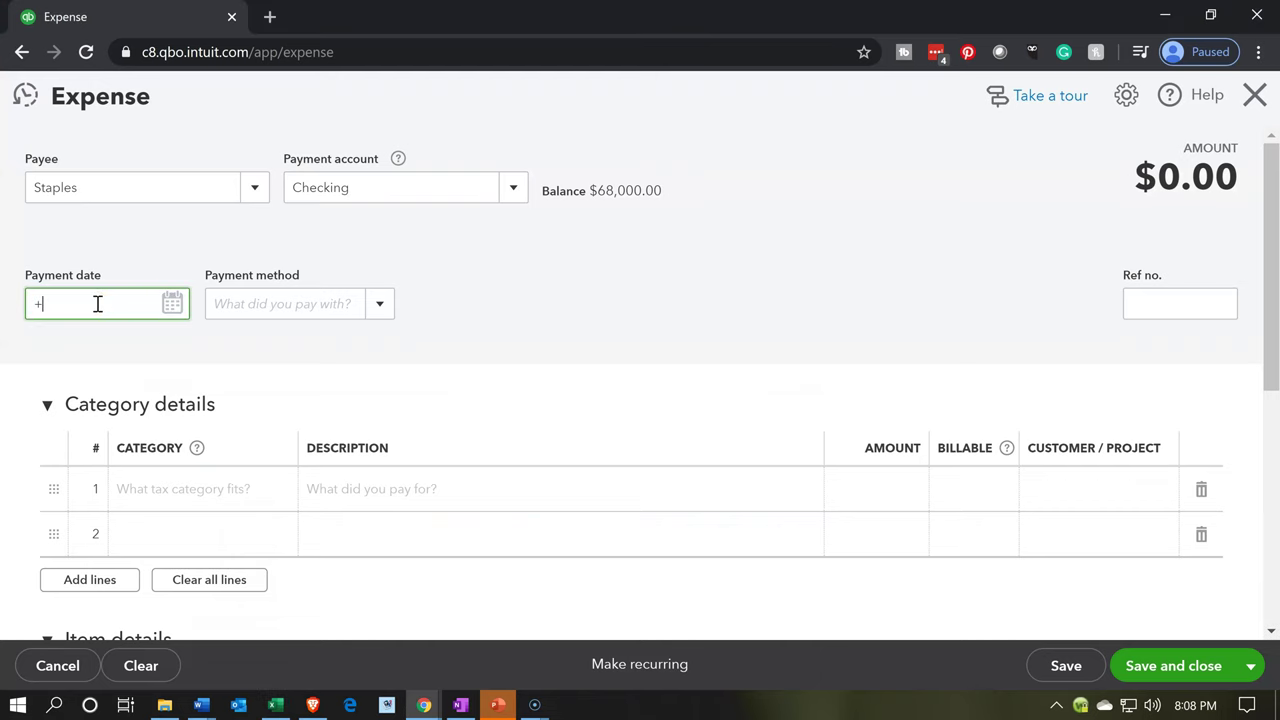
{"action": "key", "text": "plus"}
{"action": "key", "text": "plus"}
{"action": "key", "text": "plus"}
{"action": "key", "text": "plus"}
{"action": "key", "text": "Tab"}
Step: Set the expense's payment method to Cash
{"action": "type", "text": "ca"}
{"action": "key", "text": "Down"}
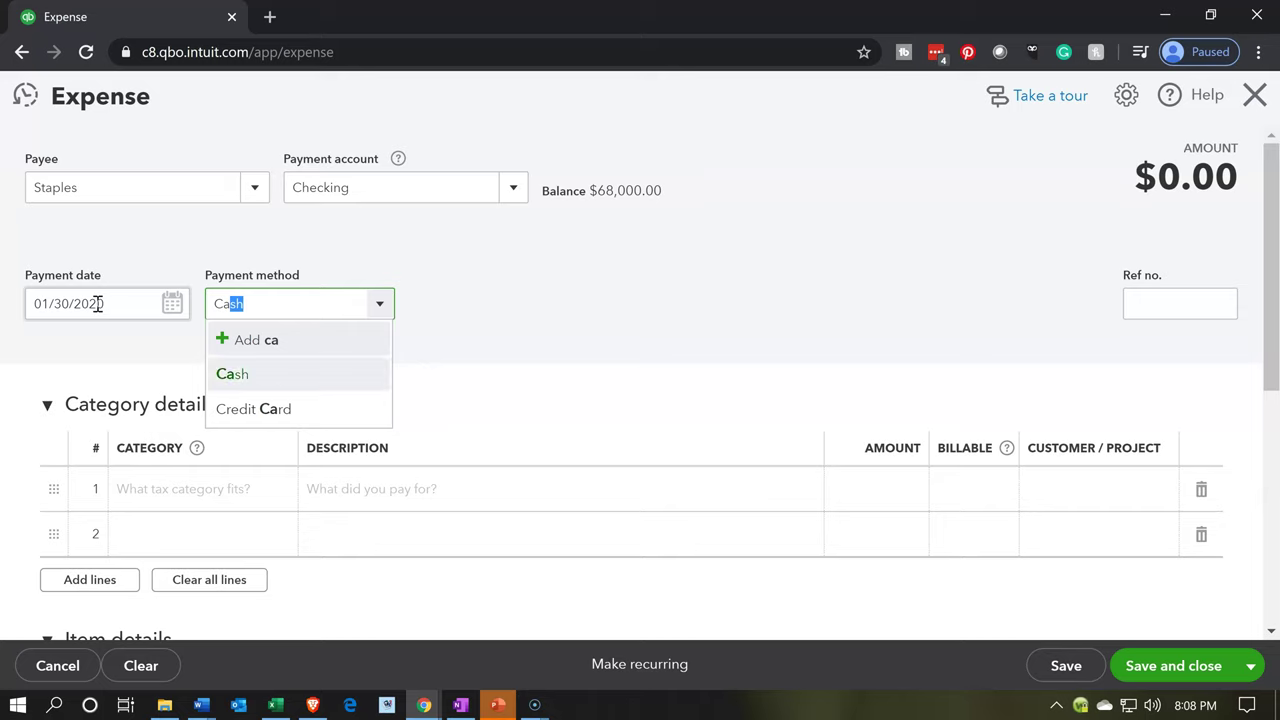
{"action": "key", "text": "Tab"}
{"action": "key", "text": "Tab"}
{"action": "key", "text": "Tab"}
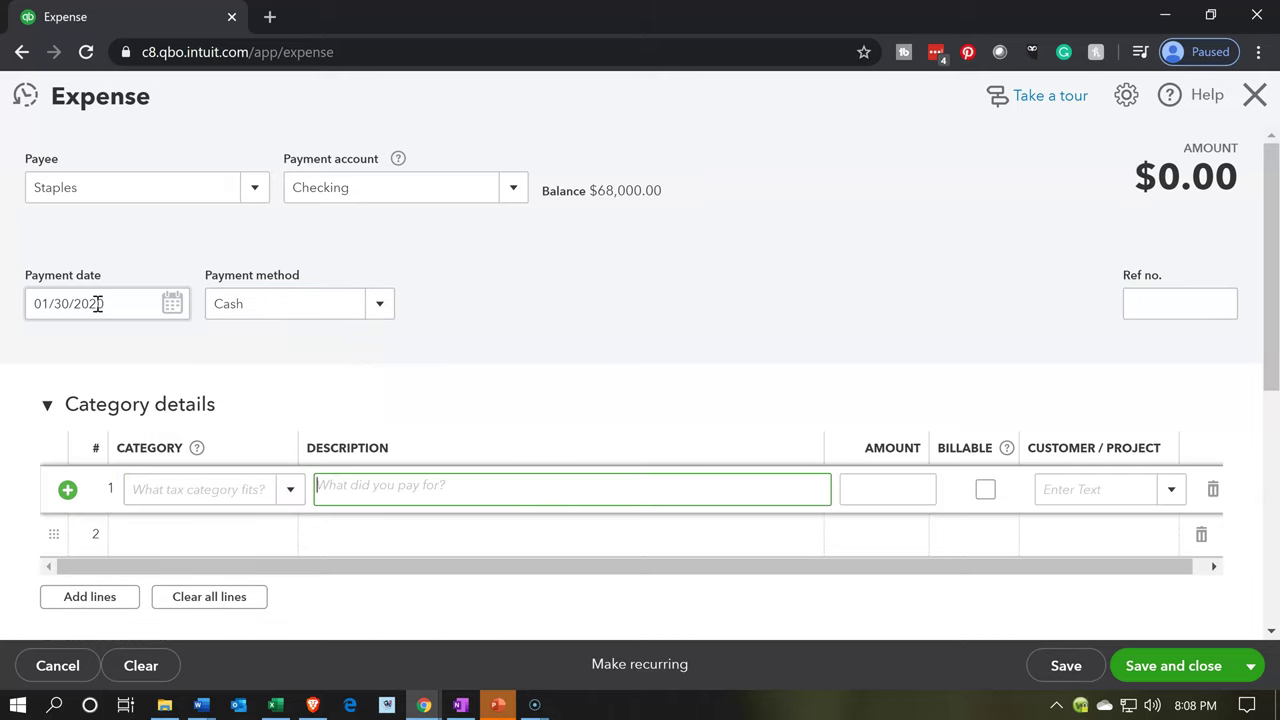
Step: Collapse the category details and add Indirect Materials as a new non-inventory product on the first item line
{"action": "left_click", "coordinate": [155, 489]}
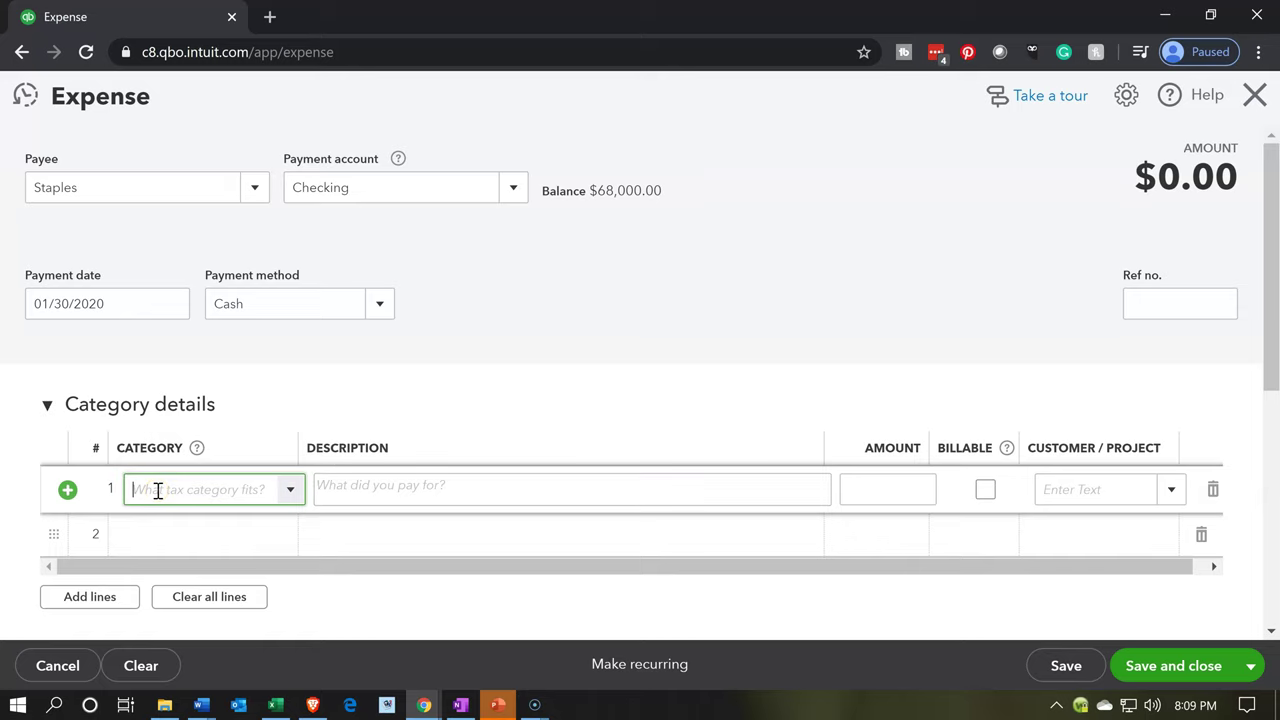
{"action": "left_click", "coordinate": [47, 407]}
{"action": "scroll", "coordinate": [48, 430], "scroll_direction": "down", "scroll_amount": 1}
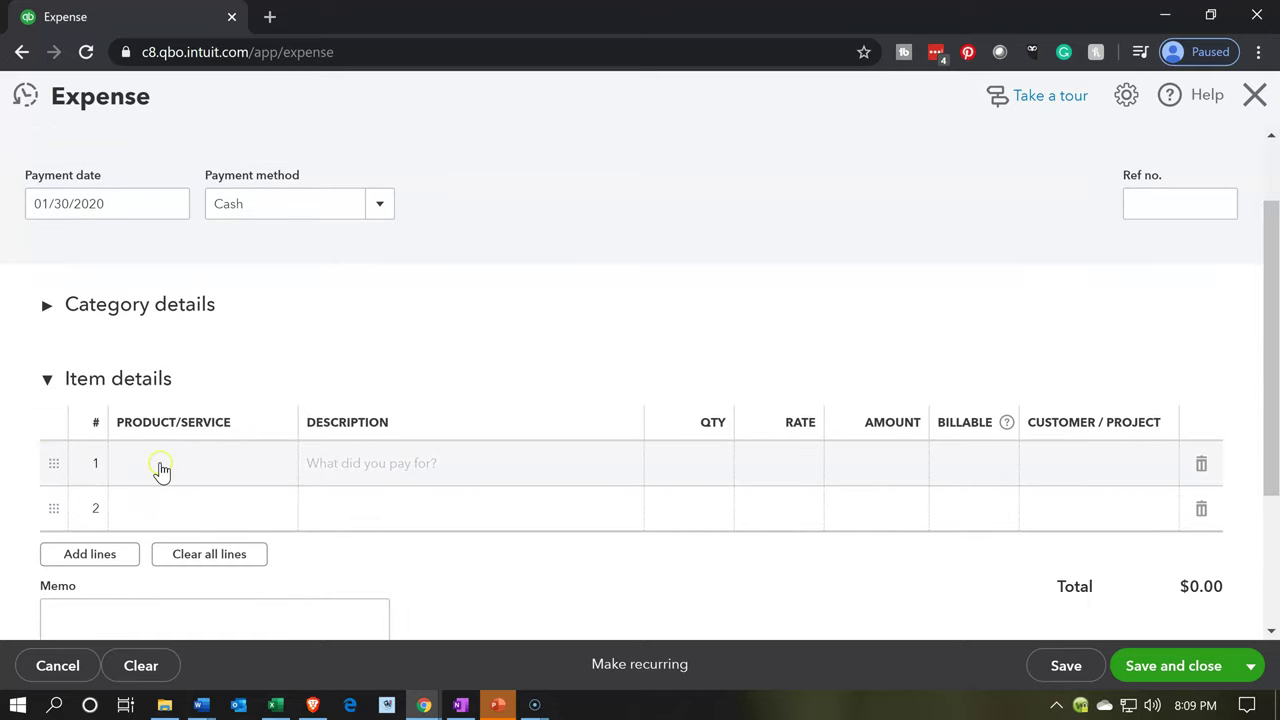
{"action": "left_click", "coordinate": [161, 463]}
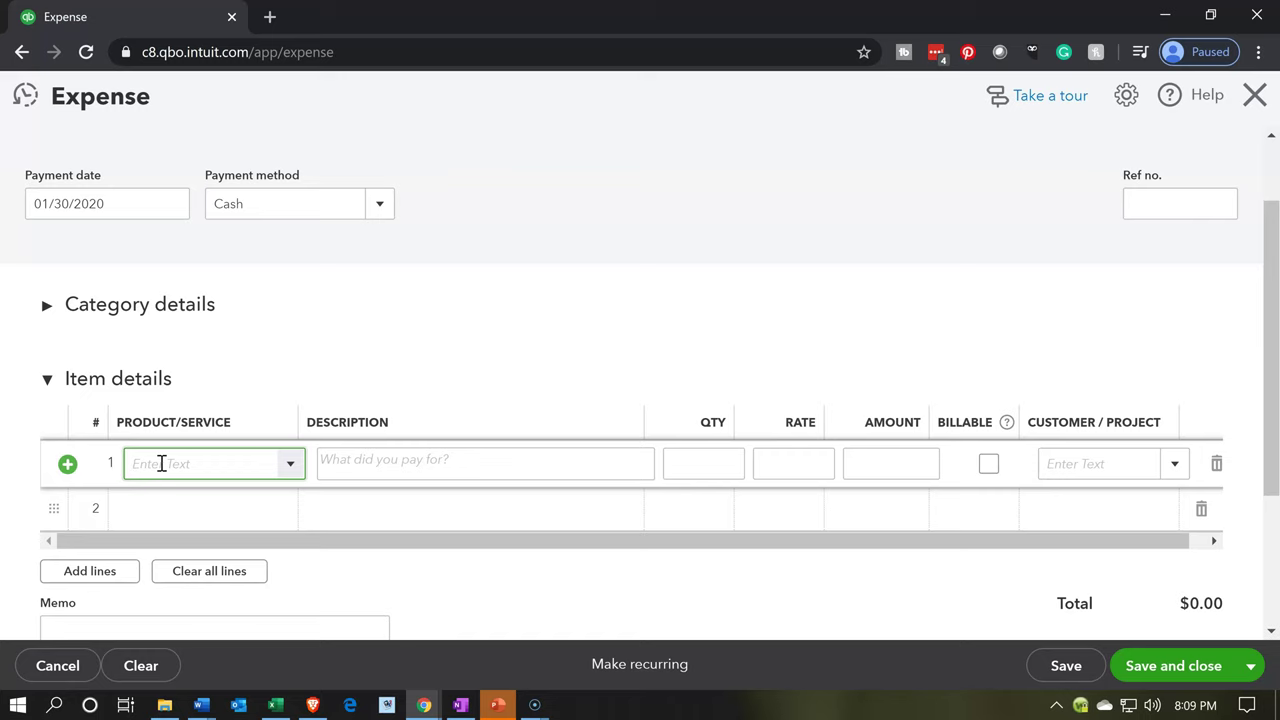
{"action": "type", "text": "In"}
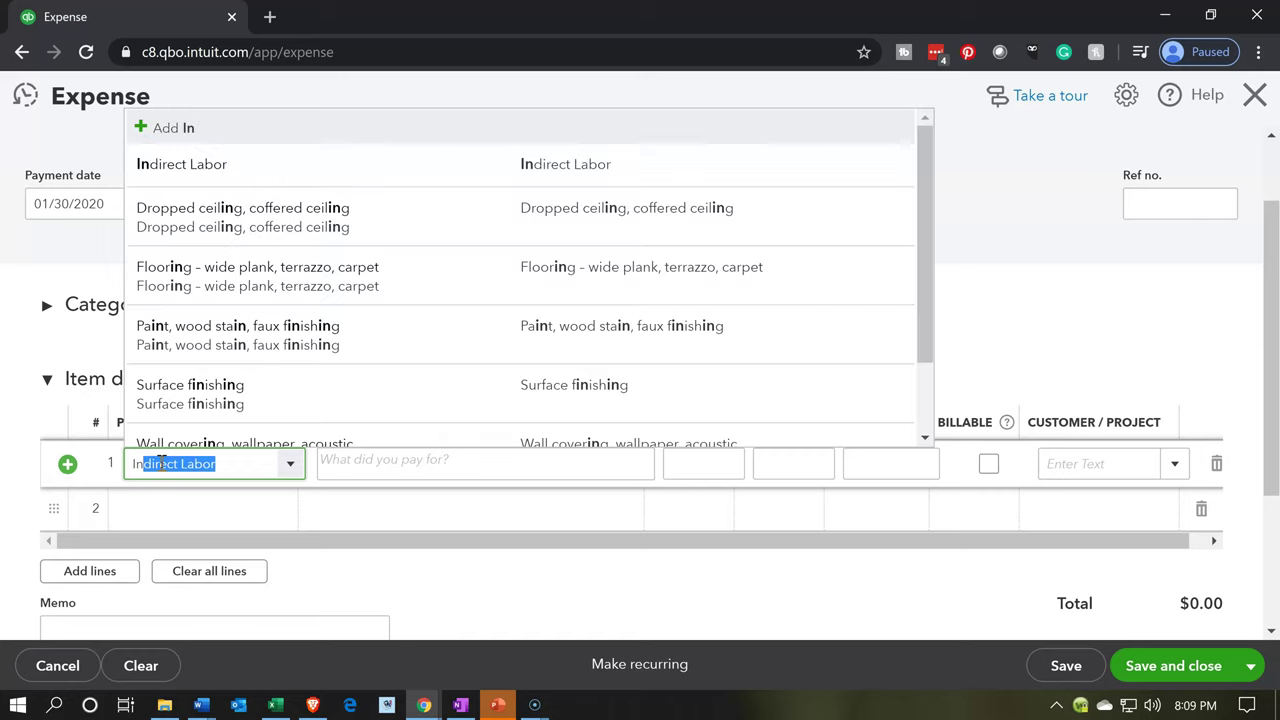
{"action": "type", "text": "direct M"}
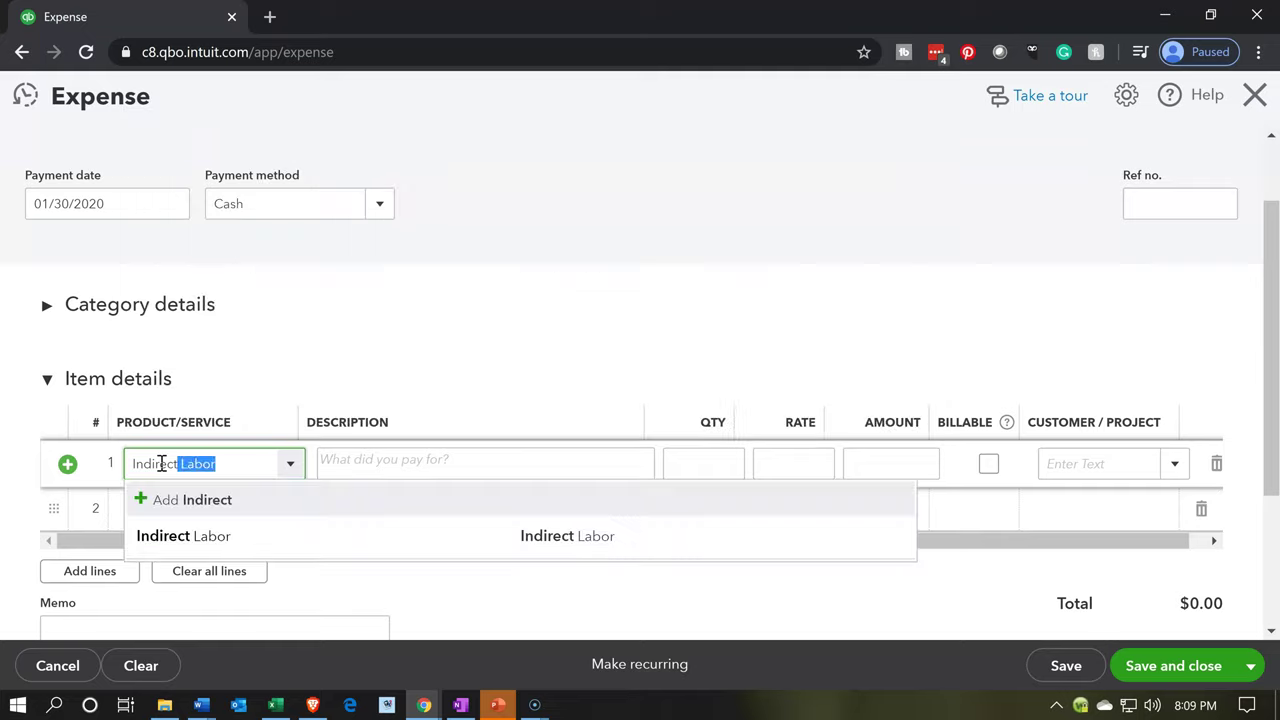
{"action": "type", "text": "aterials"}
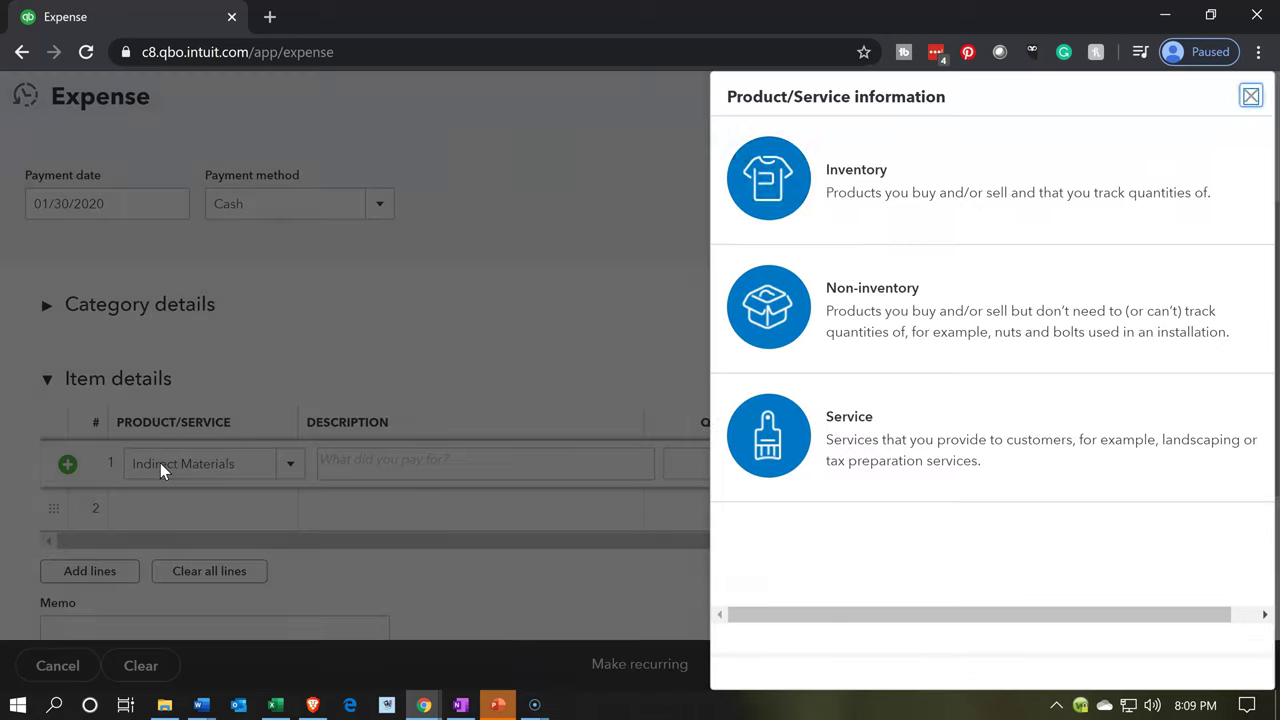
{"action": "left_click", "coordinate": [824, 312]}
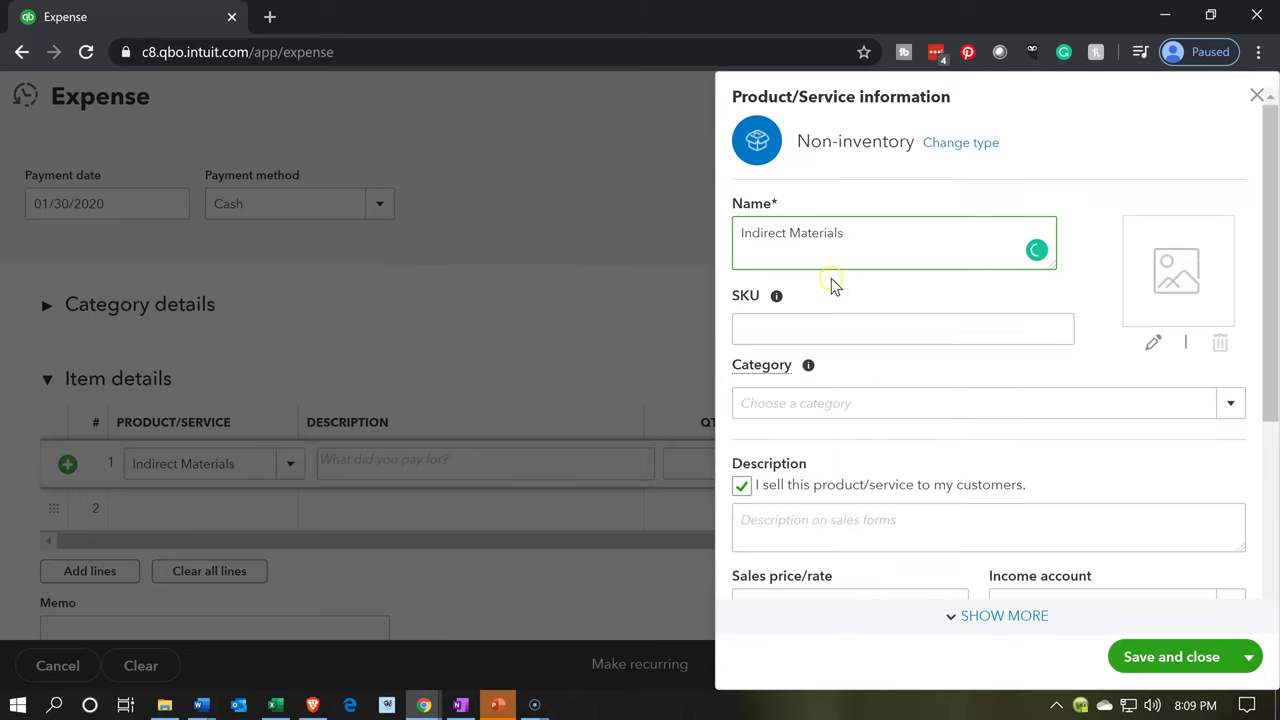
Step: Copy the product name Indirect Materials into both its sales description and its purchase description
{"action": "left_click_drag", "start_coordinate": [846, 229], "coordinate": [731, 230]}
{"action": "key", "text": "ctrl+c"}
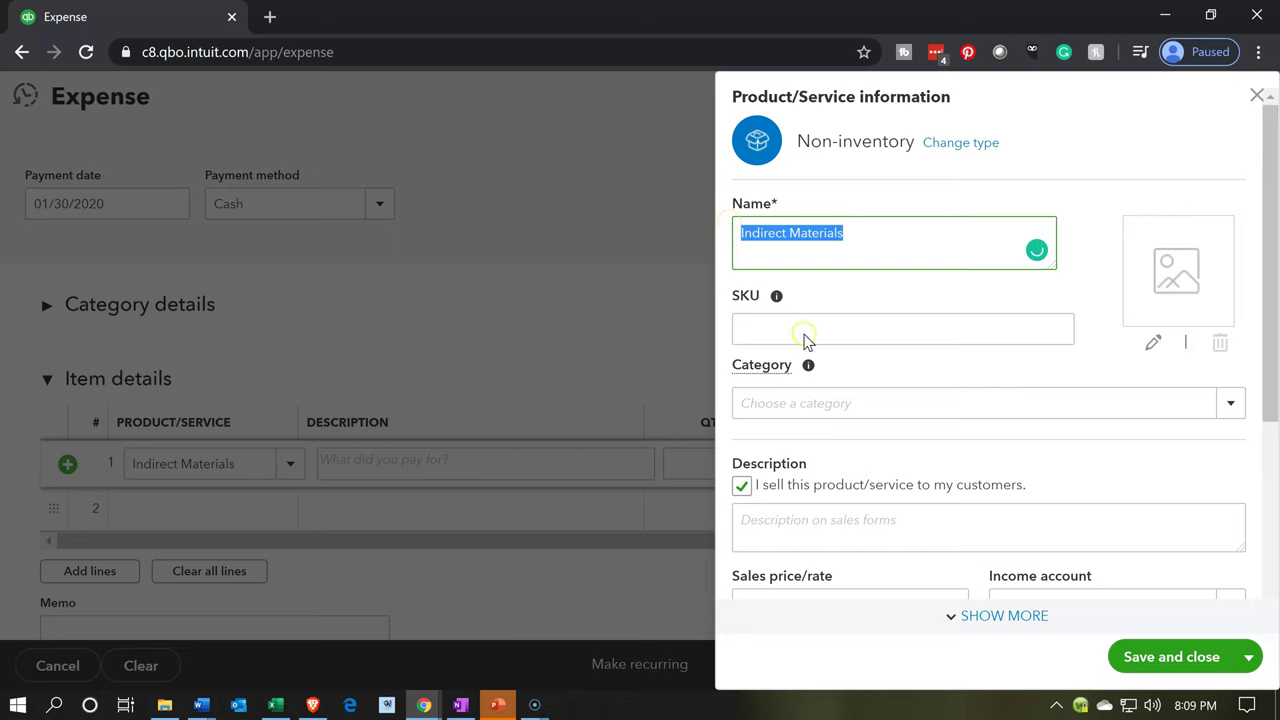
{"action": "left_click", "coordinate": [809, 527]}
{"action": "key", "text": "ctrl+v"}
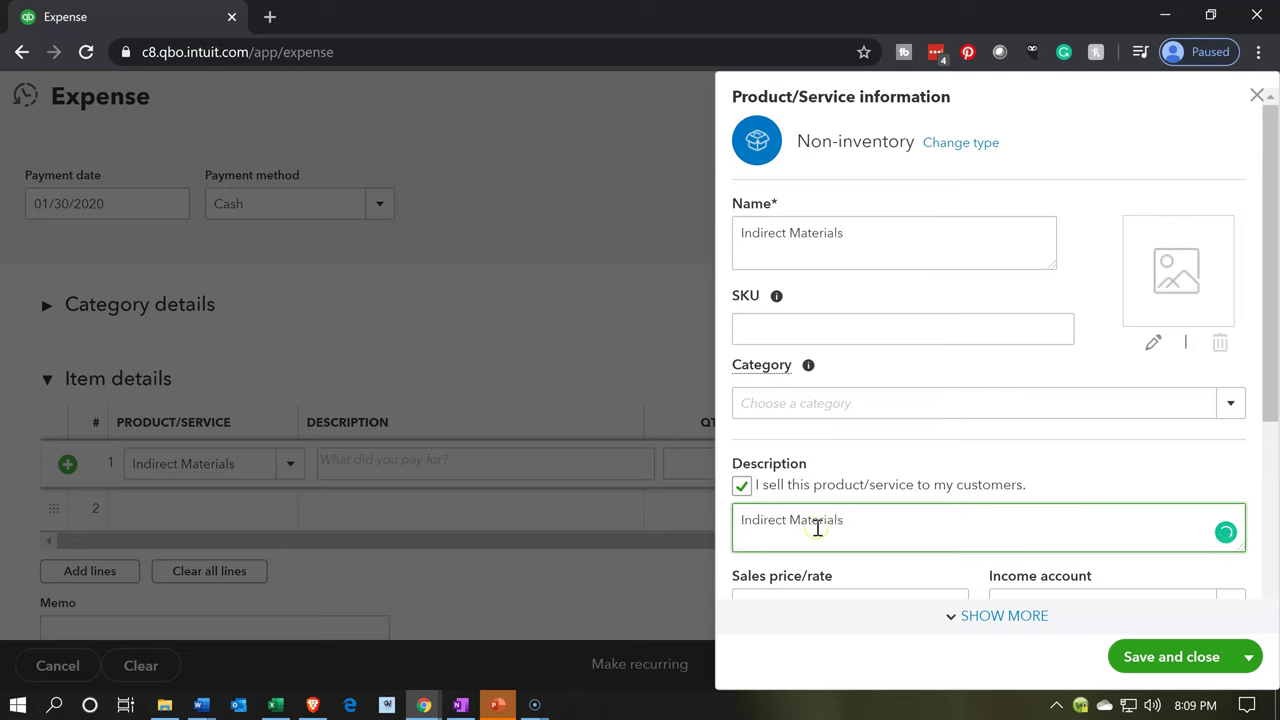
{"action": "scroll", "coordinate": [817, 530], "scroll_direction": "down", "scroll_amount": 1}
{"action": "scroll", "coordinate": [817, 535], "scroll_direction": "down", "scroll_amount": 1}
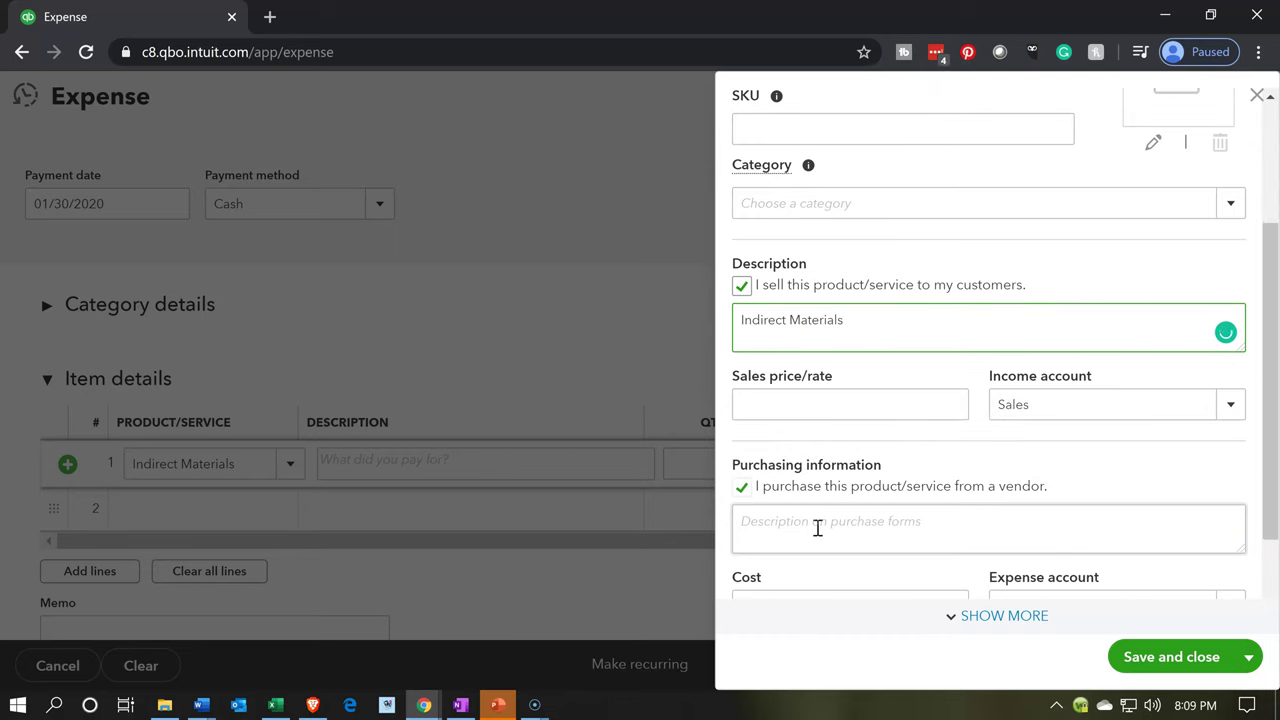
{"action": "left_click", "coordinate": [817, 528]}
{"action": "key", "text": "ctrl+v"}
{"action": "scroll", "coordinate": [817, 528], "scroll_direction": "down", "scroll_amount": 1}
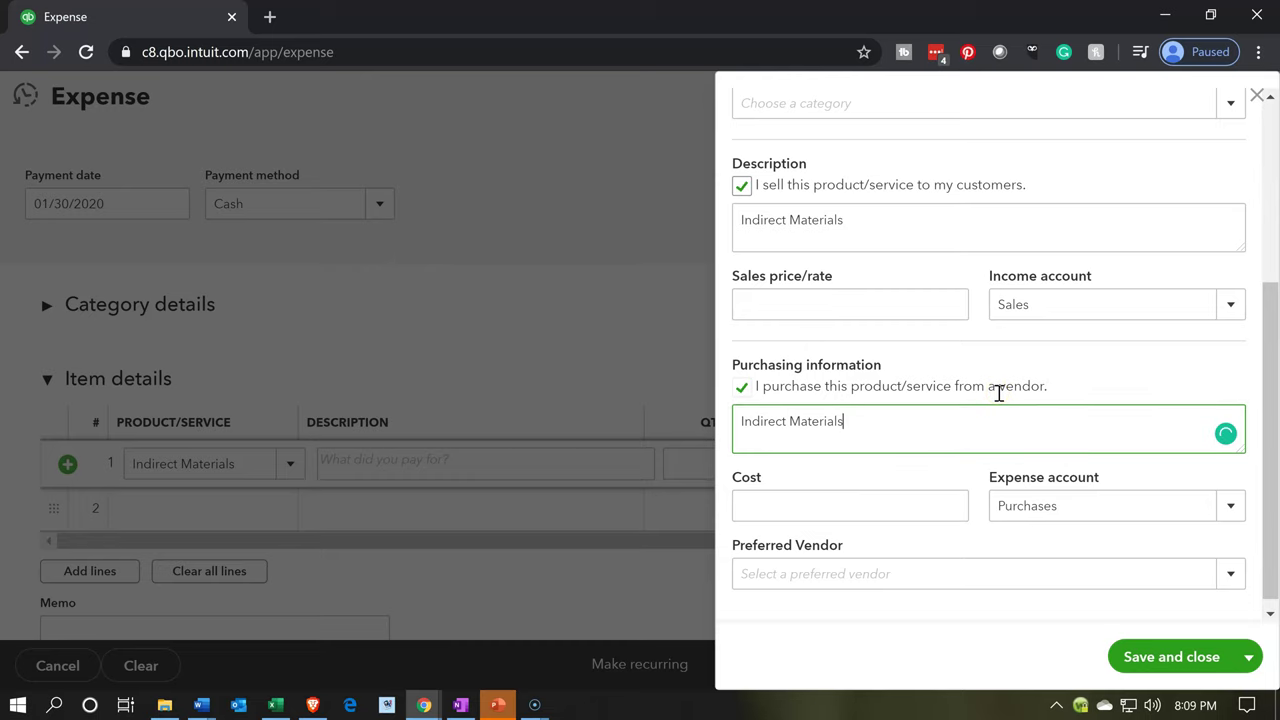
Step: Add a new expense account Indirect Materials for the product, with type Cost of Goods Sold and detail type Other Costs of Services - COS
{"action": "scroll", "coordinate": [998, 393], "scroll_direction": "down", "scroll_amount": 1}
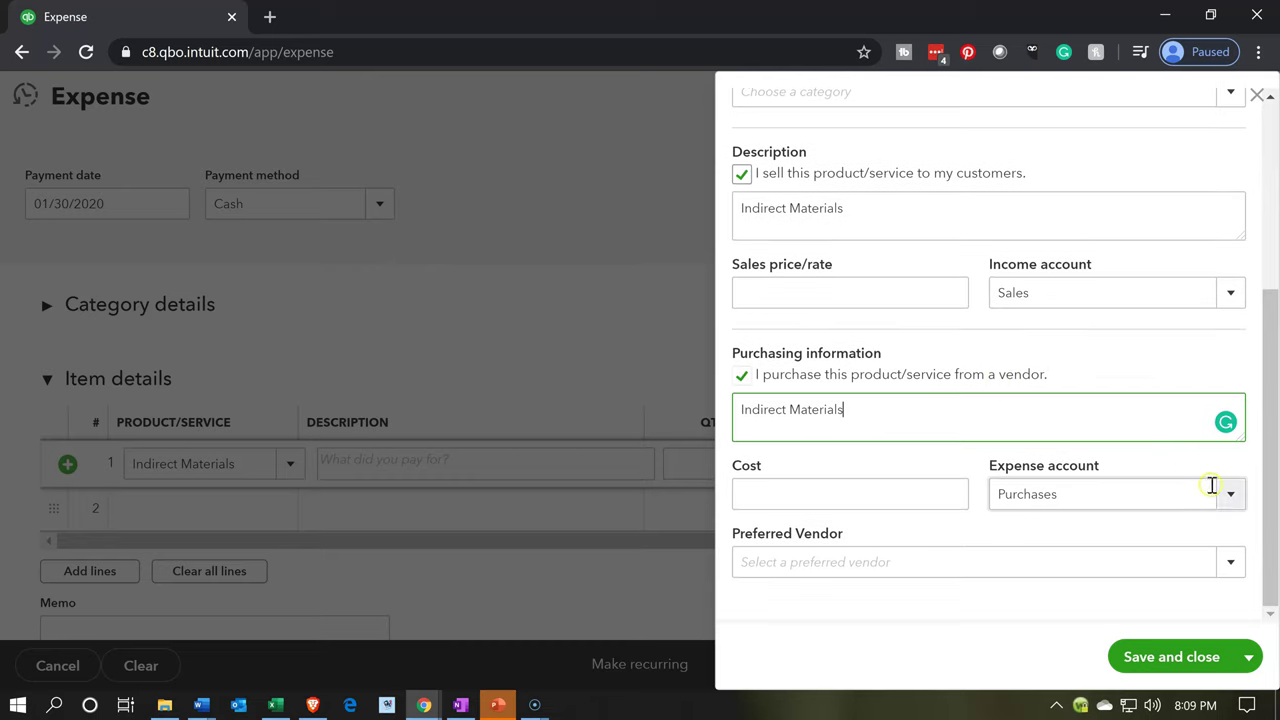
{"action": "left_click", "coordinate": [1110, 494]}
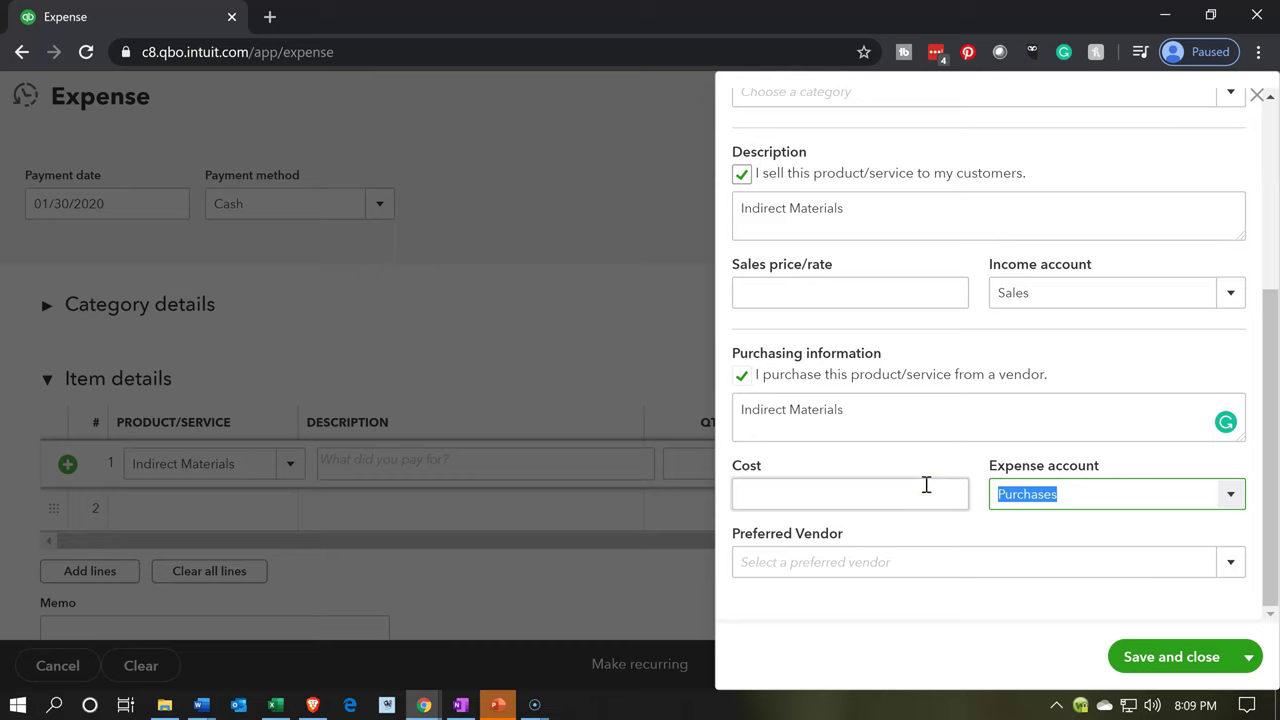
{"action": "key", "text": "ctrl+v"}
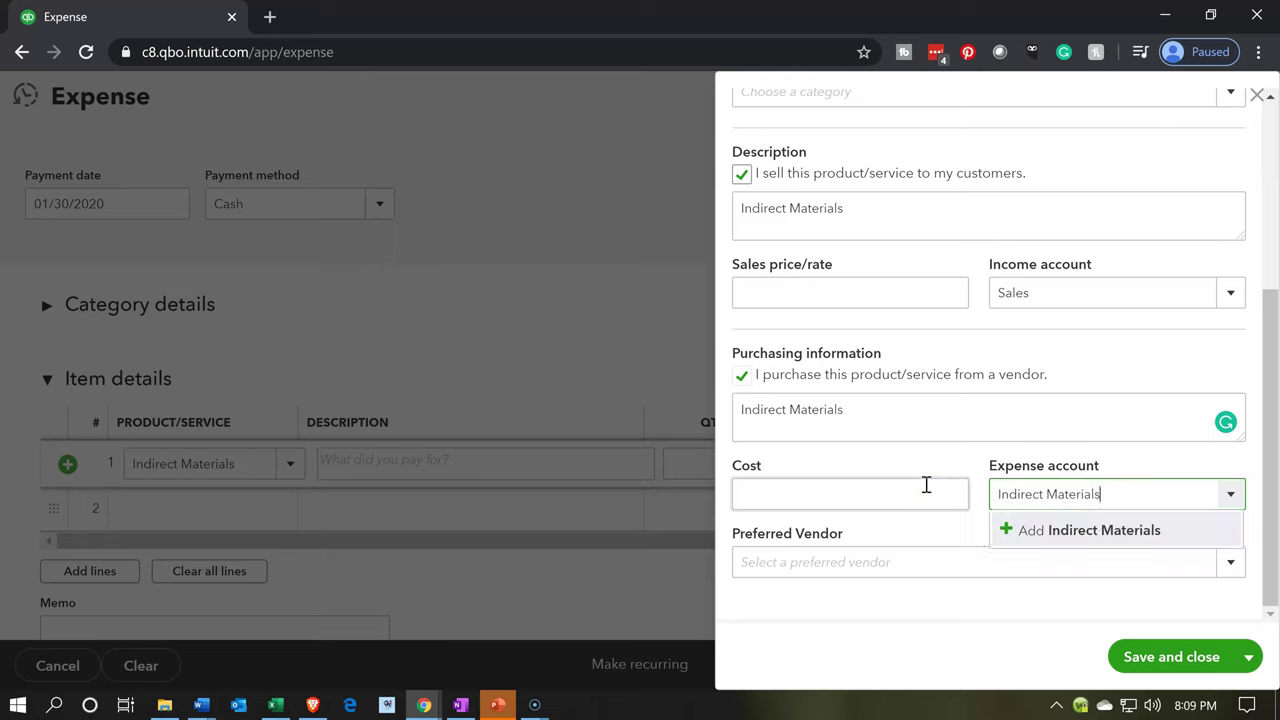
{"action": "left_click", "coordinate": [1065, 545]}
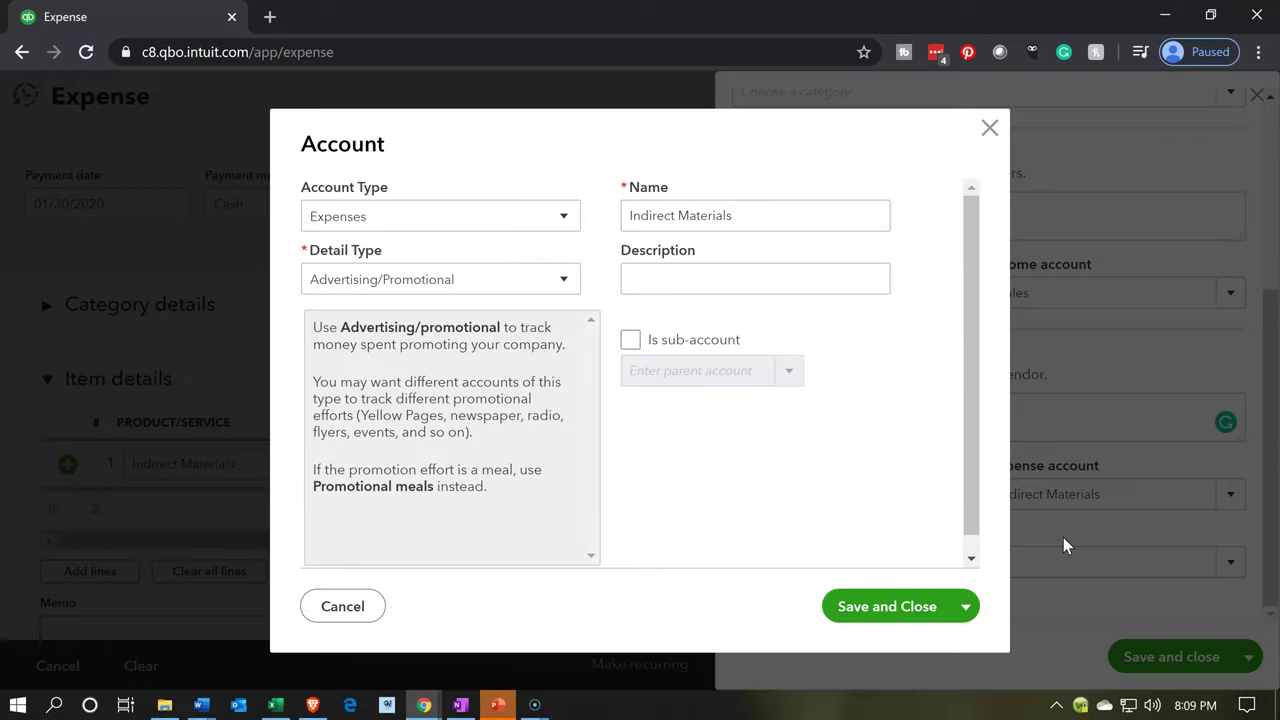
{"action": "left_click", "coordinate": [500, 229]}
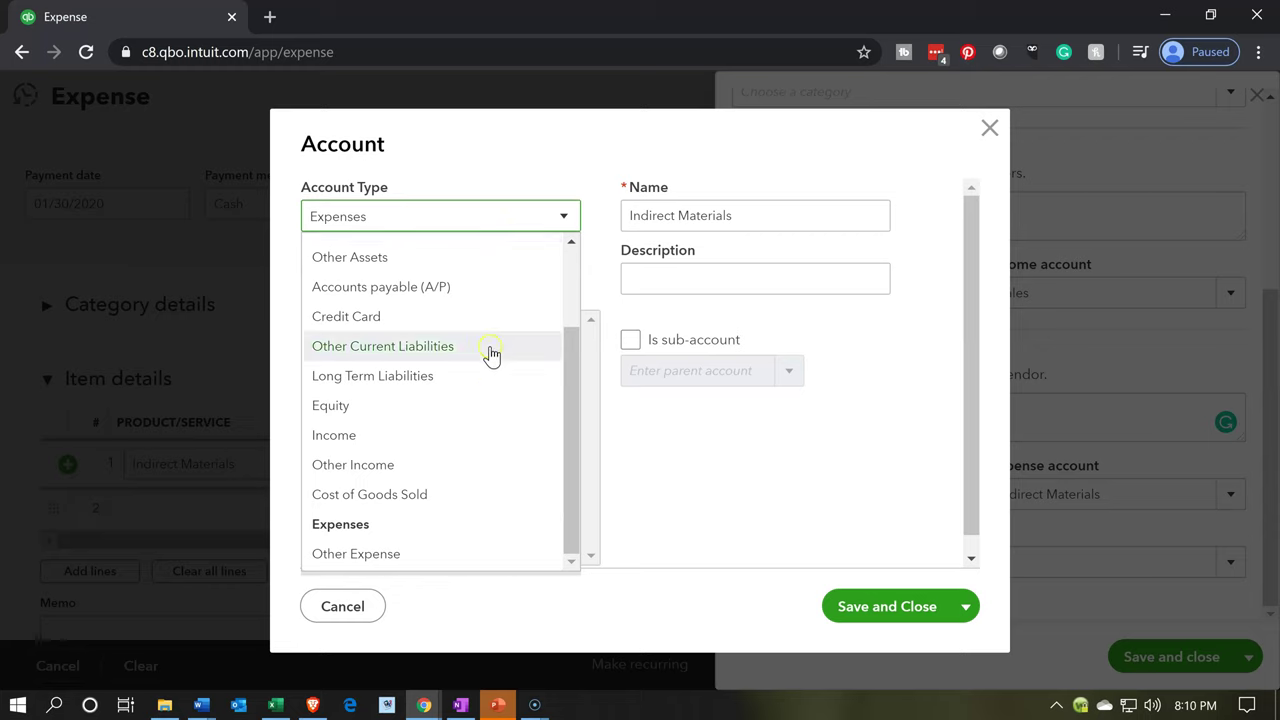
{"action": "left_click", "coordinate": [411, 498]}
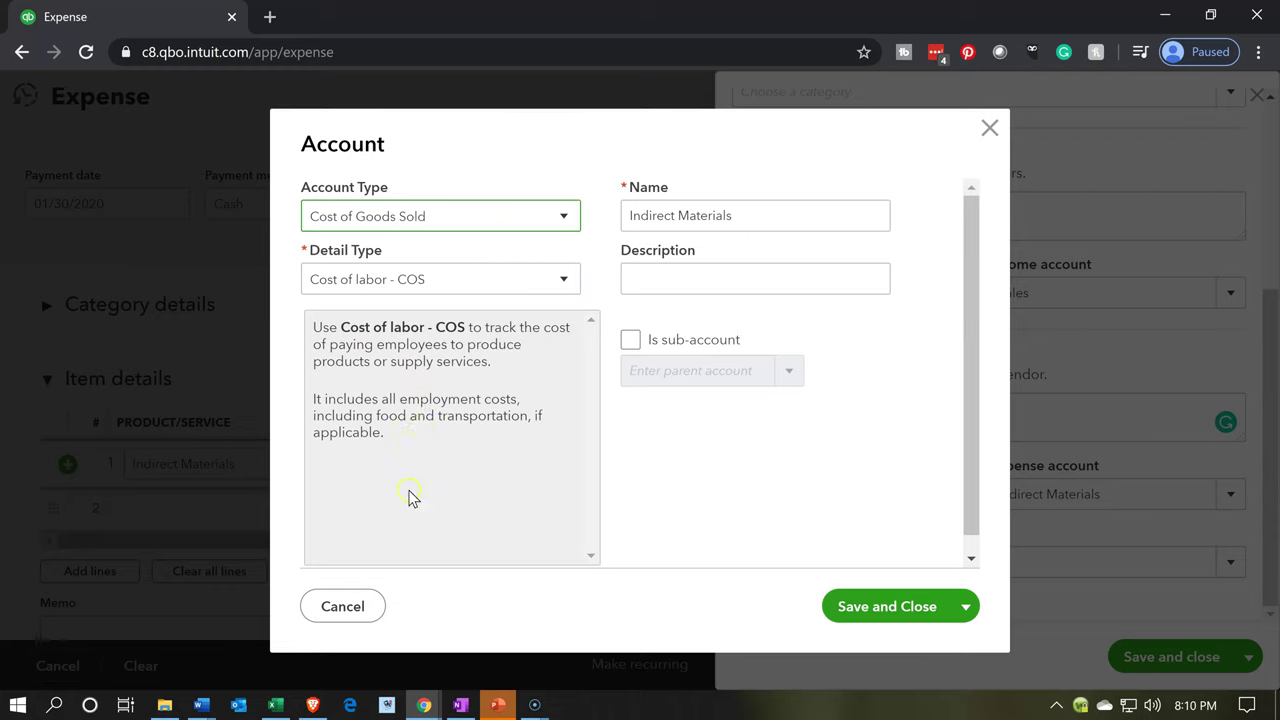
{"action": "left_click", "coordinate": [449, 290]}
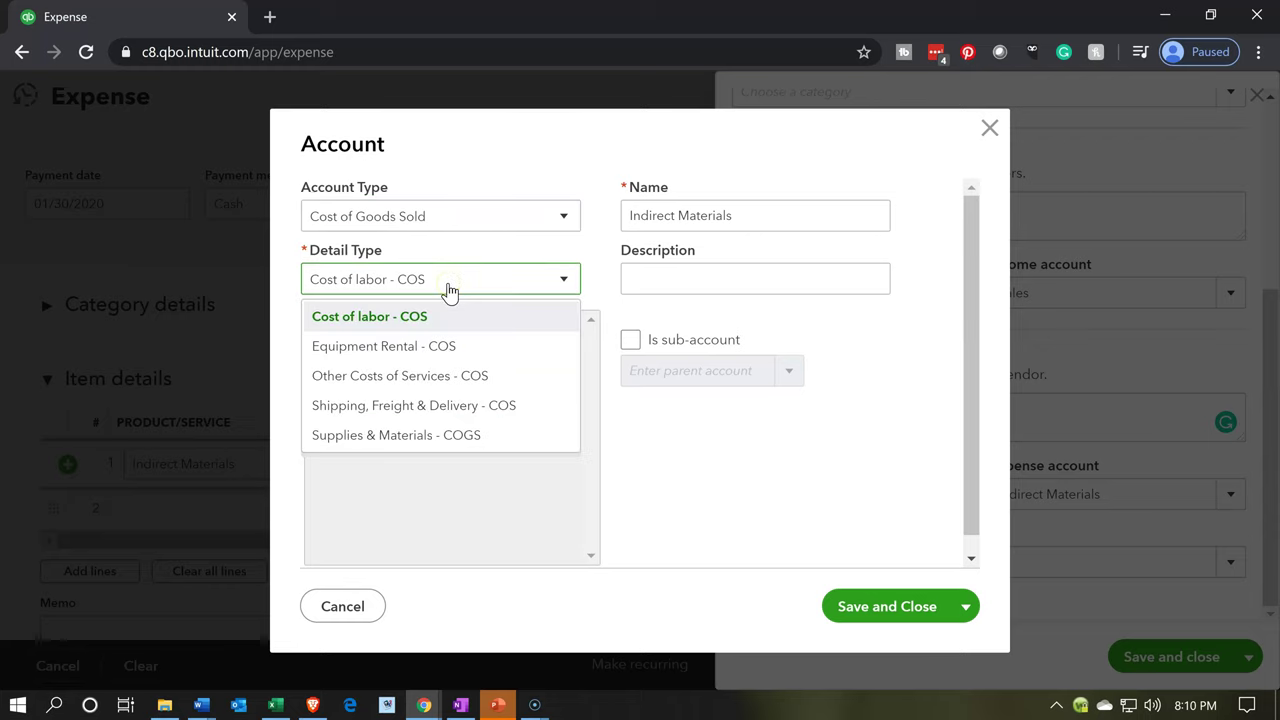
{"action": "left_click", "coordinate": [408, 387]}
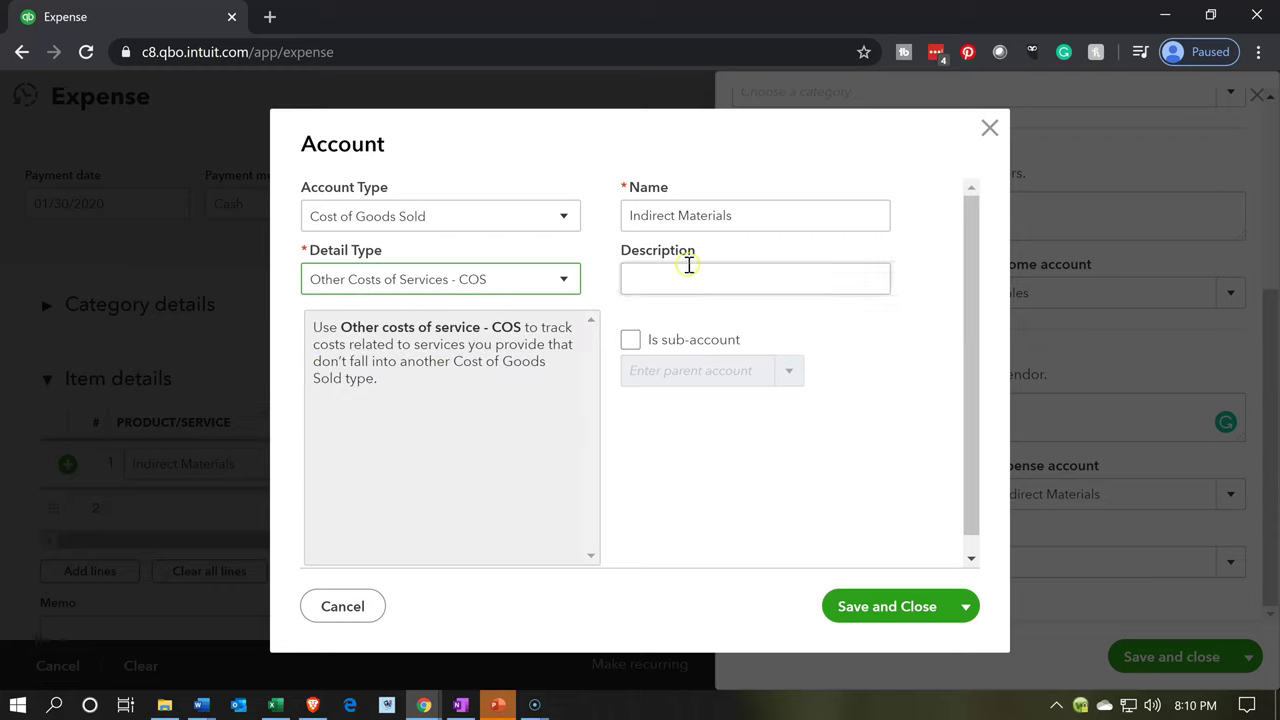
Step: Make the new account a sub-account of Overhead, and save both the account and the non-inventory product
{"action": "left_click", "coordinate": [630, 339]}
{"action": "left_click", "coordinate": [767, 373]}
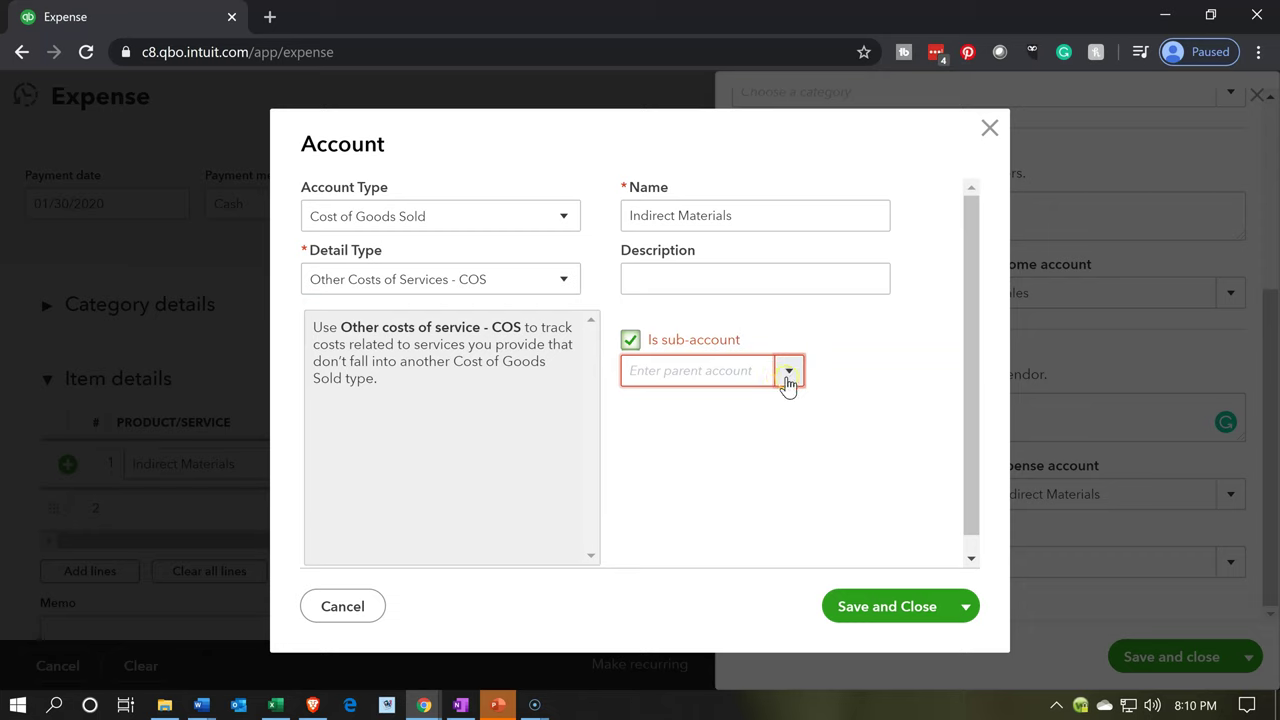
{"action": "left_click", "coordinate": [790, 377]}
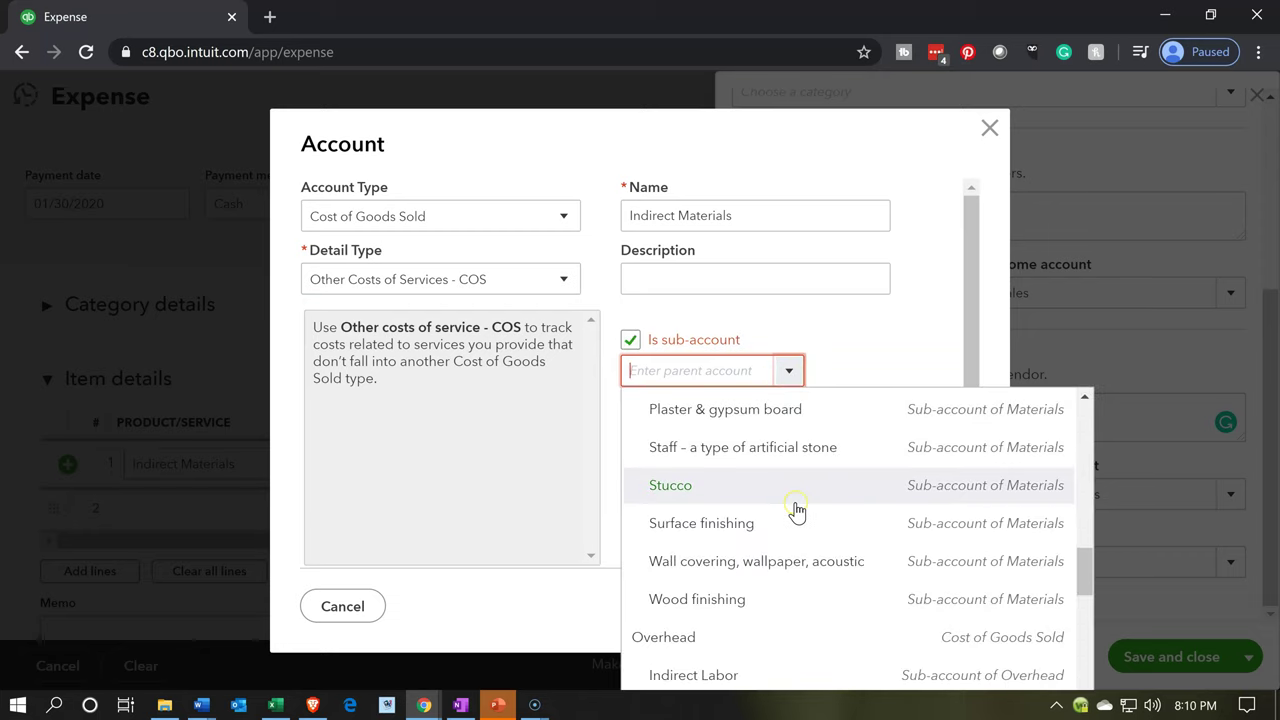
{"action": "scroll", "coordinate": [794, 511], "scroll_direction": "down", "scroll_amount": 1}
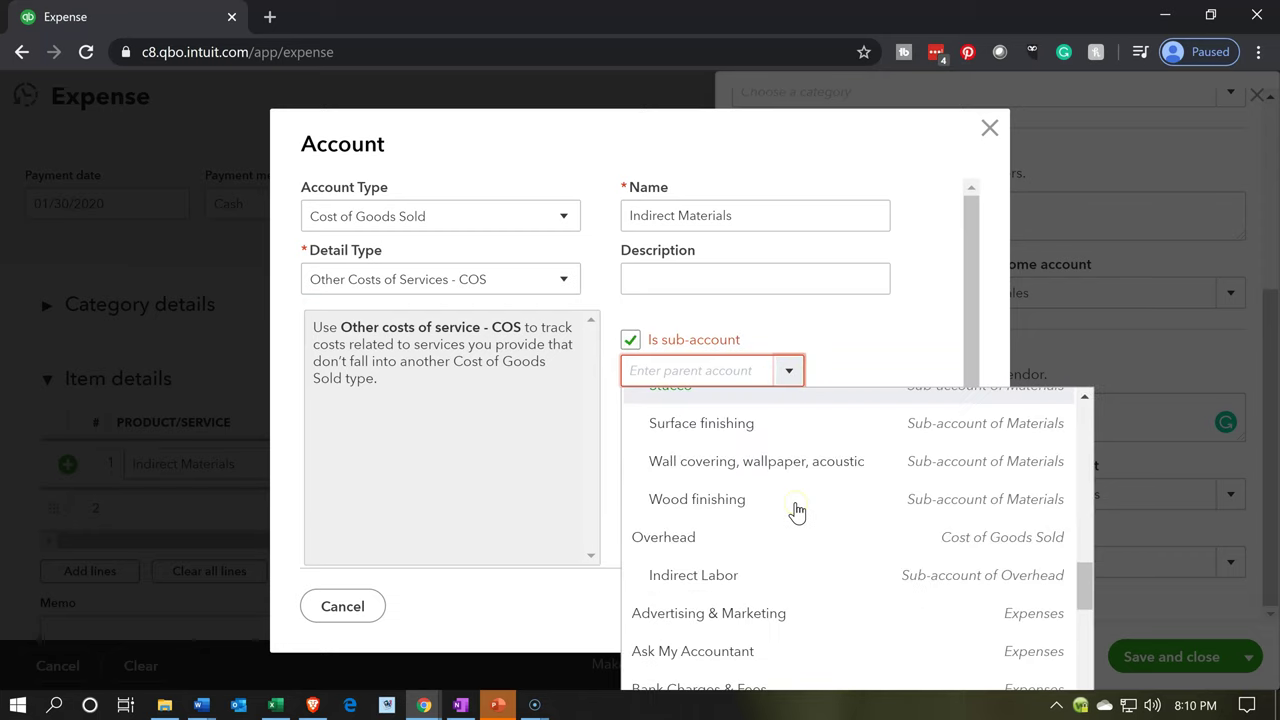
{"action": "left_click", "coordinate": [716, 550]}
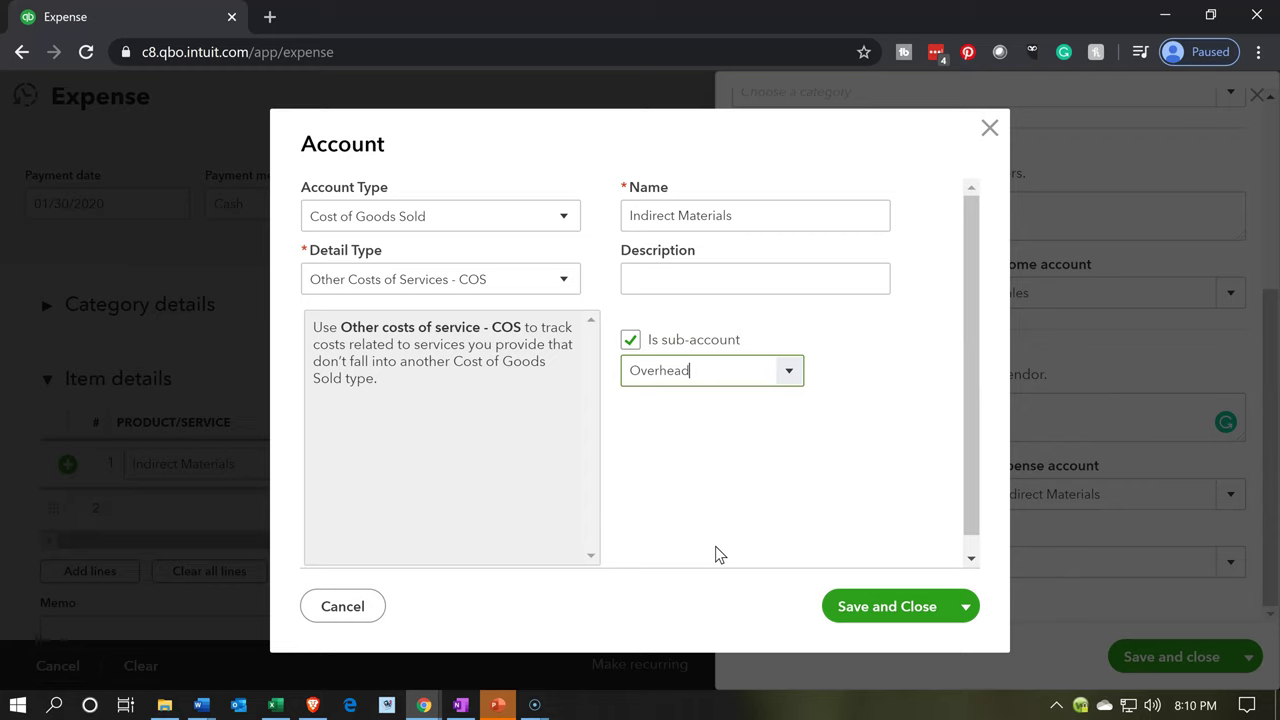
{"action": "left_click", "coordinate": [735, 530]}
{"action": "left_click", "coordinate": [845, 609]}
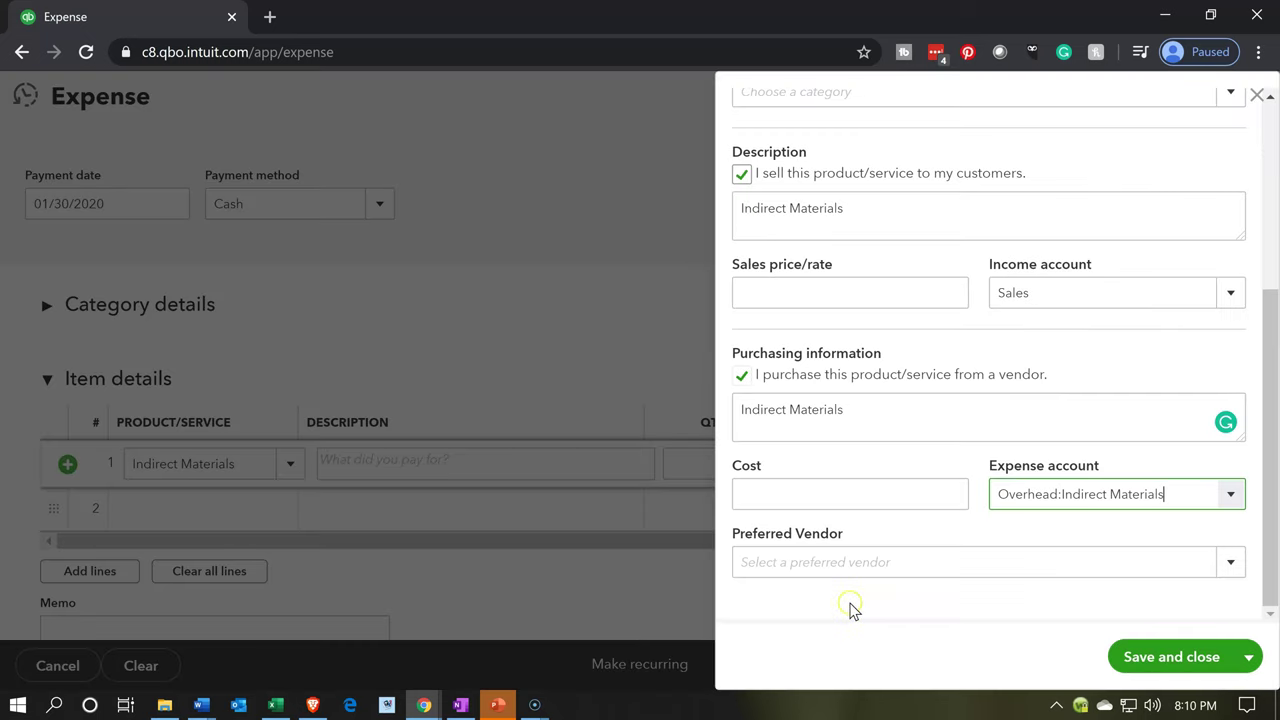
{"action": "left_click", "coordinate": [1141, 656]}
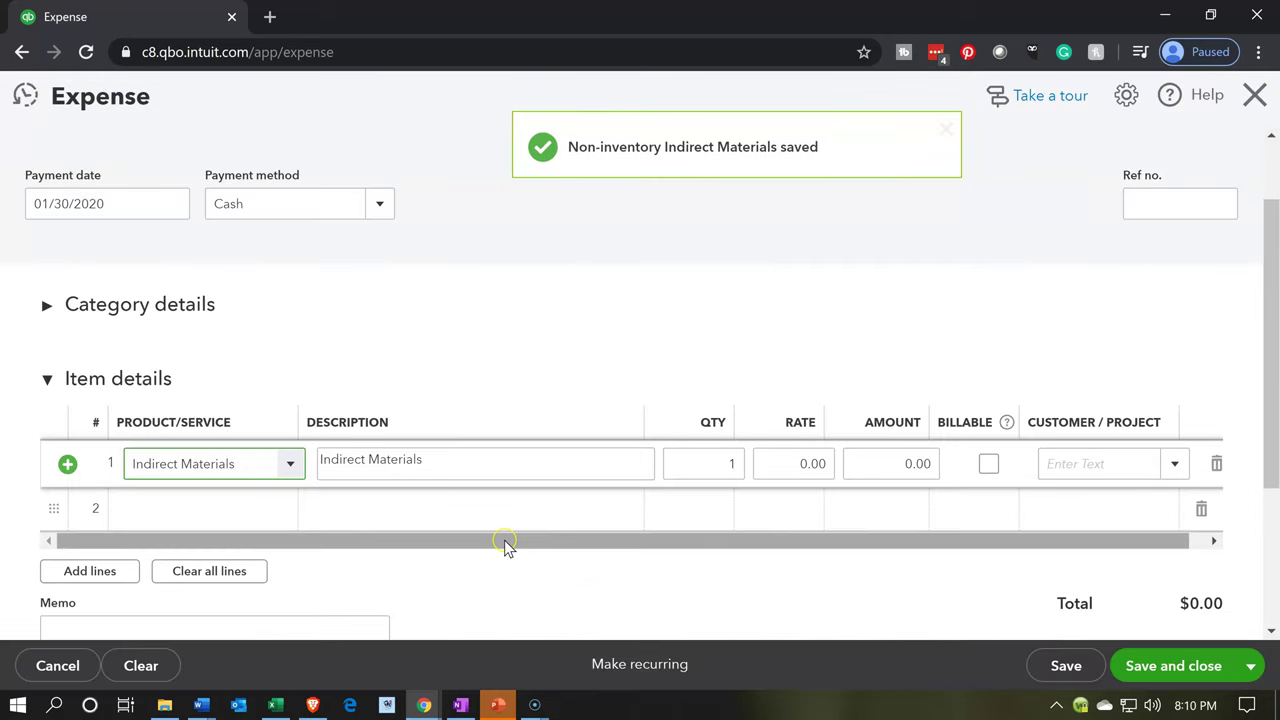
Step: Enter a rate of 5,700 on the Indirect Materials line and make it billable to project 14 of Customer 1
{"action": "key", "text": "Tab"}
{"action": "key", "text": "Tab"}
{"action": "key", "text": "Tab"}
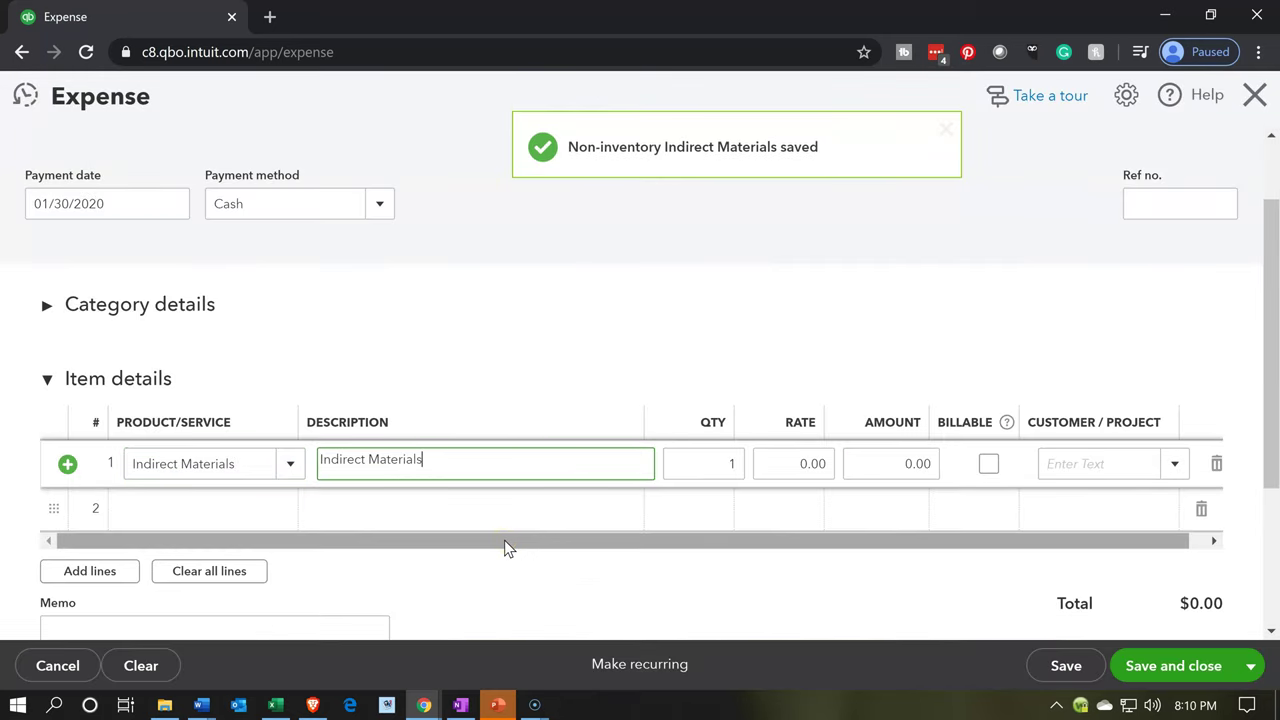
{"action": "type", "text": "5,7"}
{"action": "type", "text": "00"}
{"action": "key", "text": "Tab"}
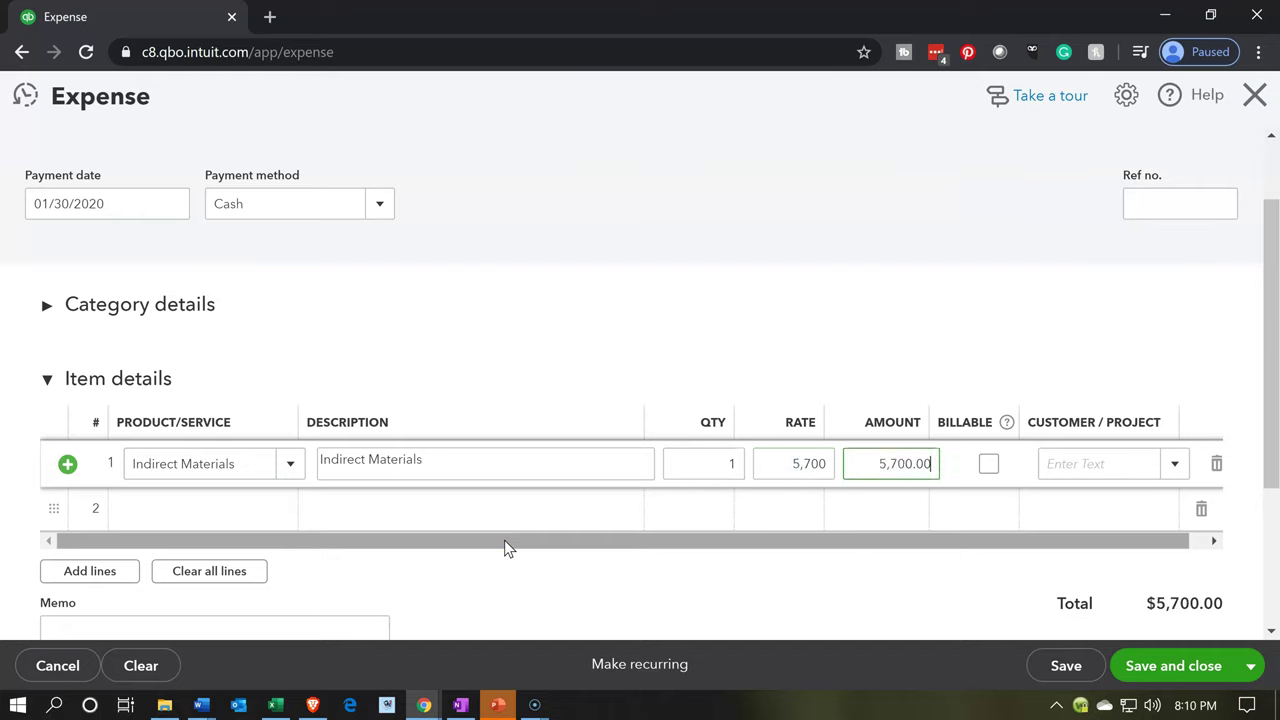
{"action": "left_click", "coordinate": [988, 465]}
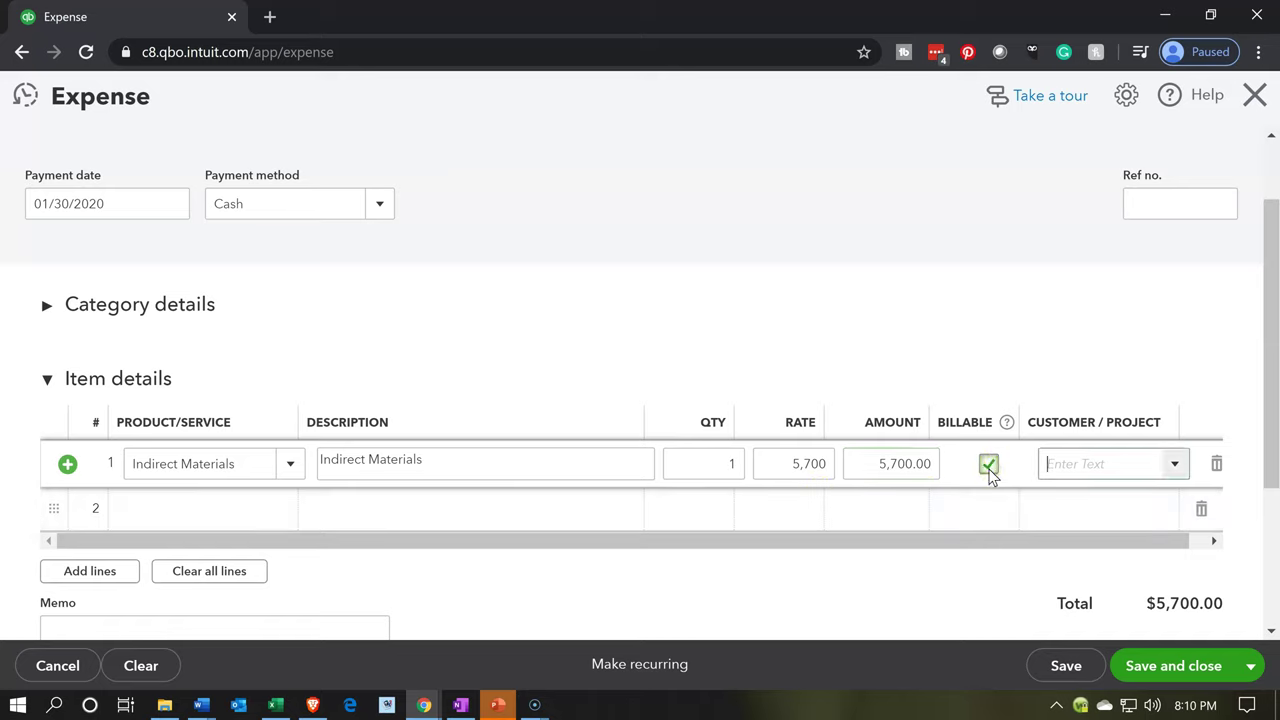
{"action": "type", "text": "14"}
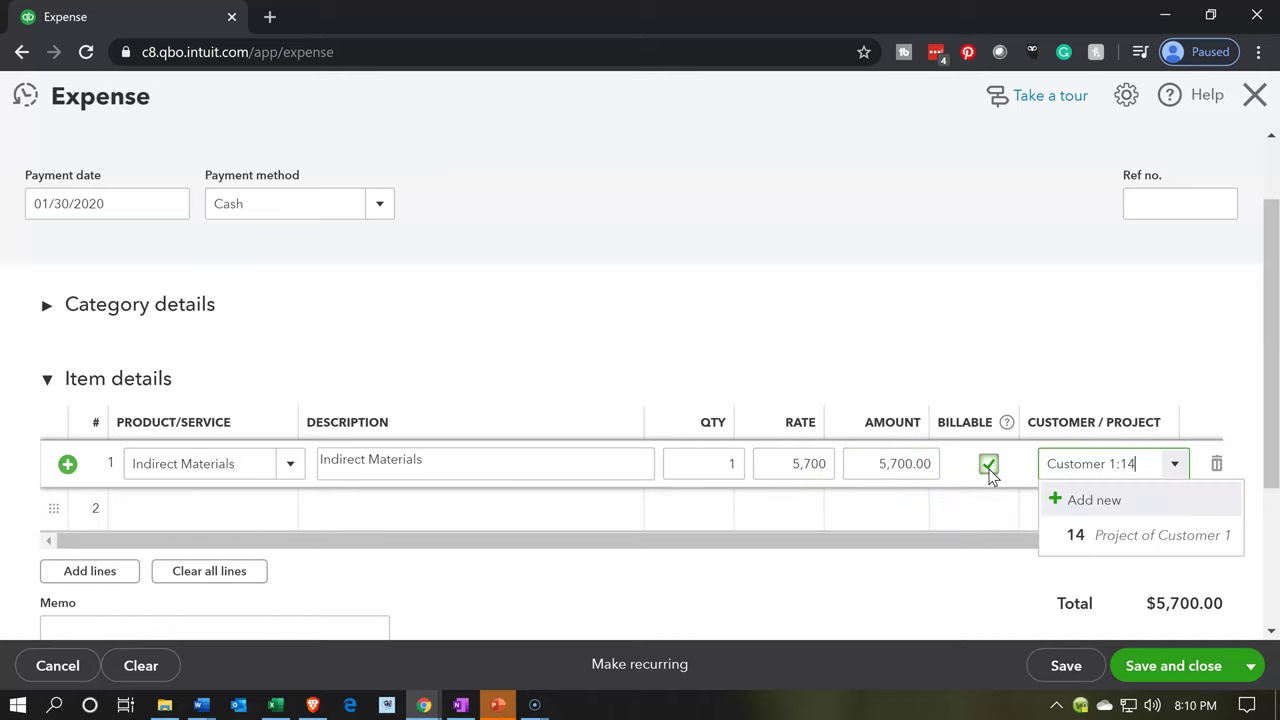
Step: Choose Indirect Materials as the product on the second item line of the expense
{"action": "key", "text": "Tab"}
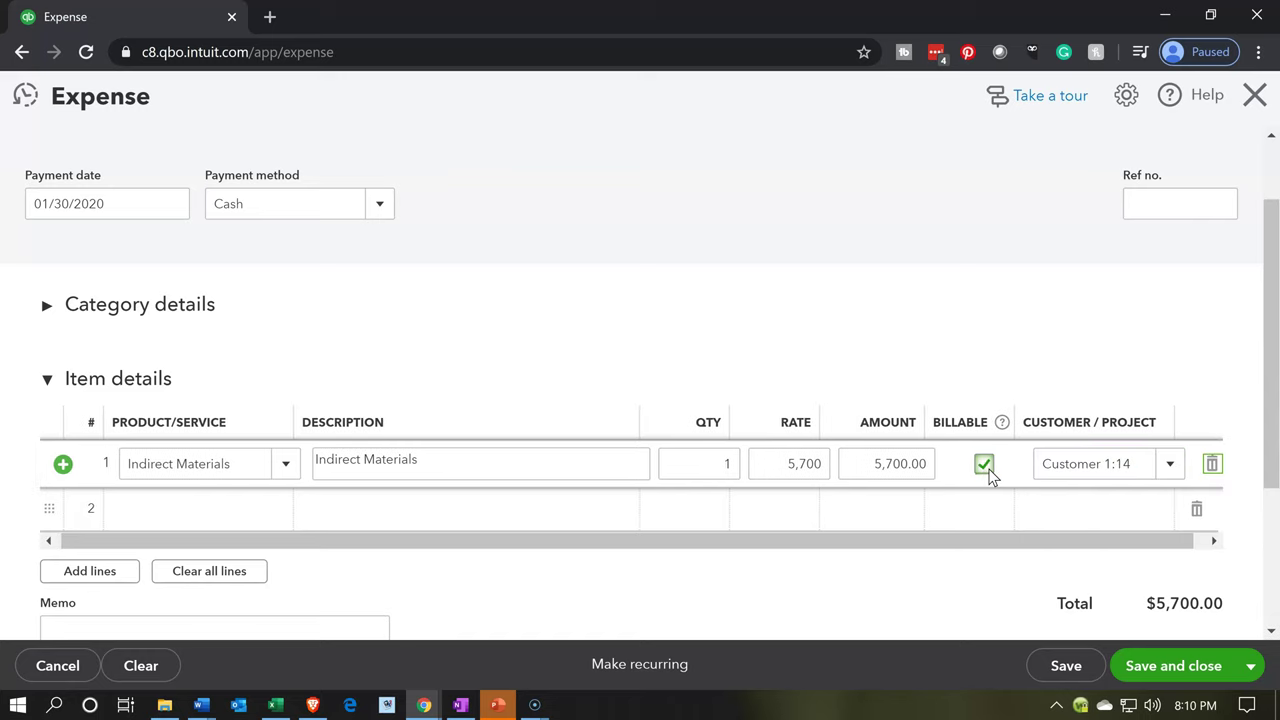
{"action": "key", "text": "Tab"}
{"action": "type", "text": "Indr"}
{"action": "key", "text": "BackSpace"}
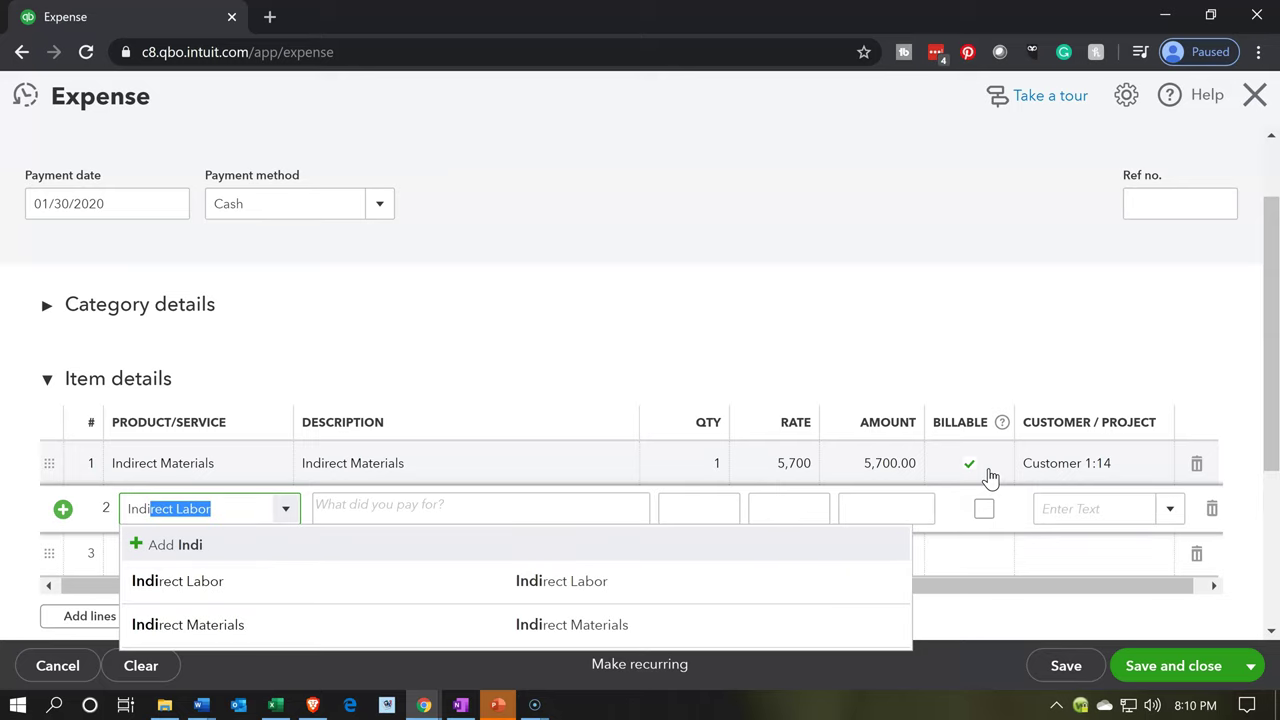
{"action": "key", "text": "Down"}
{"action": "key", "text": "Down"}
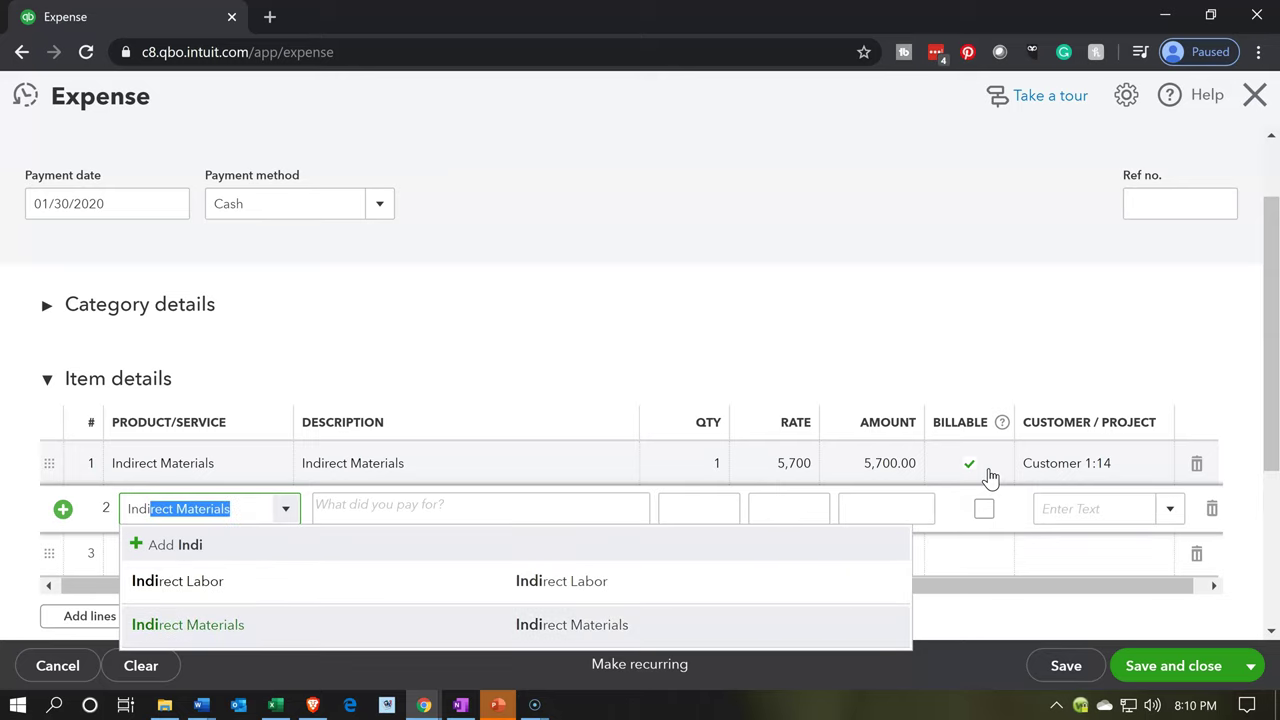
{"action": "key", "text": "Return"}
Step: Set the second line's rate to 9,900 and make it billable to project 15 of Customer 1
{"action": "key", "text": "Tab"}
{"action": "key", "text": "Tab"}
{"action": "key", "text": "Tab"}
{"action": "type", "text": "9900"}
{"action": "key", "text": "Tab"}
{"action": "left_click", "coordinate": [985, 494]}
{"action": "left_click", "coordinate": [984, 508]}
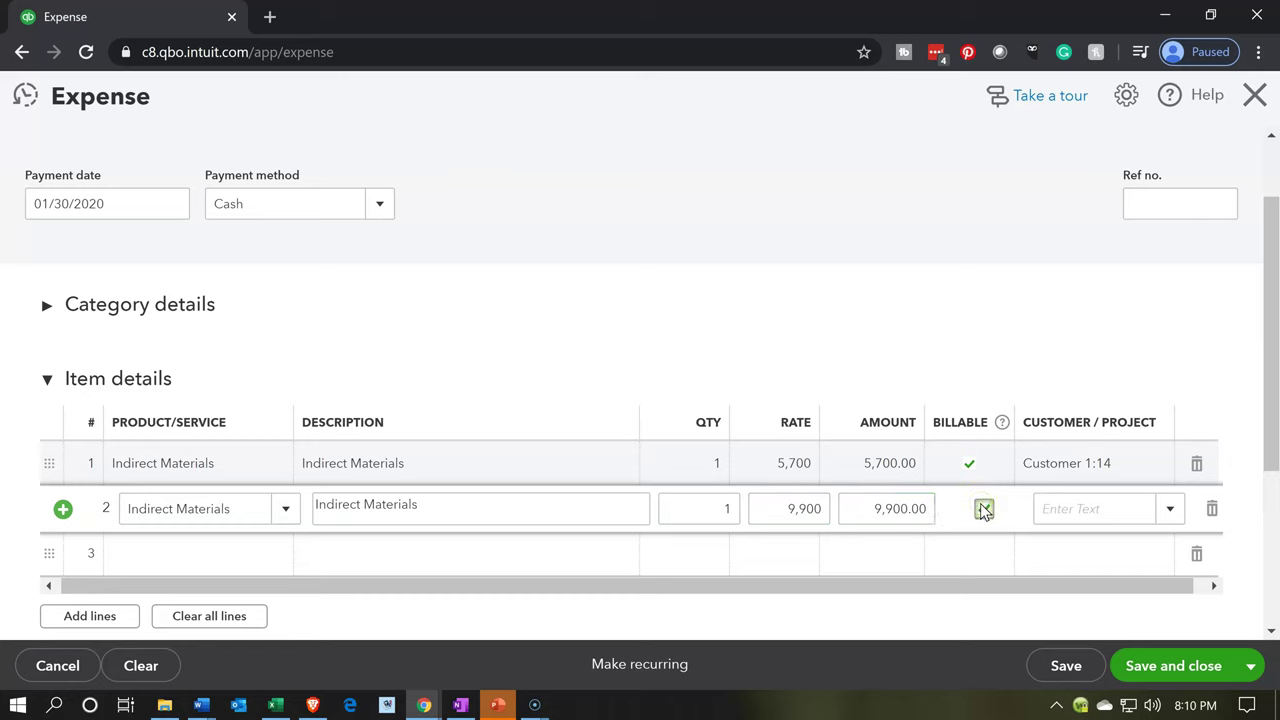
{"action": "key", "text": "Tab"}
{"action": "type", "text": "15"}
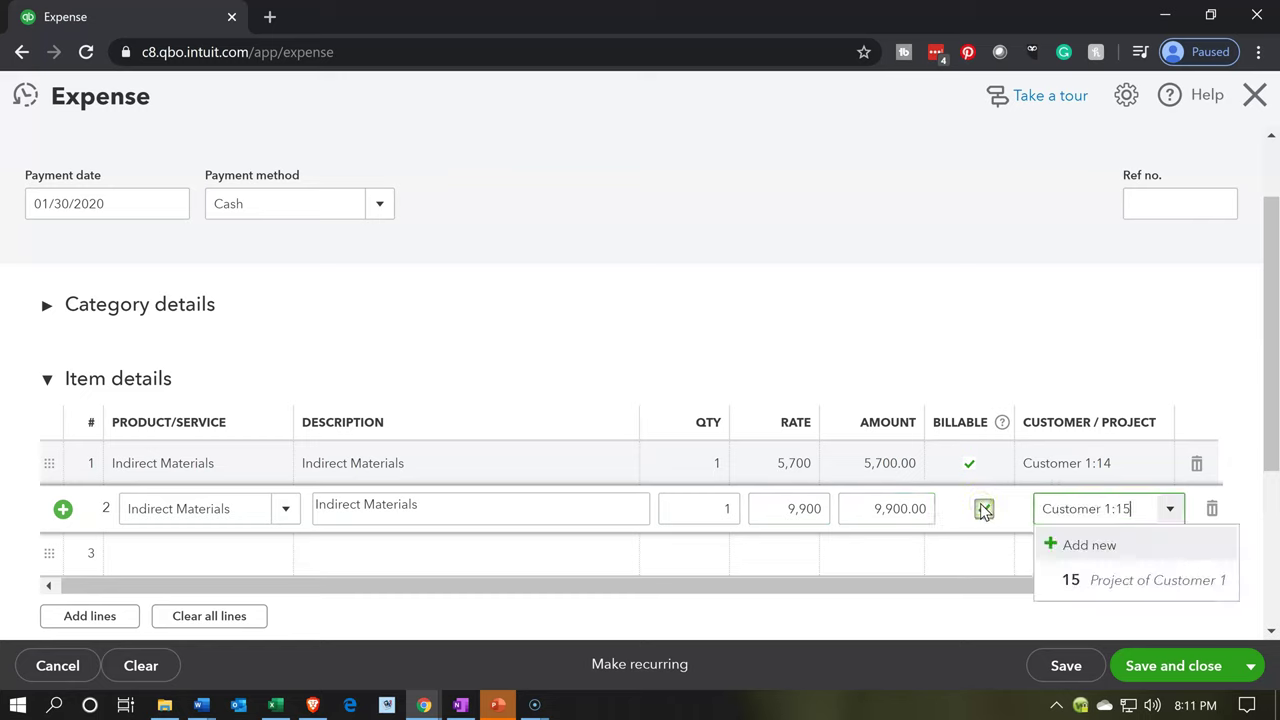
{"action": "key", "text": "Return"}
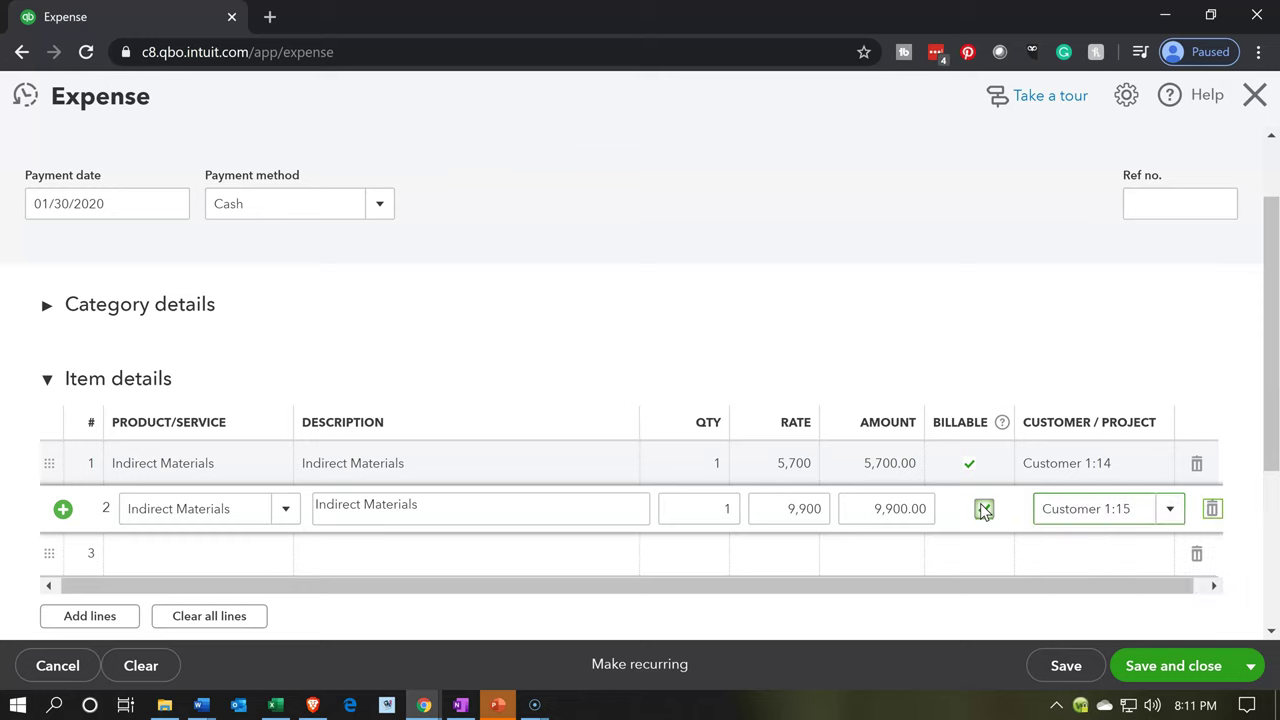
Step: Choose Indirect Materials as the product on the third item line of the expense
{"action": "key", "text": "Tab"}
{"action": "type", "text": "Inri"}
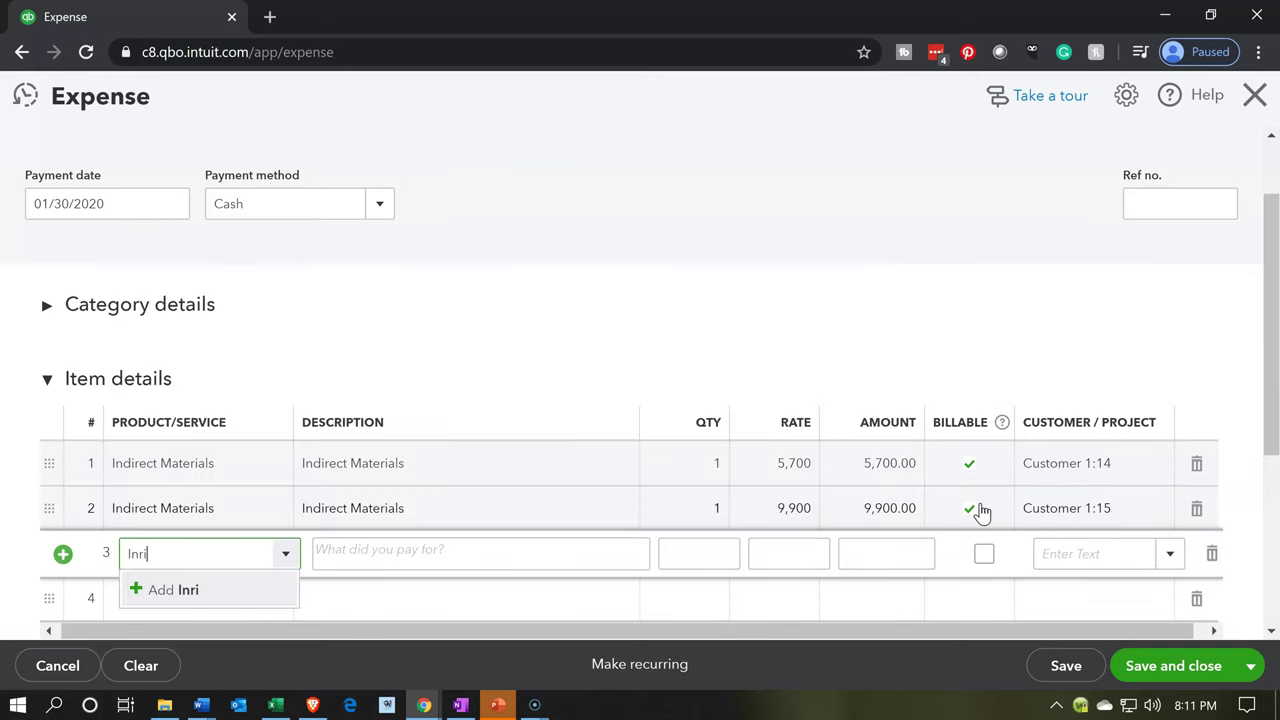
{"action": "key", "text": "BackSpace"}
{"action": "key", "text": "BackSpace"}
{"action": "type", "text": "r"}
{"action": "key", "text": "BackSpace"}
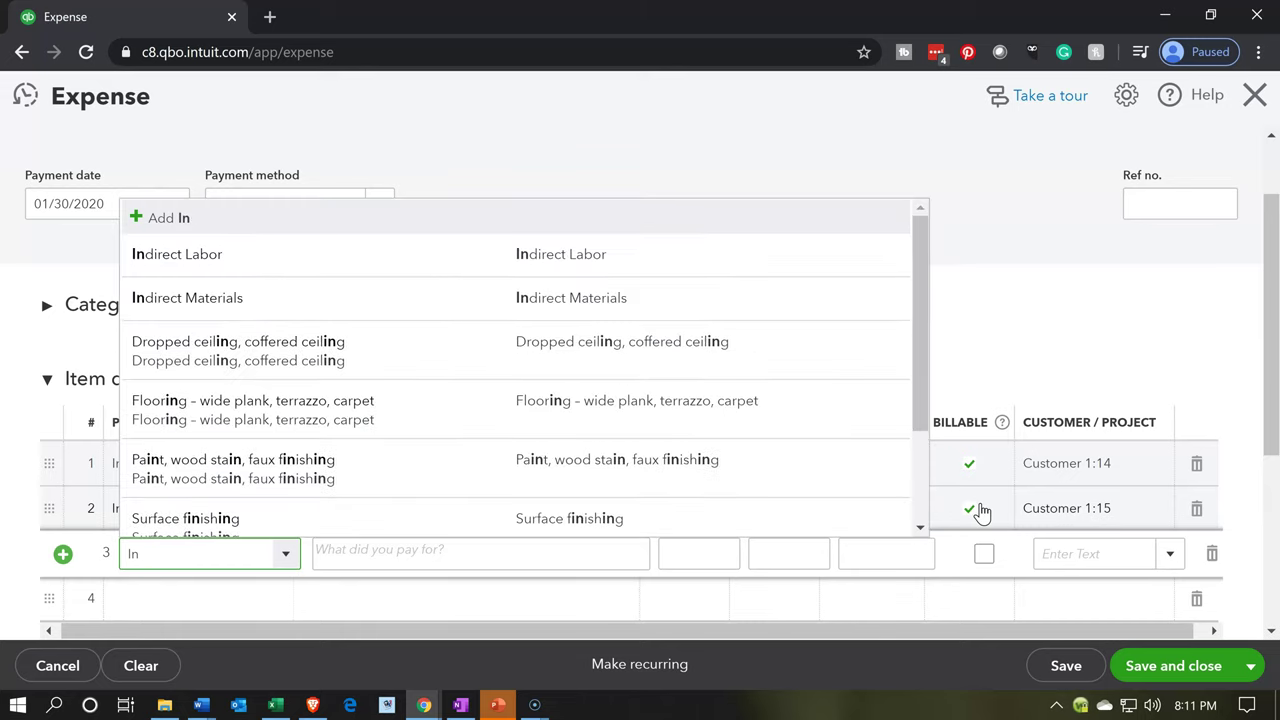
{"action": "type", "text": "direct Materials"}
{"action": "key", "text": "Down"}
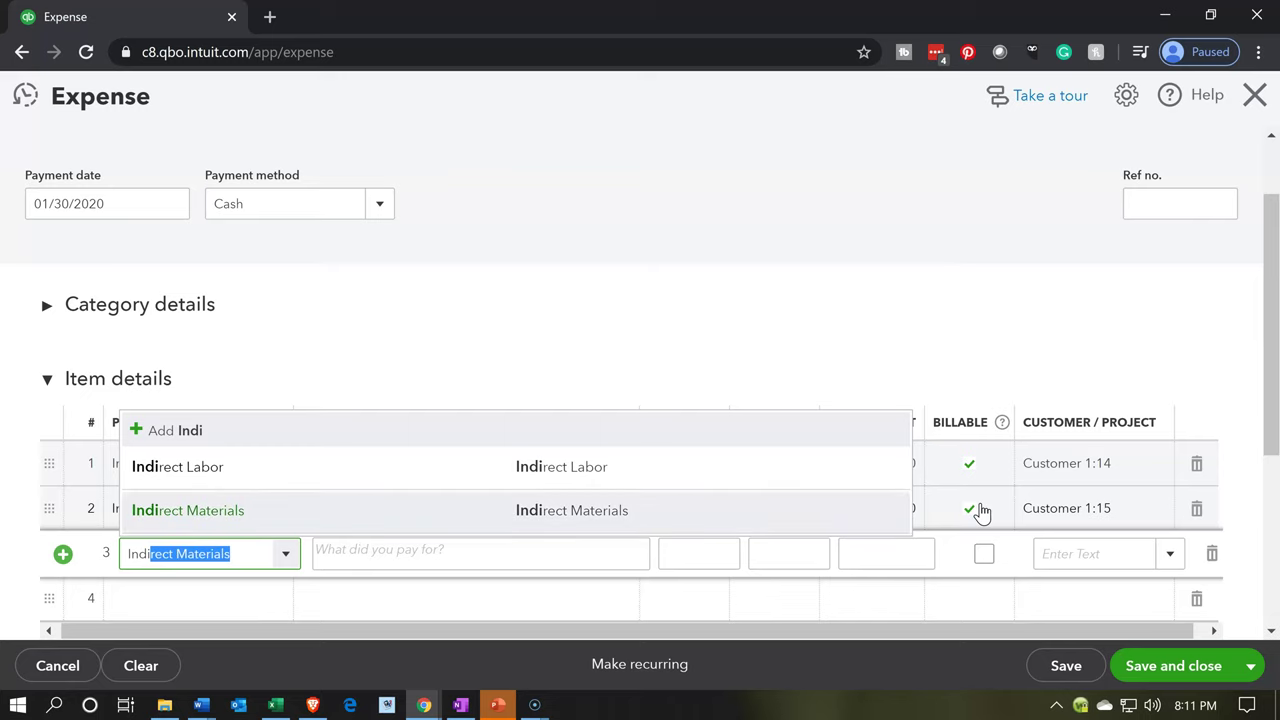
{"action": "key", "text": "Tab"}
Step: Set the third line's rate to 14,400 and make it billable to project 16 of Customer 1
{"action": "key", "text": "Tab"}
{"action": "key", "text": "Tab"}
{"action": "type", "text": "14,400"}
{"action": "key", "text": "Tab"}
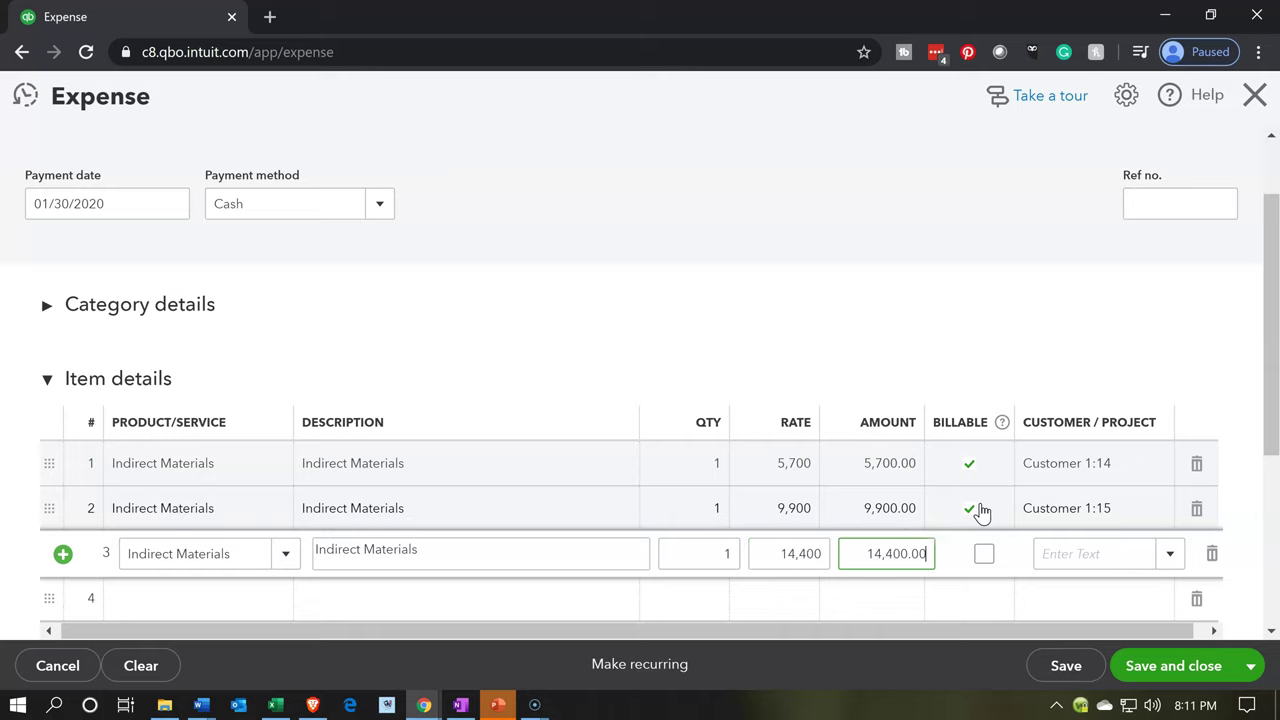
{"action": "left_click", "coordinate": [983, 558]}
{"action": "type", "text": "16"}
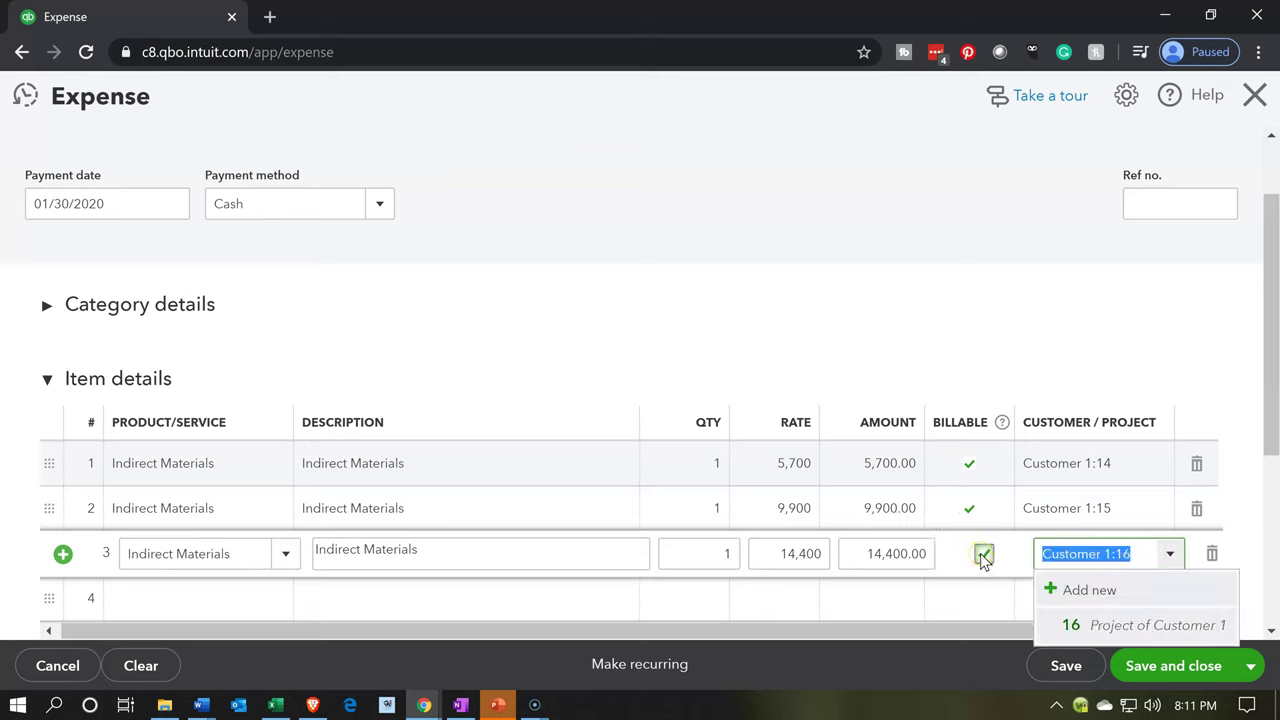
{"action": "key", "text": "Tab"}
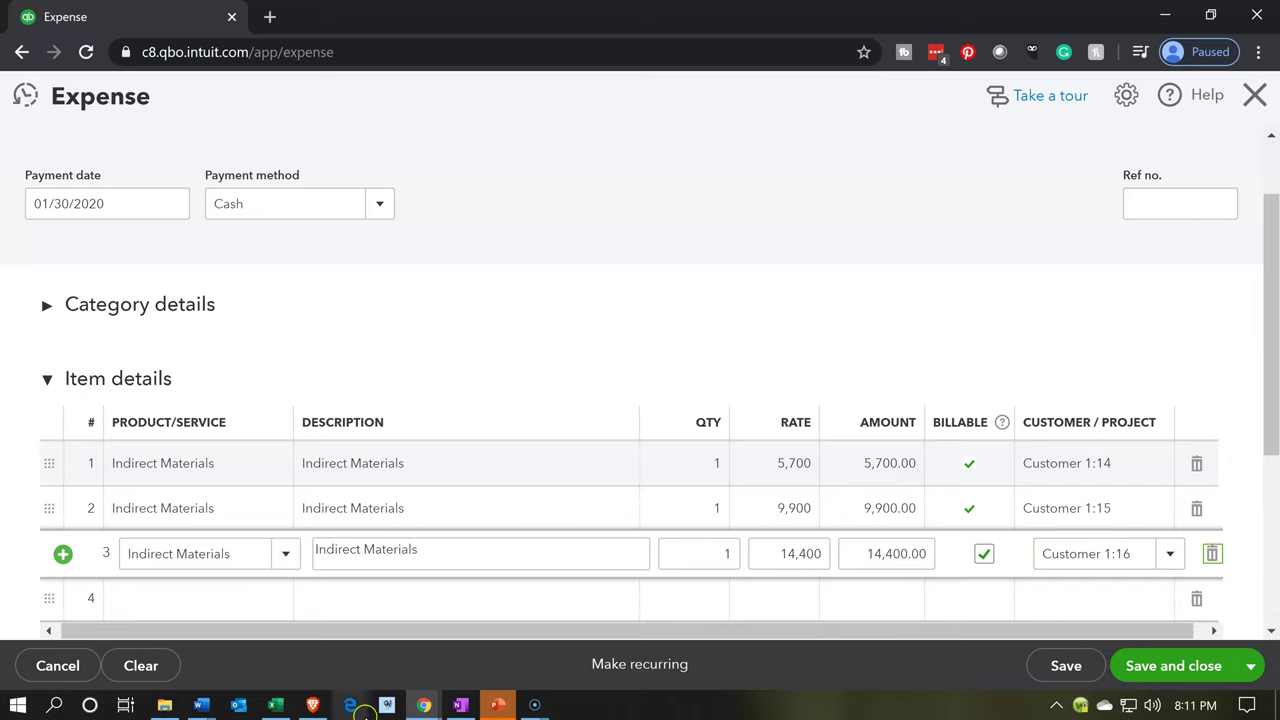
Step: Switch to the Excel job cost worksheet and fill the selected indirect materials overhead amounts for jobs 14, 15 and 16 with yellow
{"action": "left_click", "coordinate": [276, 705]}
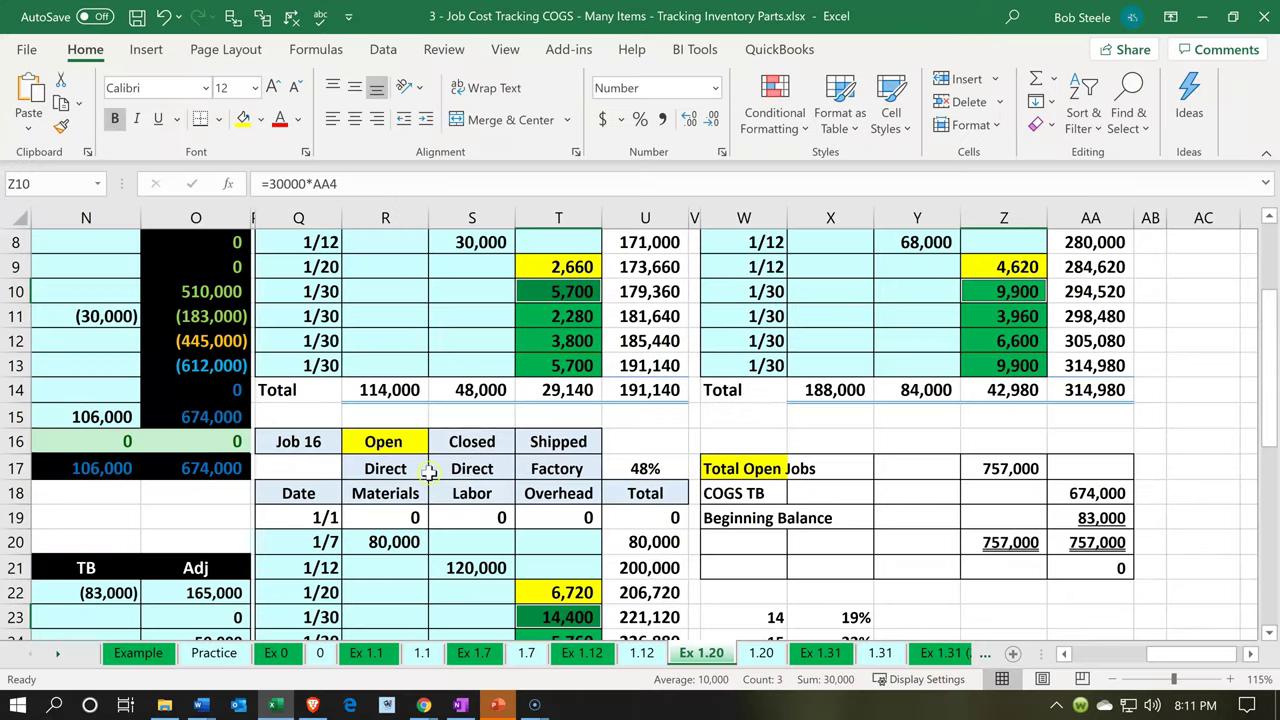
{"action": "scroll", "coordinate": [457, 357], "scroll_direction": "up", "scroll_amount": 1}
{"action": "scroll", "coordinate": [503, 353], "scroll_direction": "up", "scroll_amount": 1}
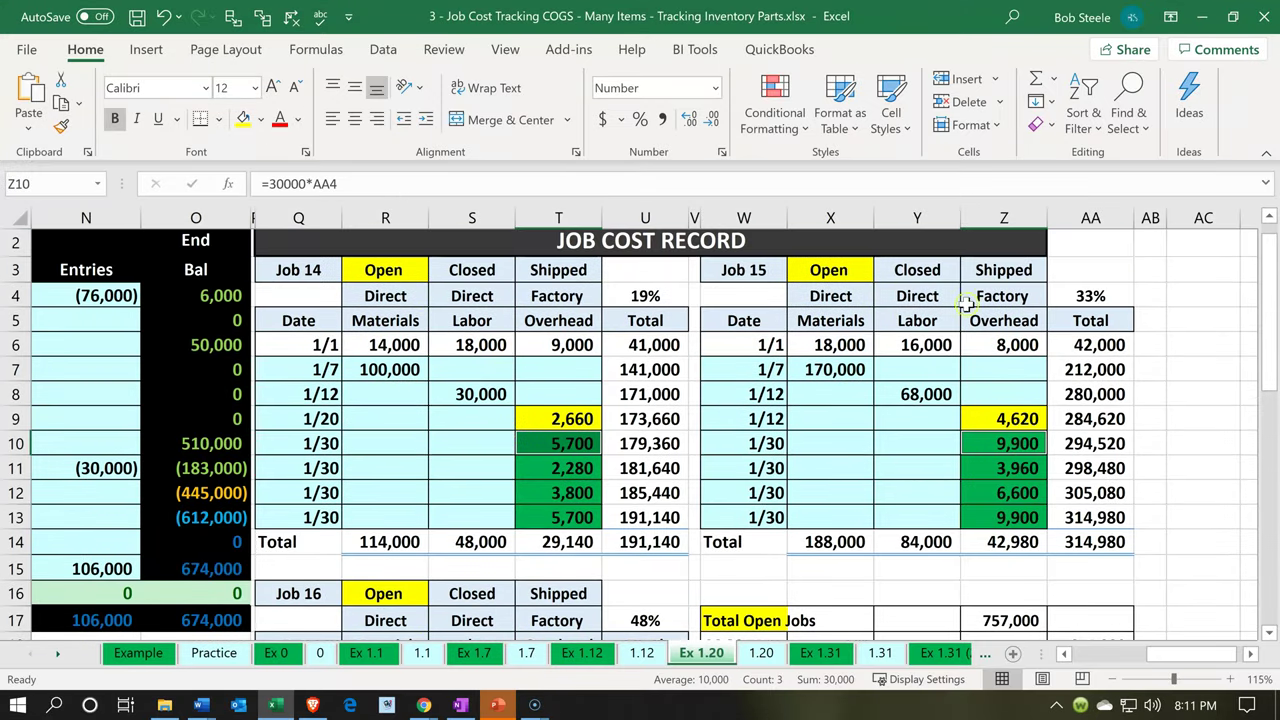
{"action": "scroll", "coordinate": [760, 432], "scroll_direction": "down", "scroll_amount": 2}
{"action": "scroll", "coordinate": [667, 508], "scroll_direction": "down", "scroll_amount": 1}
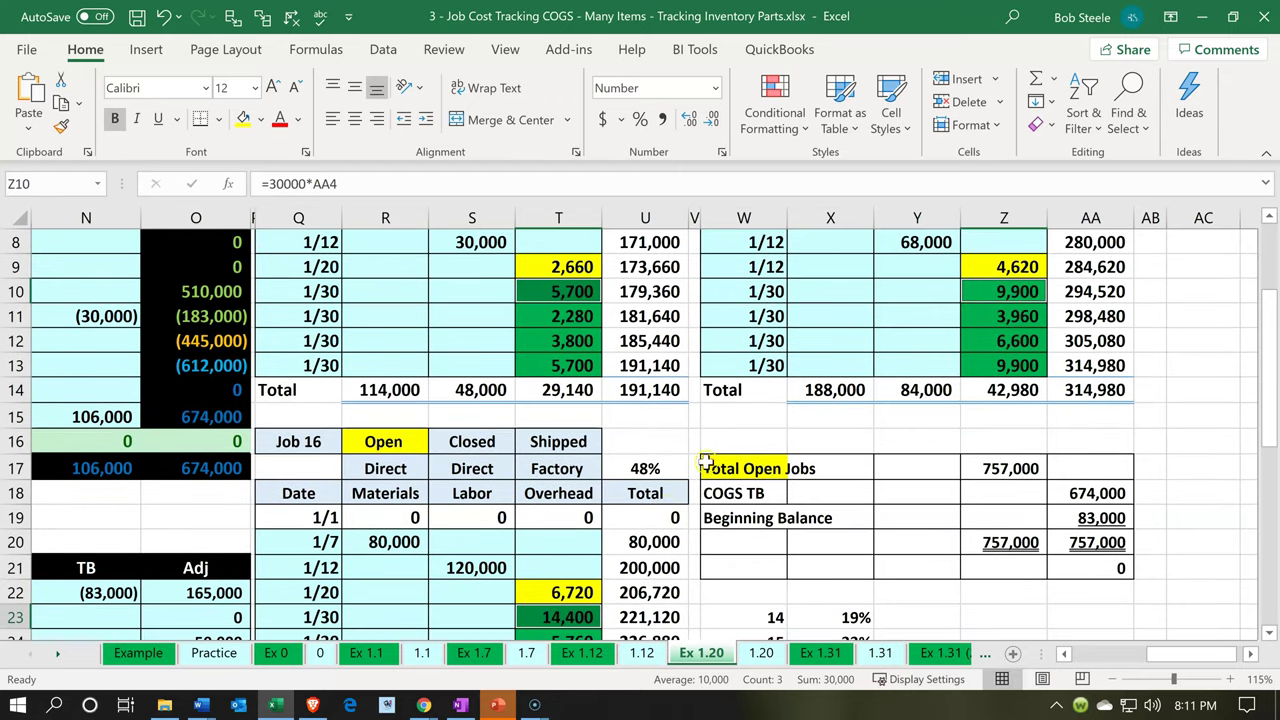
{"action": "right_click", "coordinate": [541, 292]}
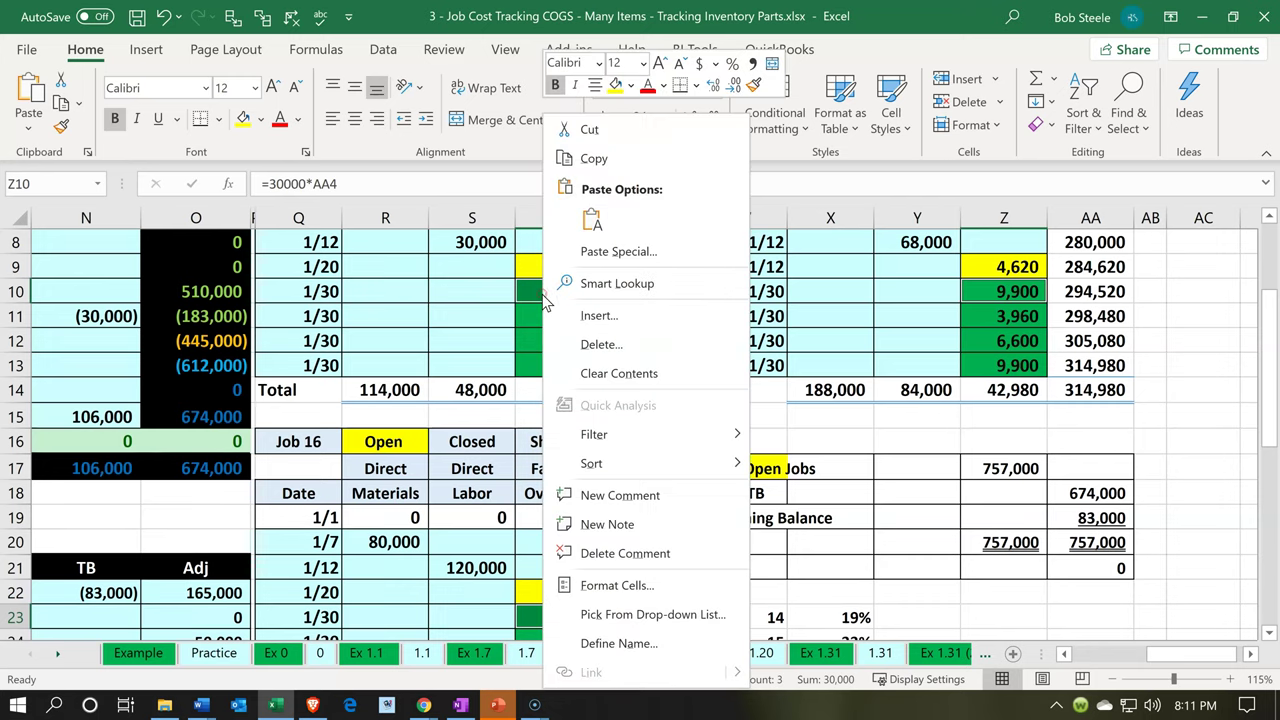
{"action": "left_click", "coordinate": [615, 85]}
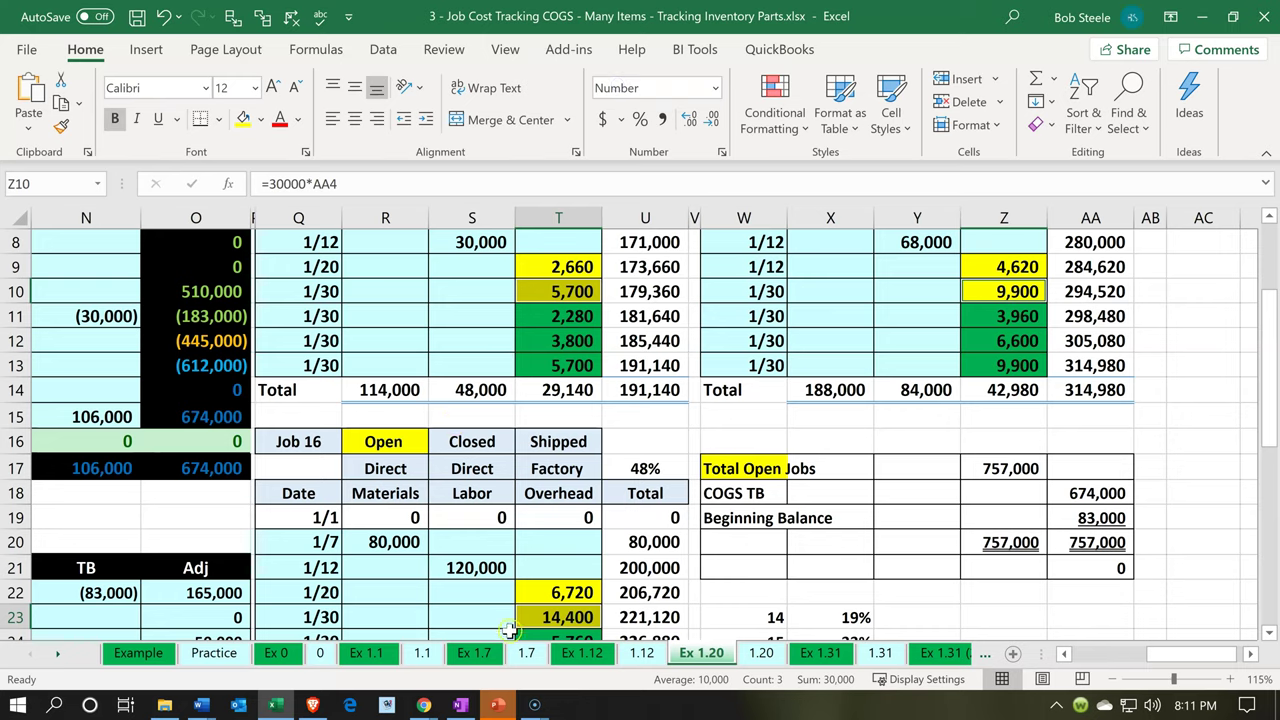
Step: Return to the QuickBooks expense, review its header and item lines, and save it while starting a new expense
{"action": "left_click", "coordinate": [275, 705]}
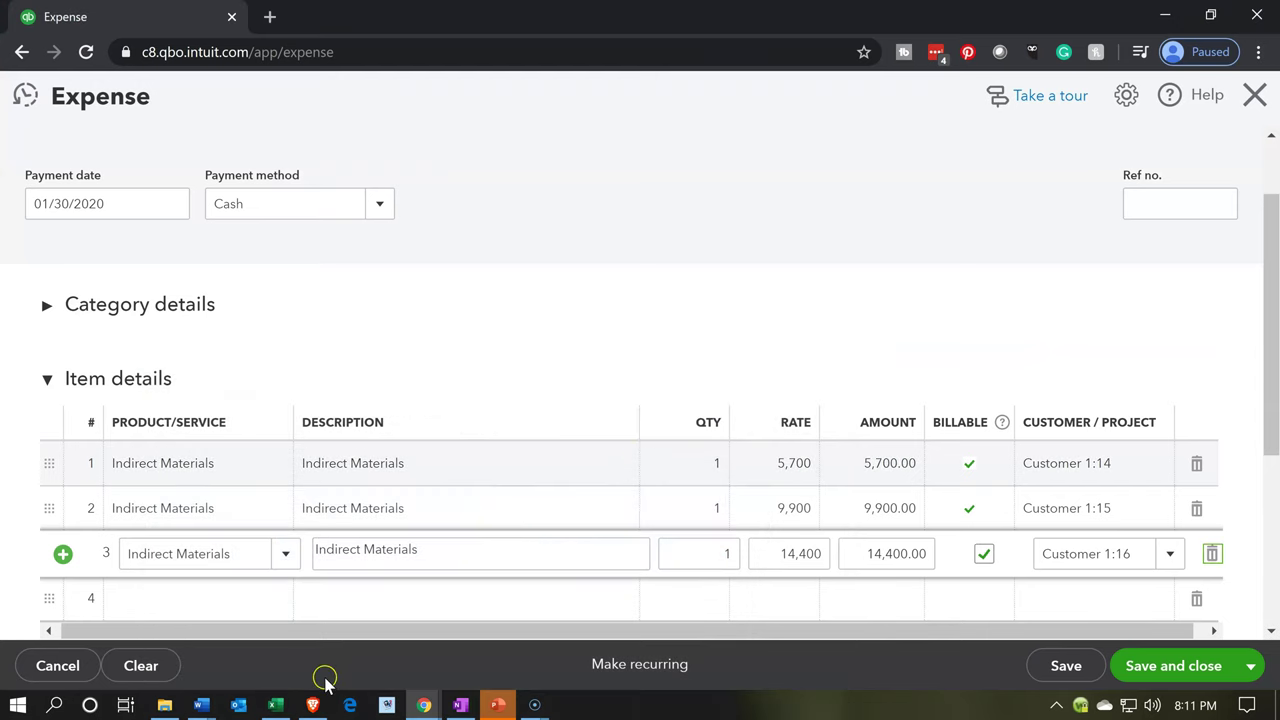
{"action": "left_click", "coordinate": [277, 707]}
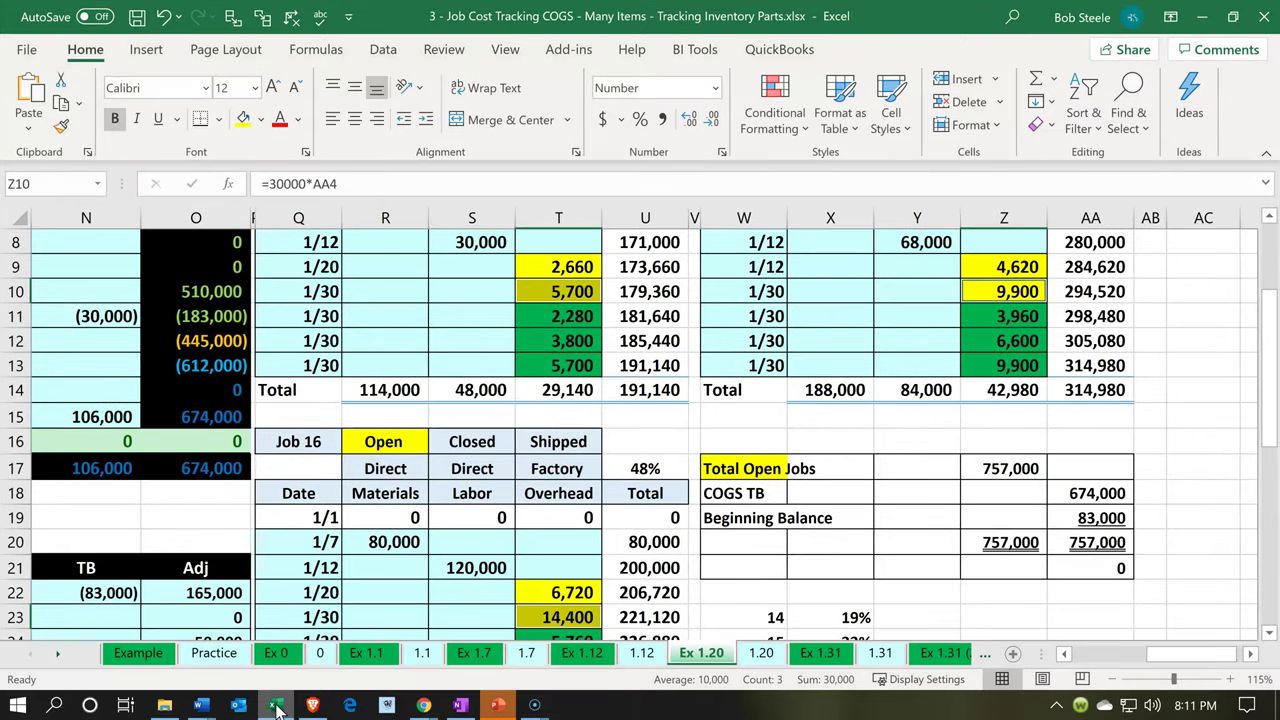
{"action": "left_click", "coordinate": [277, 707]}
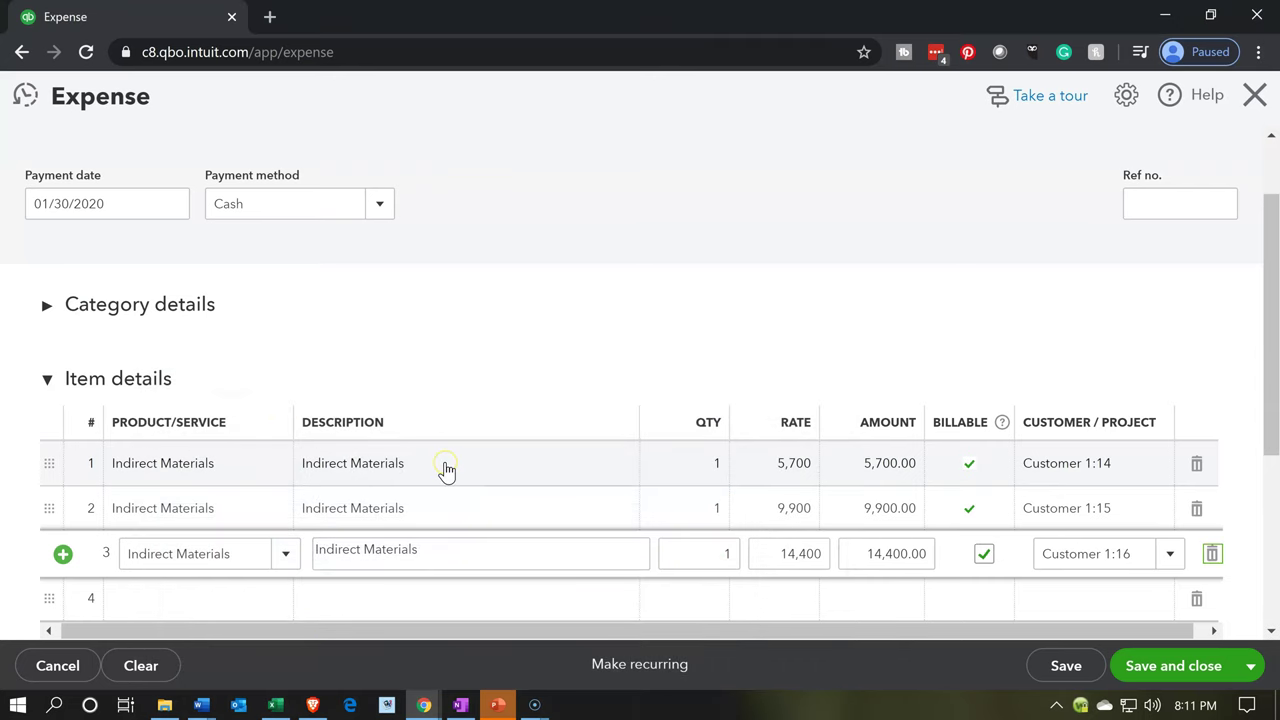
{"action": "scroll", "coordinate": [445, 471], "scroll_direction": "up", "scroll_amount": 1}
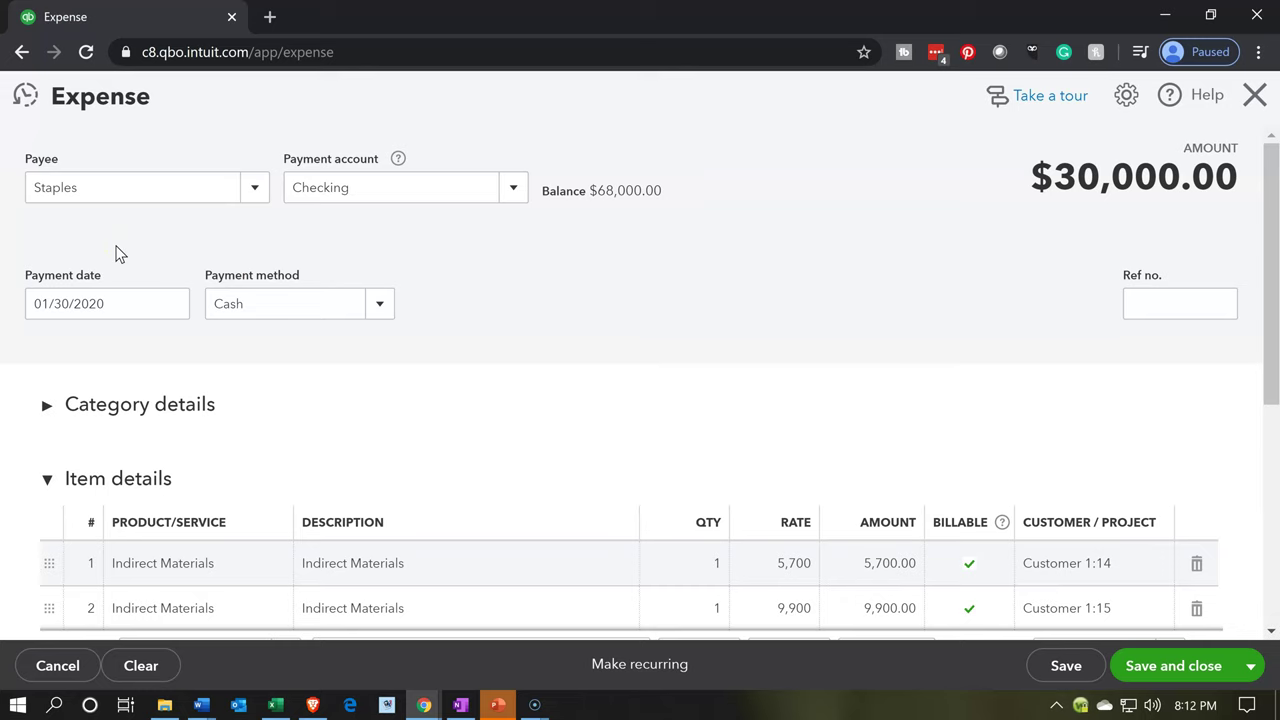
{"action": "scroll", "coordinate": [489, 455], "scroll_direction": "down", "scroll_amount": 1}
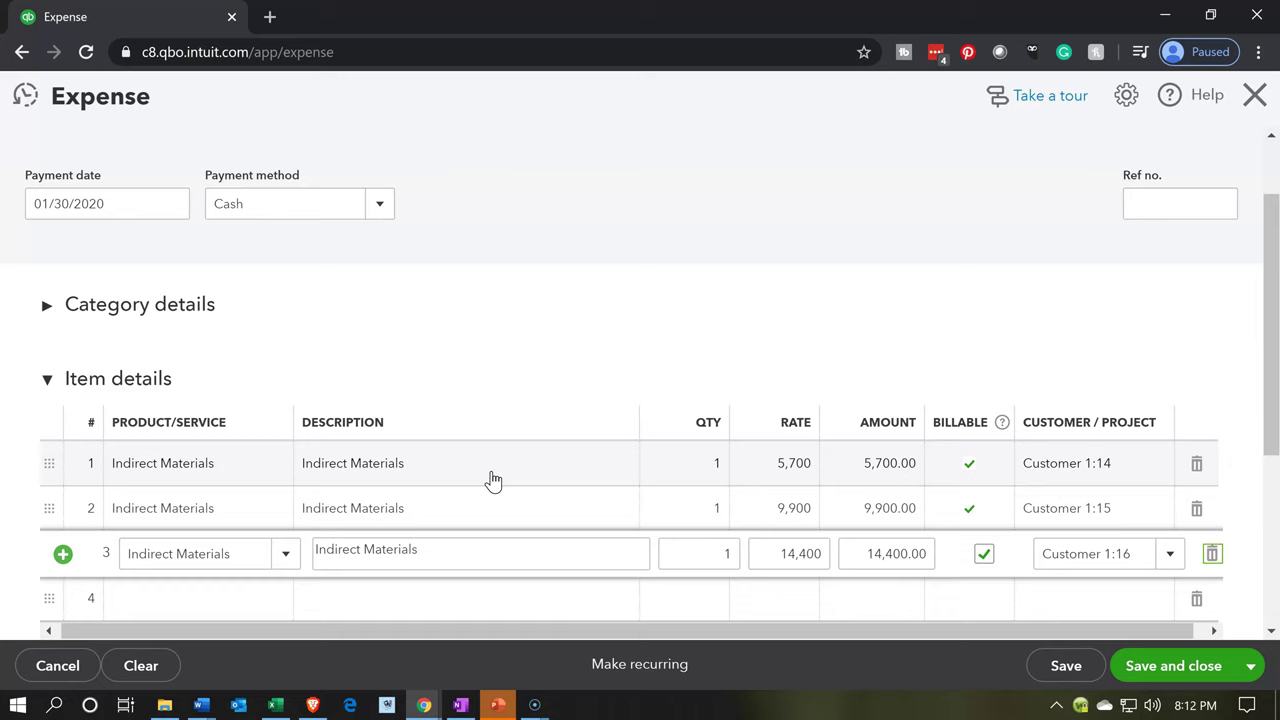
{"action": "left_click", "coordinate": [558, 507]}
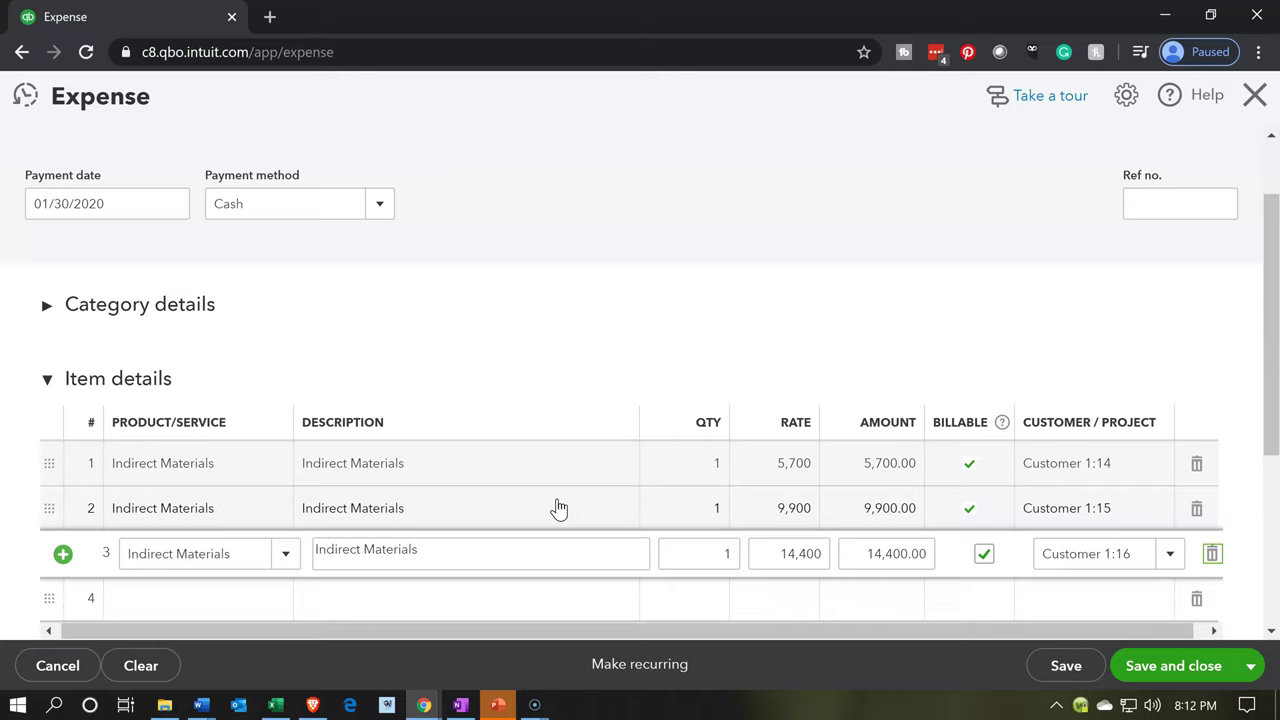
{"action": "left_click", "coordinate": [550, 527]}
{"action": "left_click", "coordinate": [1236, 666]}
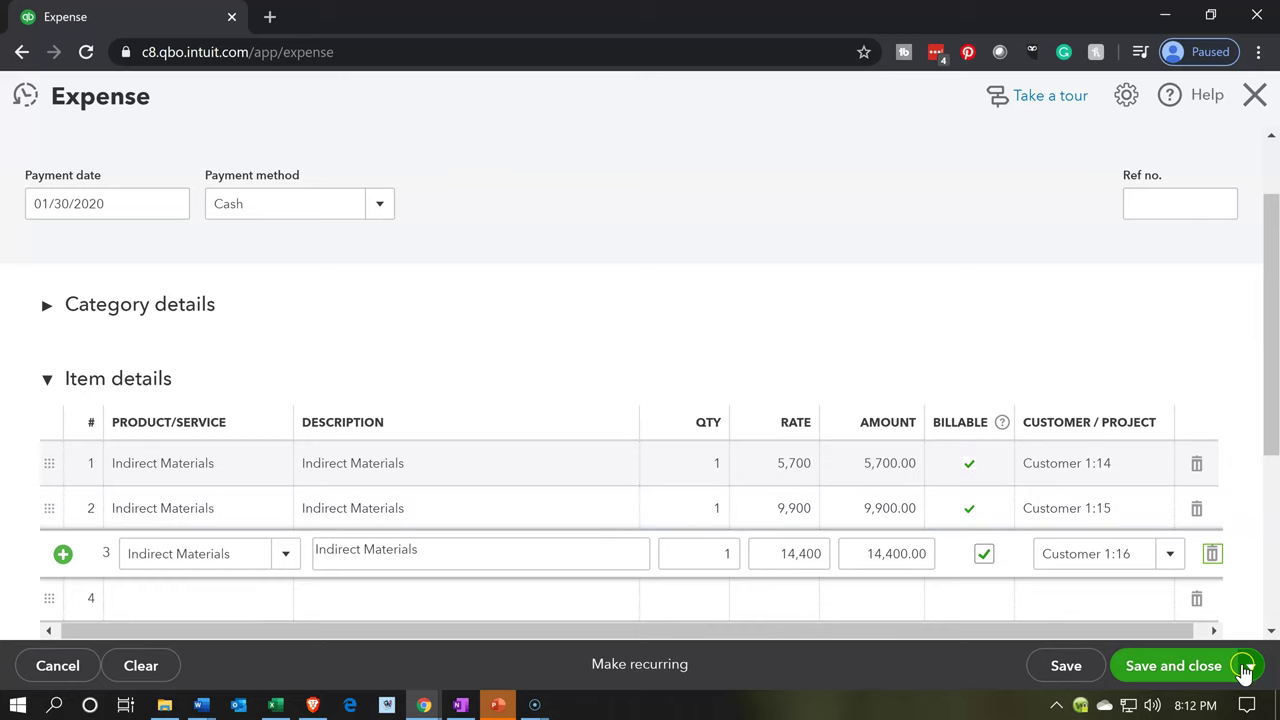
{"action": "left_click", "coordinate": [1249, 666]}
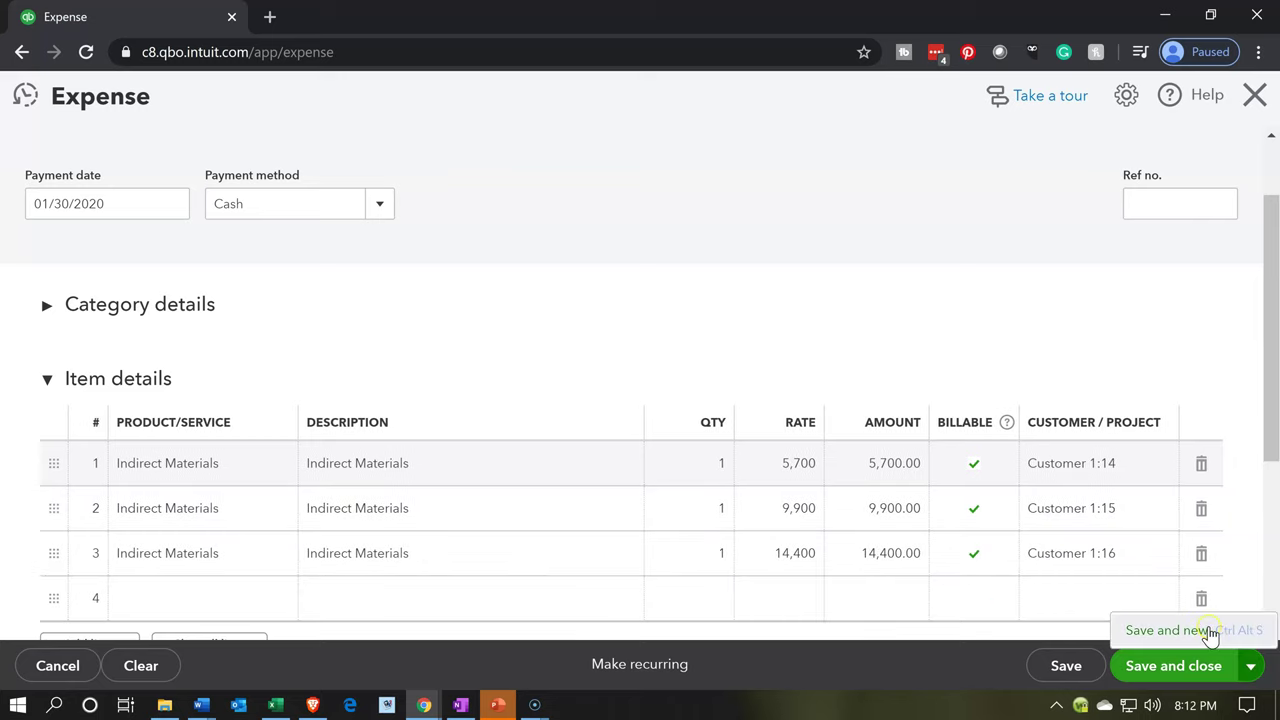
{"action": "left_click", "coordinate": [1212, 628]}
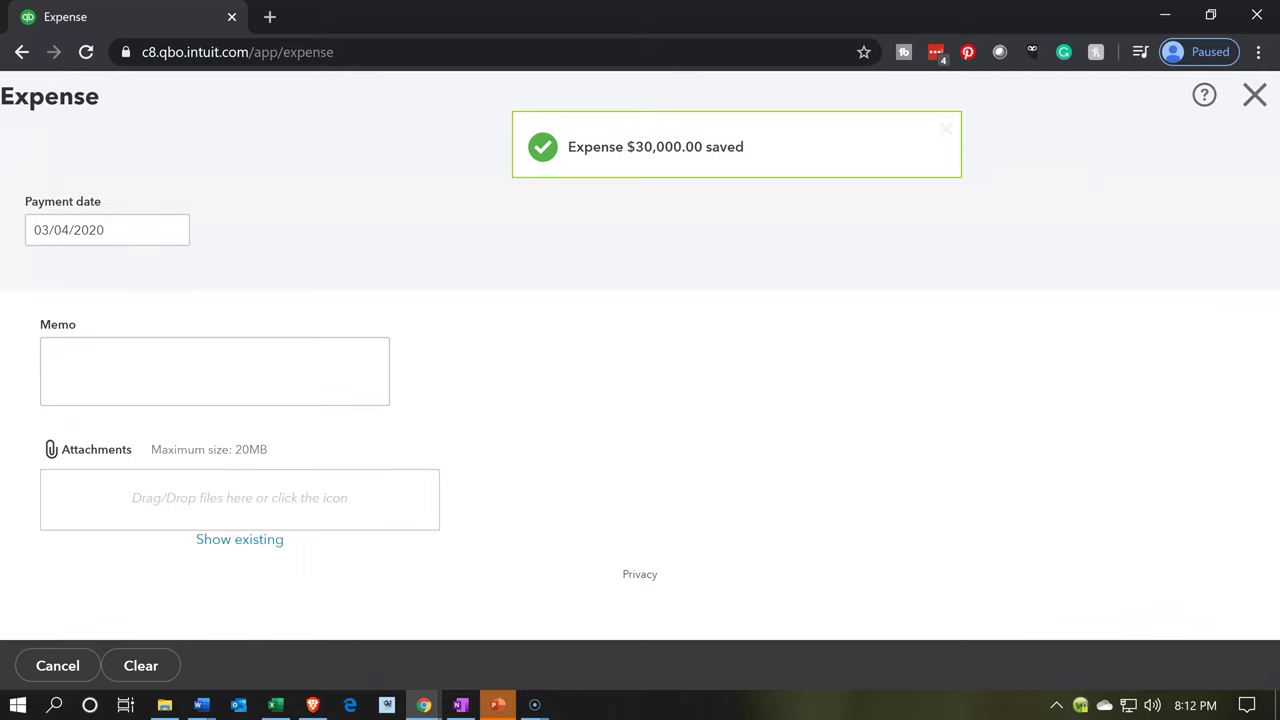
Step: Switch to Excel, examine the 1/30 factory utilities transaction, and trace its cost of goods sold entry to the source cell
{"action": "left_click", "coordinate": [277, 705]}
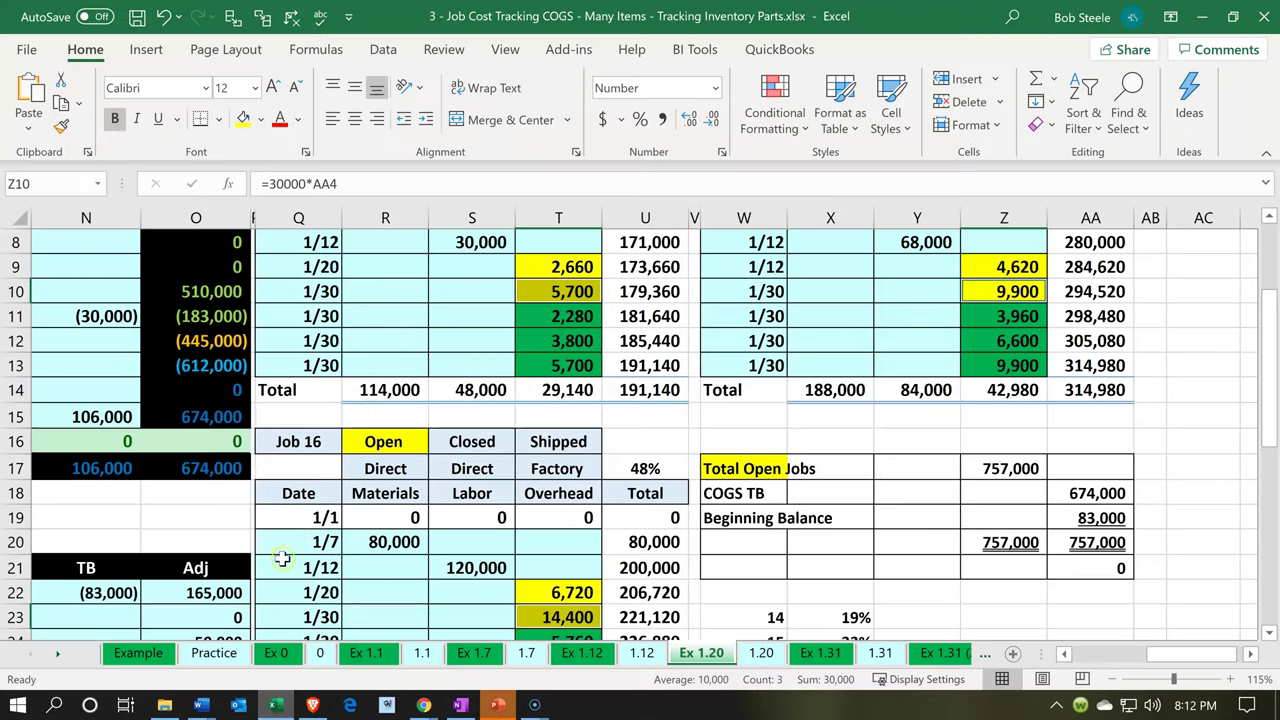
{"action": "left_click", "coordinate": [200, 472]}
{"action": "left_click", "coordinate": [345, 417]}
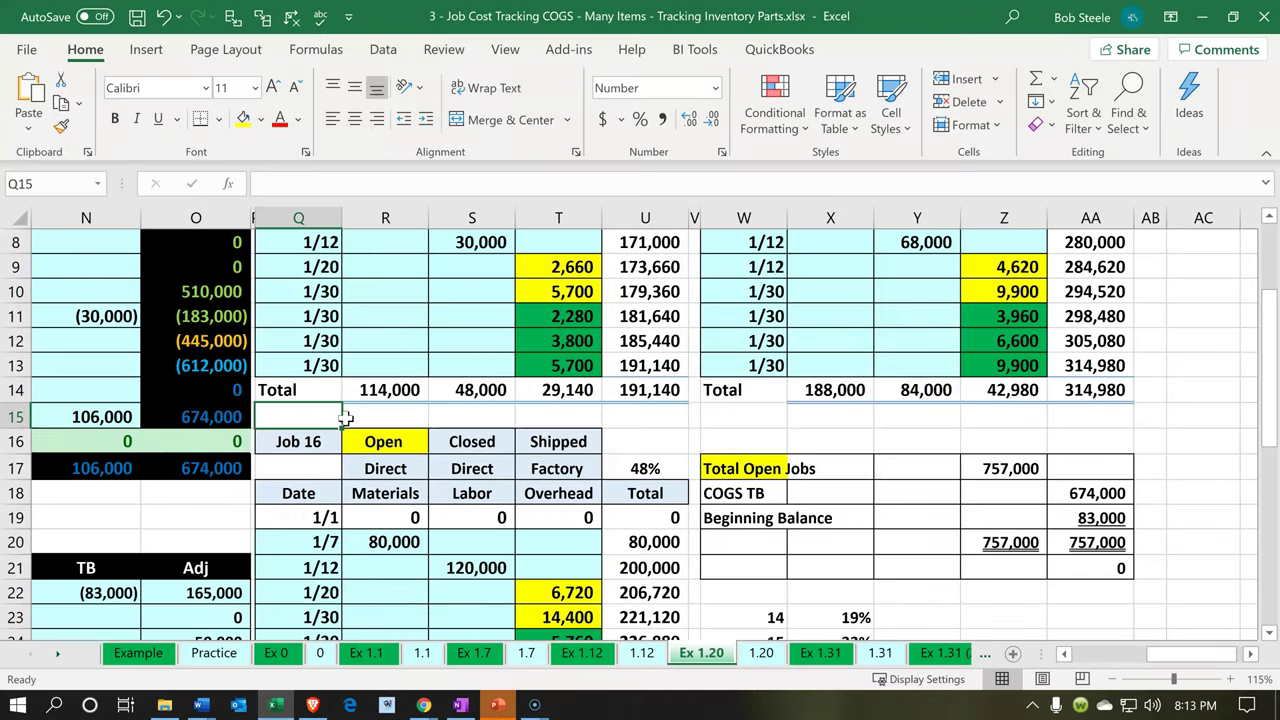
{"action": "key", "text": "Home"}
{"action": "key", "text": "Right"}
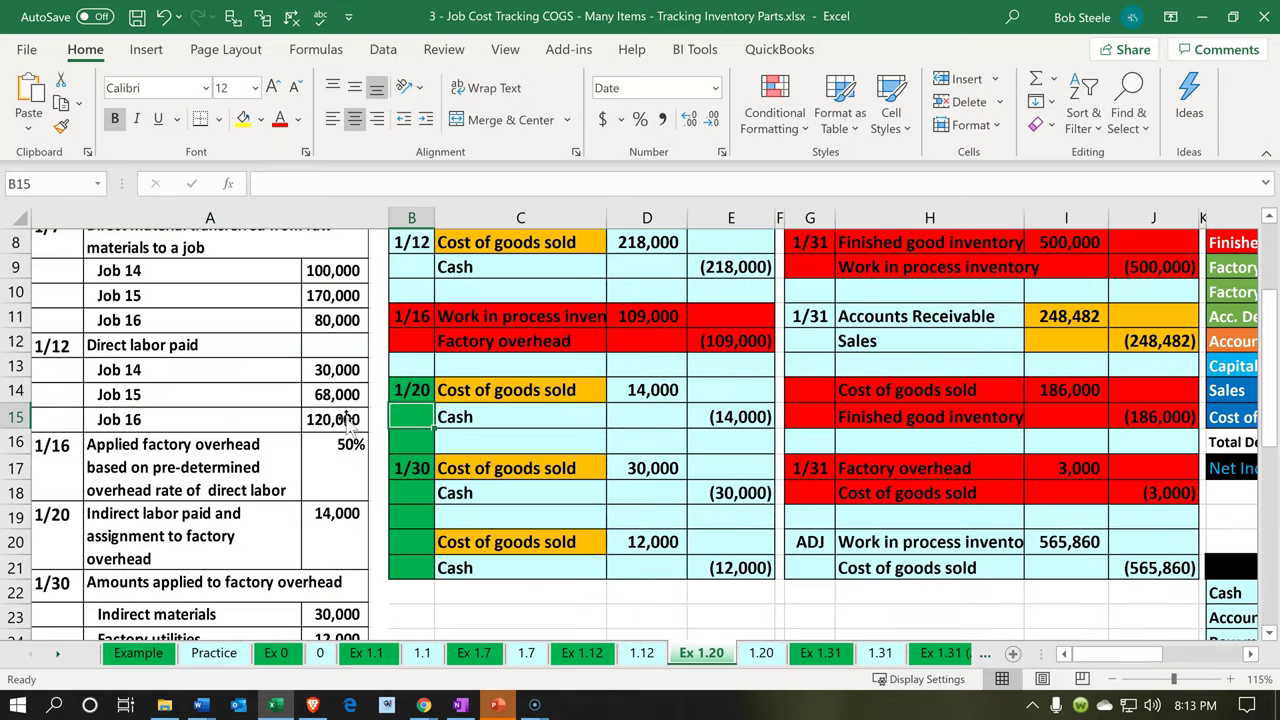
{"action": "scroll", "coordinate": [345, 420], "scroll_direction": "down", "scroll_amount": 2}
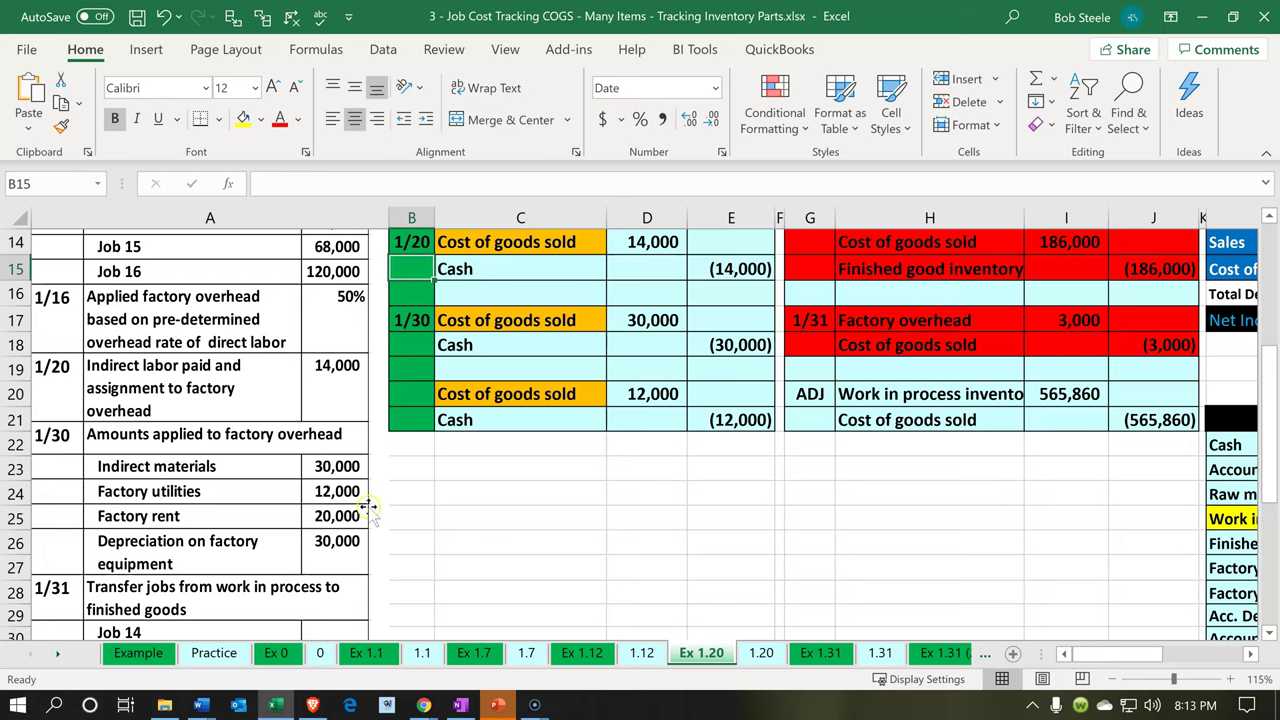
{"action": "left_click", "coordinate": [640, 393]}
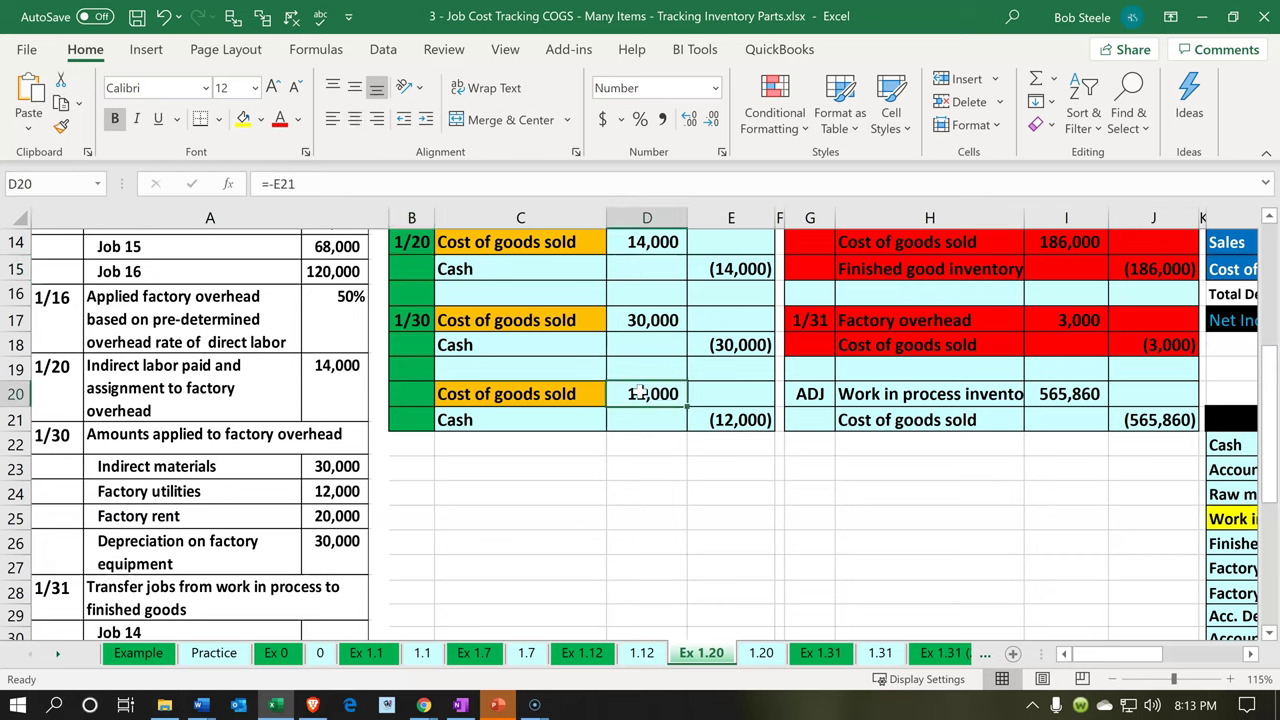
{"action": "key", "text": "ctrl+bracketleft"}
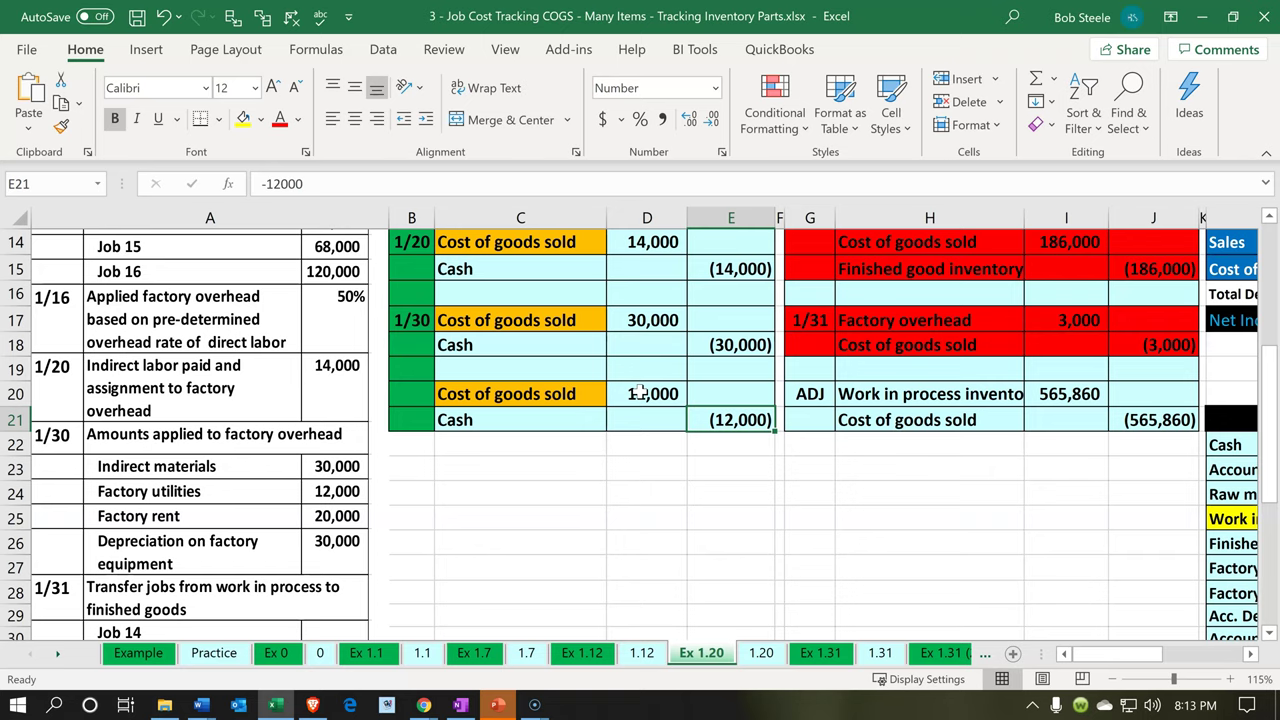
Step: Go across to the job cost records and examine the remaining 1/30 overhead amounts and each job's allocation percentage
{"action": "key", "text": "Right"}
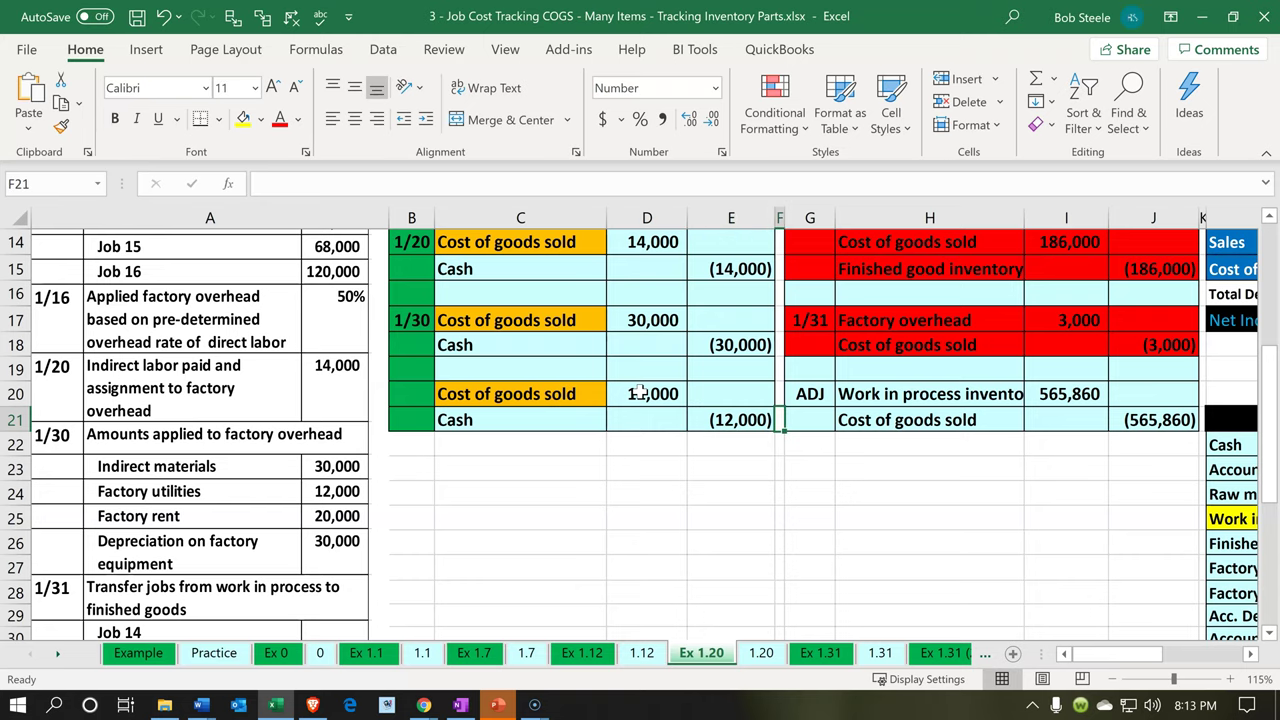
{"action": "key", "text": "Right"}
{"action": "key", "text": "Right"}
{"action": "key", "text": "Right"}
{"action": "key", "text": "Right"}
{"action": "key", "text": "Right"}
{"action": "key", "text": "Right"}
{"action": "key", "text": "Right"}
{"action": "key", "text": "Right"}
{"action": "key", "text": "Right"}
{"action": "key", "text": "Right"}
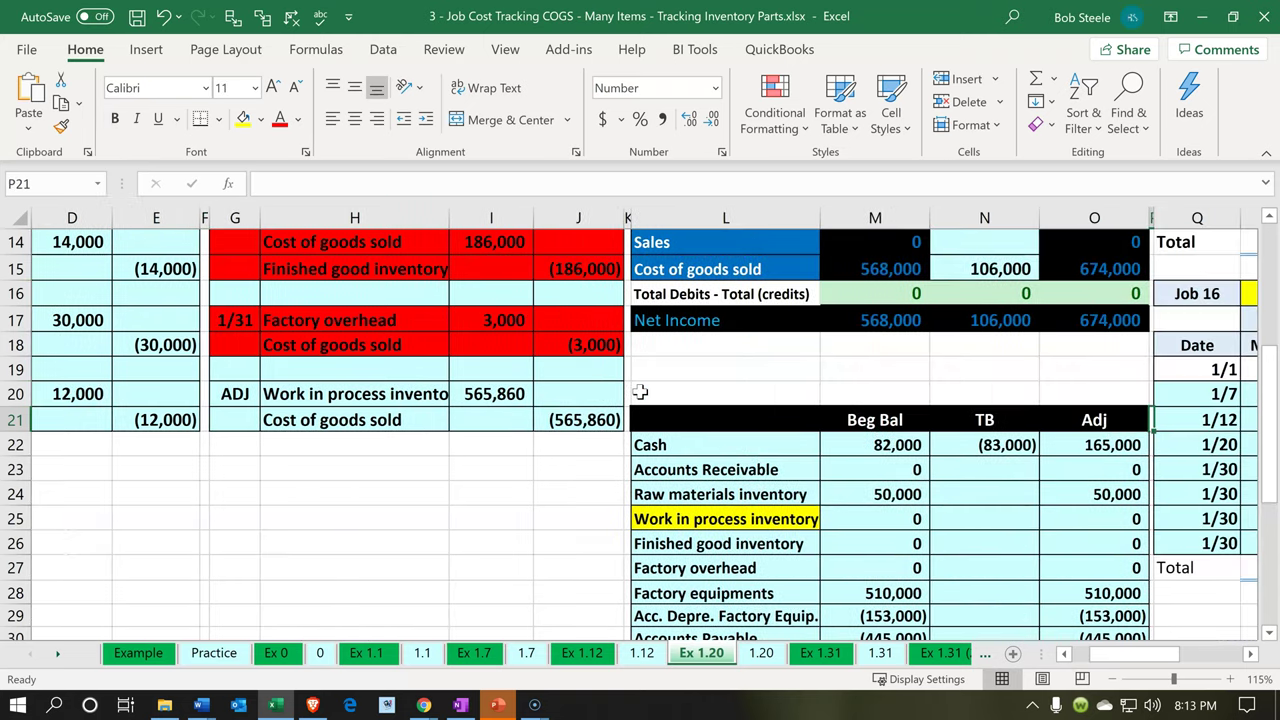
{"action": "key", "text": "Right"}
{"action": "key", "text": "Right"}
{"action": "key", "text": "Right"}
{"action": "key", "text": "Right"}
{"action": "key", "text": "Right"}
{"action": "key", "text": "Right"}
{"action": "key", "text": "Right"}
{"action": "key", "text": "Right"}
{"action": "key", "text": "Right"}
{"action": "key", "text": "Right"}
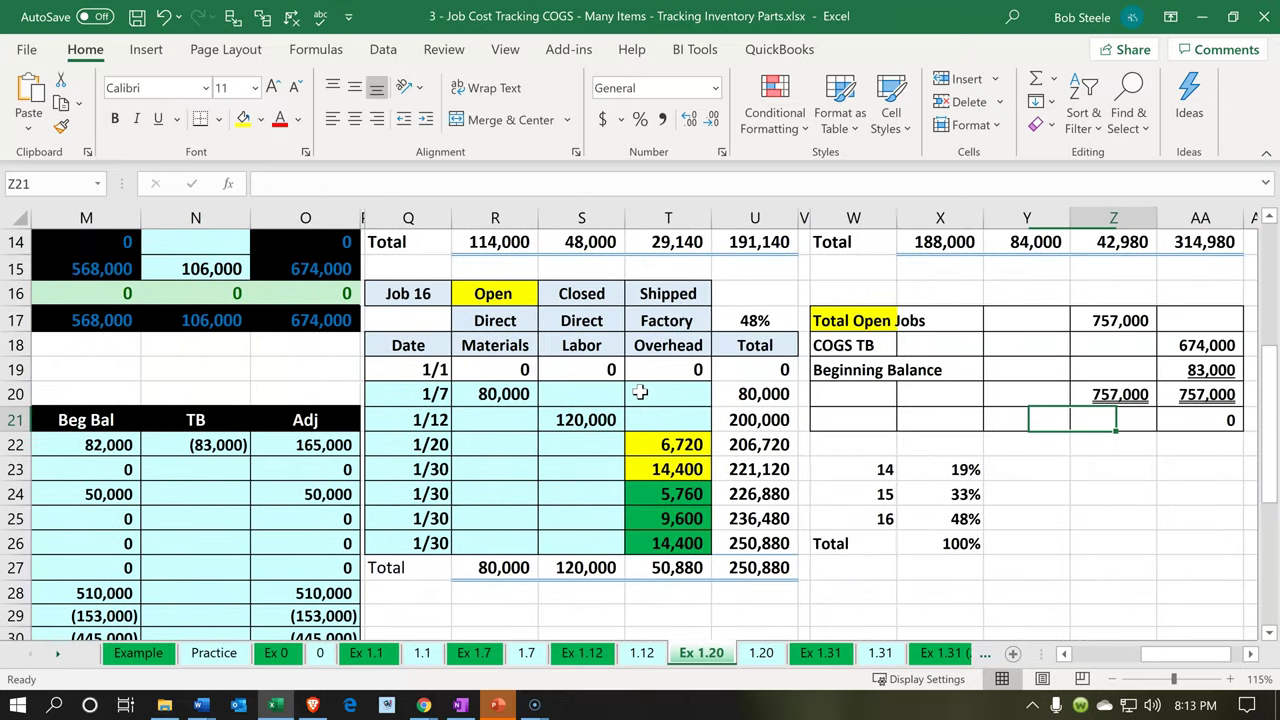
Step: Select the first green 1/30 overhead amounts in the job 14, 15 and 16 records together to check their sum
{"action": "scroll", "coordinate": [640, 393], "scroll_direction": "up", "scroll_amount": 4}
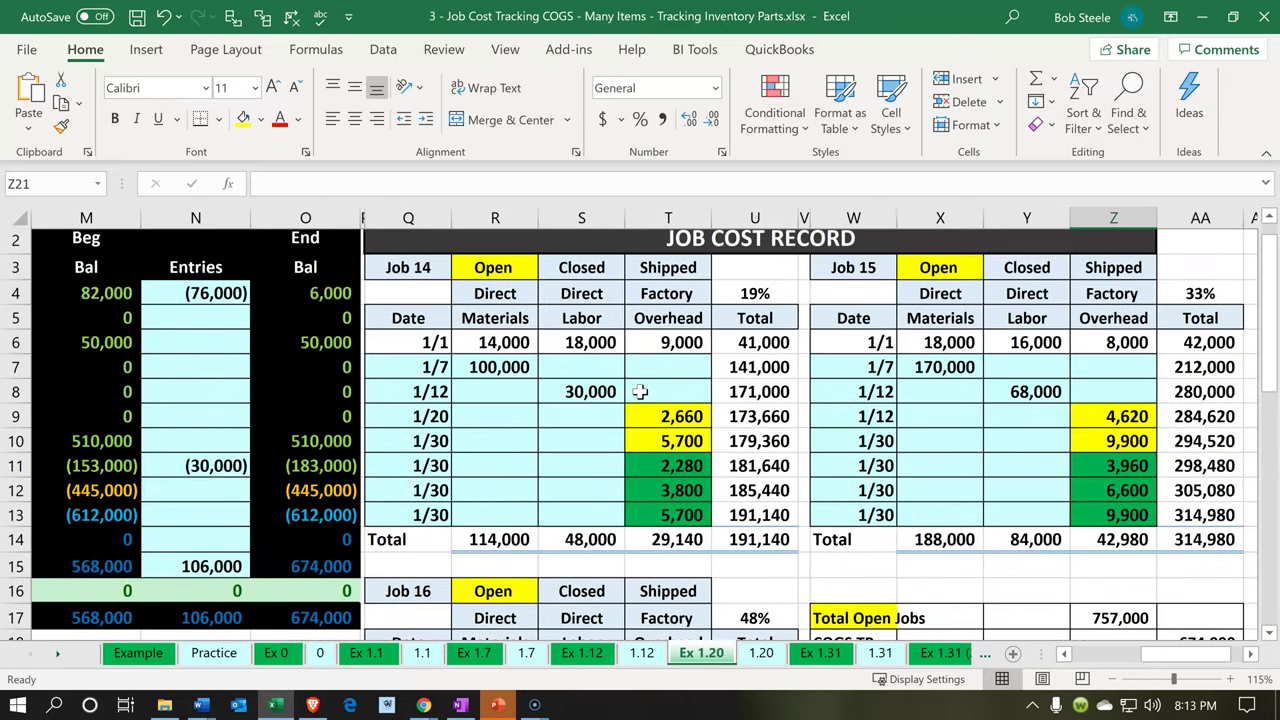
{"action": "left_click", "coordinate": [683, 466]}
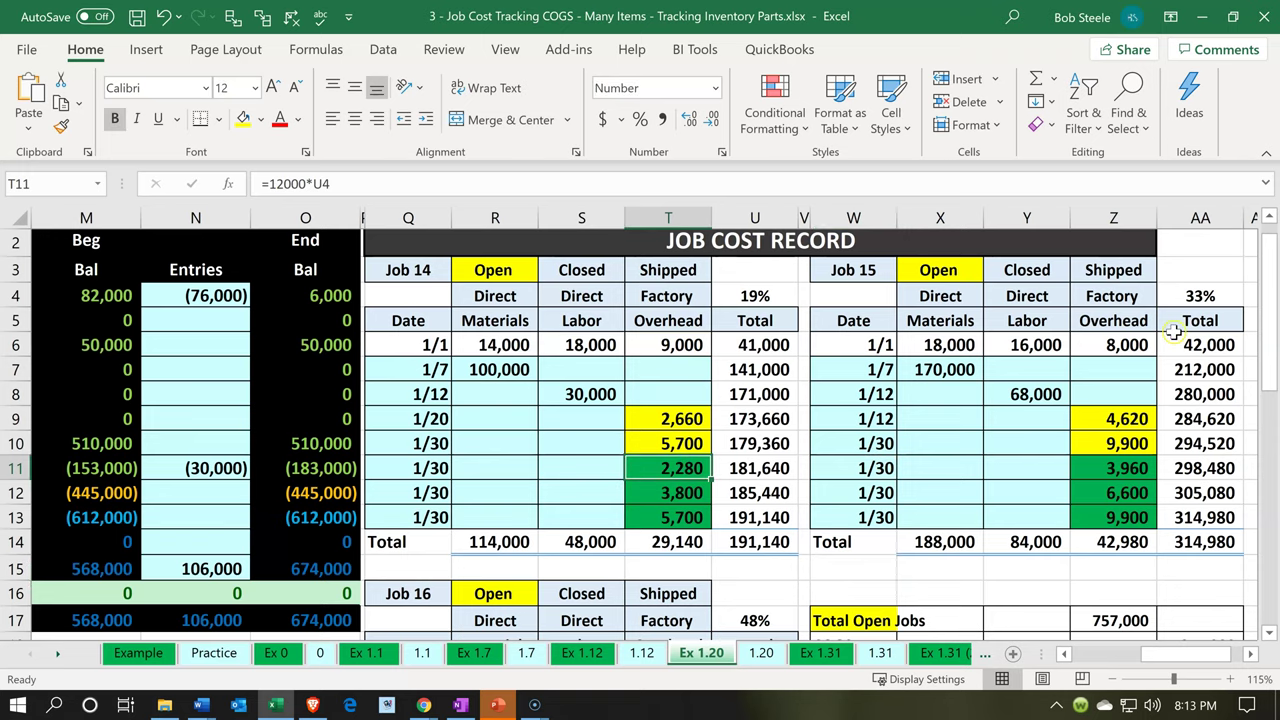
{"action": "scroll", "coordinate": [1100, 350], "scroll_direction": "down", "scroll_amount": 1}
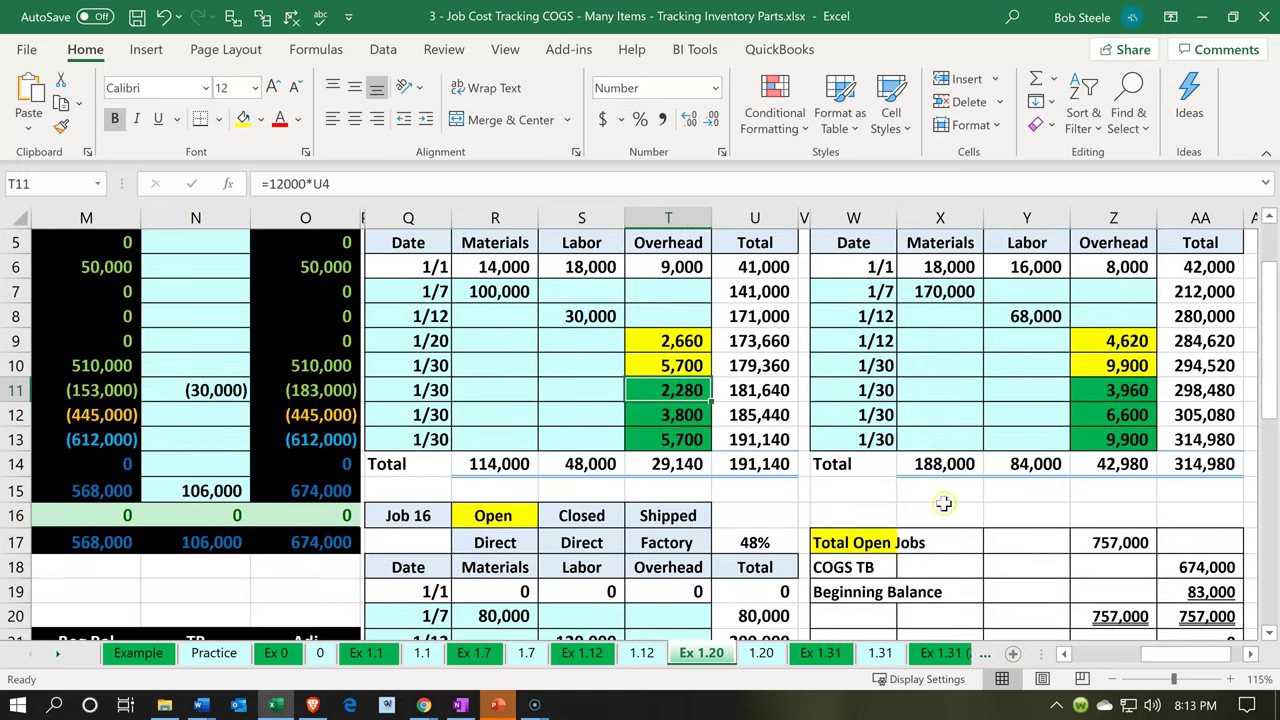
{"action": "left_click", "coordinate": [1125, 390]}
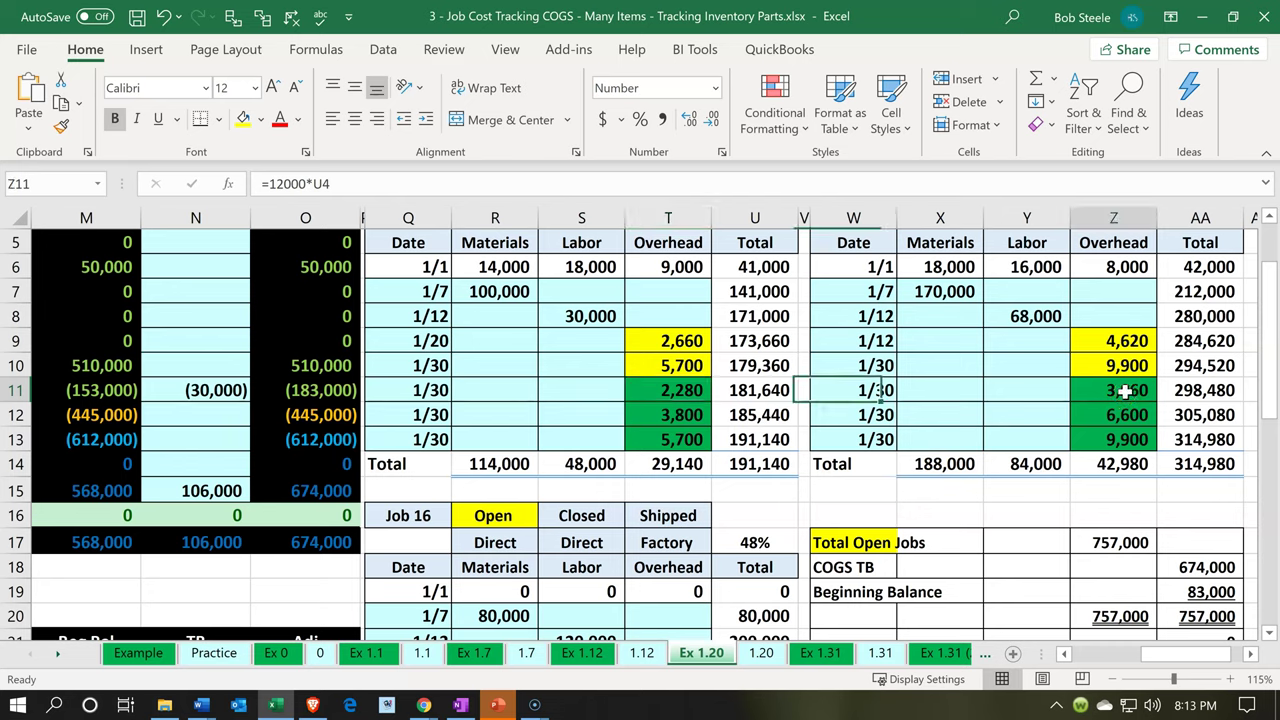
{"action": "left_click", "coordinate": [678, 390], "text": "ctrl"}
{"action": "scroll", "coordinate": [617, 542], "scroll_direction": "down", "scroll_amount": 2}
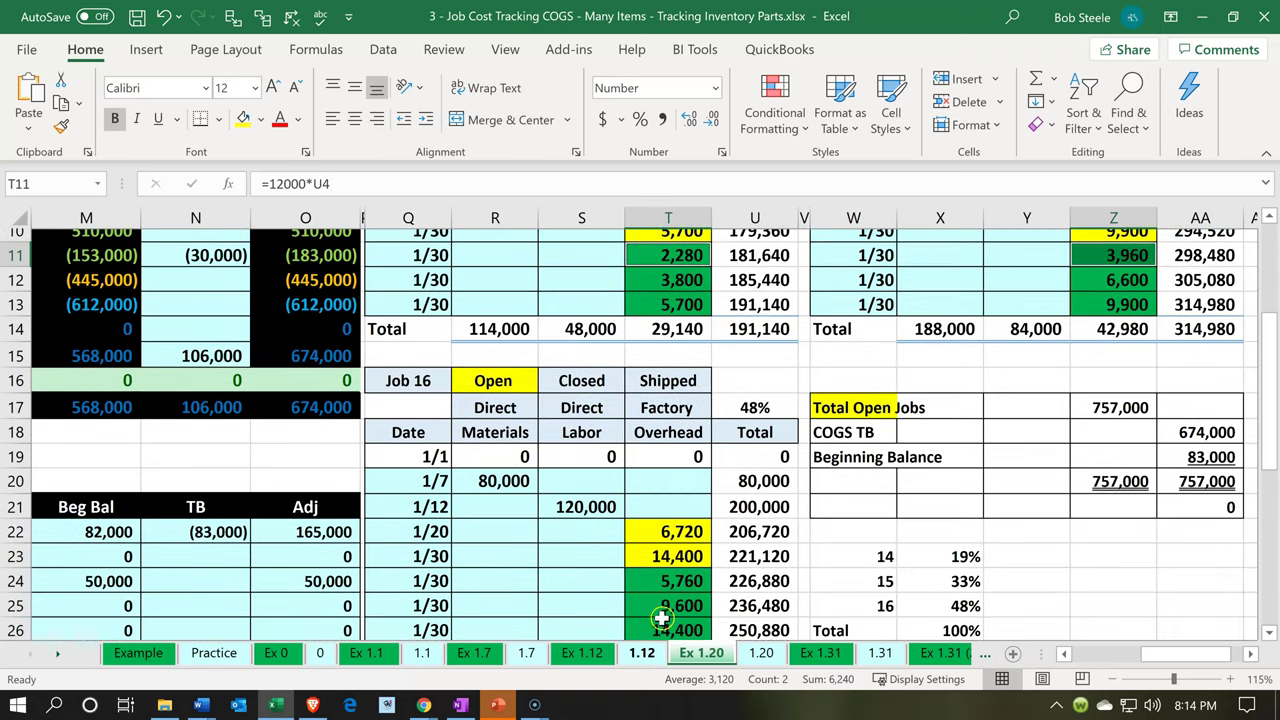
{"action": "scroll", "coordinate": [661, 618], "scroll_direction": "down", "scroll_amount": 1}
{"action": "left_click", "coordinate": [667, 567], "text": "ctrl"}
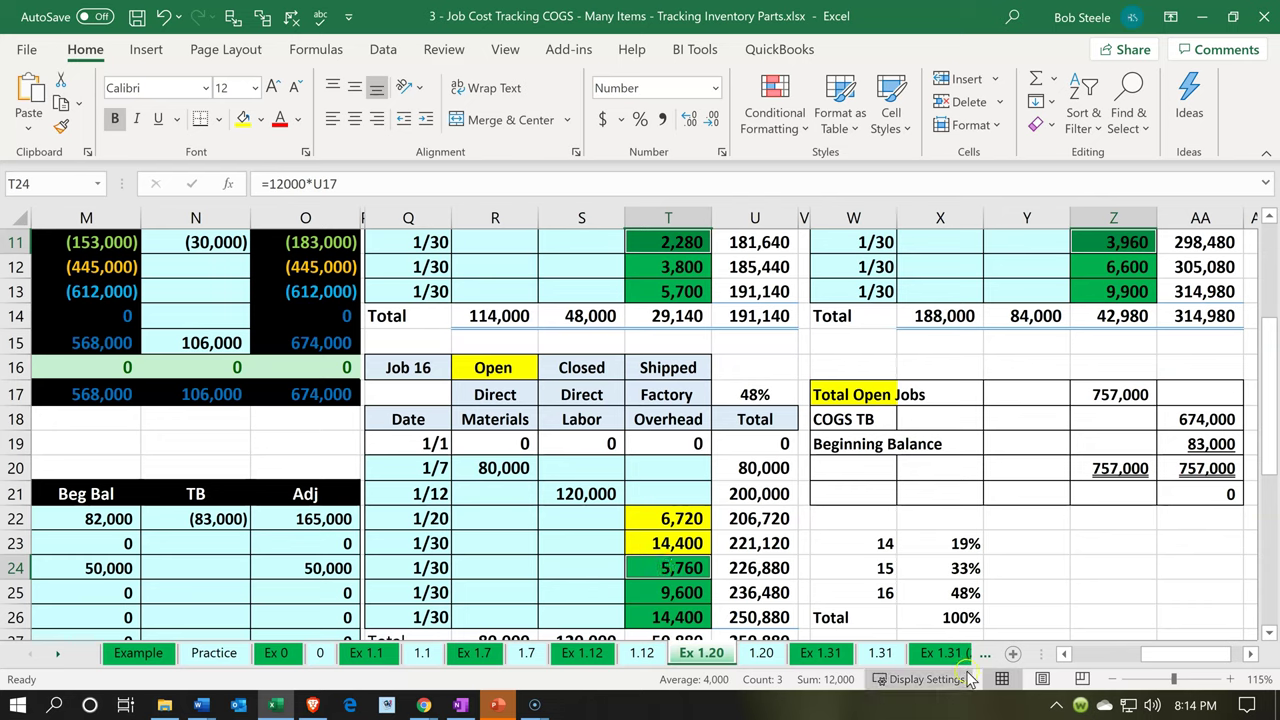
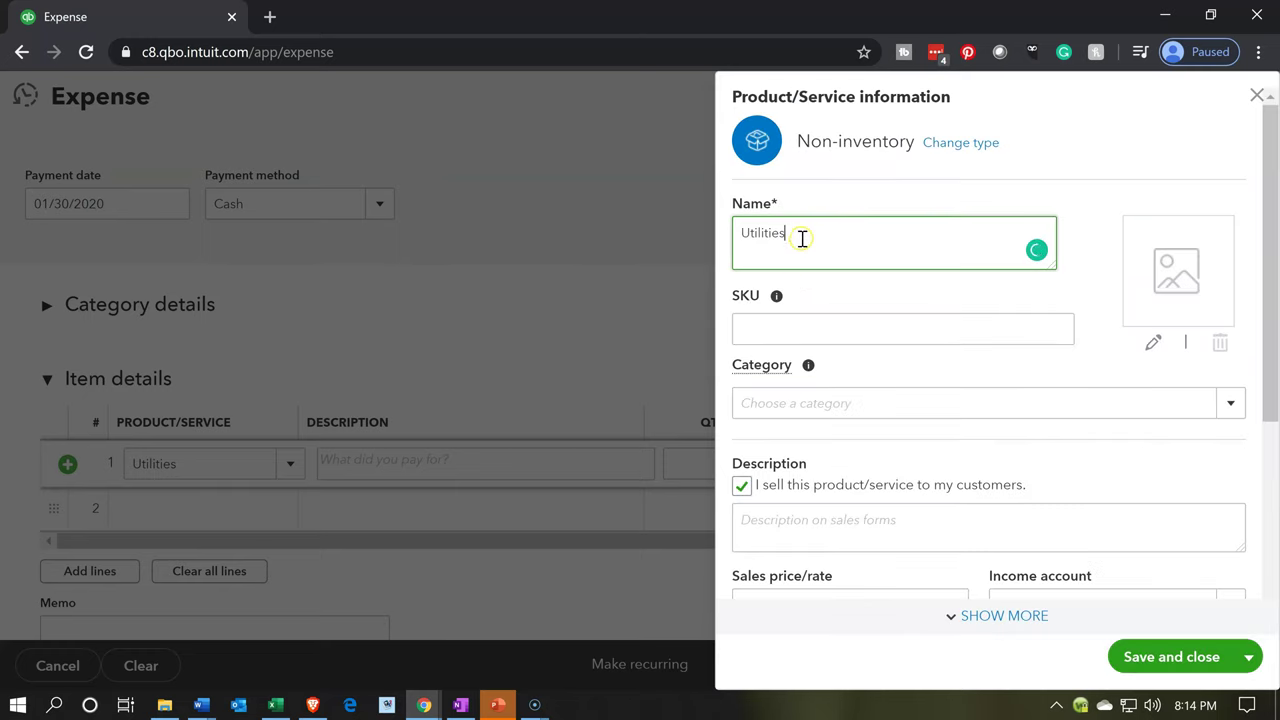
Step: In the QuickBooks non-inventory item form, copy the name Utilities into both the sales description and the purchase description
{"action": "left_click_drag", "start_coordinate": [800, 237], "coordinate": [694, 226]}
{"action": "key", "text": "ctrl+c"}
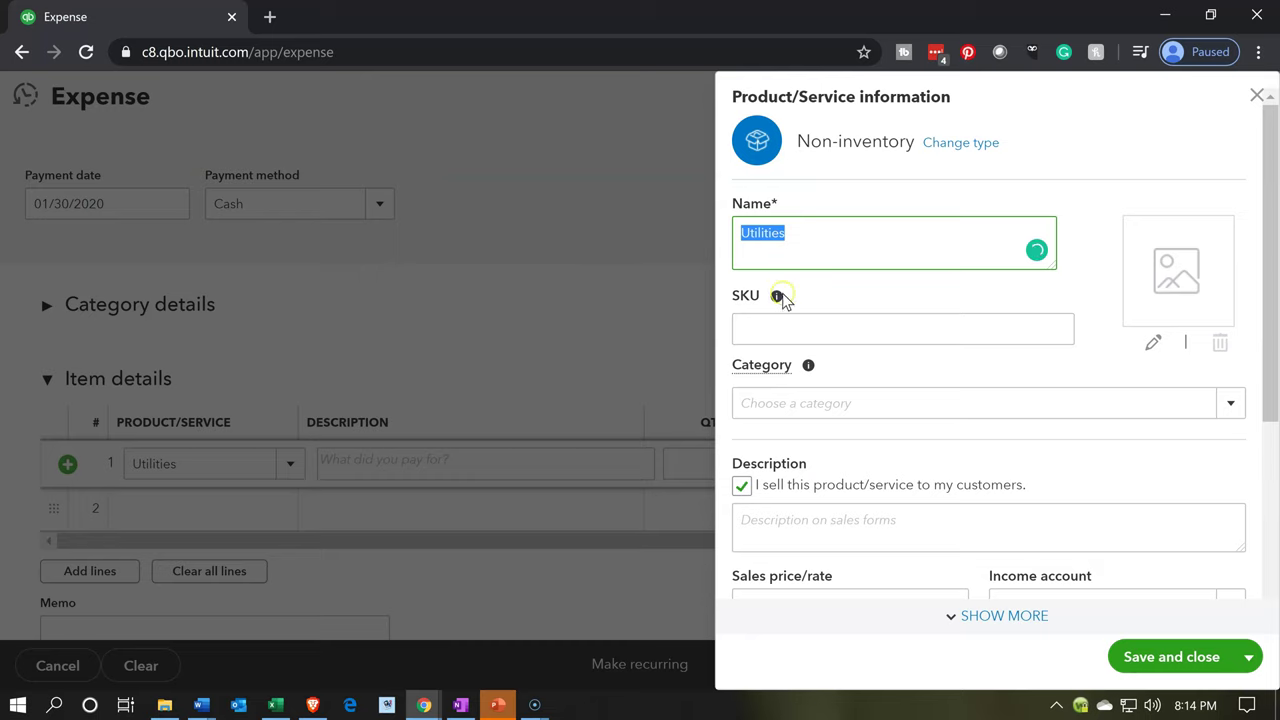
{"action": "left_click", "coordinate": [803, 521]}
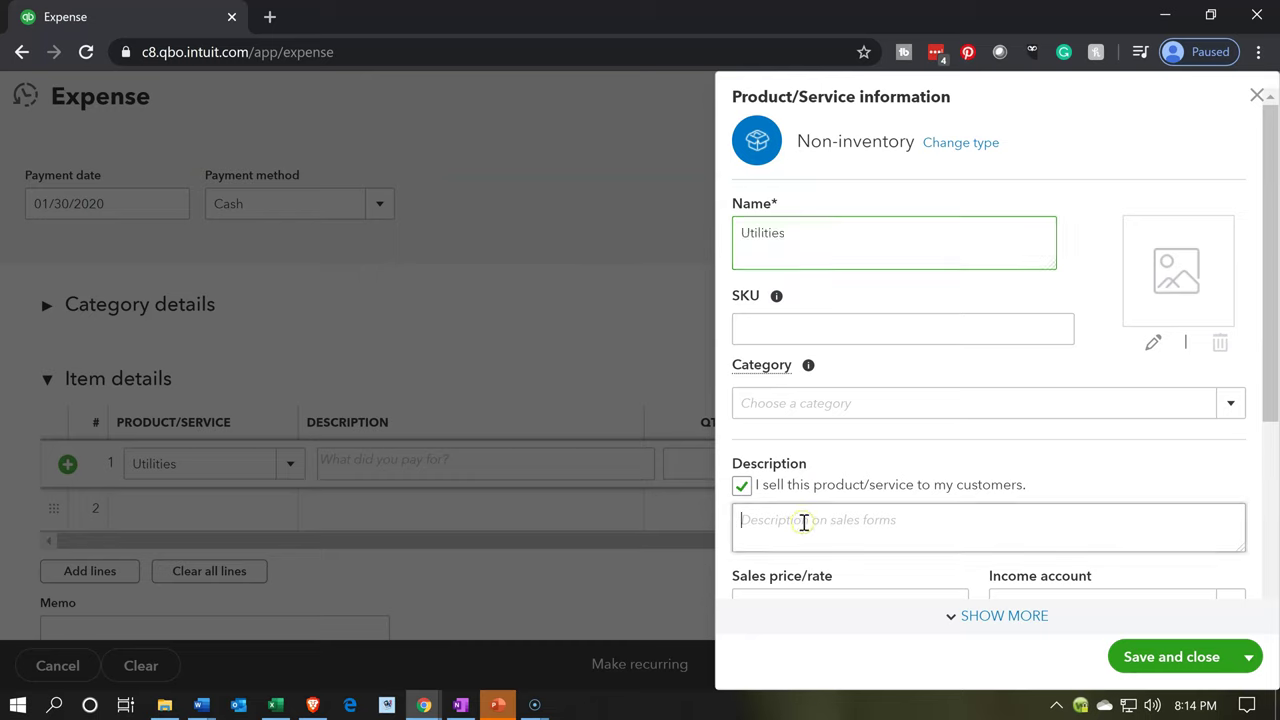
{"action": "key", "text": "ctrl+v"}
{"action": "scroll", "coordinate": [803, 521], "scroll_direction": "down", "scroll_amount": 1}
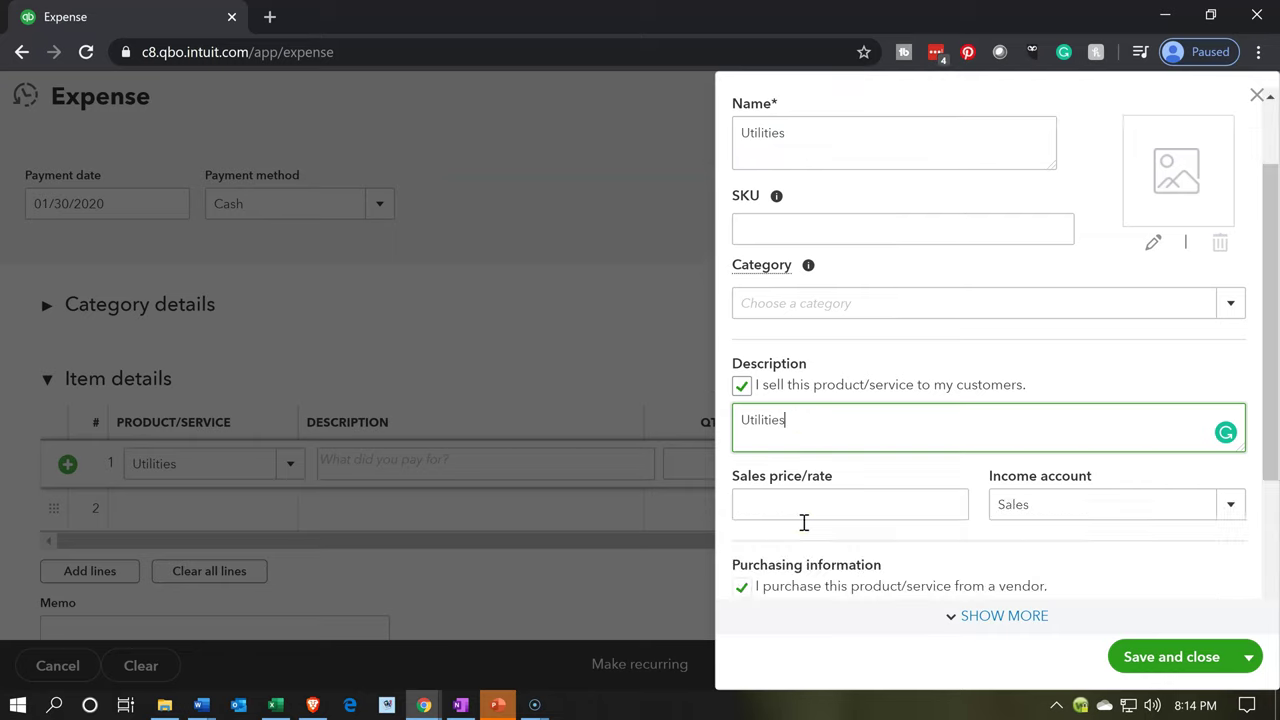
{"action": "scroll", "coordinate": [803, 521], "scroll_direction": "down", "scroll_amount": 1}
{"action": "scroll", "coordinate": [803, 521], "scroll_direction": "down", "scroll_amount": 1}
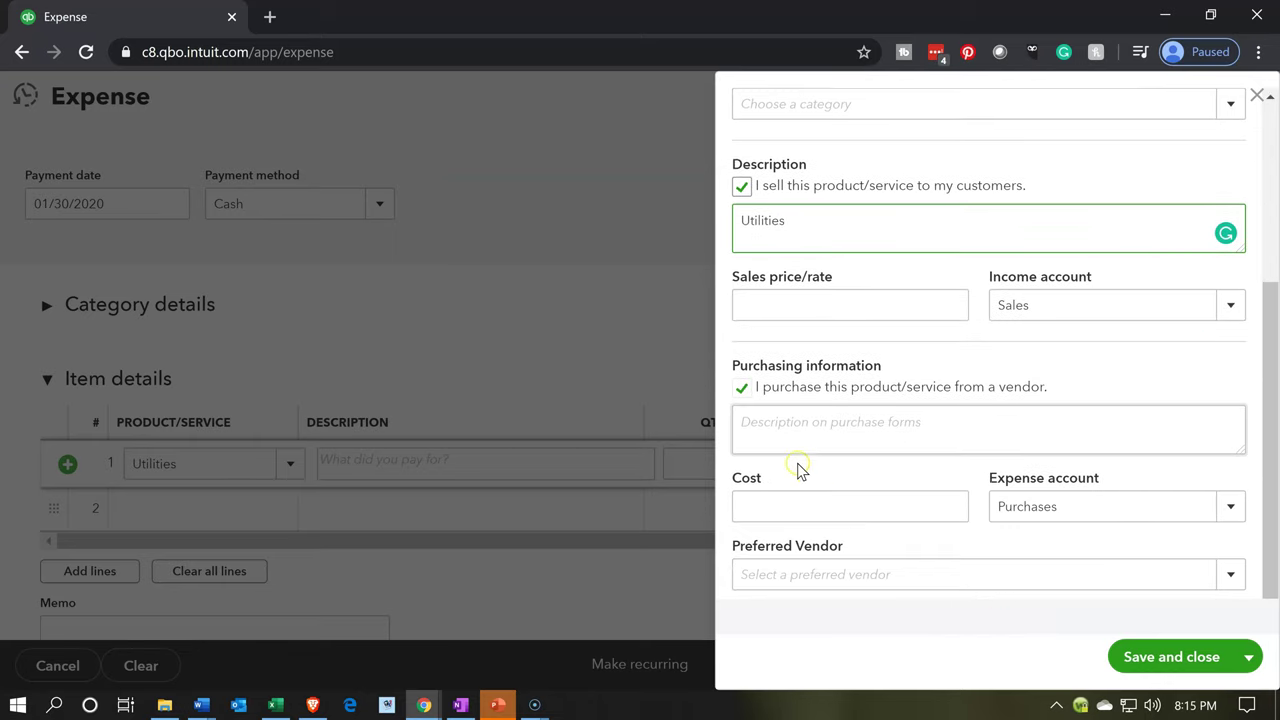
{"action": "left_click", "coordinate": [786, 431]}
{"action": "key", "text": "ctrl+v"}
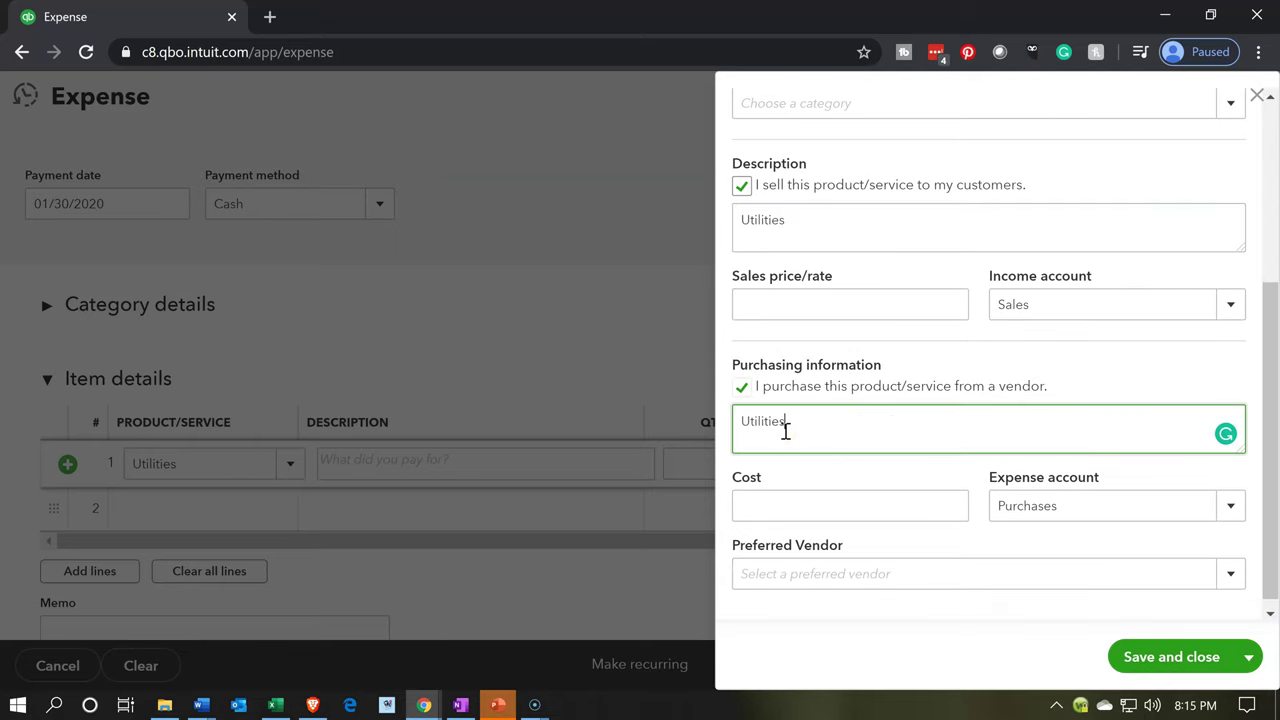
Step: Replace the item's Purchases expense account with Utilities Jobs and start adding it as a new account
{"action": "left_click_drag", "start_coordinate": [1075, 510], "coordinate": [968, 508]}
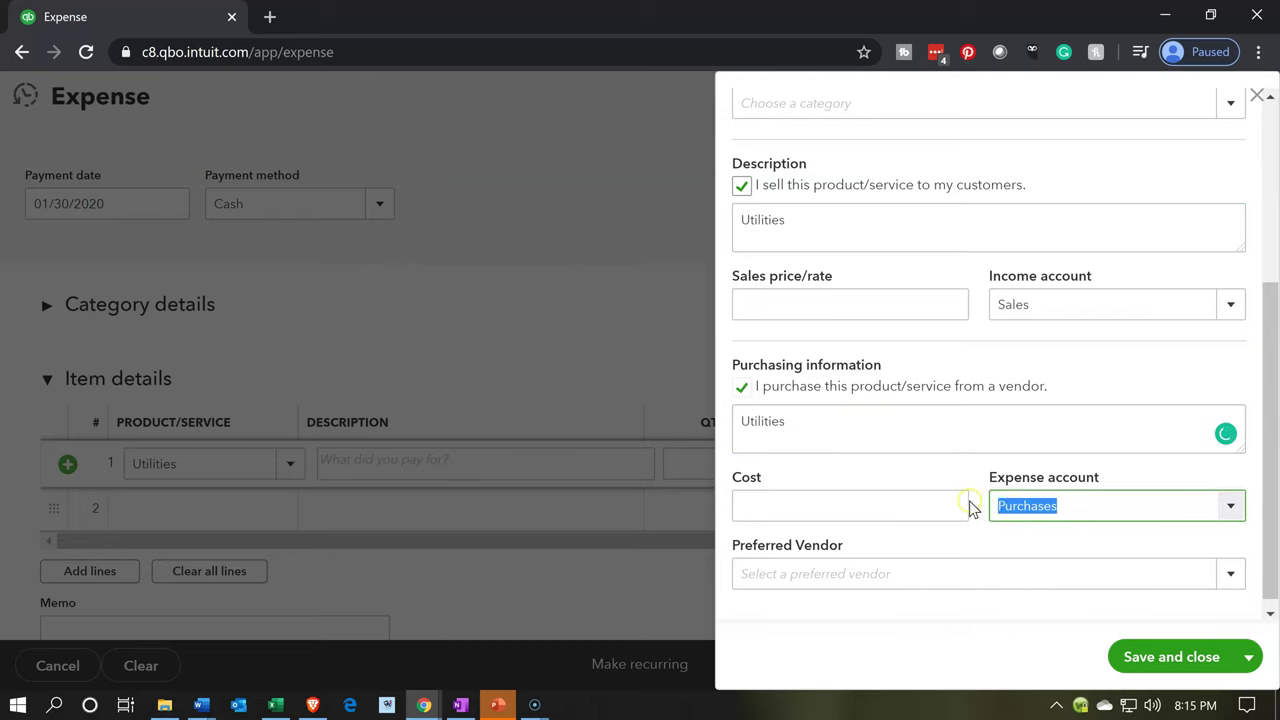
{"action": "key", "text": "ctrl+v"}
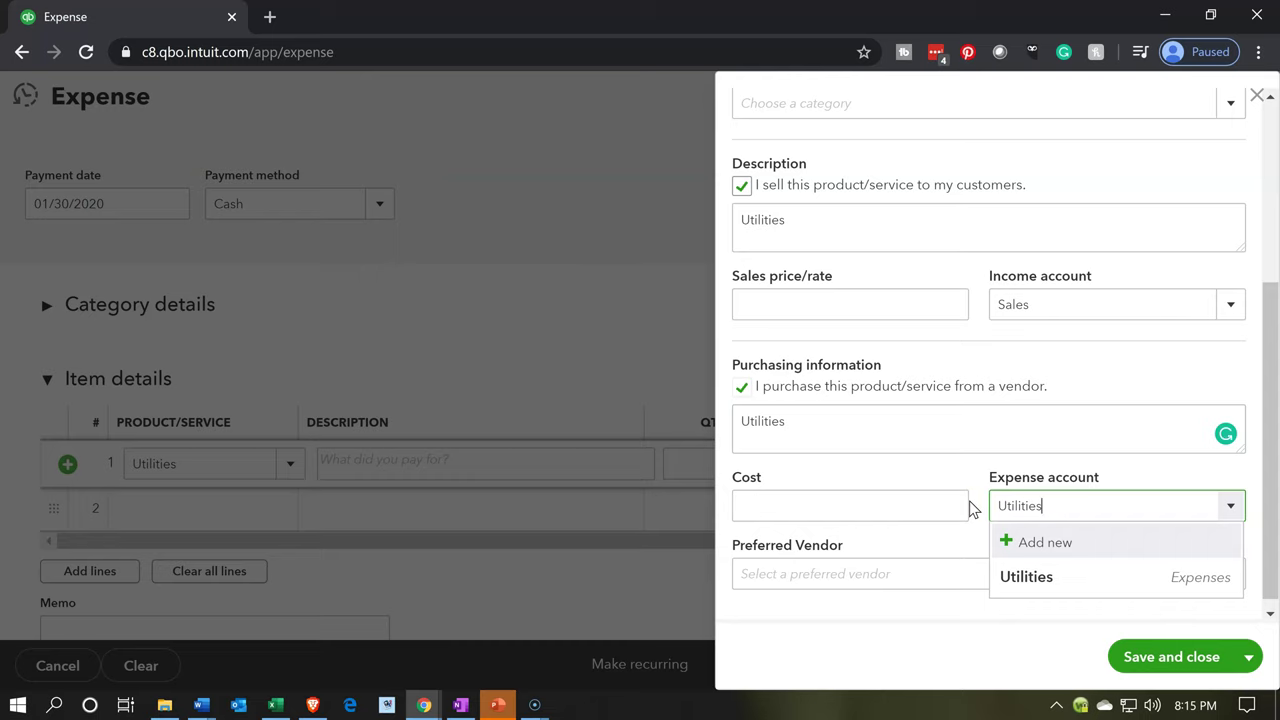
{"action": "key", "text": "Tab"}
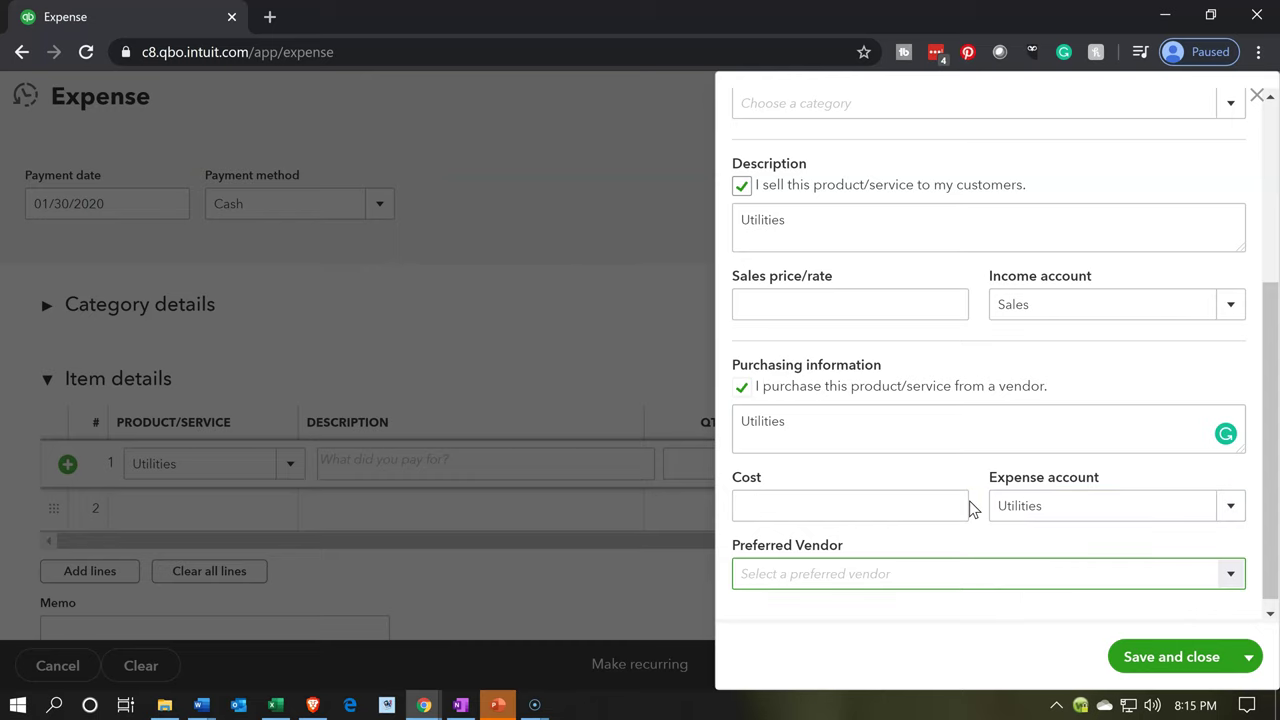
{"action": "left_click", "coordinate": [1057, 509]}
{"action": "left_click", "coordinate": [1057, 509]}
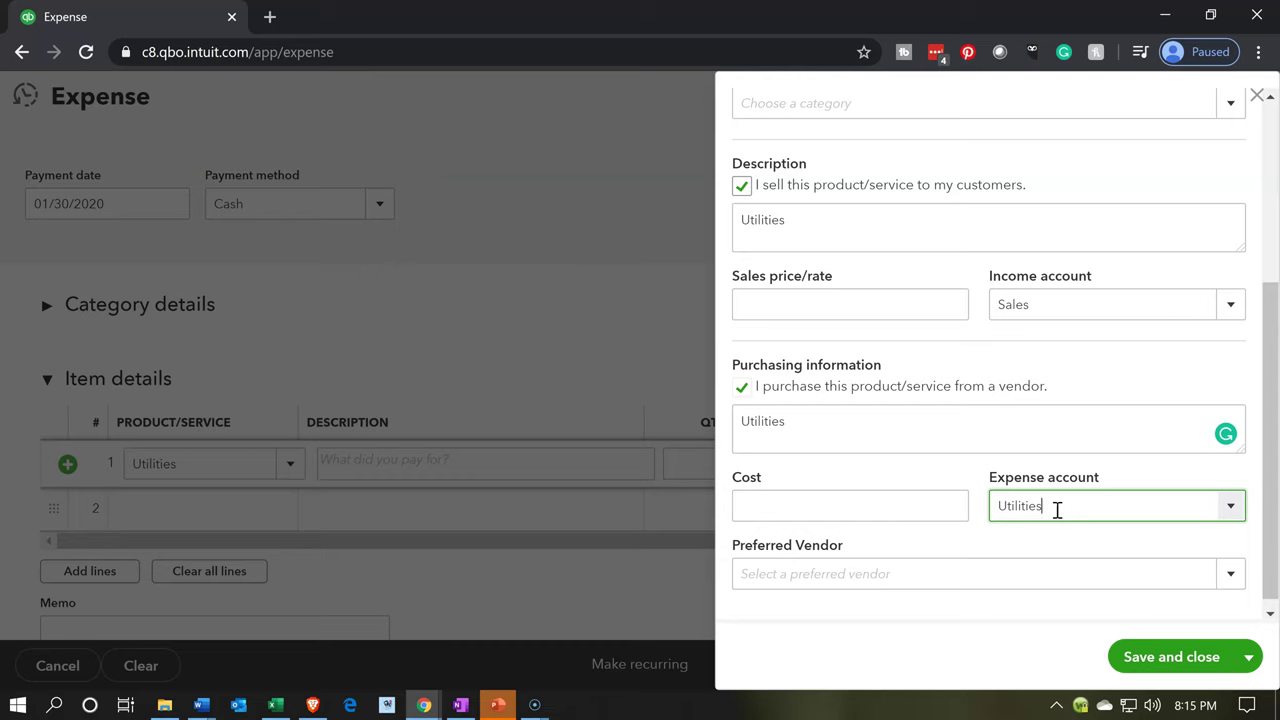
{"action": "type", "text": "Jobs"}
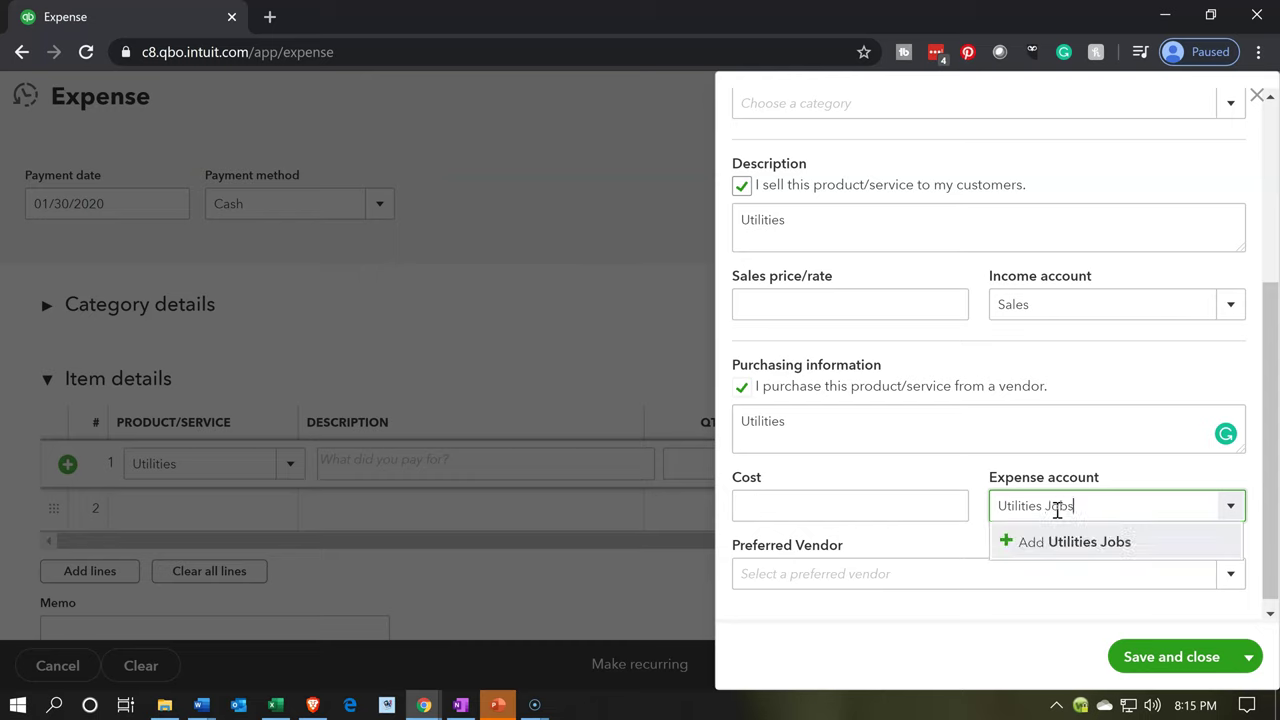
{"action": "key", "text": "Return"}
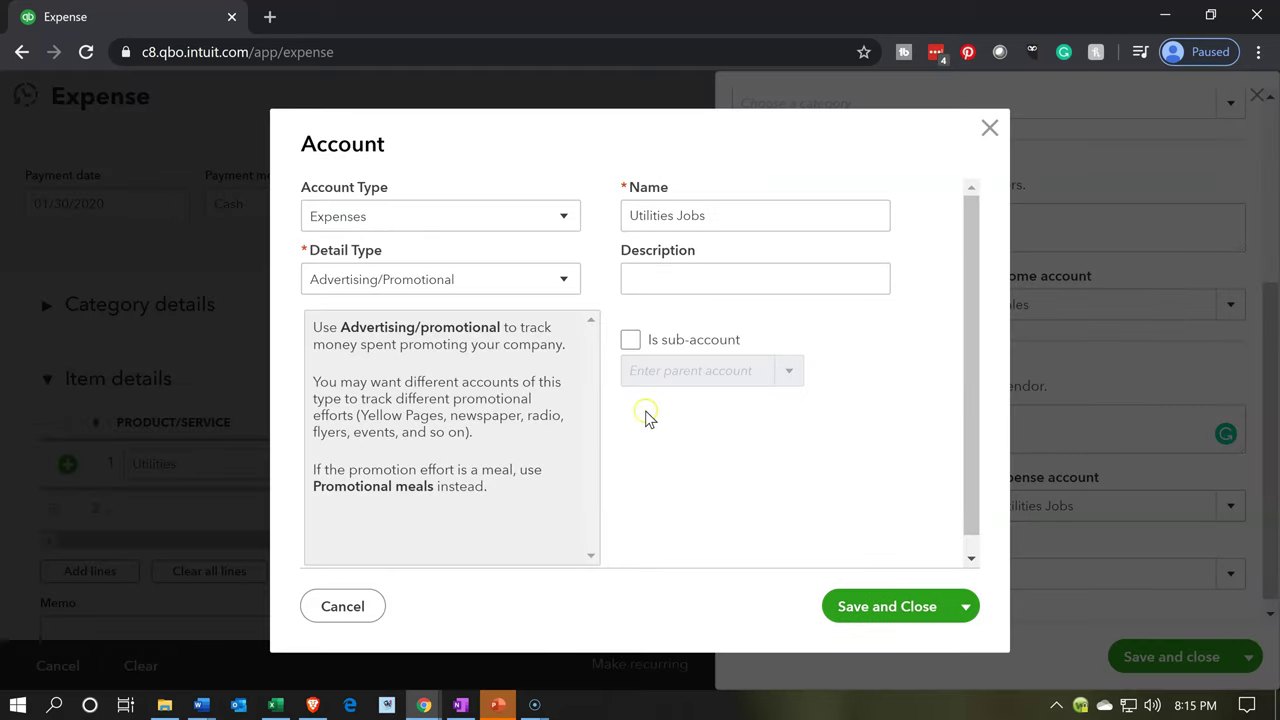
Step: Set the new account's type to Cost of Goods Sold and its detail type to Other Costs of Services - COS
{"action": "left_click", "coordinate": [548, 233]}
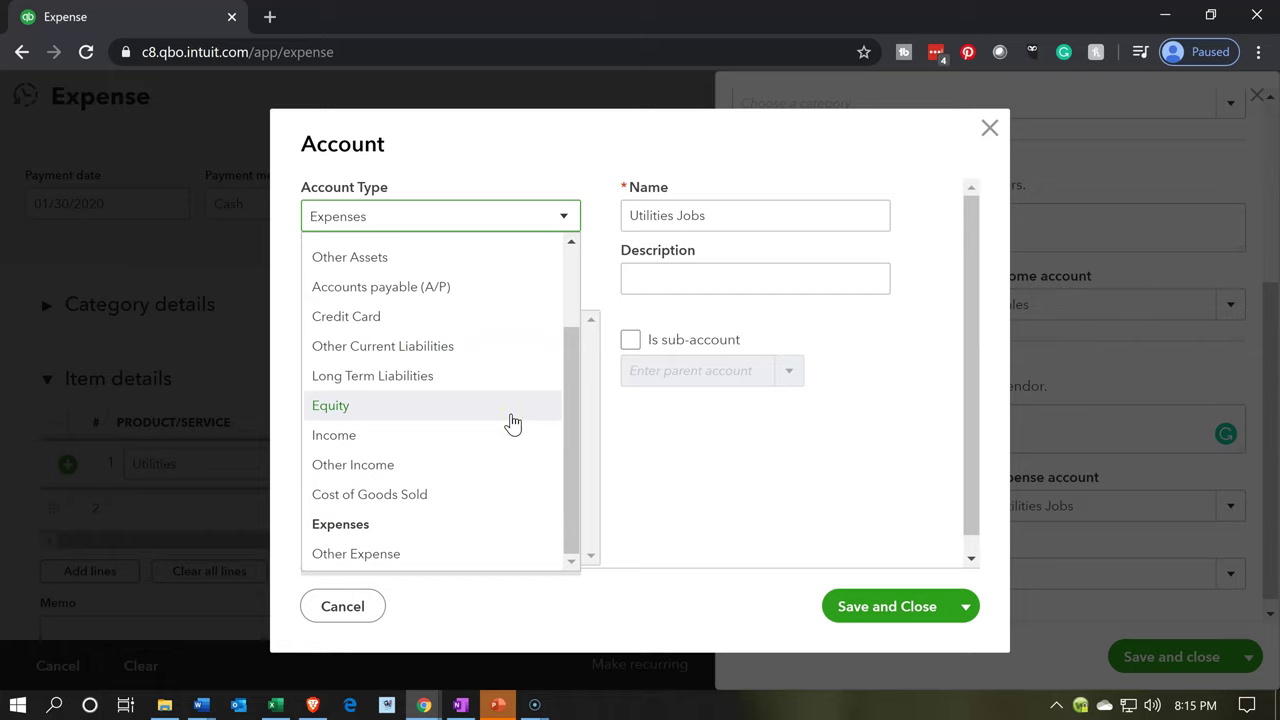
{"action": "scroll", "coordinate": [512, 424], "scroll_direction": "up", "scroll_amount": 1}
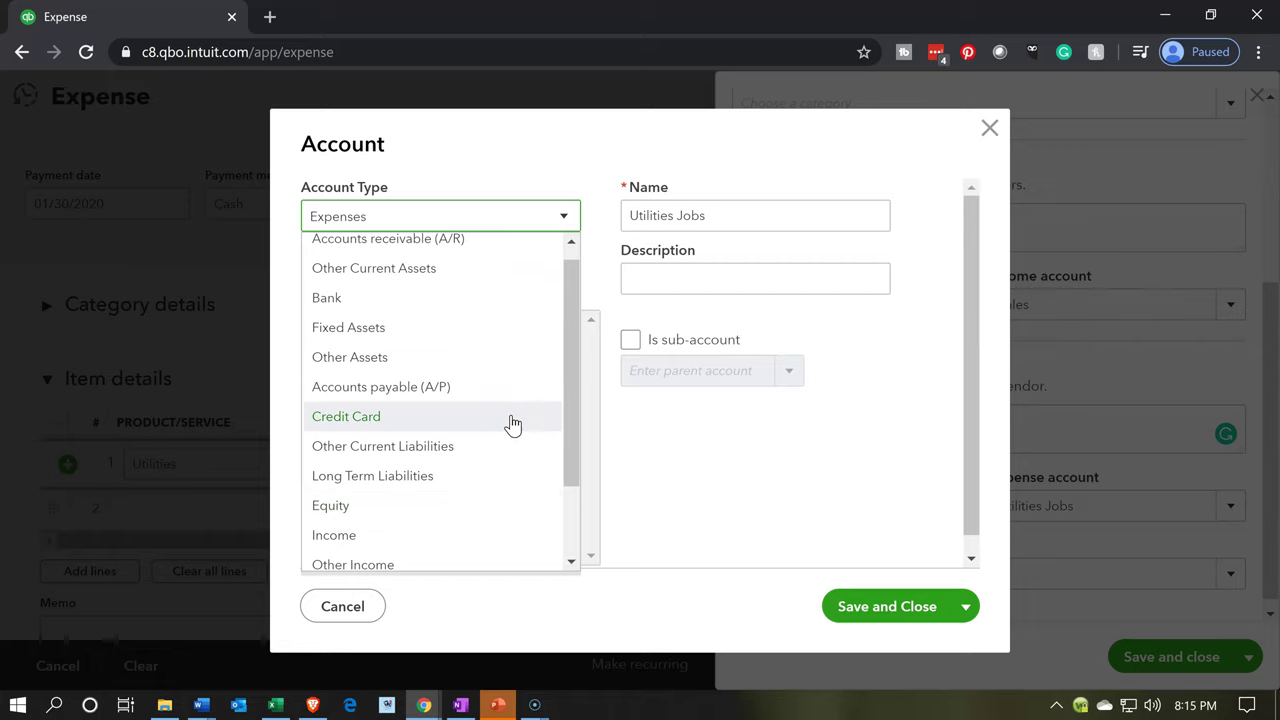
{"action": "scroll", "coordinate": [512, 424], "scroll_direction": "down", "scroll_amount": 1}
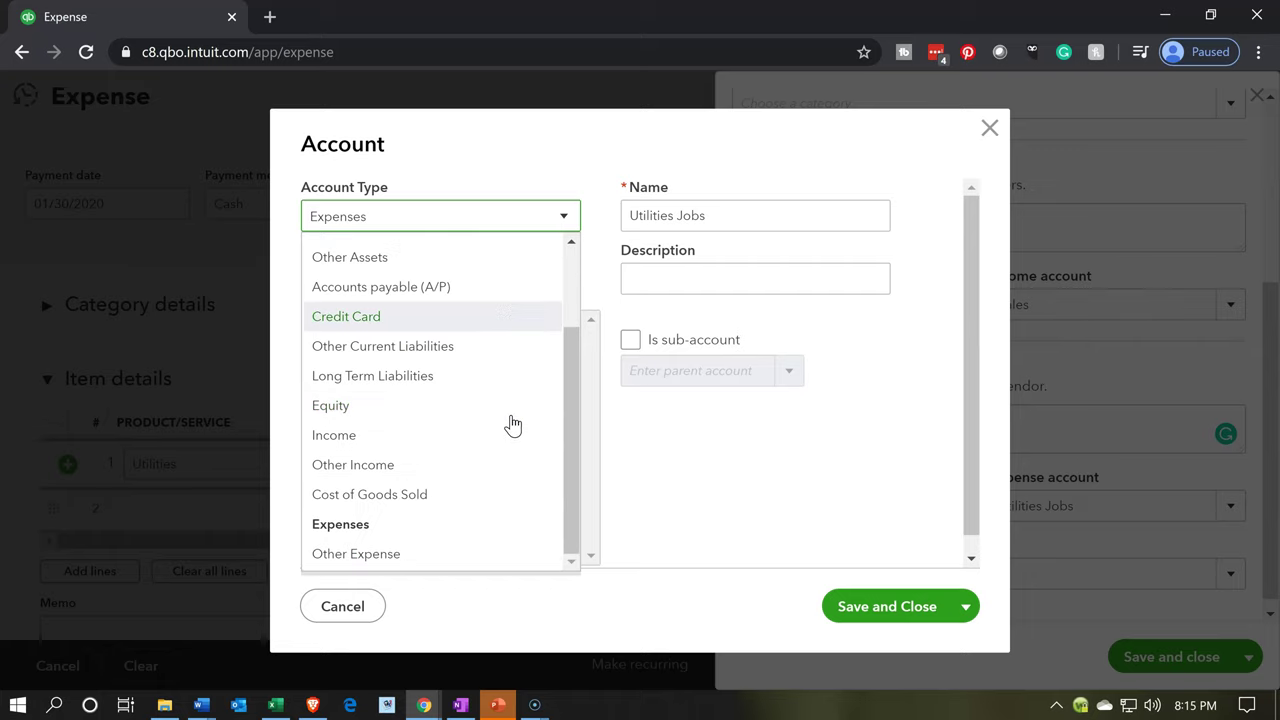
{"action": "left_click", "coordinate": [426, 508]}
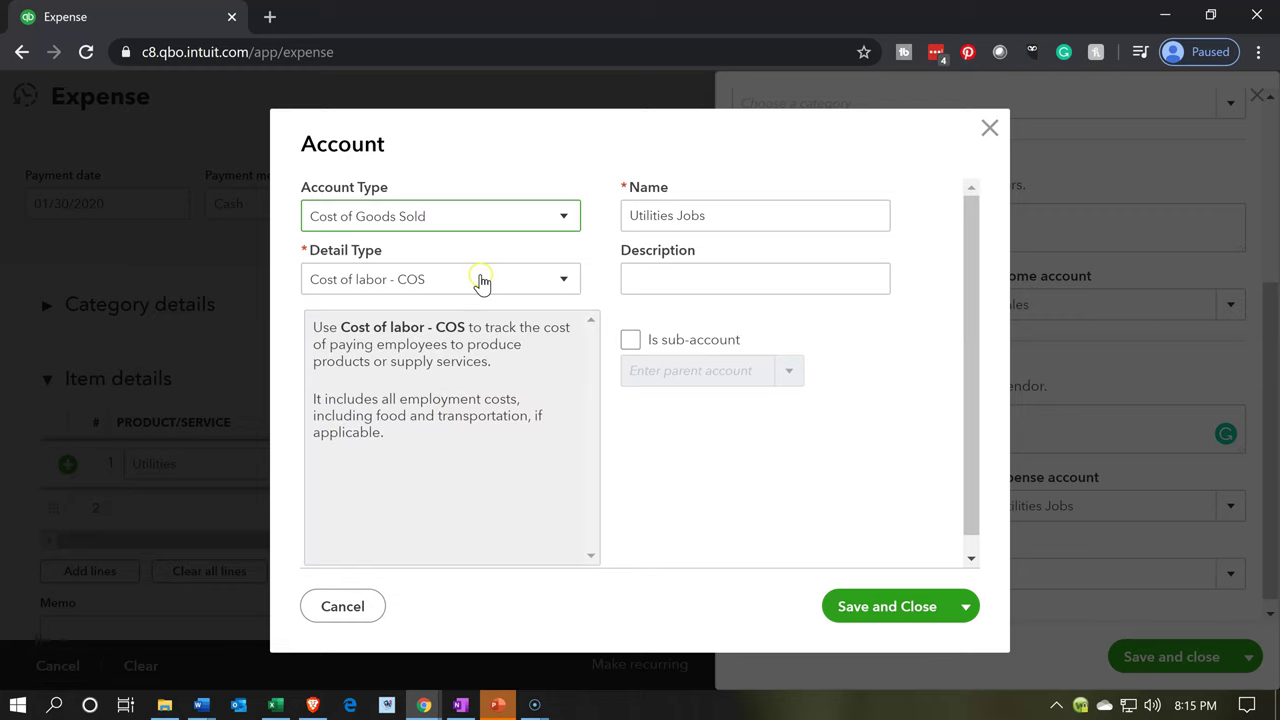
{"action": "left_click", "coordinate": [480, 281]}
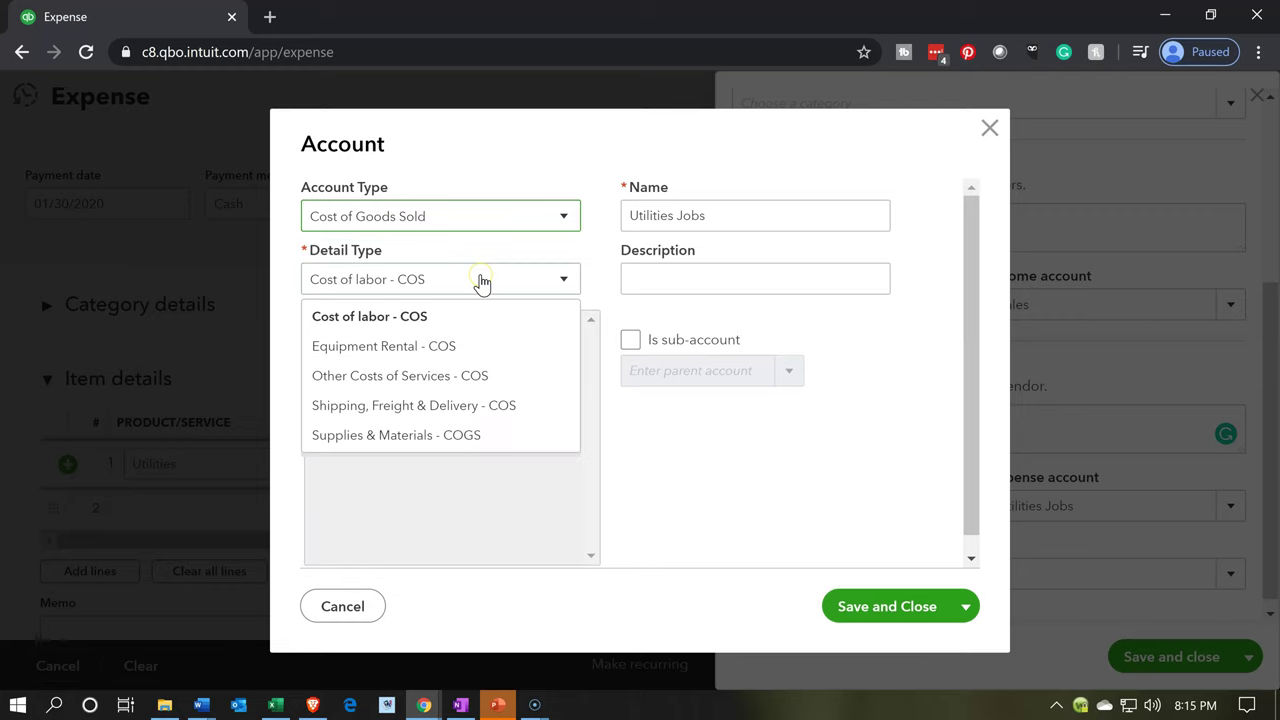
{"action": "left_click", "coordinate": [466, 375]}
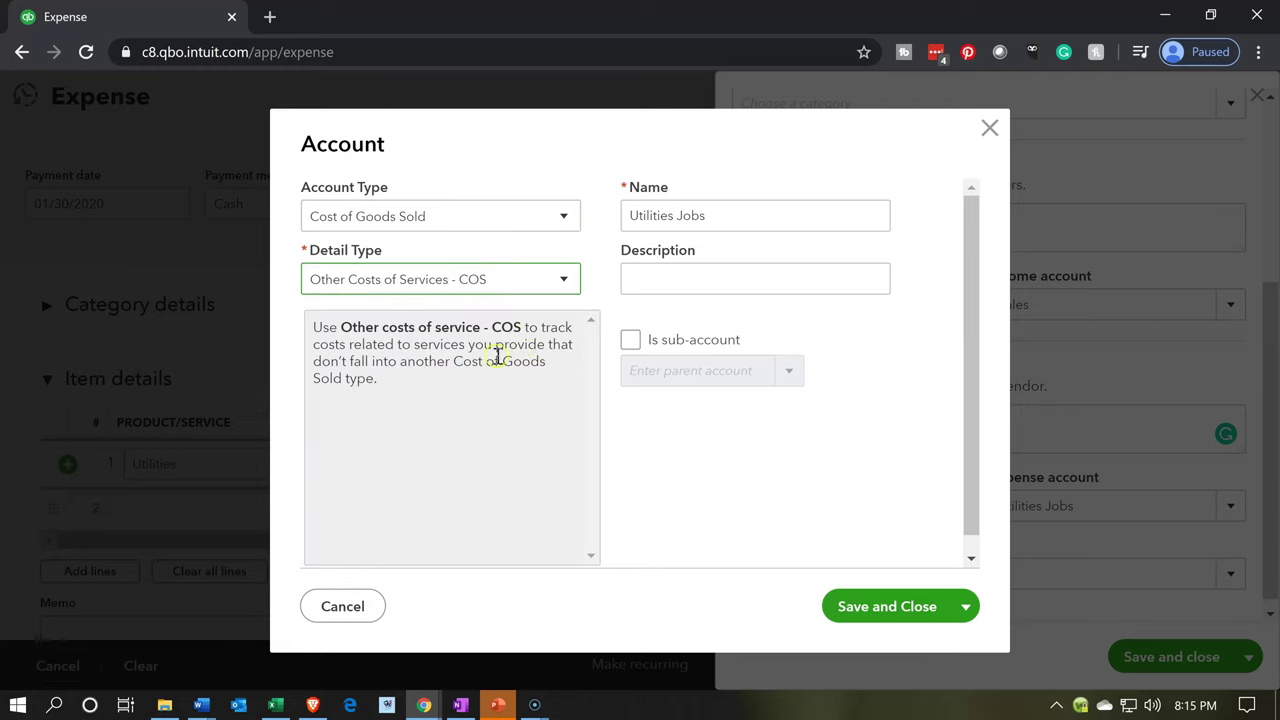
Step: Make the Utilities Jobs account a sub-account of Overhead, then save the account and the Utilities item
{"action": "left_click", "coordinate": [634, 340]}
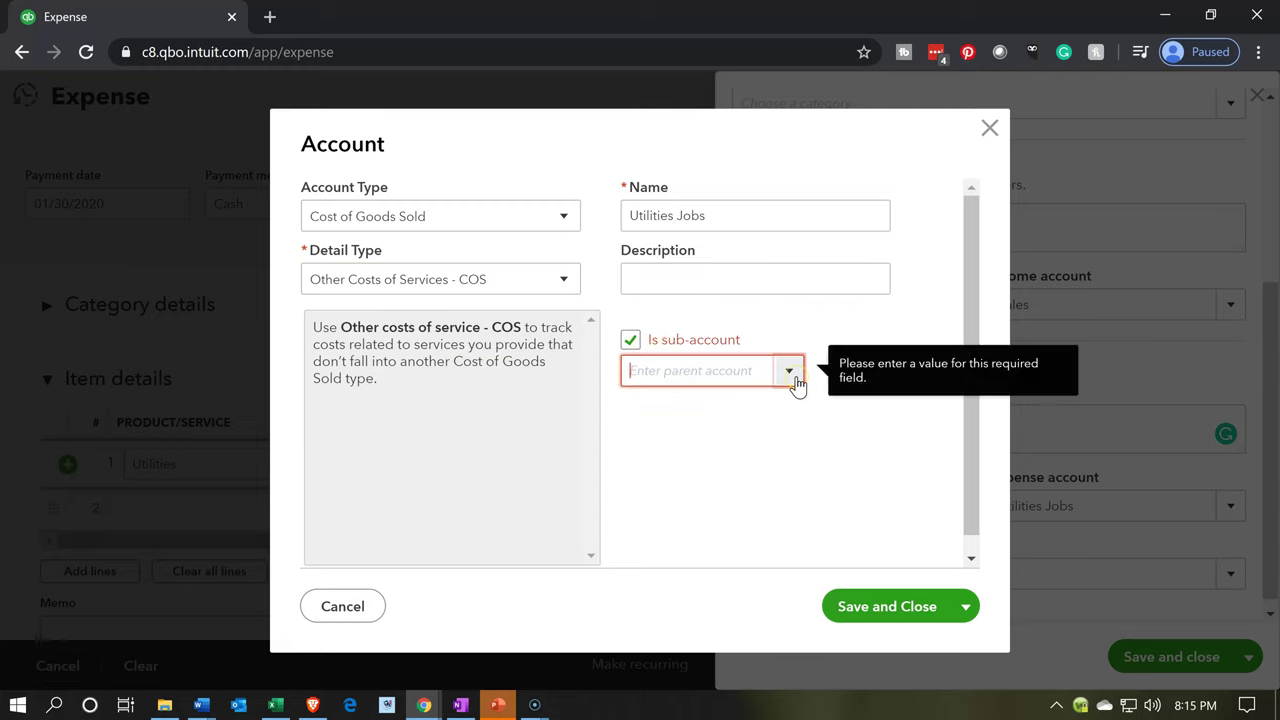
{"action": "left_click", "coordinate": [792, 374]}
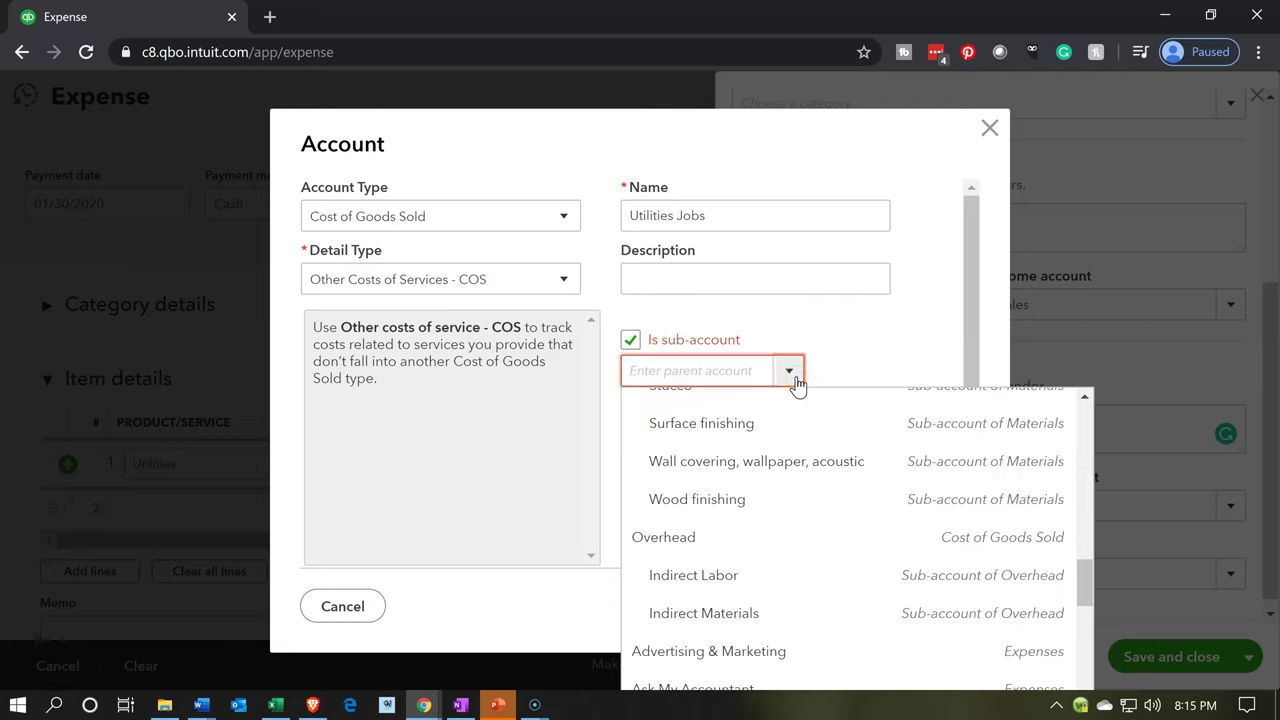
{"action": "left_click", "coordinate": [767, 548]}
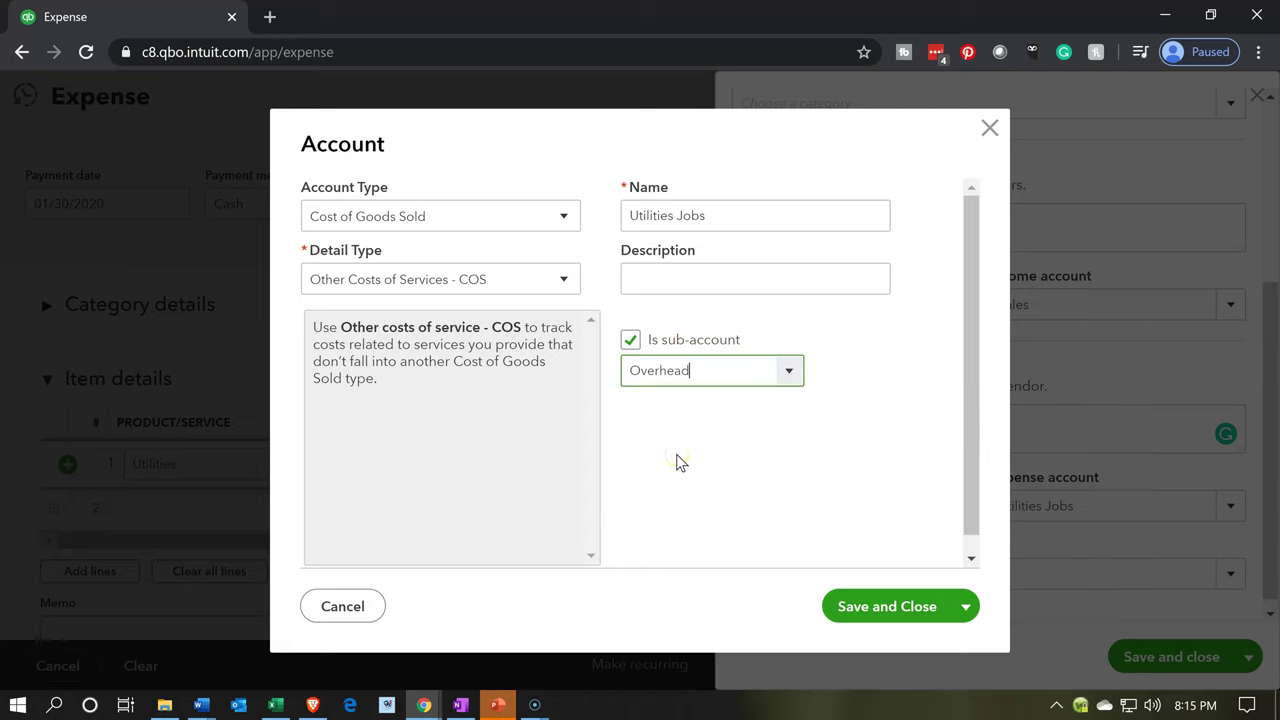
{"action": "left_click", "coordinate": [863, 607]}
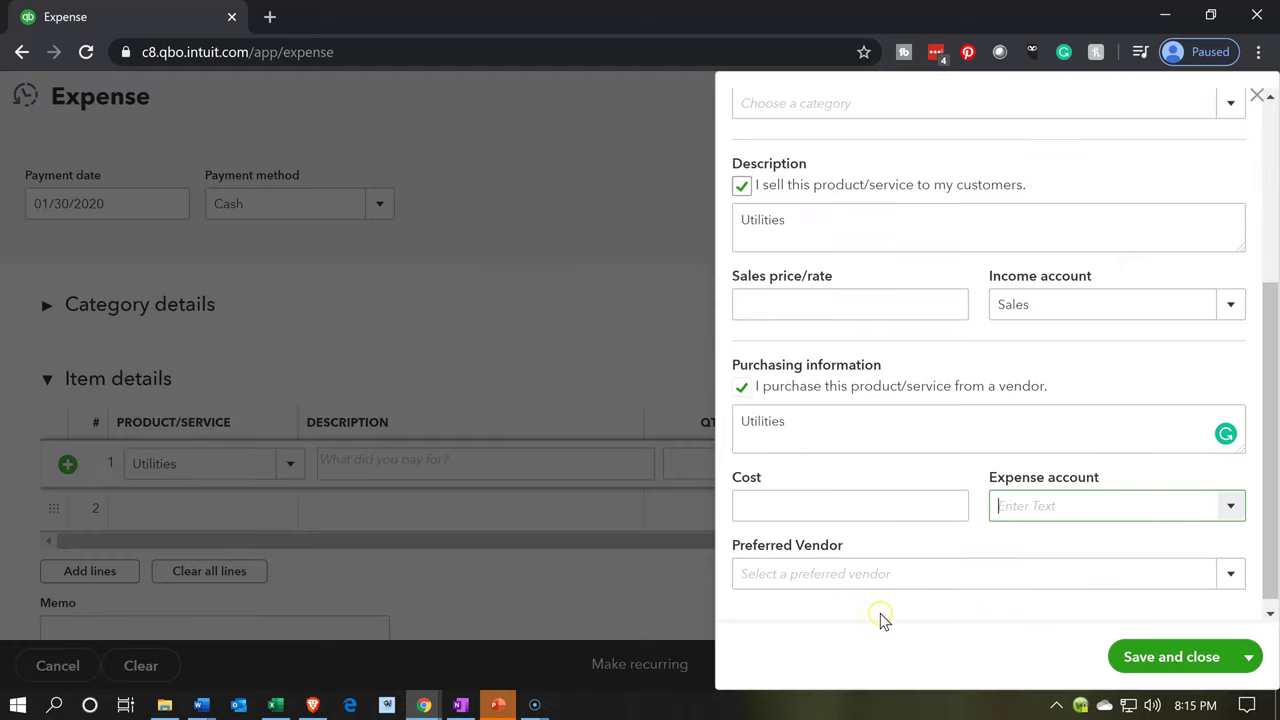
{"action": "left_click", "coordinate": [1145, 655]}
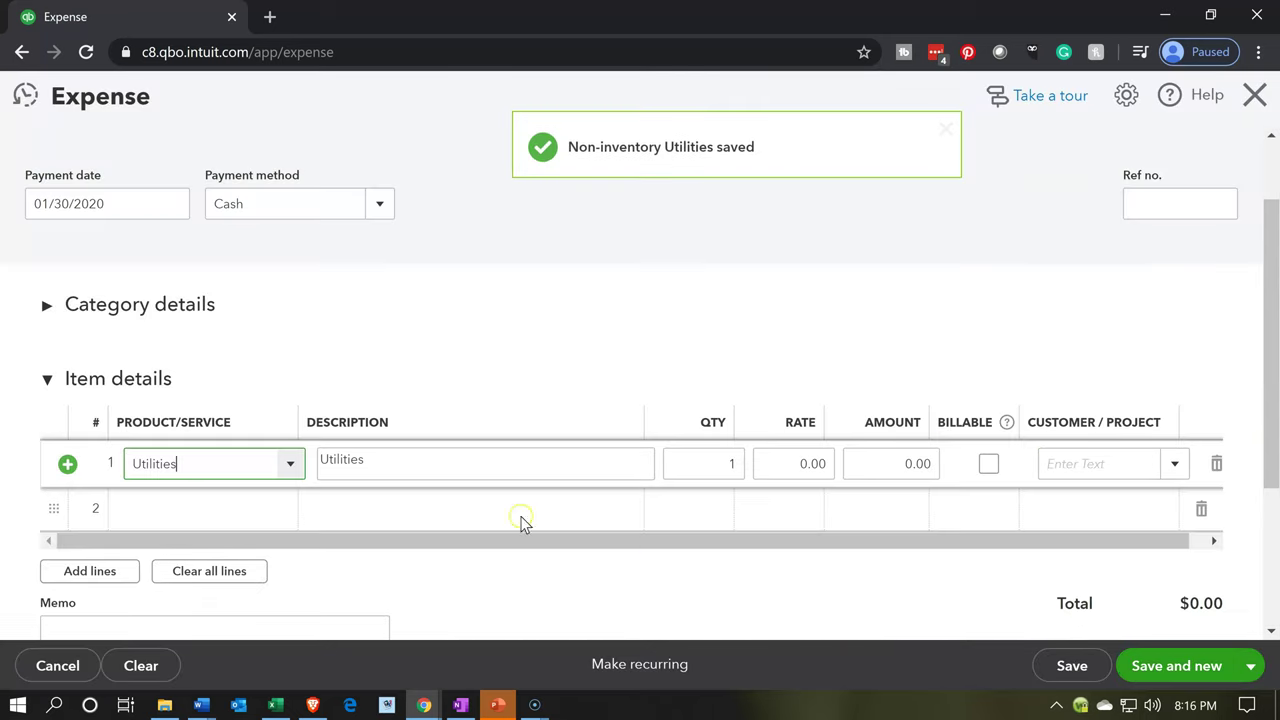
Step: Complete the first Utilities line with a rate of 2,280, mark it billable and assign it to project 14 of Customer 1
{"action": "key", "text": "Tab"}
{"action": "key", "text": "Tab"}
{"action": "key", "text": "Tab"}
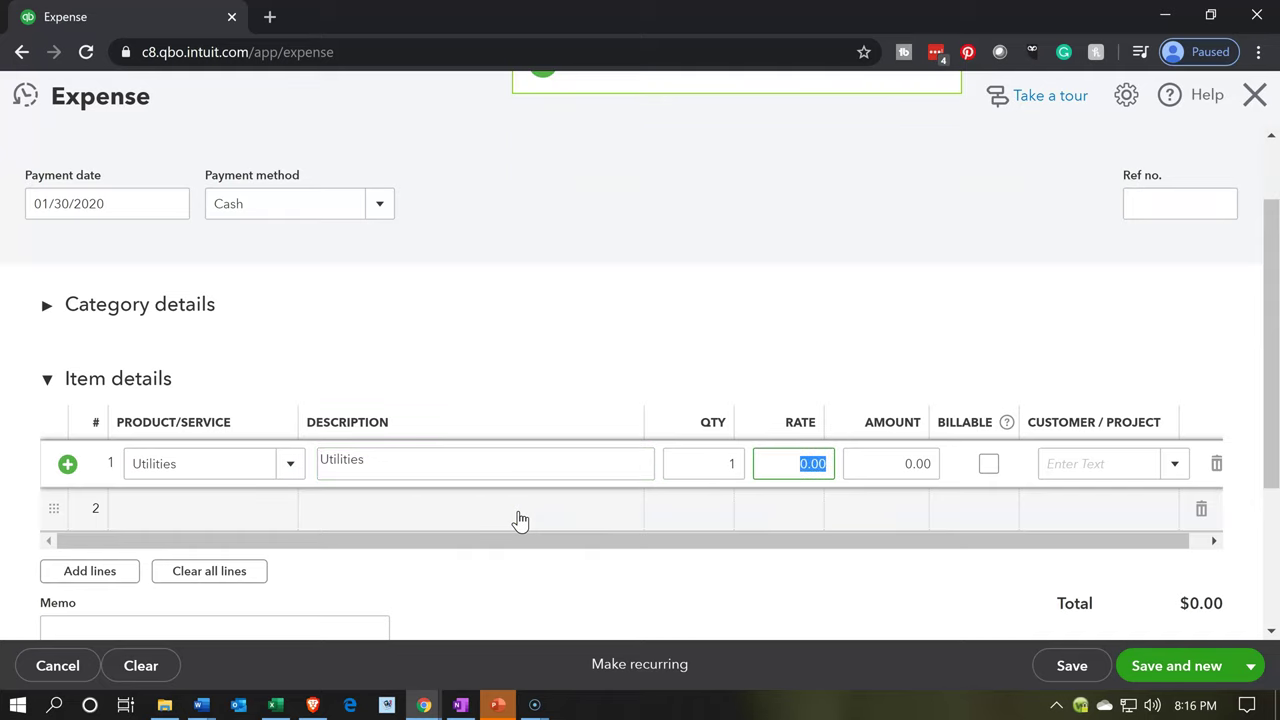
{"action": "type", "text": "2280"}
{"action": "key", "text": "Tab"}
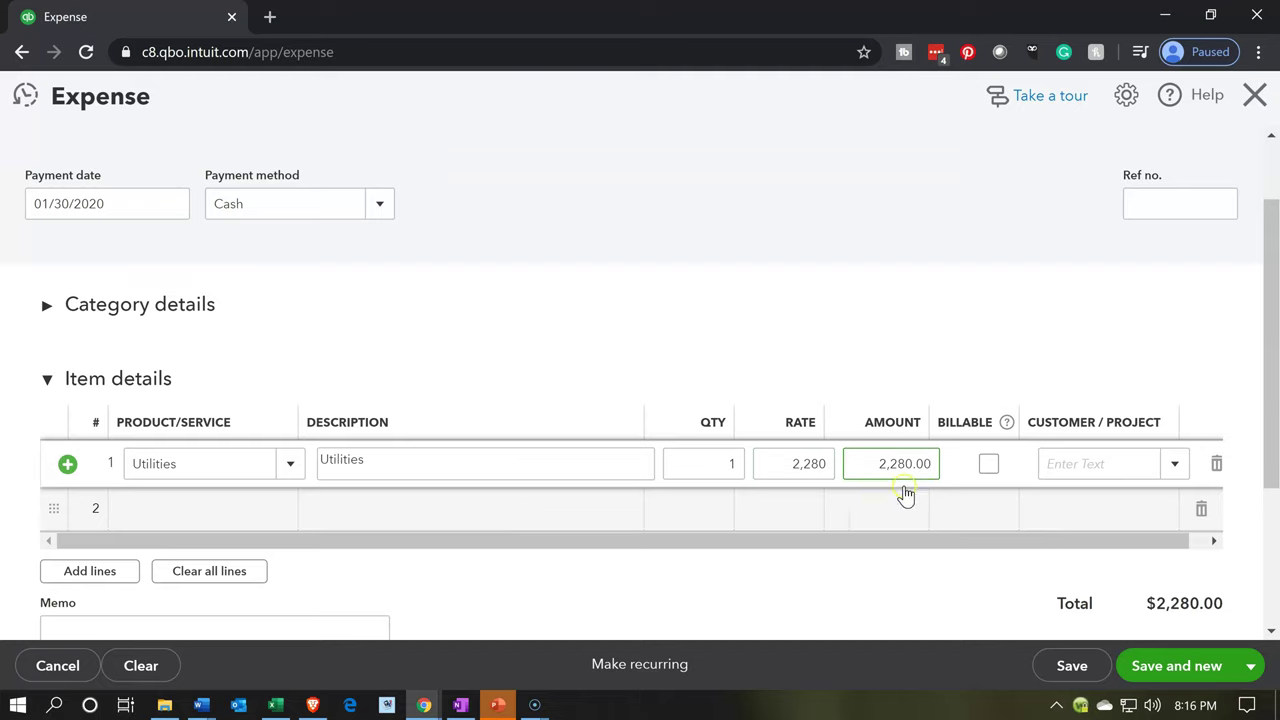
{"action": "left_click", "coordinate": [983, 466]}
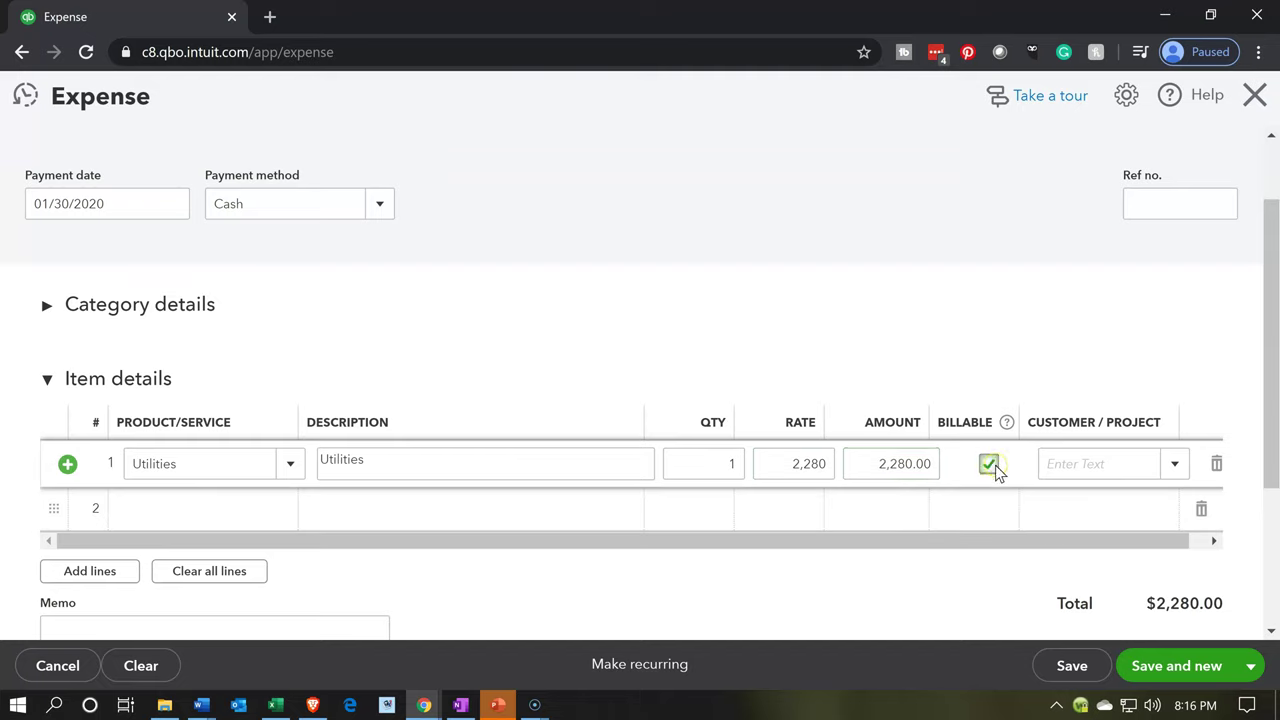
{"action": "key", "text": "Tab"}
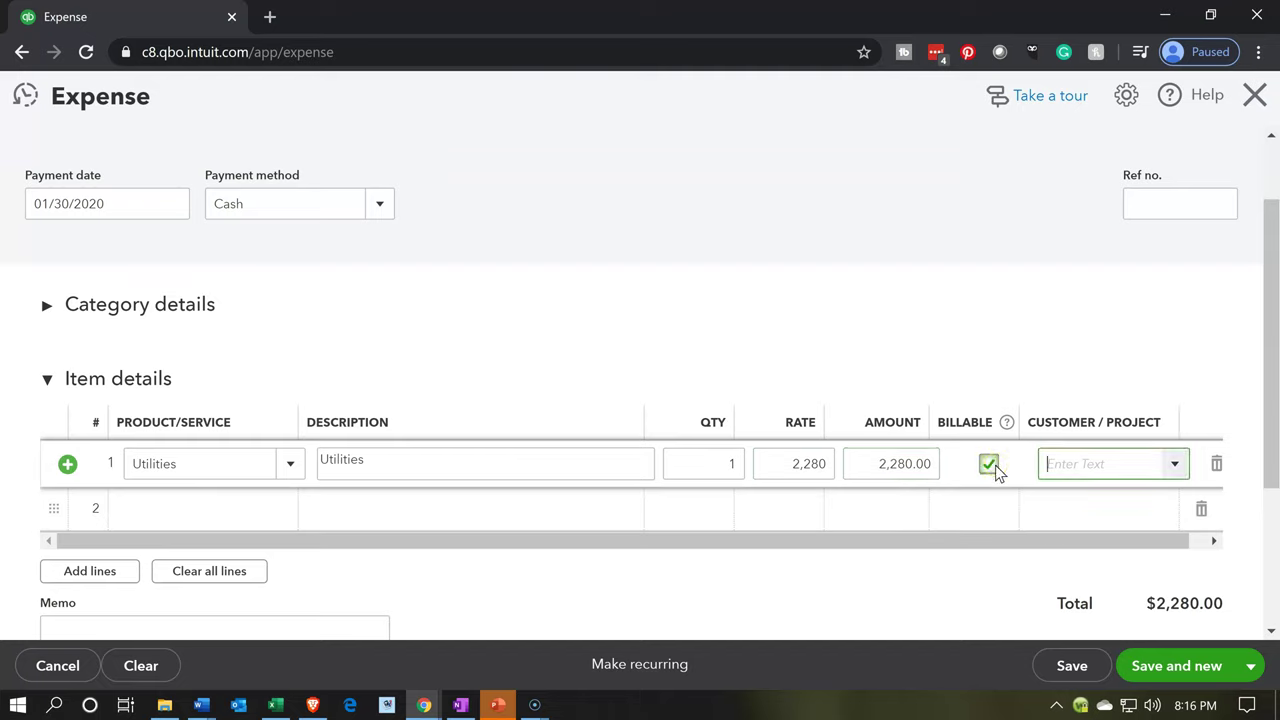
{"action": "type", "text": "14"}
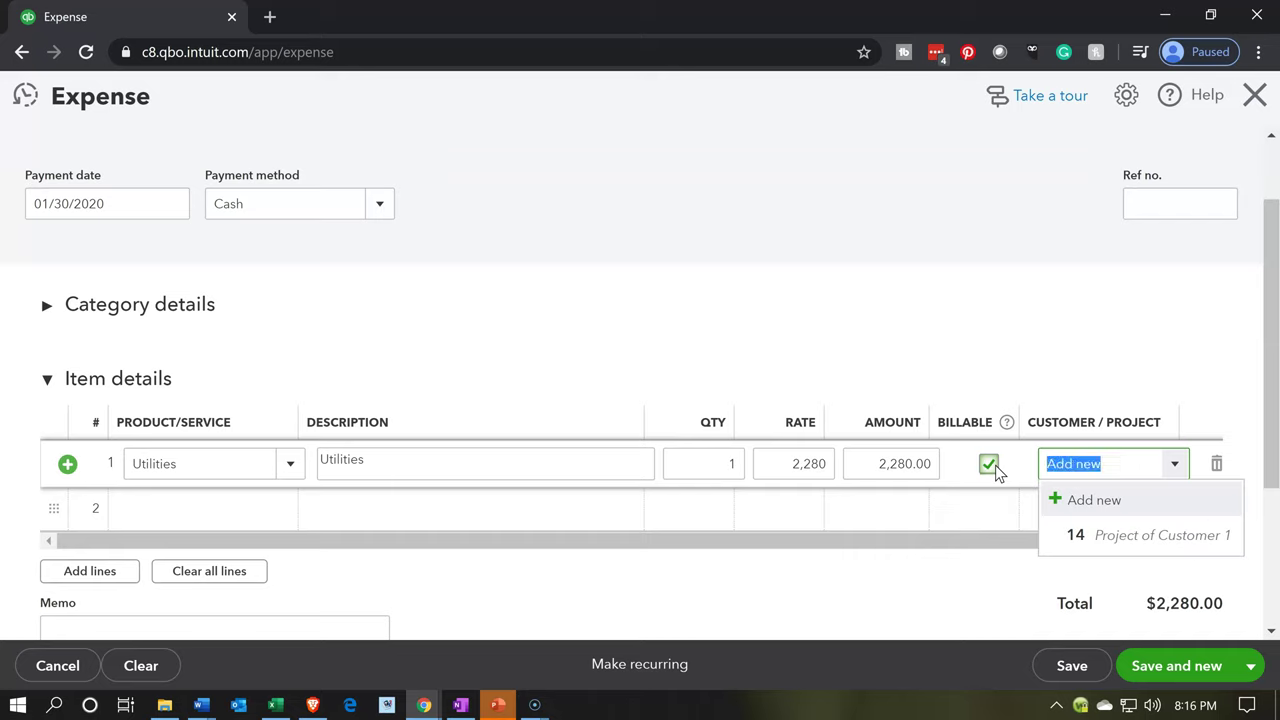
{"action": "key", "text": "Tab"}
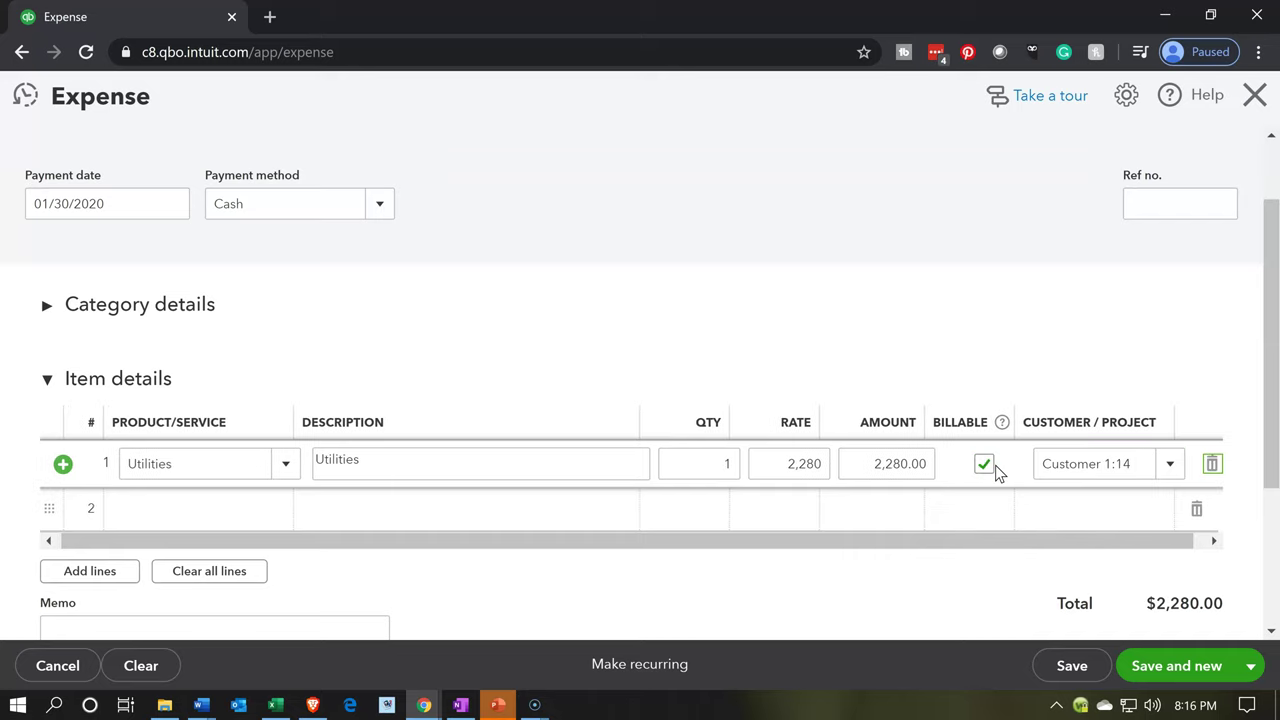
Step: Add a second Utilities line with a rate of 3,960, mark it billable and assign it to project 15 of Customer 1
{"action": "key", "text": "Tab"}
{"action": "type", "text": "Uti"}
{"action": "key", "text": "BackSpace"}
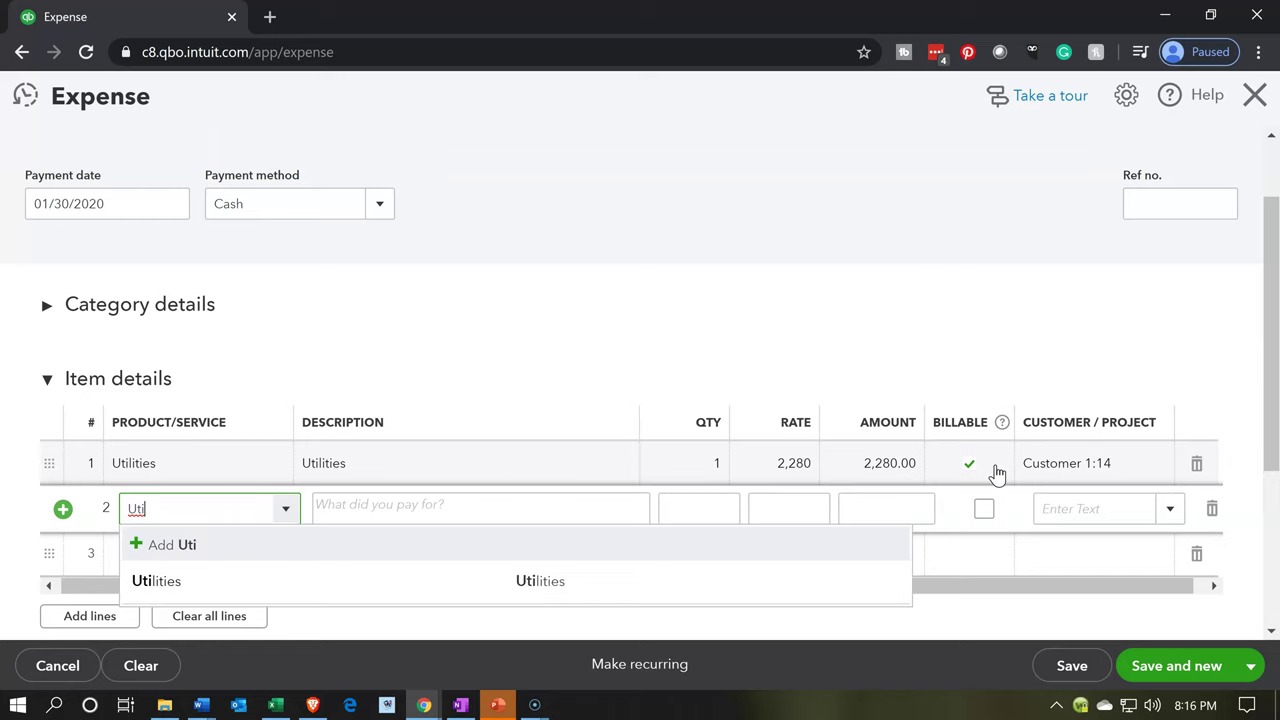
{"action": "key", "text": "Down"}
{"action": "key", "text": "Tab"}
{"action": "key", "text": "Tab"}
{"action": "key", "text": "Tab"}
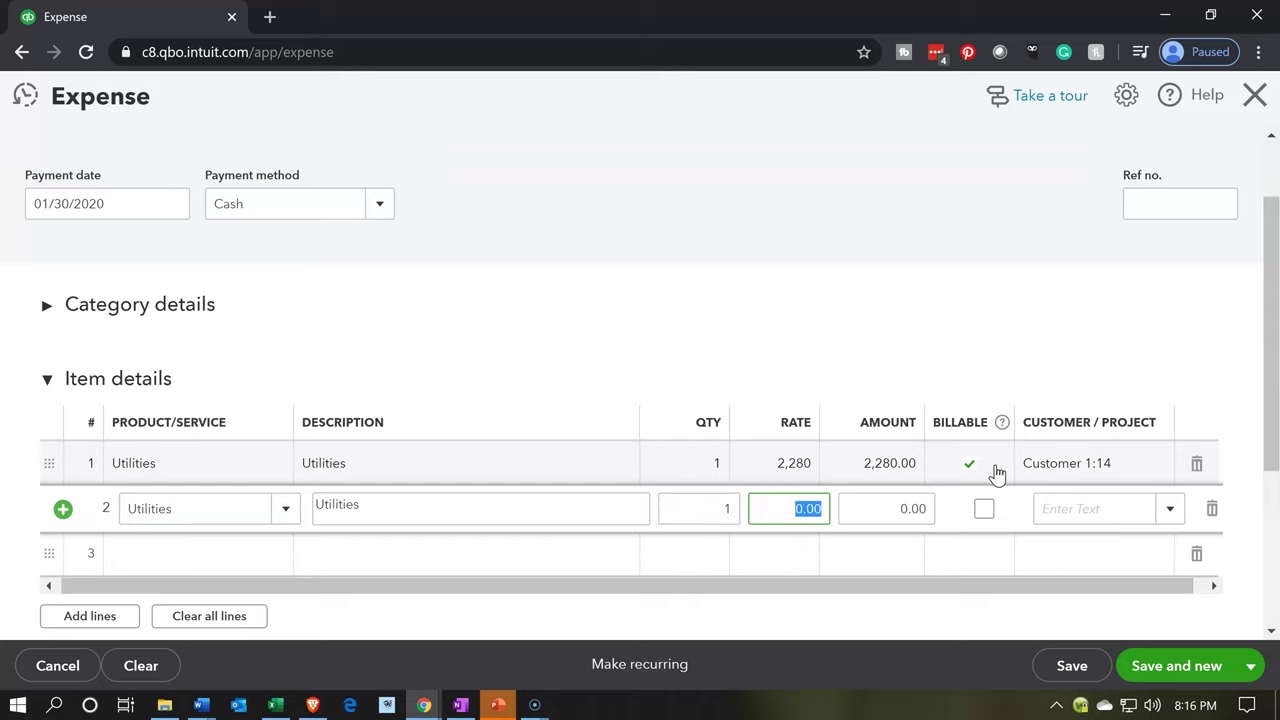
{"action": "type", "text": "3960"}
{"action": "key", "text": "Tab"}
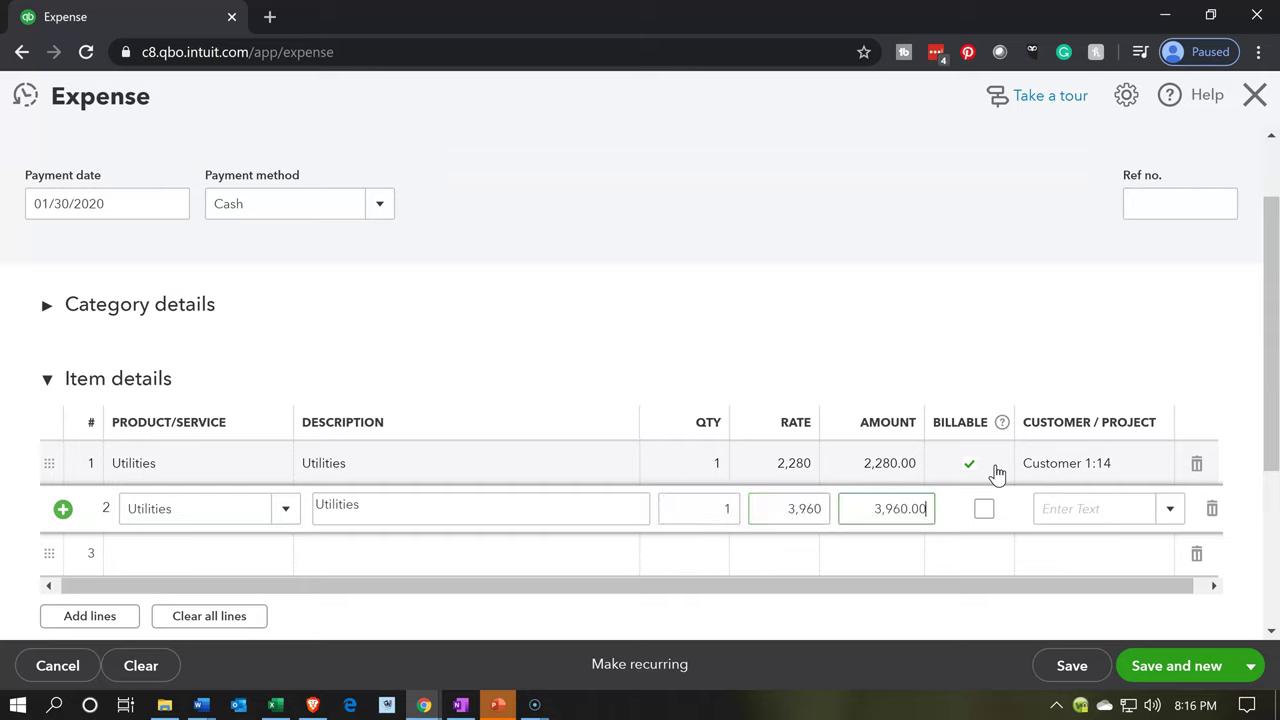
{"action": "left_click", "coordinate": [985, 510]}
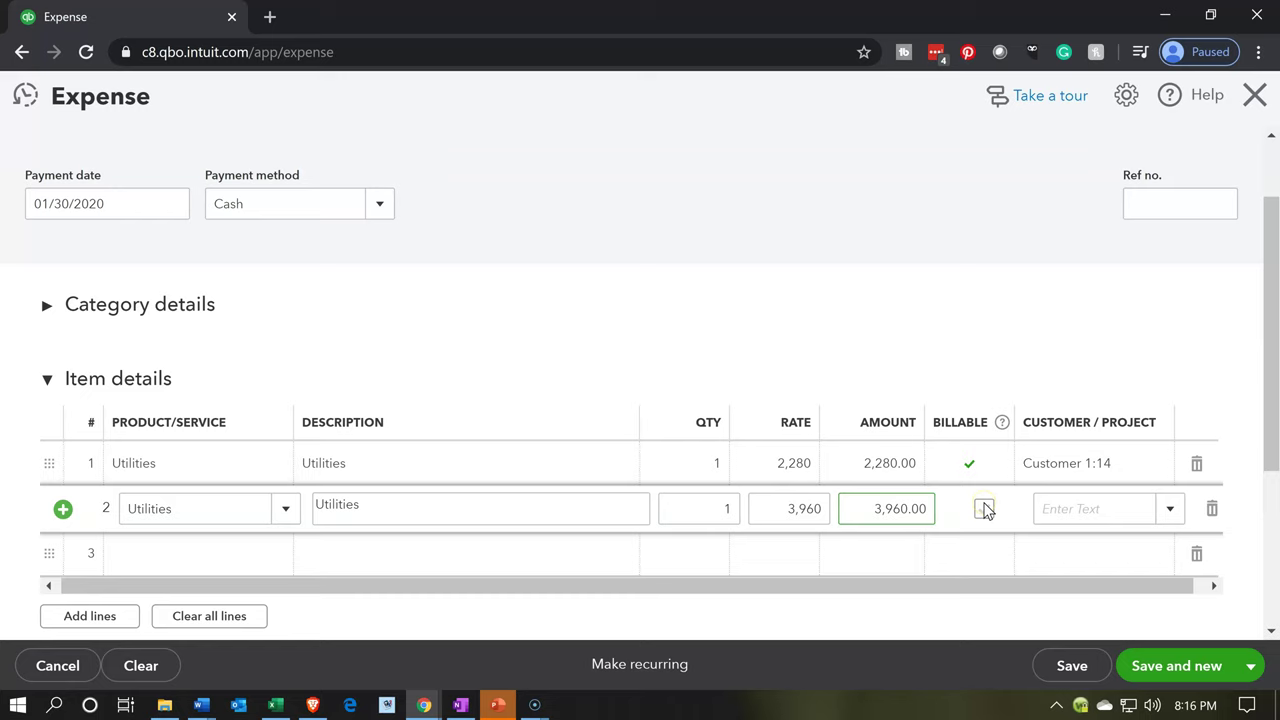
{"action": "type", "text": "15"}
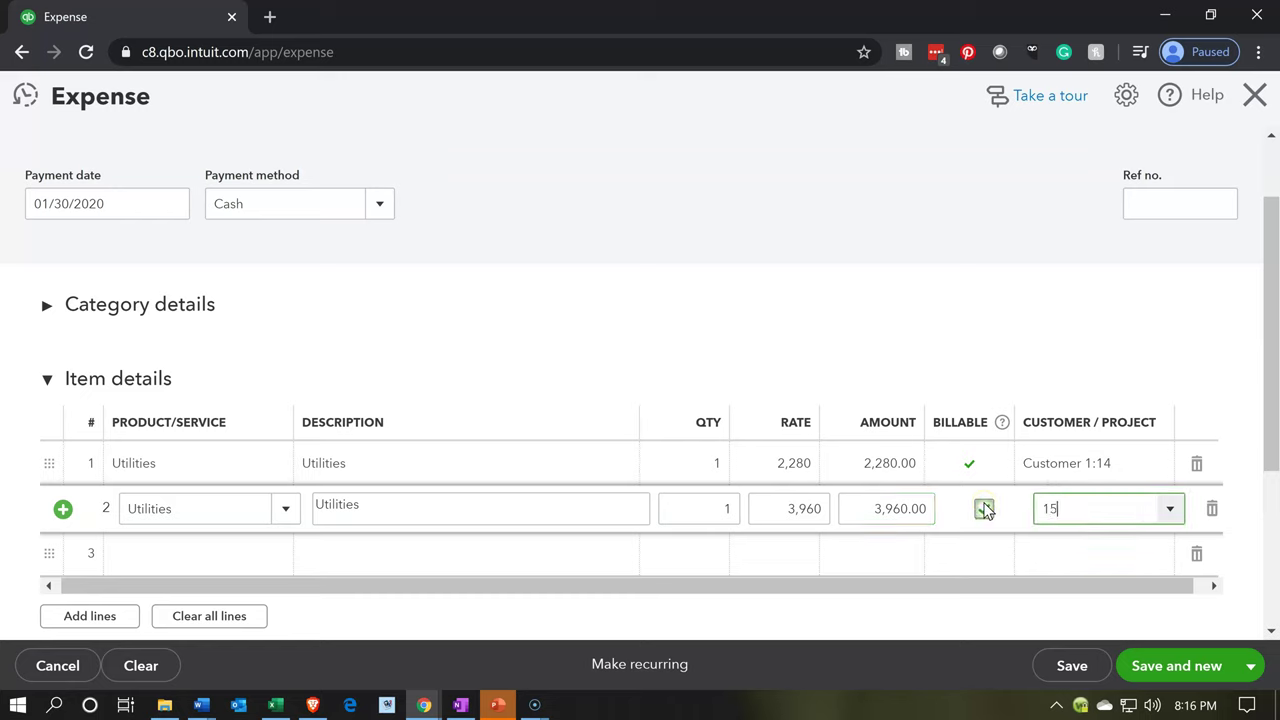
{"action": "key", "text": "Return"}
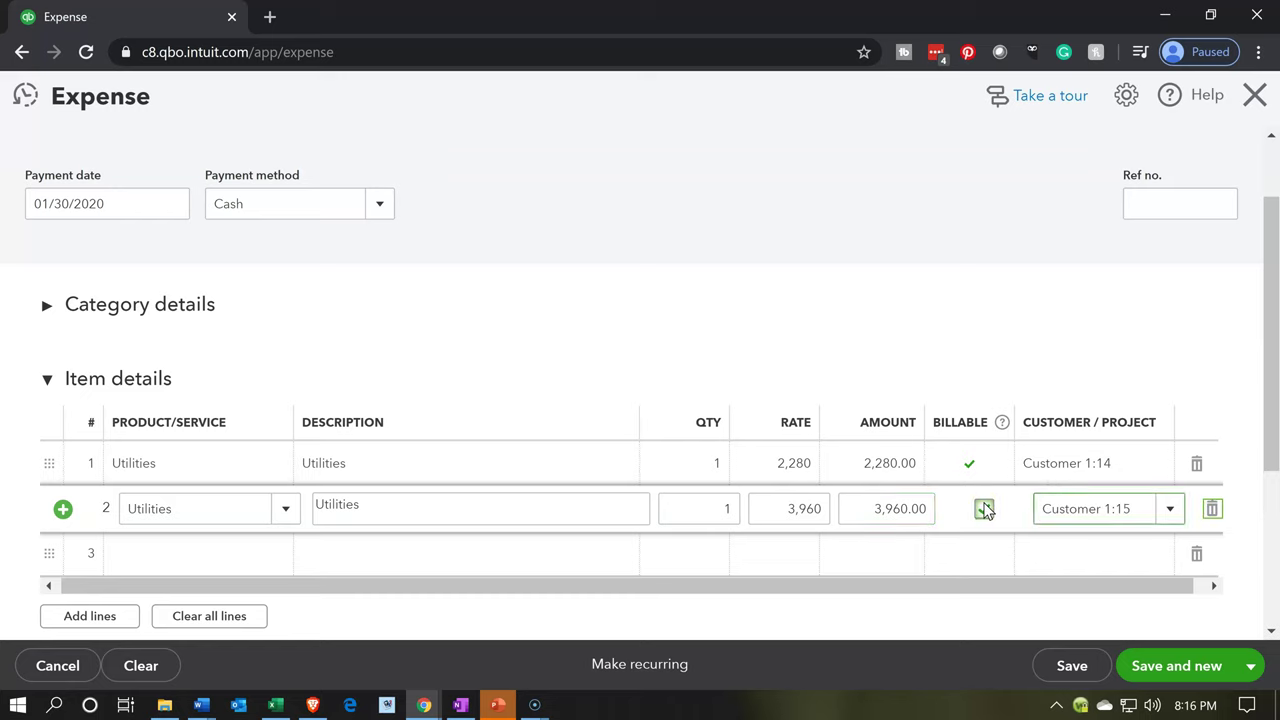
Step: Add a third Utilities line with a rate of 5,760, mark it billable and assign it to project 16 of Customer 1
{"action": "key", "text": "Tab"}
{"action": "type", "text": "Util"}
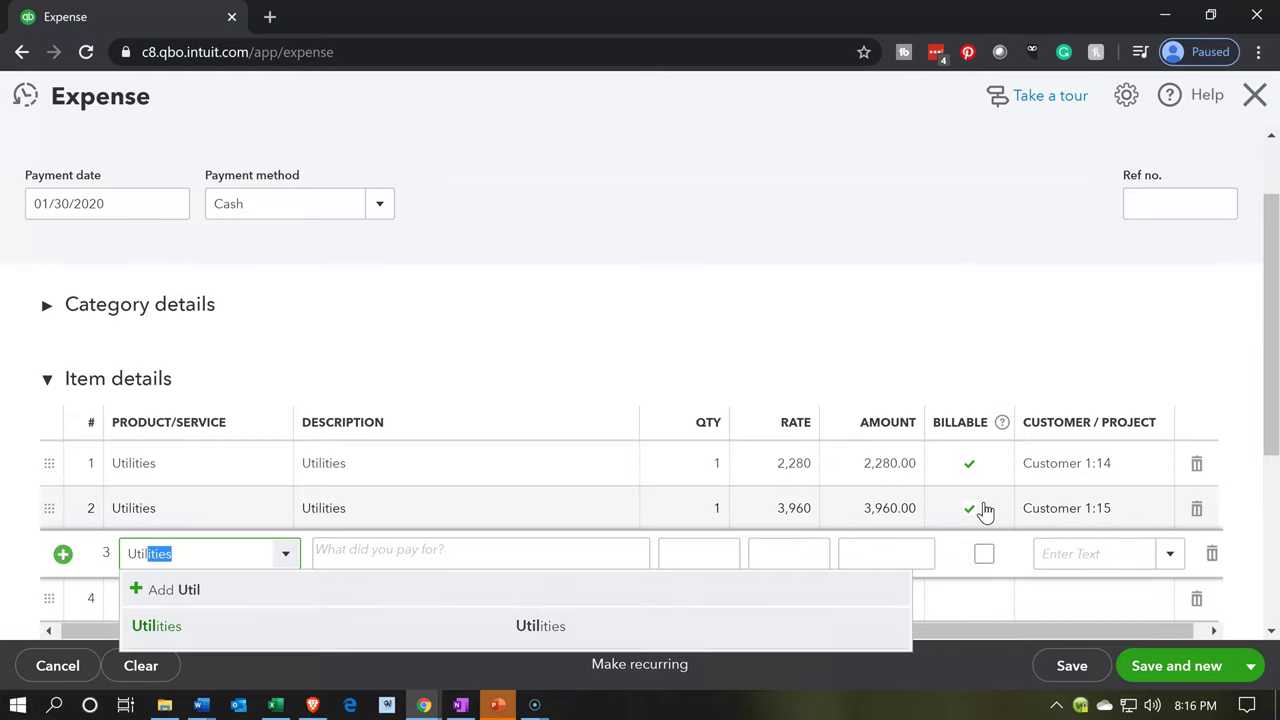
{"action": "key", "text": "Tab"}
{"action": "key", "text": "Tab"}
{"action": "key", "text": "Tab"}
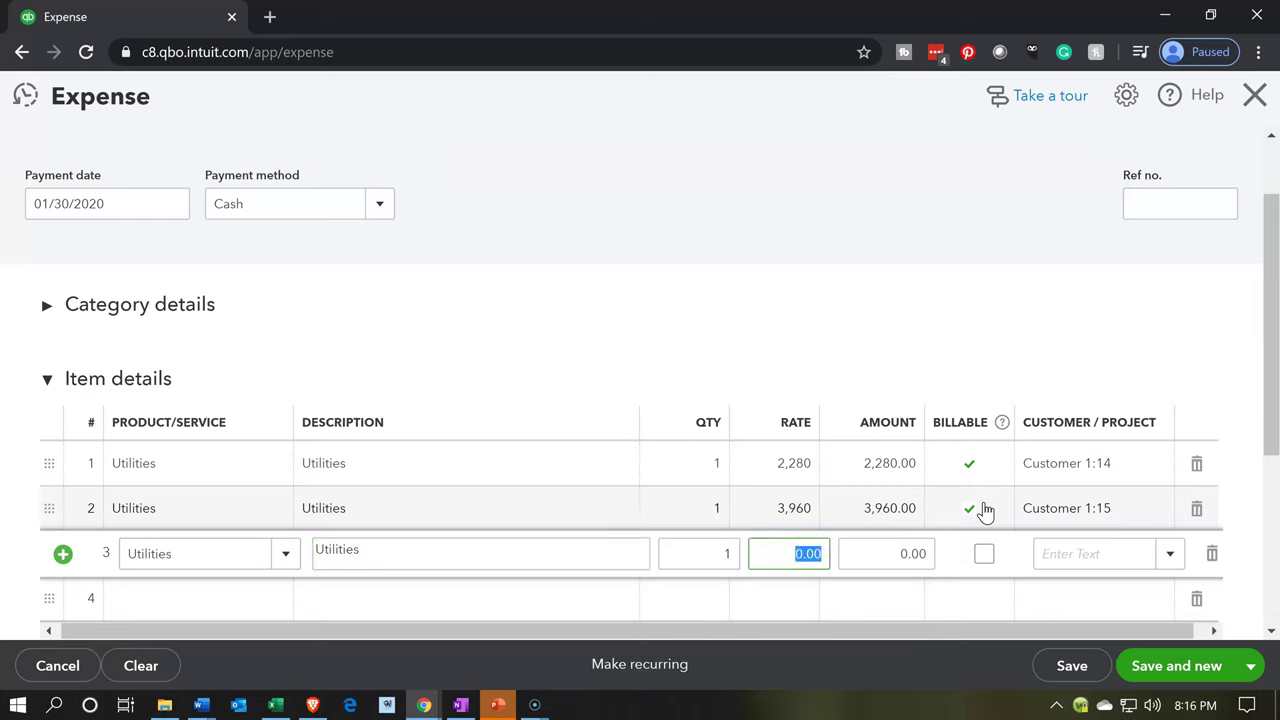
{"action": "type", "text": "5760"}
{"action": "key", "text": "Tab"}
{"action": "left_click", "coordinate": [983, 555]}
{"action": "key", "text": "Tab"}
{"action": "type", "text": "16"}
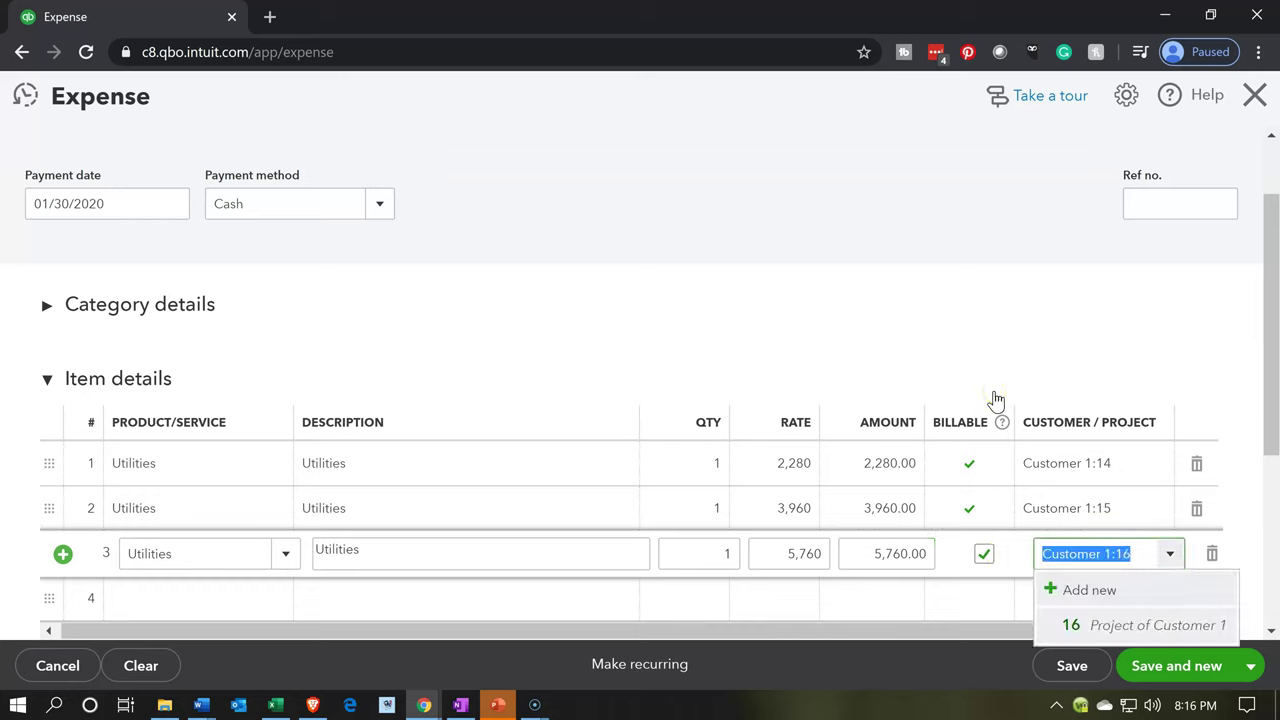
{"action": "key", "text": "Tab"}
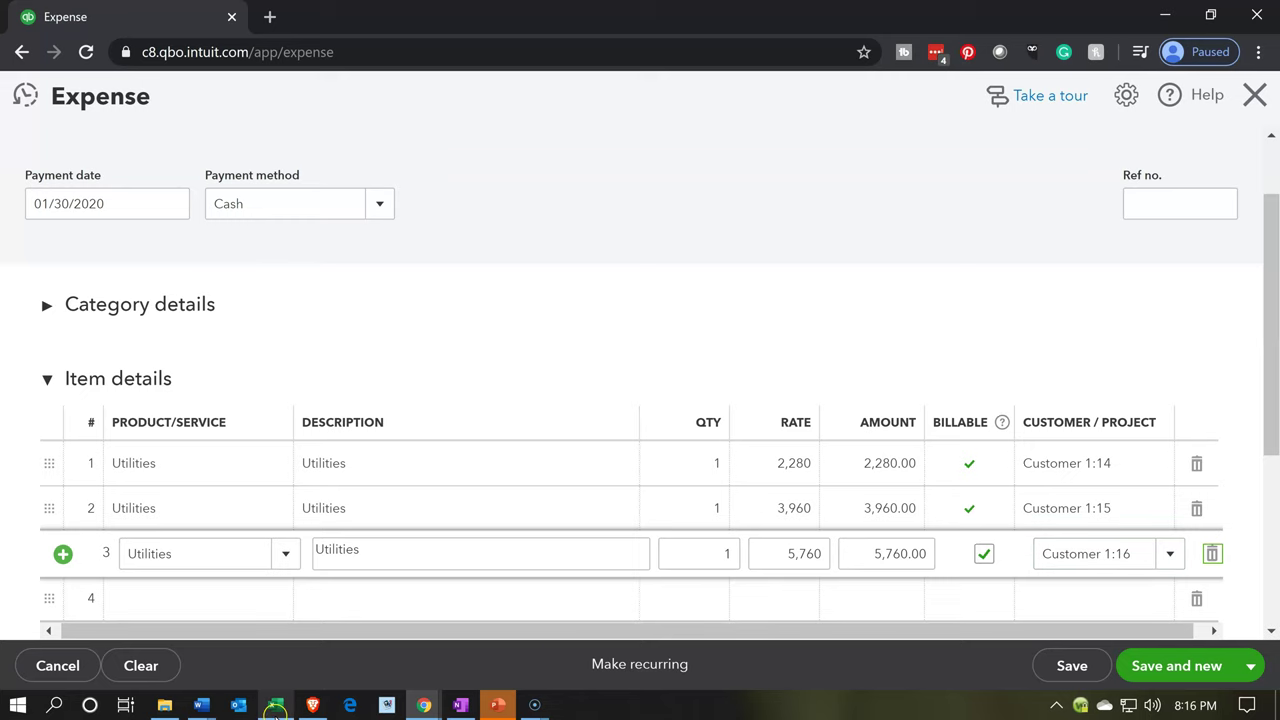
Step: Switch to the Excel worksheet and fill the three selected utilities overhead cells, T11, Z11 and T24, with yellow
{"action": "left_click", "coordinate": [276, 704]}
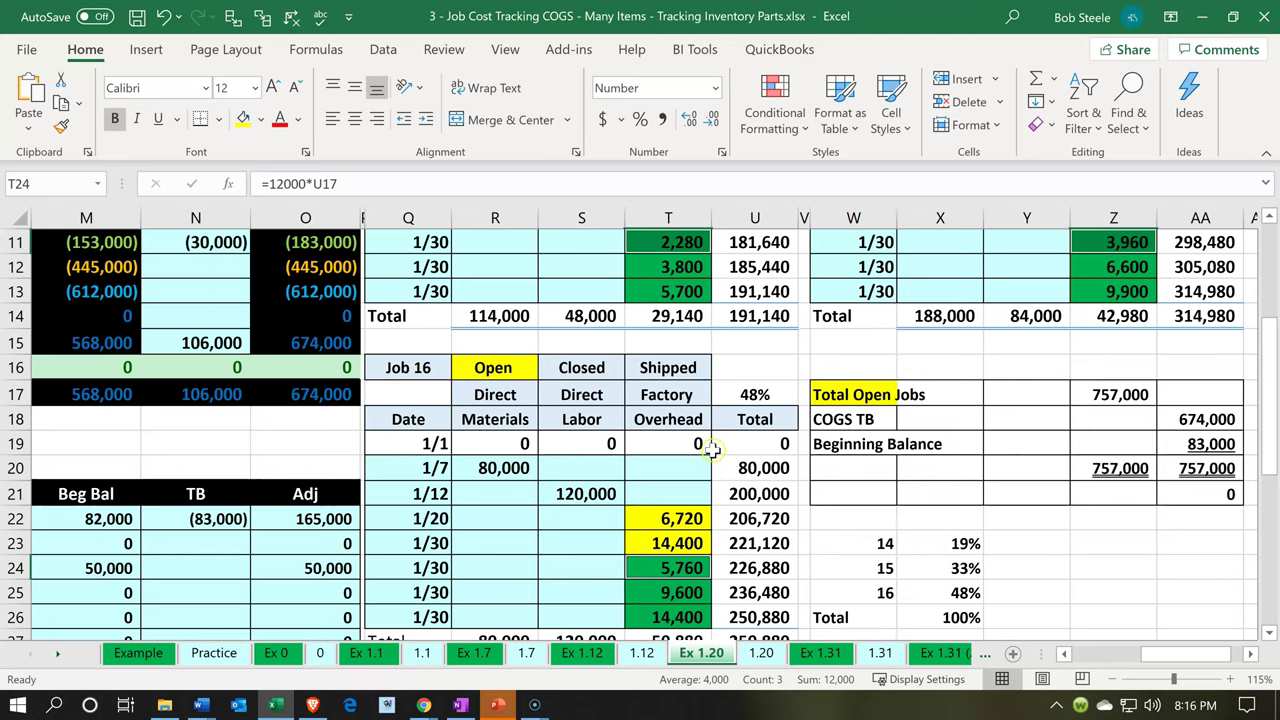
{"action": "right_click", "coordinate": [674, 246]}
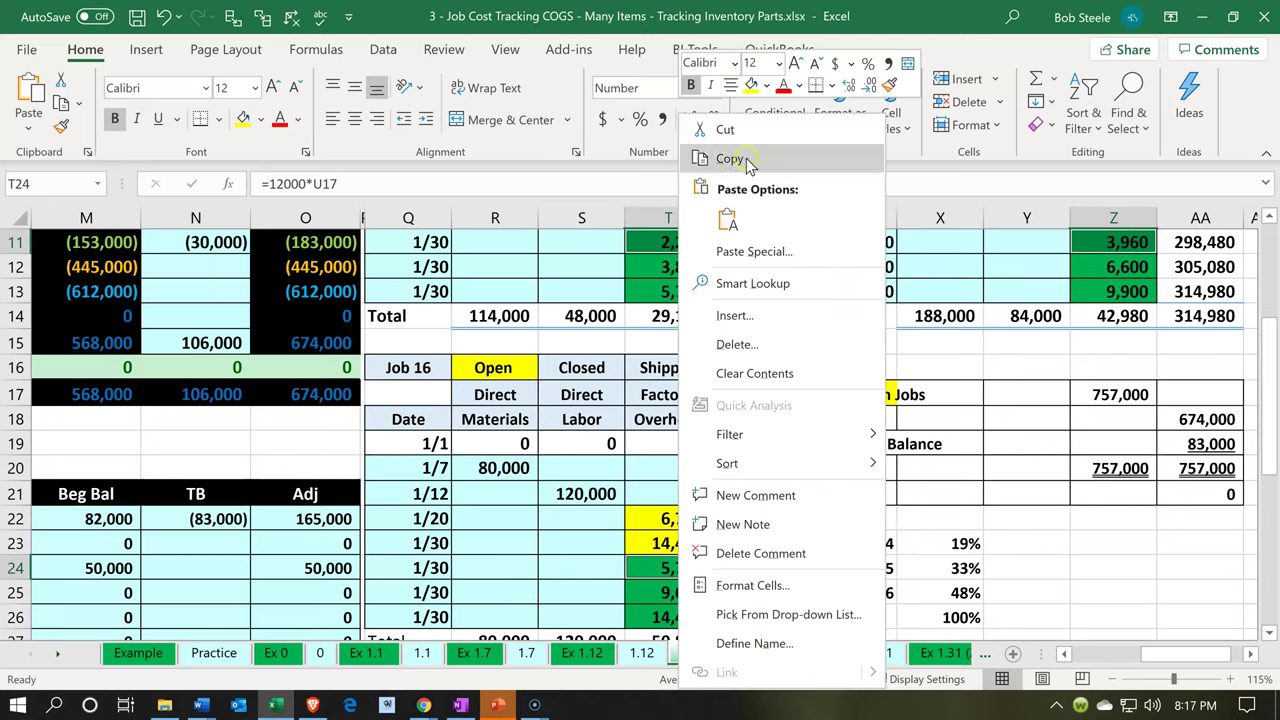
{"action": "left_click", "coordinate": [751, 86]}
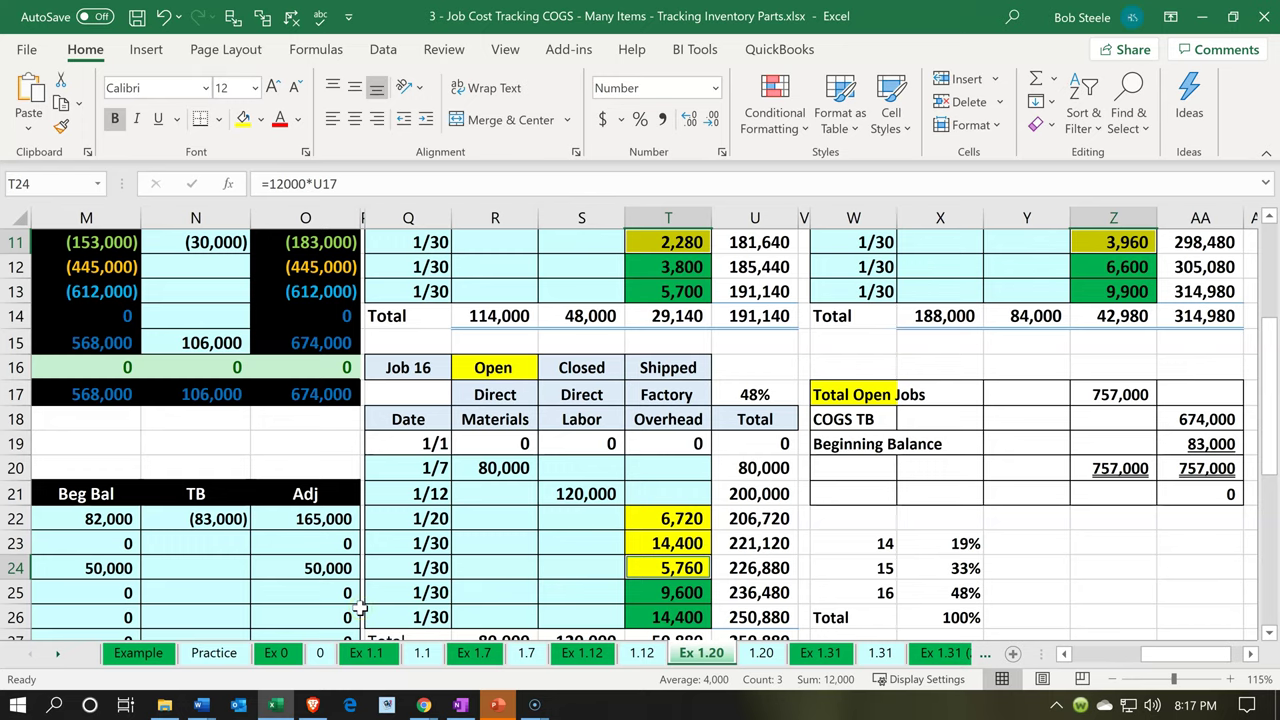
Step: Return to QuickBooks, check the expense's total and job lines, then save it and start a new expense
{"action": "left_click", "coordinate": [276, 704]}
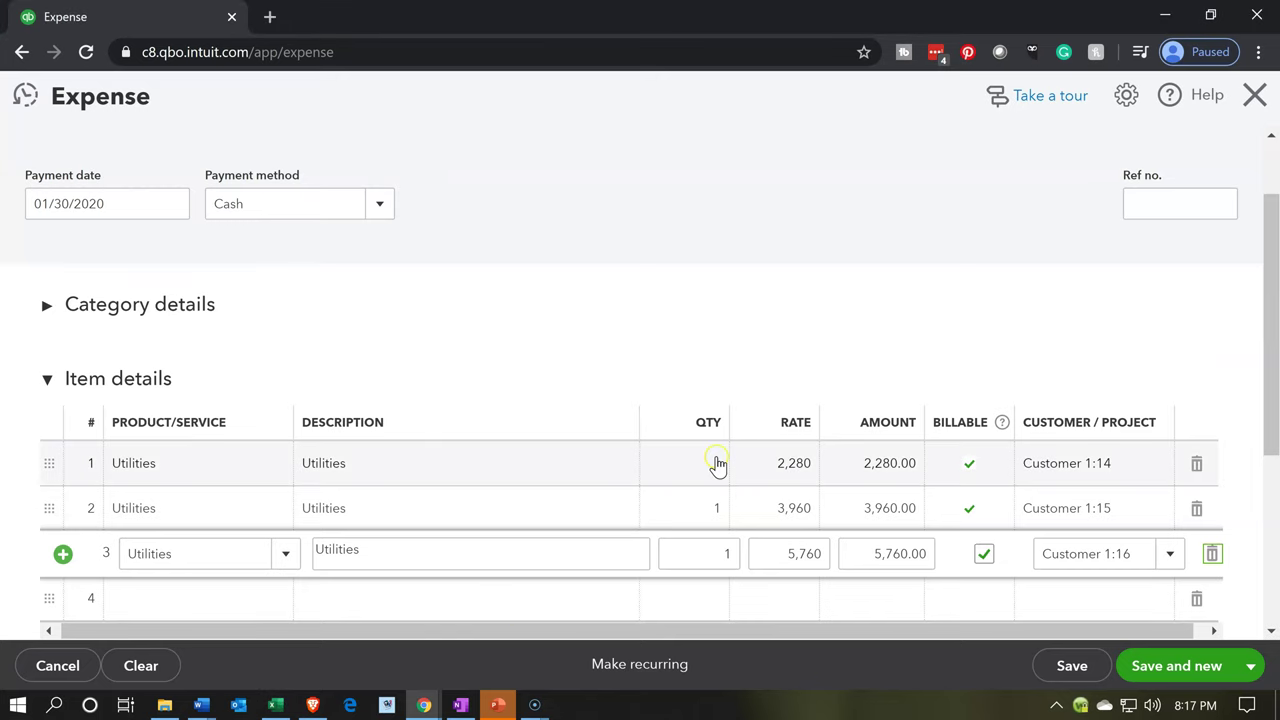
{"action": "scroll", "coordinate": [717, 460], "scroll_direction": "up", "scroll_amount": 1}
{"action": "scroll", "coordinate": [843, 378], "scroll_direction": "up", "scroll_amount": 1}
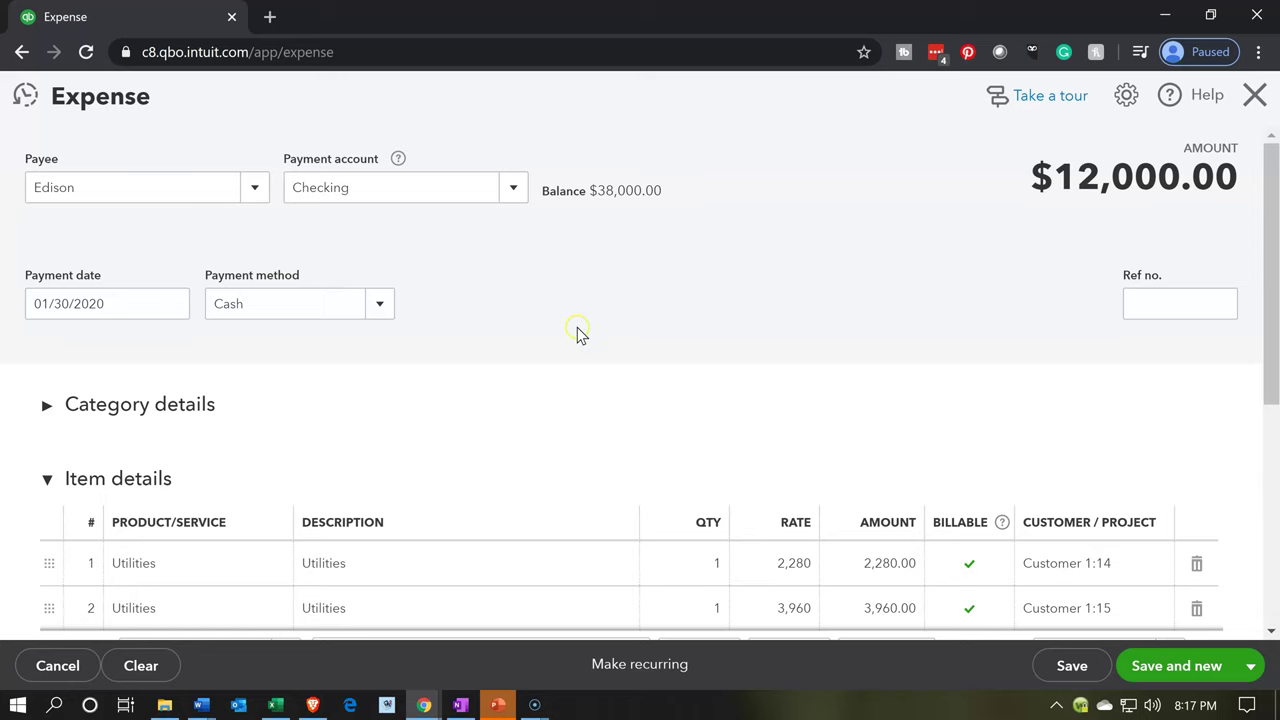
{"action": "scroll", "coordinate": [577, 333], "scroll_direction": "down", "scroll_amount": 1}
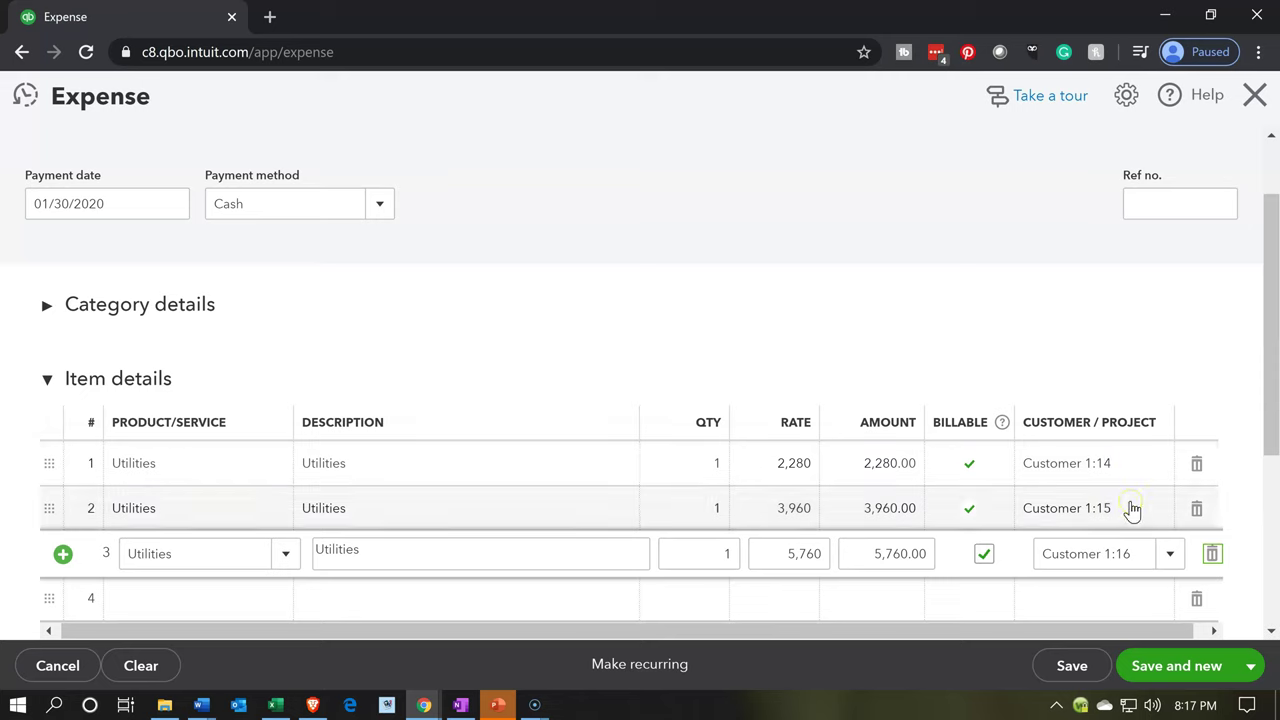
{"action": "left_click", "coordinate": [1186, 668]}
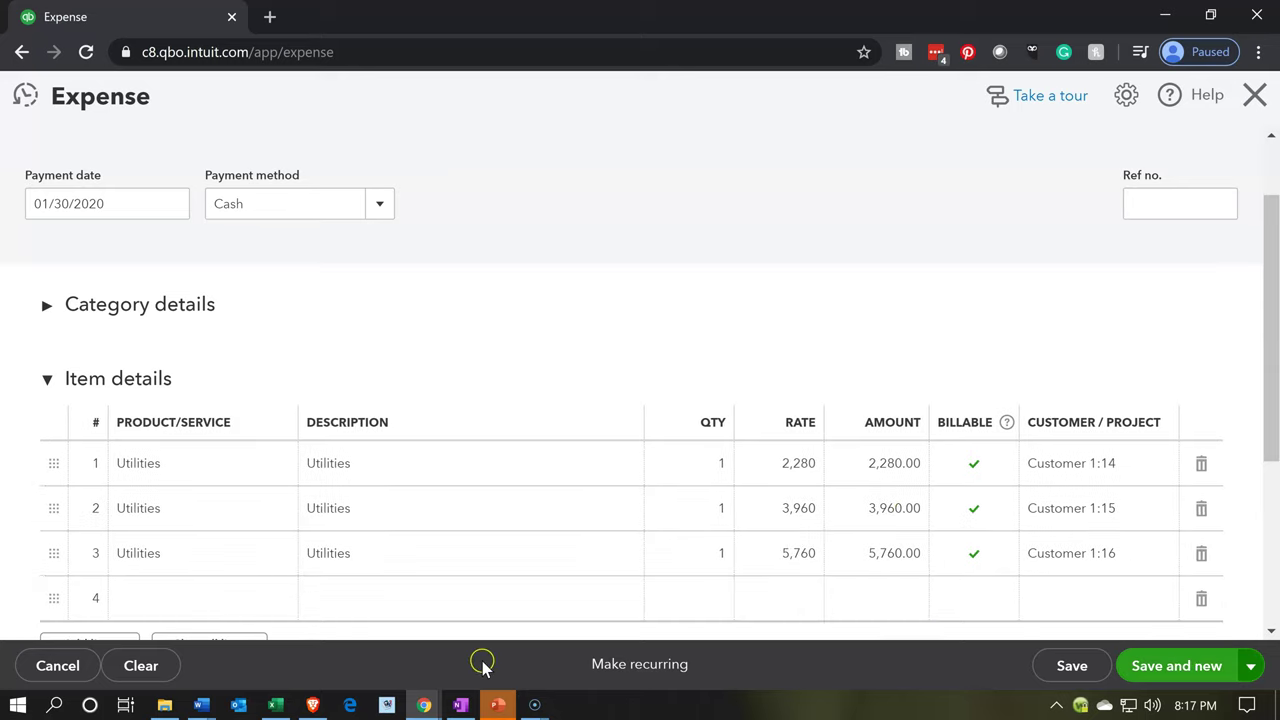
Step: Switch to the Excel worksheet and review the 1/30 amounts applied to factory overhead in the transaction list
{"action": "left_click", "coordinate": [276, 705]}
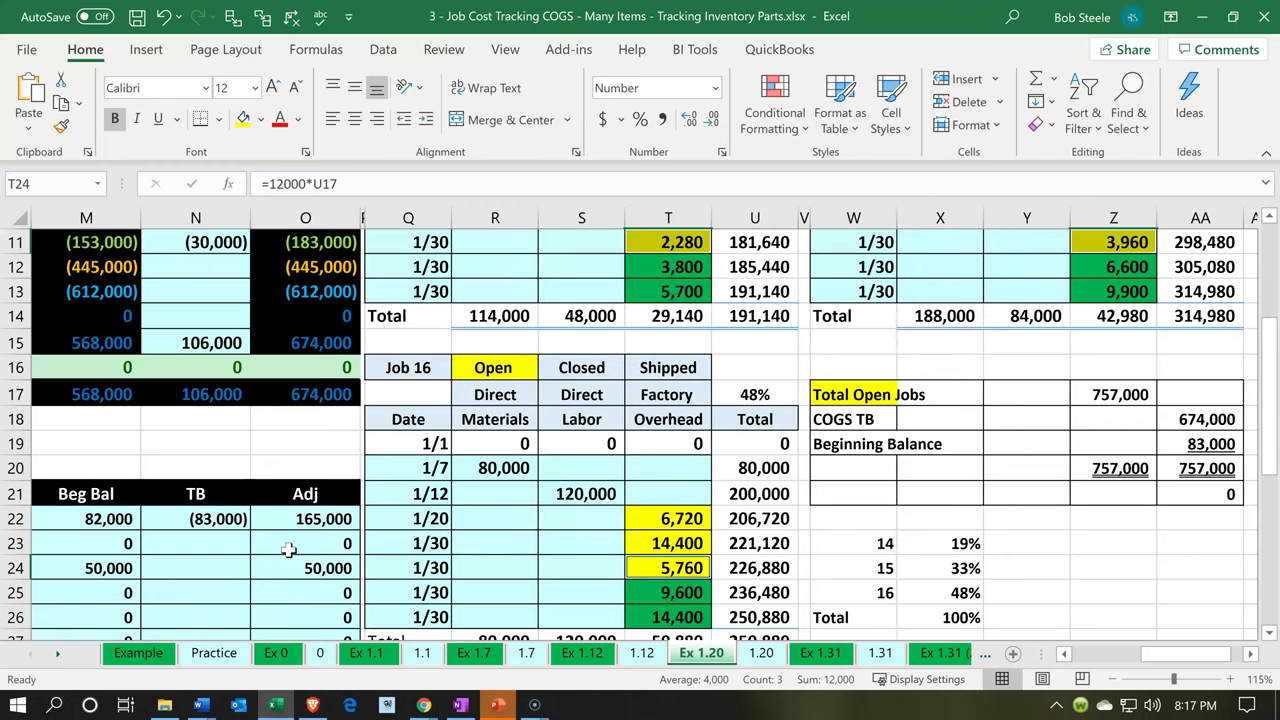
{"action": "left_click", "coordinate": [288, 549]}
{"action": "key", "text": "Left"}
{"action": "key", "text": "Left"}
{"action": "key", "text": "Left"}
{"action": "key", "text": "Left"}
{"action": "key", "text": "Left"}
{"action": "key", "text": "Left"}
{"action": "key", "text": "Left"}
{"action": "key", "text": "Left"}
{"action": "key", "text": "Left"}
{"action": "key", "text": "Left"}
{"action": "key", "text": "Left"}
{"action": "key", "text": "Left"}
{"action": "key", "text": "Left"}
{"action": "key", "text": "Left"}
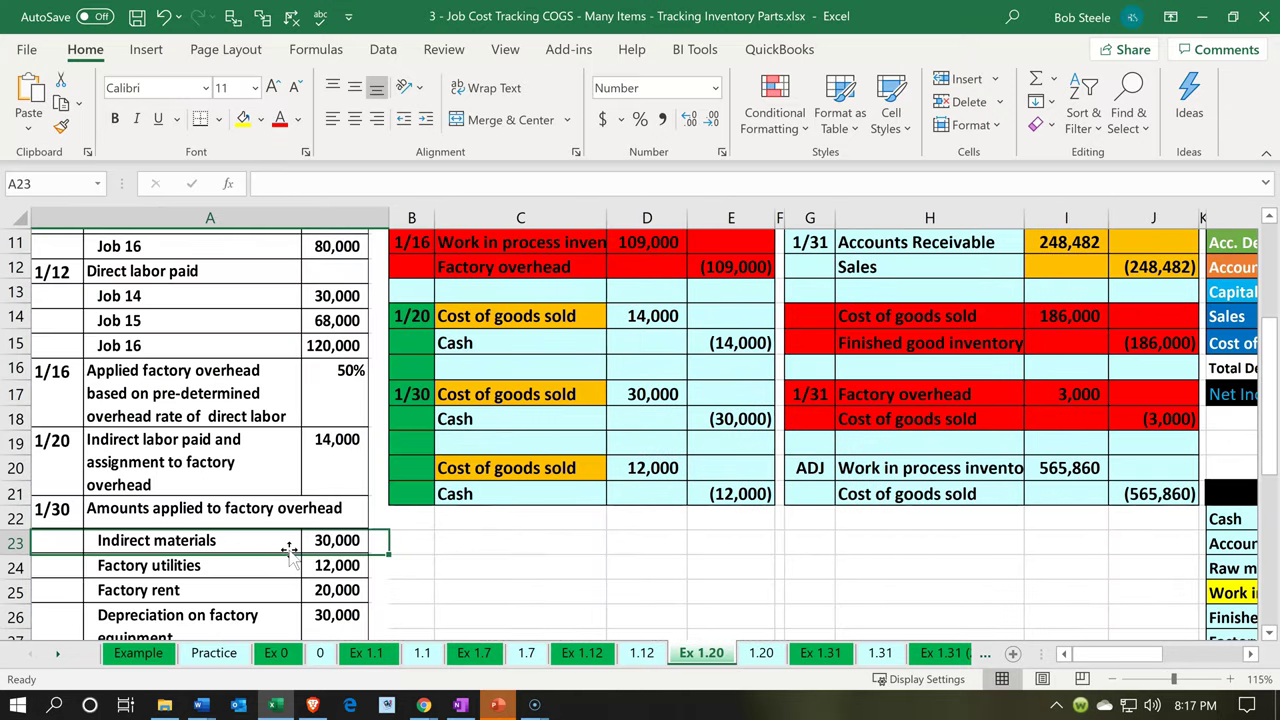
{"action": "scroll", "coordinate": [288, 549], "scroll_direction": "down", "scroll_amount": 1}
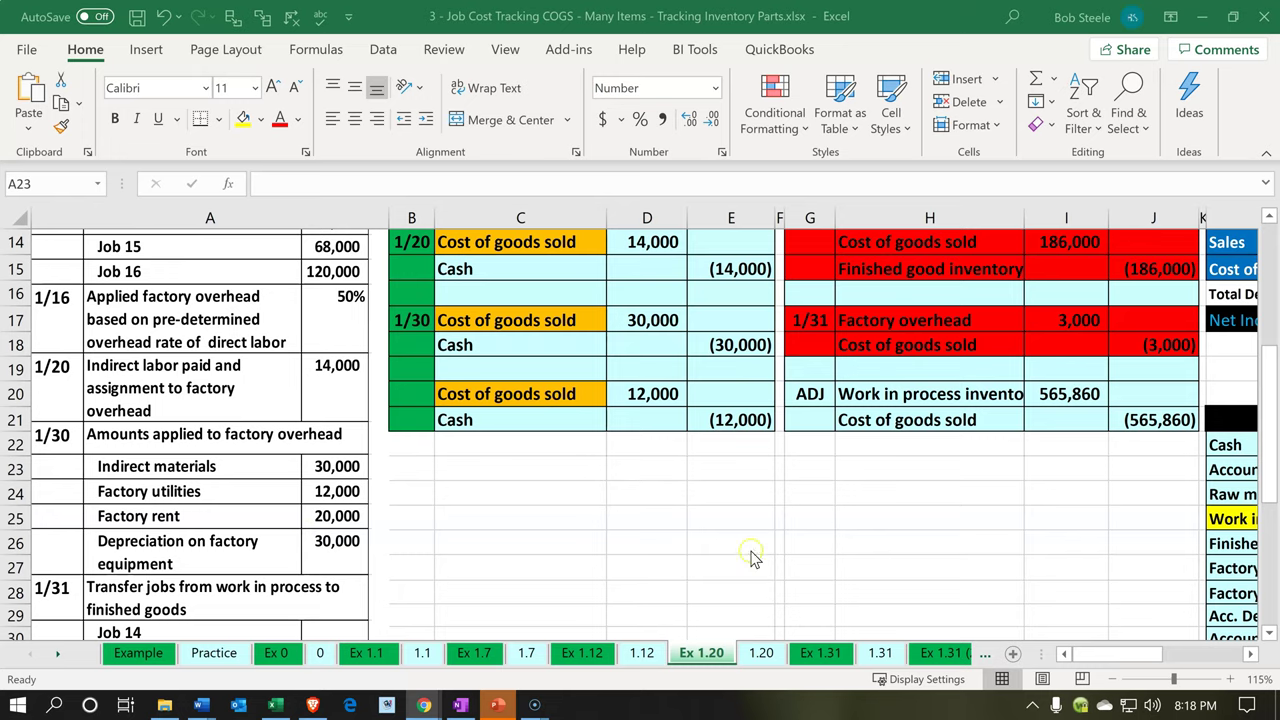
{"action": "scroll", "coordinate": [750, 540], "scroll_direction": "up", "scroll_amount": 5}
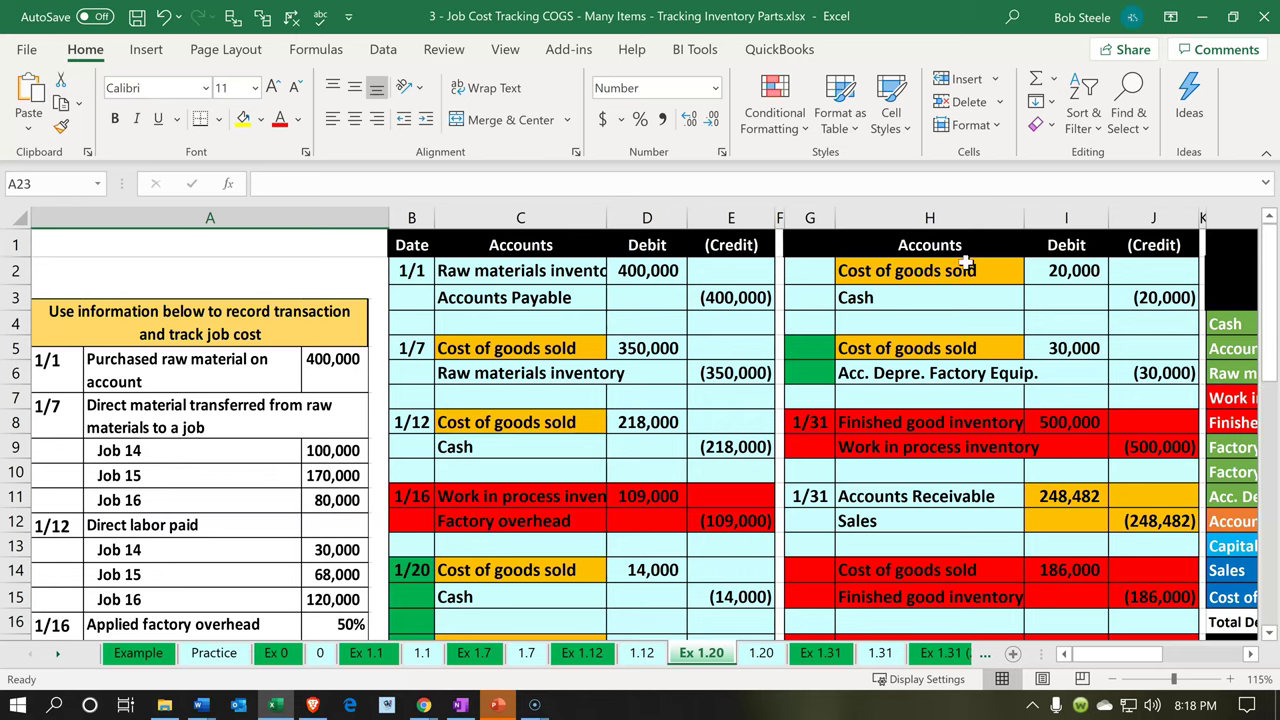
Step: Examine the factory rent journal entry to cost of goods sold and cash, along with the job cost records
{"action": "left_click", "coordinate": [965, 265]}
{"action": "key", "text": "Return"}
{"action": "key", "text": "Right"}
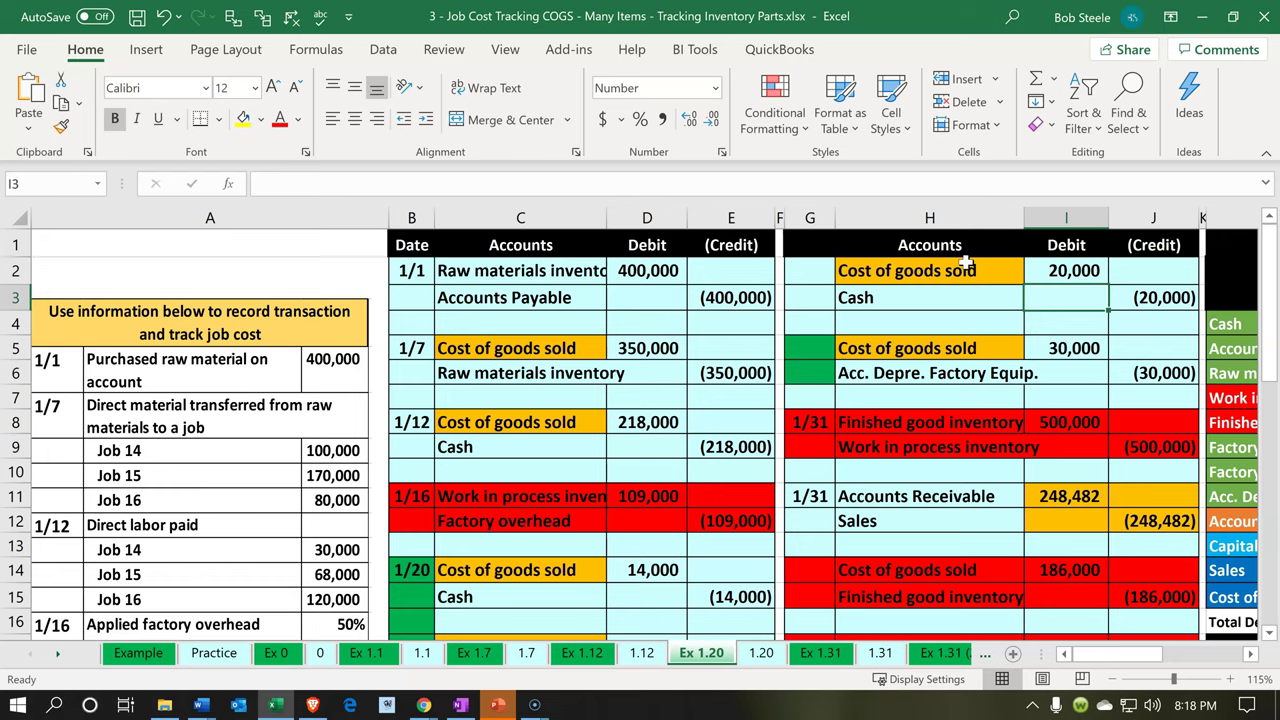
{"action": "key", "text": "Right"}
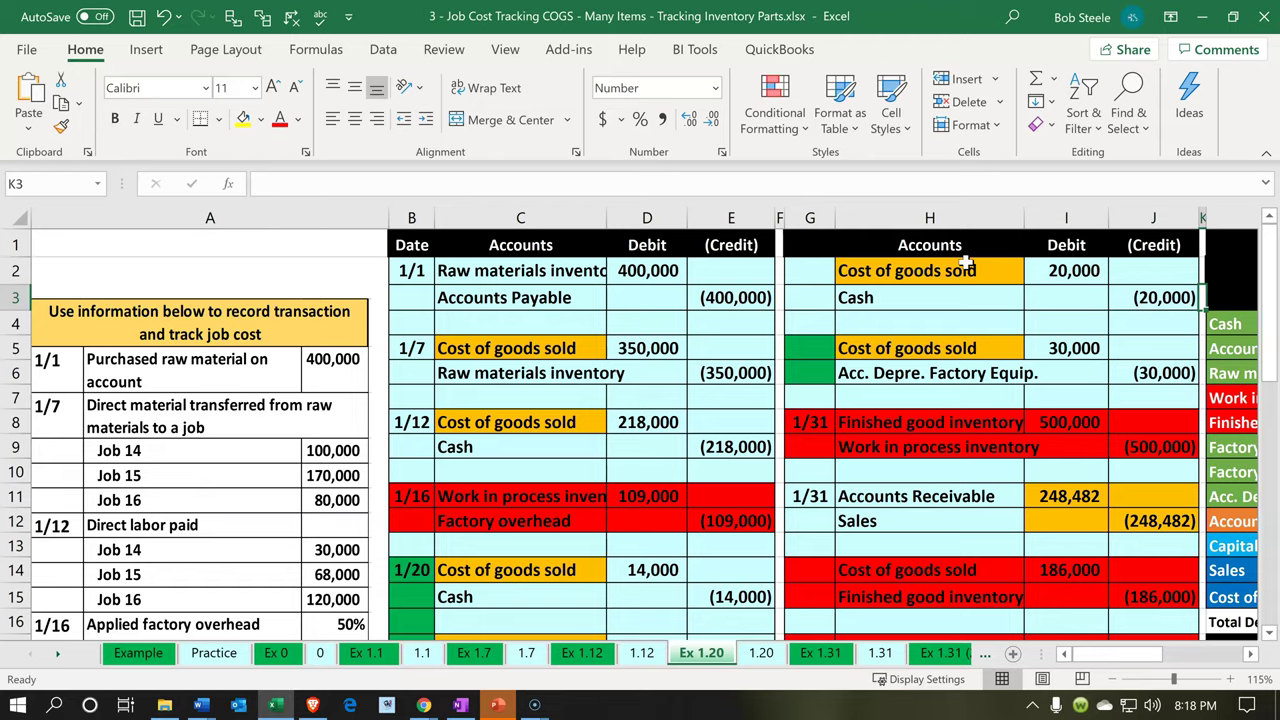
{"action": "key", "text": "Right"}
{"action": "key", "text": "Right"}
{"action": "key", "text": "Right"}
{"action": "key", "text": "Right"}
{"action": "key", "text": "Right"}
{"action": "key", "text": "Right"}
{"action": "key", "text": "Right"}
{"action": "key", "text": "Right"}
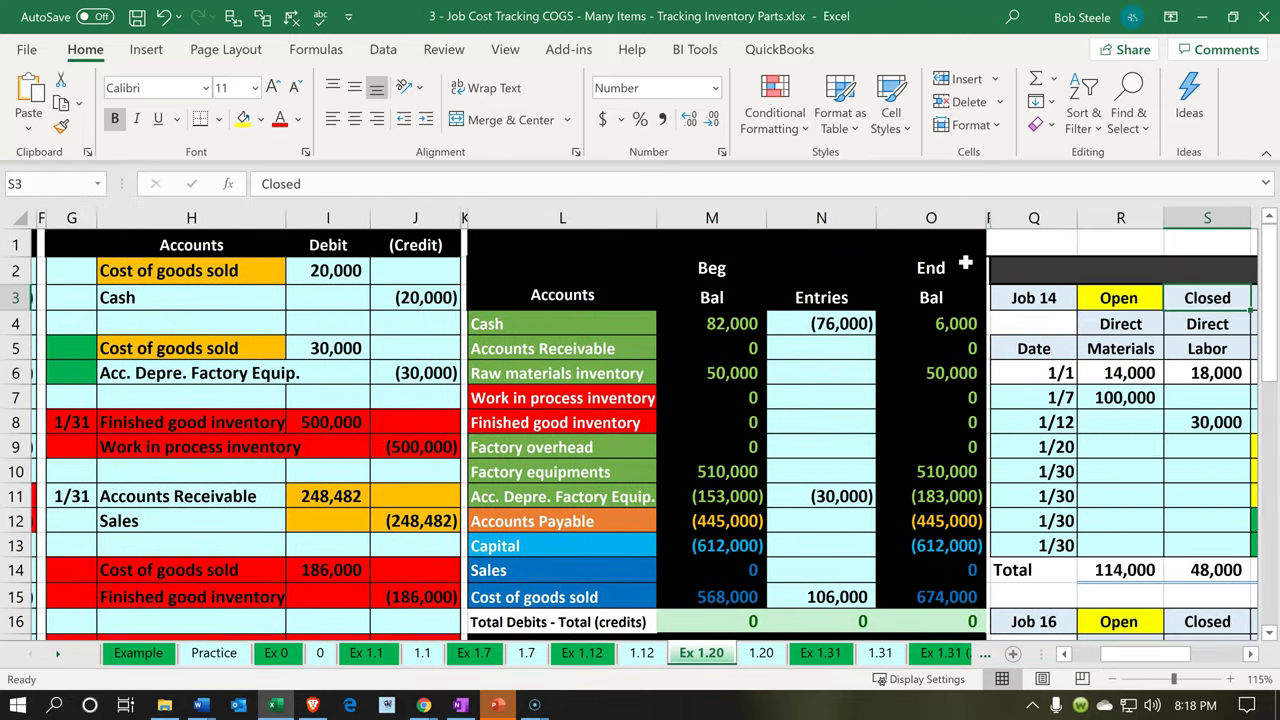
{"action": "key", "text": "Right"}
{"action": "key", "text": "Right"}
{"action": "key", "text": "Right"}
{"action": "key", "text": "Right"}
{"action": "key", "text": "Right"}
{"action": "key", "text": "Right"}
{"action": "key", "text": "Right"}
{"action": "key", "text": "Right"}
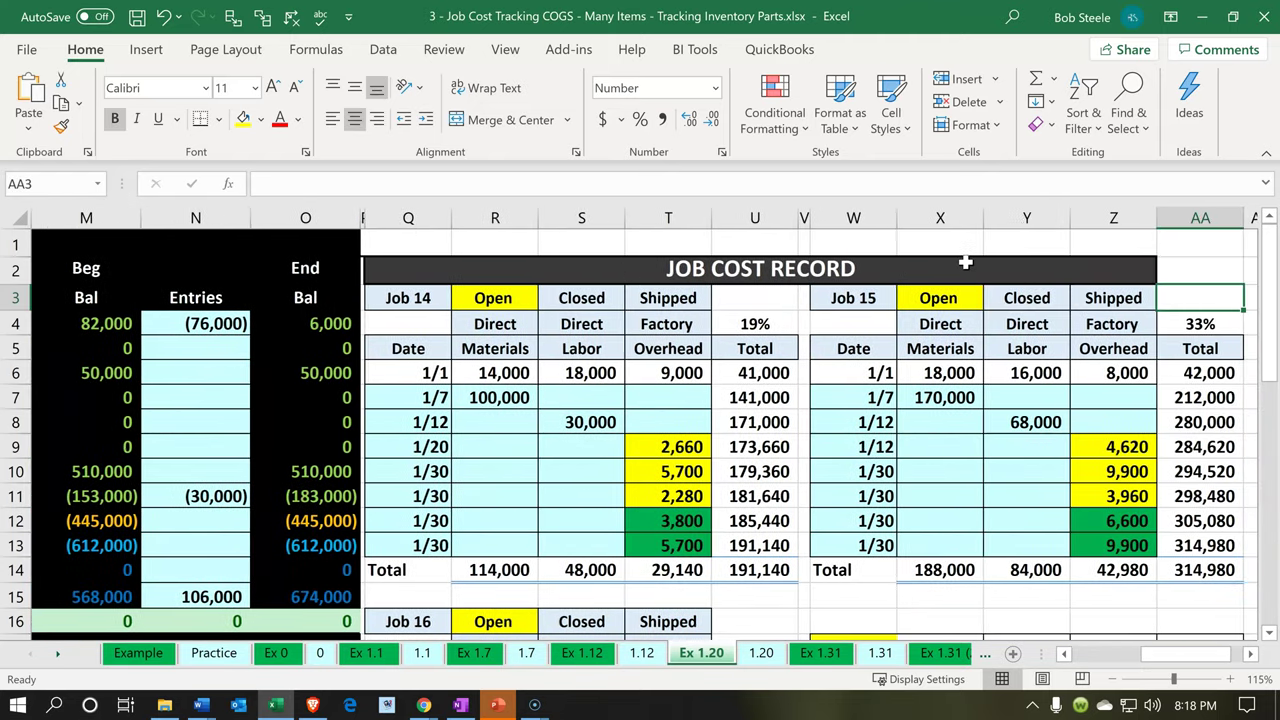
Step: Select the factory rent overhead amounts for jobs 14, 15 and 16 together, in cells T12, Z12 and T25
{"action": "left_click", "coordinate": [737, 302]}
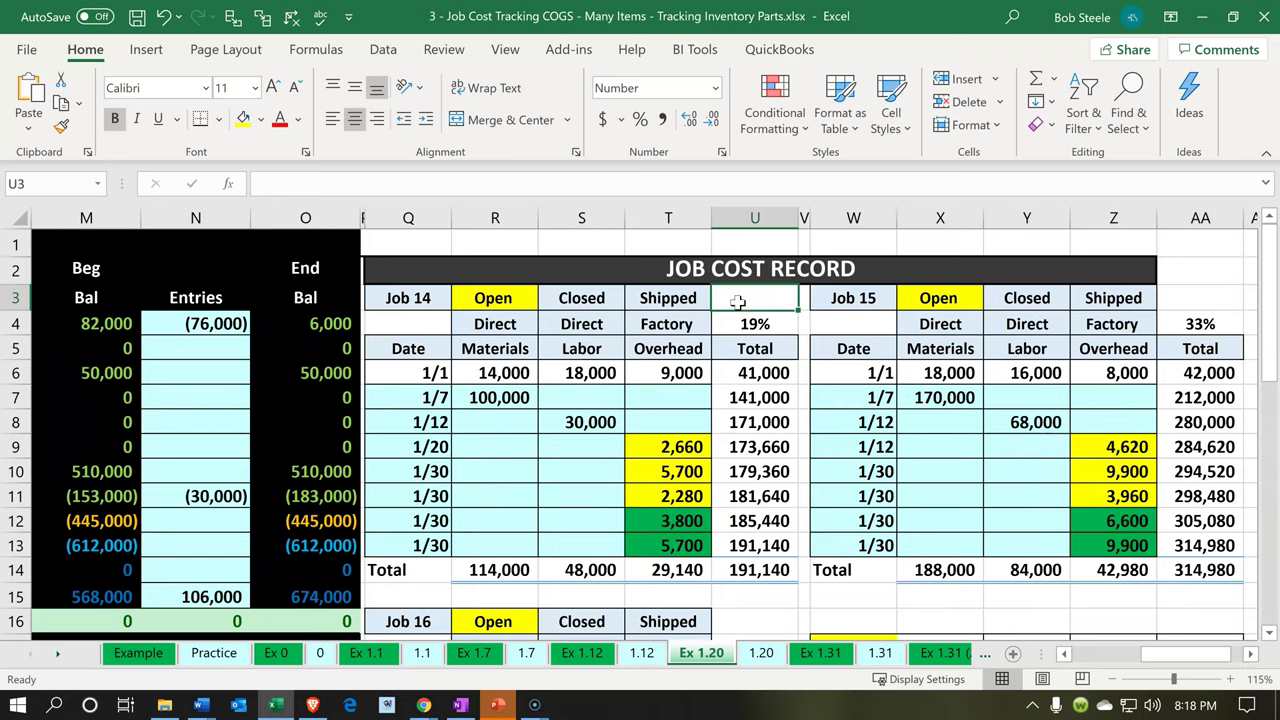
{"action": "scroll", "coordinate": [737, 308], "scroll_direction": "down", "scroll_amount": 2}
{"action": "scroll", "coordinate": [737, 308], "scroll_direction": "up", "scroll_amount": 2}
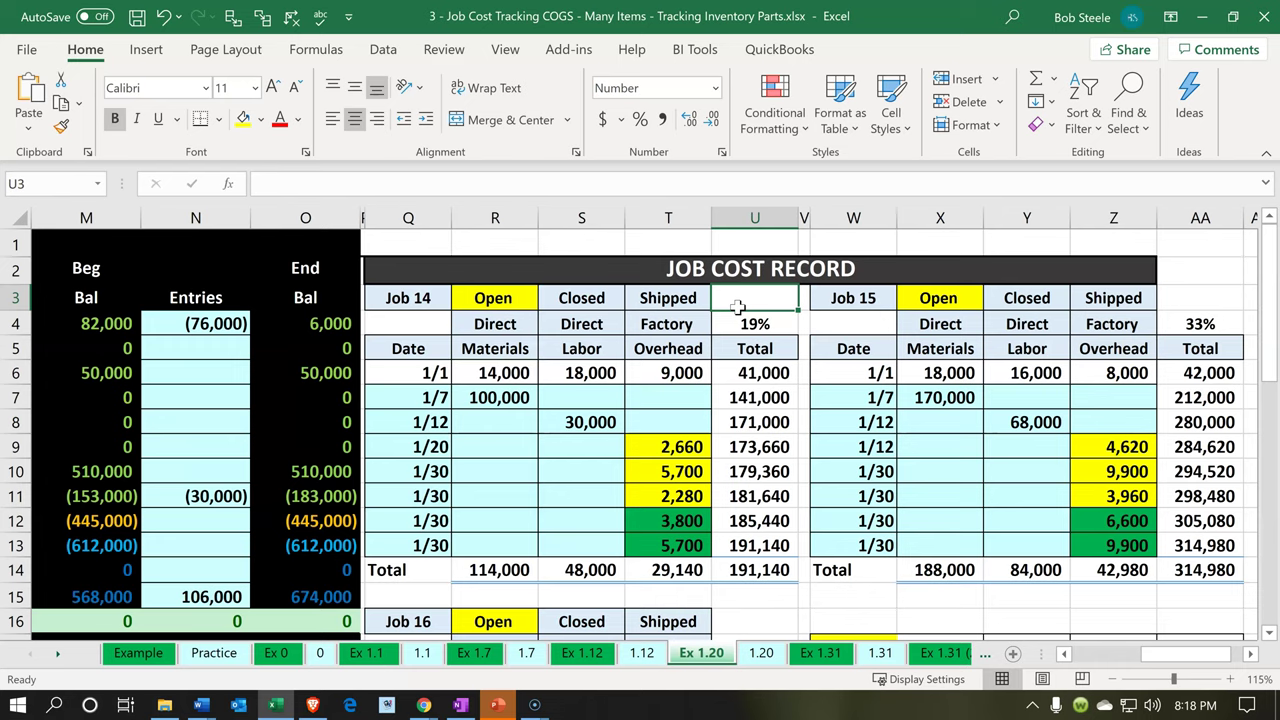
{"action": "left_click", "coordinate": [667, 516]}
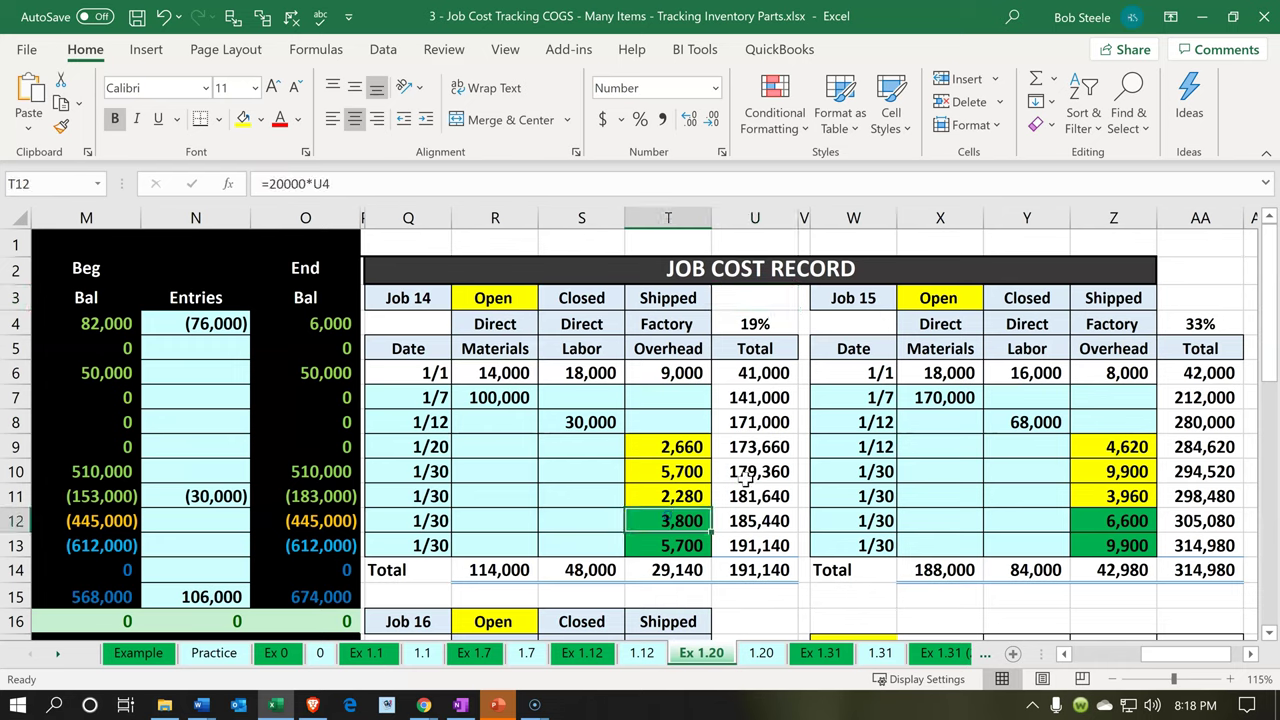
{"action": "left_click", "coordinate": [1108, 515], "text": "ctrl"}
{"action": "scroll", "coordinate": [900, 508], "scroll_direction": "down", "scroll_amount": 3}
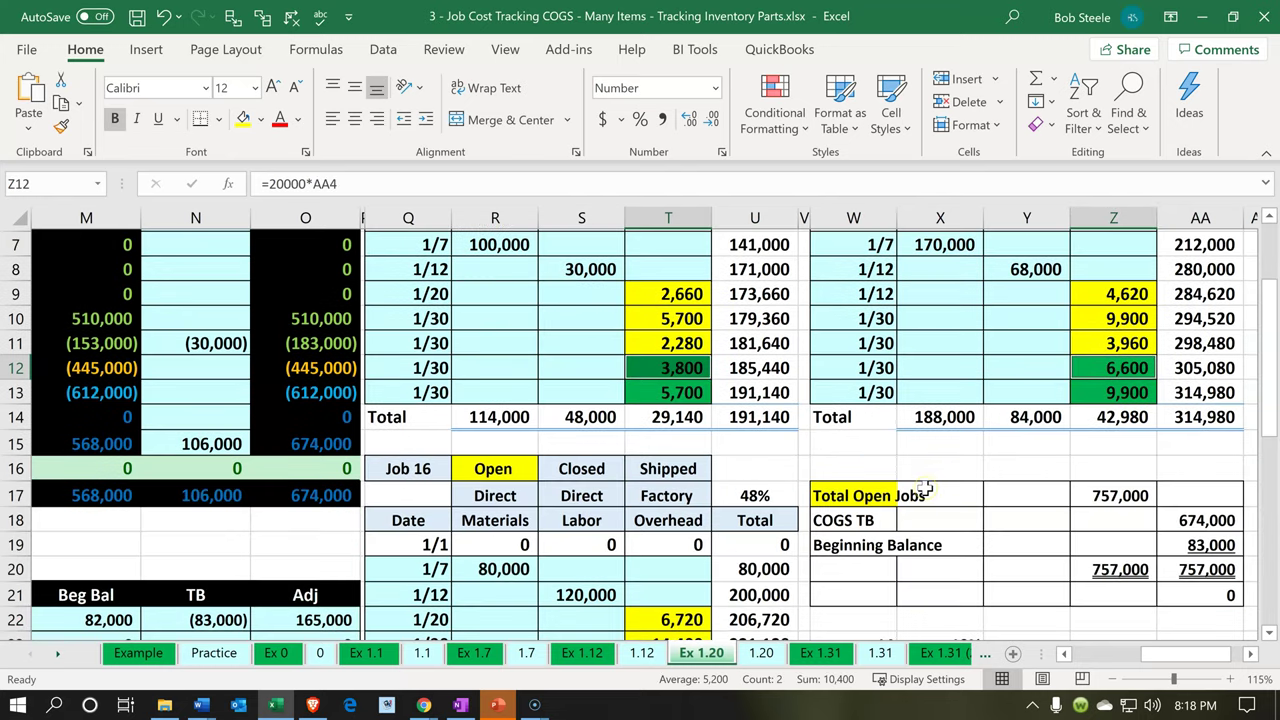
{"action": "scroll", "coordinate": [815, 552], "scroll_direction": "down", "scroll_amount": 1}
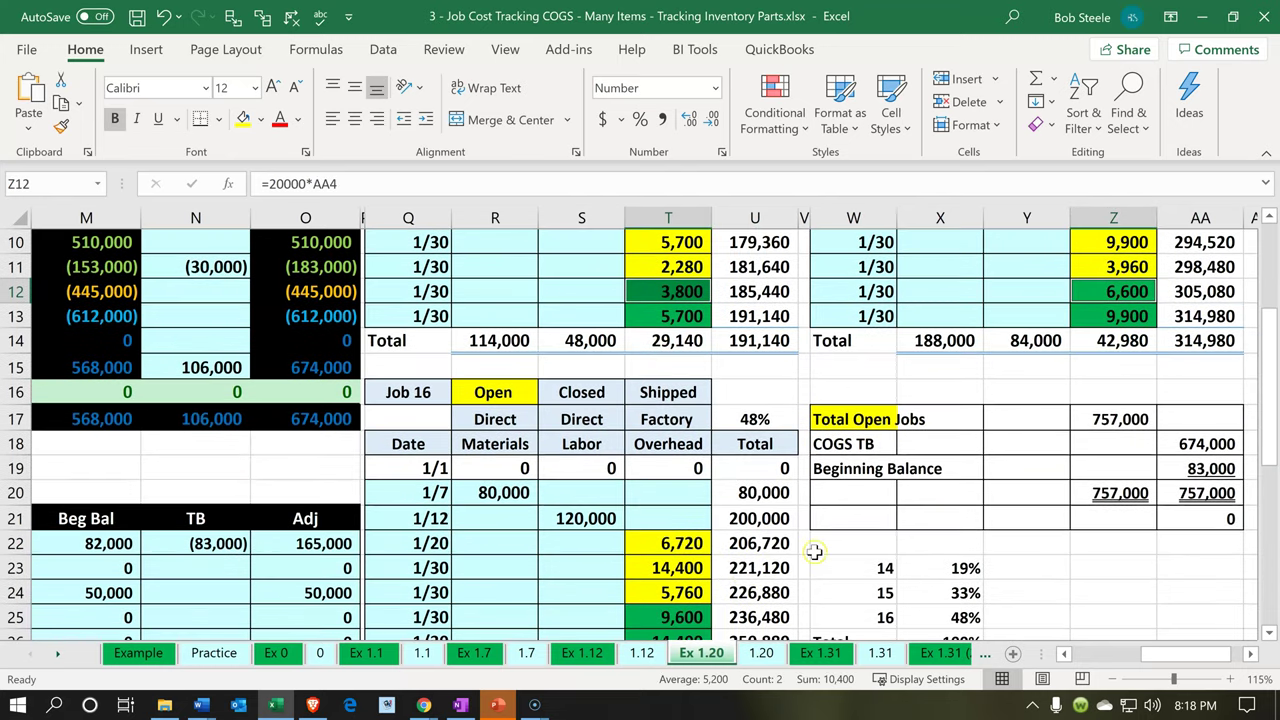
{"action": "left_click", "coordinate": [681, 617], "text": "ctrl"}
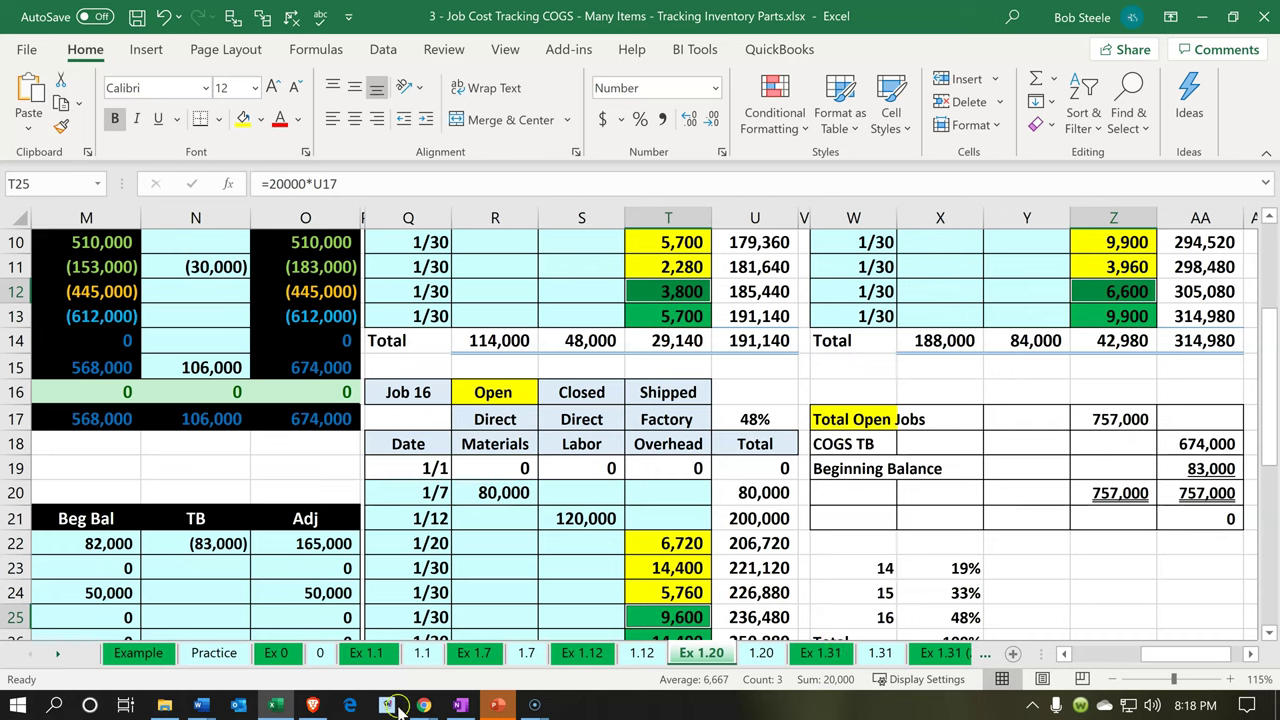
Step: Switch to the blank QuickBooks expense and add Rental Company as a new vendor for the payee
{"action": "left_click", "coordinate": [281, 706]}
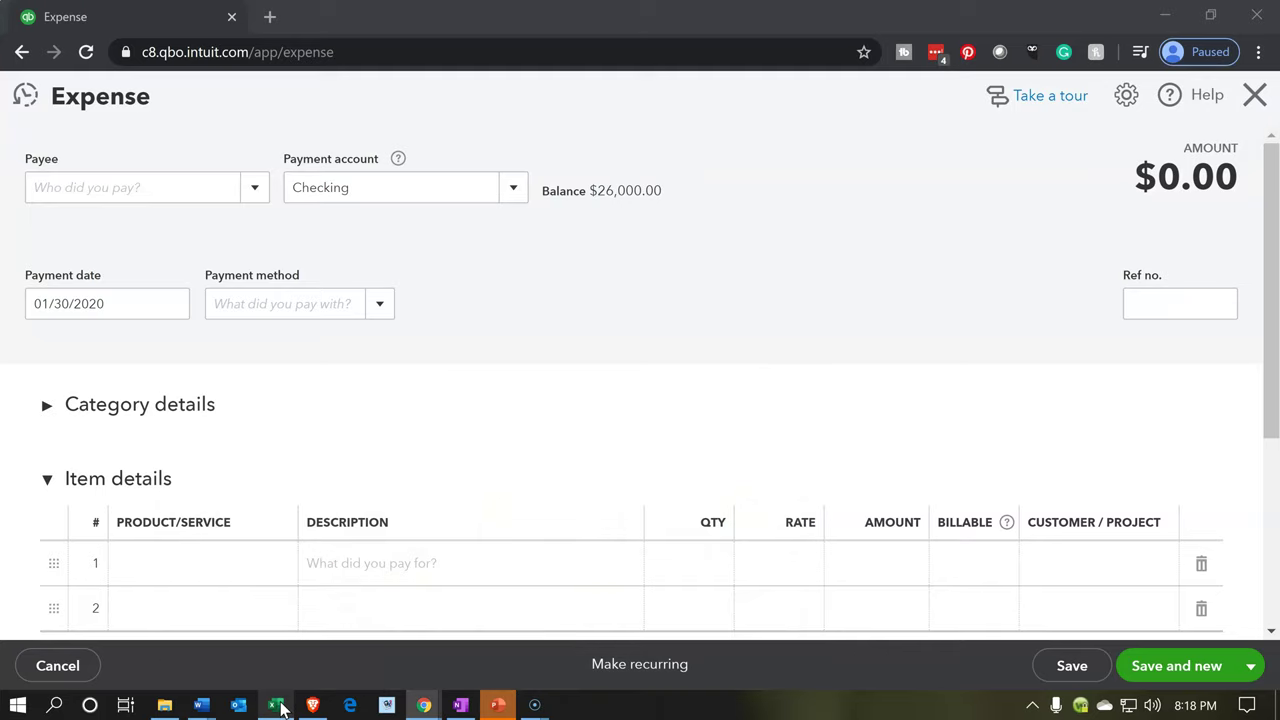
{"action": "left_click", "coordinate": [181, 183]}
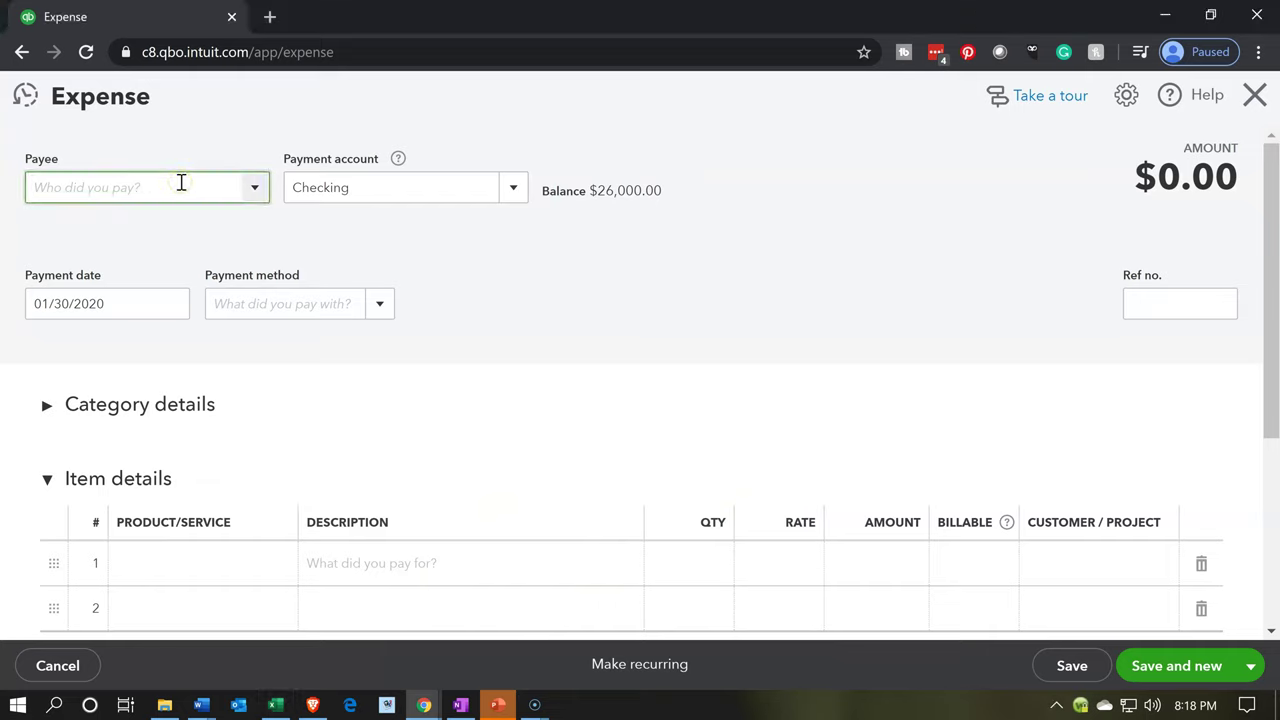
{"action": "type", "text": "Rental Company"}
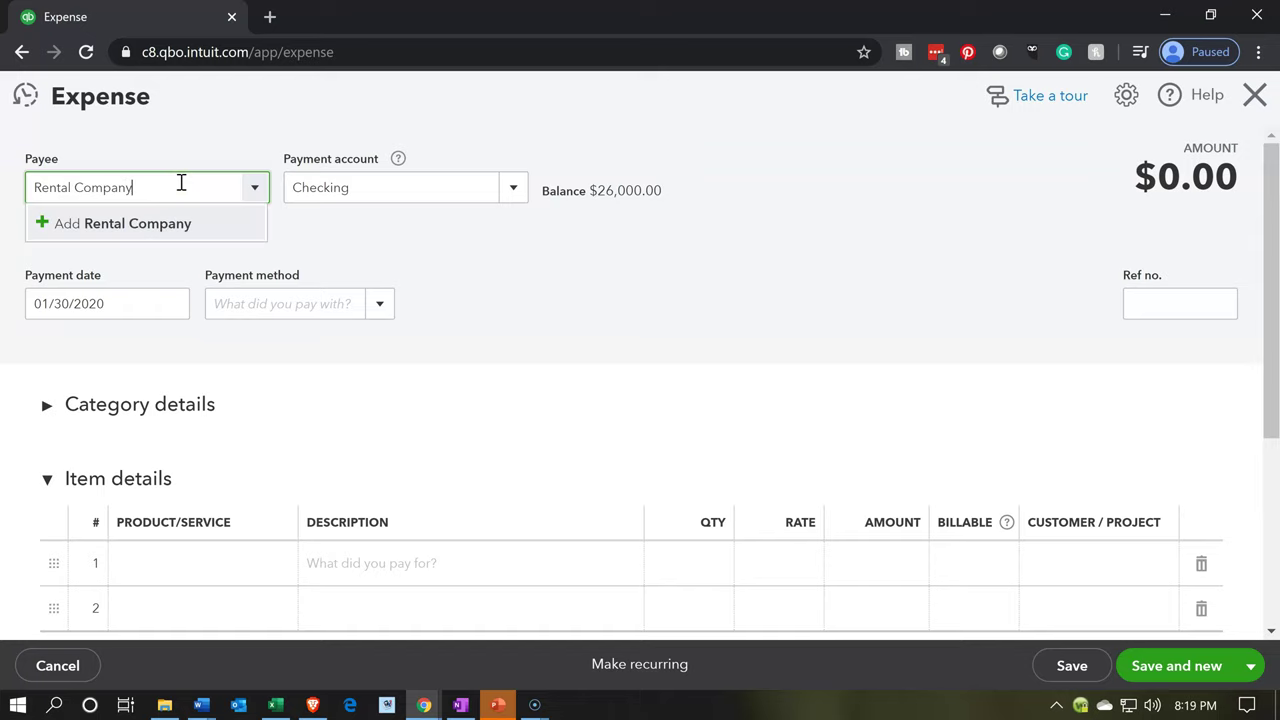
{"action": "key", "text": "Return"}
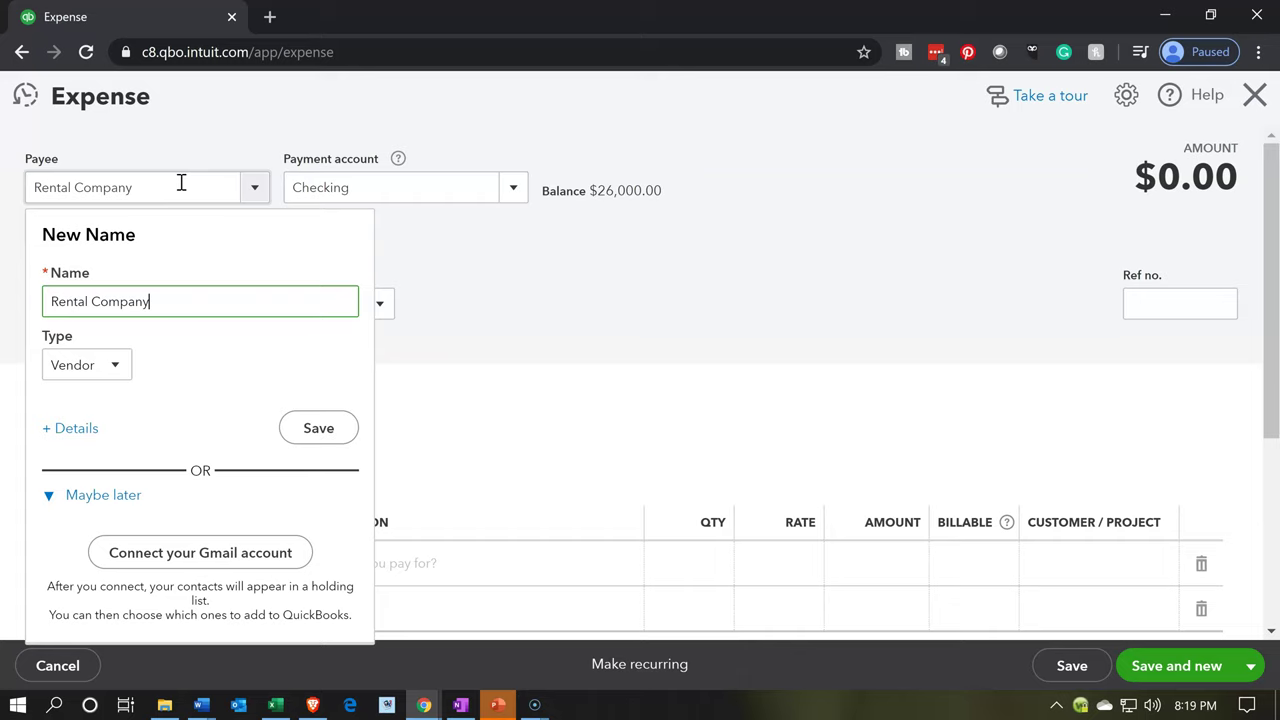
{"action": "left_click", "coordinate": [320, 427]}
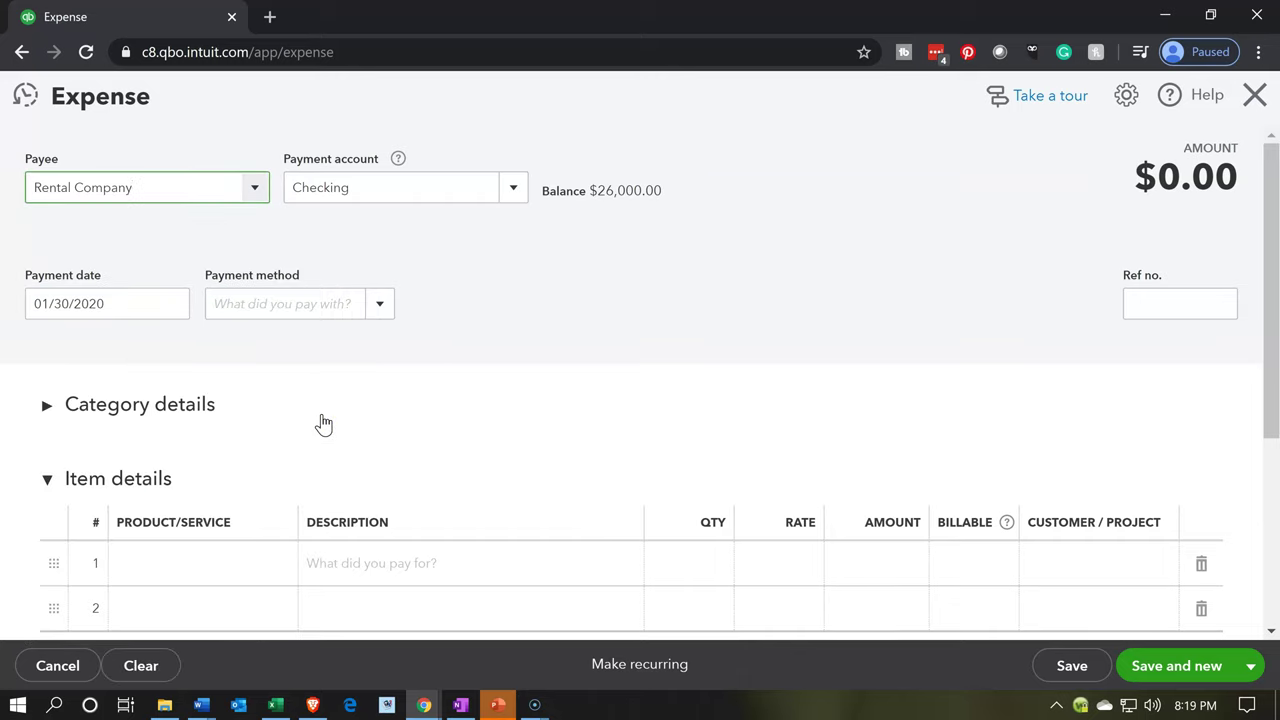
Step: Keep Checking as the payment account and 01/30/2020 as the date, and set the payment method to Cash
{"action": "key", "text": "Tab"}
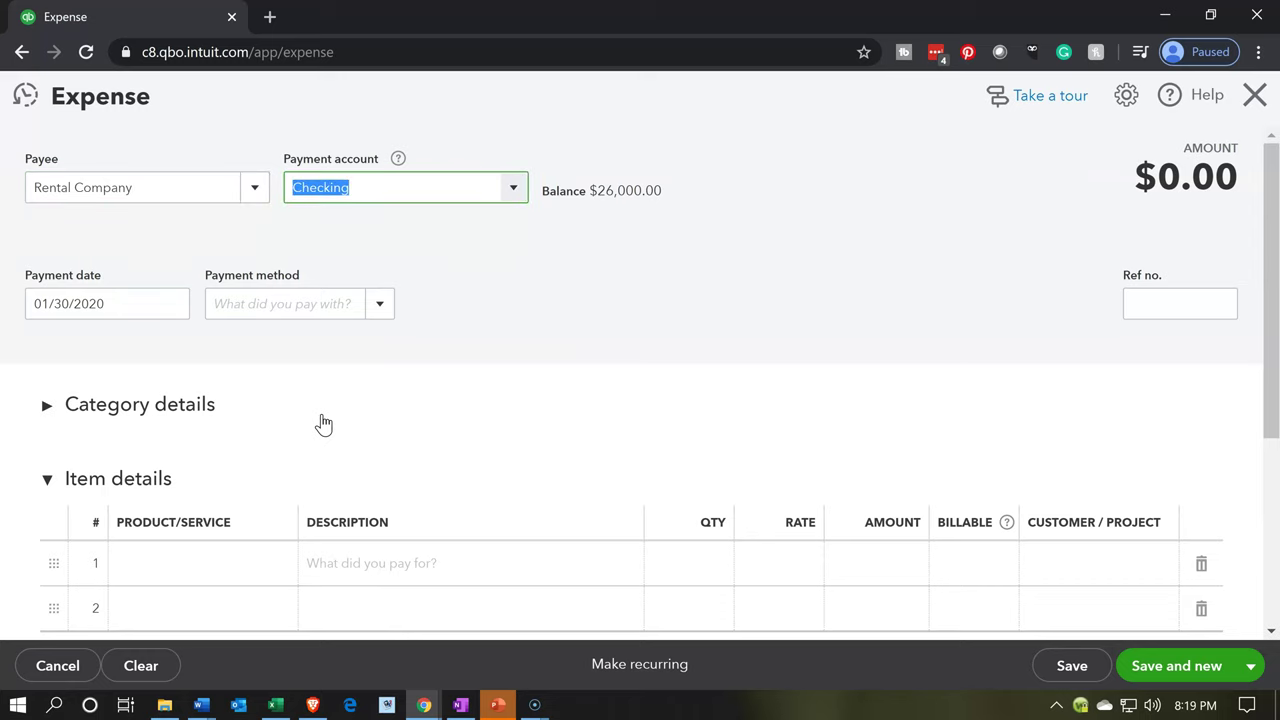
{"action": "key", "text": "Tab"}
{"action": "key", "text": "Tab"}
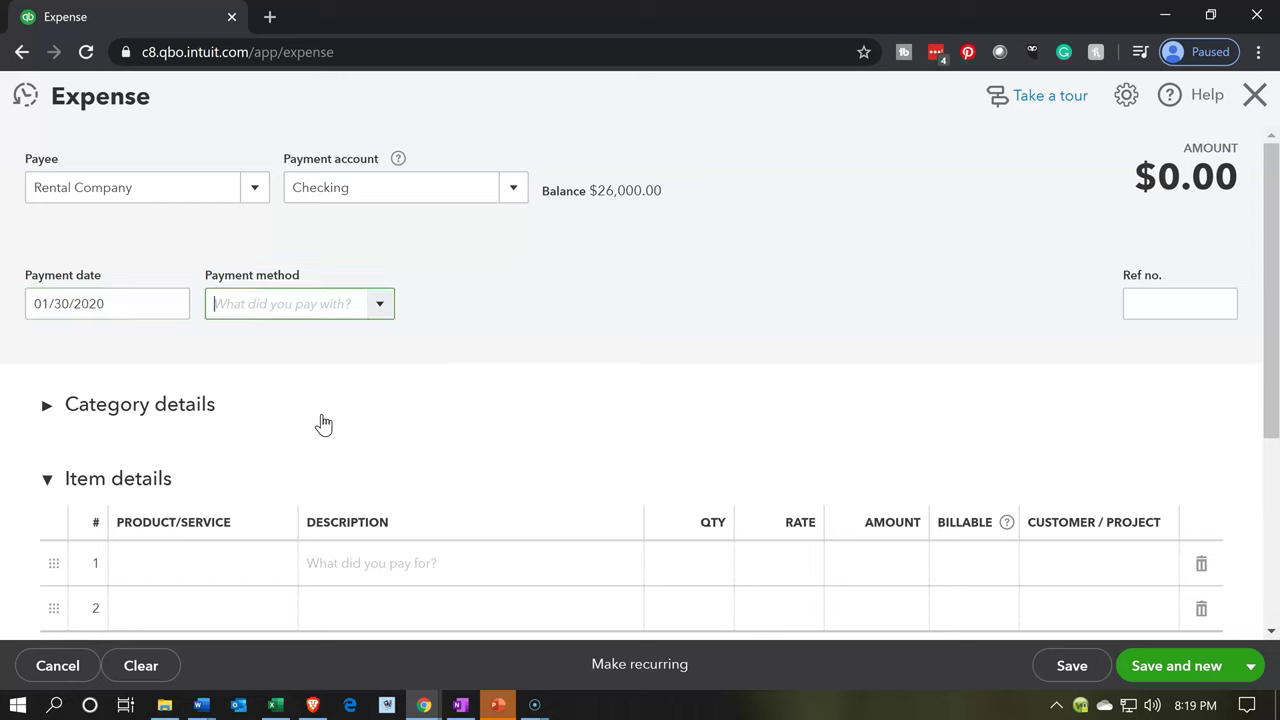
{"action": "type", "text": "ca"}
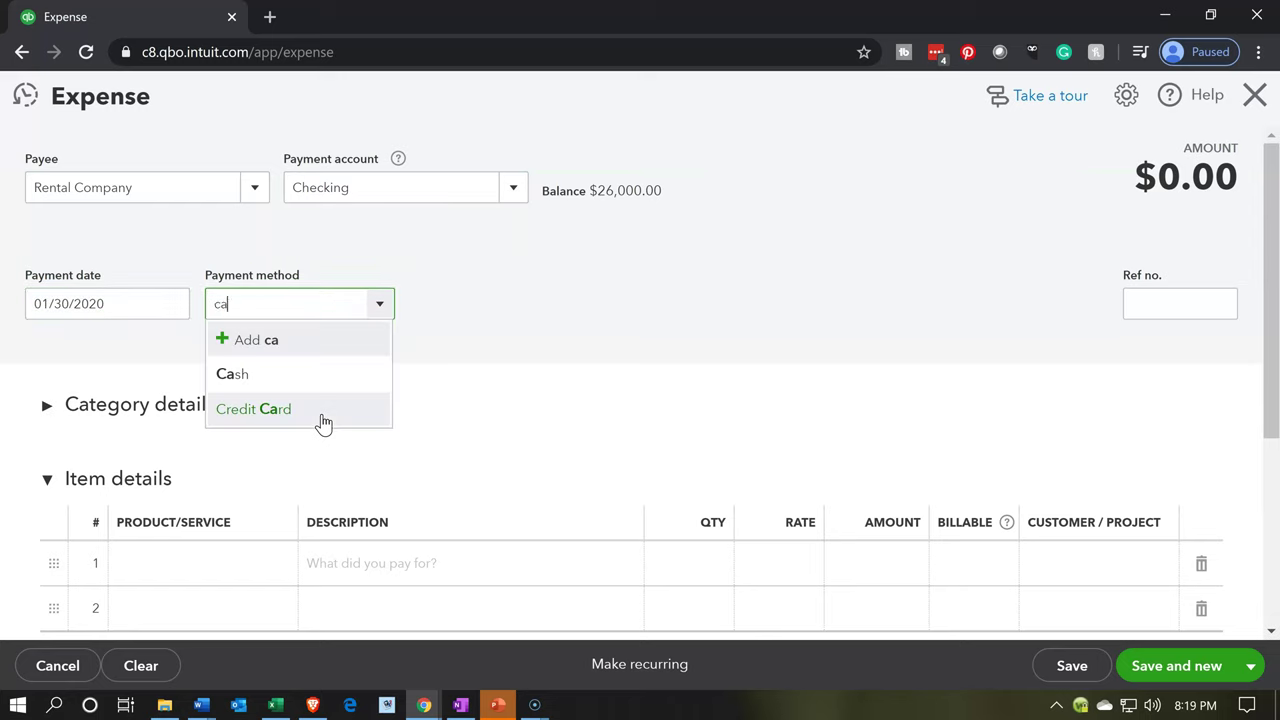
{"action": "key", "text": "Tab"}
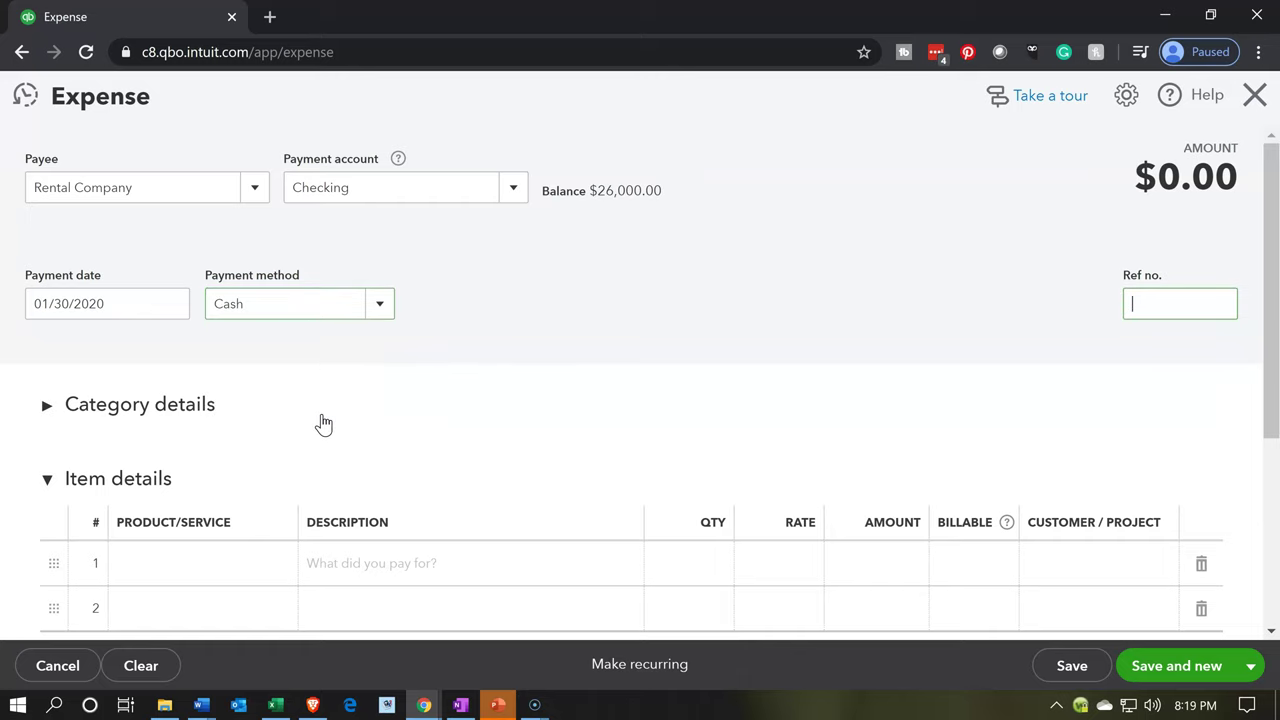
Step: Add a new non-inventory item named Rent from the first item line of the expense
{"action": "scroll", "coordinate": [323, 423], "scroll_direction": "down", "scroll_amount": 1}
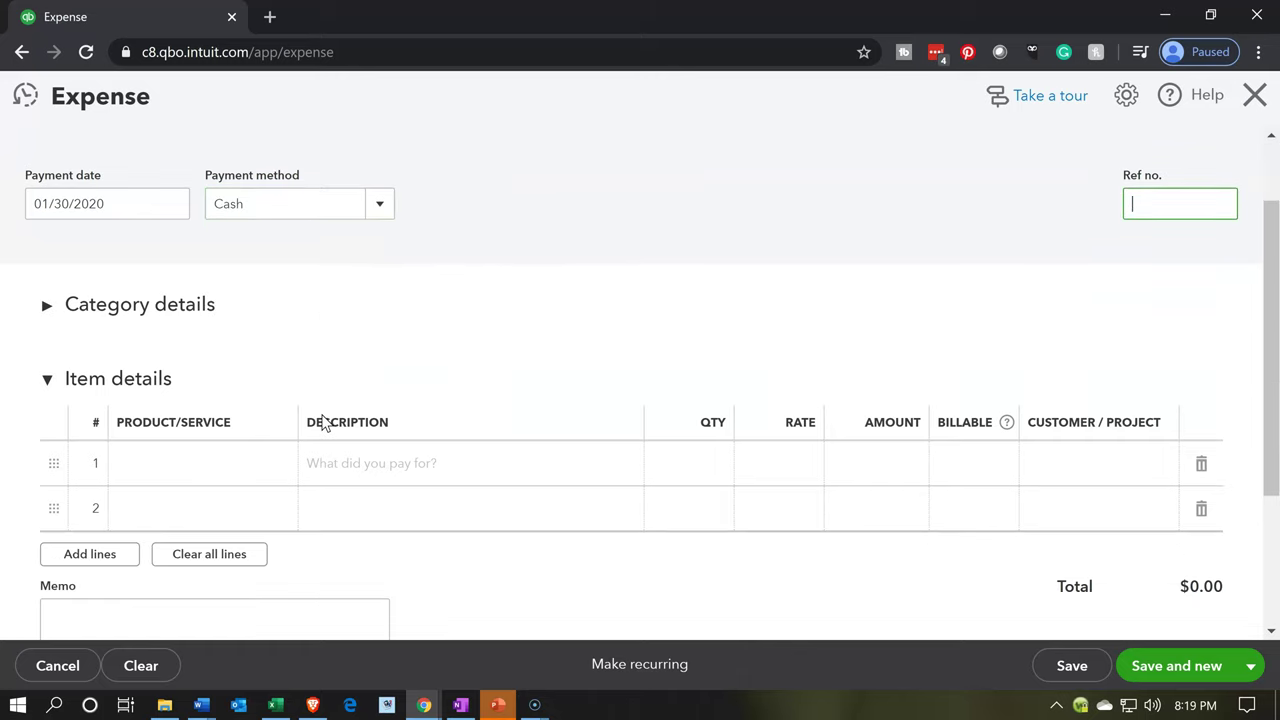
{"action": "left_click", "coordinate": [155, 481]}
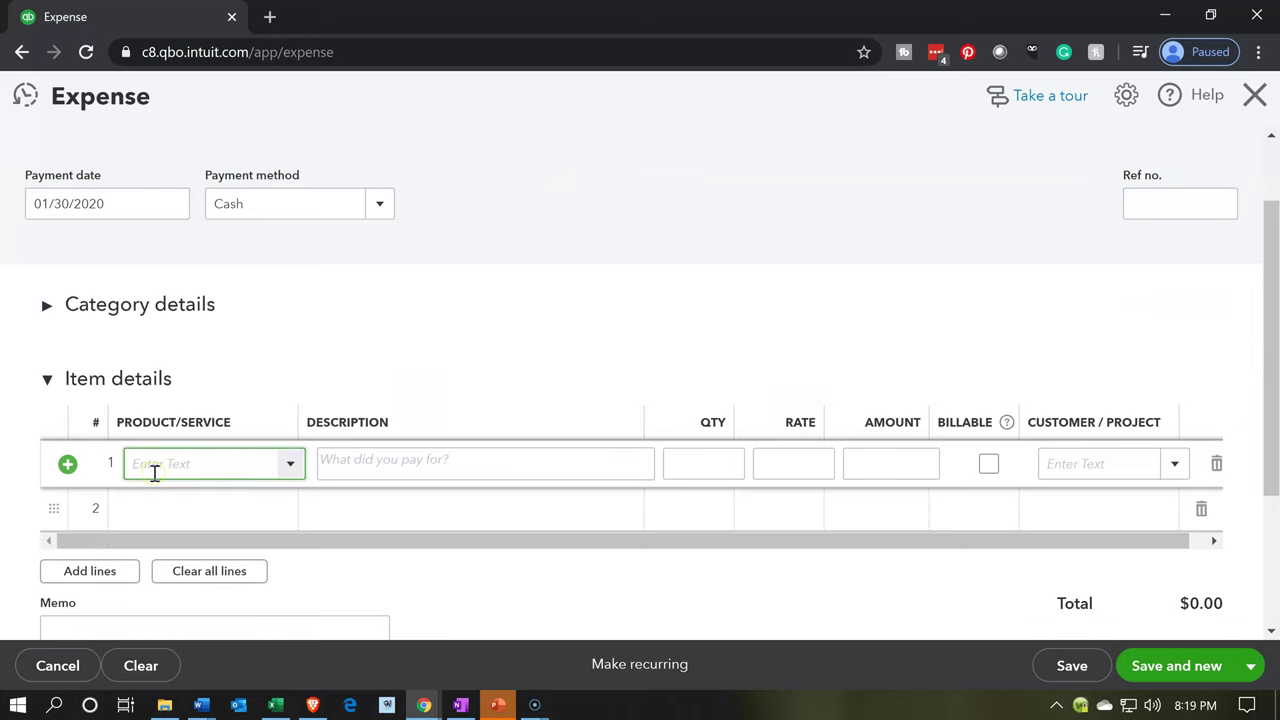
{"action": "type", "text": "Rent"}
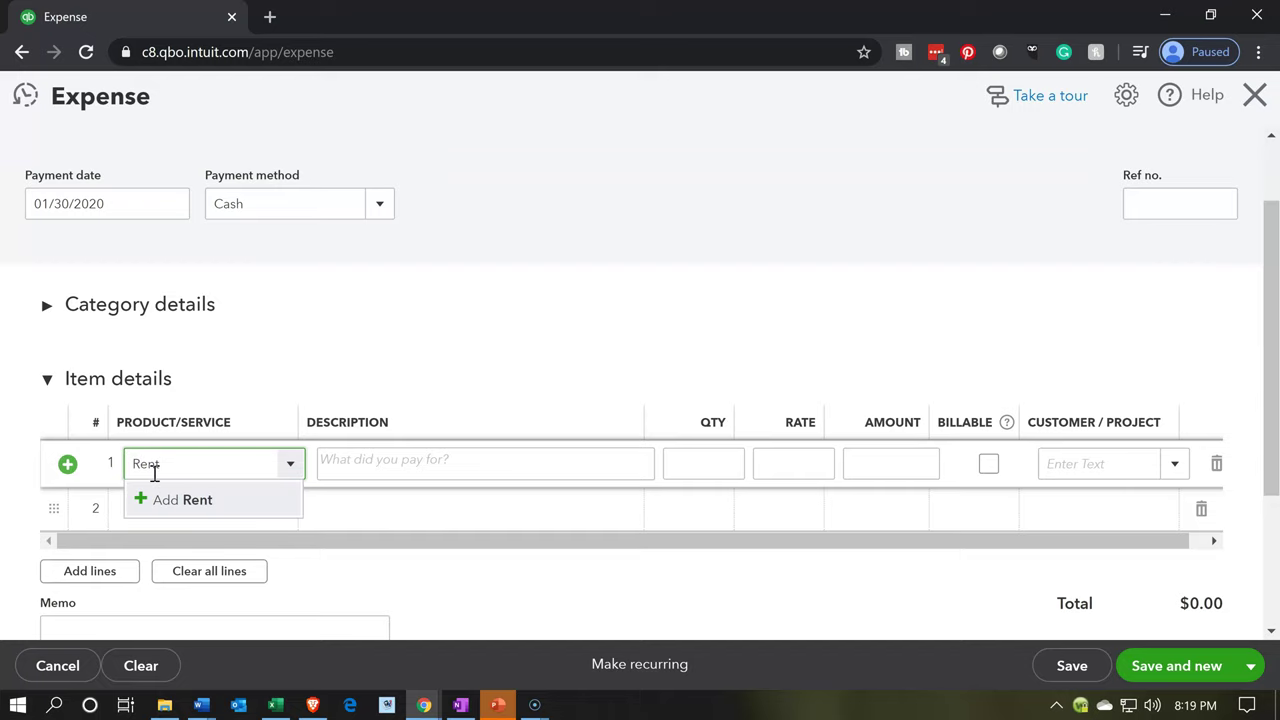
{"action": "key", "text": "Escape"}
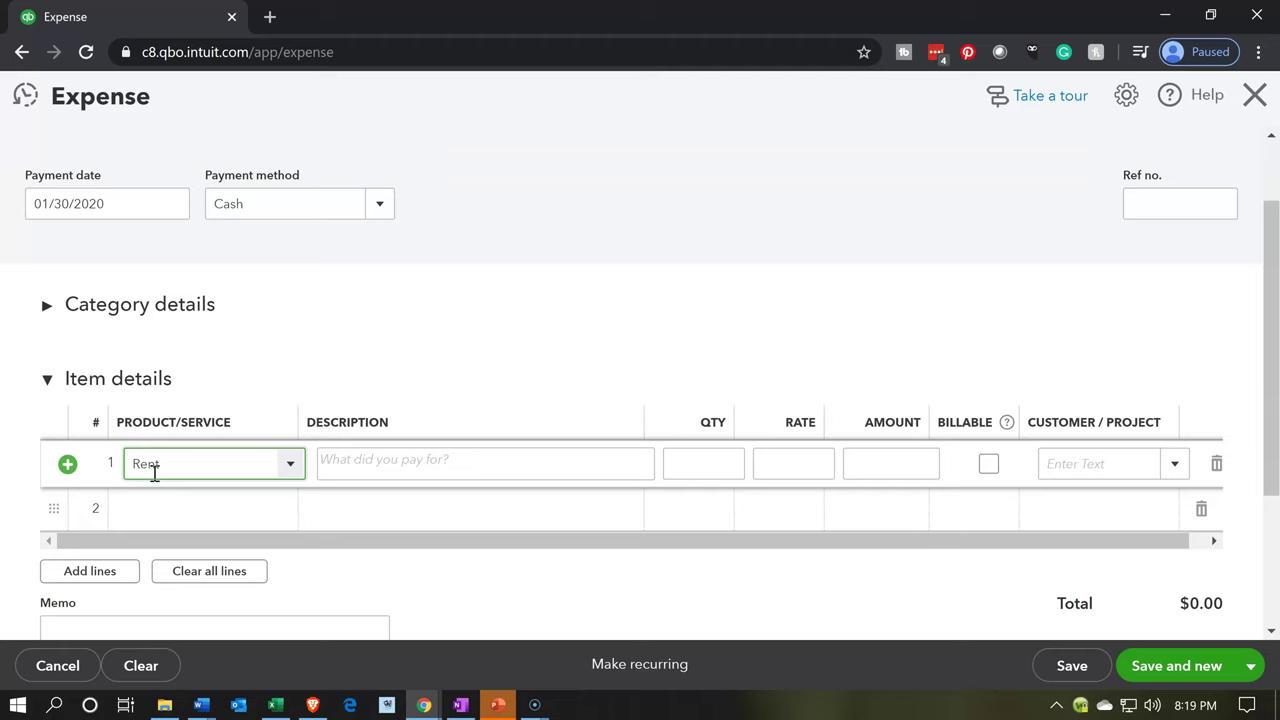
{"action": "key", "text": "Tab"}
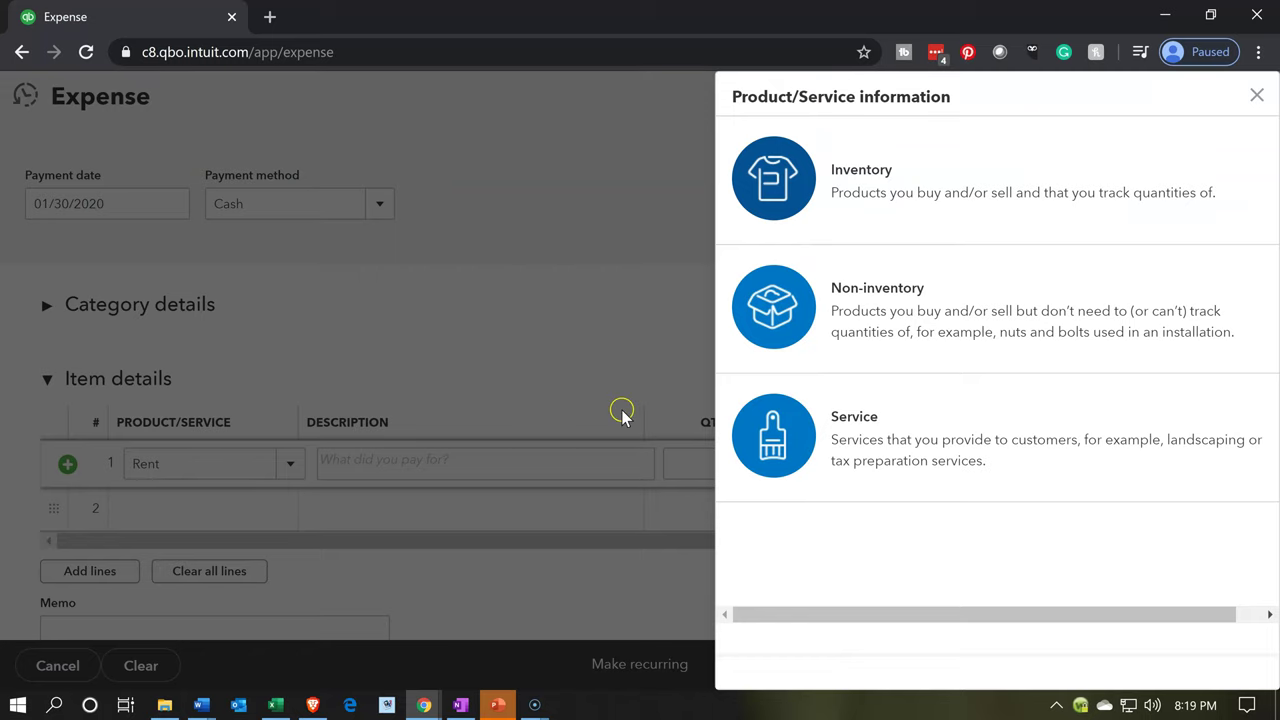
{"action": "left_click", "coordinate": [847, 316]}
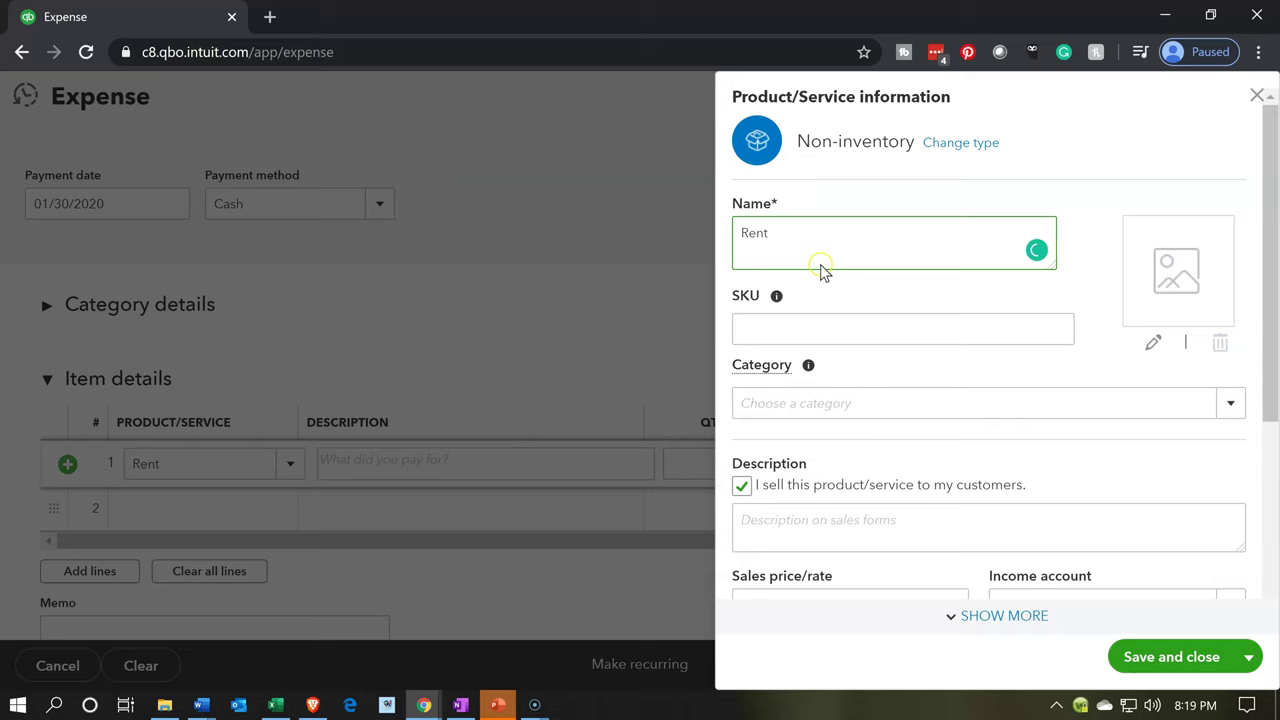
Step: Copy the item name Rent into both the sales description and the purchase description
{"action": "left_click_drag", "start_coordinate": [791, 234], "coordinate": [723, 230]}
{"action": "key", "text": "ctrl+c"}
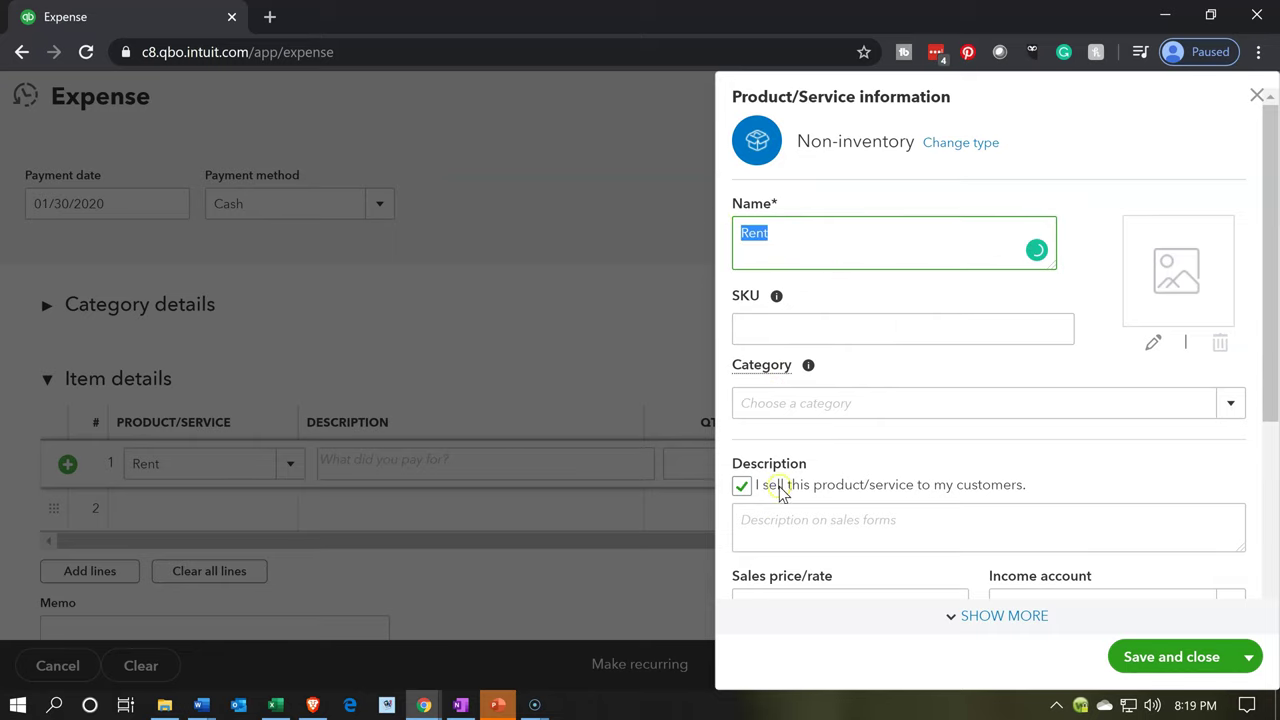
{"action": "scroll", "coordinate": [780, 492], "scroll_direction": "down", "scroll_amount": 1}
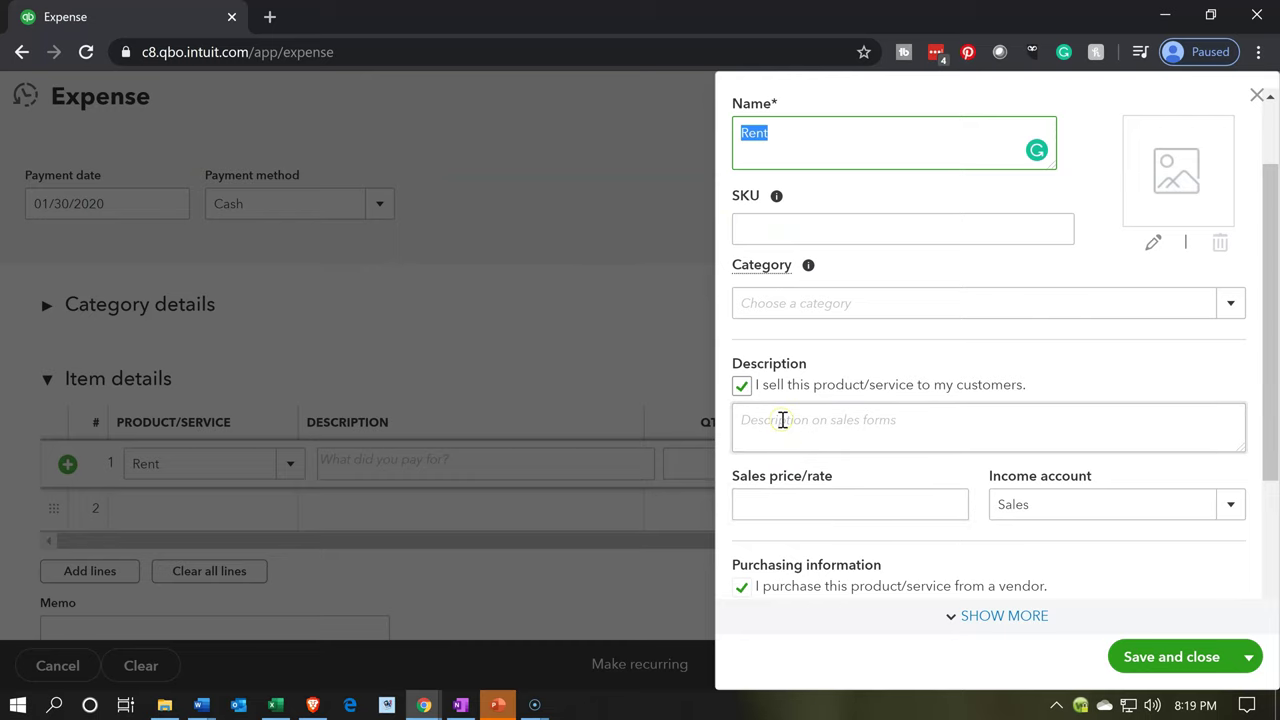
{"action": "left_click", "coordinate": [783, 420]}
{"action": "key", "text": "ctrl+v"}
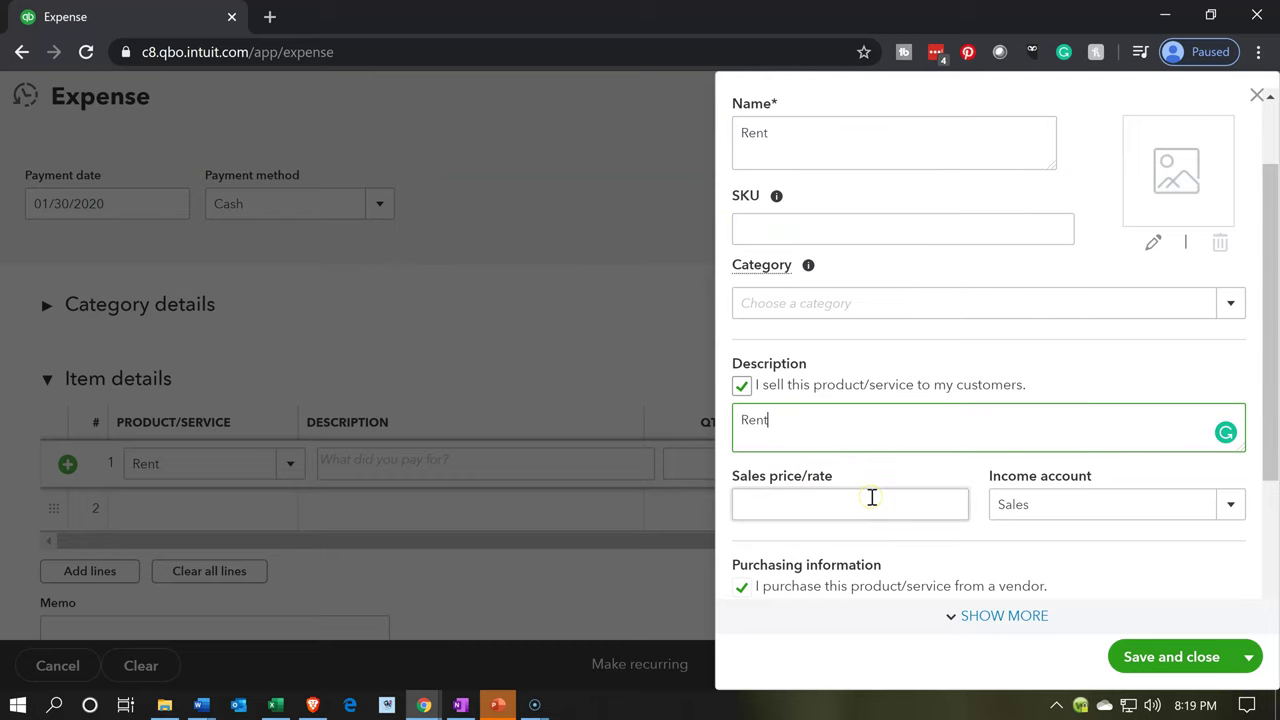
{"action": "scroll", "coordinate": [872, 497], "scroll_direction": "down", "scroll_amount": 2}
{"action": "left_click", "coordinate": [806, 431]}
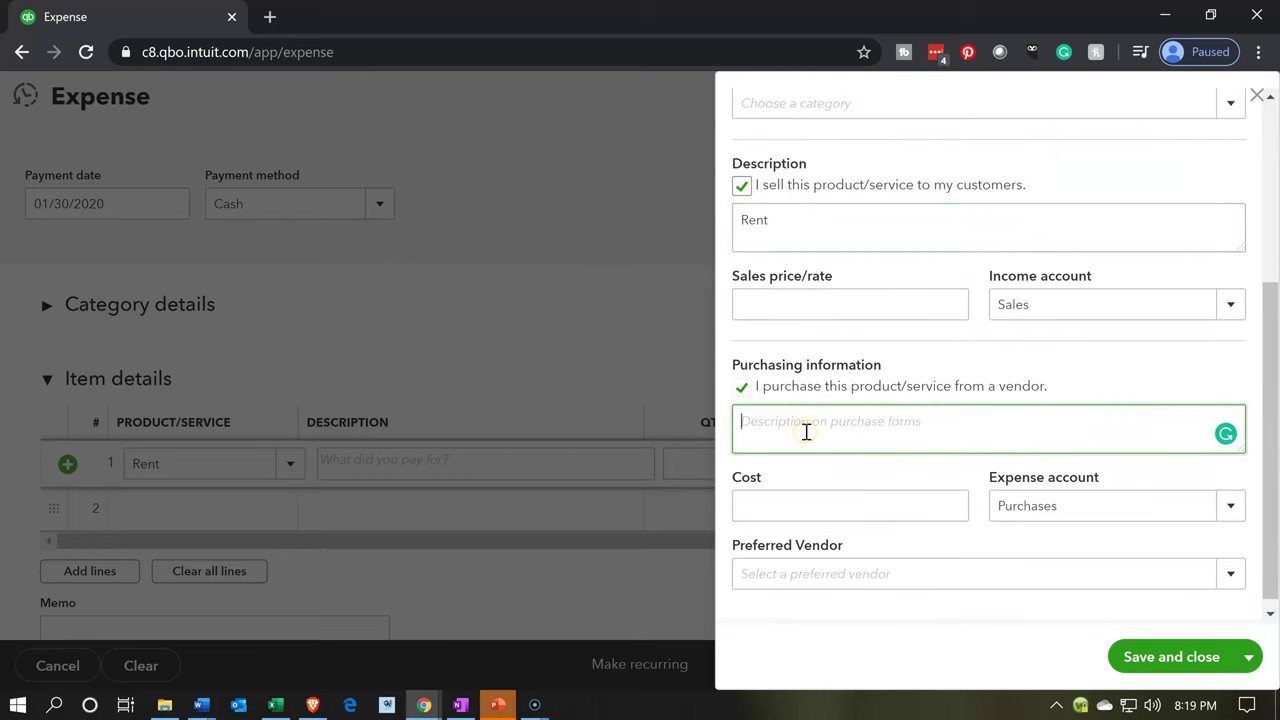
{"action": "key", "text": "ctrl+v"}
Step: Replace the item's Purchases expense account with a new account named Rent Job
{"action": "left_click_drag", "start_coordinate": [1060, 505], "coordinate": [992, 503]}
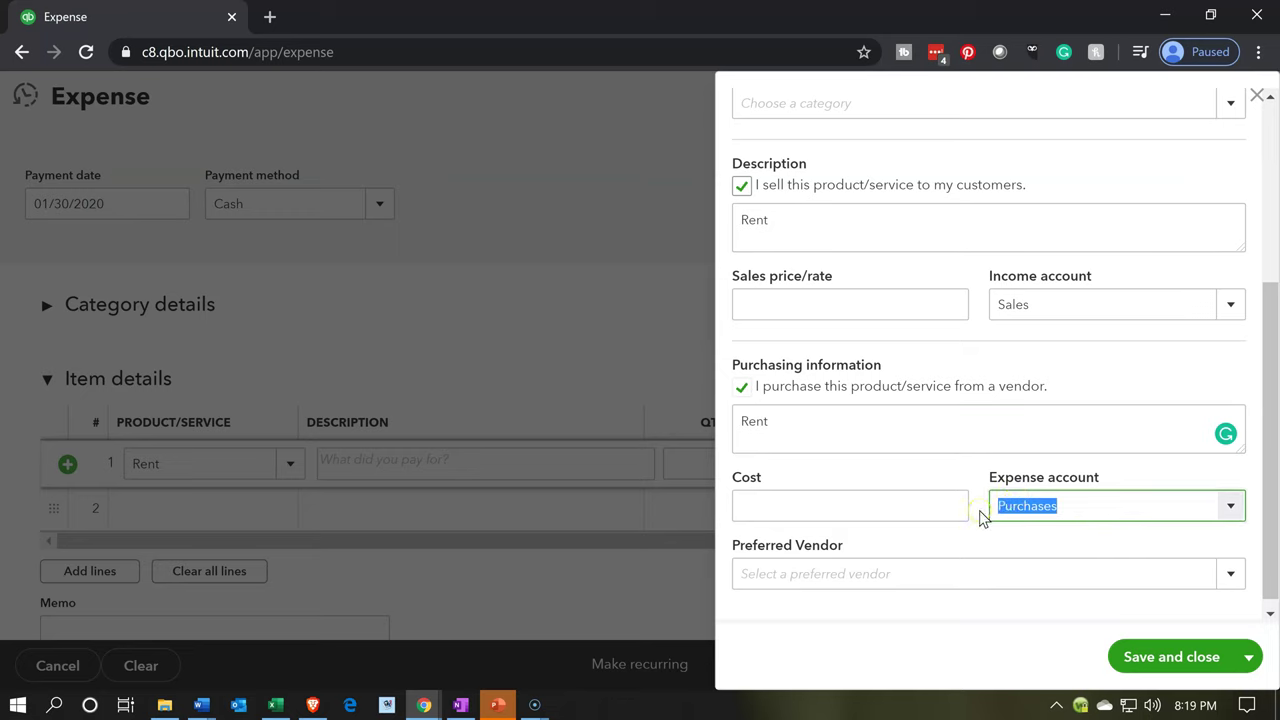
{"action": "type", "text": "Rent"}
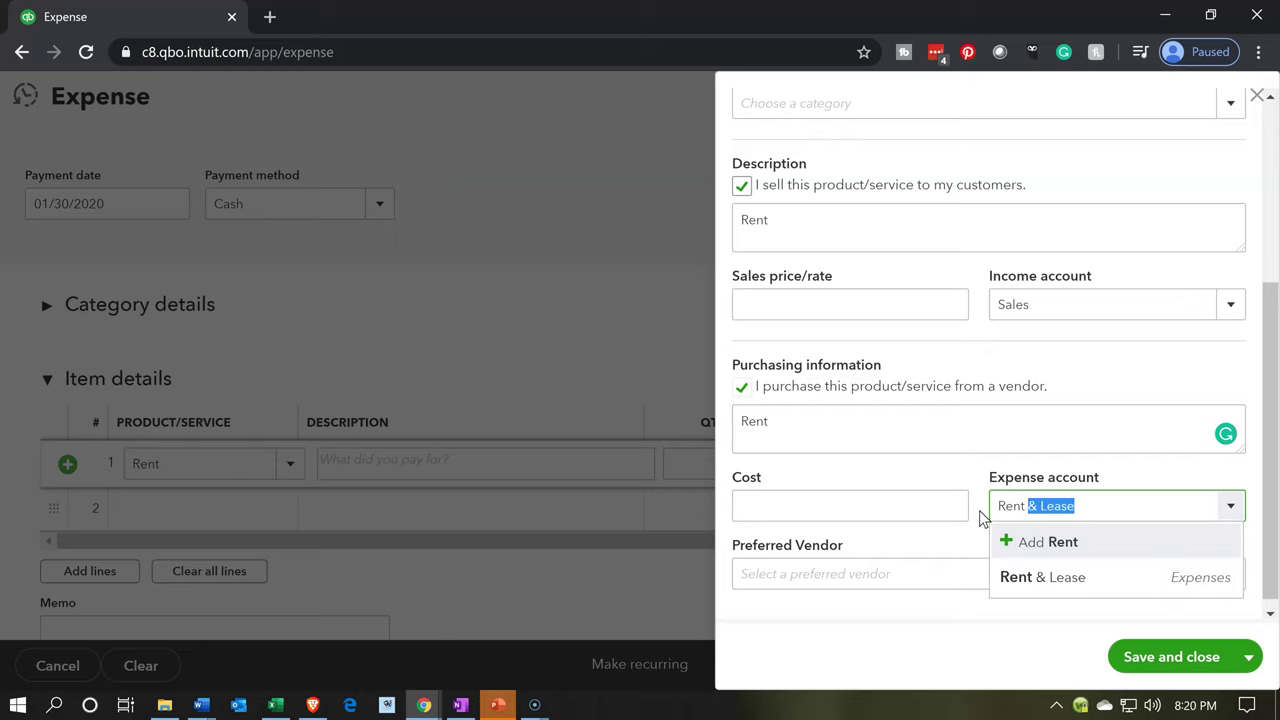
{"action": "type", "text": " F"}
{"action": "key", "text": "BackSpace"}
{"action": "type", "text": "Job"}
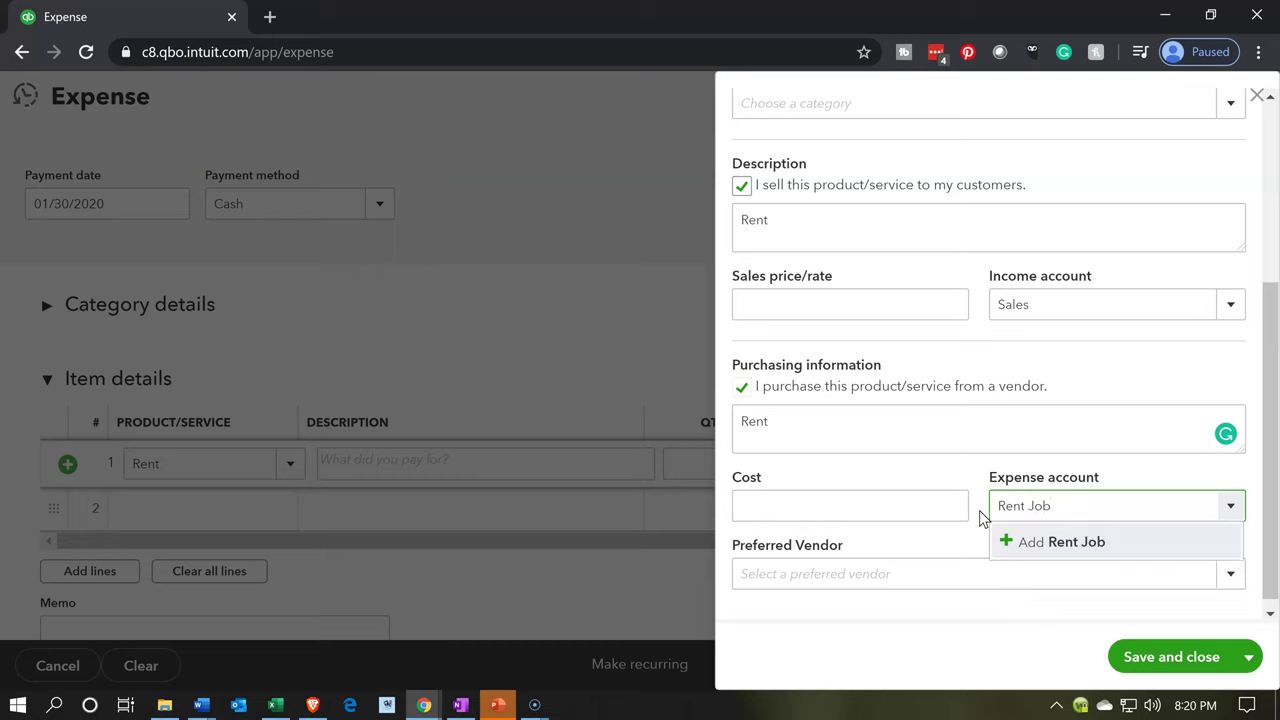
{"action": "key", "text": "Return"}
{"action": "left_click", "coordinate": [765, 430]}
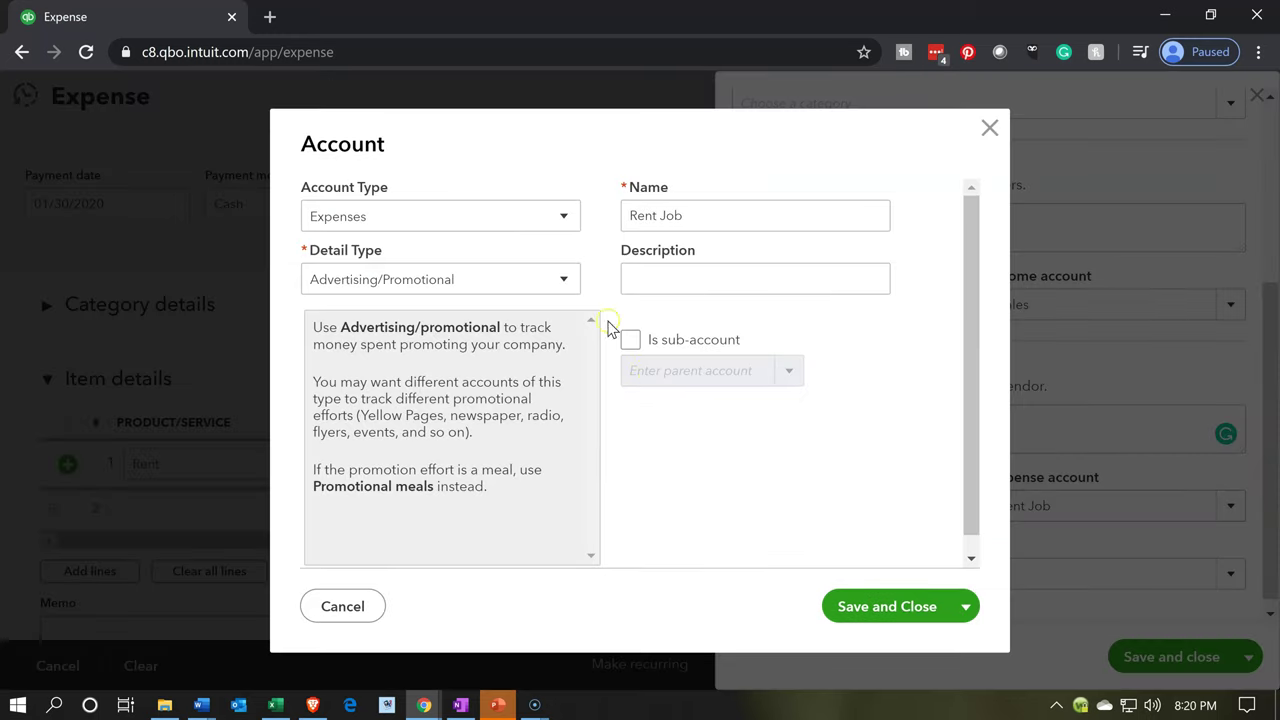
Step: Set the new account's type to Cost of Goods Sold with detail type Other Costs of Services - COS
{"action": "left_click", "coordinate": [514, 222]}
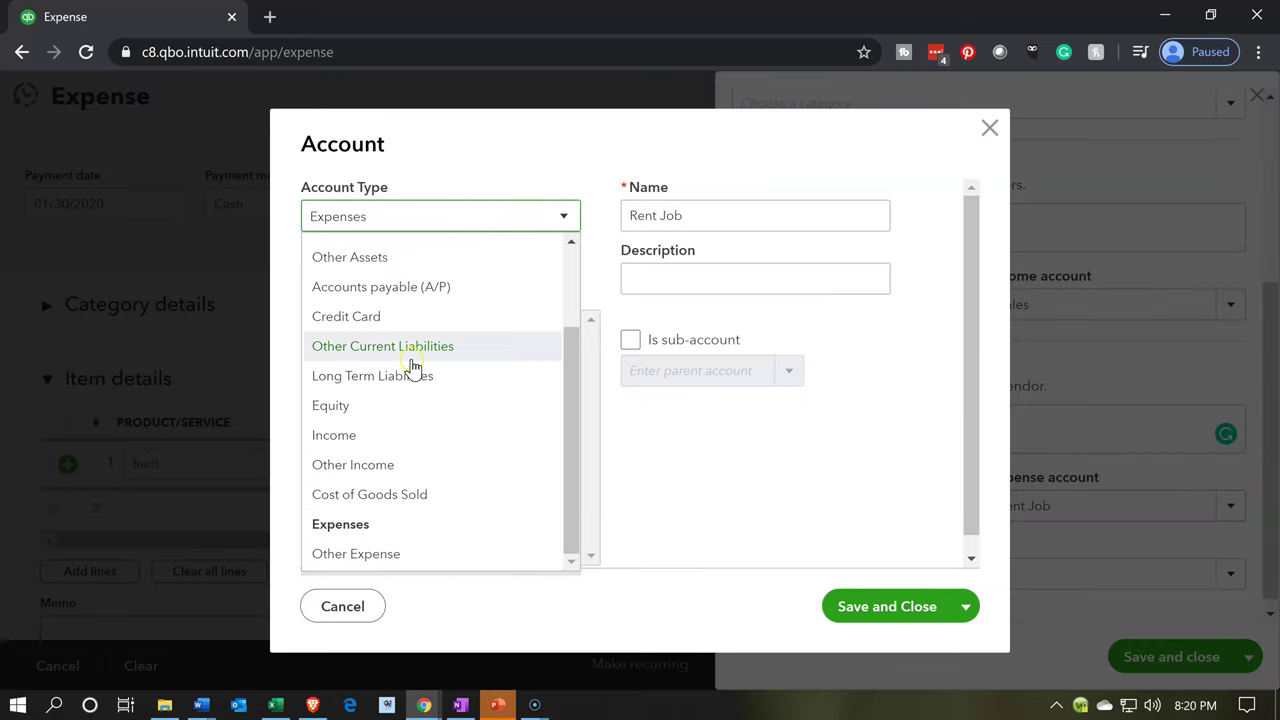
{"action": "left_click", "coordinate": [392, 492]}
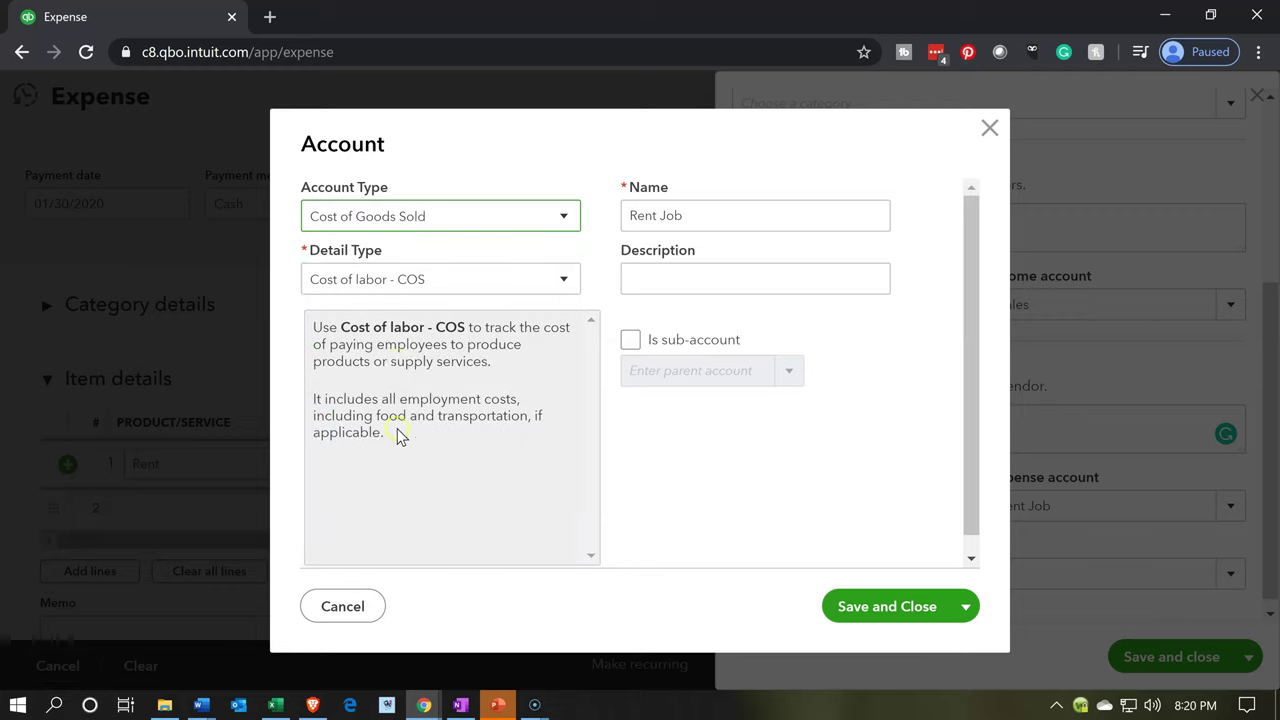
{"action": "left_click", "coordinate": [389, 282]}
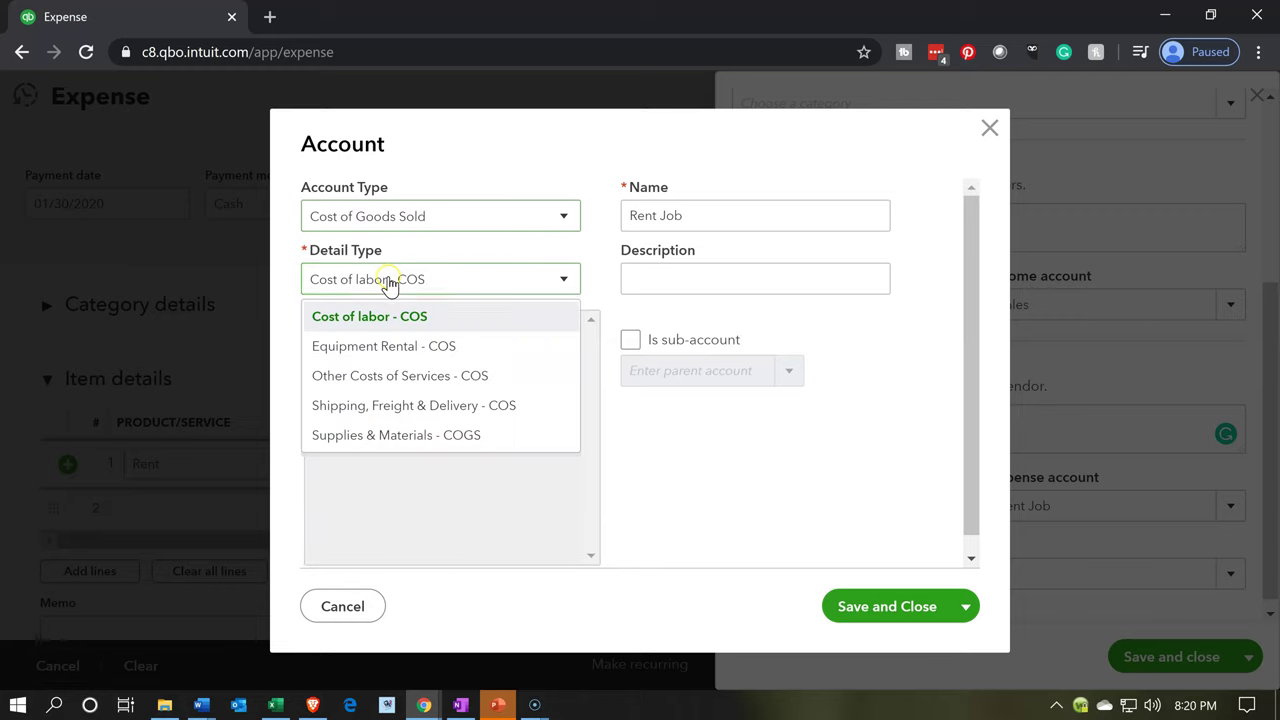
{"action": "left_click", "coordinate": [369, 378]}
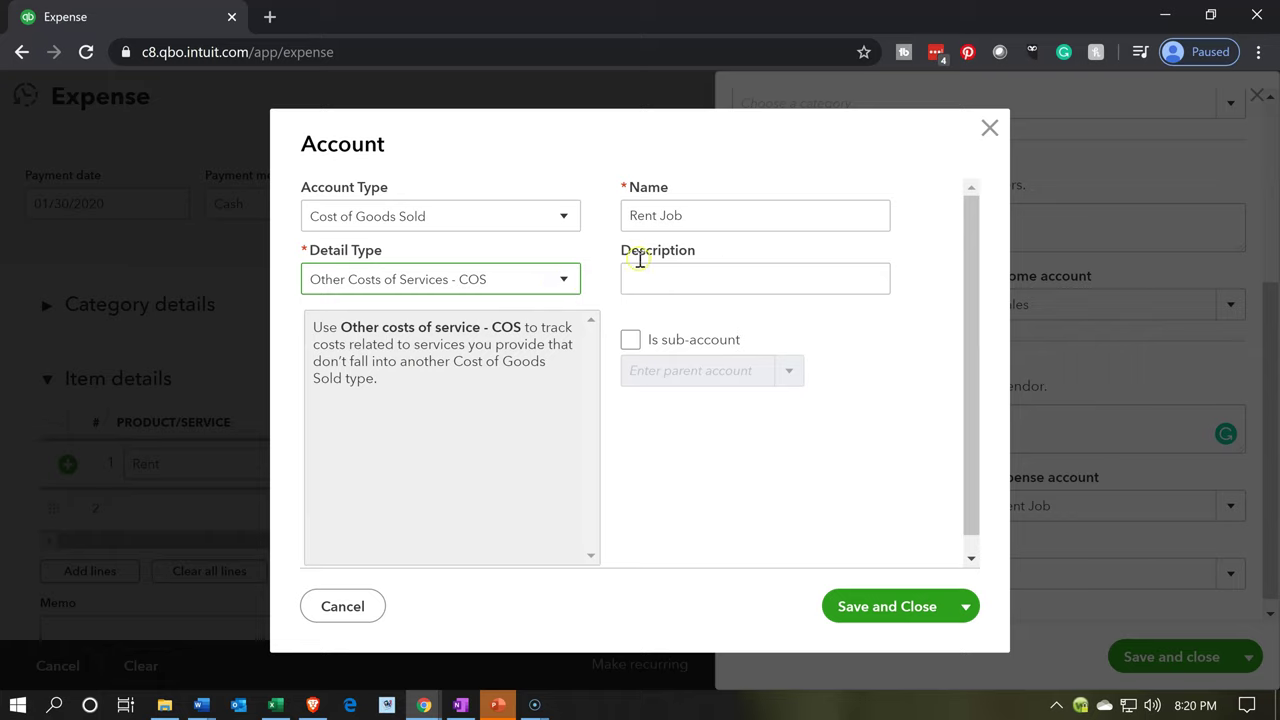
Step: Make the Rent Job account a sub-account of Overhead and save it
{"action": "left_click", "coordinate": [630, 340]}
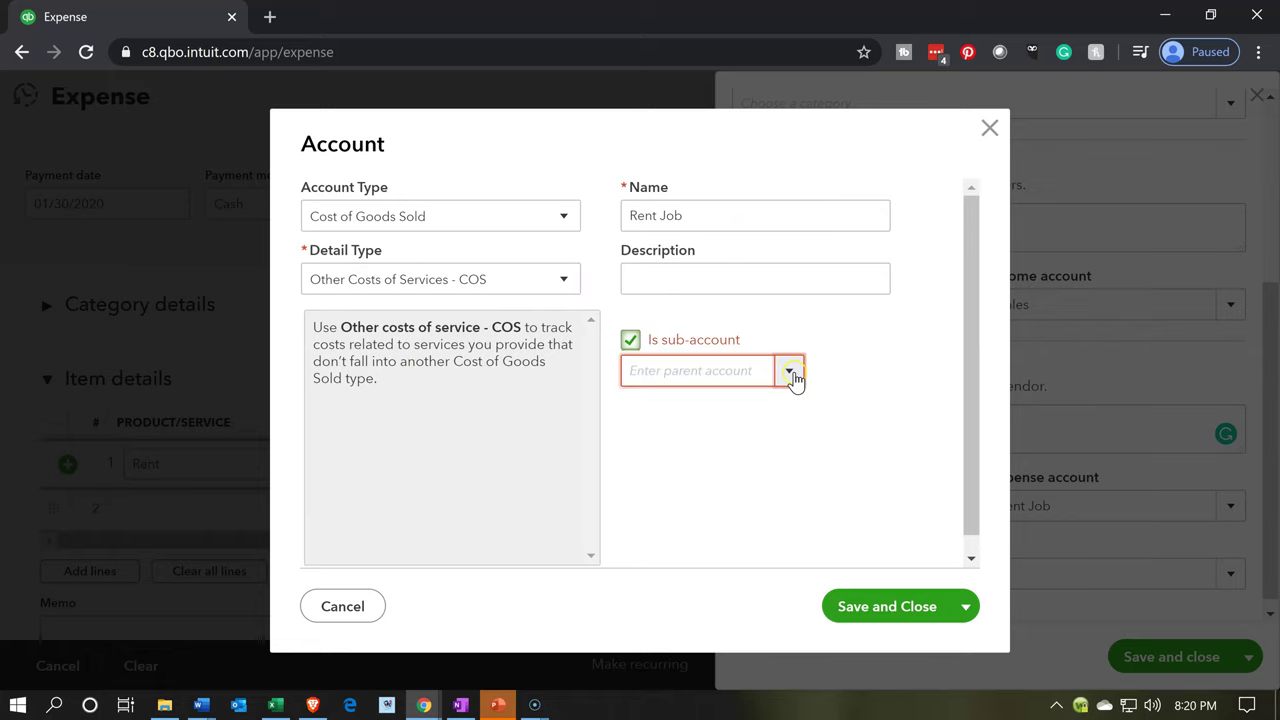
{"action": "left_click", "coordinate": [794, 374]}
{"action": "scroll", "coordinate": [787, 494], "scroll_direction": "down", "scroll_amount": 1}
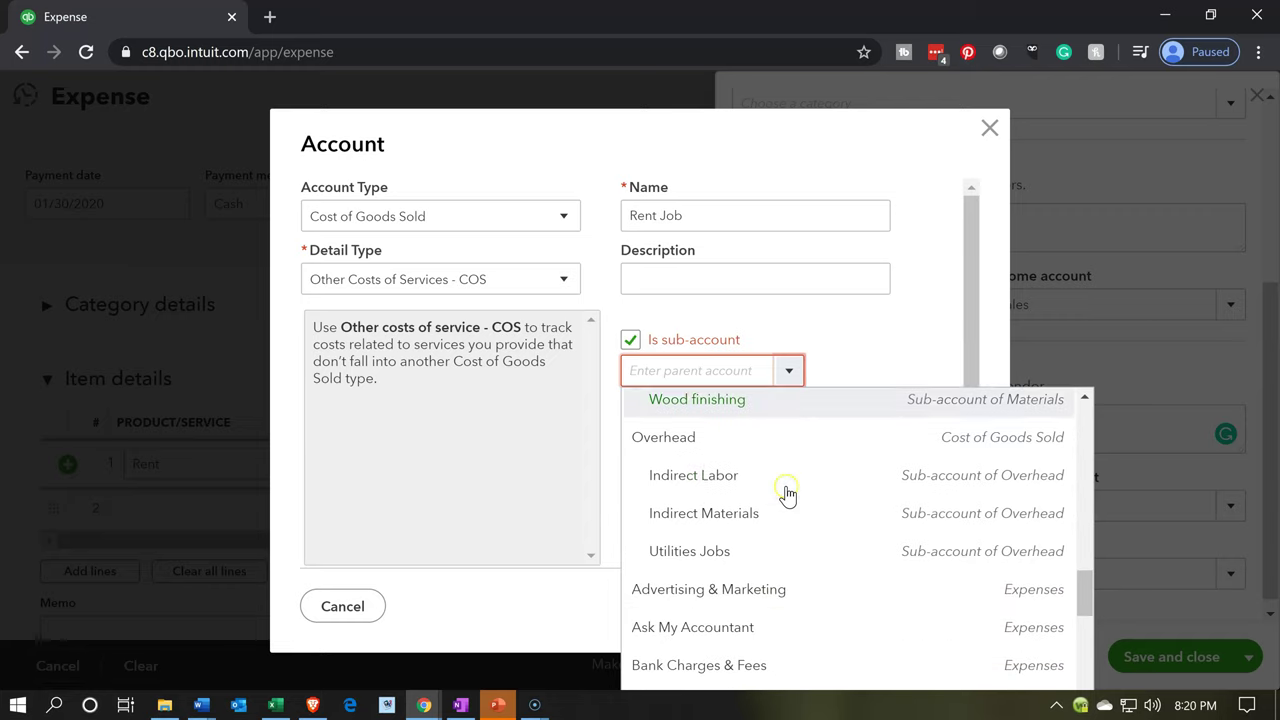
{"action": "left_click", "coordinate": [686, 441]}
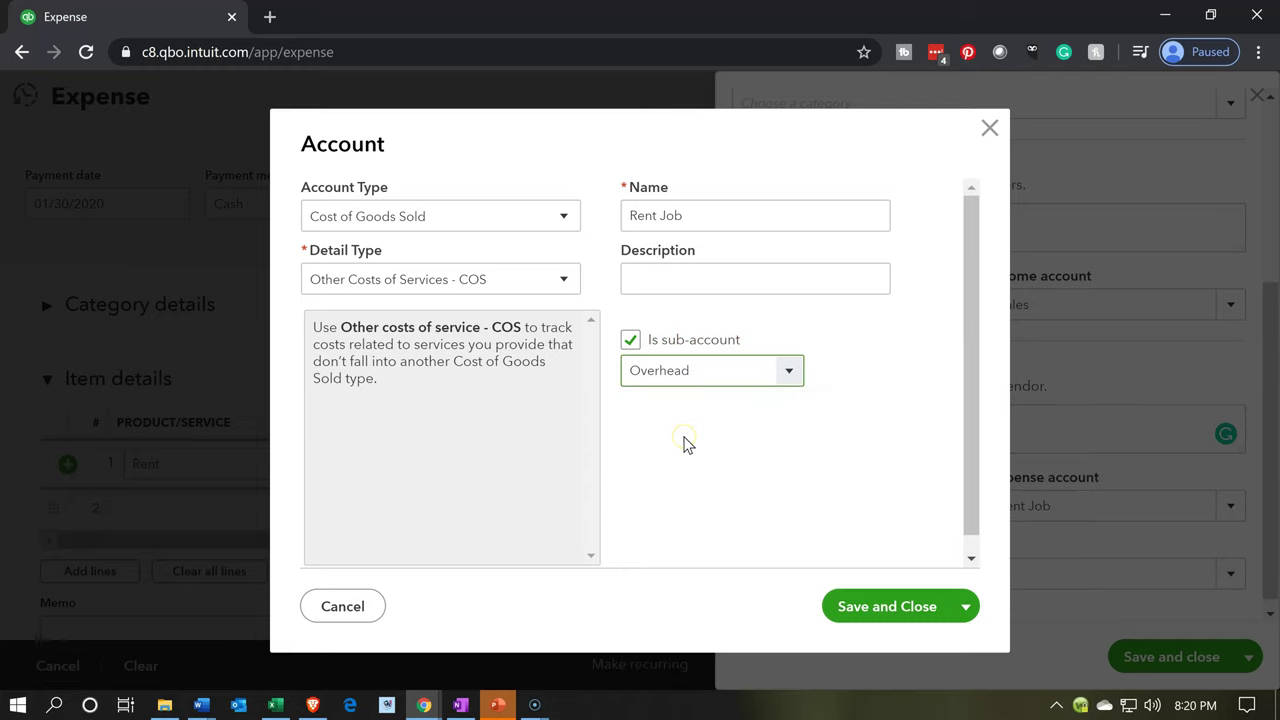
{"action": "left_click", "coordinate": [826, 523]}
{"action": "left_click", "coordinate": [852, 607]}
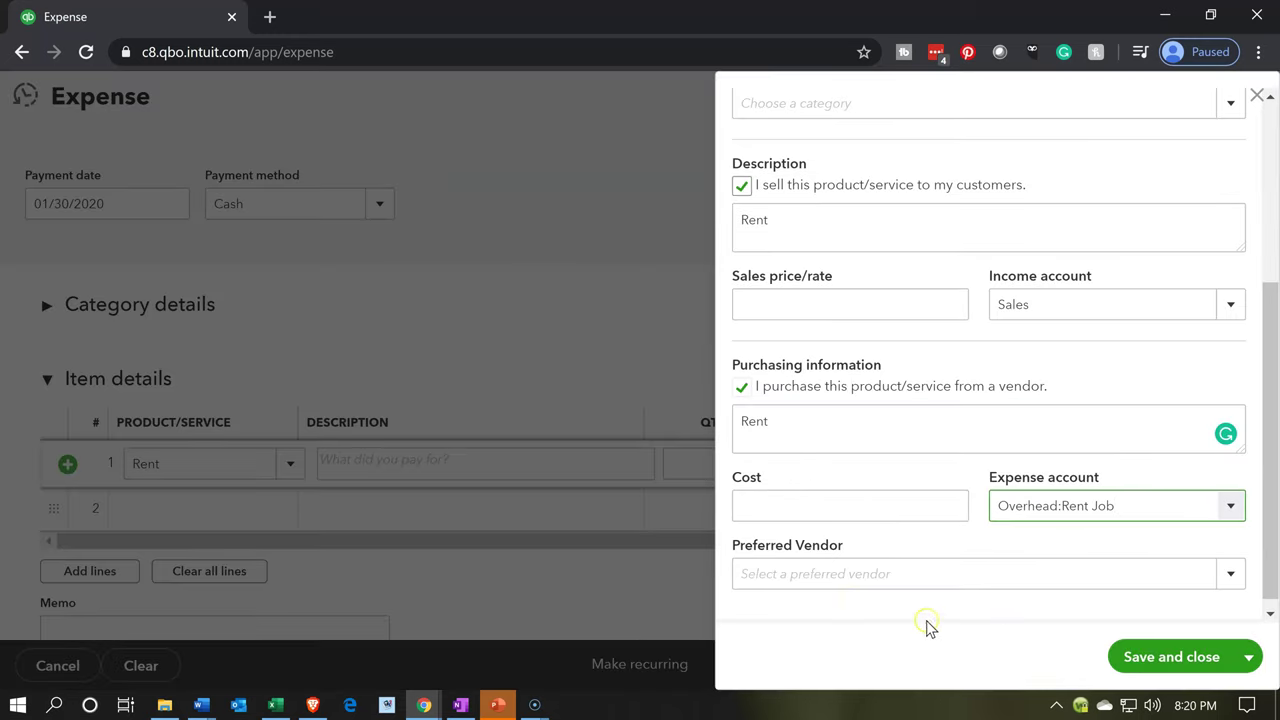
Step: Save the Rent item and return to the first item line of the expense
{"action": "left_click", "coordinate": [1063, 639]}
{"action": "left_click", "coordinate": [1120, 663]}
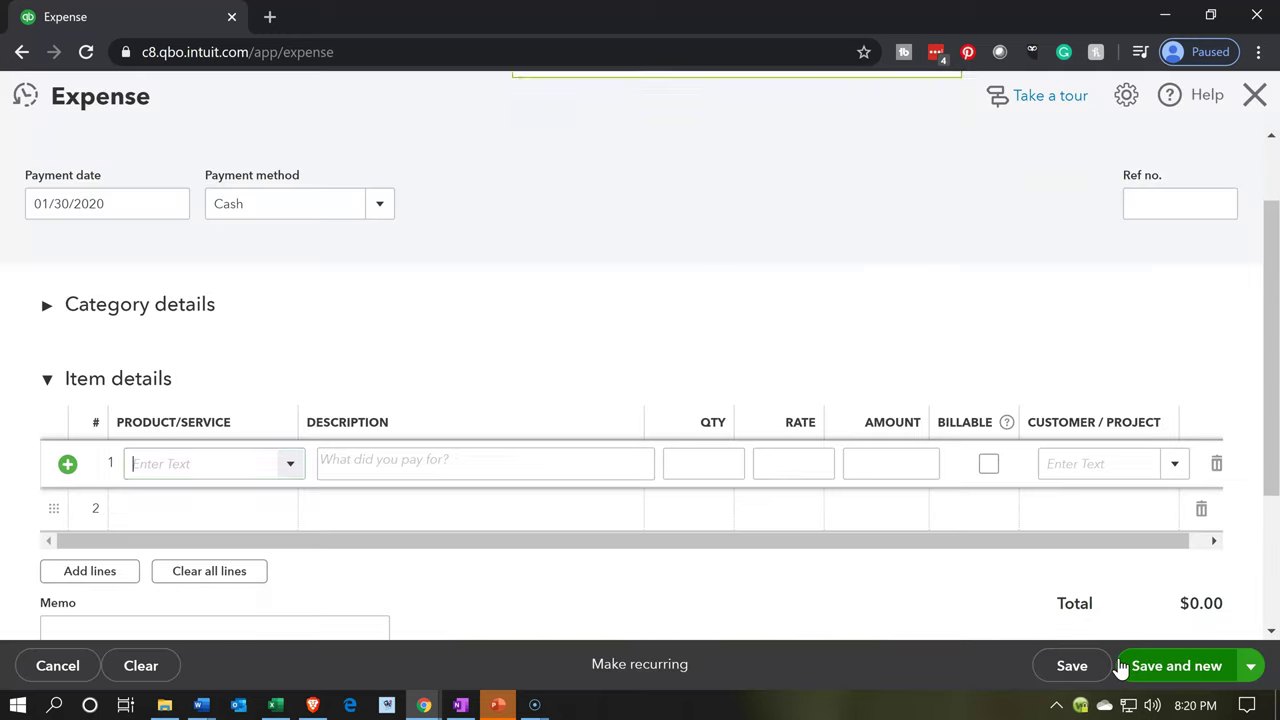
{"action": "left_click", "coordinate": [512, 570]}
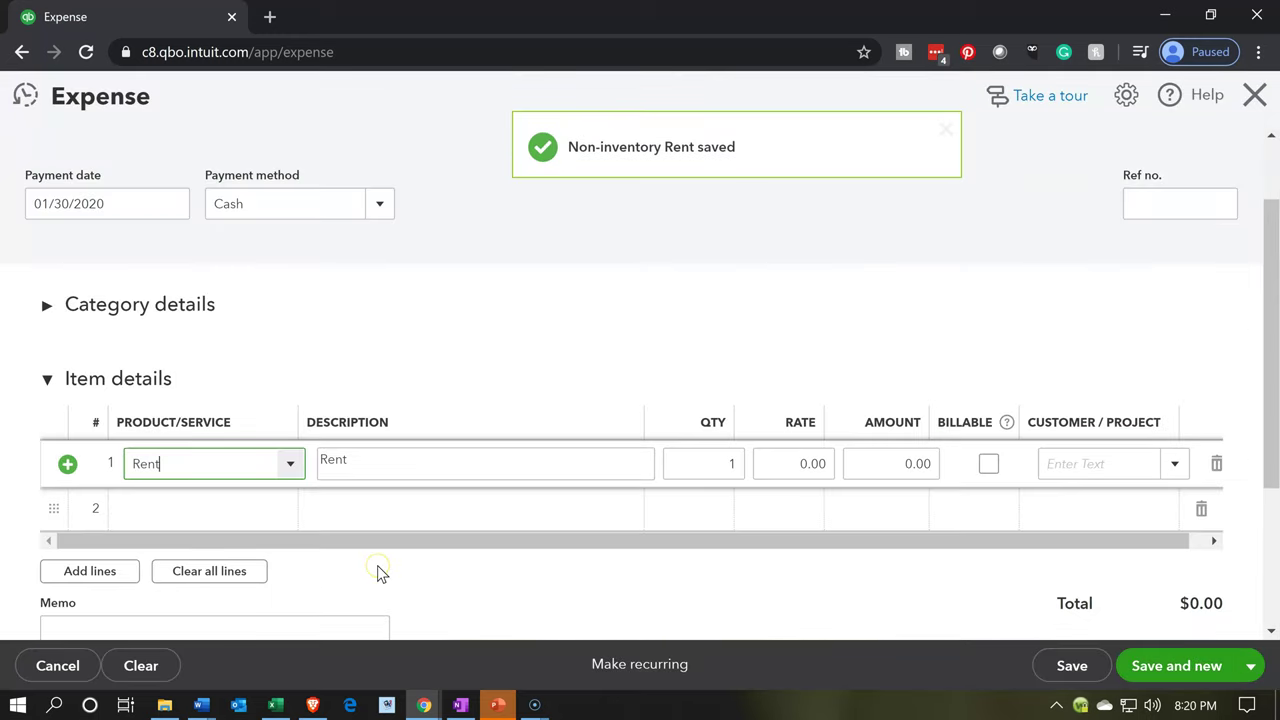
Step: Set the first Rent line's rate to 3,800, mark it billable, and assign it to project 14 of Customer 1
{"action": "key", "text": "Tab"}
{"action": "key", "text": "Tab"}
{"action": "key", "text": "Tab"}
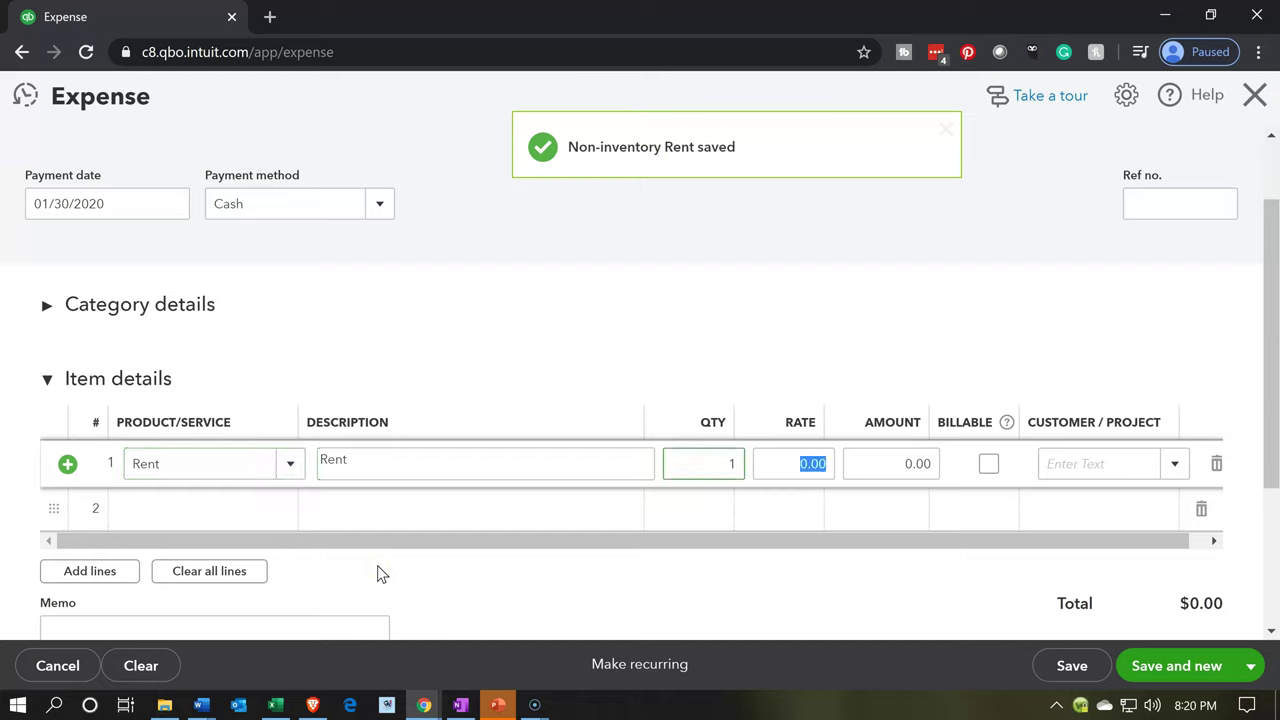
{"action": "type", "text": "3,800"}
{"action": "key", "text": "Tab"}
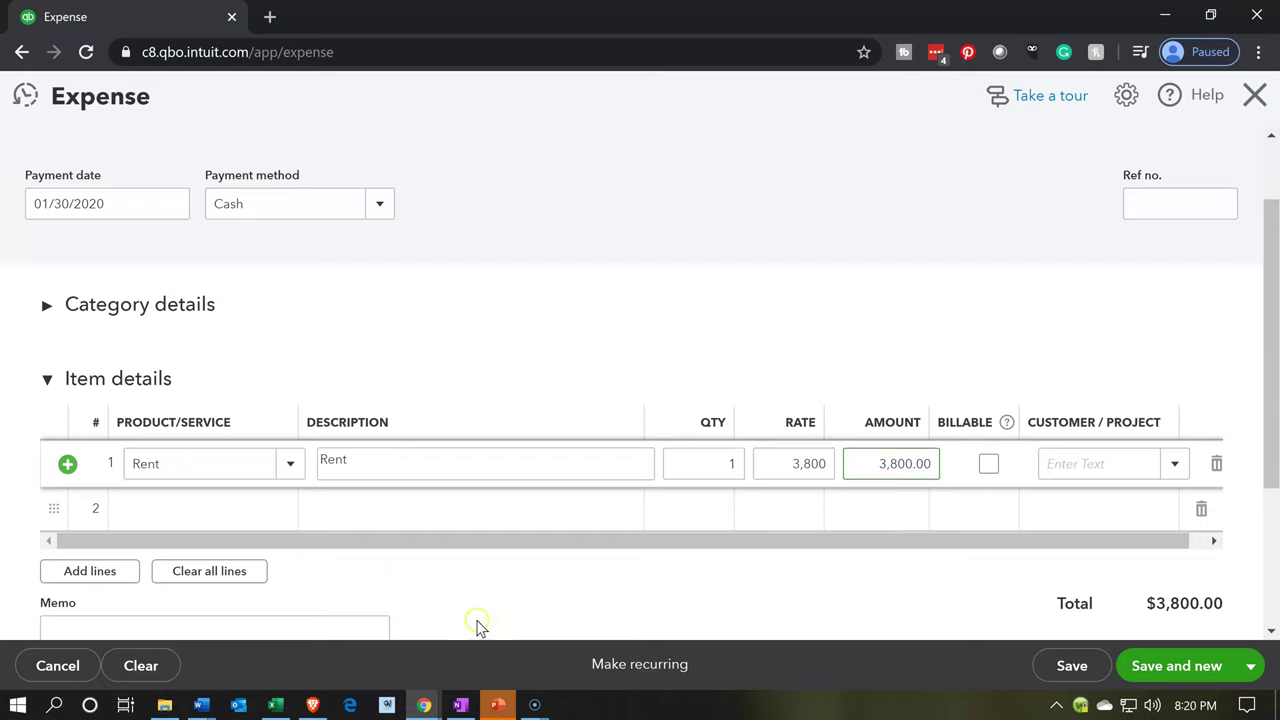
{"action": "left_click", "coordinate": [989, 464]}
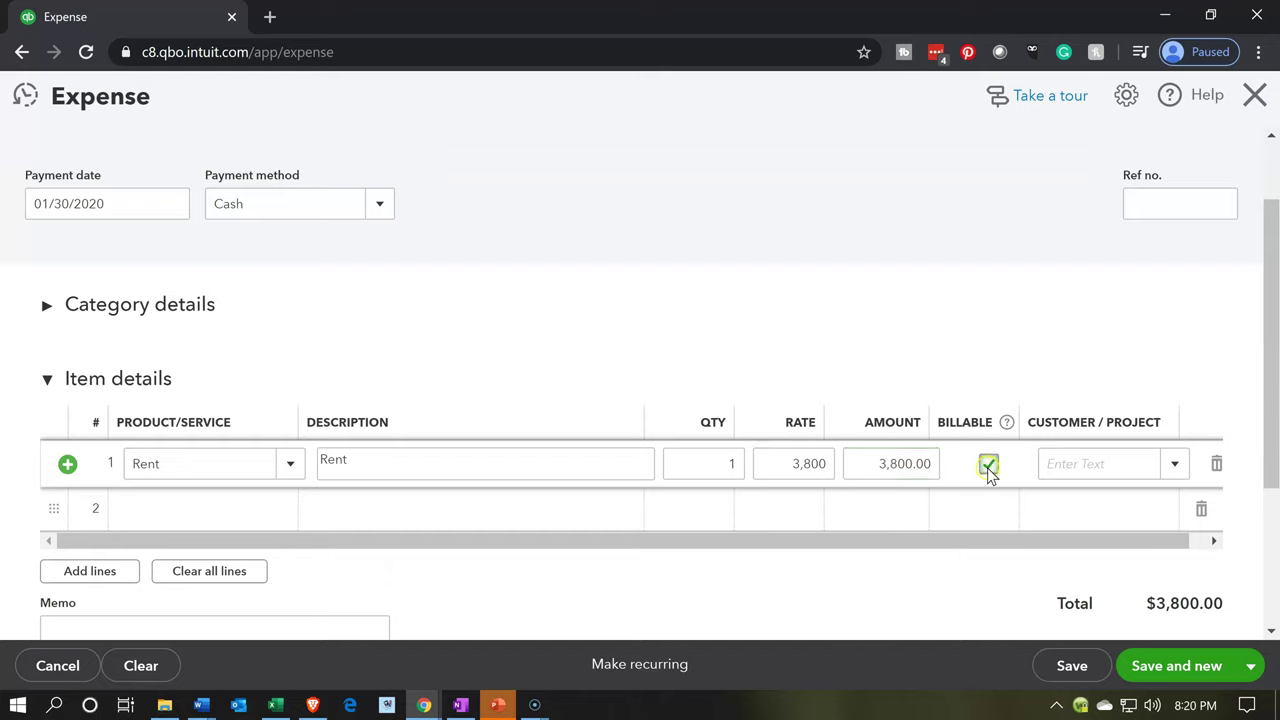
{"action": "key", "text": "Tab"}
{"action": "type", "text": "14"}
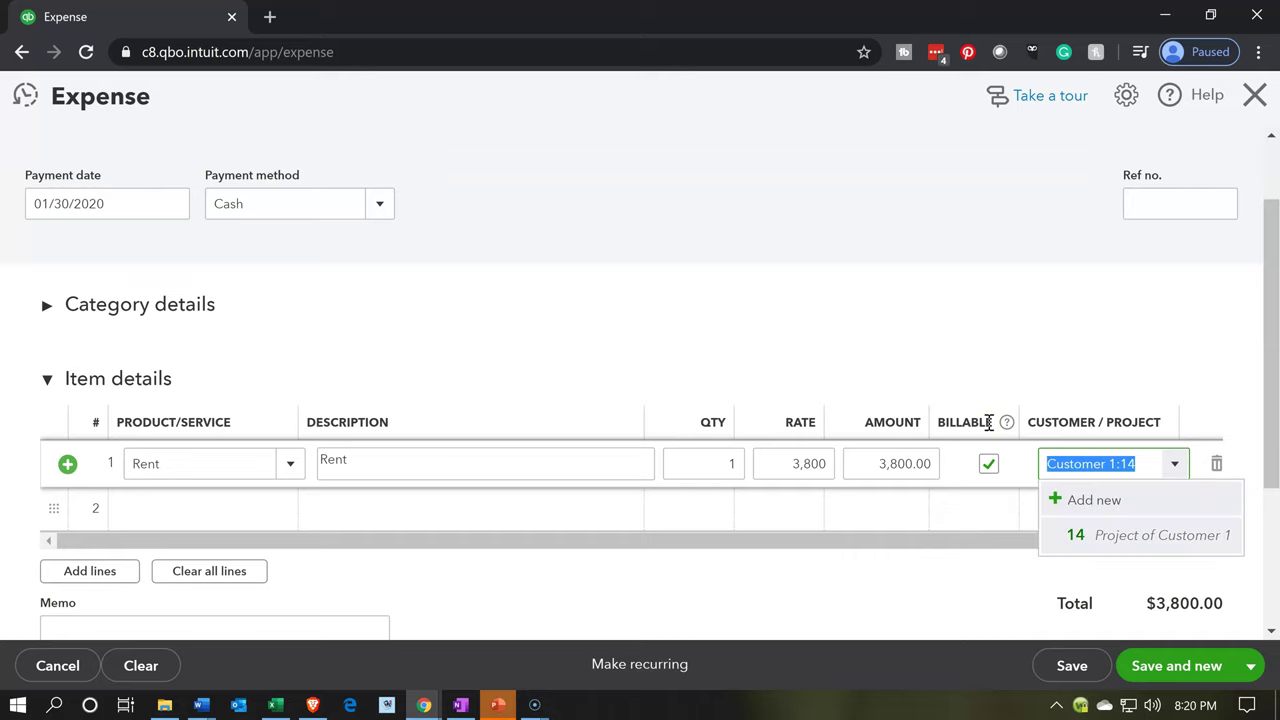
{"action": "key", "text": "Tab"}
Step: Begin the second item line with the Rent item
{"action": "key", "text": "Tab"}
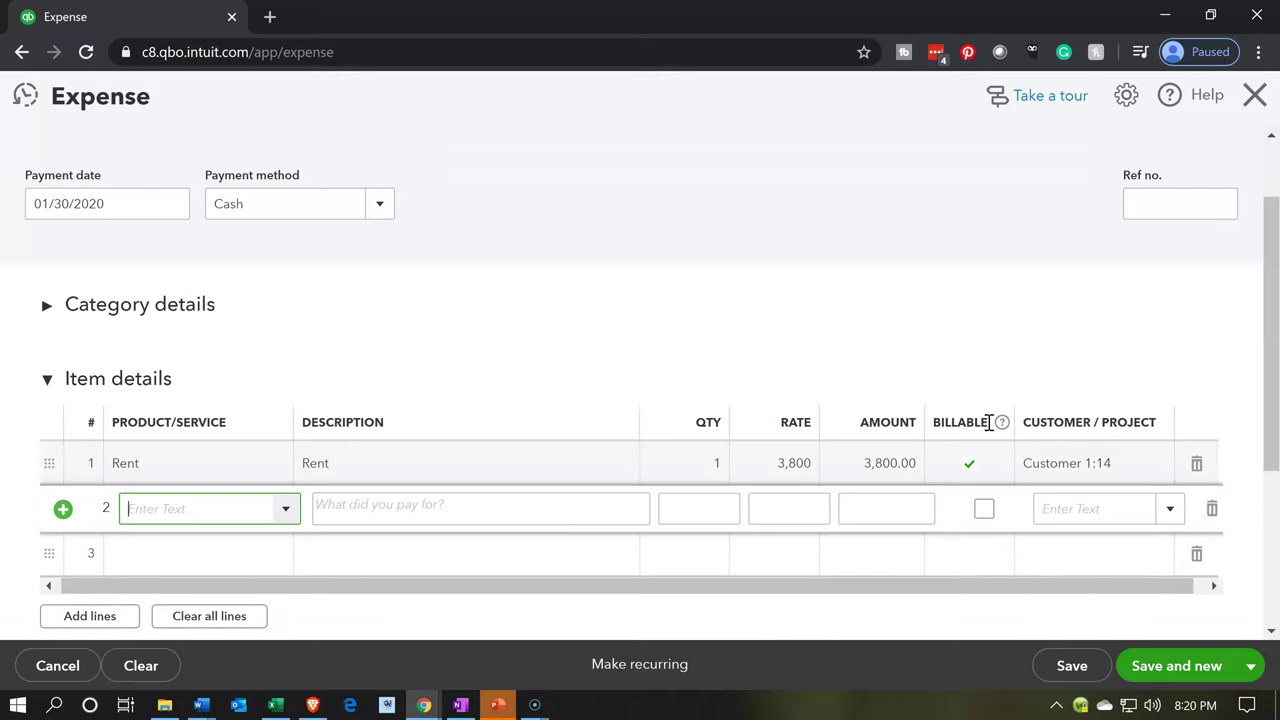
{"action": "type", "text": "Rent"}
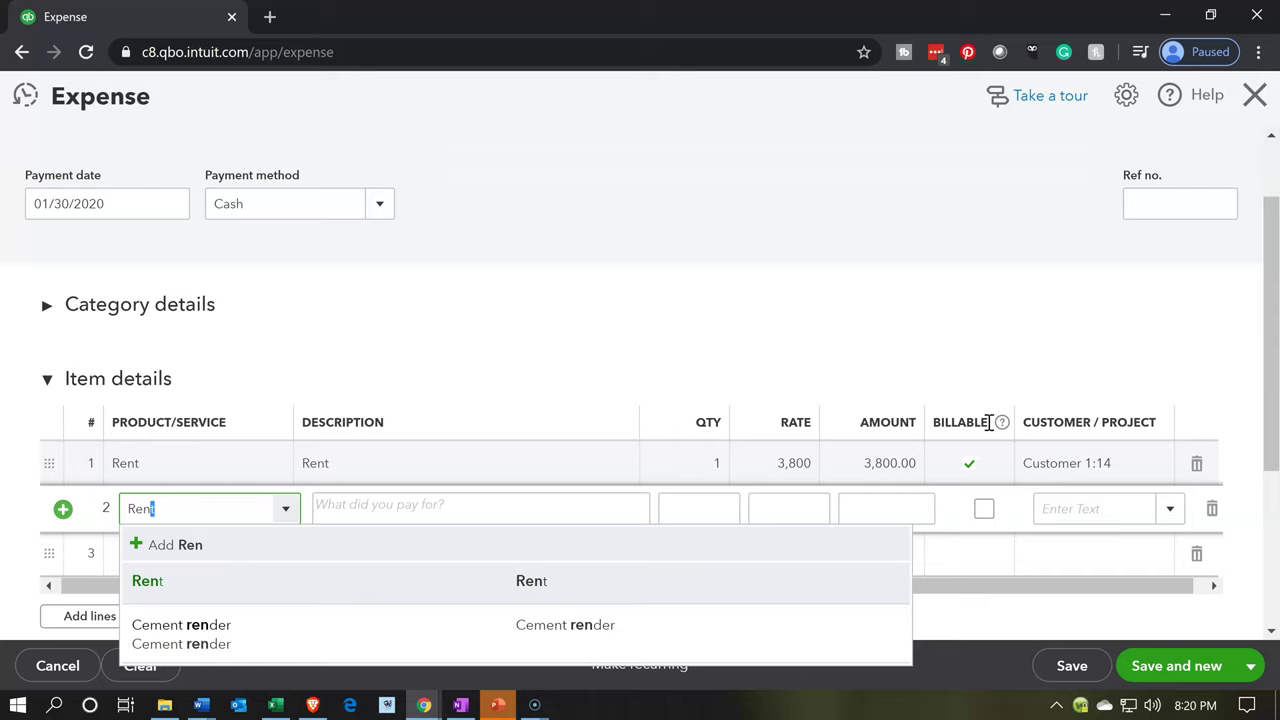
Step: Complete the second item line as Rent with a rate of 6,600, billable to project Customer 1:15
{"action": "key", "text": "Tab"}
{"action": "key", "text": "Tab"}
{"action": "key", "text": "Tab"}
{"action": "type", "text": "6600"}
{"action": "key", "text": "Tab"}
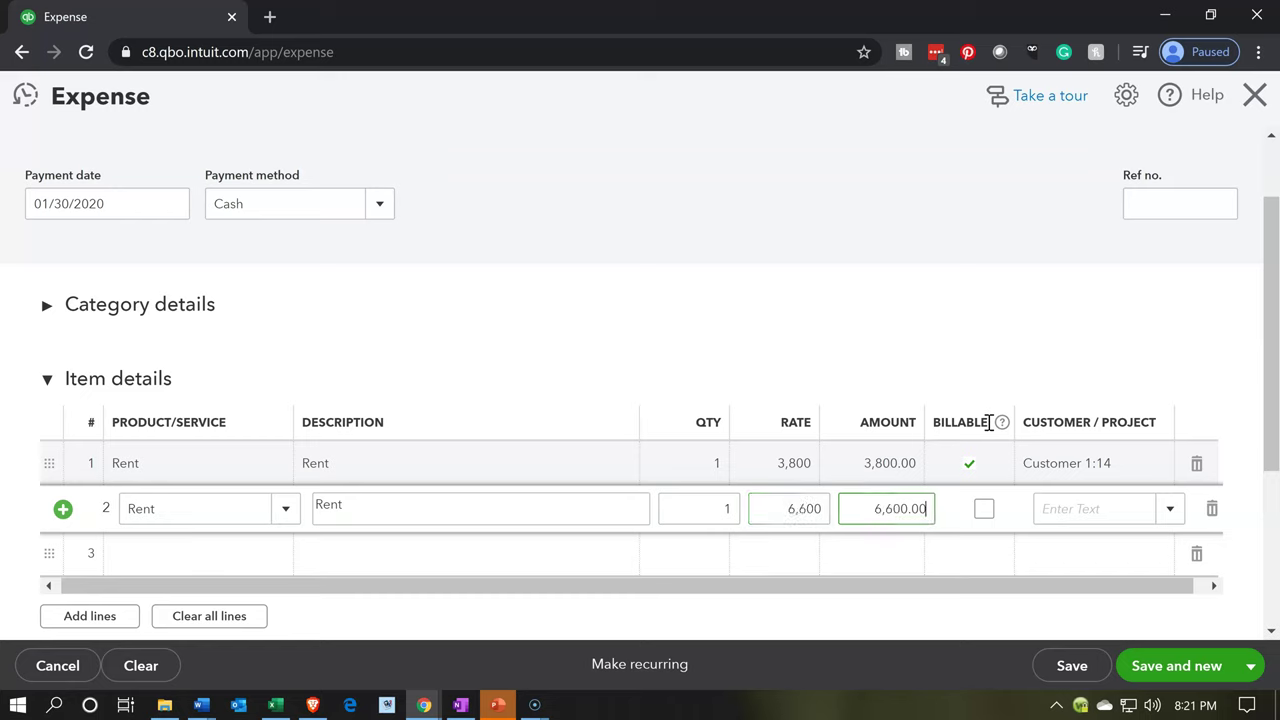
{"action": "left_click", "coordinate": [984, 510]}
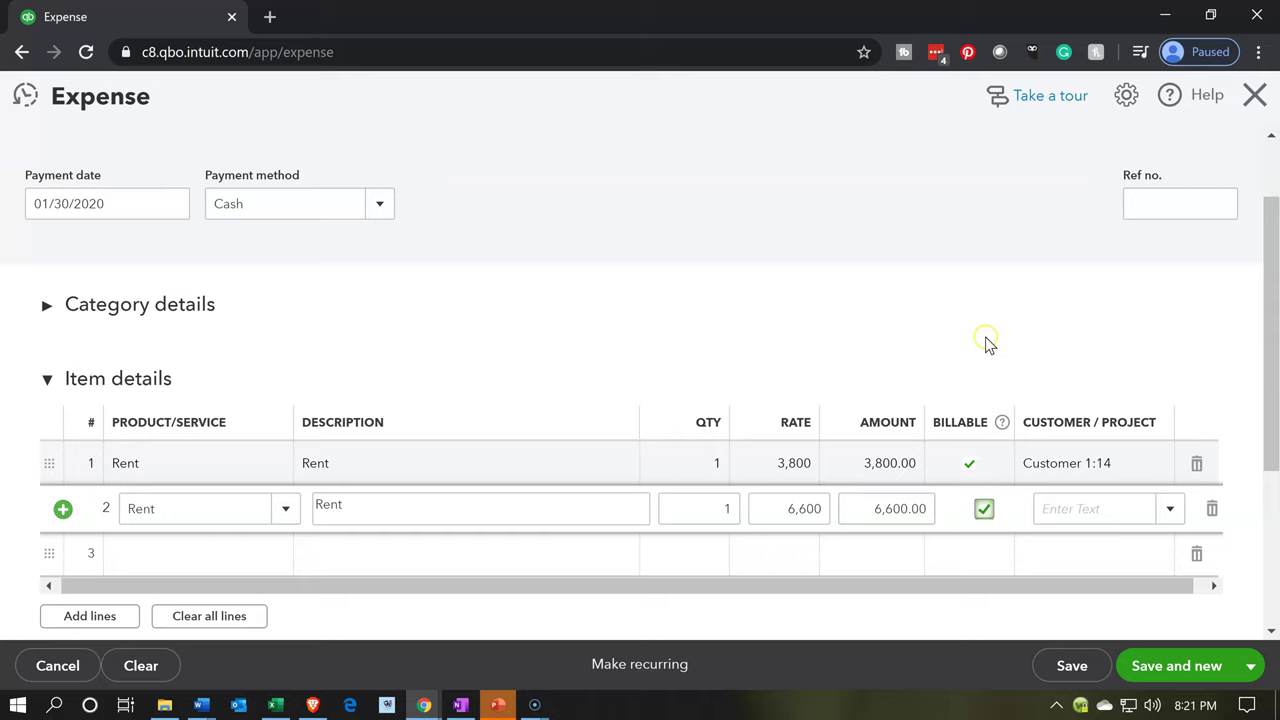
{"action": "key", "text": "Tab"}
{"action": "type", "text": "15"}
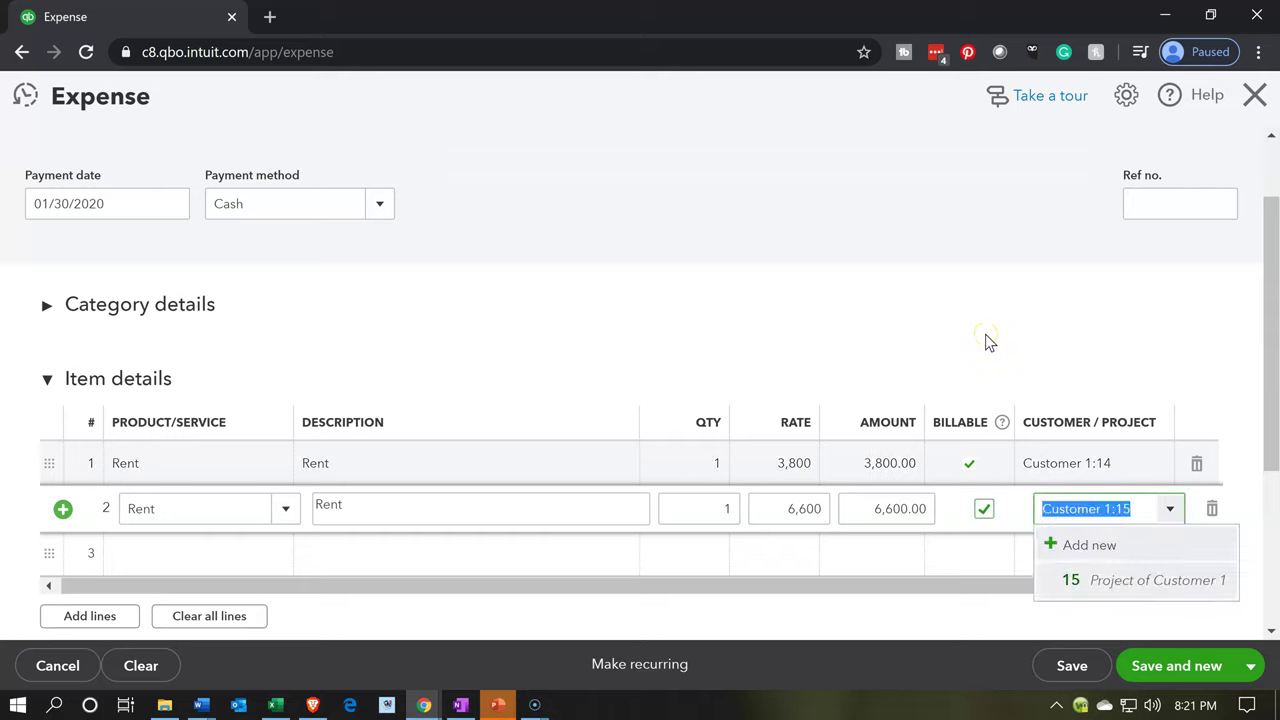
{"action": "key", "text": "Return"}
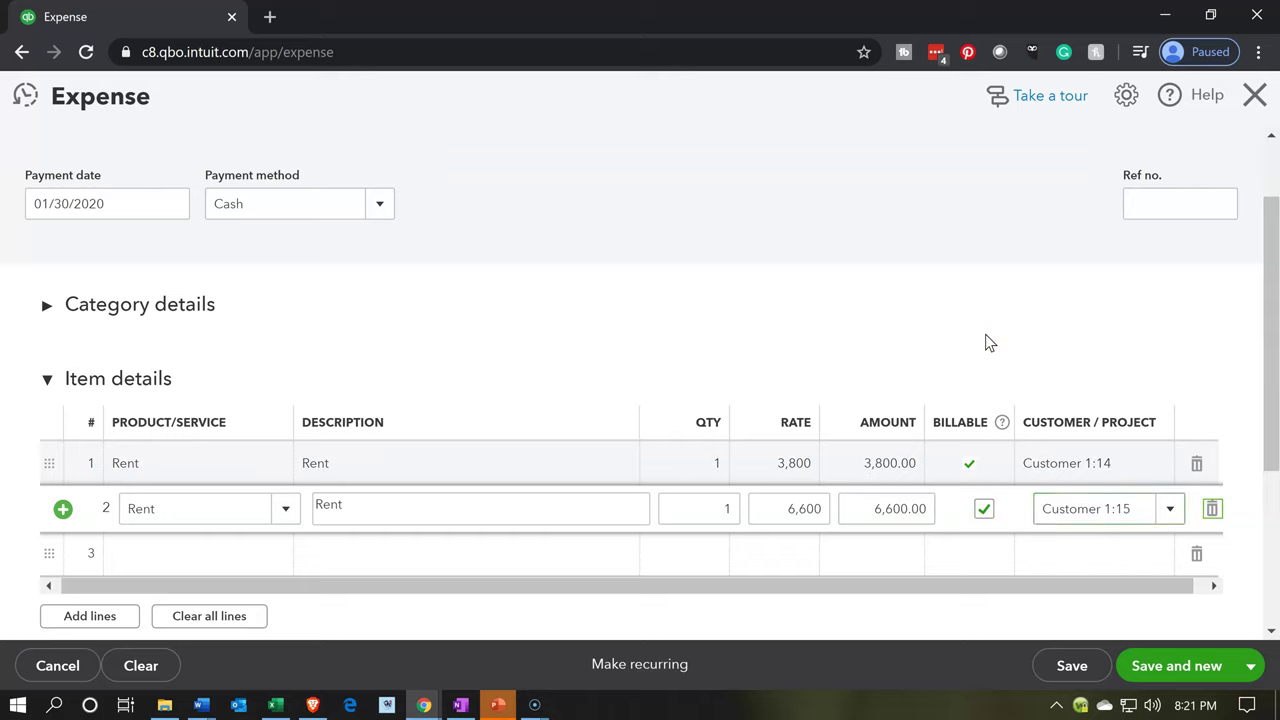
Step: Add a third item line for Rent with a rate of 9,600
{"action": "key", "text": "Tab"}
{"action": "type", "text": "Ren"}
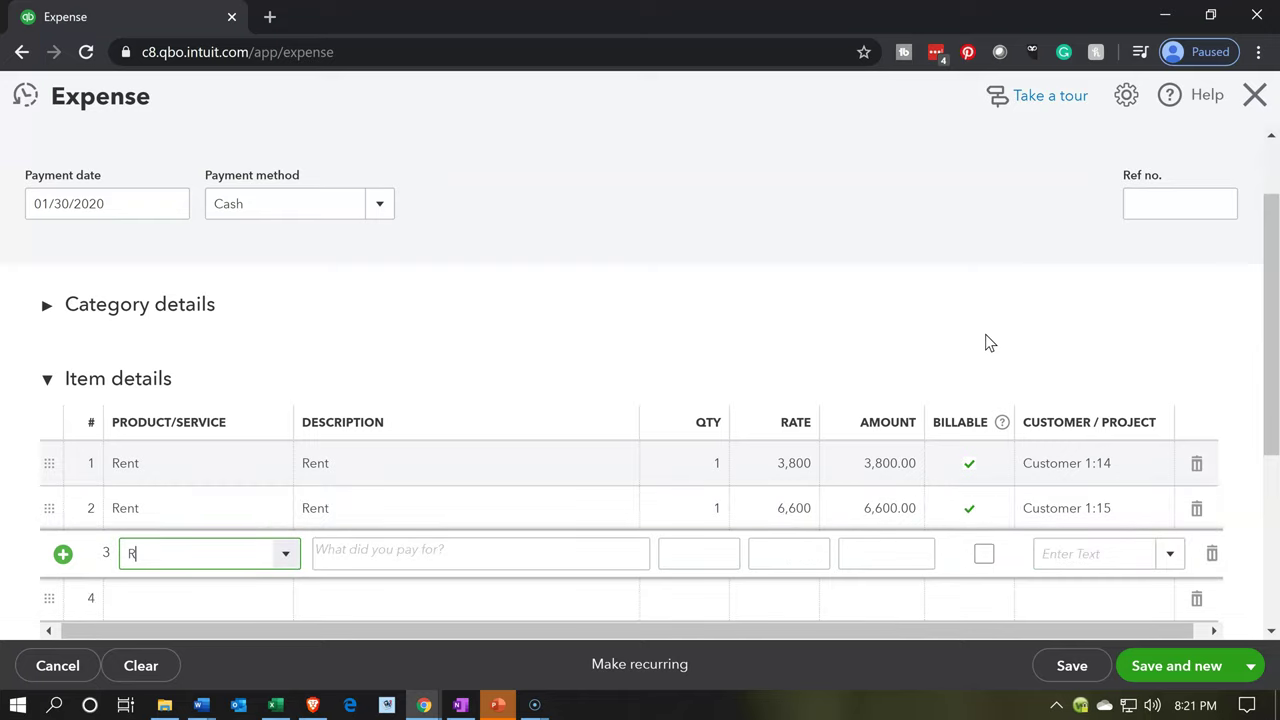
{"action": "key", "text": "Down"}
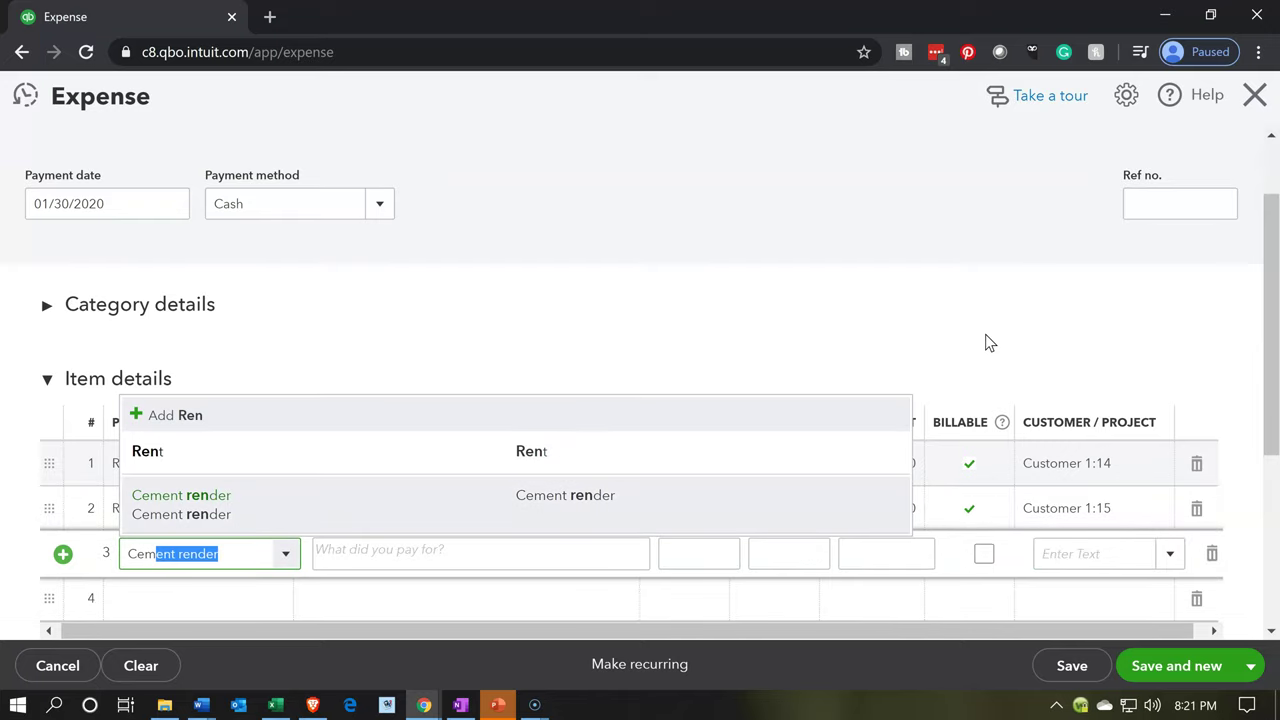
{"action": "key", "text": "Up"}
{"action": "key", "text": "Tab"}
{"action": "key", "text": "Tab"}
{"action": "key", "text": "Tab"}
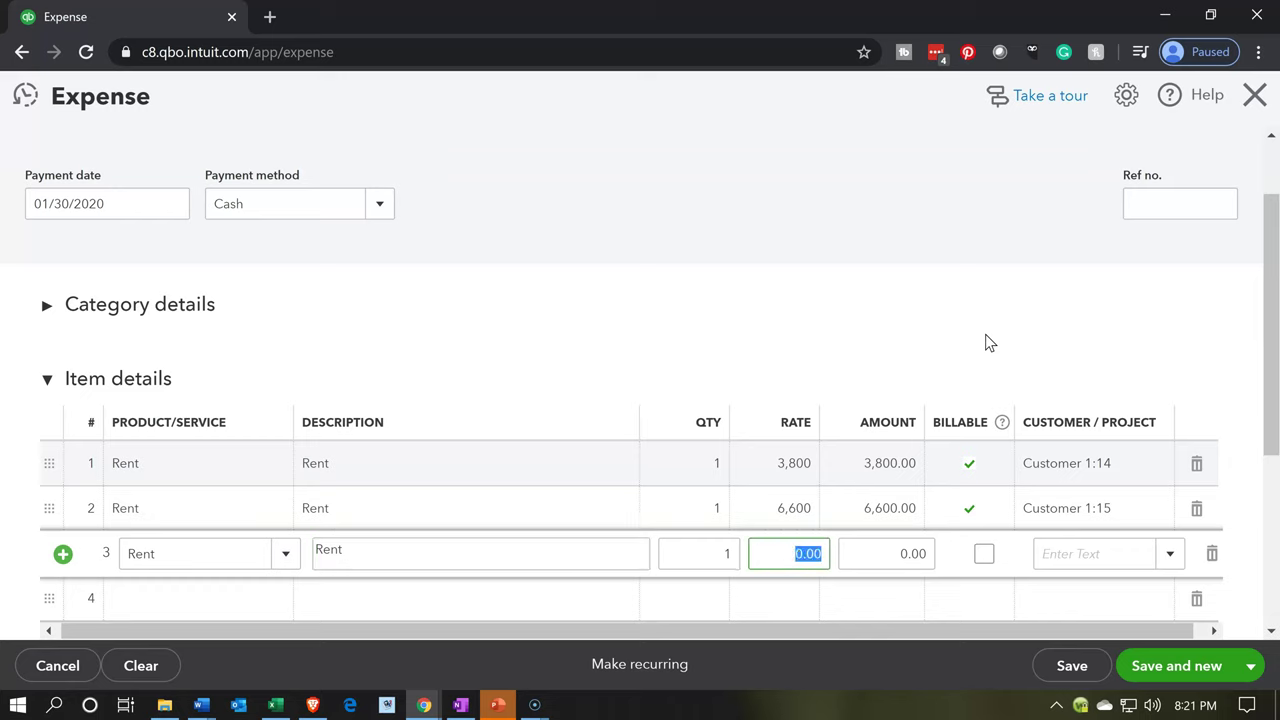
{"action": "type", "text": "9600"}
{"action": "key", "text": "Tab"}
Step: Mark the third Rent line as billable and assign it to project Customer 1:16
{"action": "left_click", "coordinate": [984, 553]}
{"action": "key", "text": "Tab"}
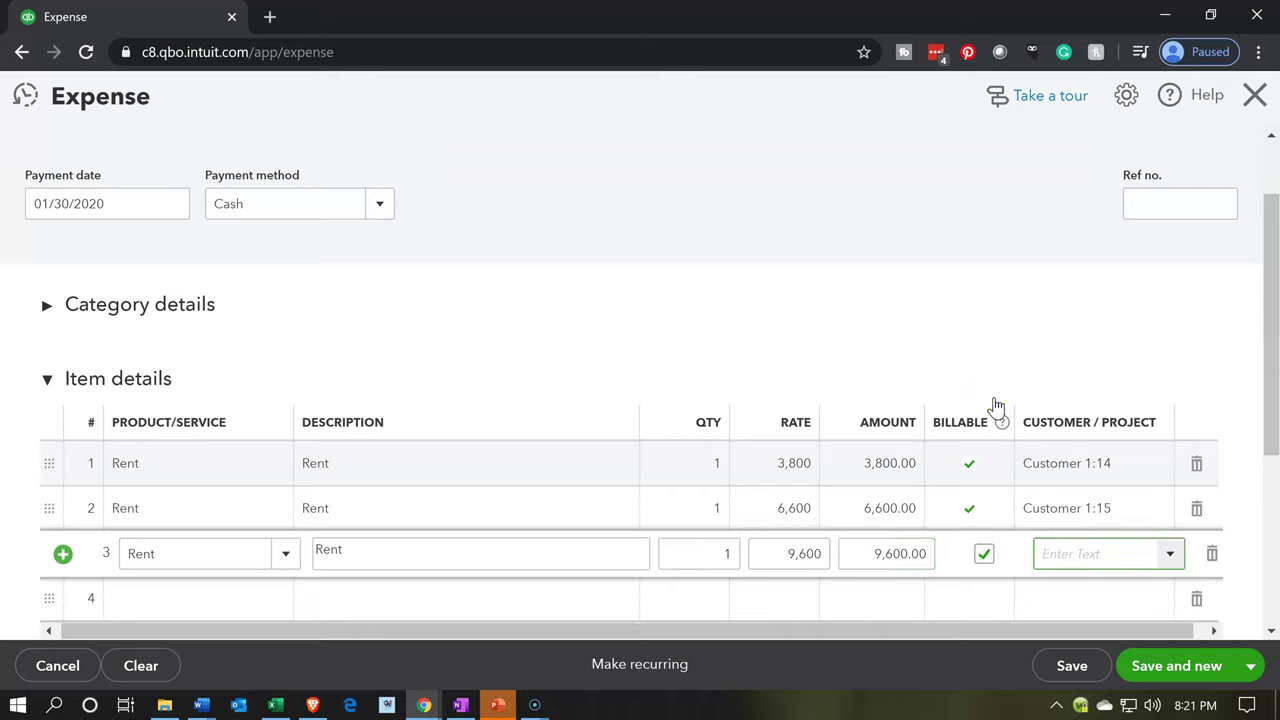
{"action": "type", "text": "16"}
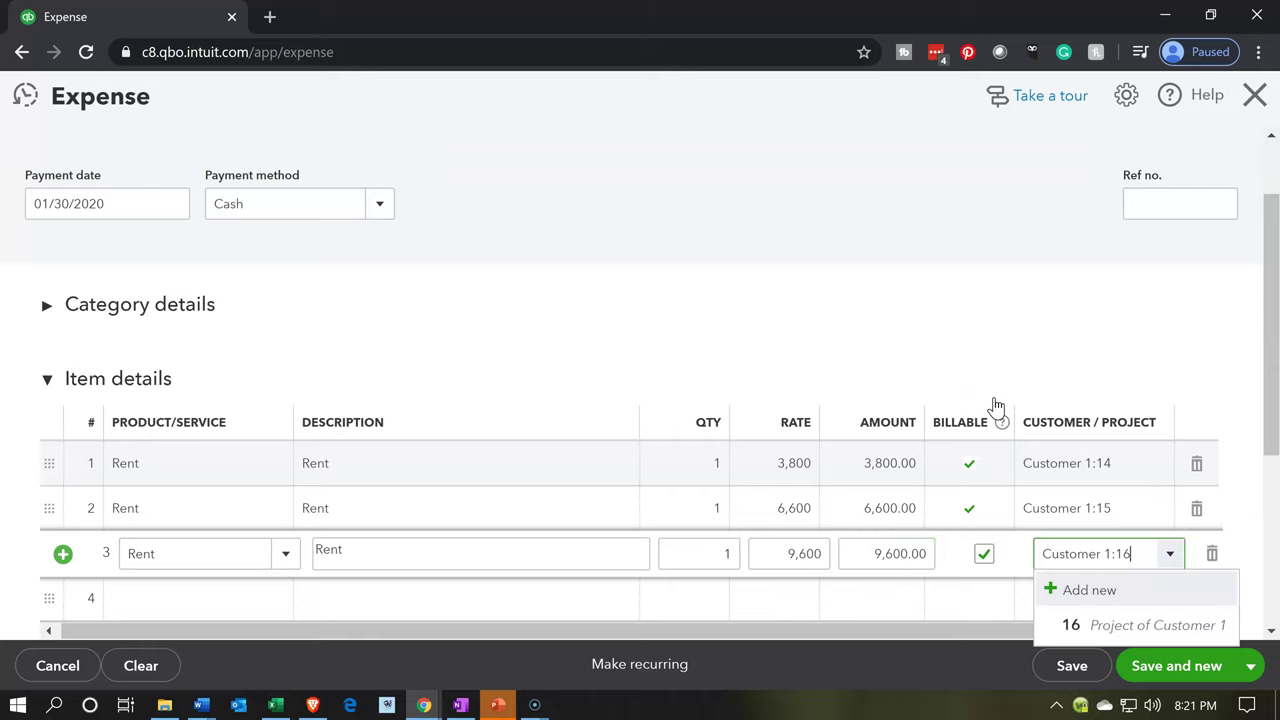
{"action": "key", "text": "Down"}
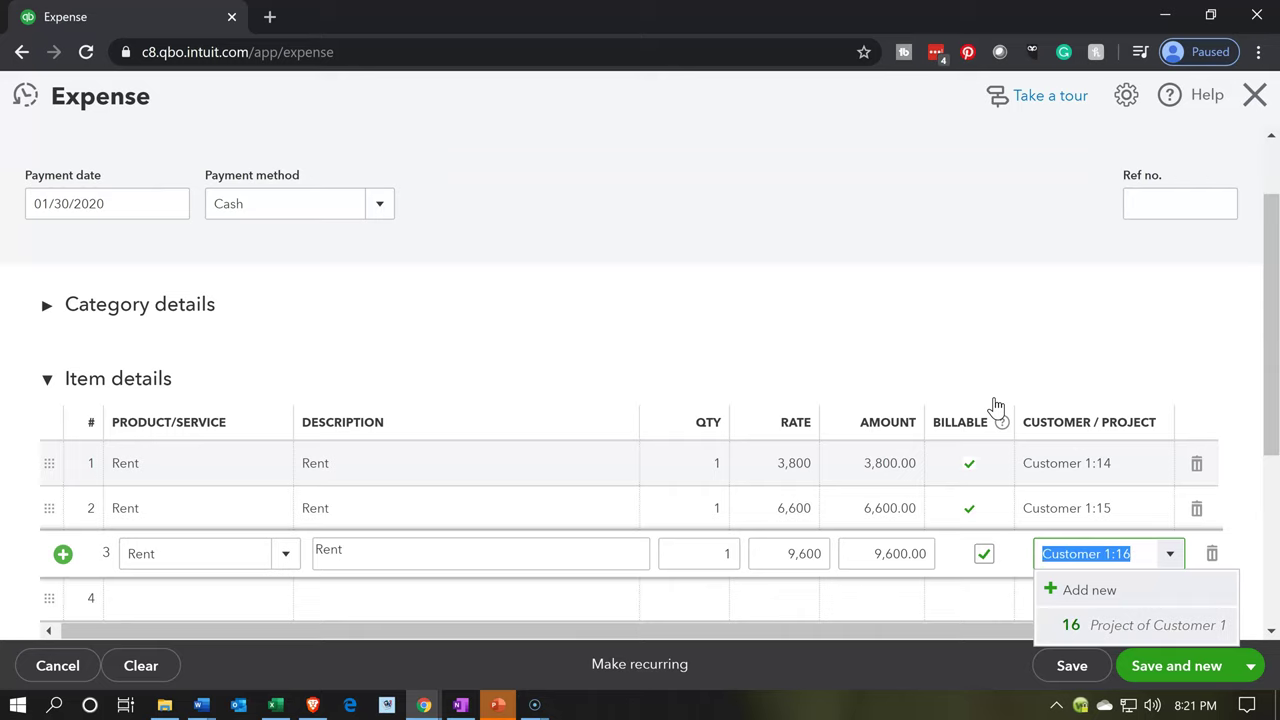
{"action": "key", "text": "Tab"}
Step: Check the expense total and item lines, then save and close the expense
{"action": "left_click", "coordinate": [789, 386]}
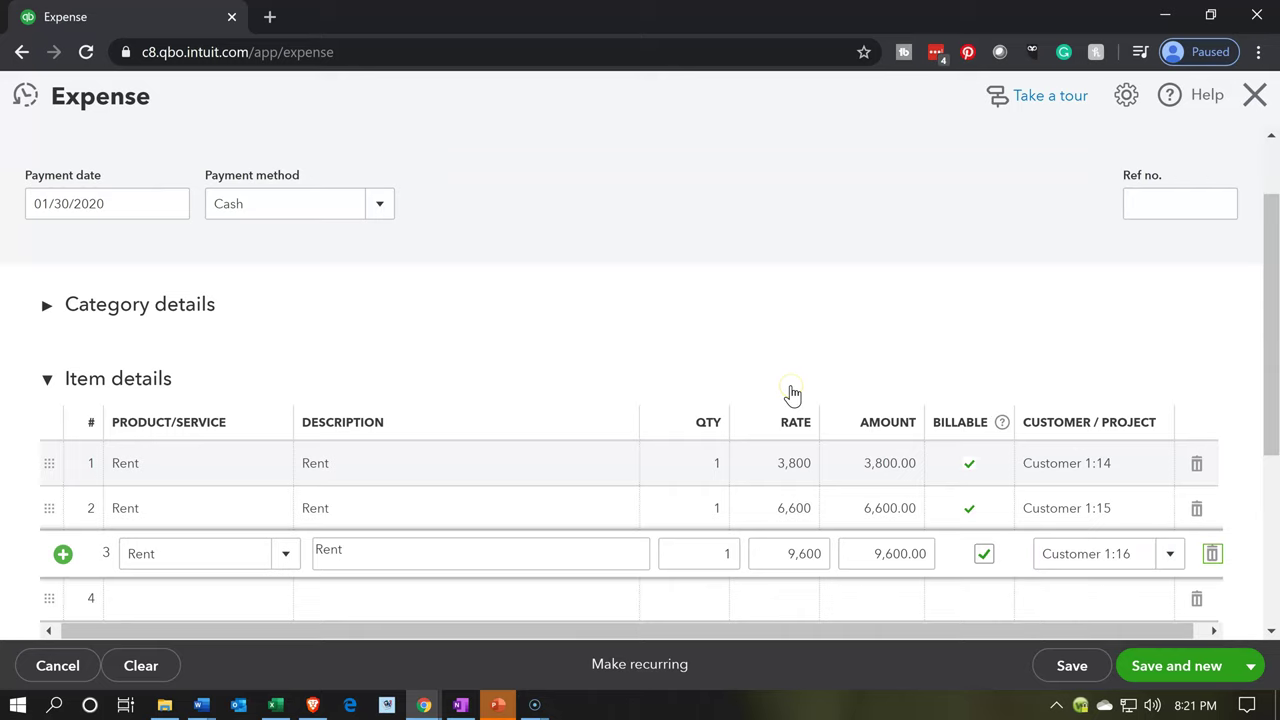
{"action": "scroll", "coordinate": [792, 395], "scroll_direction": "up", "scroll_amount": 1}
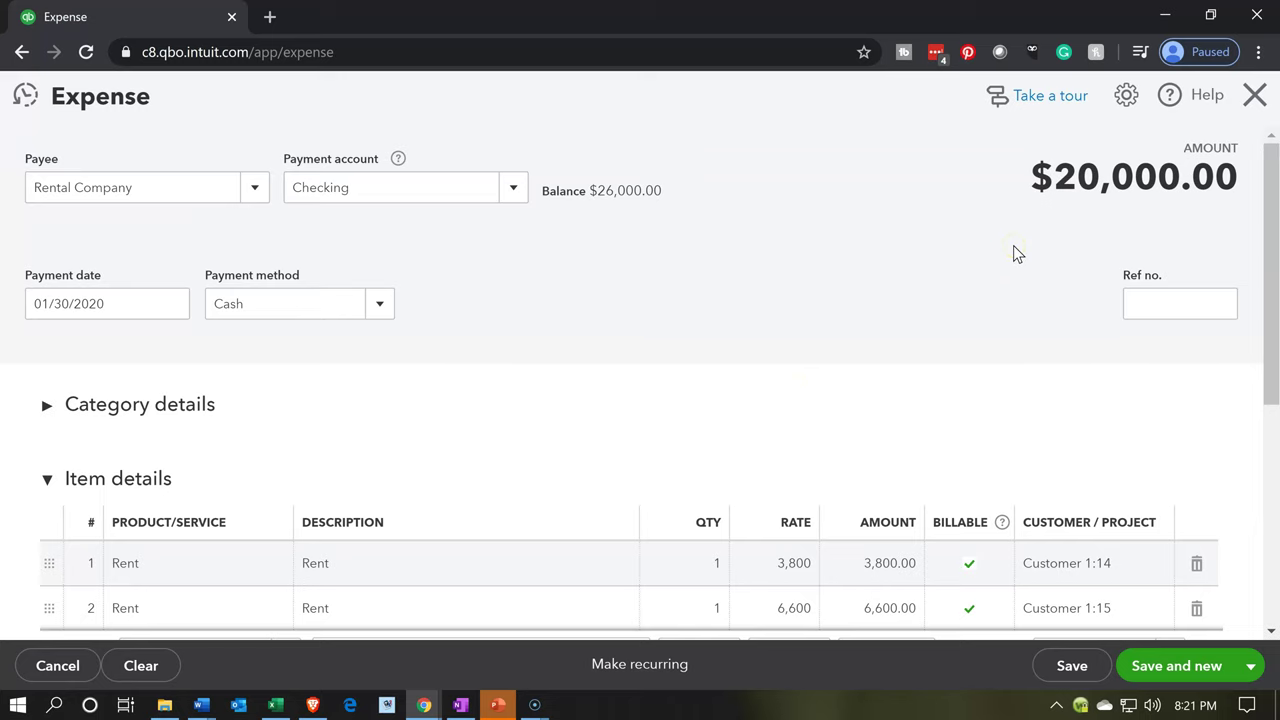
{"action": "scroll", "coordinate": [920, 289], "scroll_direction": "down", "scroll_amount": 2}
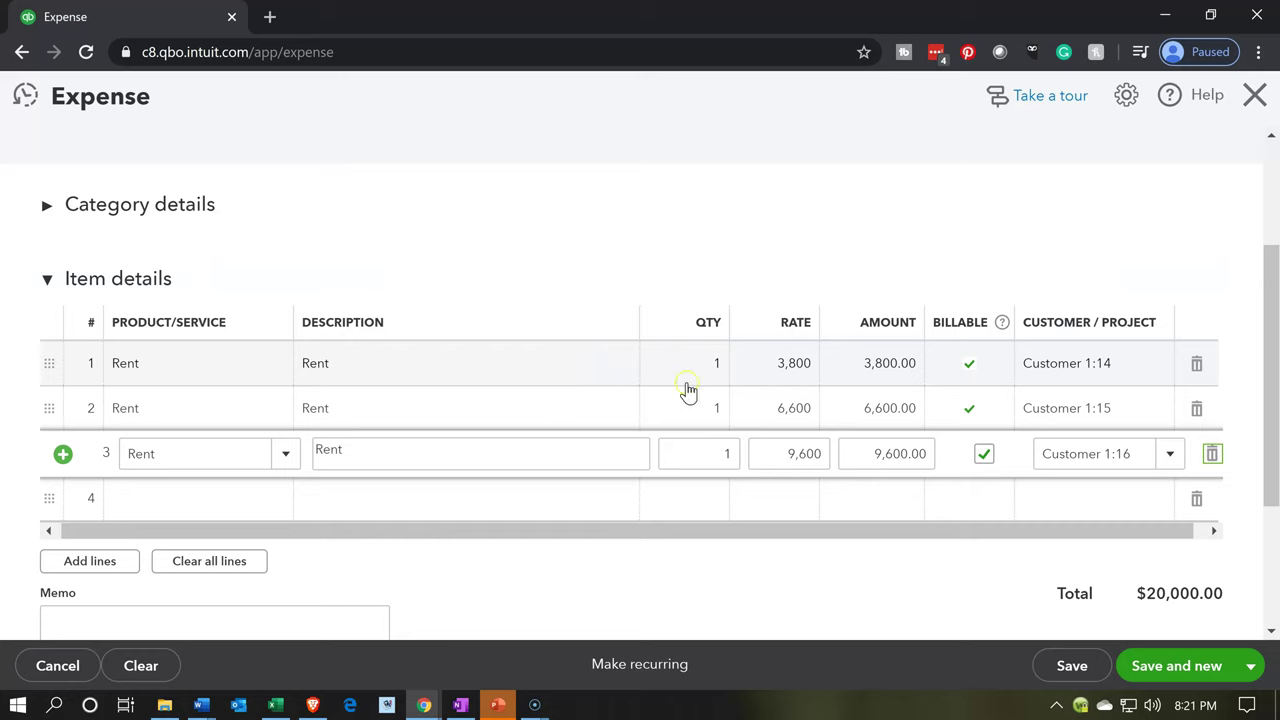
{"action": "left_click", "coordinate": [967, 374]}
{"action": "left_click", "coordinate": [1236, 668]}
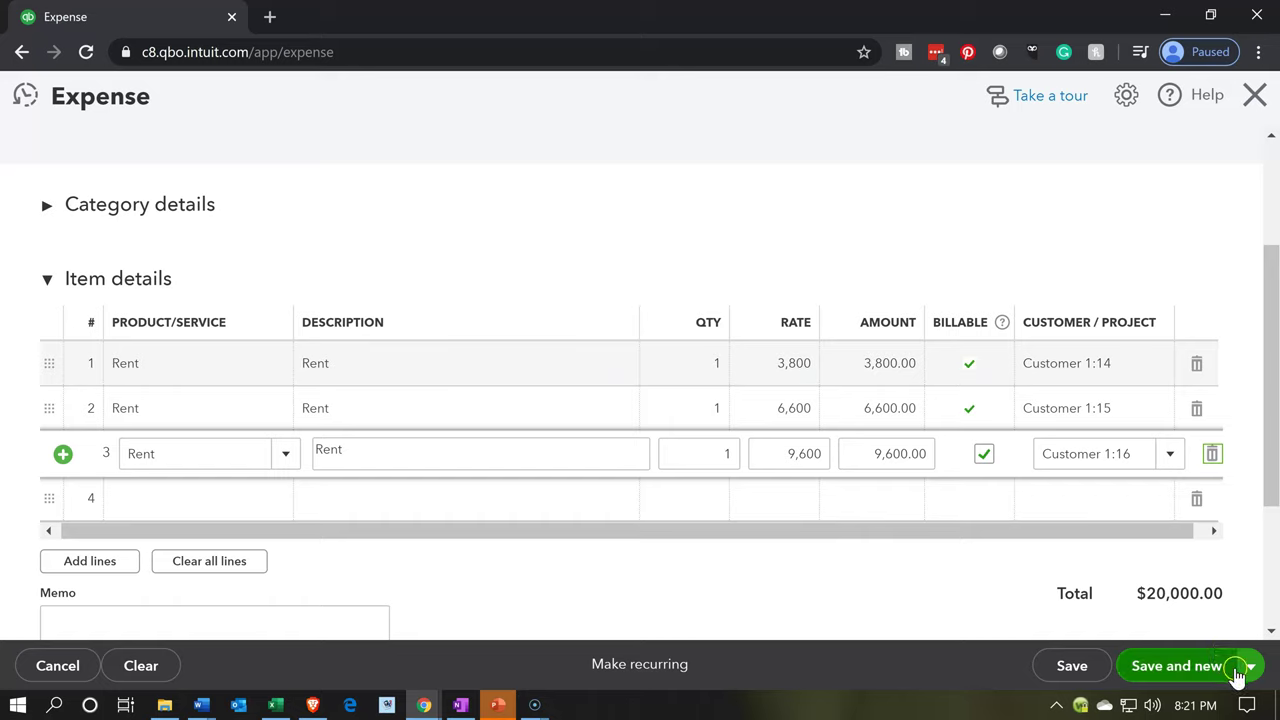
{"action": "left_click", "coordinate": [1185, 633]}
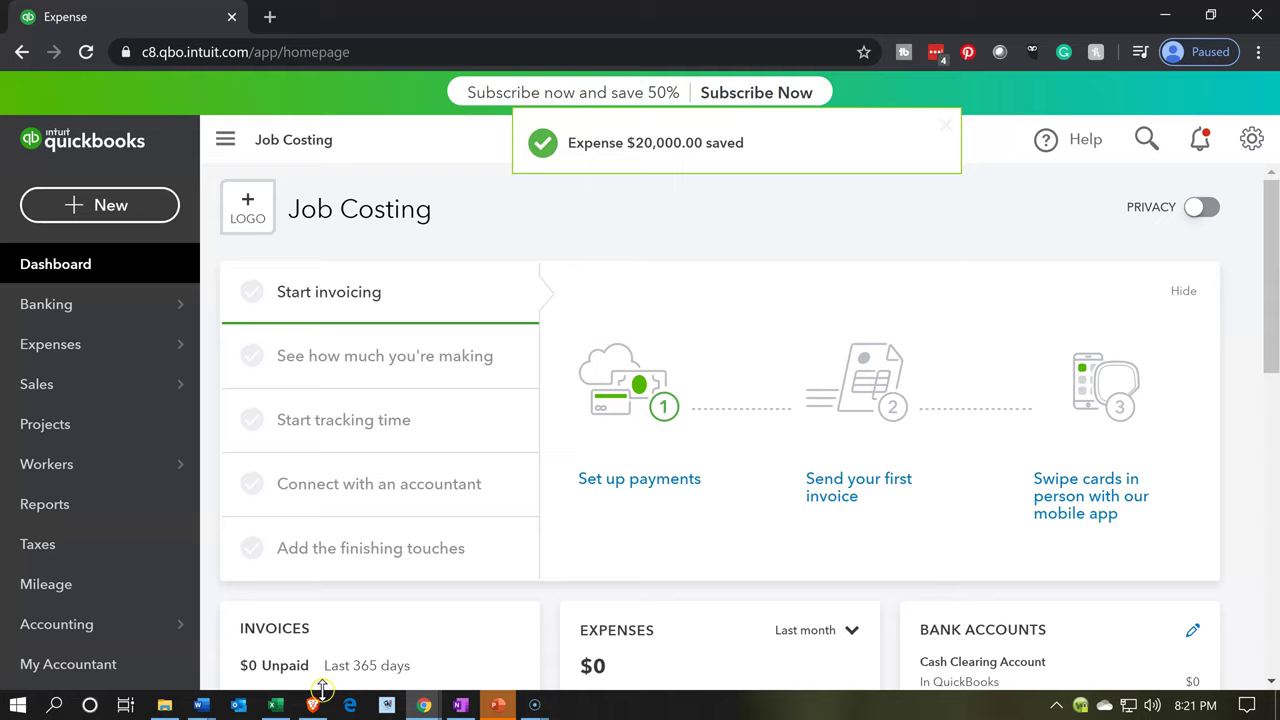
Step: Switch to the Excel job cost workbook and fill the selected 3,800, 6,600 and 9,600 overhead cells with yellow
{"action": "left_click", "coordinate": [276, 705]}
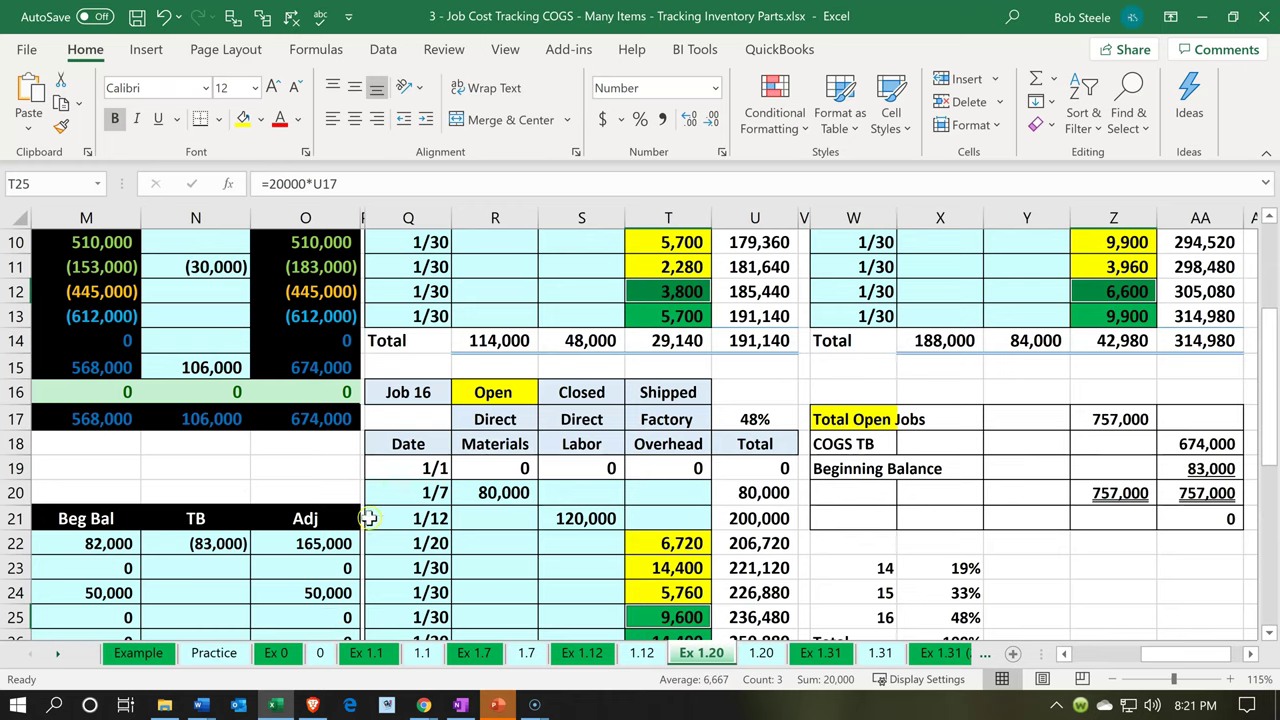
{"action": "right_click", "coordinate": [641, 295]}
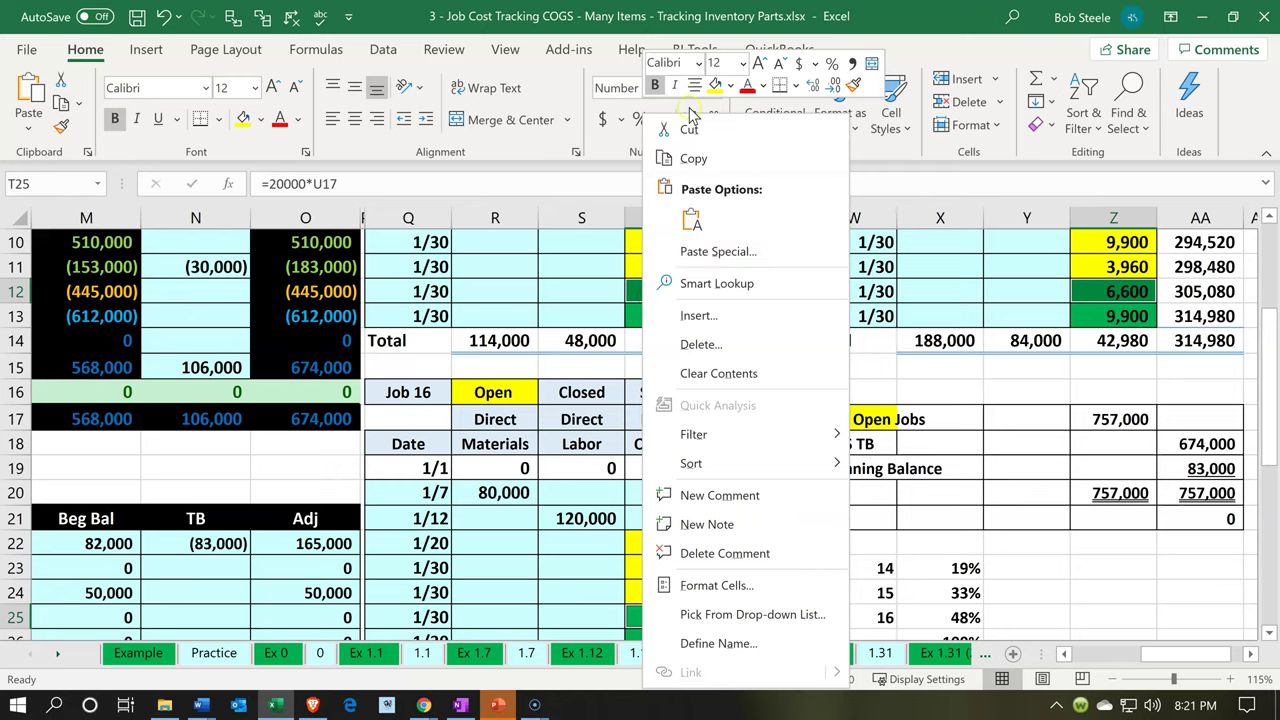
{"action": "key", "text": "Escape"}
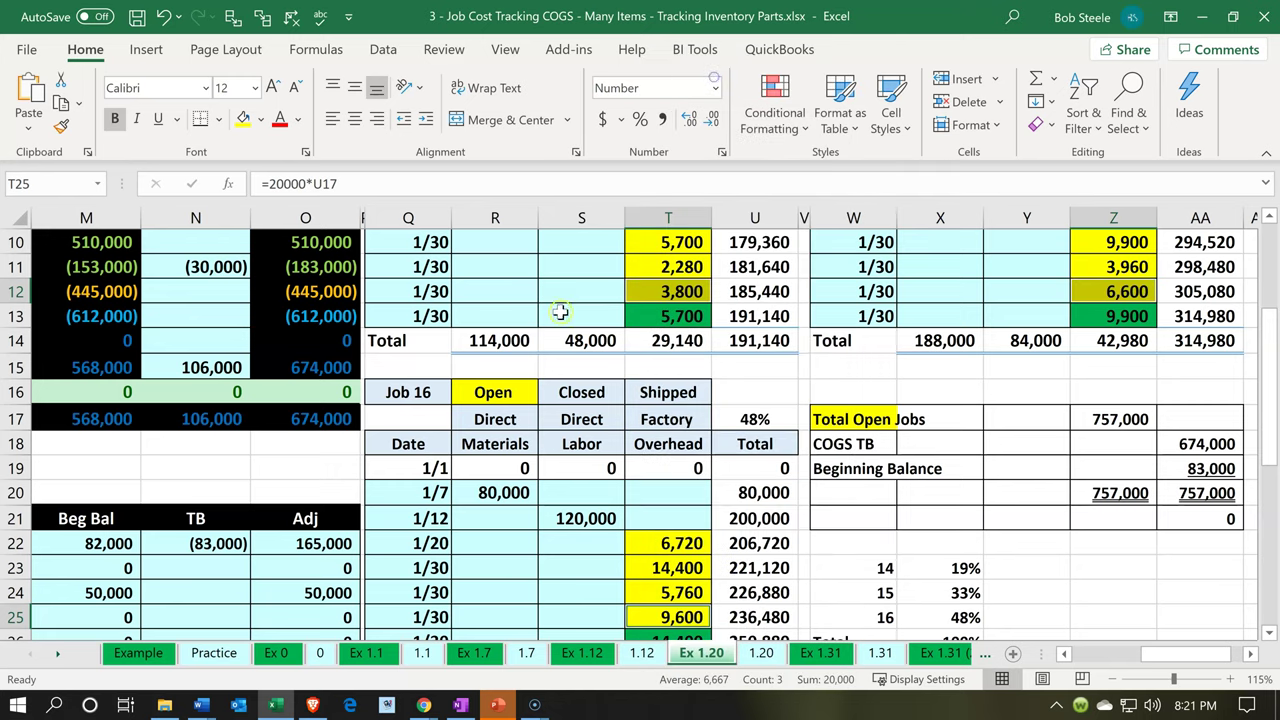
Step: Review the overhead transactions list and examine the 30,000 factory equipment depreciation entry to cost of goods sold and accumulated depreciation
{"action": "left_click", "coordinate": [462, 360]}
{"action": "key", "text": "Left"}
{"action": "key", "text": "Left"}
{"action": "key", "text": "Left"}
{"action": "key", "text": "Left"}
{"action": "key", "text": "Left"}
{"action": "key", "text": "Left"}
{"action": "key", "text": "Left"}
{"action": "key", "text": "Left"}
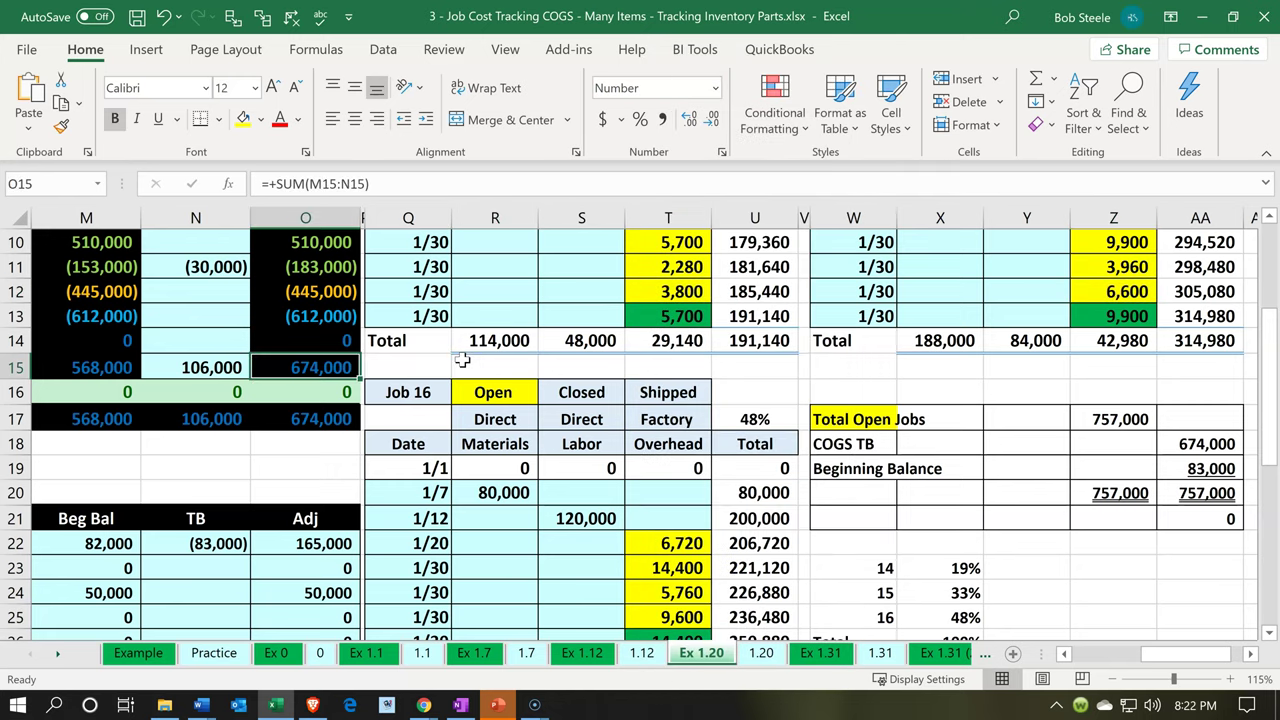
{"action": "key", "text": "Left"}
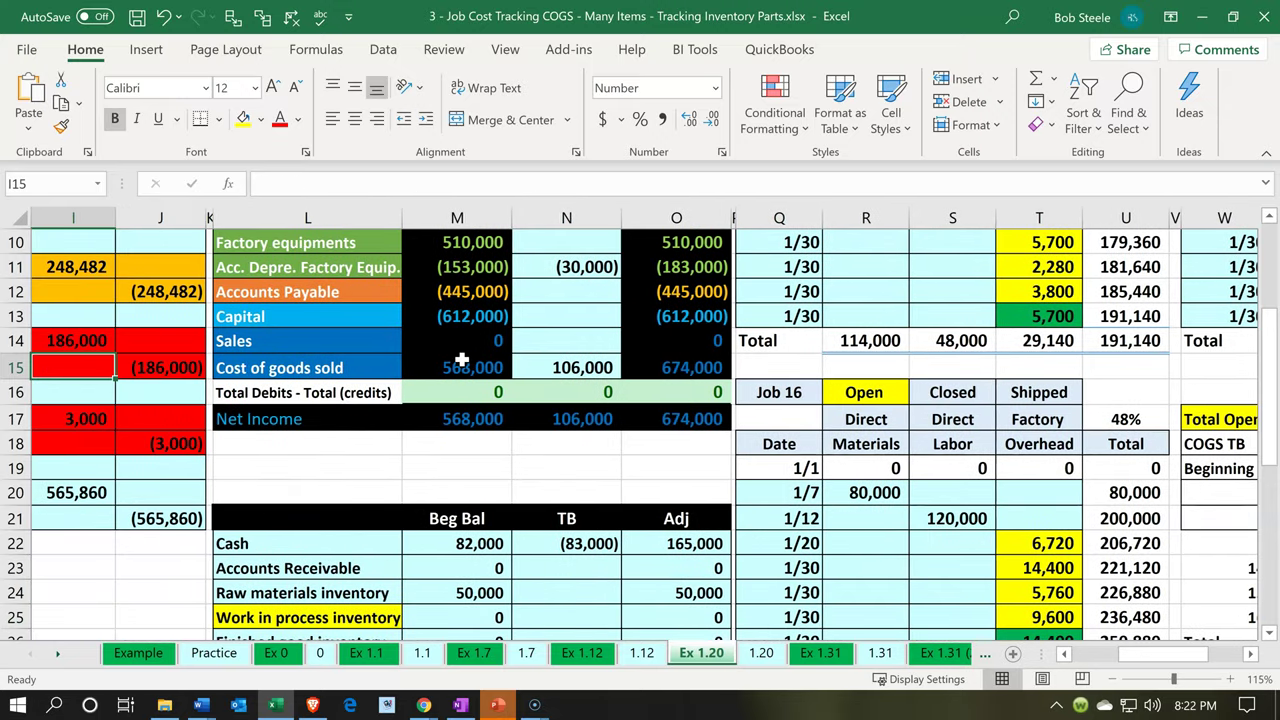
{"action": "key", "text": "Left"}
{"action": "key", "text": "Left"}
{"action": "key", "text": "Left"}
{"action": "key", "text": "Left"}
{"action": "key", "text": "Left"}
{"action": "key", "text": "Left"}
{"action": "key", "text": "Left"}
{"action": "key", "text": "Left"}
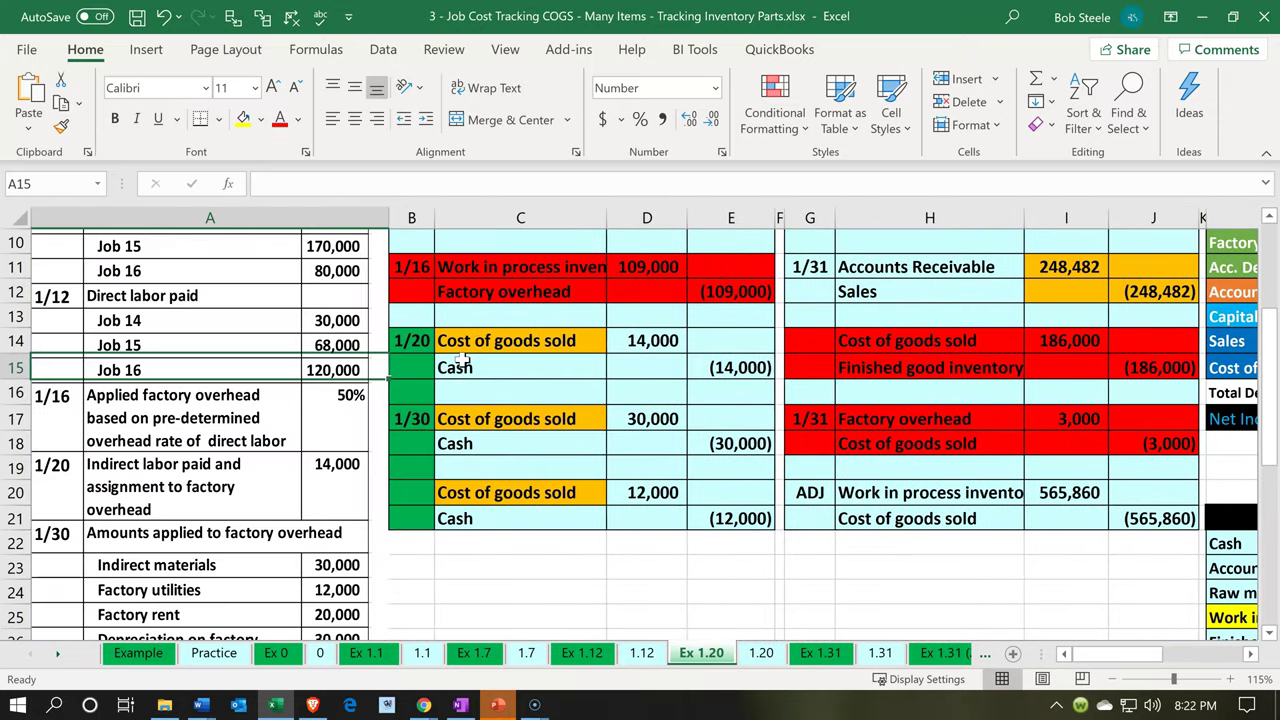
{"action": "scroll", "coordinate": [462, 362], "scroll_direction": "down", "scroll_amount": 2}
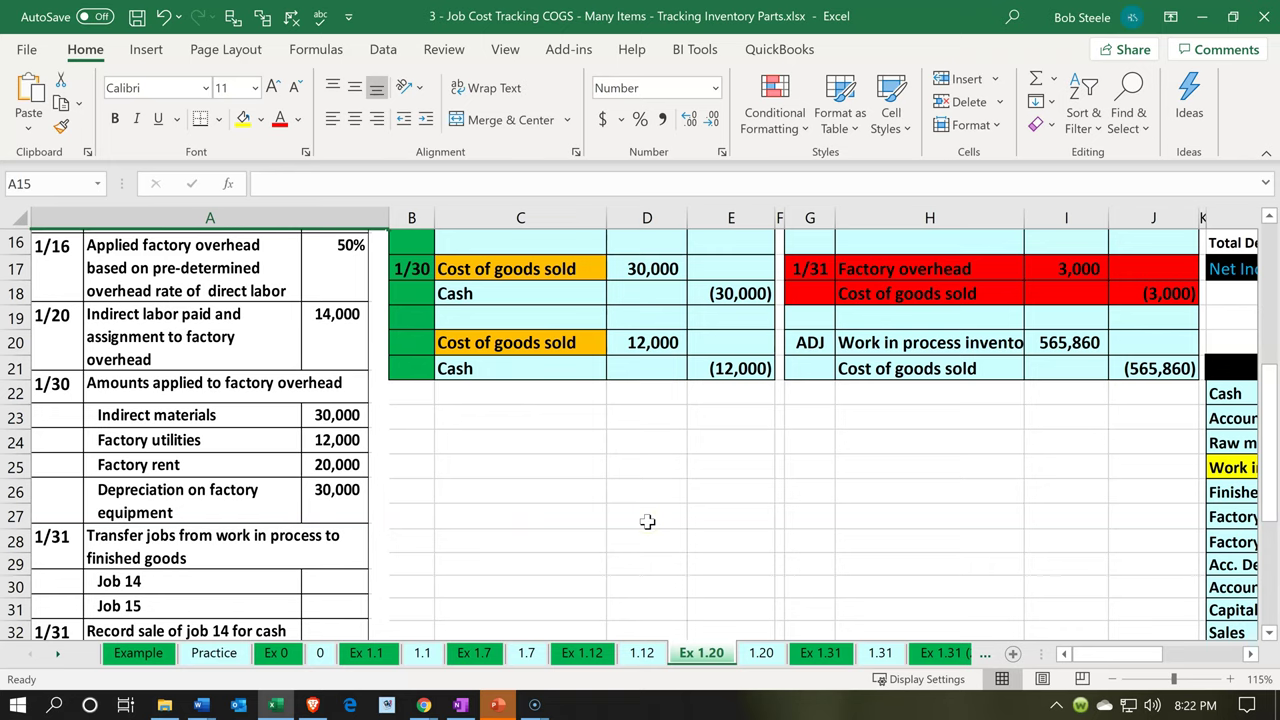
{"action": "scroll", "coordinate": [647, 521], "scroll_direction": "up", "scroll_amount": 5}
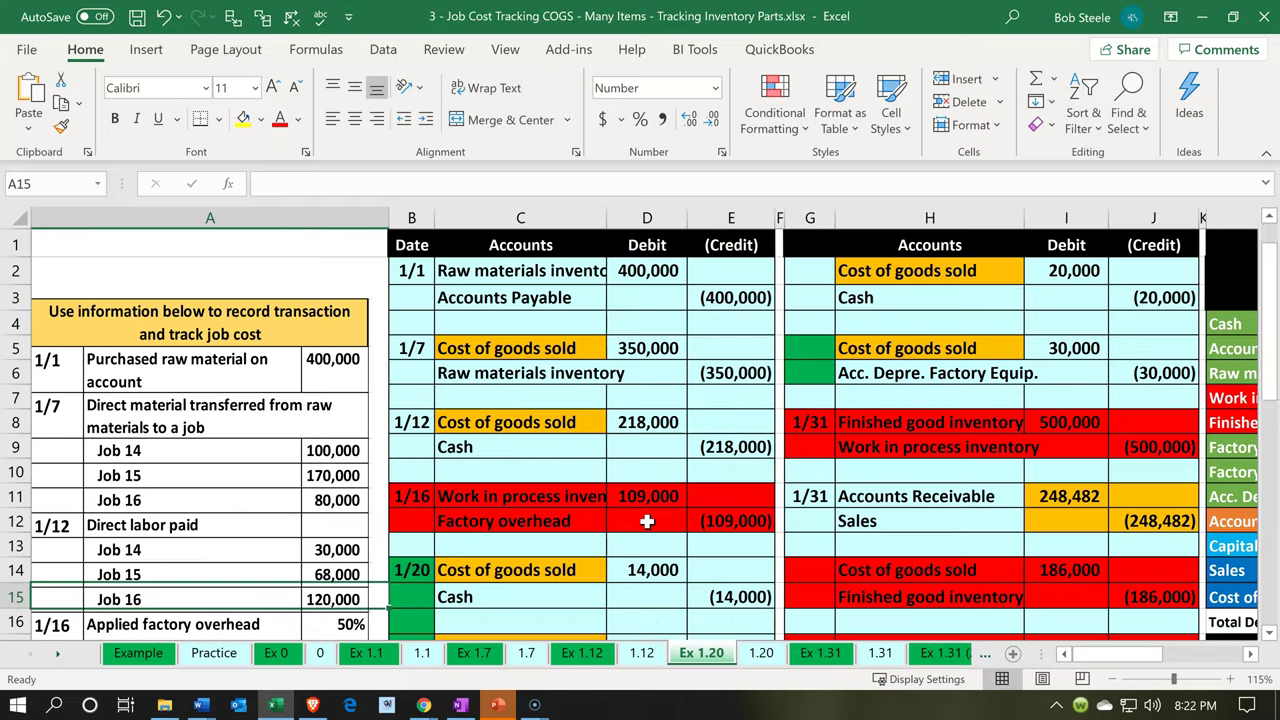
{"action": "left_click", "coordinate": [897, 341]}
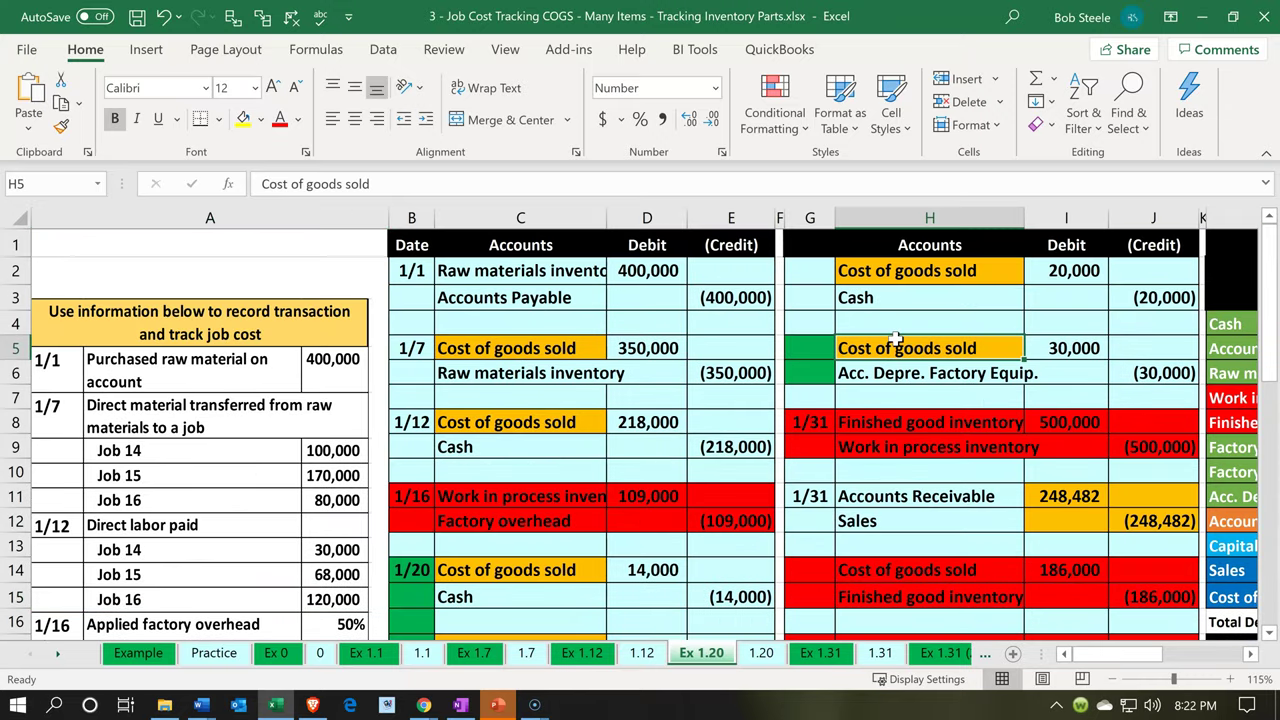
{"action": "key", "text": "Right"}
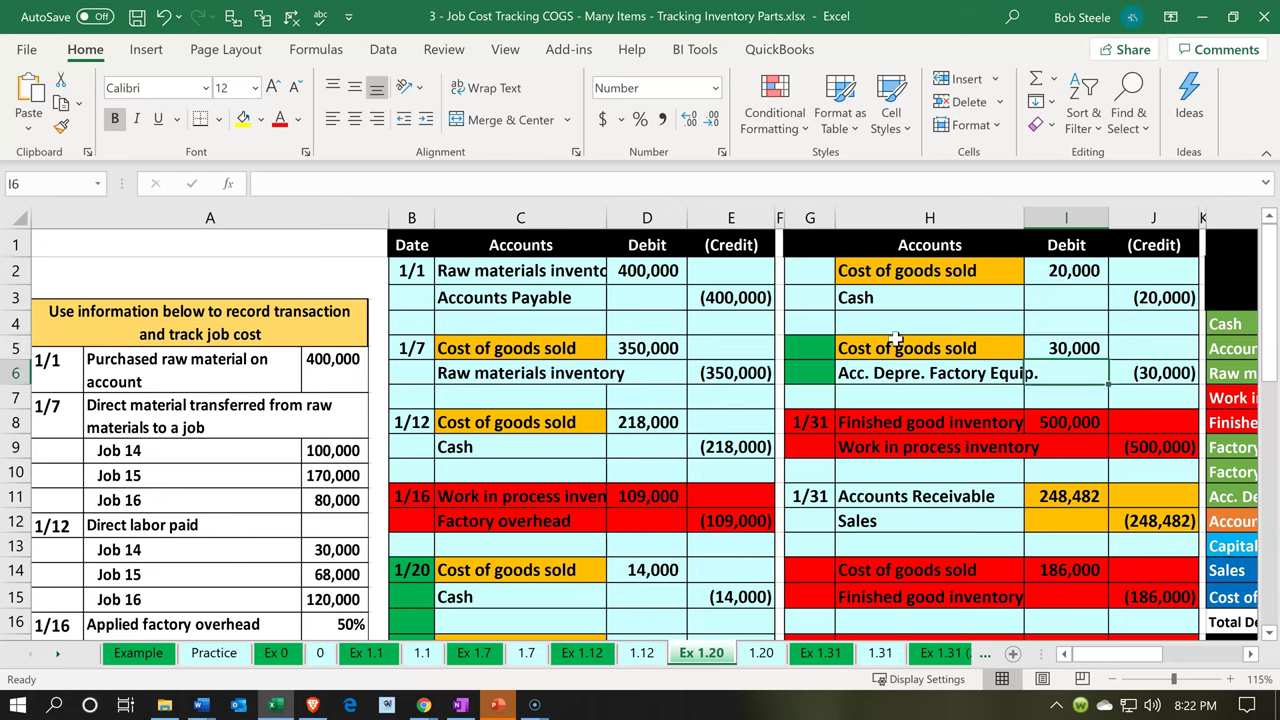
{"action": "key", "text": "Down"}
{"action": "key", "text": "Right"}
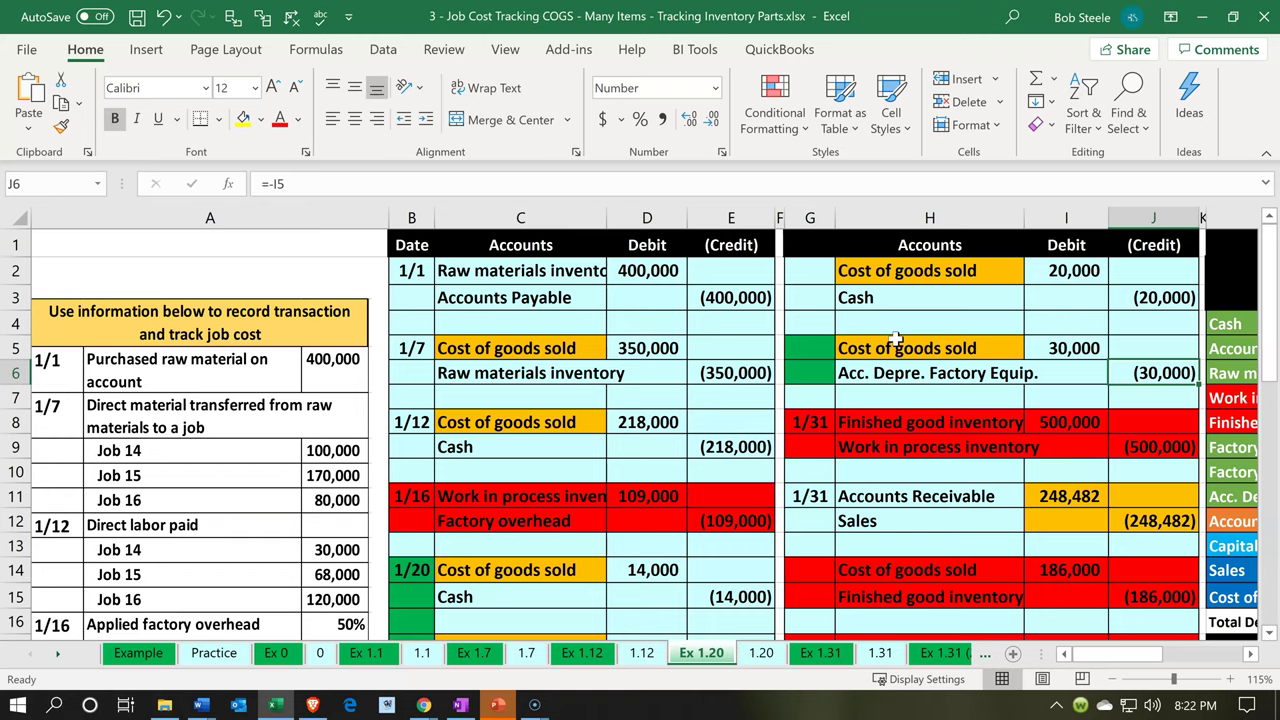
Step: Select the green 1/30 depreciation overhead cells for Jobs 14, 15 and 16 together, and switch back to QuickBooks Online
{"action": "key", "text": "Right"}
{"action": "key", "text": "Right"}
{"action": "key", "text": "Right"}
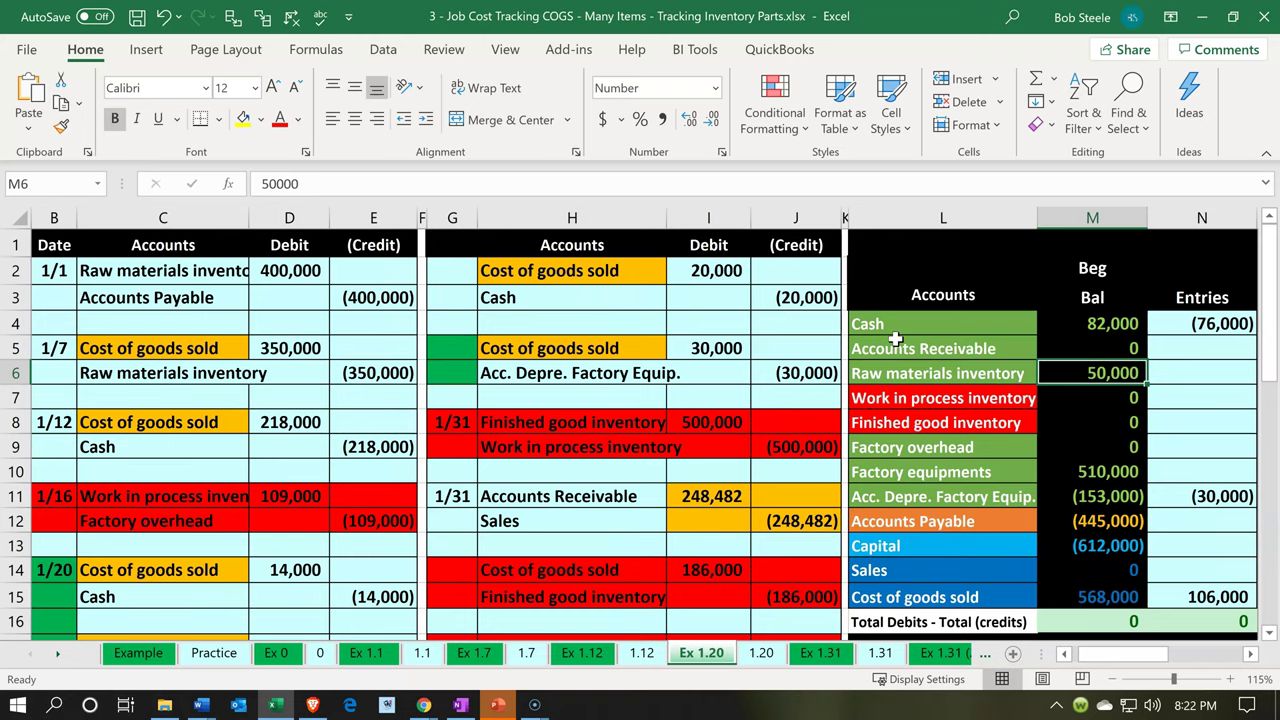
{"action": "key", "text": "Right"}
{"action": "key", "text": "Right"}
{"action": "key", "text": "Right"}
{"action": "key", "text": "Right"}
{"action": "key", "text": "Right"}
{"action": "key", "text": "Right"}
{"action": "key", "text": "Right"}
{"action": "key", "text": "Right"}
{"action": "key", "text": "Right"}
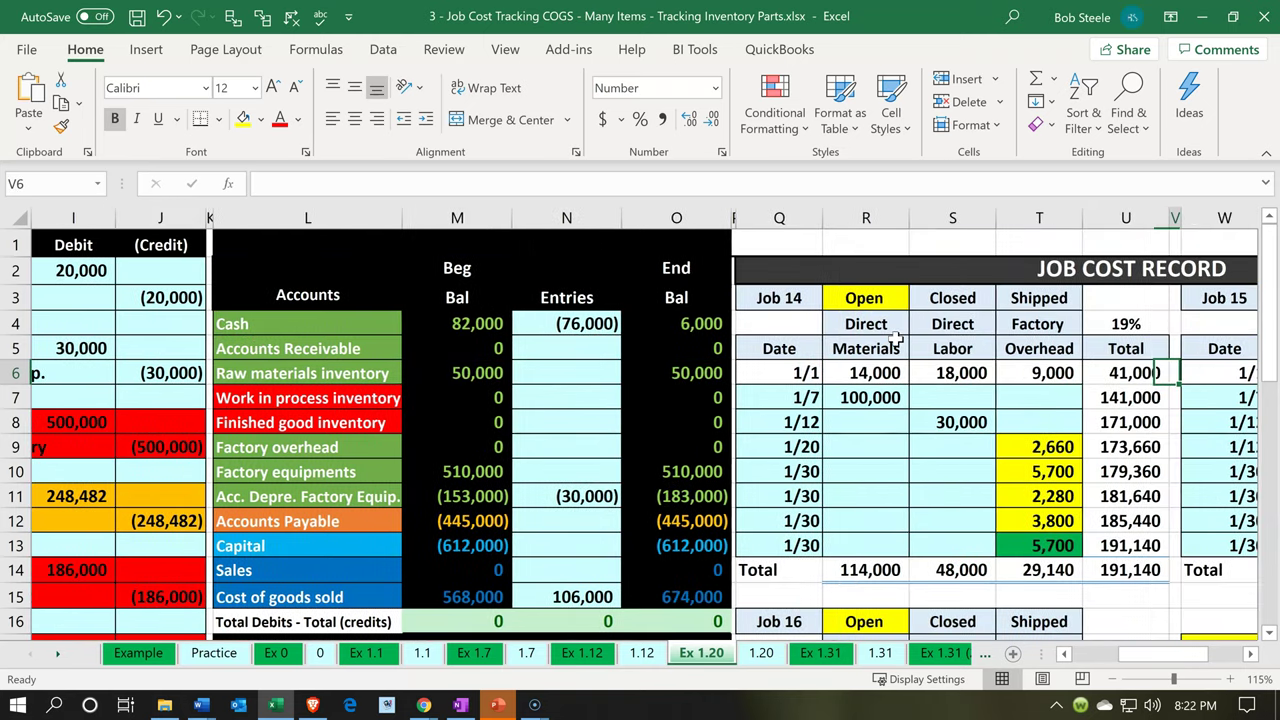
{"action": "key", "text": "Right"}
{"action": "key", "text": "Right"}
{"action": "key", "text": "Right"}
{"action": "key", "text": "Right"}
{"action": "key", "text": "Right"}
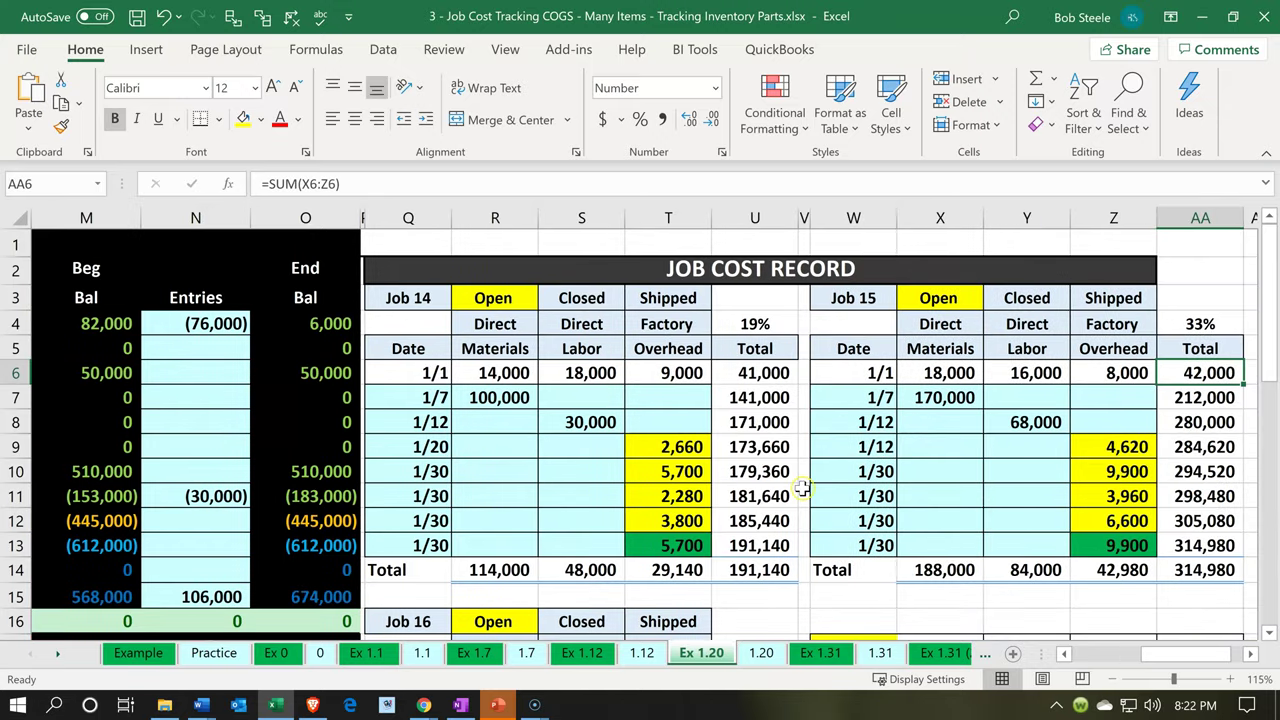
{"action": "scroll", "coordinate": [802, 488], "scroll_direction": "down", "scroll_amount": 1}
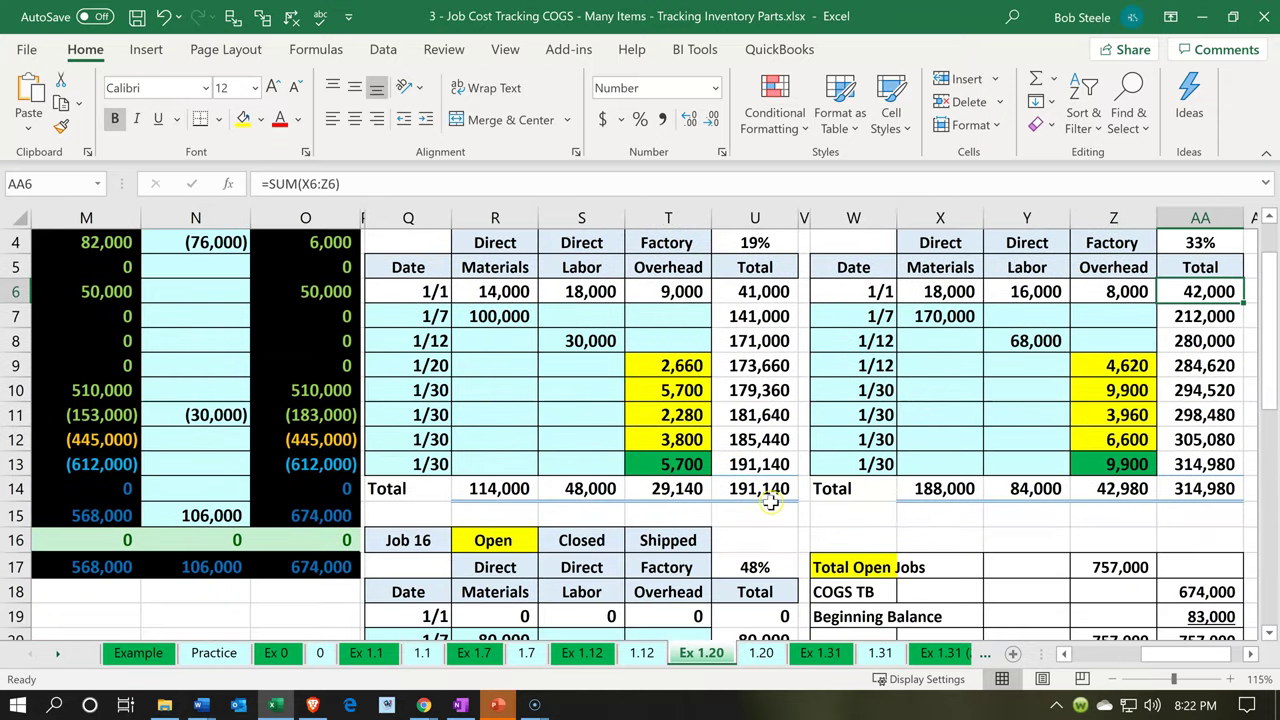
{"action": "left_click", "coordinate": [695, 466]}
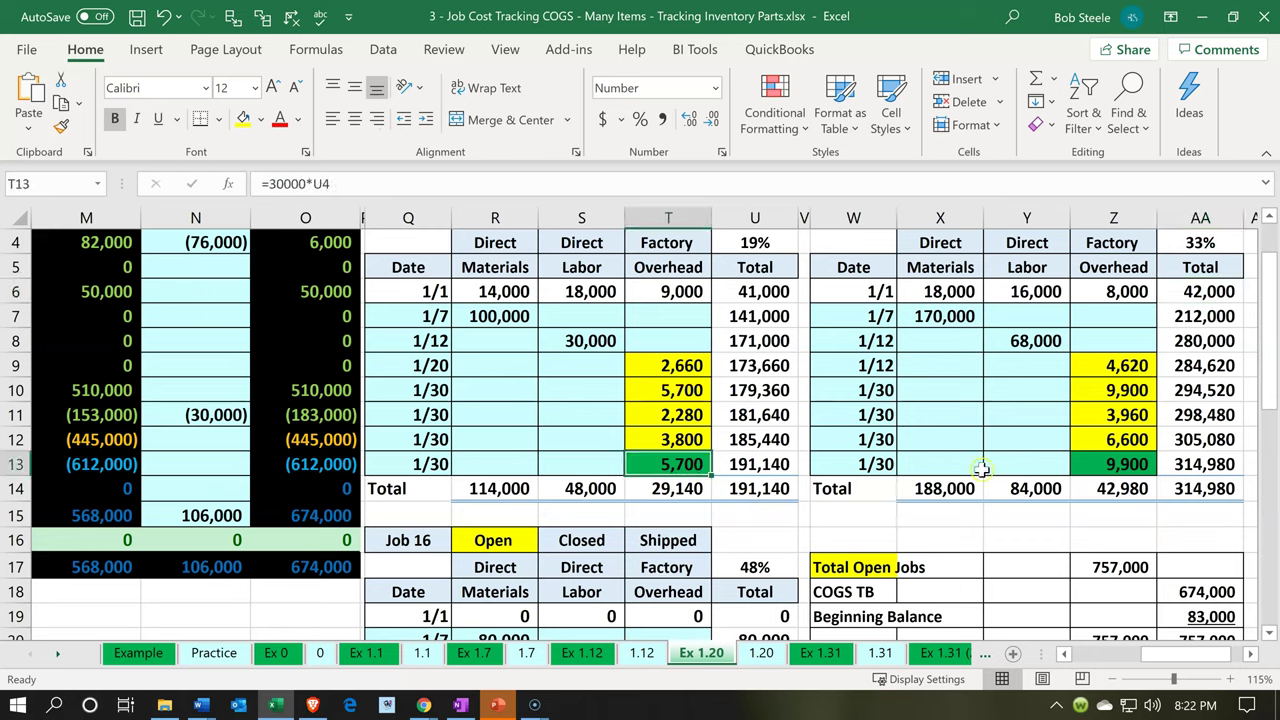
{"action": "left_click", "coordinate": [1117, 460], "text": "ctrl"}
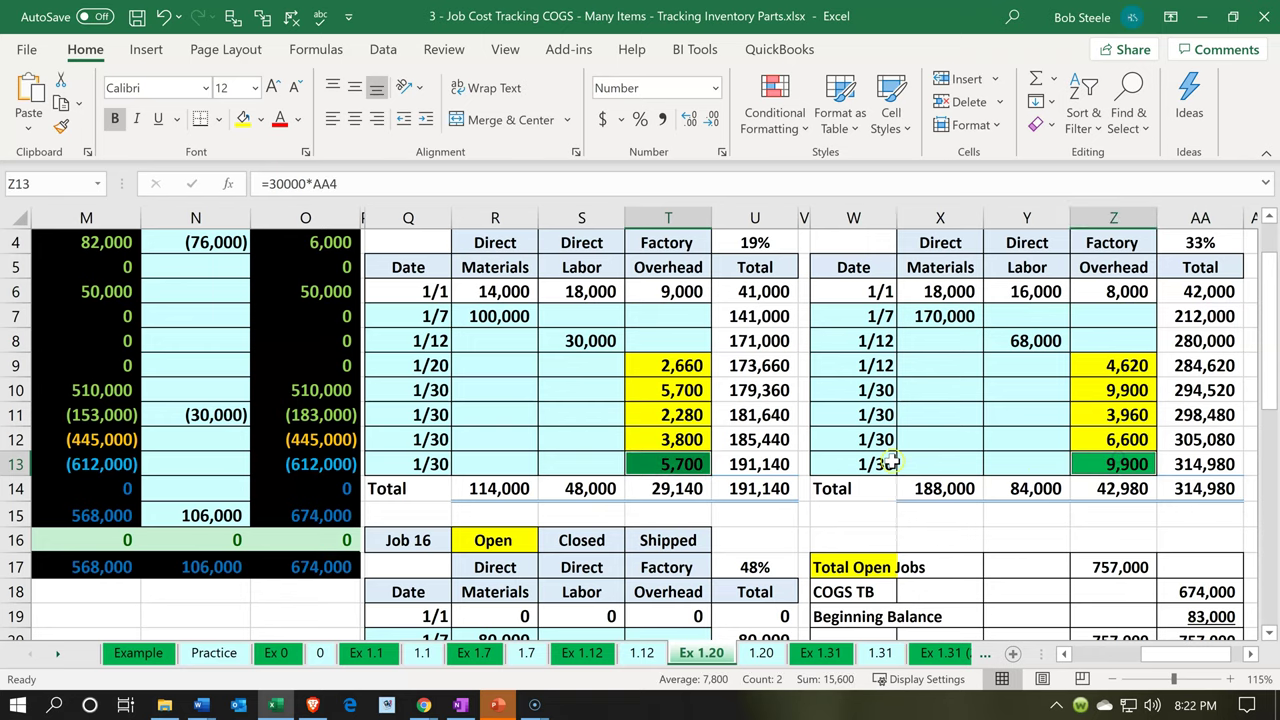
{"action": "scroll", "coordinate": [845, 490], "scroll_direction": "down", "scroll_amount": 2}
{"action": "scroll", "coordinate": [845, 490], "scroll_direction": "down", "scroll_amount": 1}
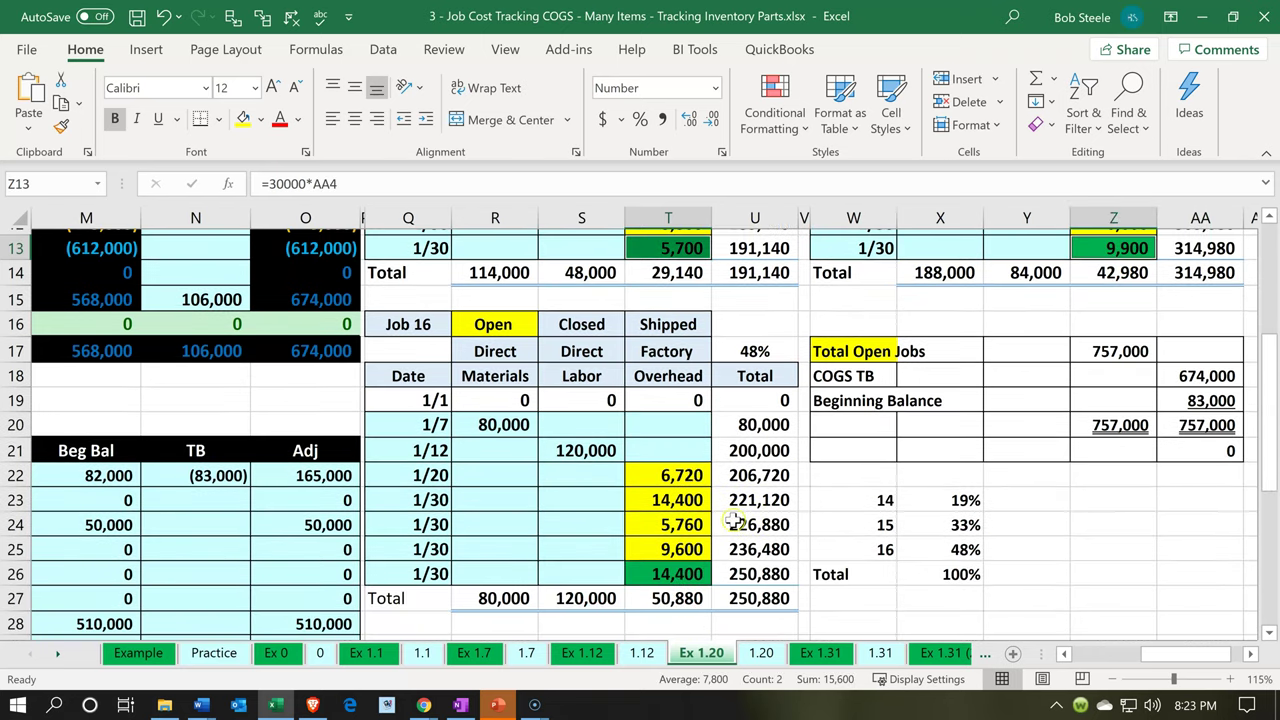
{"action": "left_click", "coordinate": [663, 569], "text": "ctrl"}
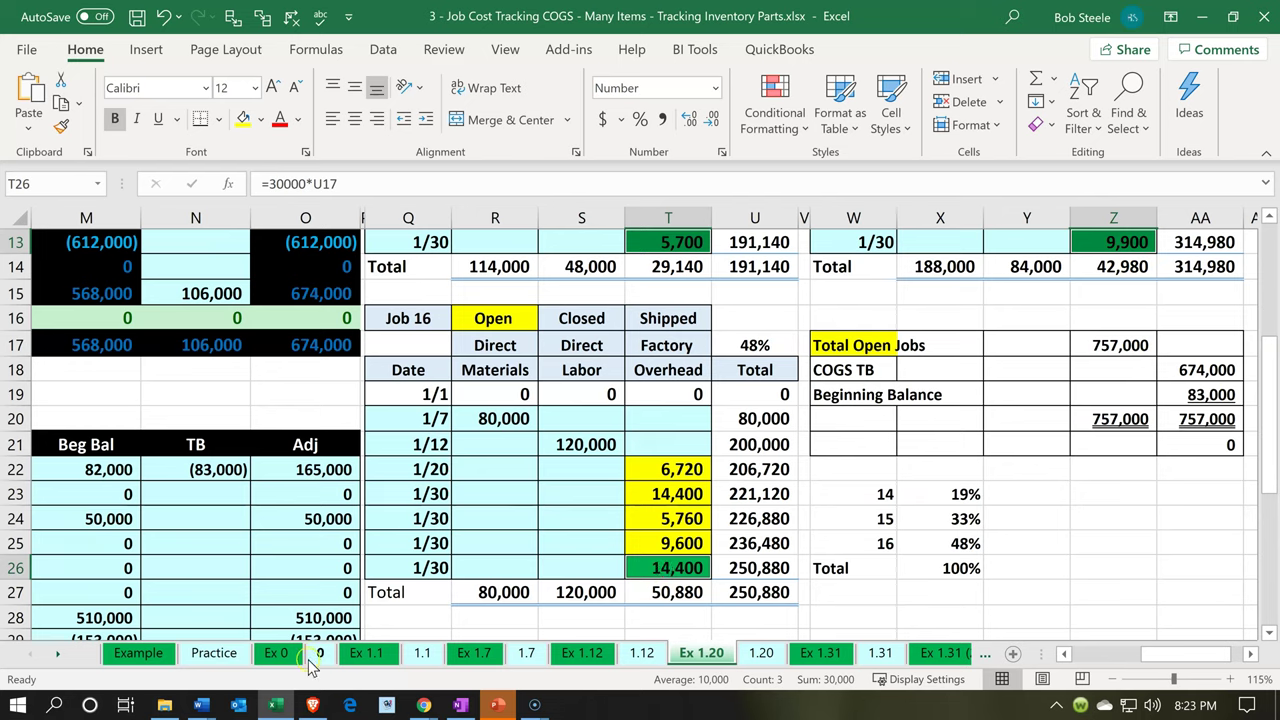
{"action": "left_click", "coordinate": [276, 702]}
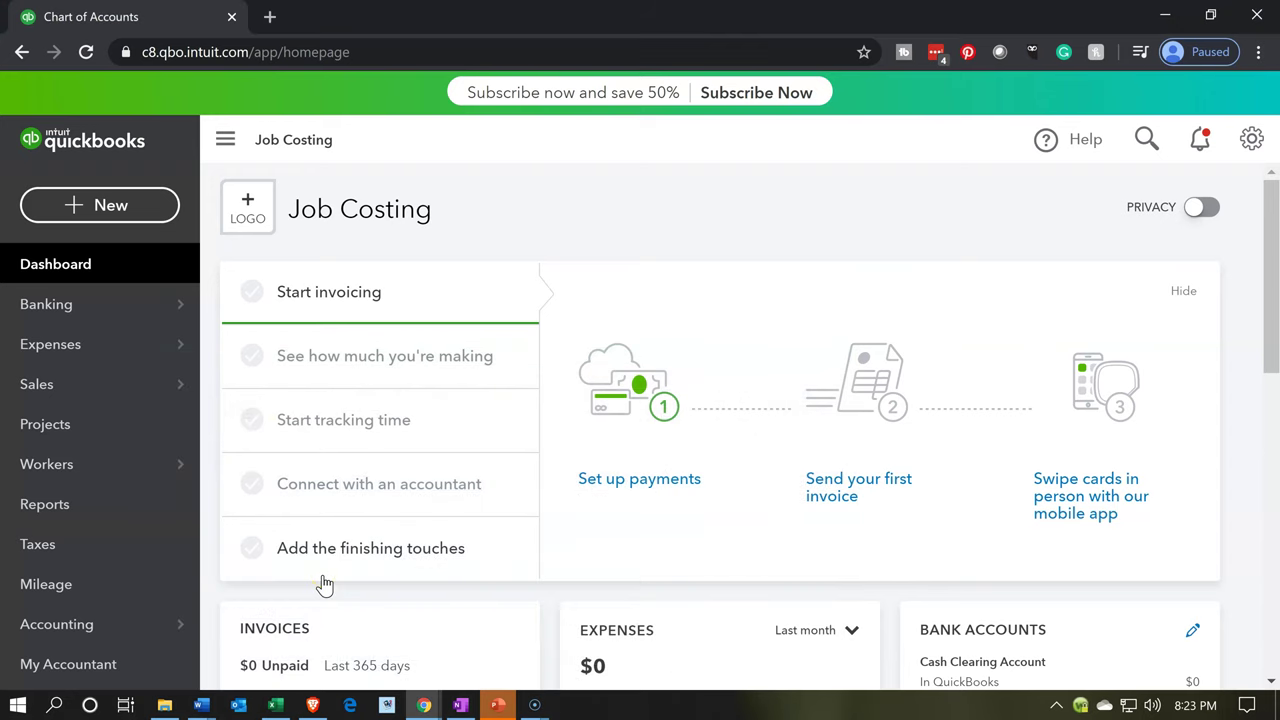
Step: Create a new expense with Misc as the payee and collapse the suggested transactions to add
{"action": "left_click", "coordinate": [125, 218]}
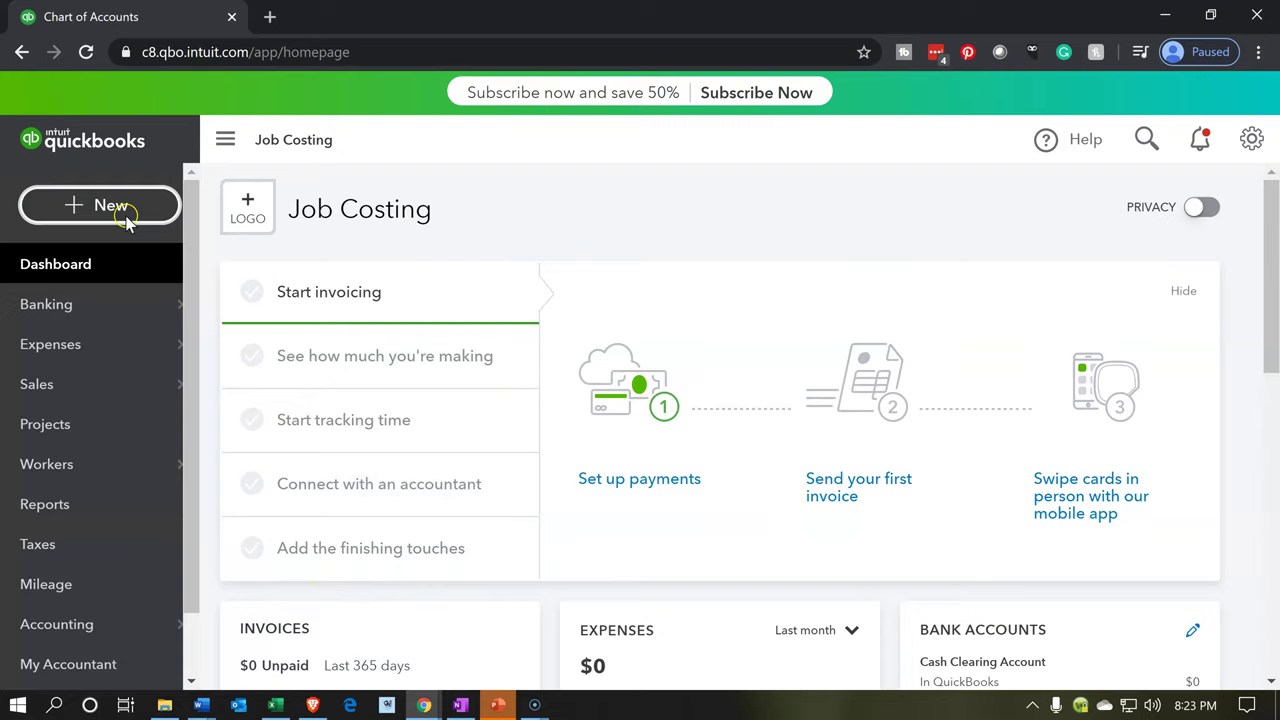
{"action": "left_click", "coordinate": [314, 327]}
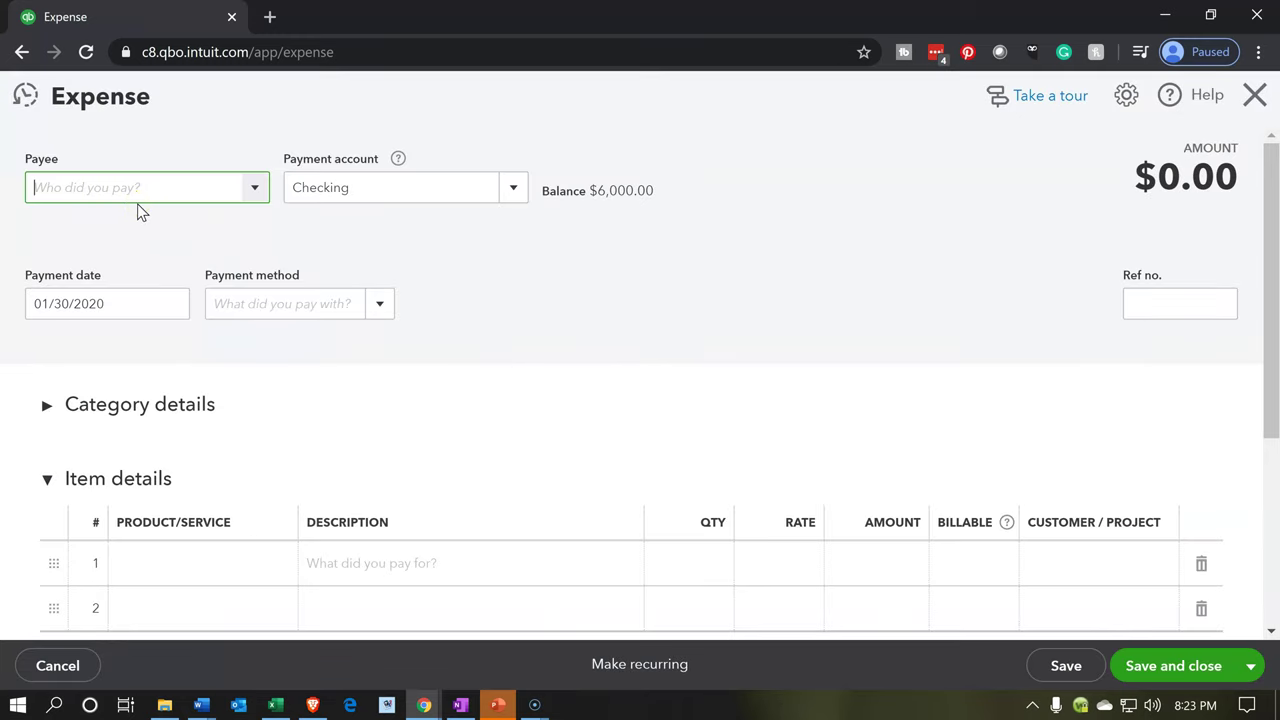
{"action": "left_click", "coordinate": [110, 193]}
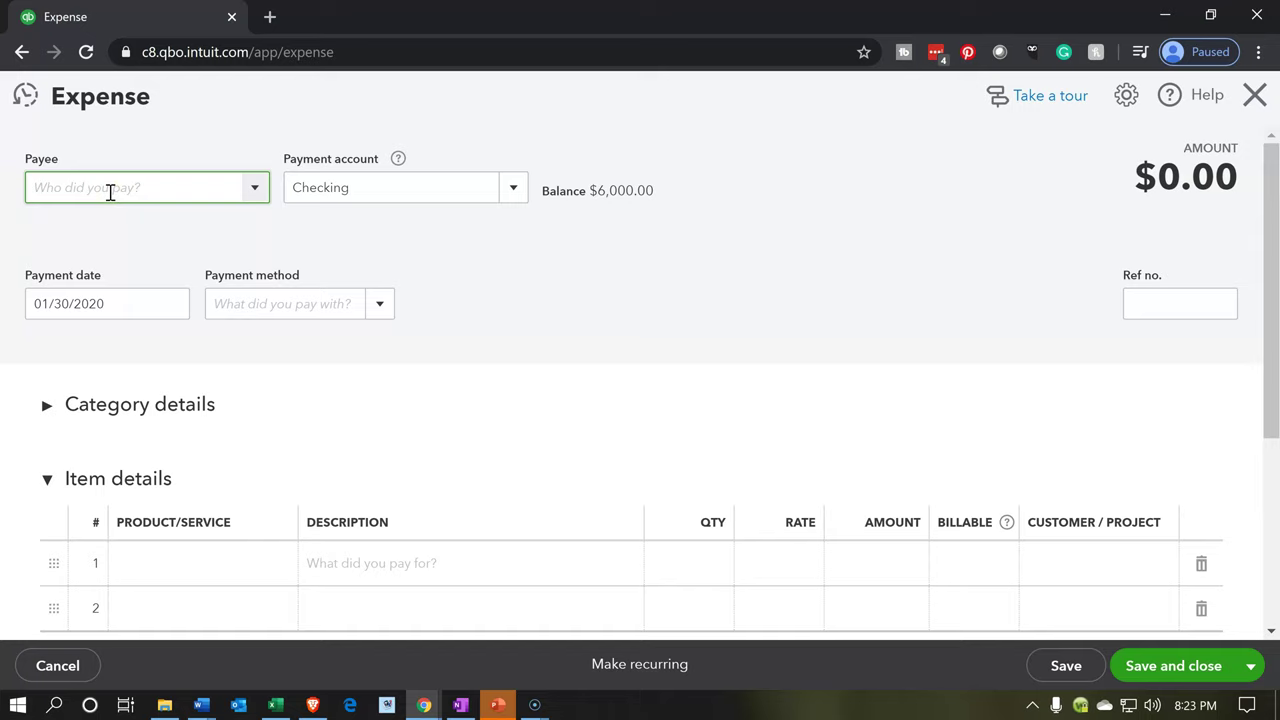
{"action": "type", "text": "Mis"}
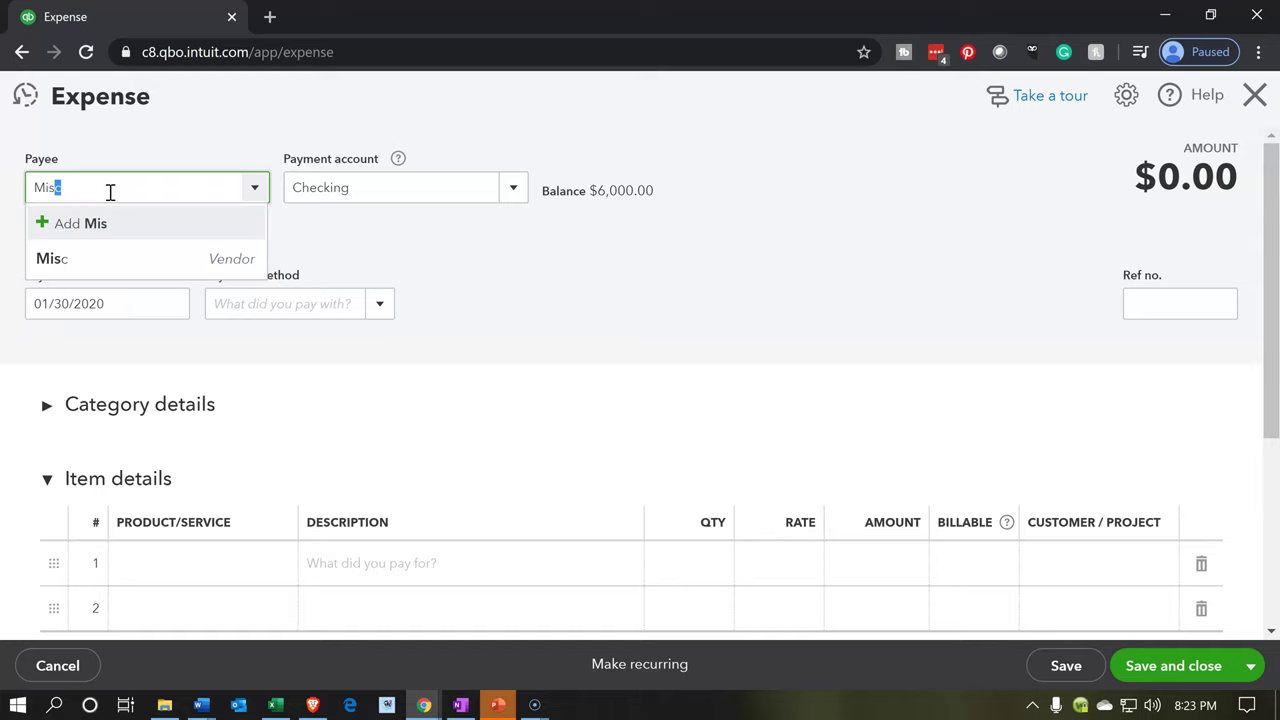
{"action": "key", "text": "Down"}
{"action": "key", "text": "Tab"}
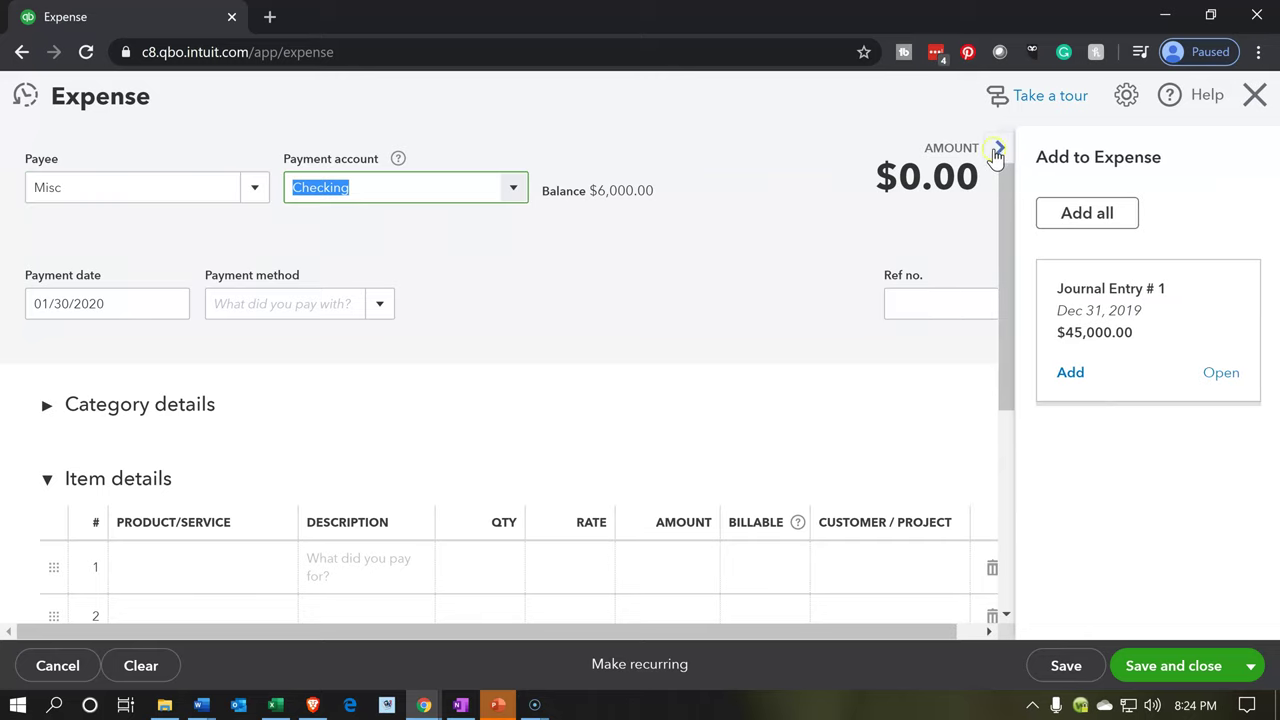
{"action": "left_click", "coordinate": [996, 152]}
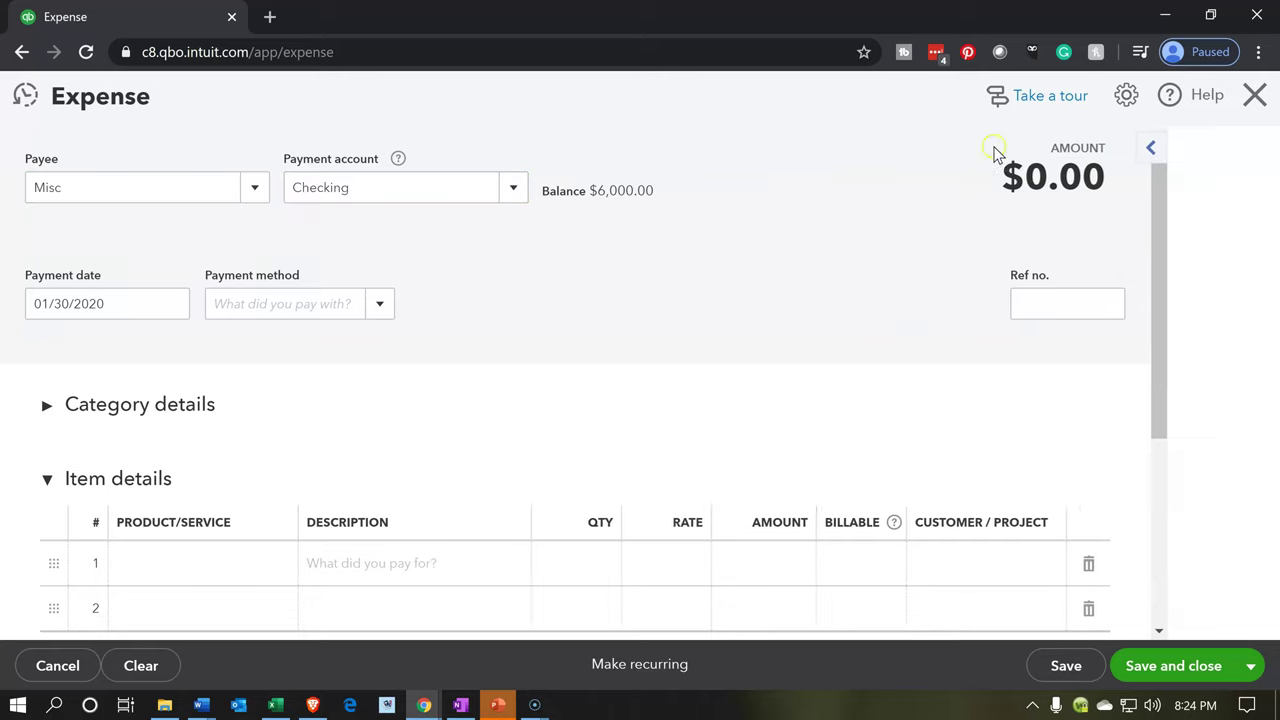
Step: Set the expense's payment account to Cash Clearing Account and its payment method to Cash
{"action": "left_click", "coordinate": [506, 199]}
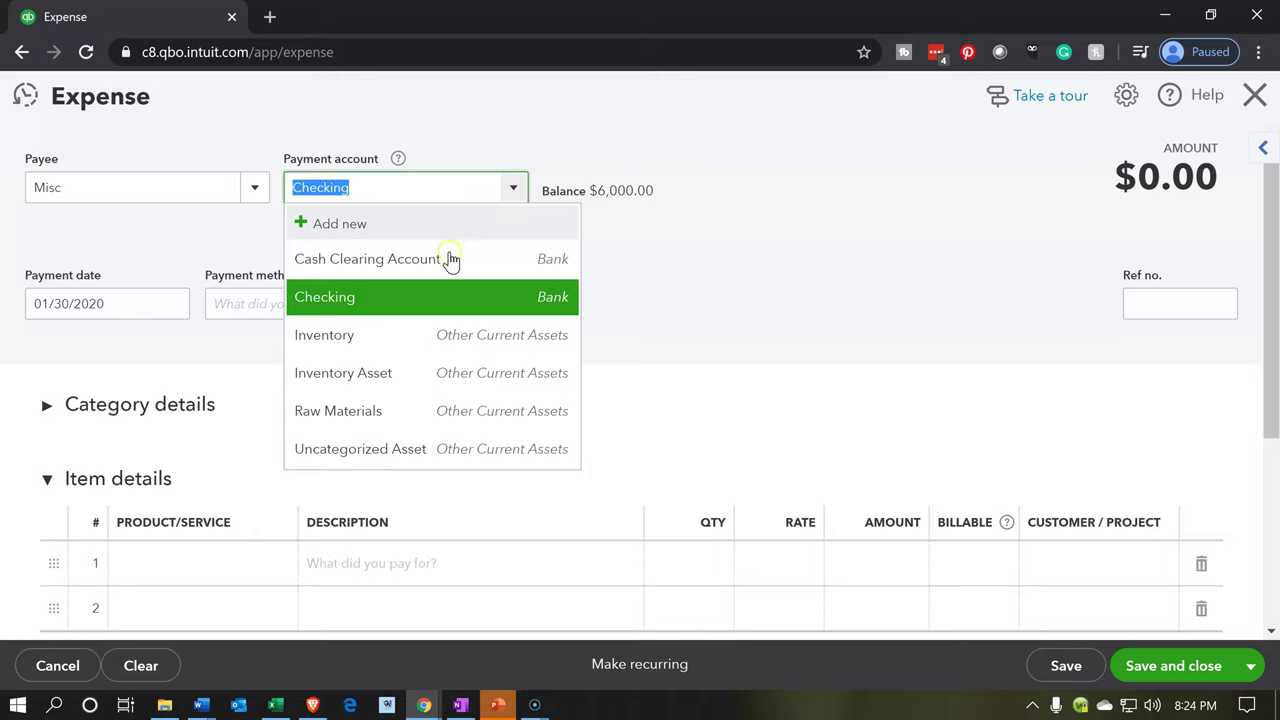
{"action": "left_click", "coordinate": [447, 263]}
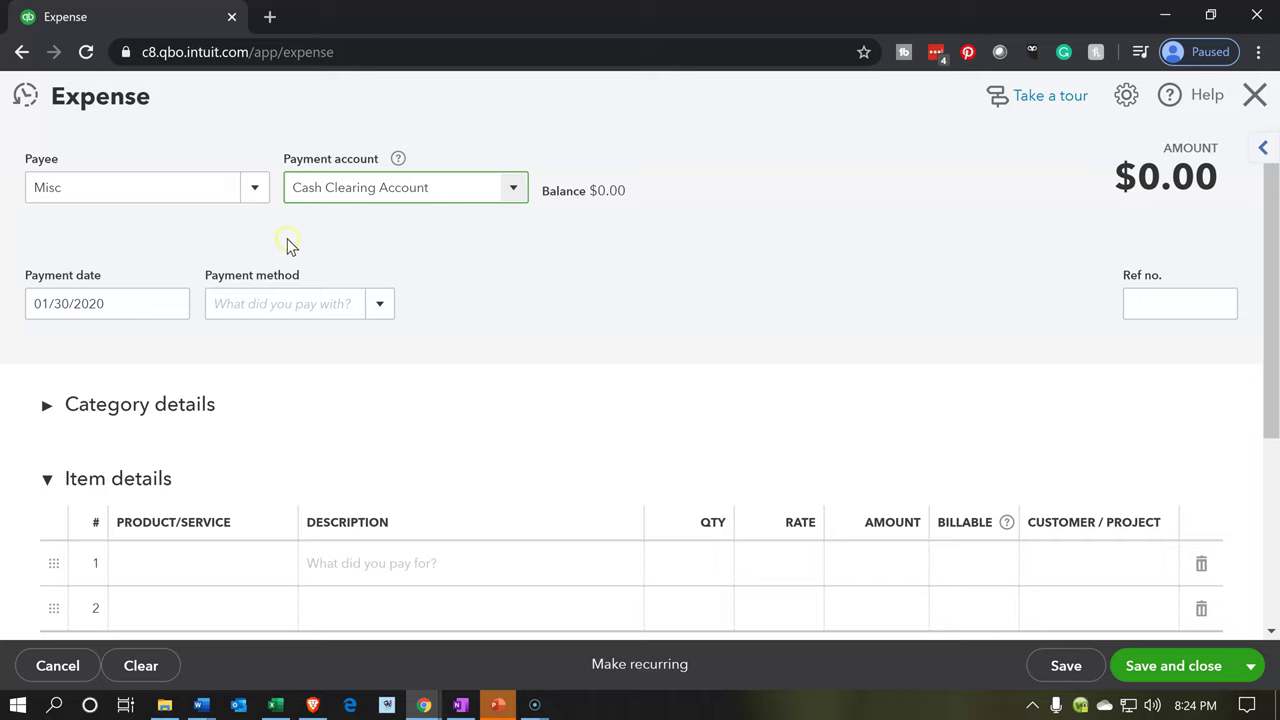
{"action": "left_click", "coordinate": [143, 299]}
{"action": "key", "text": "Tab"}
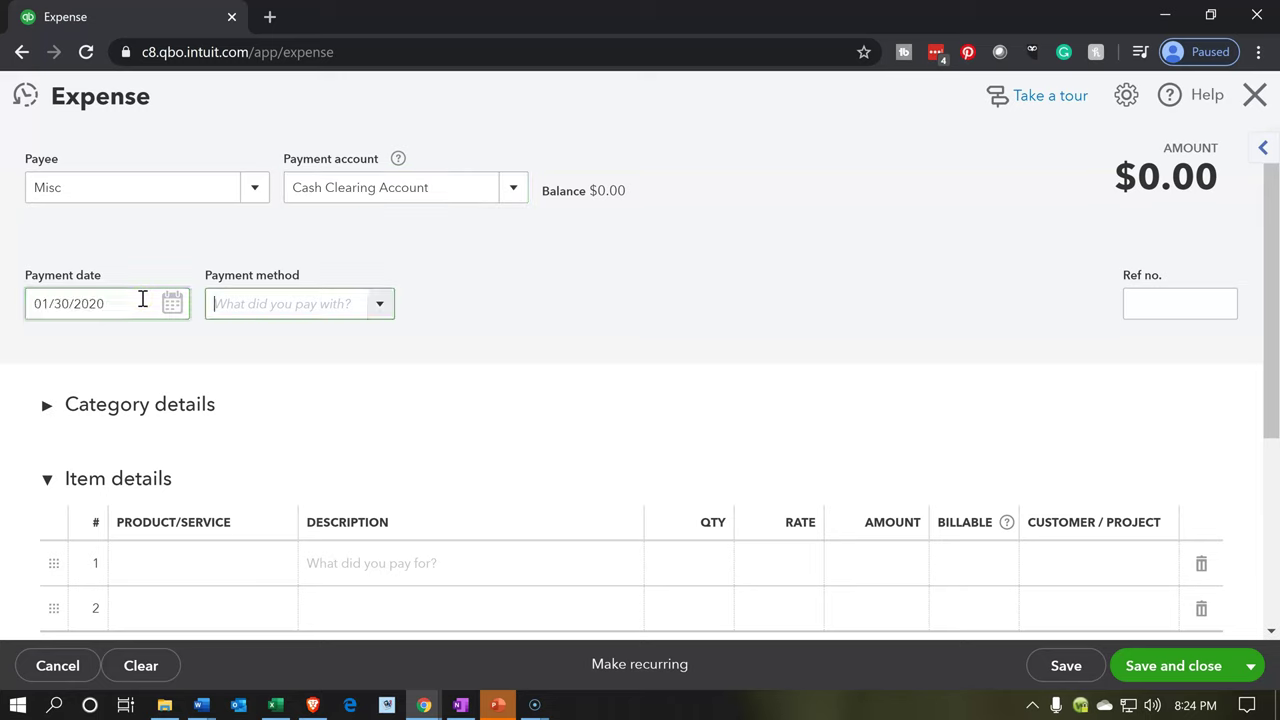
{"action": "type", "text": "c"}
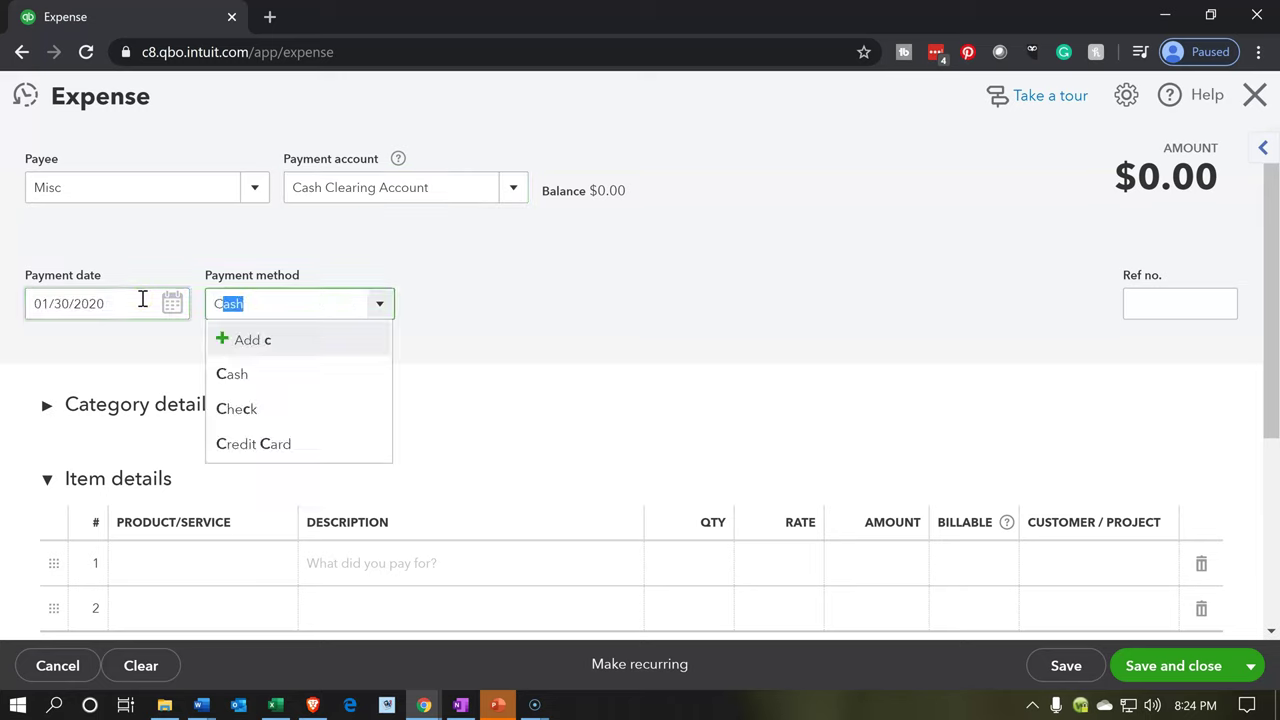
{"action": "type", "text": "a"}
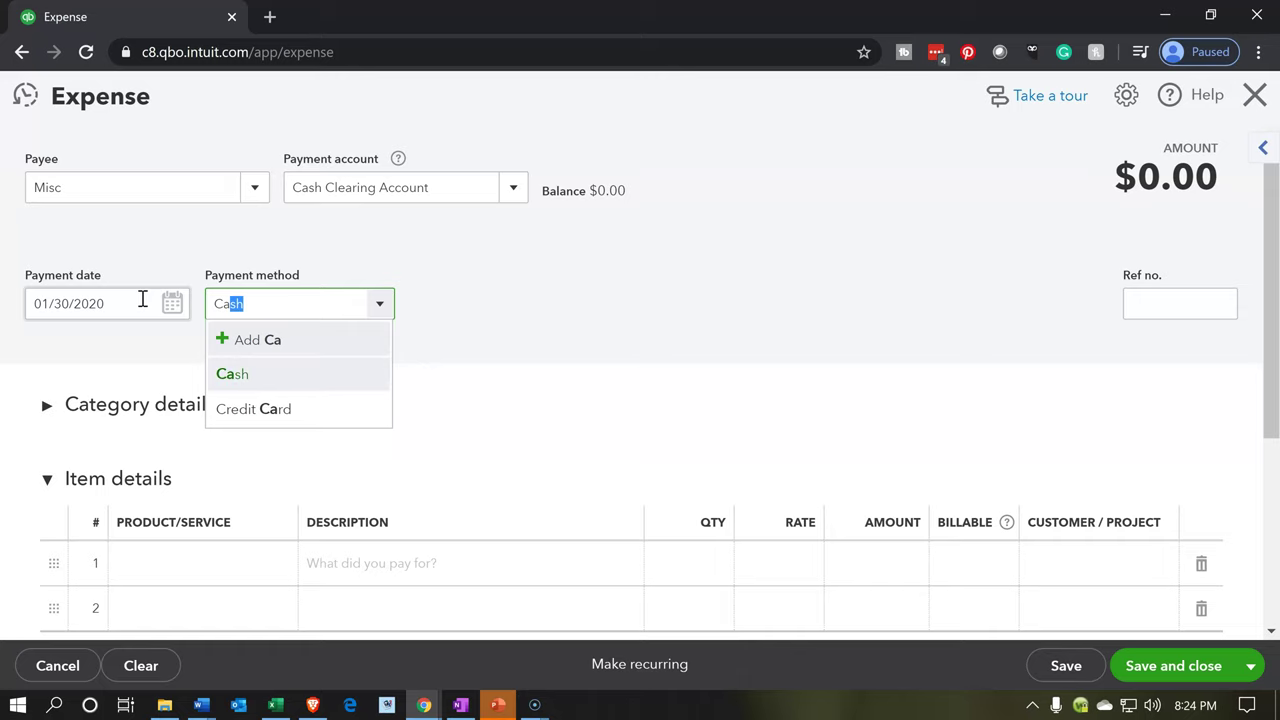
{"action": "key", "text": "Tab"}
Step: Enter Depreciation as the product/service on the first item line and add it as a new non-inventory item
{"action": "scroll", "coordinate": [218, 413], "scroll_direction": "down", "scroll_amount": 1}
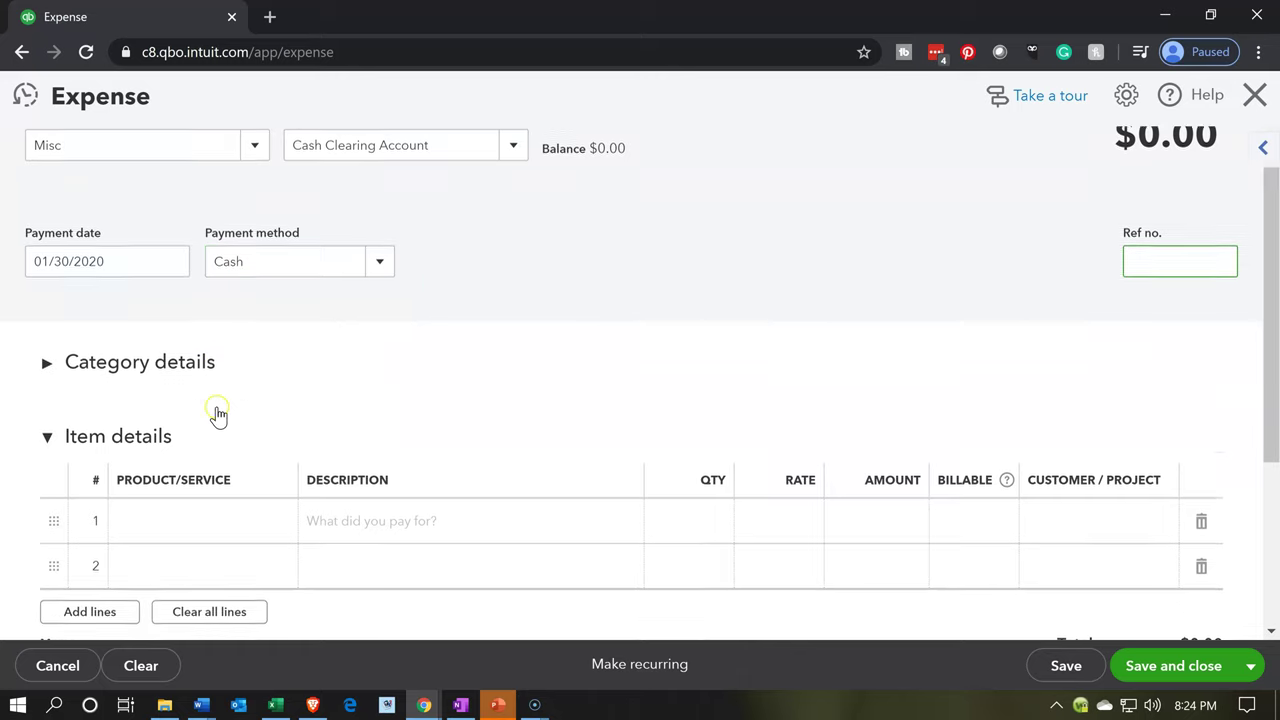
{"action": "scroll", "coordinate": [218, 413], "scroll_direction": "down", "scroll_amount": 1}
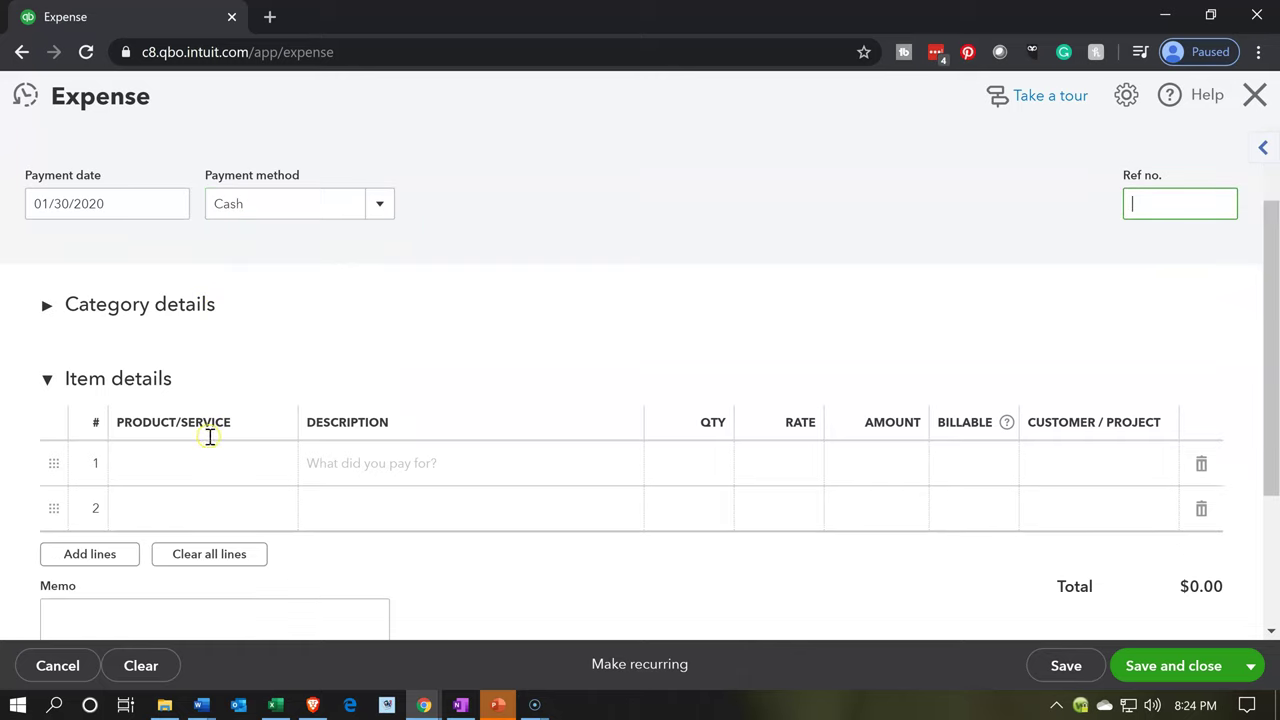
{"action": "left_click", "coordinate": [120, 345]}
{"action": "left_click", "coordinate": [145, 466]}
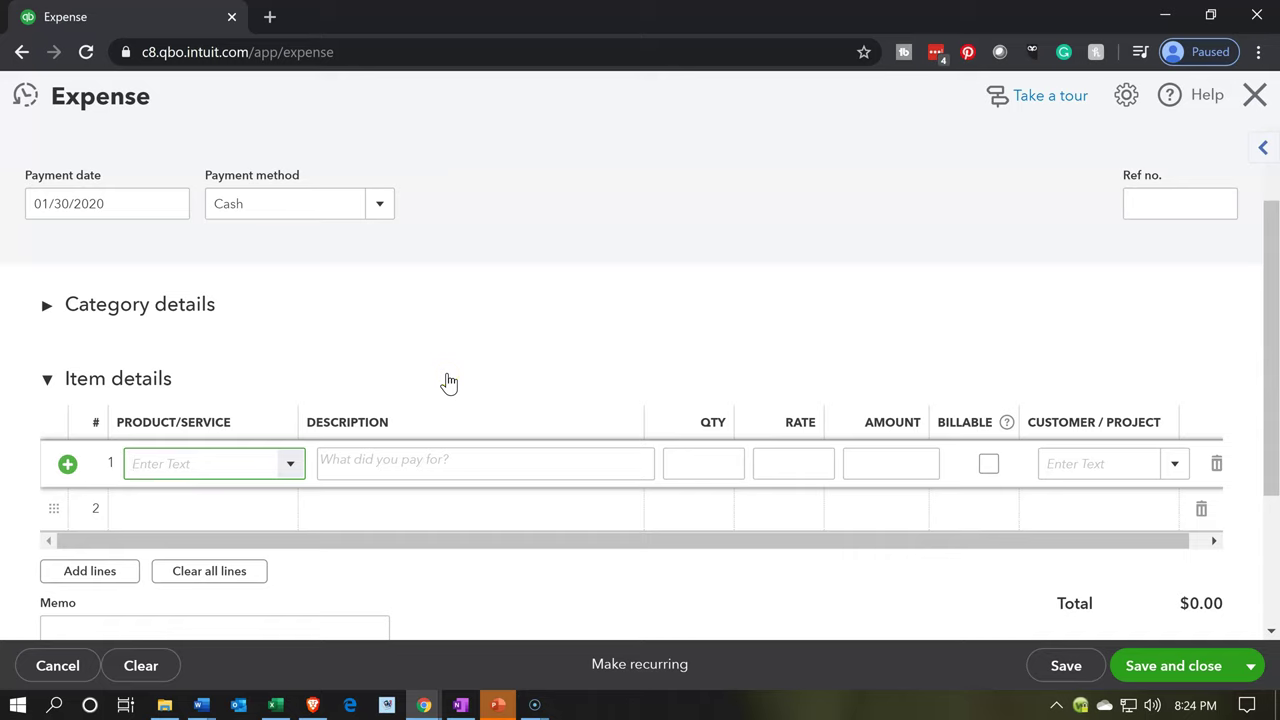
{"action": "type", "text": "Depre"}
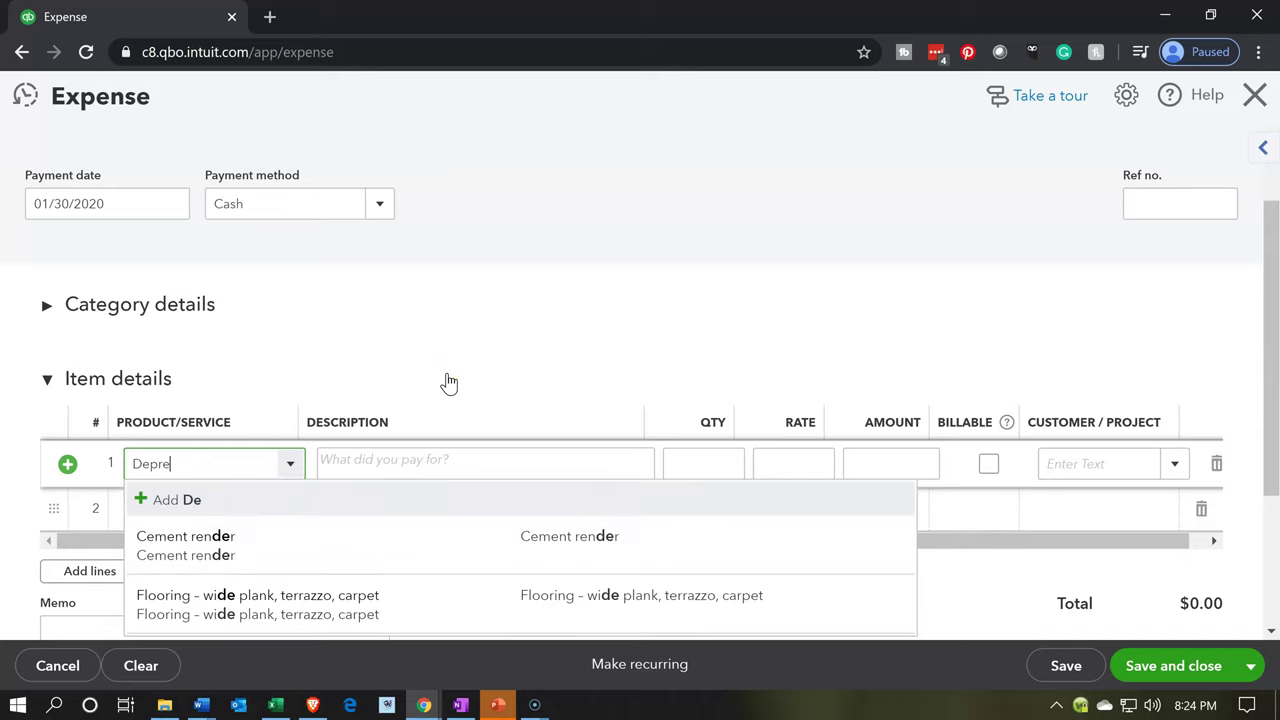
{"action": "type", "text": "ciation"}
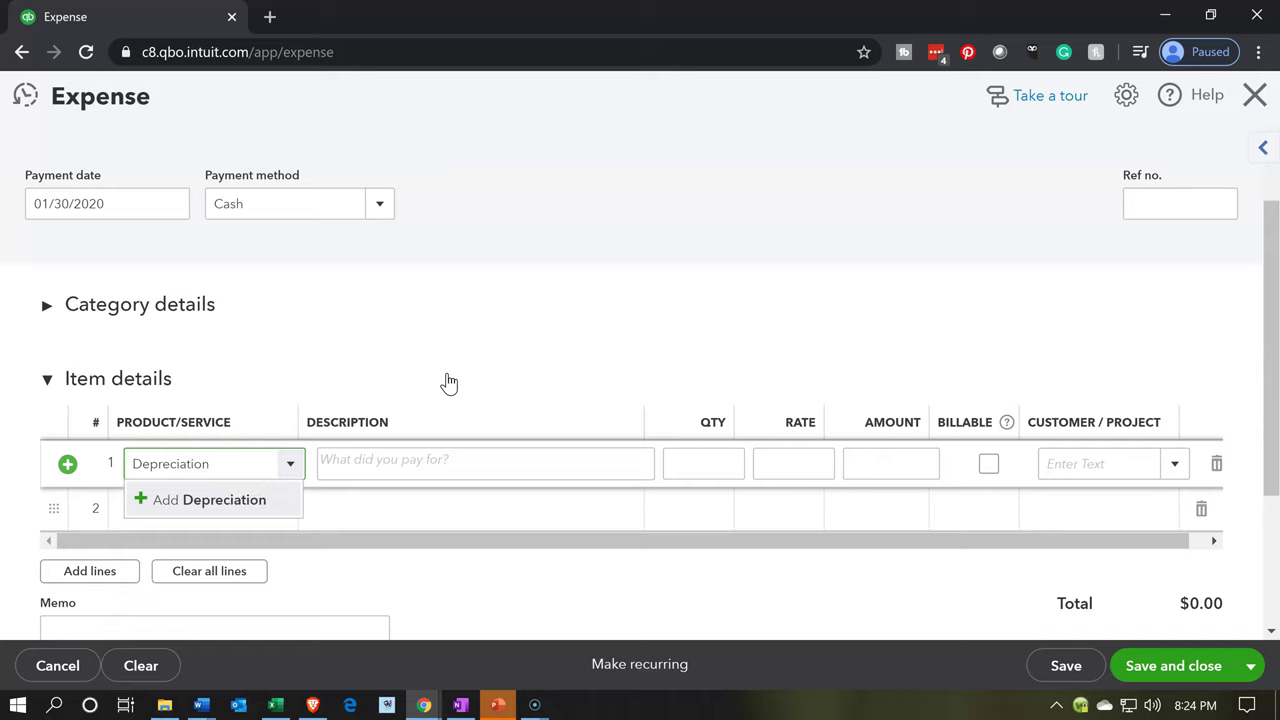
{"action": "key", "text": "Escape"}
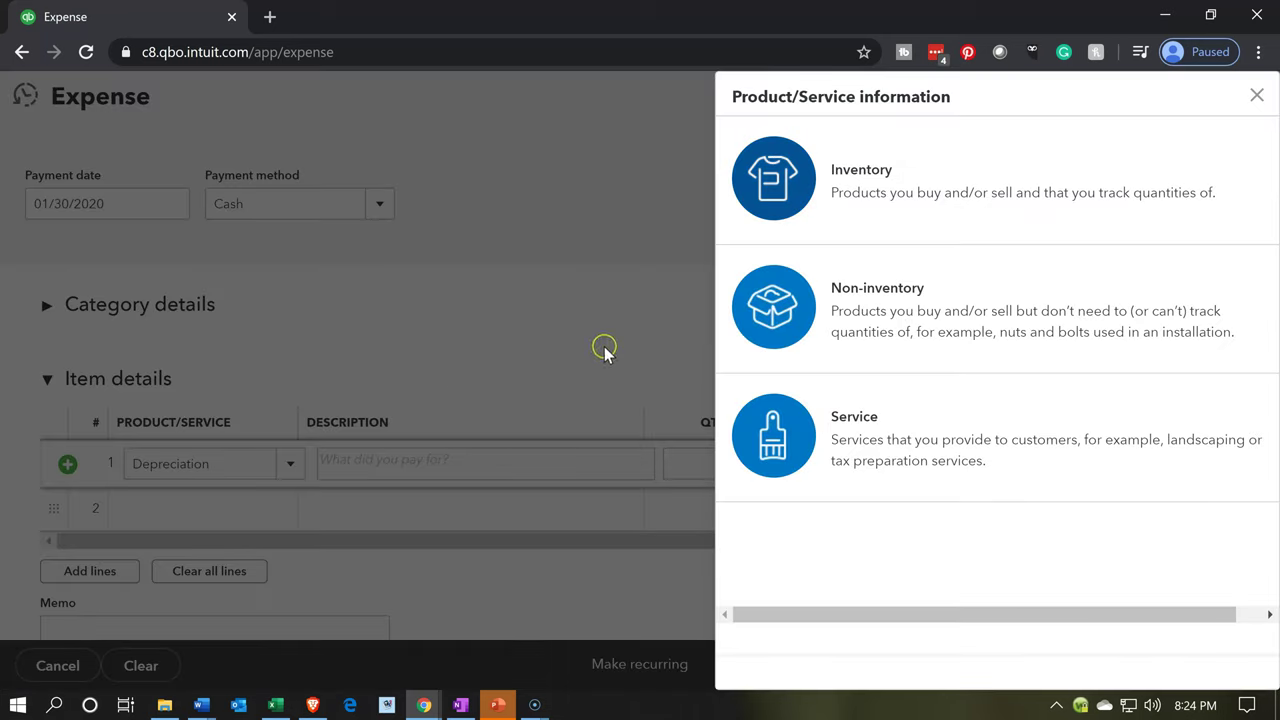
{"action": "left_click", "coordinate": [815, 323]}
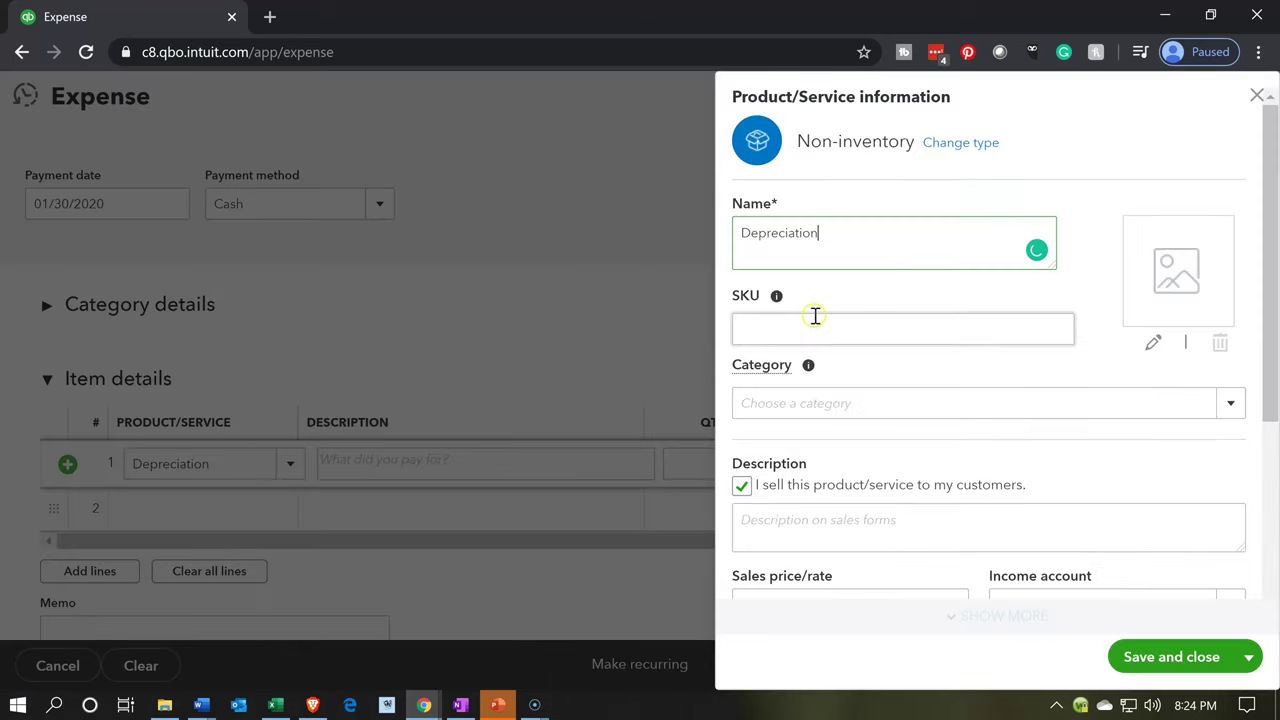
Step: Copy the item name Depreciation into both the sales description and the purchase description
{"action": "key", "text": "shift+Left"}
{"action": "key", "text": "shift+Left"}
{"action": "key", "text": "shift+Left"}
{"action": "key", "text": "shift+Left"}
{"action": "key", "text": "shift+Left"}
{"action": "key", "text": "shift+Left"}
{"action": "key", "text": "shift+Left"}
{"action": "key", "text": "shift+Left"}
{"action": "key", "text": "shift+Left"}
{"action": "key", "text": "shift+Left"}
{"action": "key", "text": "shift+Left"}
{"action": "key", "text": "shift+Left"}
{"action": "key", "text": "ctrl+c"}
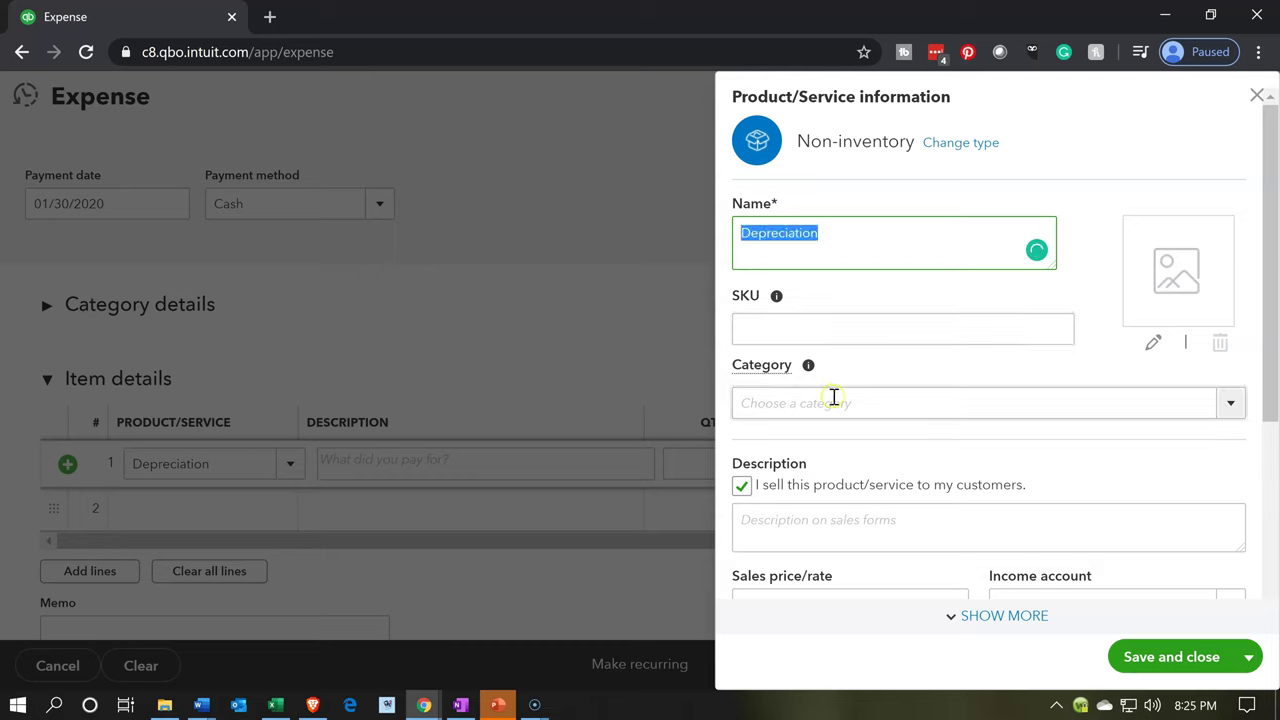
{"action": "left_click", "coordinate": [820, 517]}
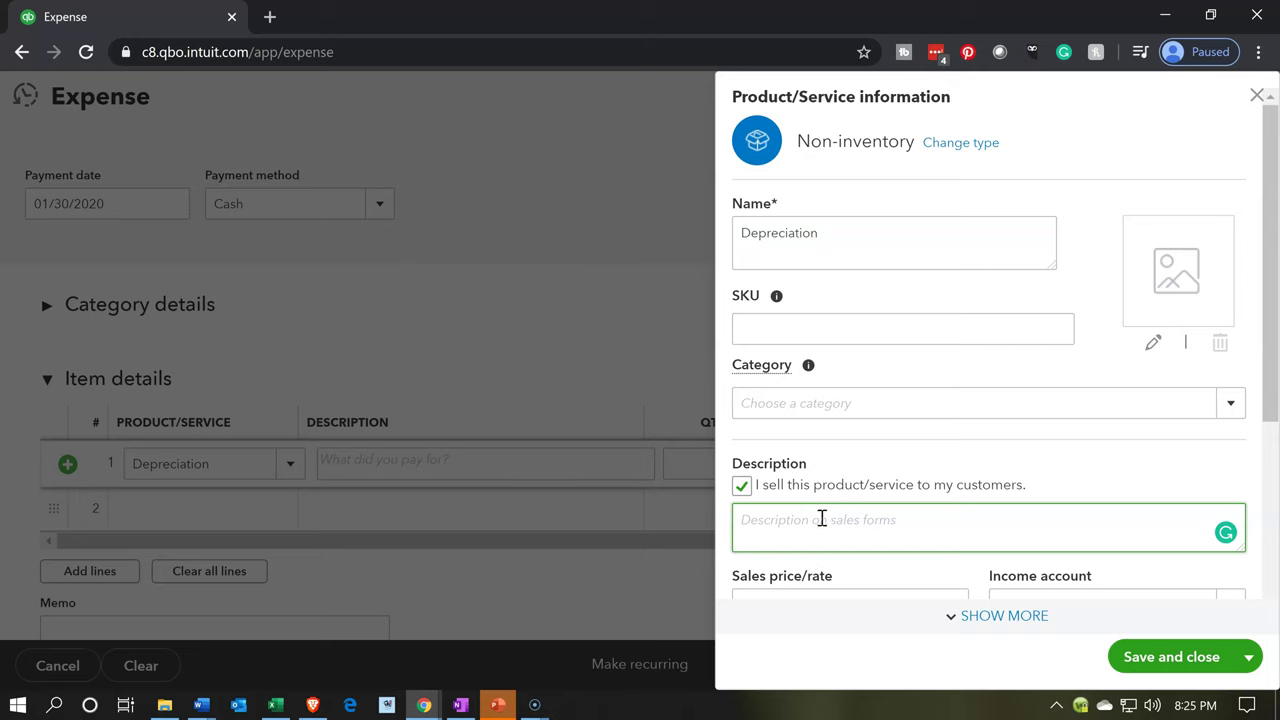
{"action": "key", "text": "ctrl+v"}
{"action": "scroll", "coordinate": [820, 517], "scroll_direction": "down", "scroll_amount": 2}
{"action": "left_click", "coordinate": [820, 519]}
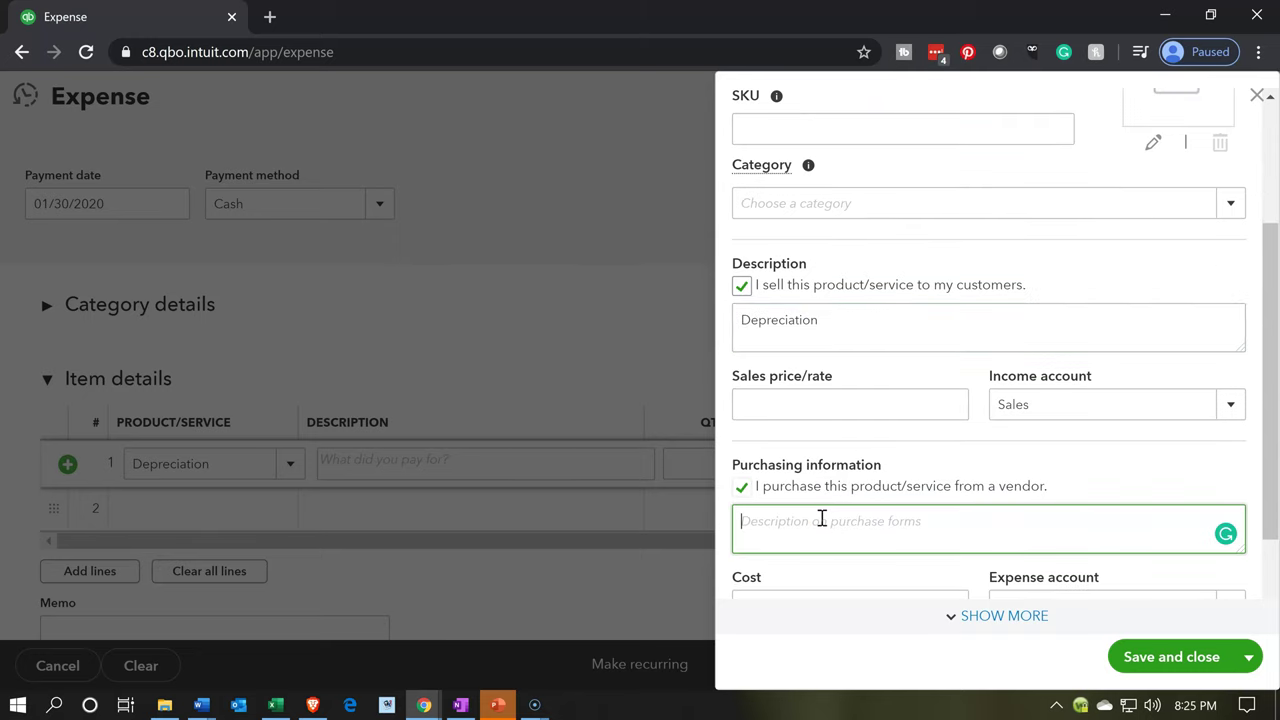
{"action": "key", "text": "ctrl+v"}
{"action": "scroll", "coordinate": [820, 519], "scroll_direction": "down", "scroll_amount": 1}
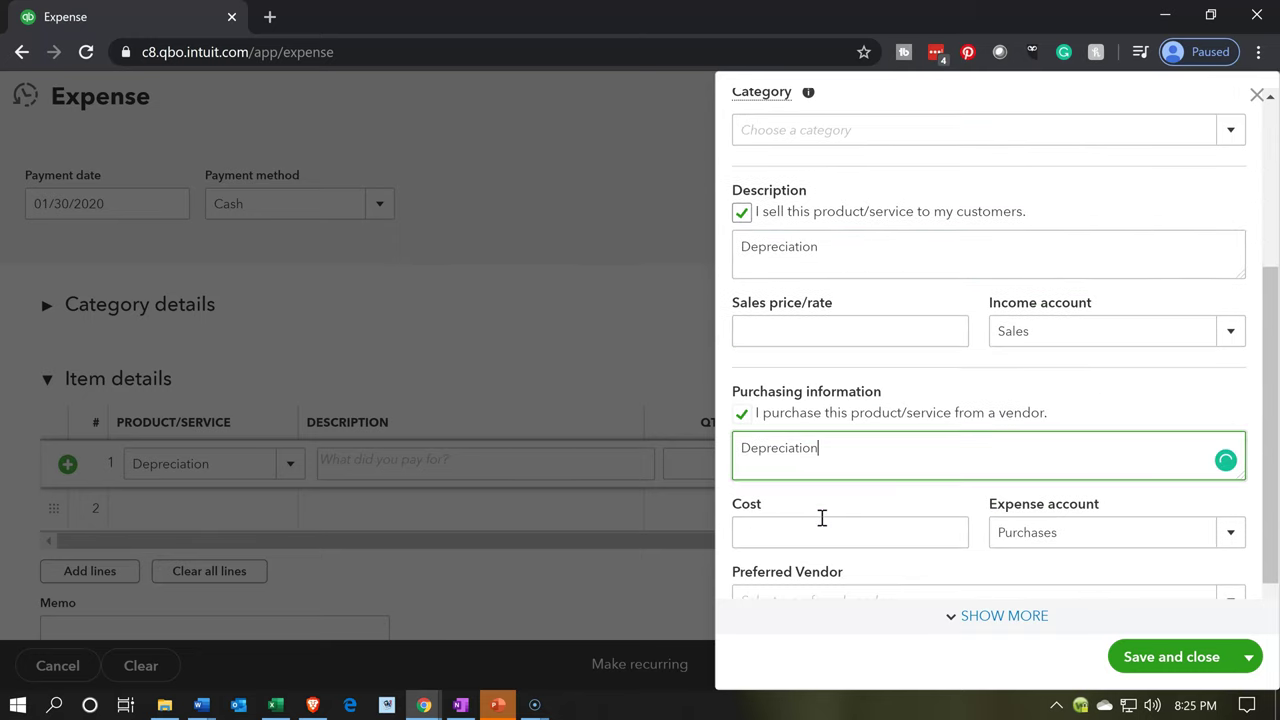
Step: Add a new expense account named Depreciation Job, with type Cost of Goods Sold and detail type Other Costs of Services - COS
{"action": "left_click", "coordinate": [1093, 503]}
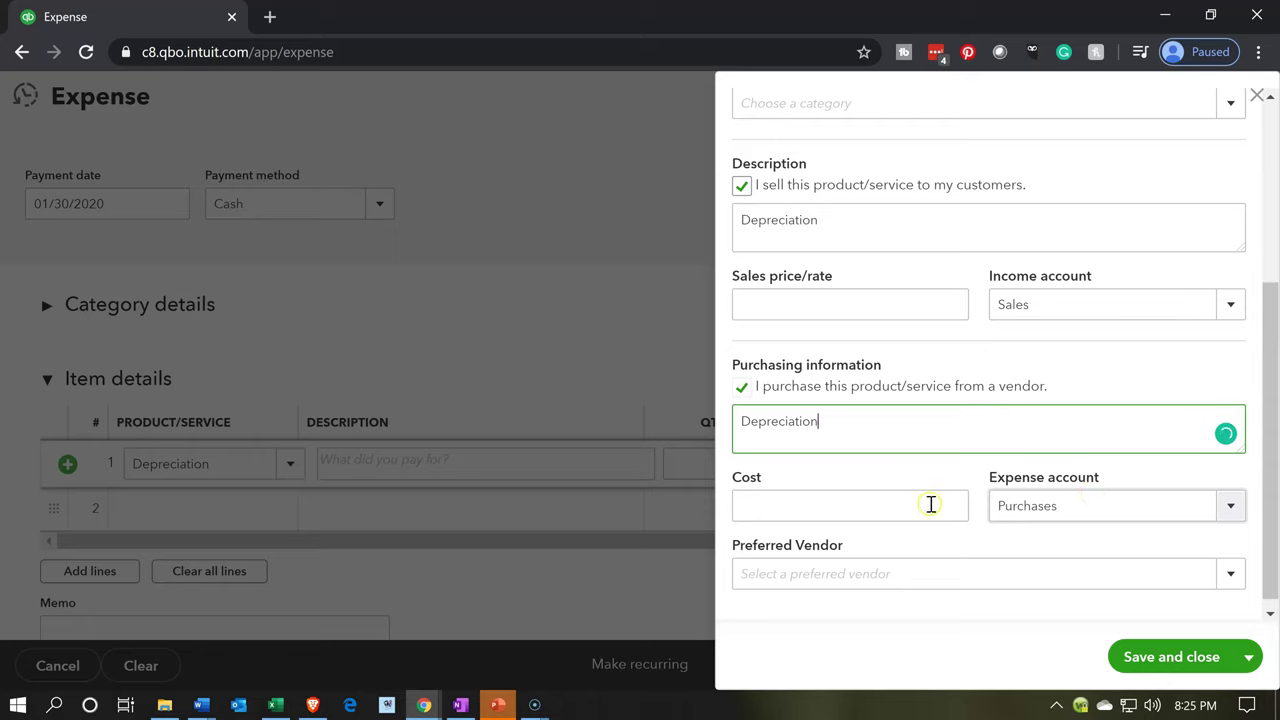
{"action": "key", "text": "ctrl+v"}
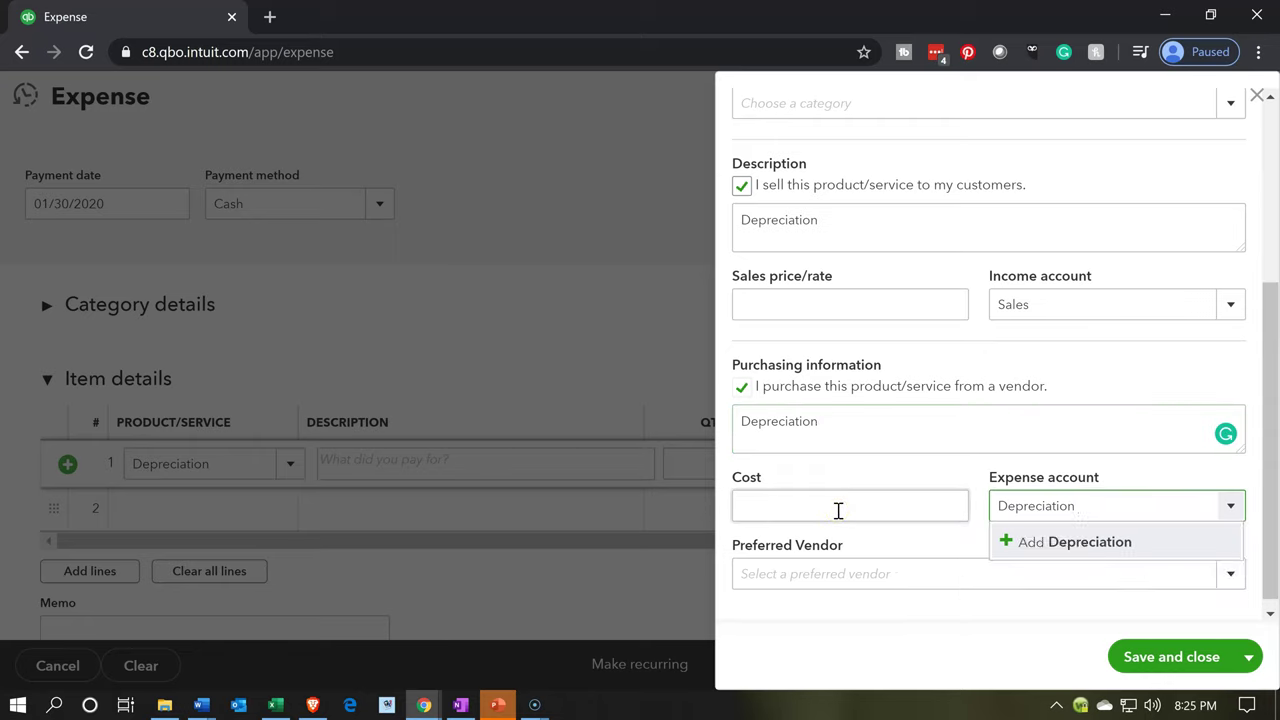
{"action": "type", "text": "Job"}
{"action": "key", "text": "Return"}
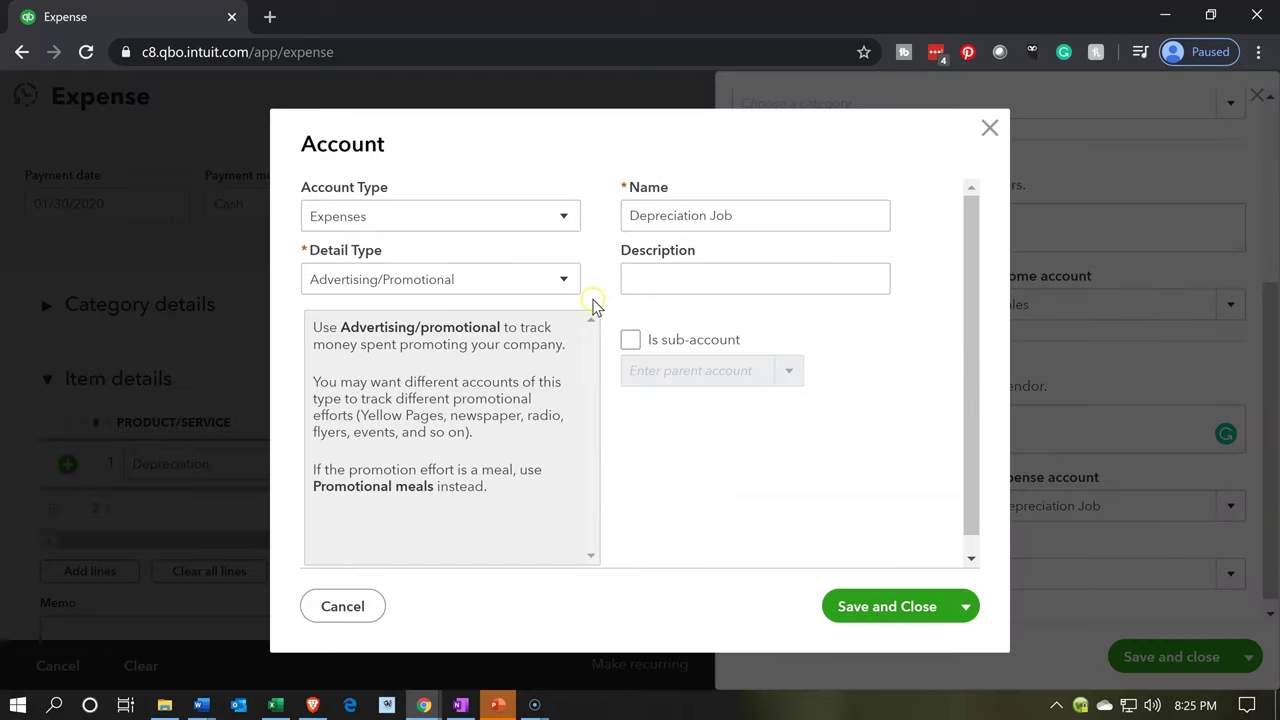
{"action": "left_click", "coordinate": [564, 218]}
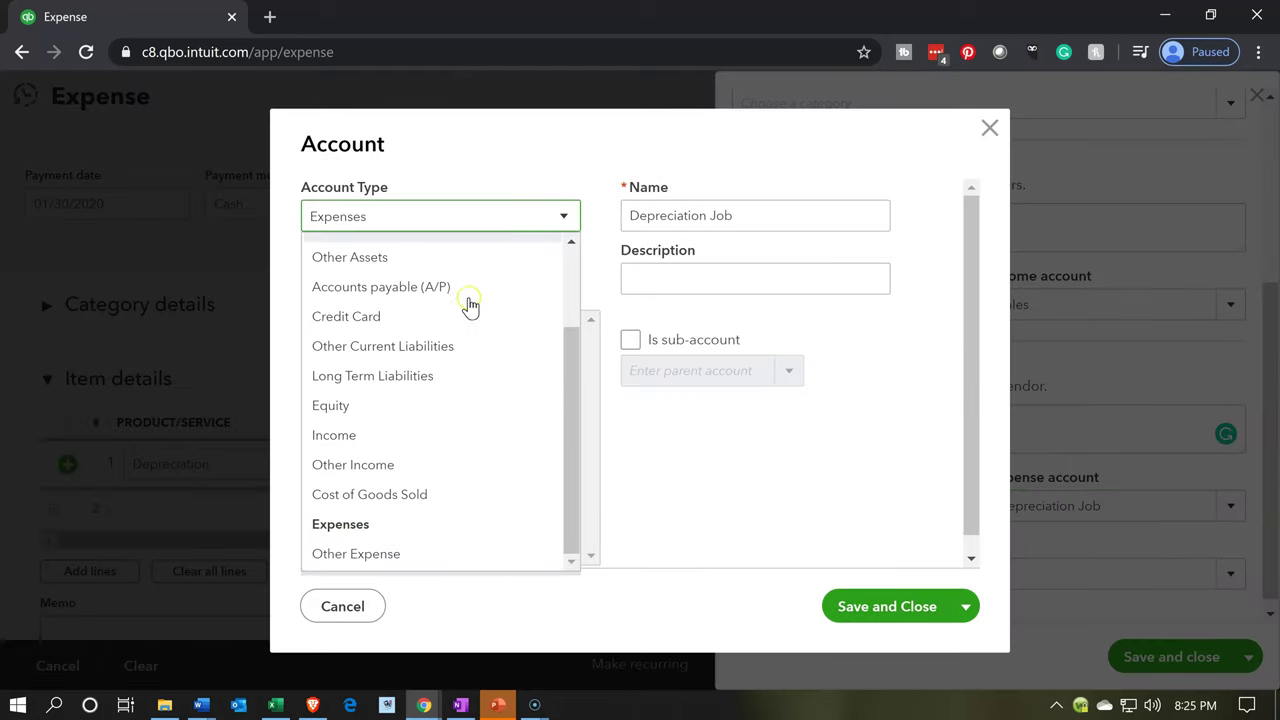
{"action": "left_click", "coordinate": [365, 498]}
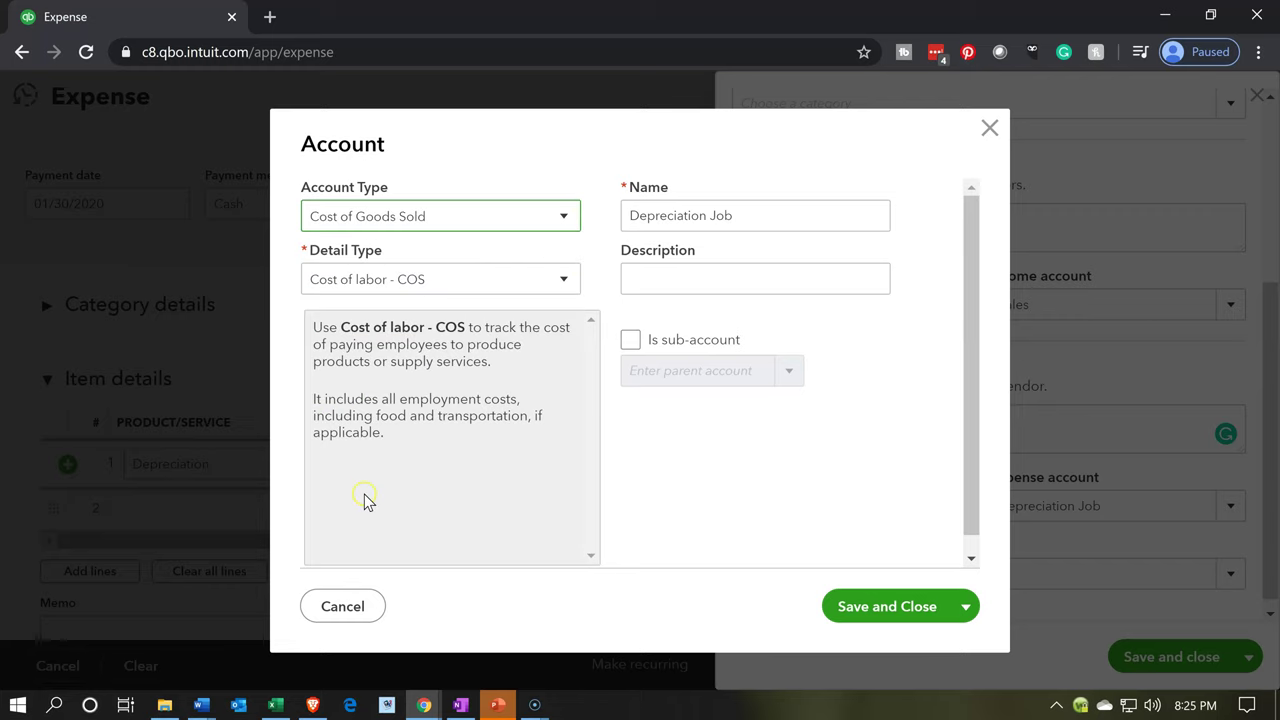
{"action": "left_click", "coordinate": [453, 297]}
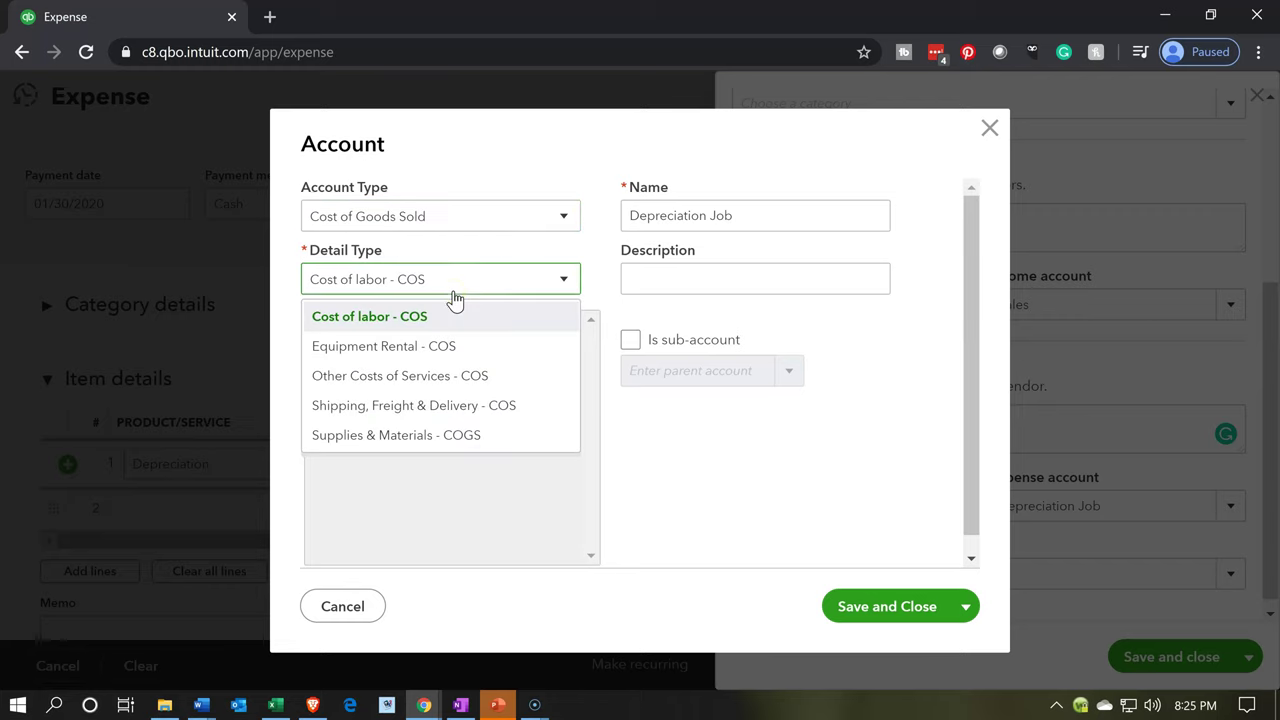
{"action": "left_click", "coordinate": [438, 377]}
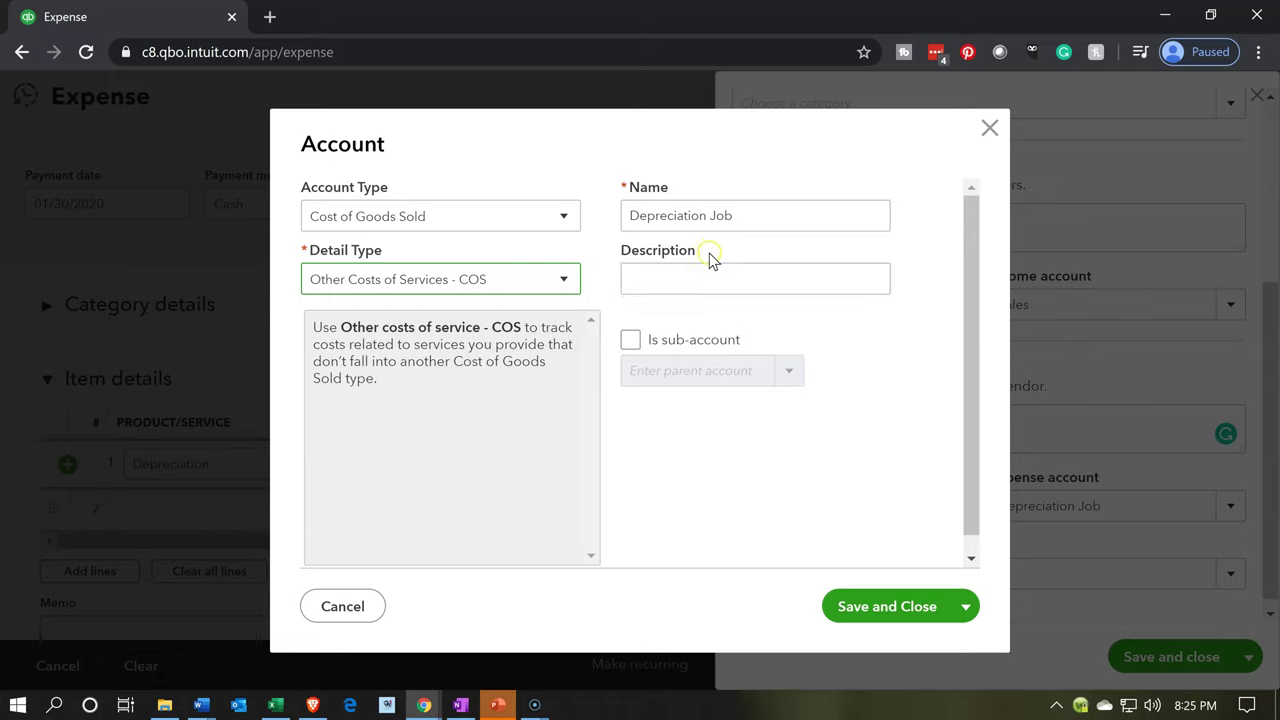
Step: Make the Depreciation Job account a sub-account of Overhead and save the account
{"action": "left_click", "coordinate": [640, 340]}
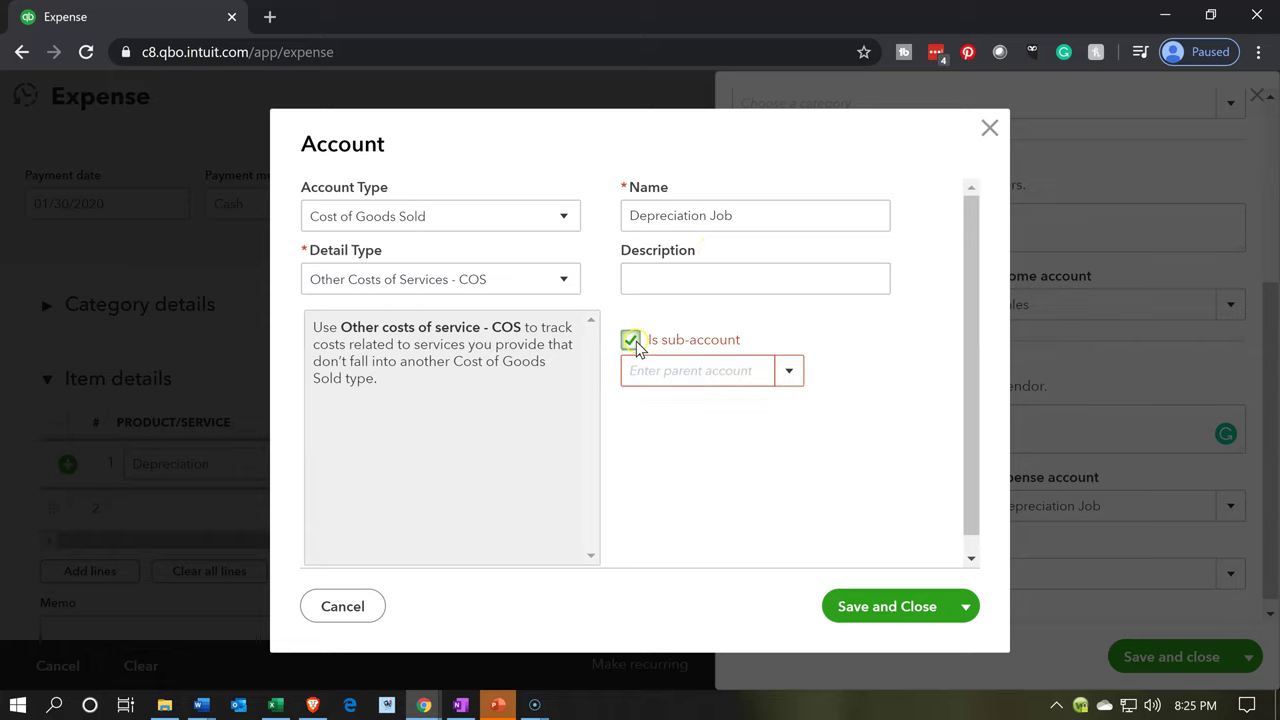
{"action": "left_click", "coordinate": [792, 378]}
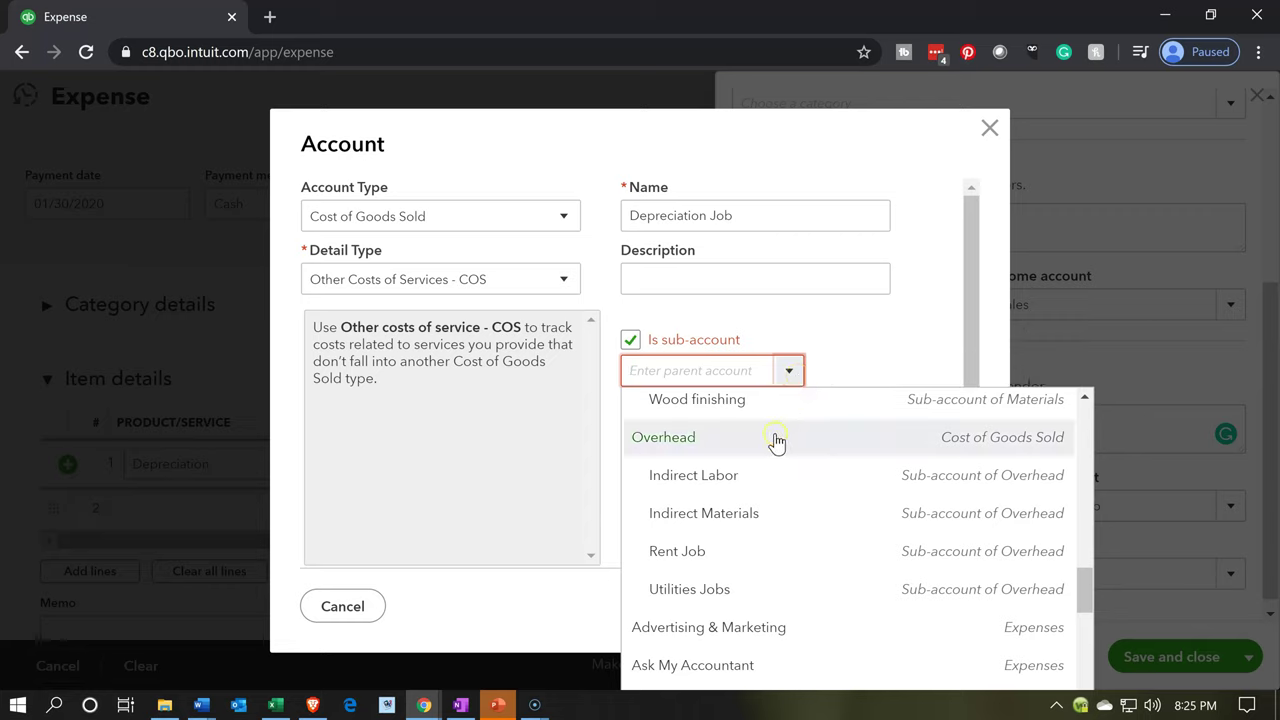
{"action": "left_click", "coordinate": [775, 440]}
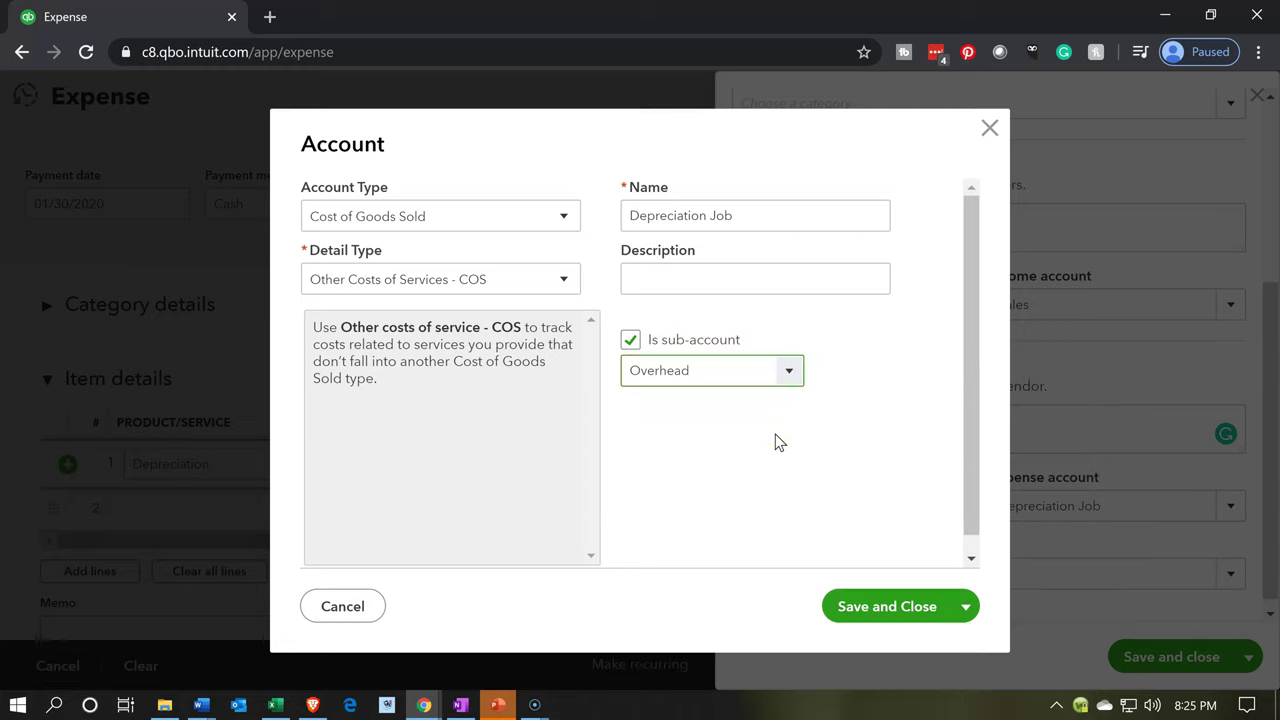
{"action": "left_click", "coordinate": [871, 600]}
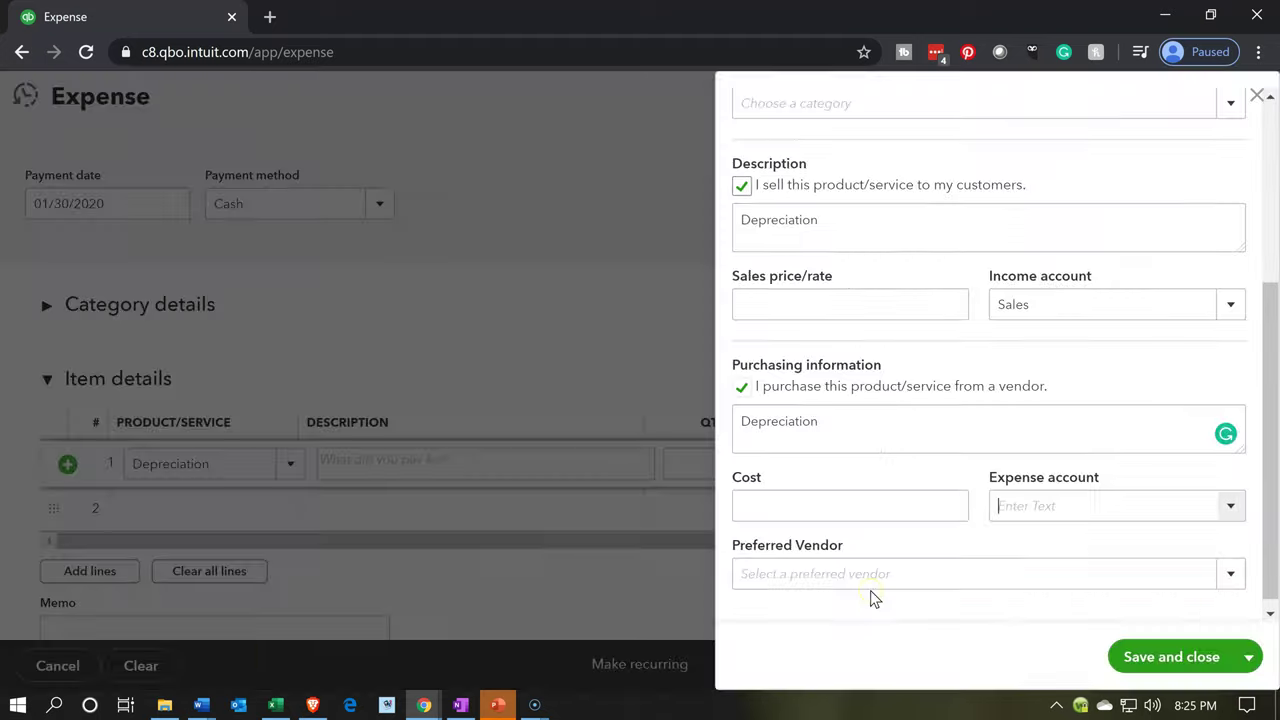
Step: Save the new Depreciation item and go to the rate on the first item line
{"action": "left_click", "coordinate": [1152, 648]}
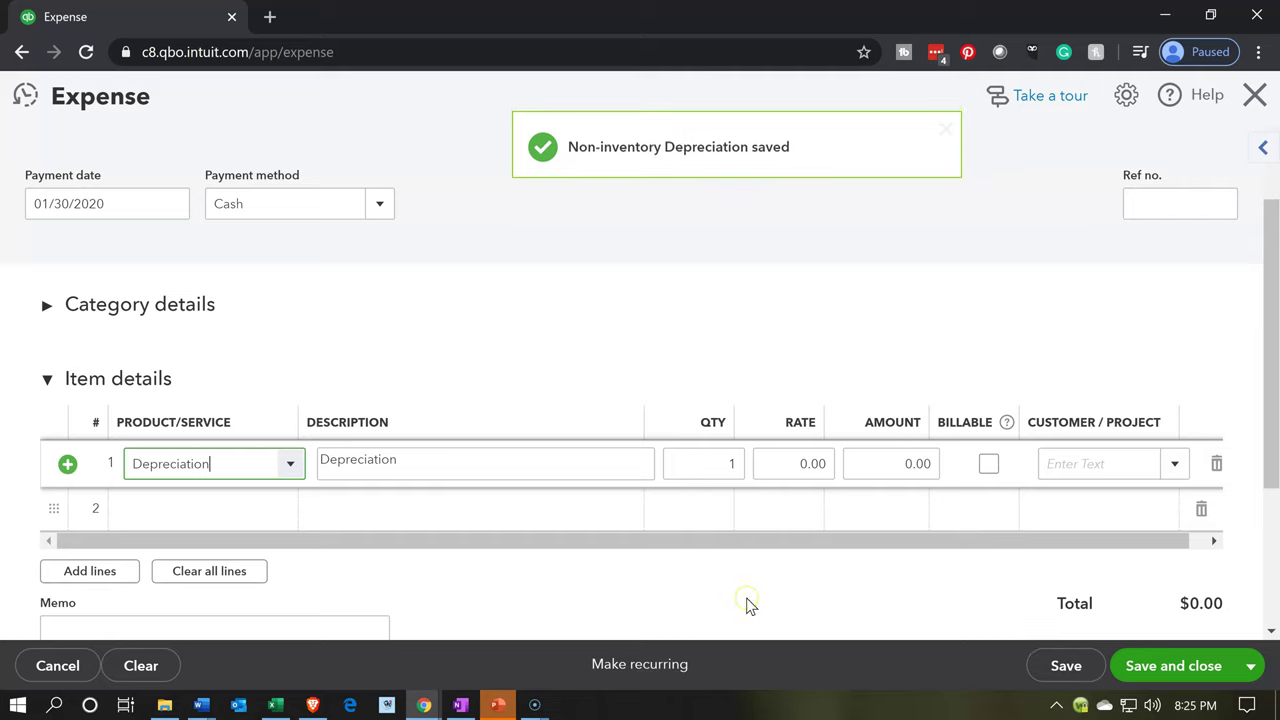
{"action": "key", "text": "Tab"}
{"action": "key", "text": "Tab"}
{"action": "key", "text": "Tab"}
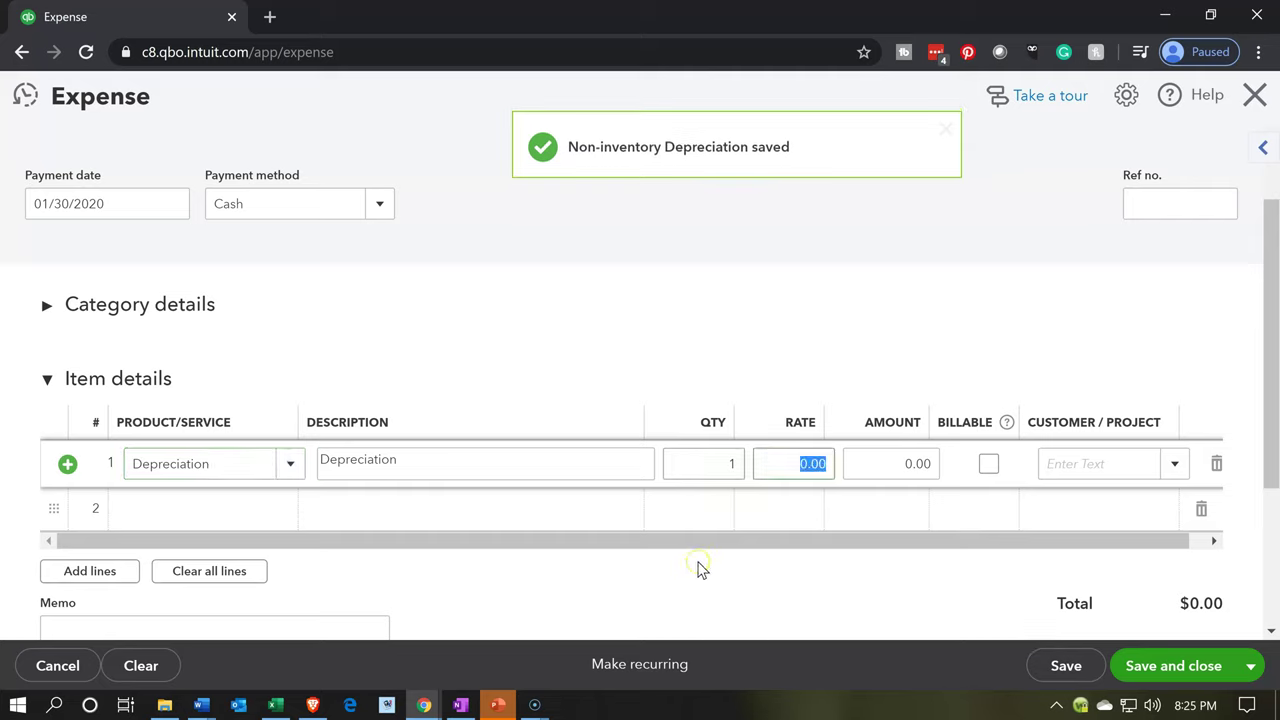
Step: Complete the first Depreciation item line with a rate of 5,700, marked billable to project 14 of Customer 1
{"action": "type", "text": "5,7"}
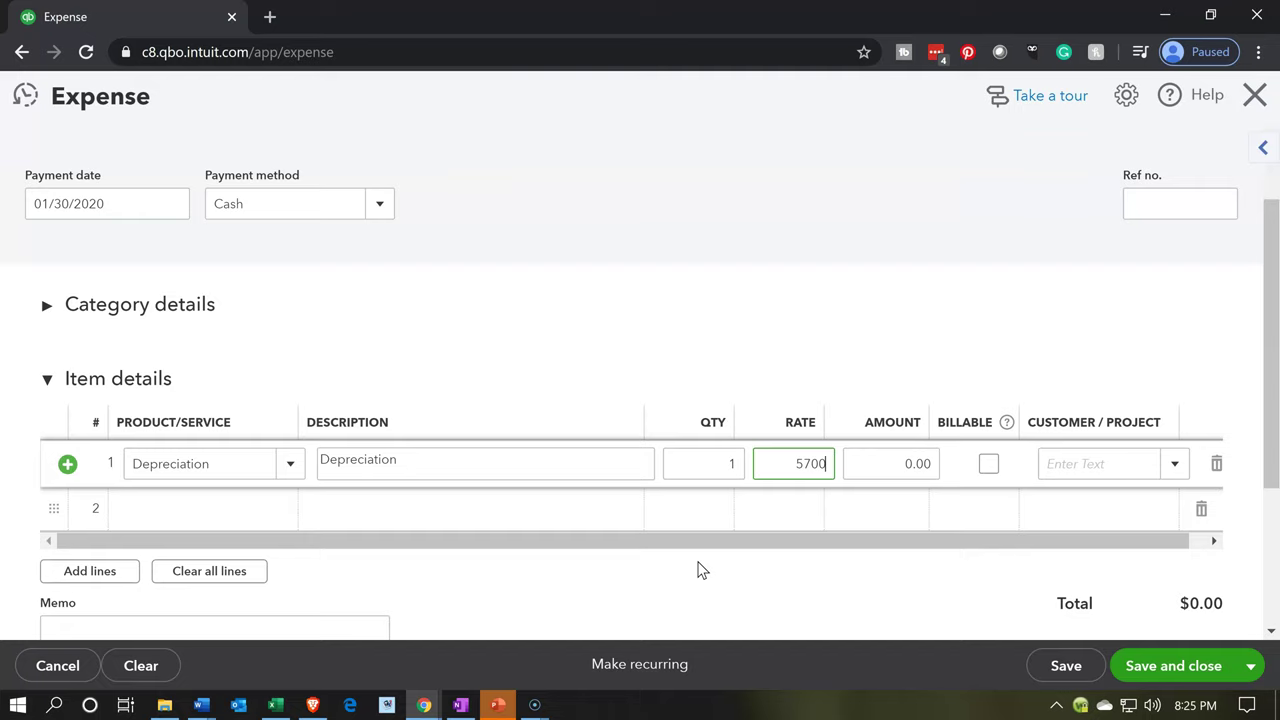
{"action": "type", "text": "00"}
{"action": "key", "text": "Tab"}
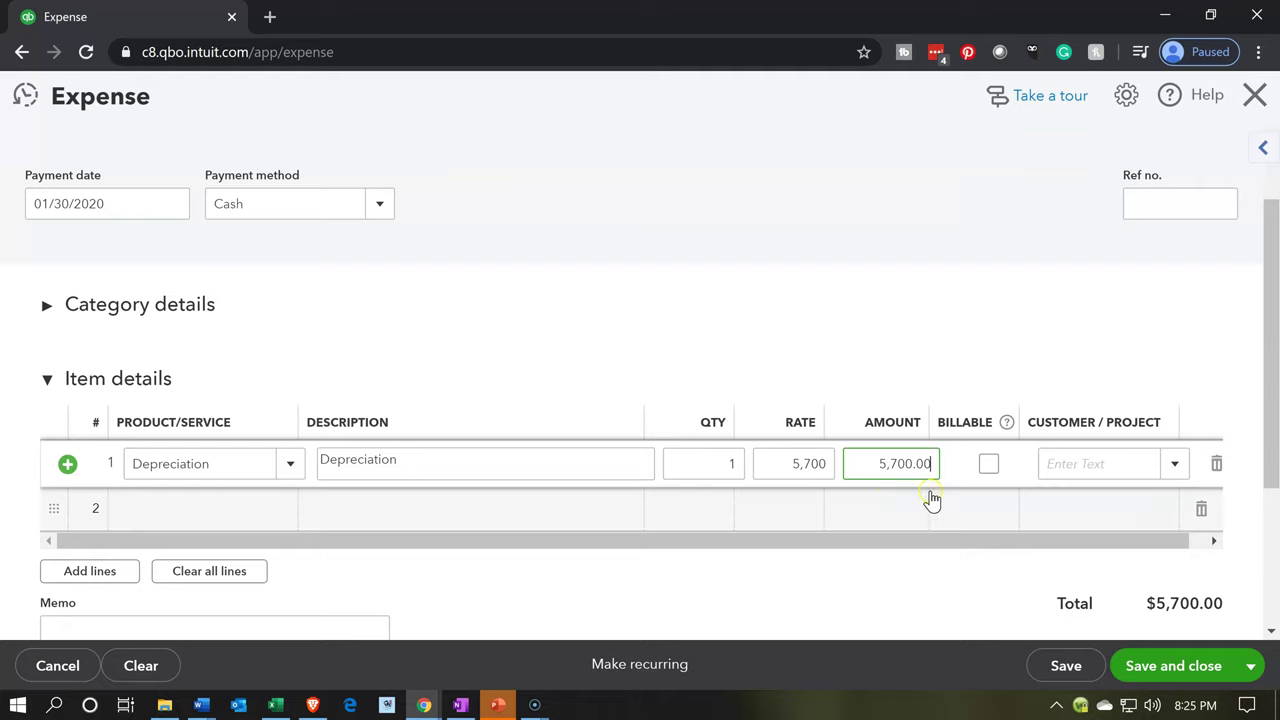
{"action": "left_click", "coordinate": [990, 459]}
{"action": "key", "text": "Tab"}
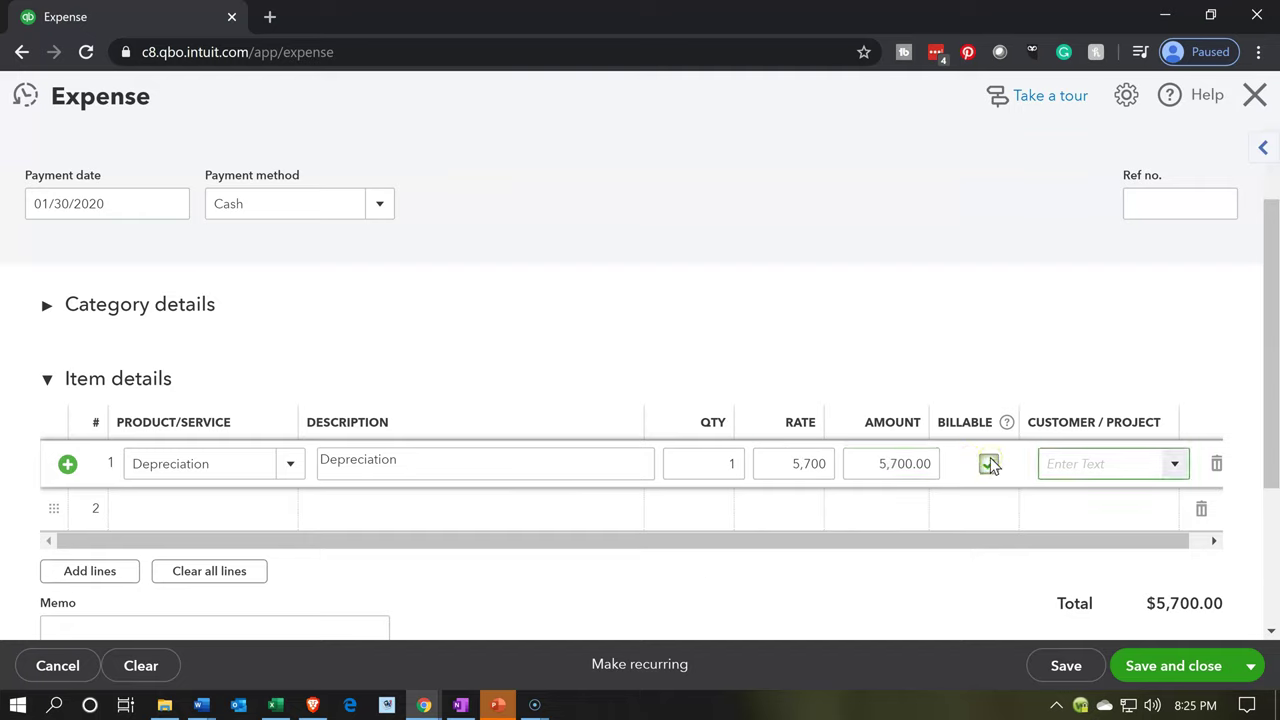
{"action": "type", "text": "14"}
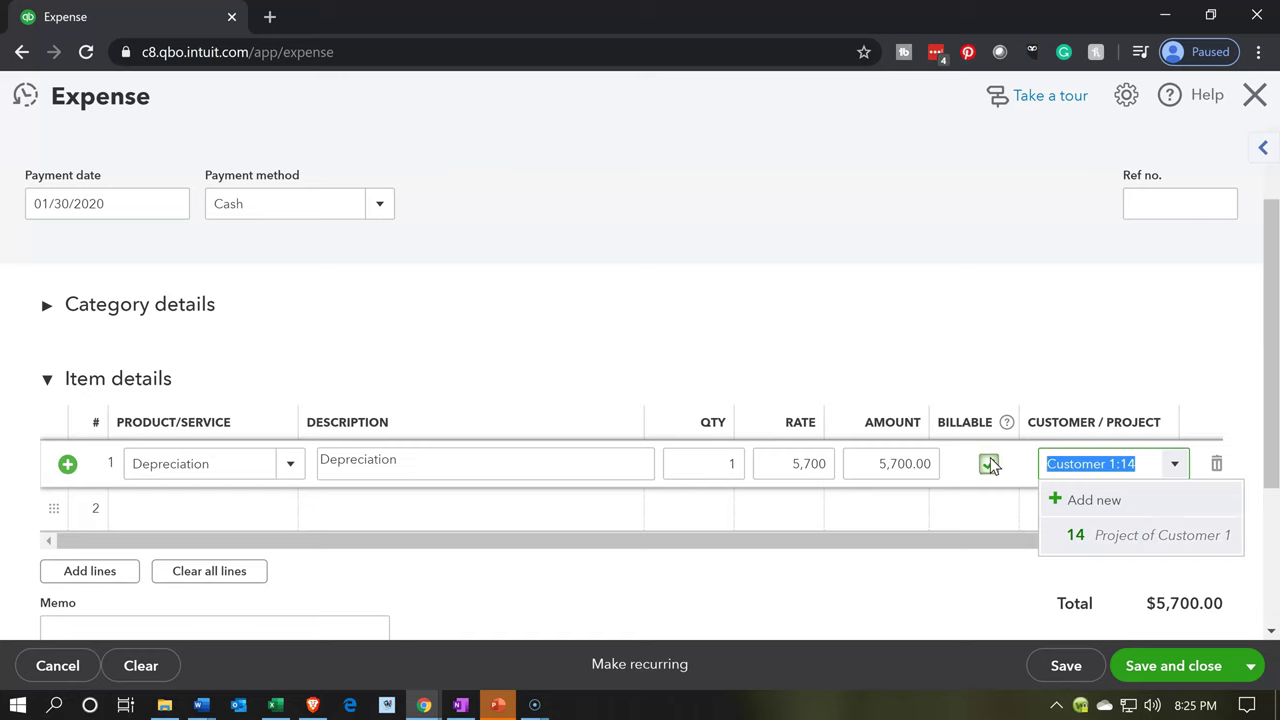
{"action": "key", "text": "Tab"}
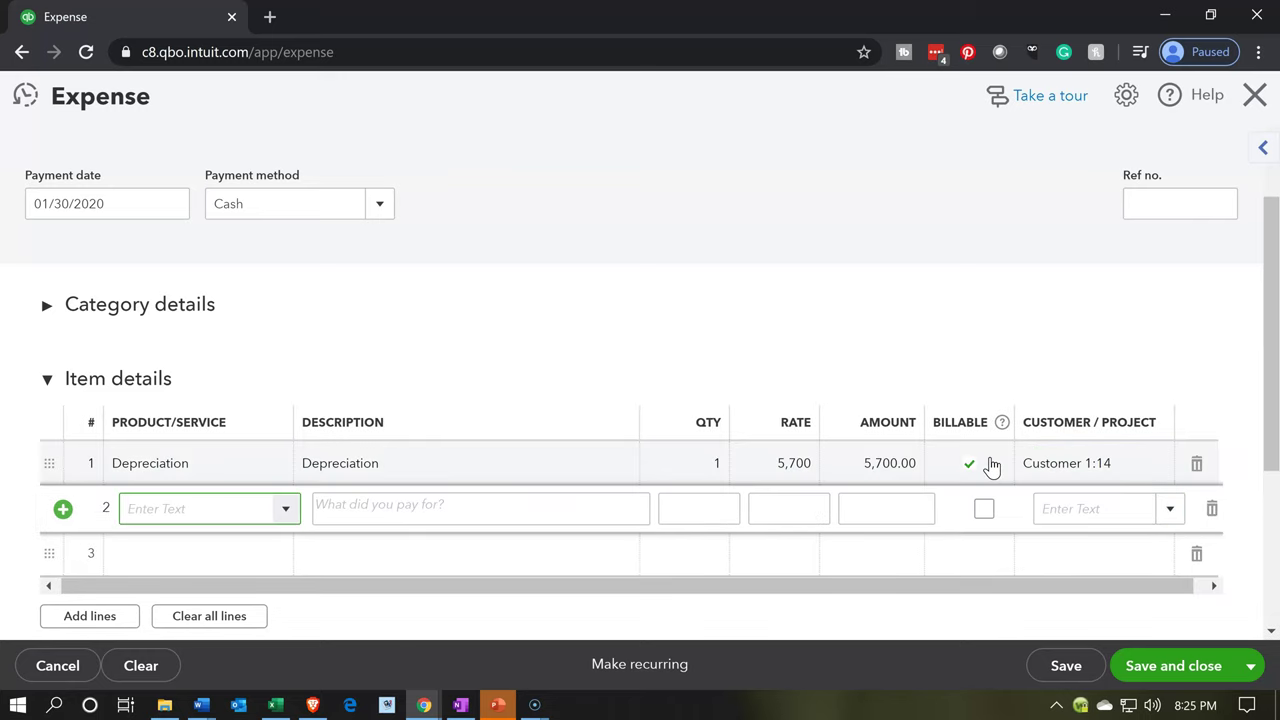
Step: Add a second Depreciation item line with a rate of 9,900, marked billable to project 15 of Customer 1
{"action": "type", "text": "Depreciation"}
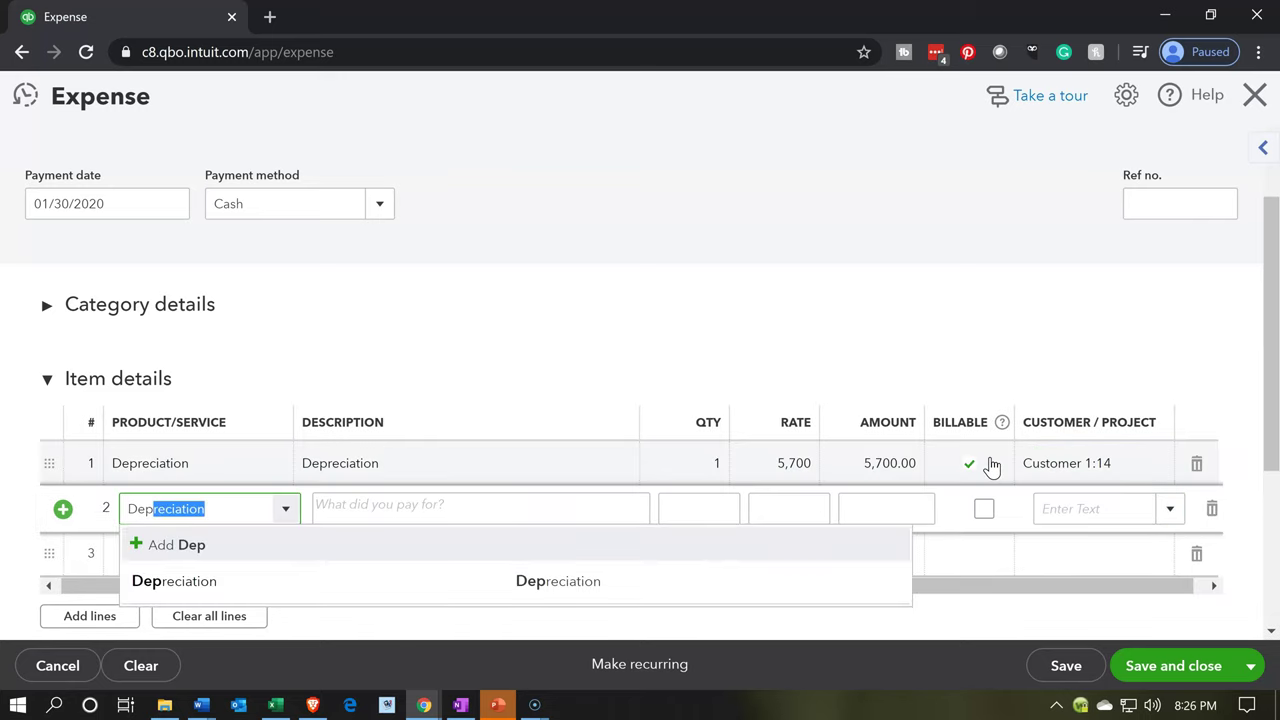
{"action": "key", "text": "Tab"}
{"action": "key", "text": "Tab"}
{"action": "key", "text": "Tab"}
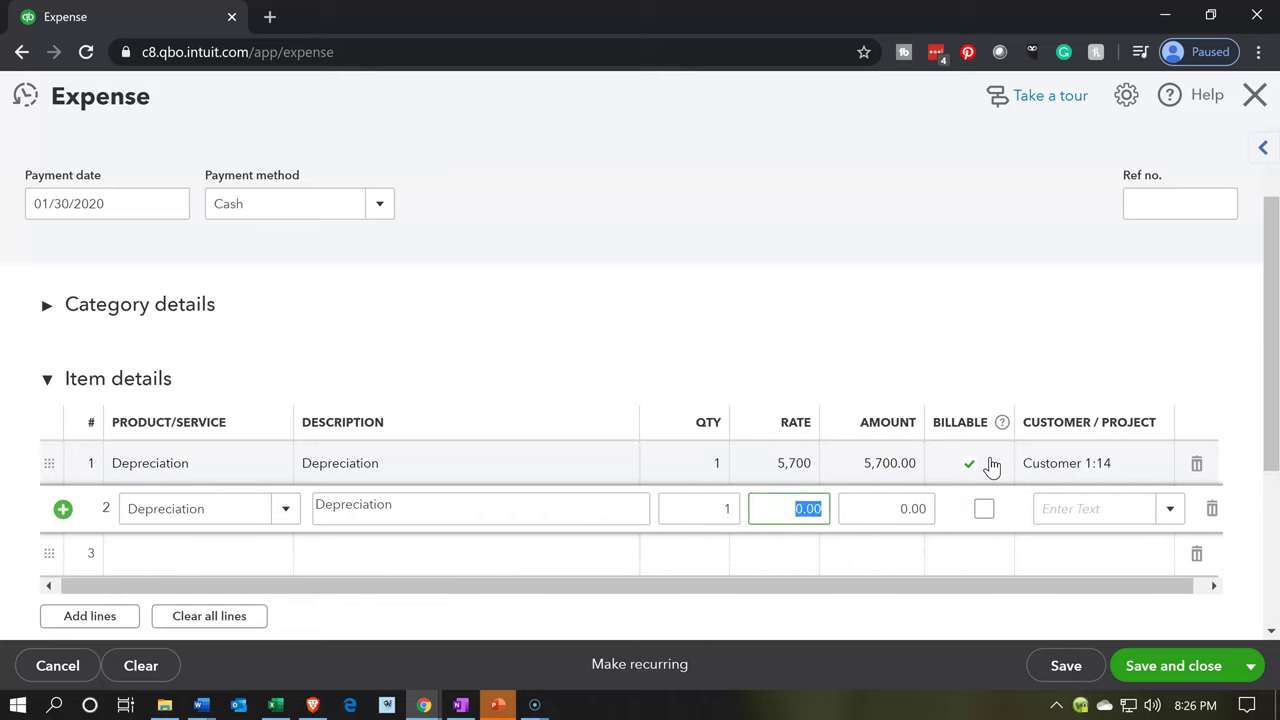
{"action": "type", "text": "99"}
{"action": "key", "text": "Tab"}
{"action": "left_click", "coordinate": [984, 509]}
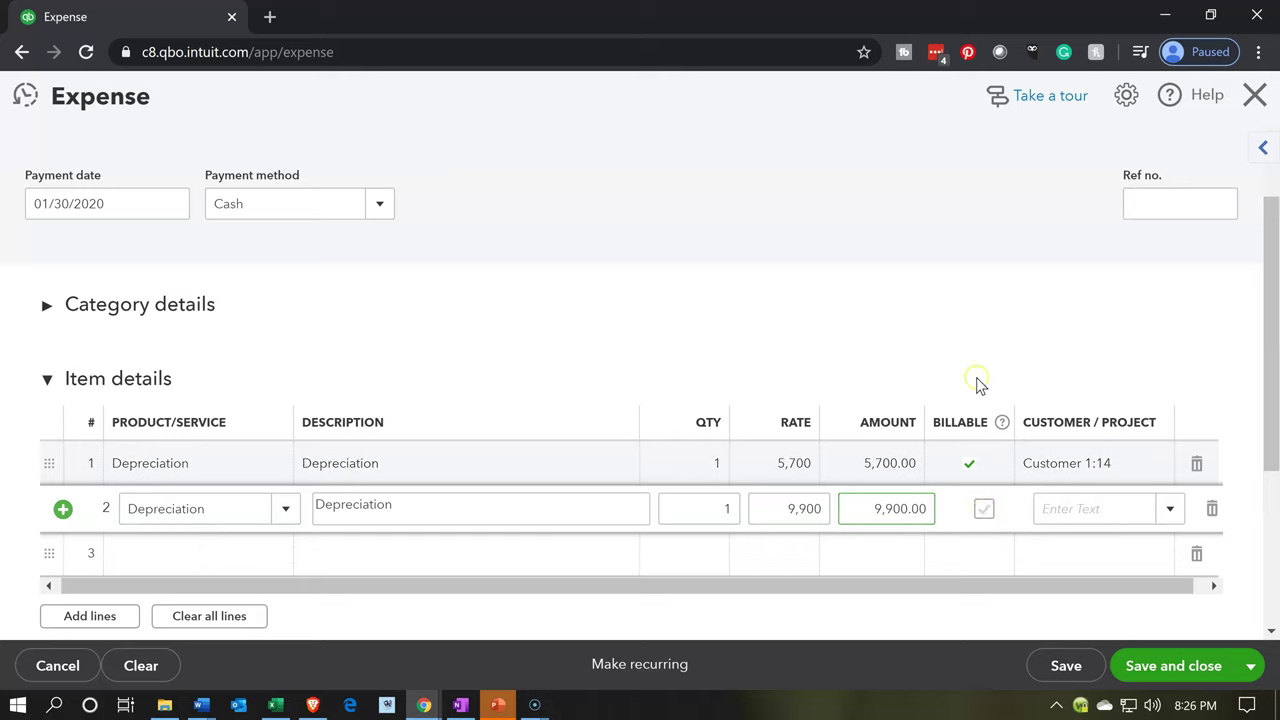
{"action": "key", "text": "Tab"}
{"action": "type", "text": "15"}
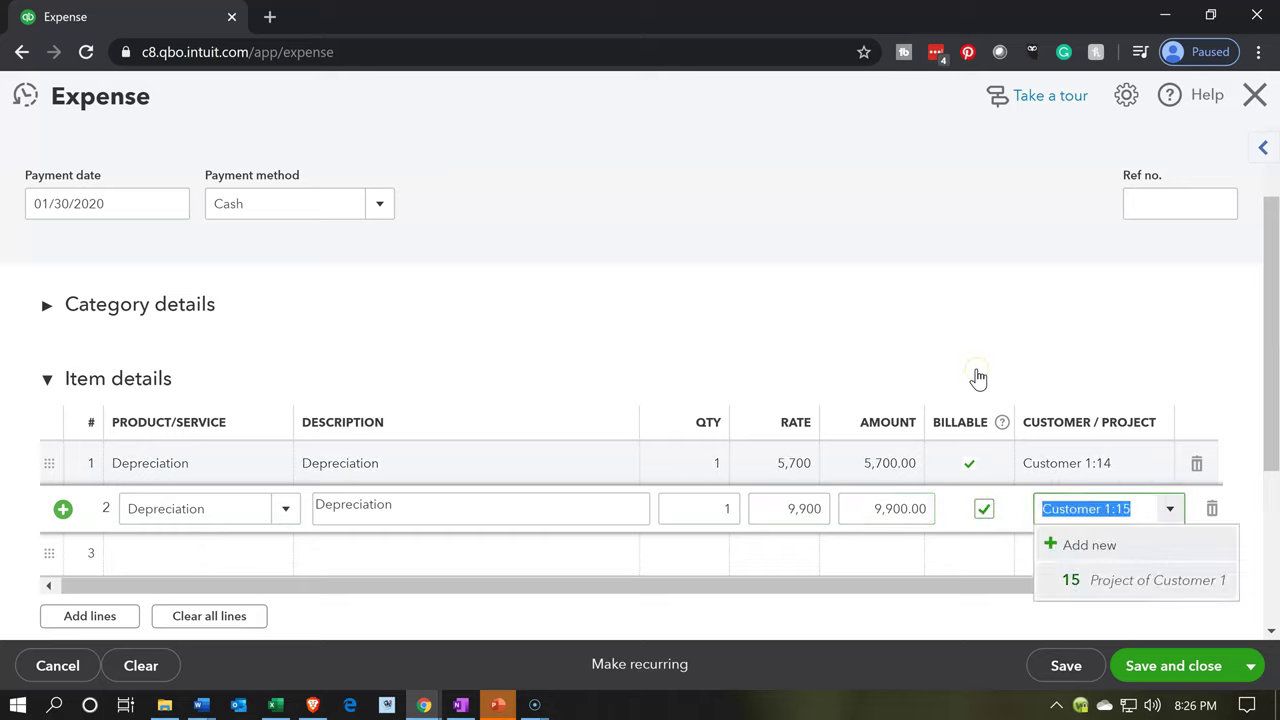
{"action": "key", "text": "Tab"}
{"action": "key", "text": "Tab"}
Step: Add a third Depreciation item line with a rate of 14,400, marked billable to project 16 of Customer 1
{"action": "type", "text": "Dep"}
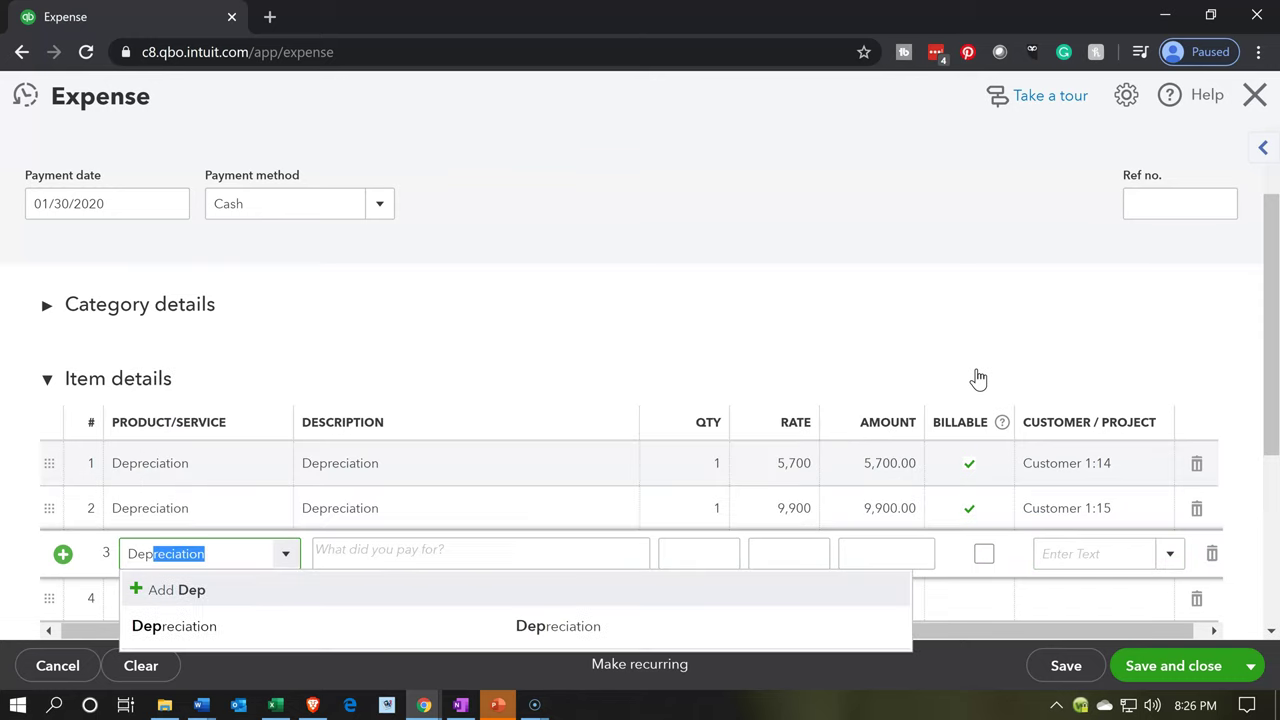
{"action": "key", "text": "BackSpace"}
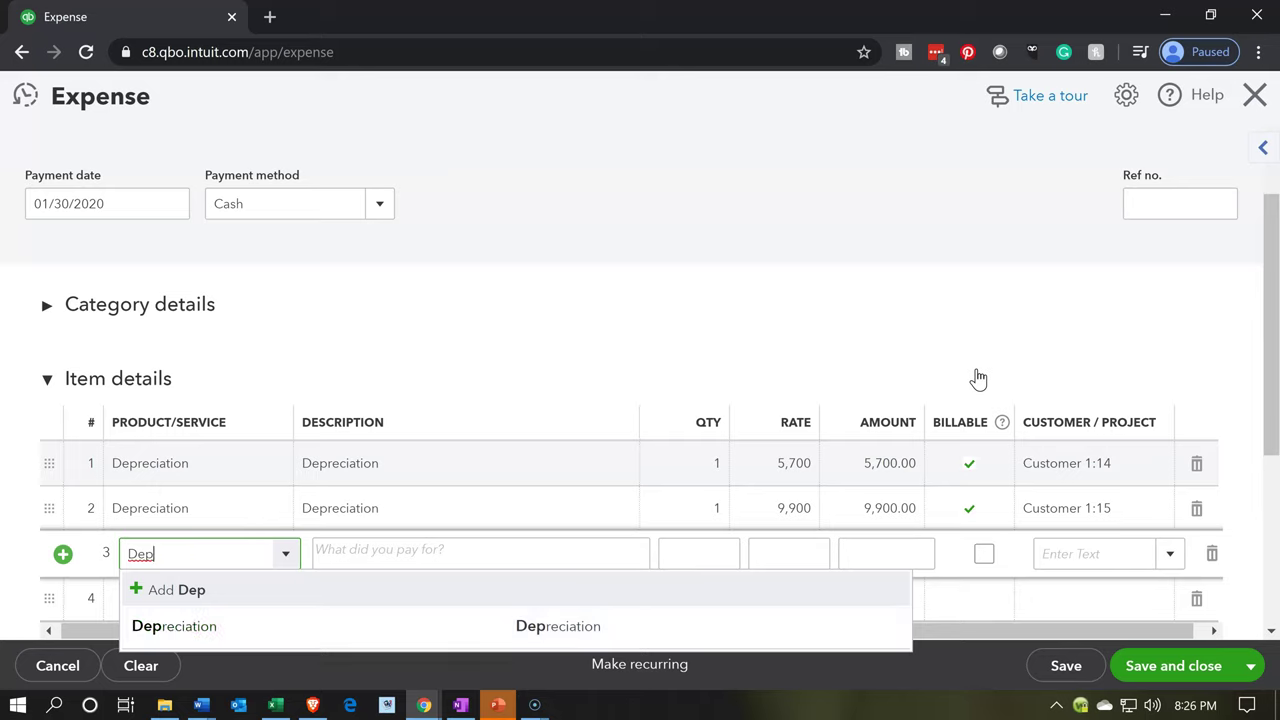
{"action": "key", "text": "Down"}
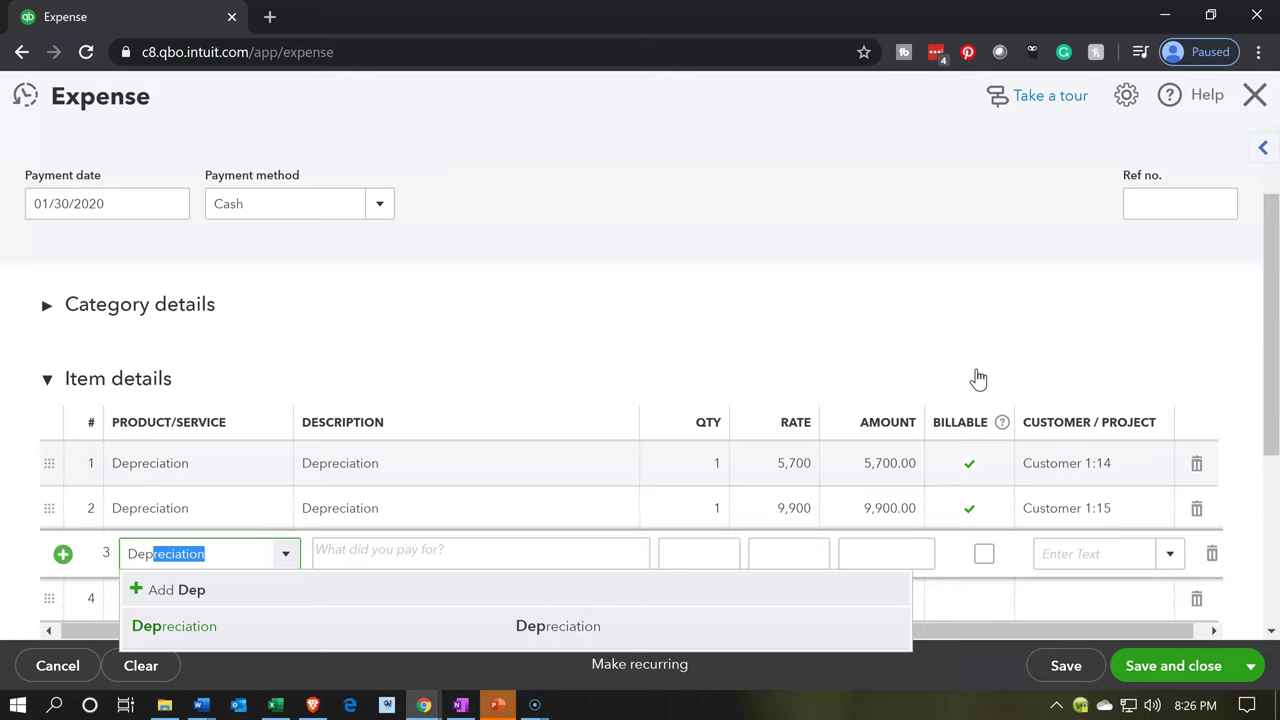
{"action": "key", "text": "Tab"}
{"action": "key", "text": "Tab"}
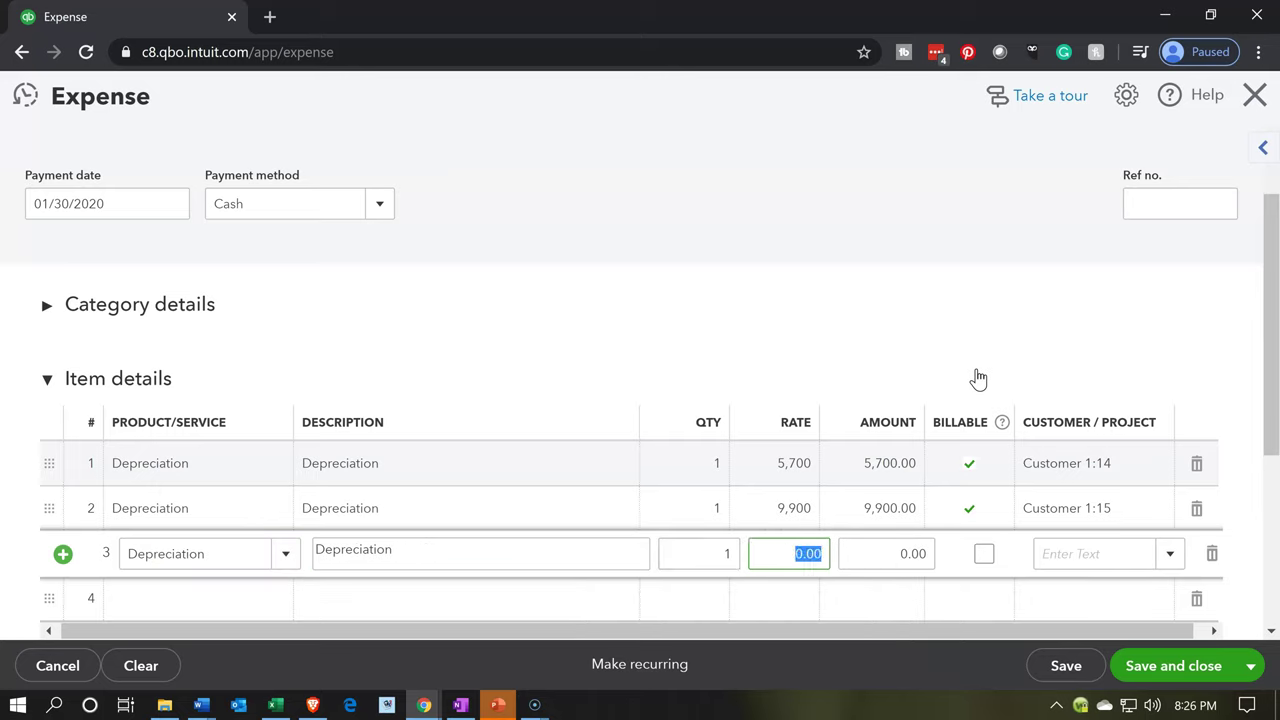
{"action": "type", "text": "144"}
{"action": "key", "text": "Tab"}
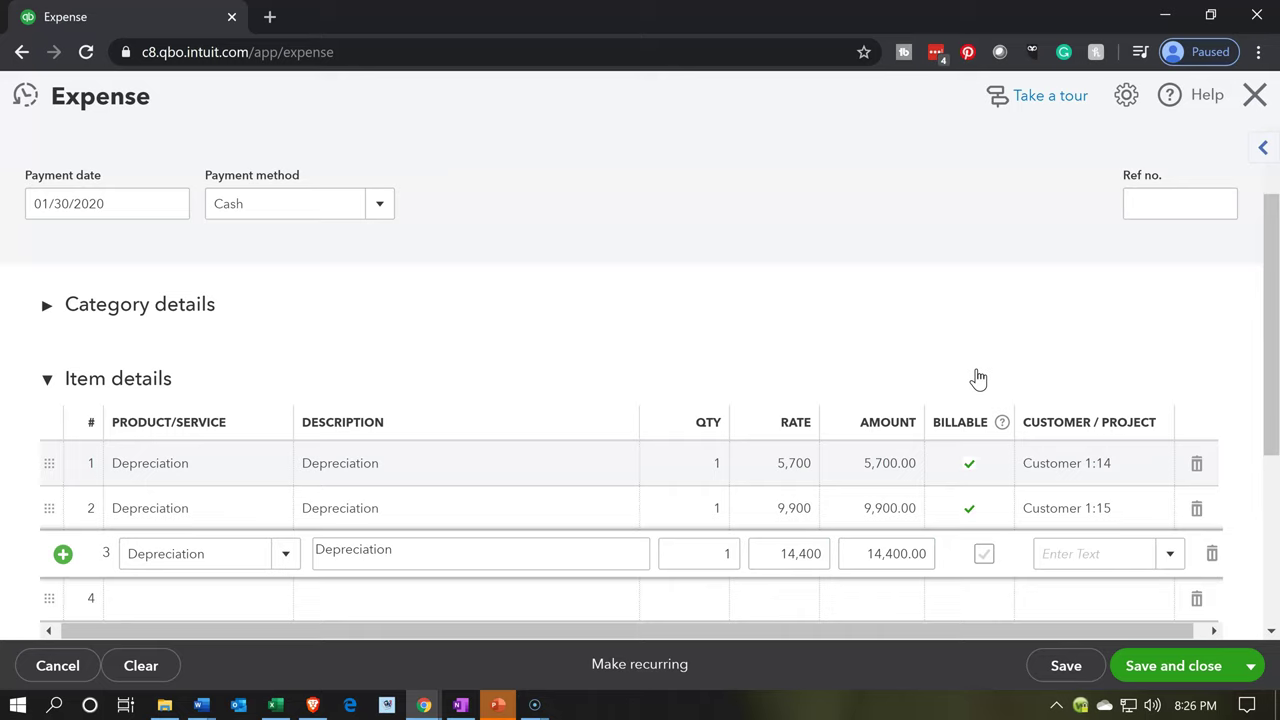
{"action": "left_click", "coordinate": [985, 553]}
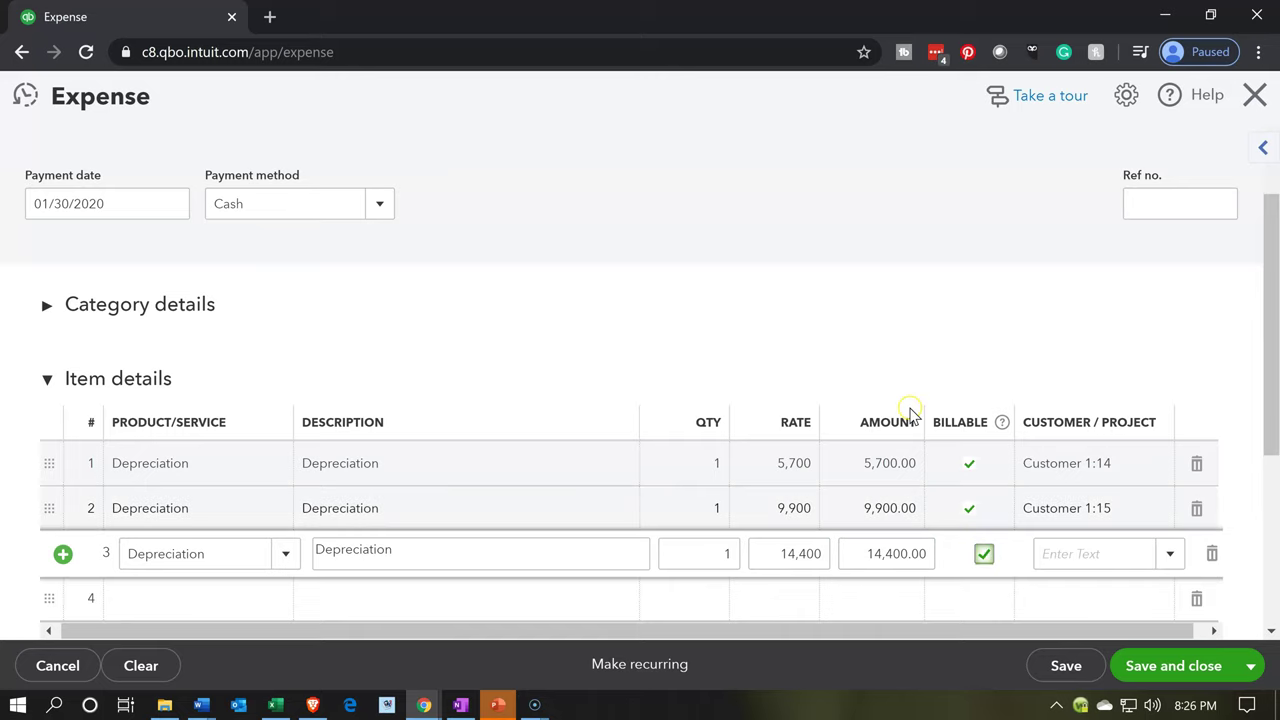
{"action": "key", "text": "Tab"}
{"action": "type", "text": "16"}
{"action": "key", "text": "Tab"}
{"action": "scroll", "coordinate": [912, 416], "scroll_direction": "down", "scroll_amount": 1}
{"action": "left_click", "coordinate": [1028, 576]}
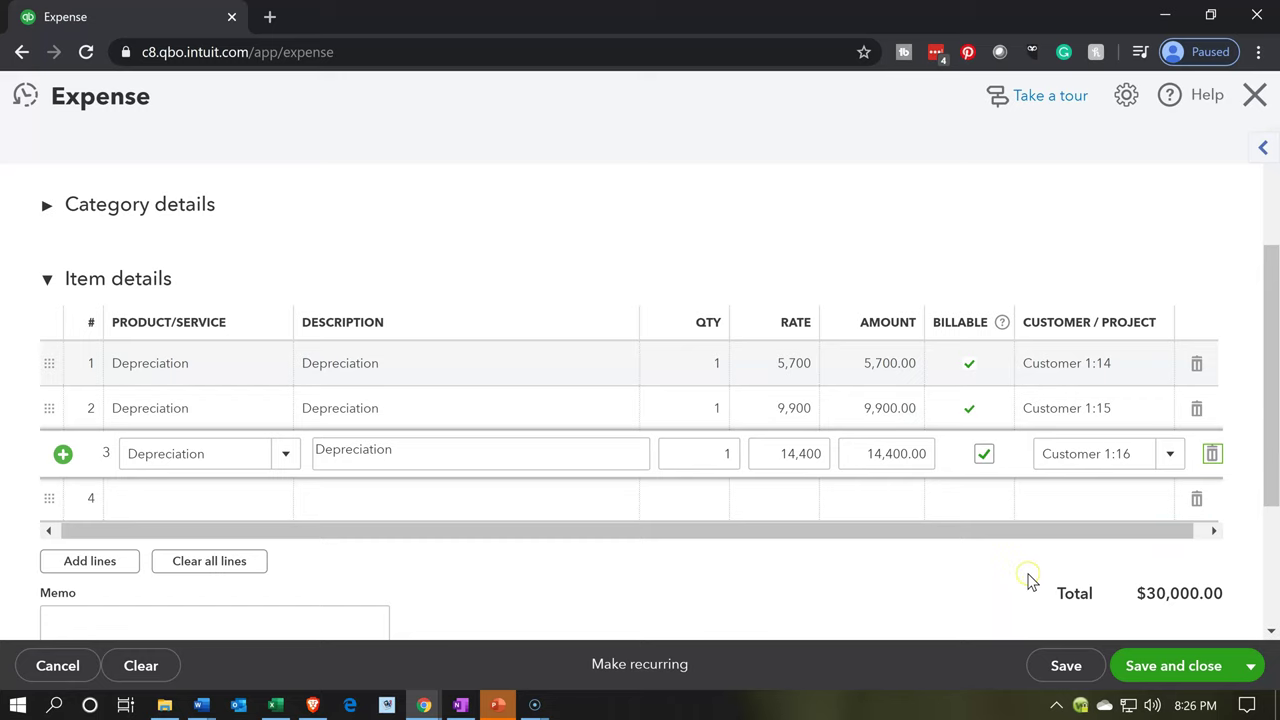
Step: Expand the category details and add an Accumulated Depreciation line with an amount of -30,000 to offset the items
{"action": "scroll", "coordinate": [1031, 582], "scroll_direction": "up", "scroll_amount": 2}
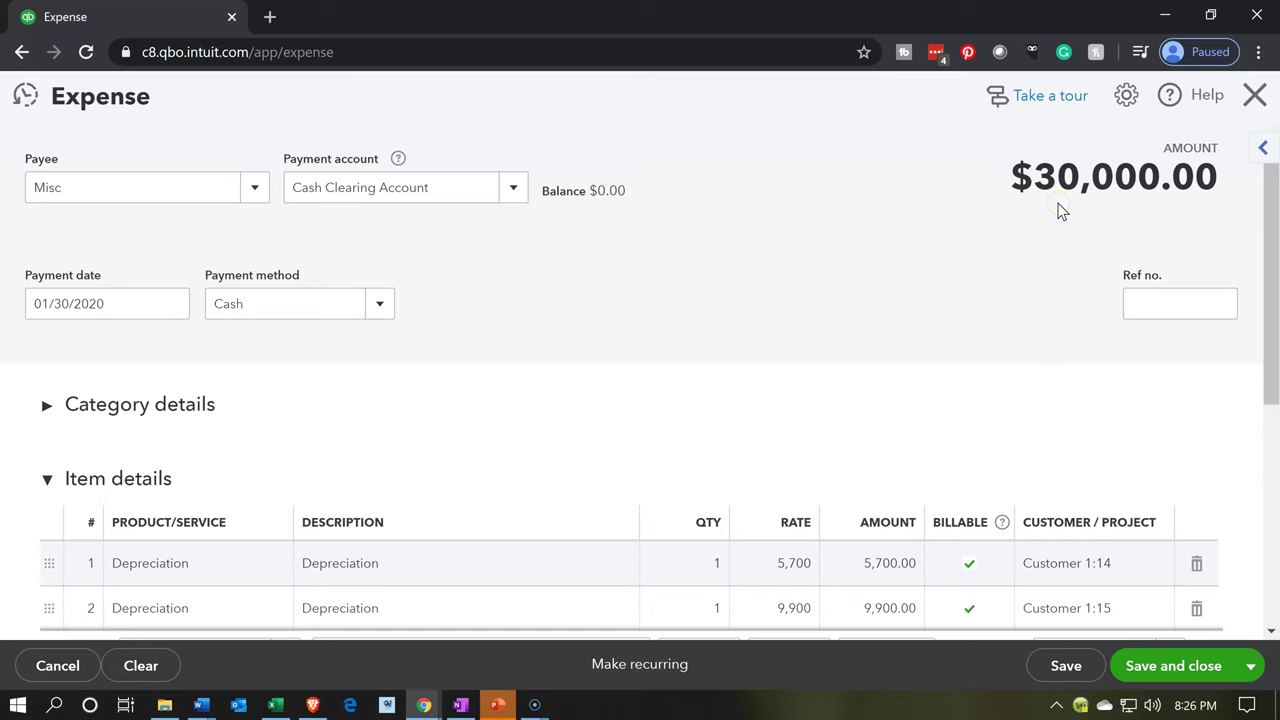
{"action": "left_click", "coordinate": [598, 585]}
{"action": "left_click", "coordinate": [65, 428]}
{"action": "left_click", "coordinate": [43, 418]}
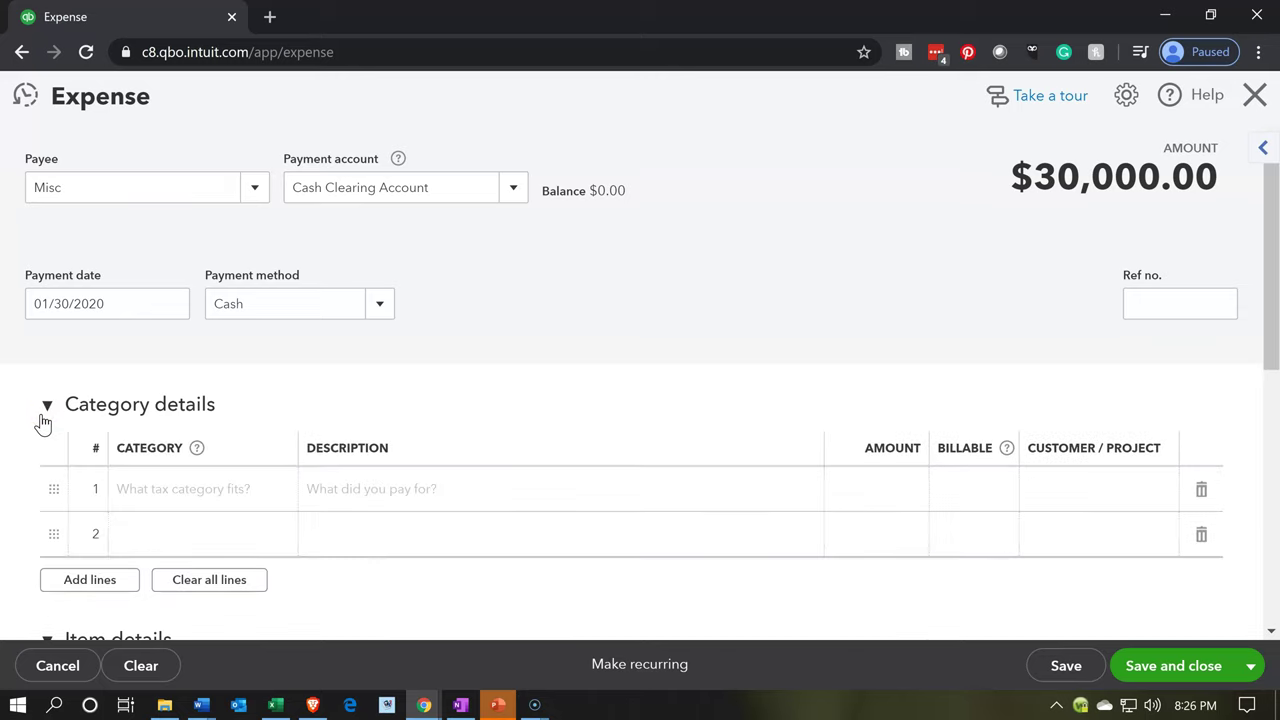
{"action": "left_click", "coordinate": [160, 497]}
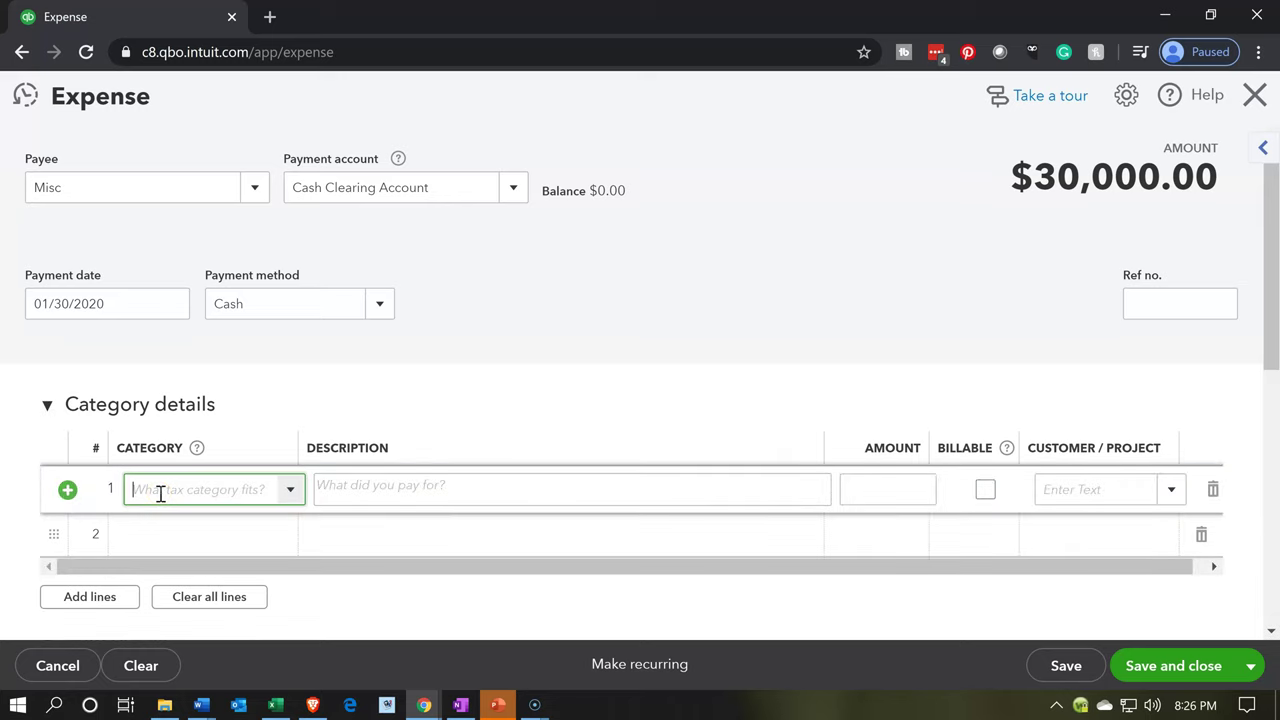
{"action": "type", "text": "Accumulated Deprecia"}
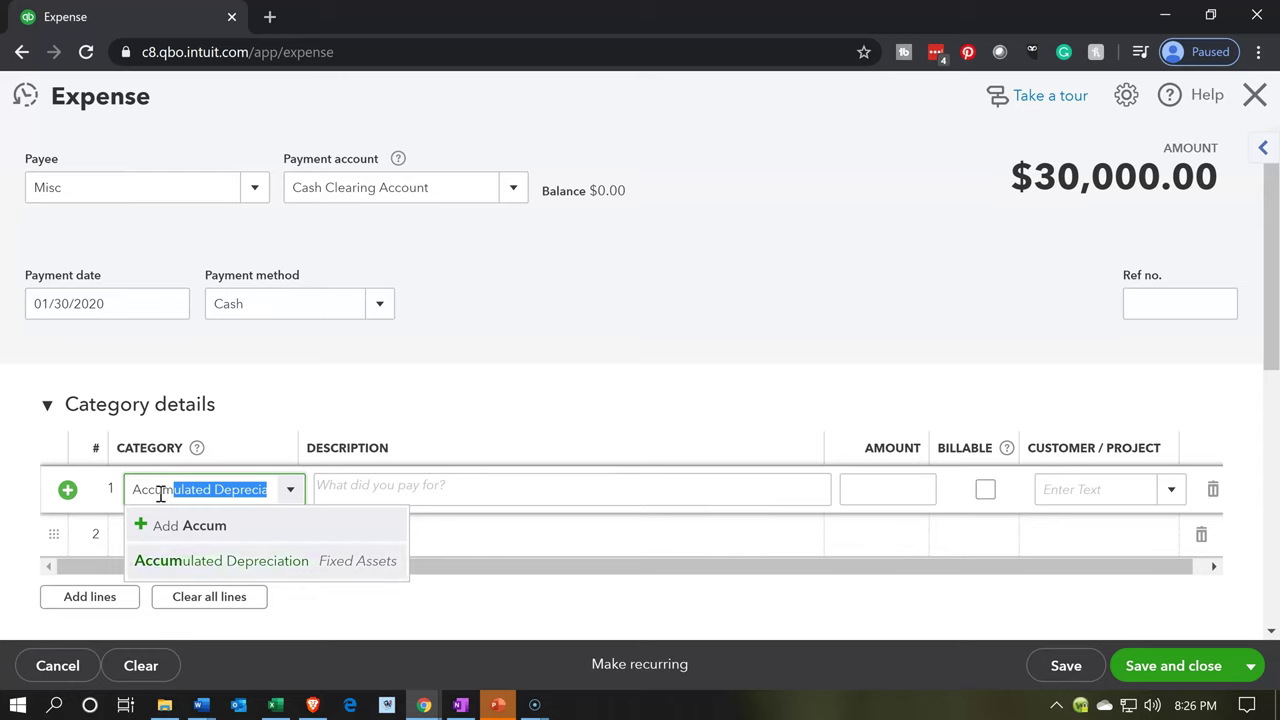
{"action": "key", "text": "Tab"}
{"action": "key", "text": "Tab"}
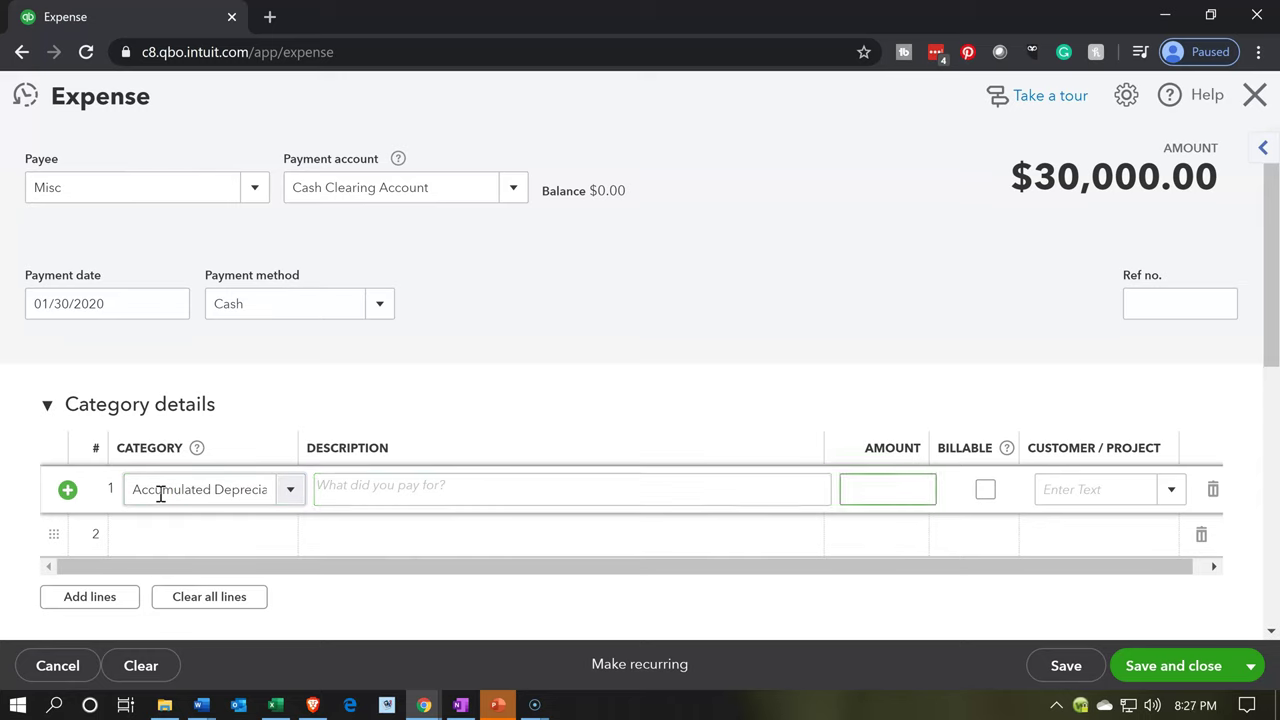
{"action": "type", "text": "-30000"}
{"action": "key", "text": "Tab"}
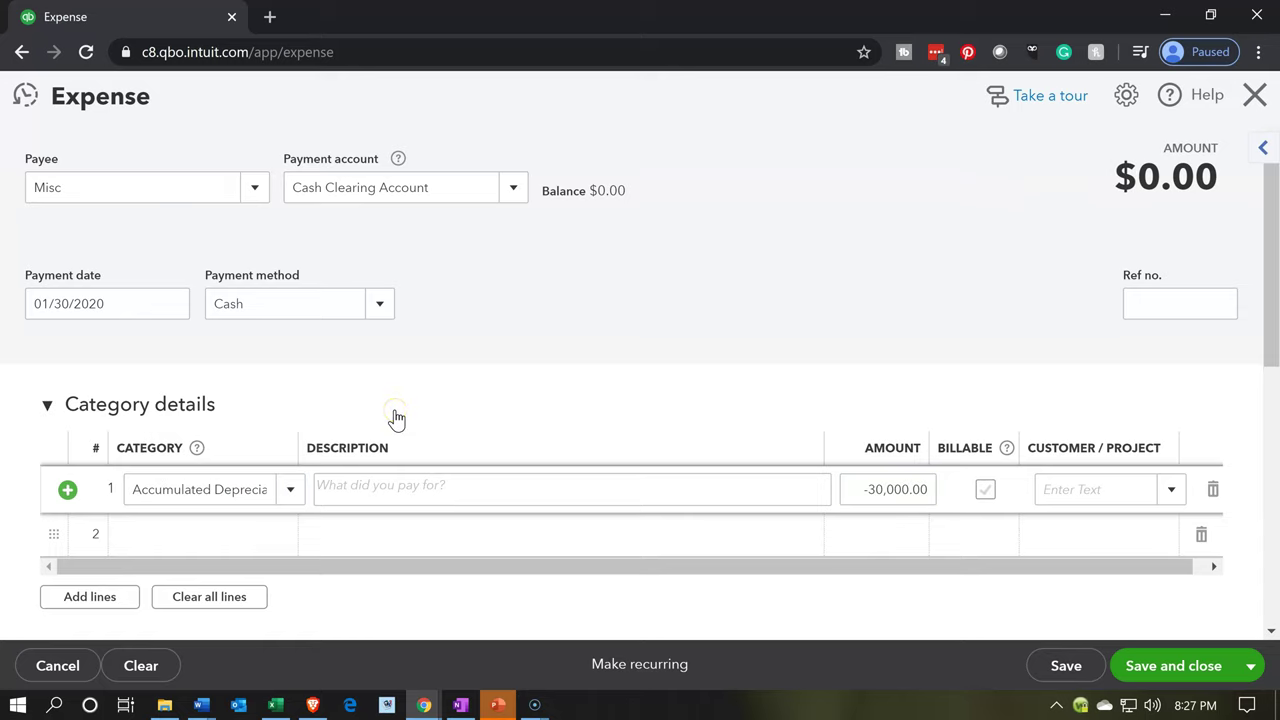
Step: Check the three depreciation item lines, and save and close the expense
{"action": "scroll", "coordinate": [397, 419], "scroll_direction": "down", "scroll_amount": 1}
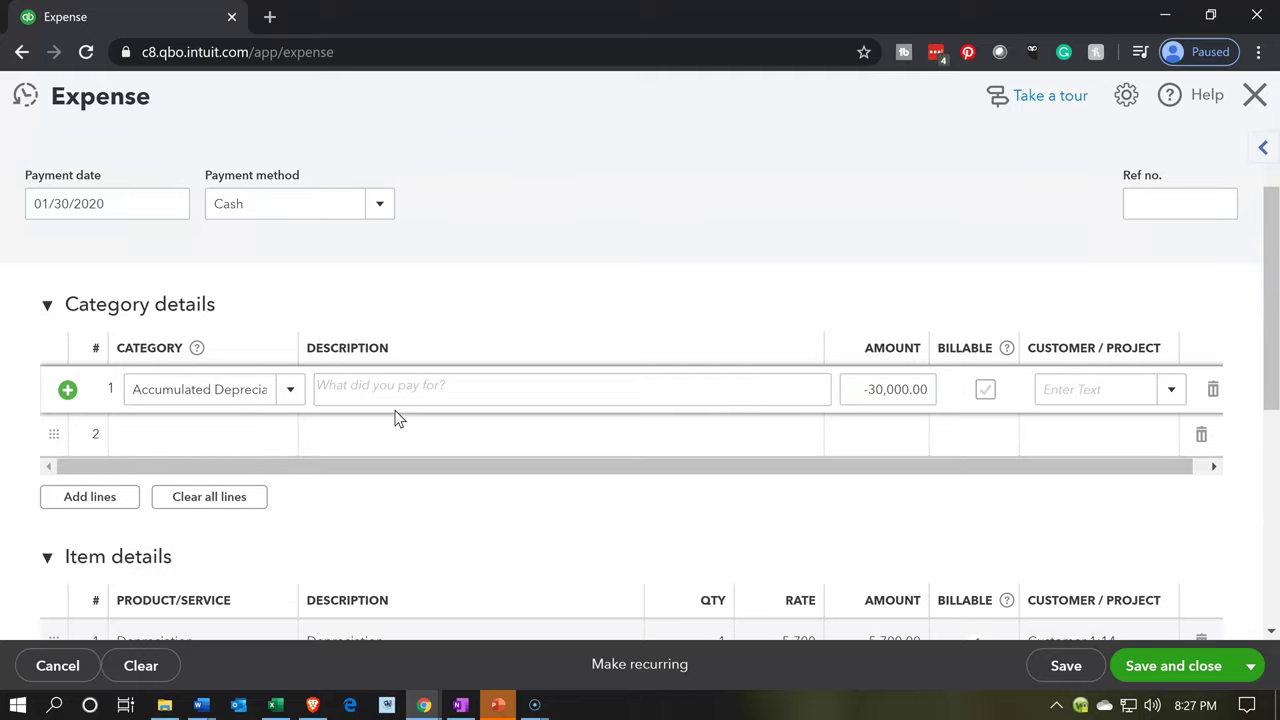
{"action": "scroll", "coordinate": [397, 419], "scroll_direction": "down", "scroll_amount": 3}
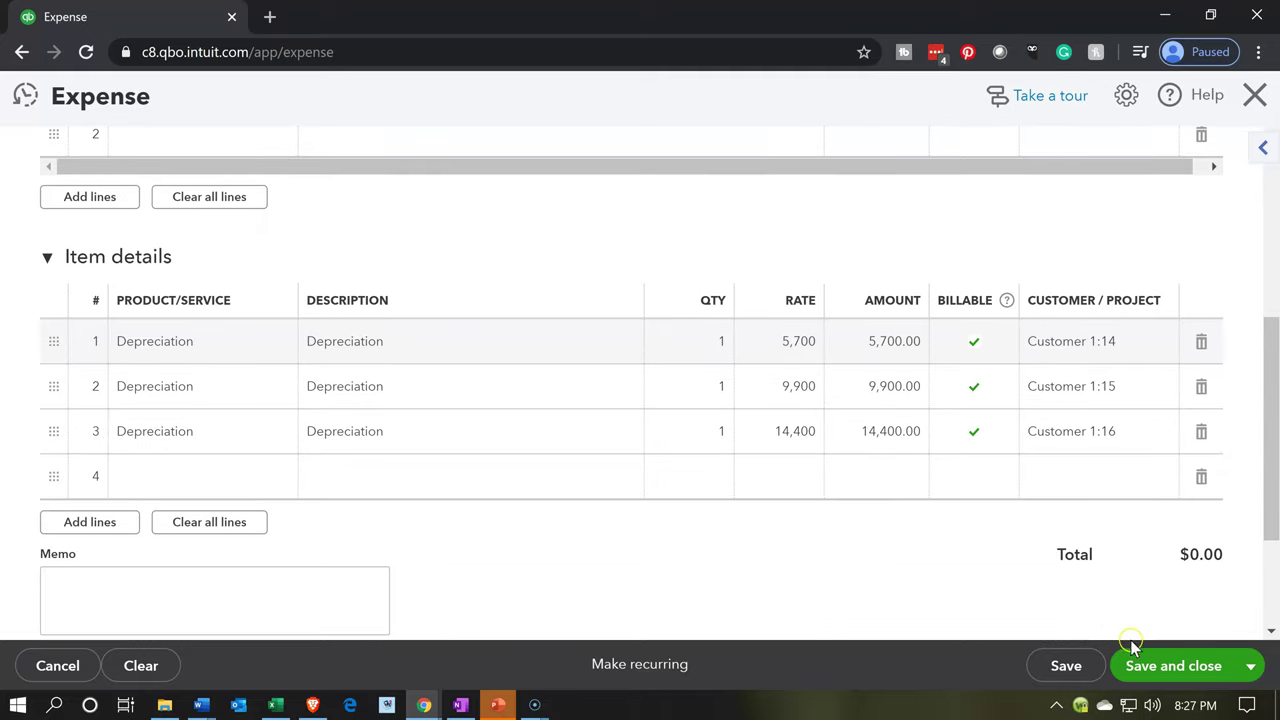
{"action": "scroll", "coordinate": [1140, 660], "scroll_direction": "down", "scroll_amount": 1}
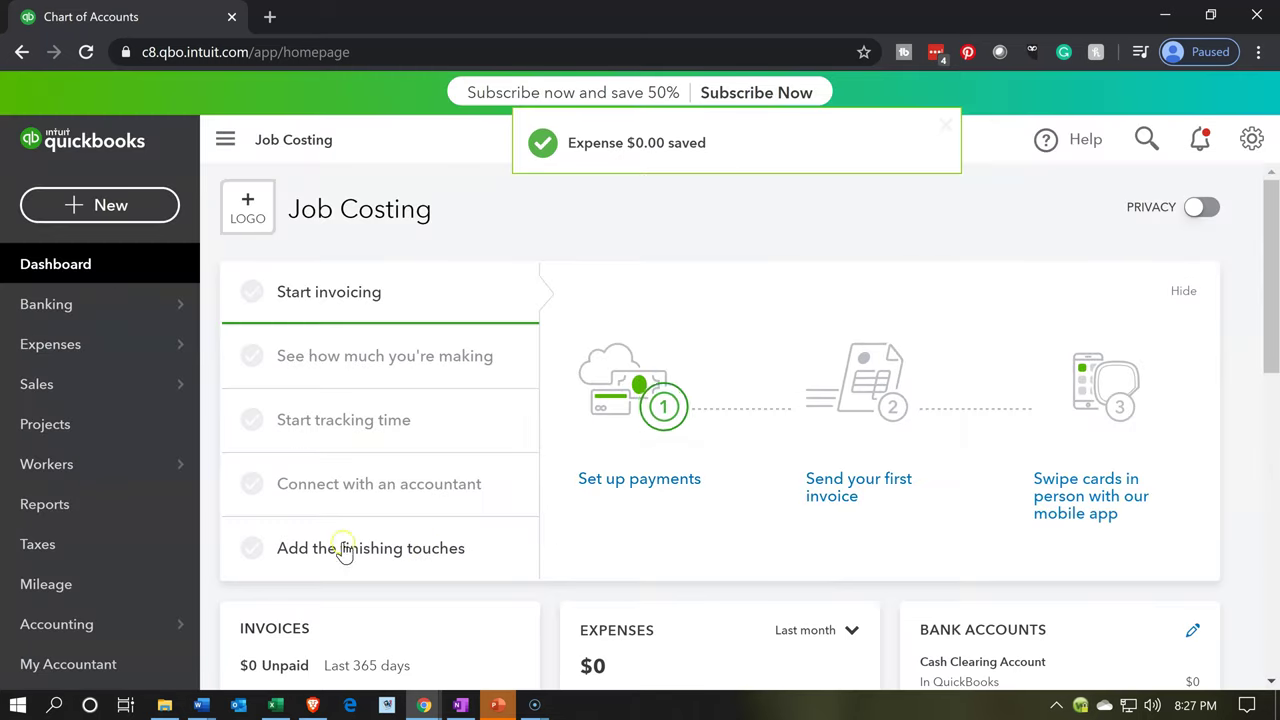
Step: Open the Balance Sheet report, collapse the navigation sidebar and enlarge the page to examine the asset balances
{"action": "left_click", "coordinate": [93, 506]}
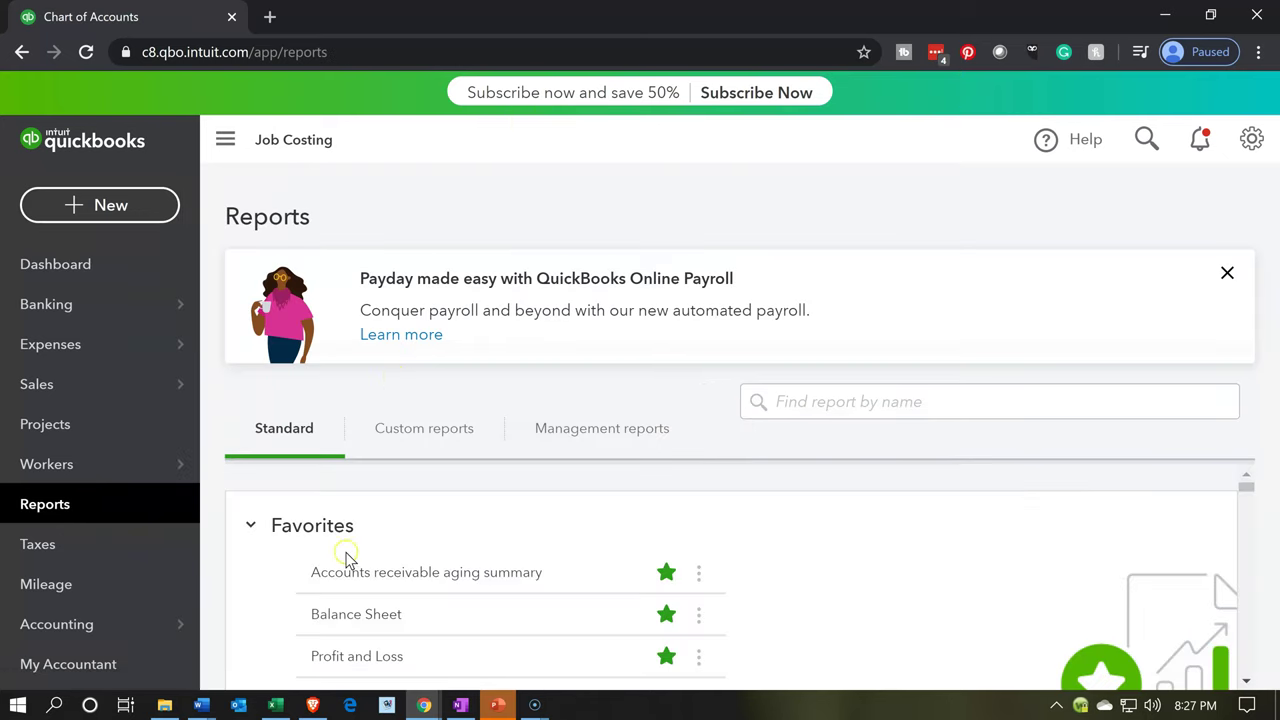
{"action": "left_click", "coordinate": [346, 614]}
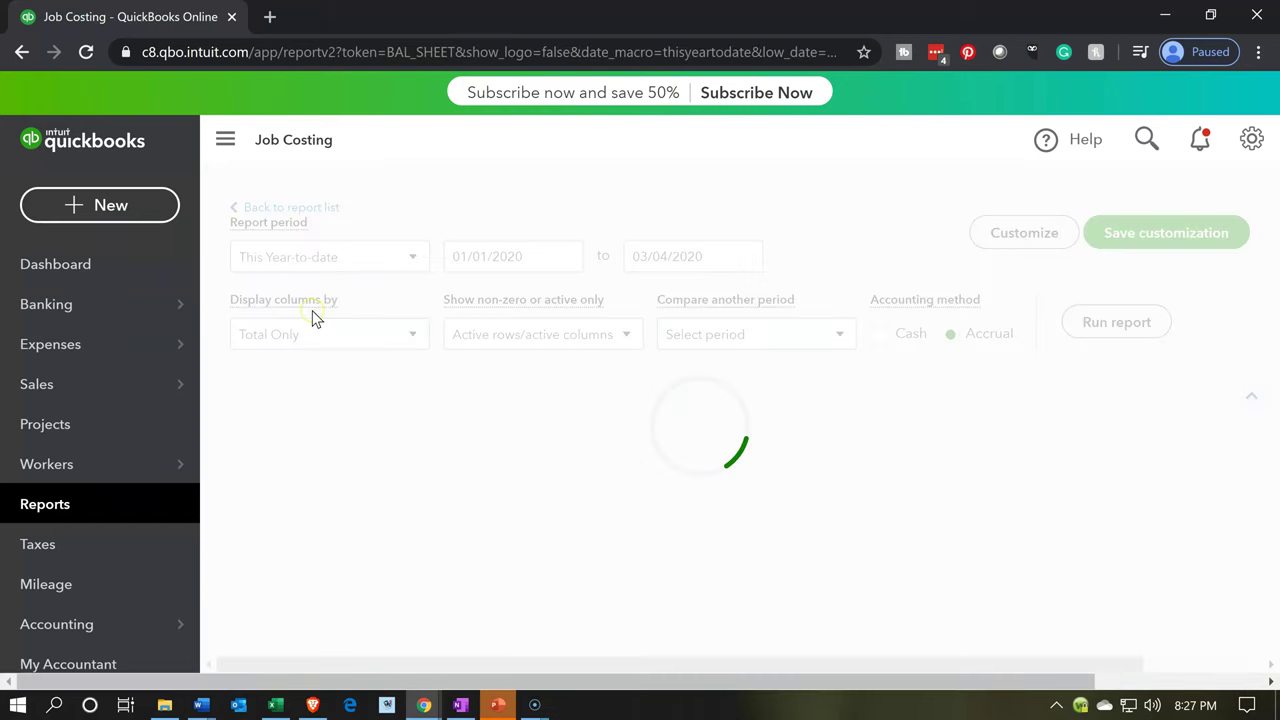
{"action": "left_click", "coordinate": [223, 142]}
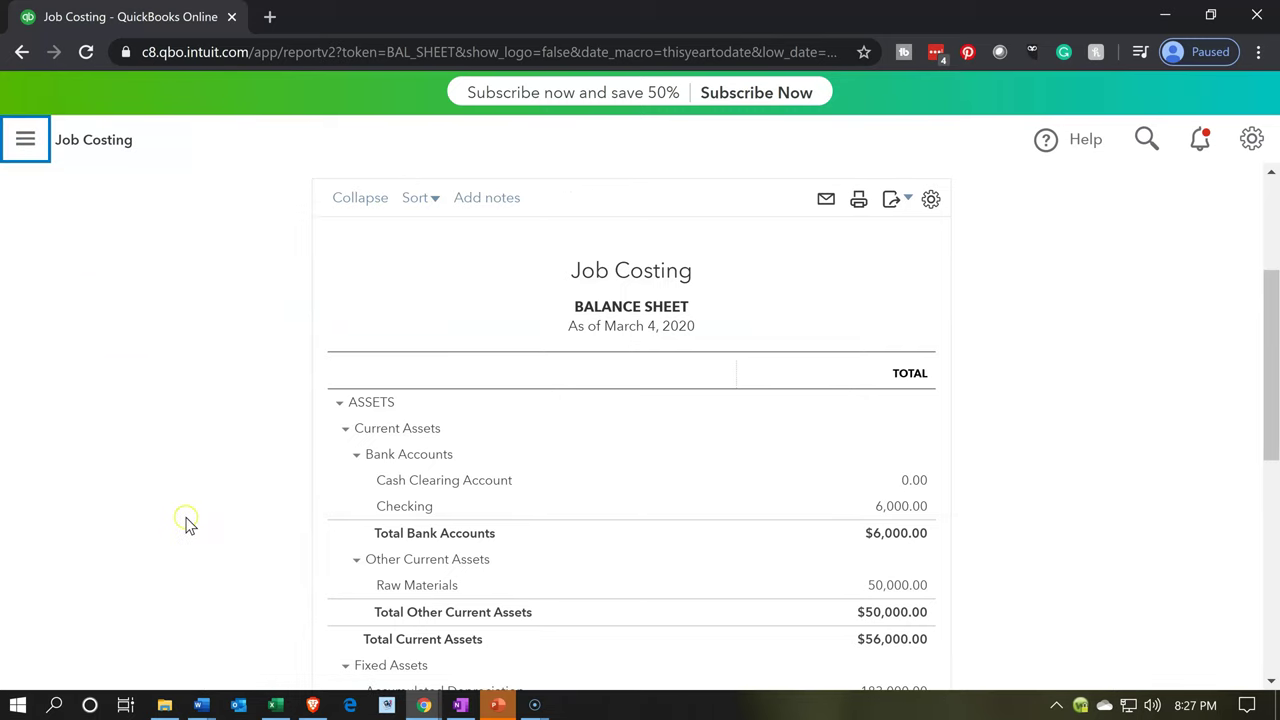
{"action": "key", "text": "ctrl+plus"}
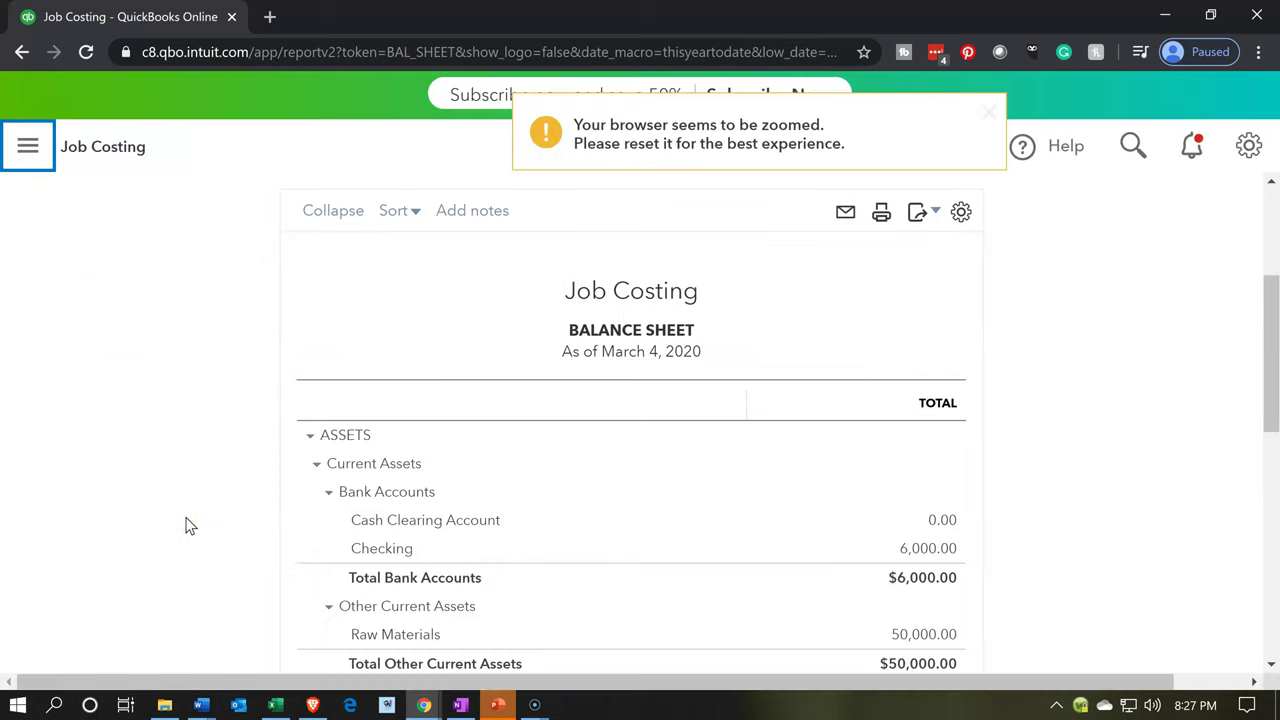
{"action": "key", "text": "ctrl+plus"}
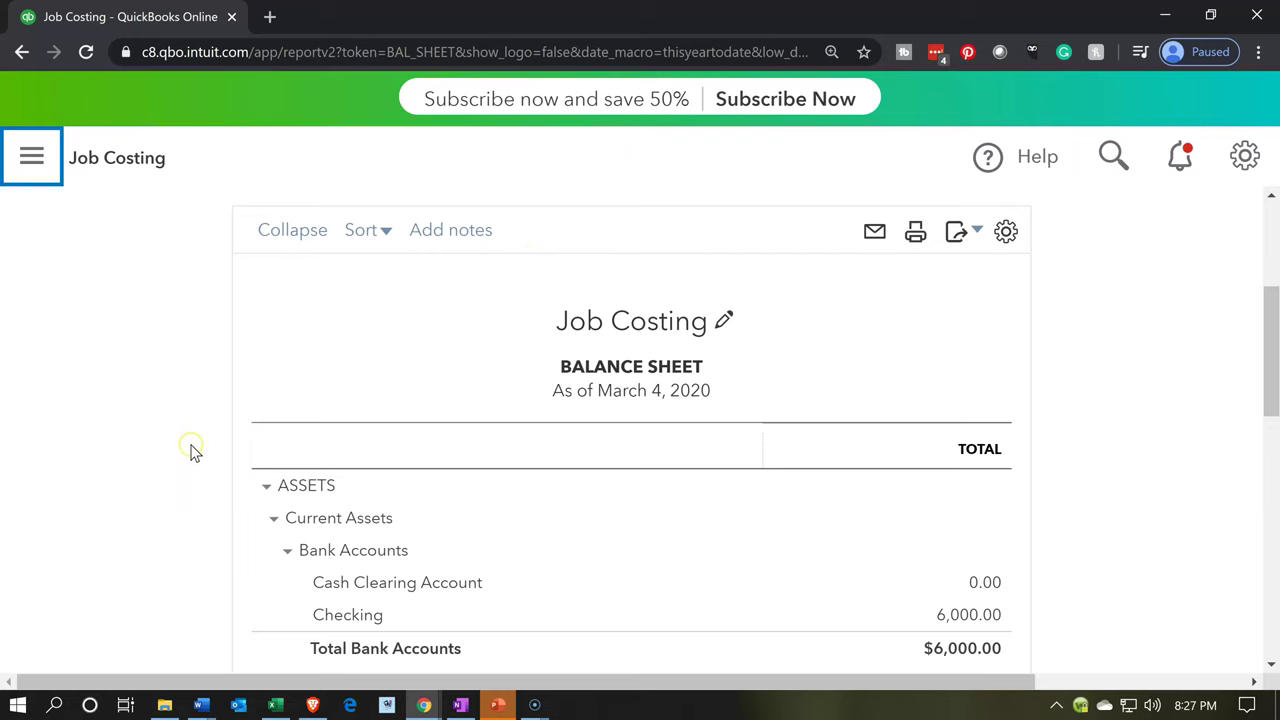
{"action": "scroll", "coordinate": [190, 452], "scroll_direction": "down", "scroll_amount": 2}
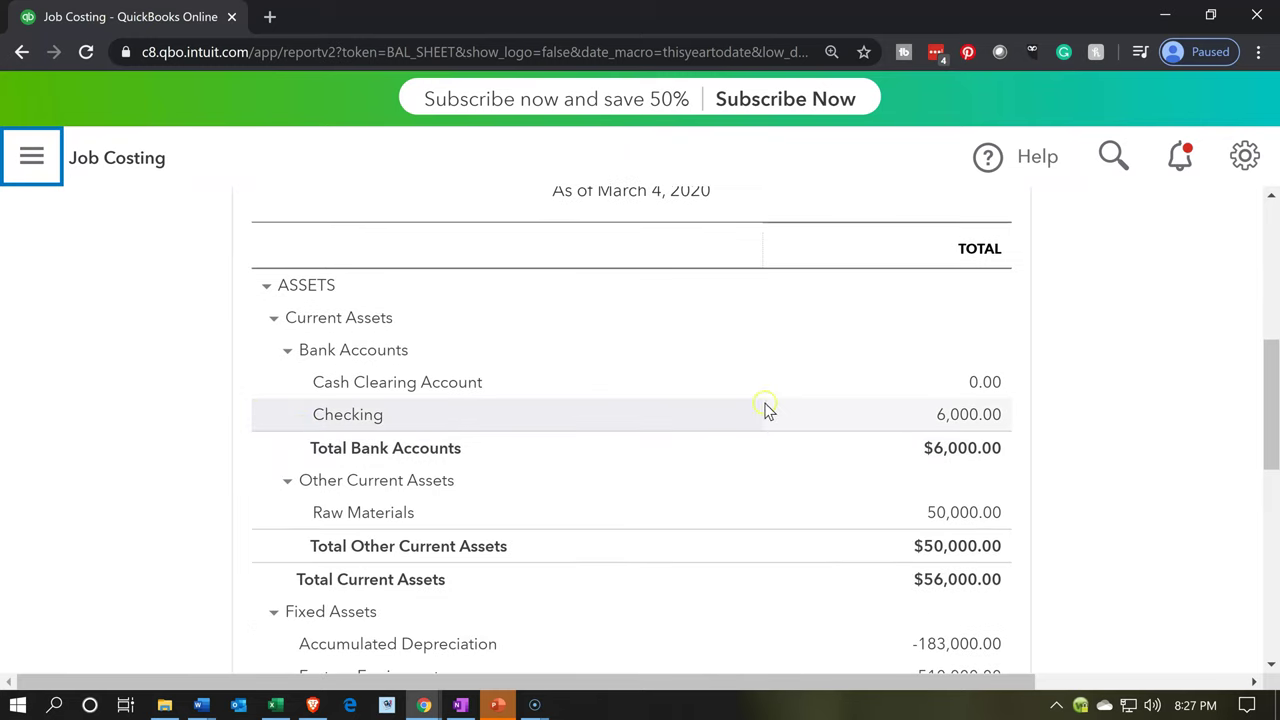
Step: View the transactions behind the Checking balance and open the Rental Company expense
{"action": "left_click", "coordinate": [968, 418]}
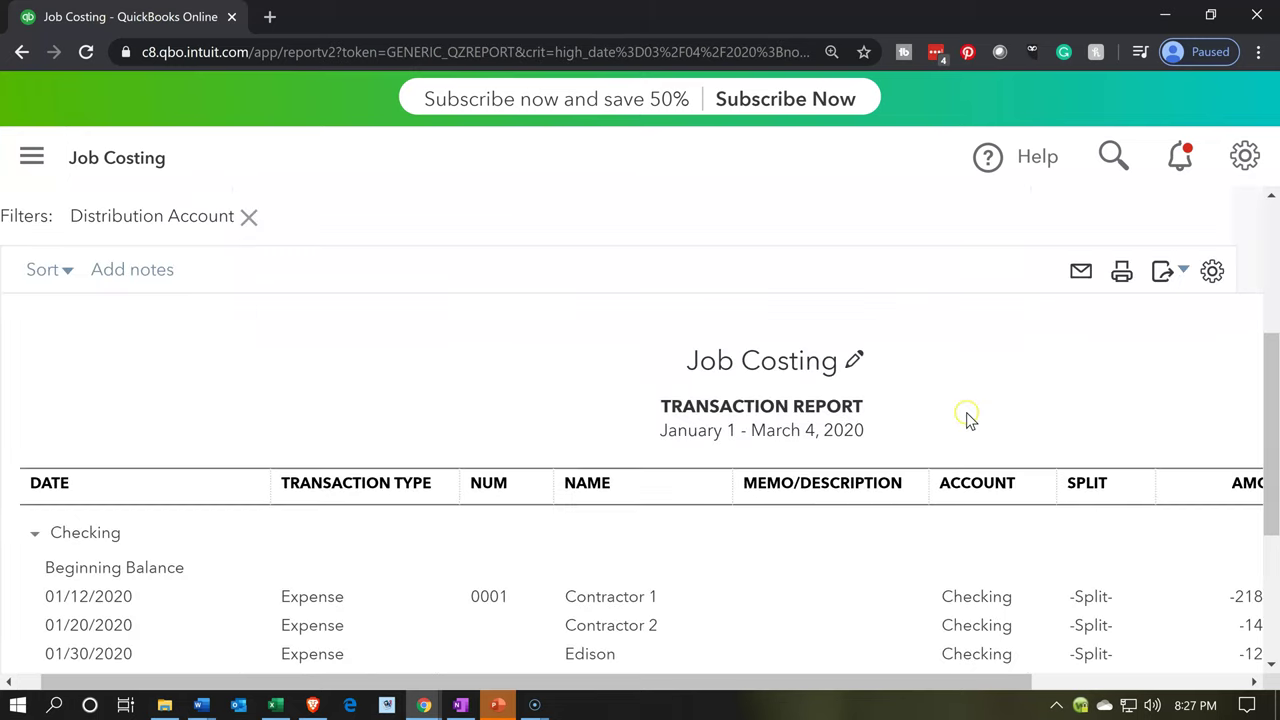
{"action": "scroll", "coordinate": [912, 451], "scroll_direction": "down", "scroll_amount": 1}
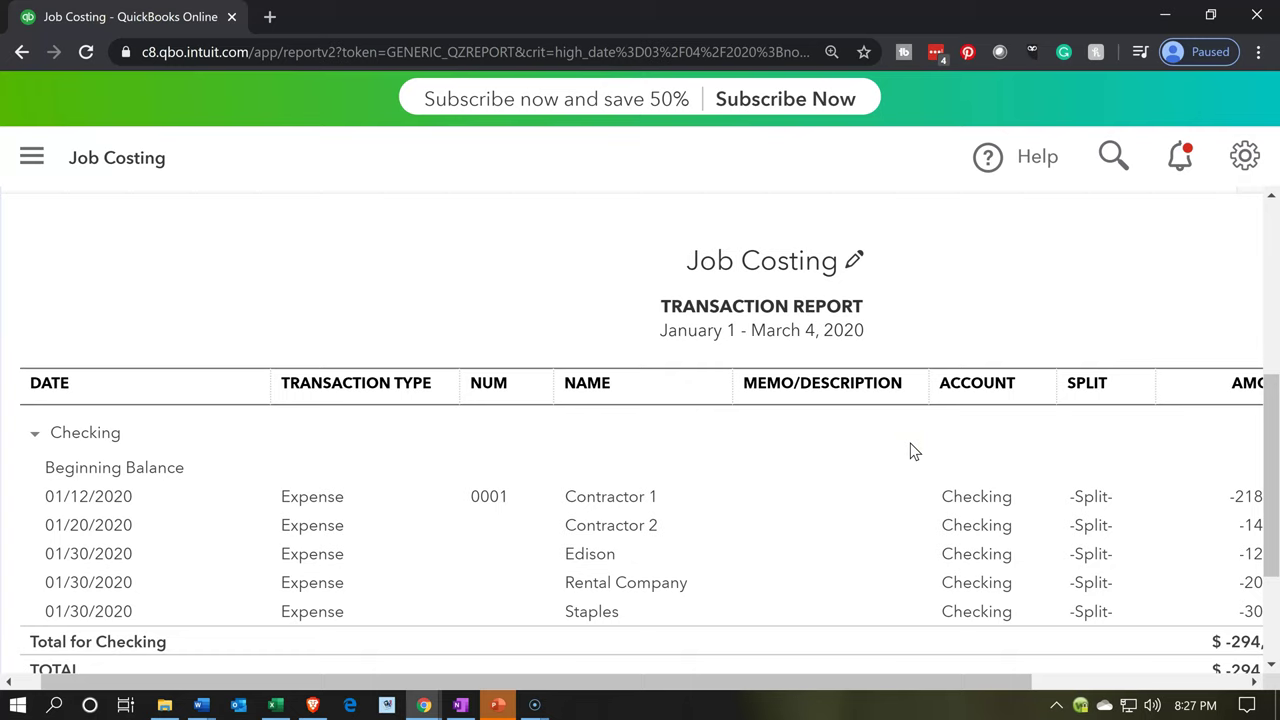
{"action": "left_click_drag", "start_coordinate": [894, 685], "coordinate": [1027, 690]}
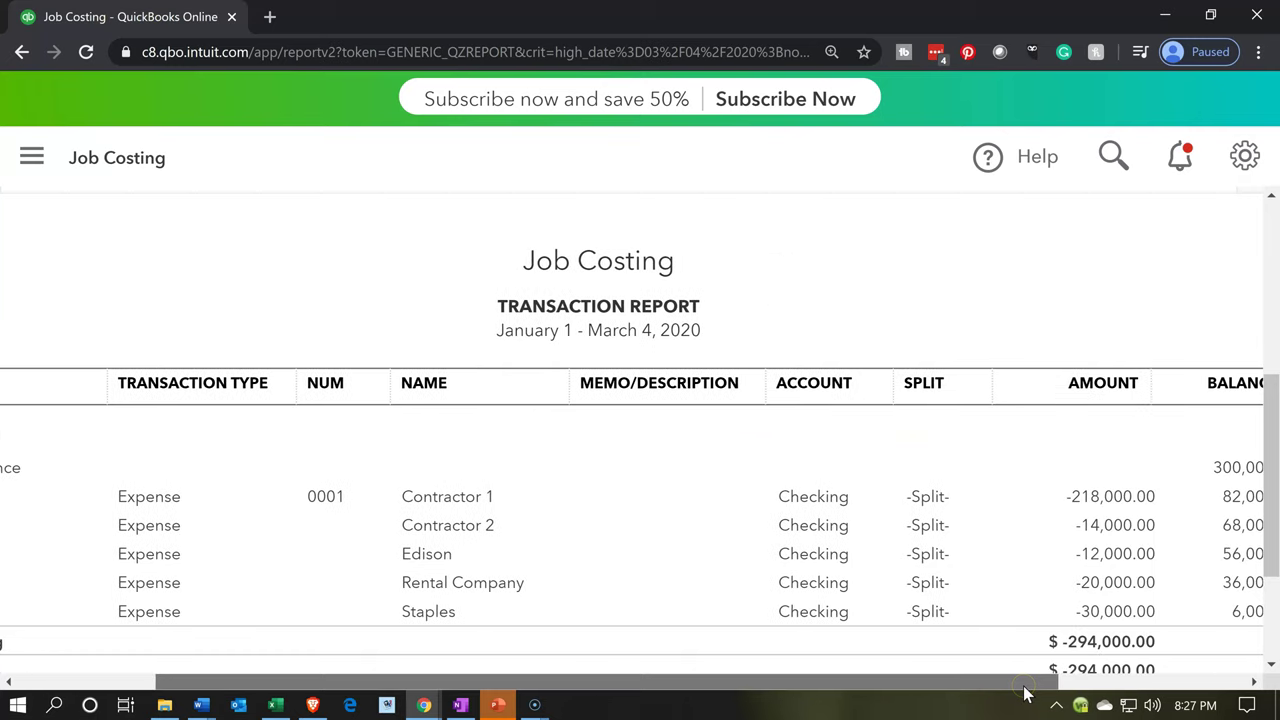
{"action": "left_click", "coordinate": [1115, 584]}
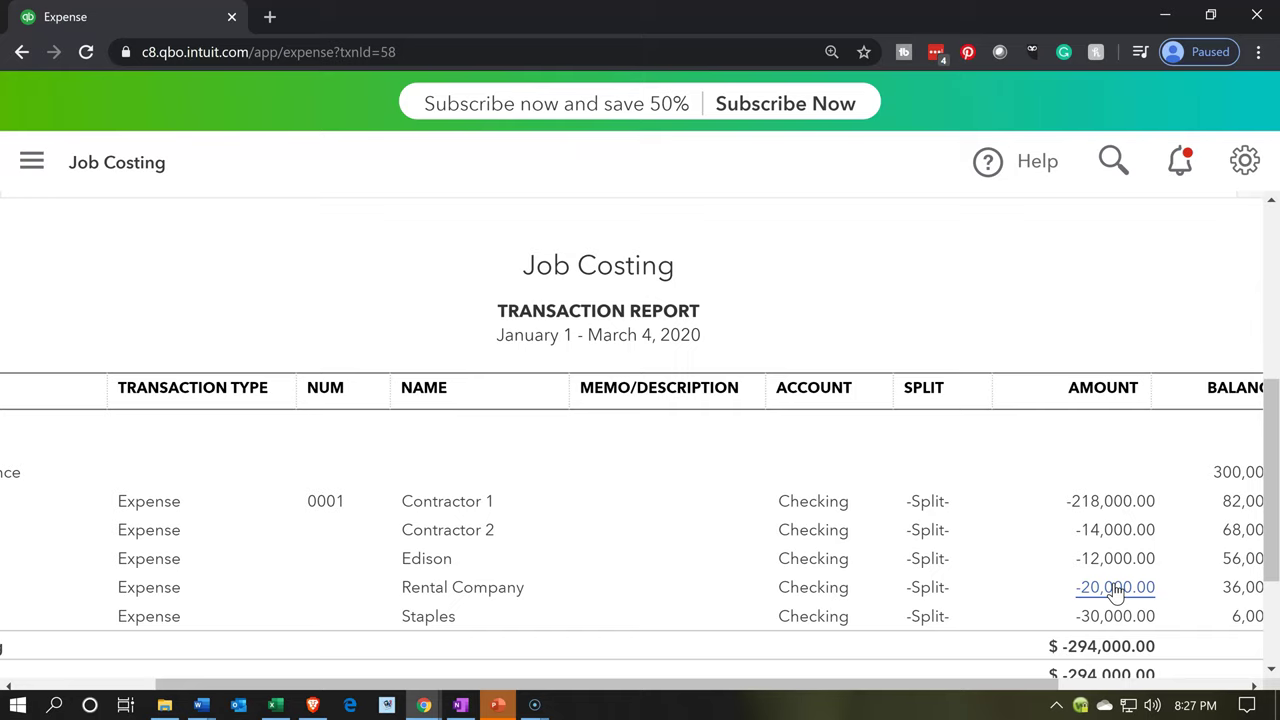
Step: Check the rent item lines for jobs 14, 15 and 16 in the Rental Company expense and close it
{"action": "scroll", "coordinate": [744, 471], "scroll_direction": "down", "scroll_amount": 5}
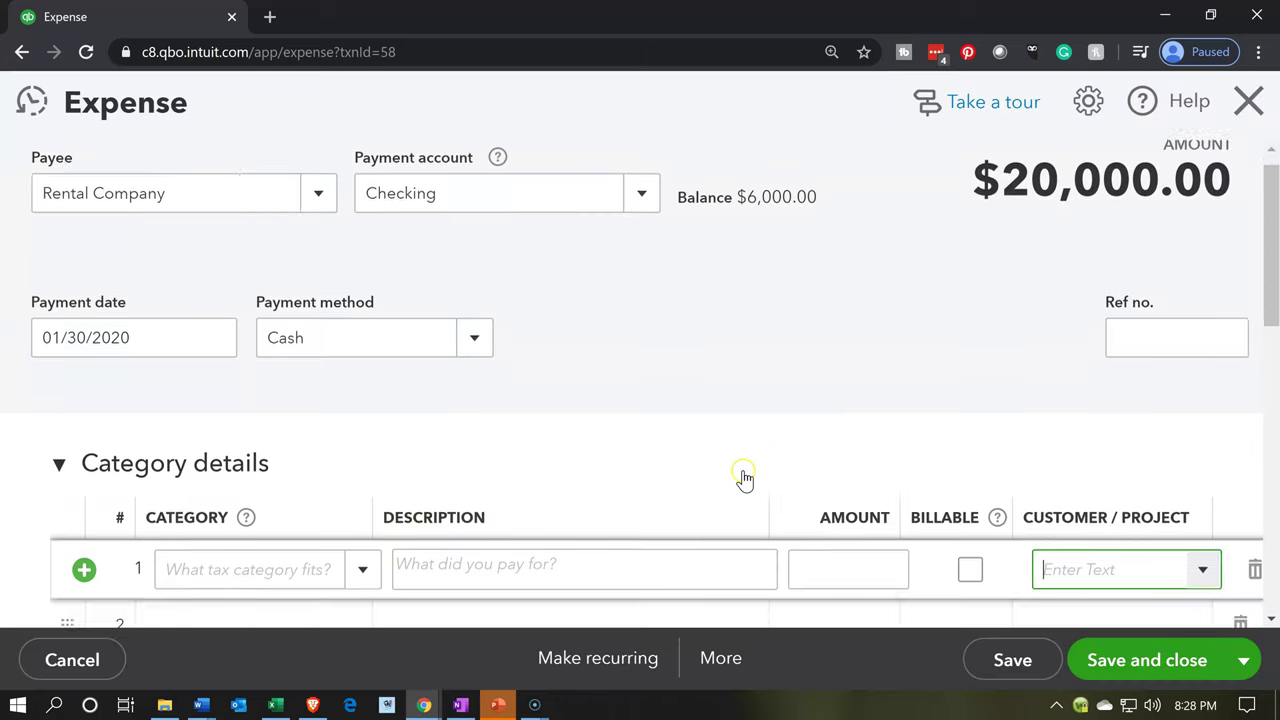
{"action": "scroll", "coordinate": [746, 477], "scroll_direction": "down", "scroll_amount": 1}
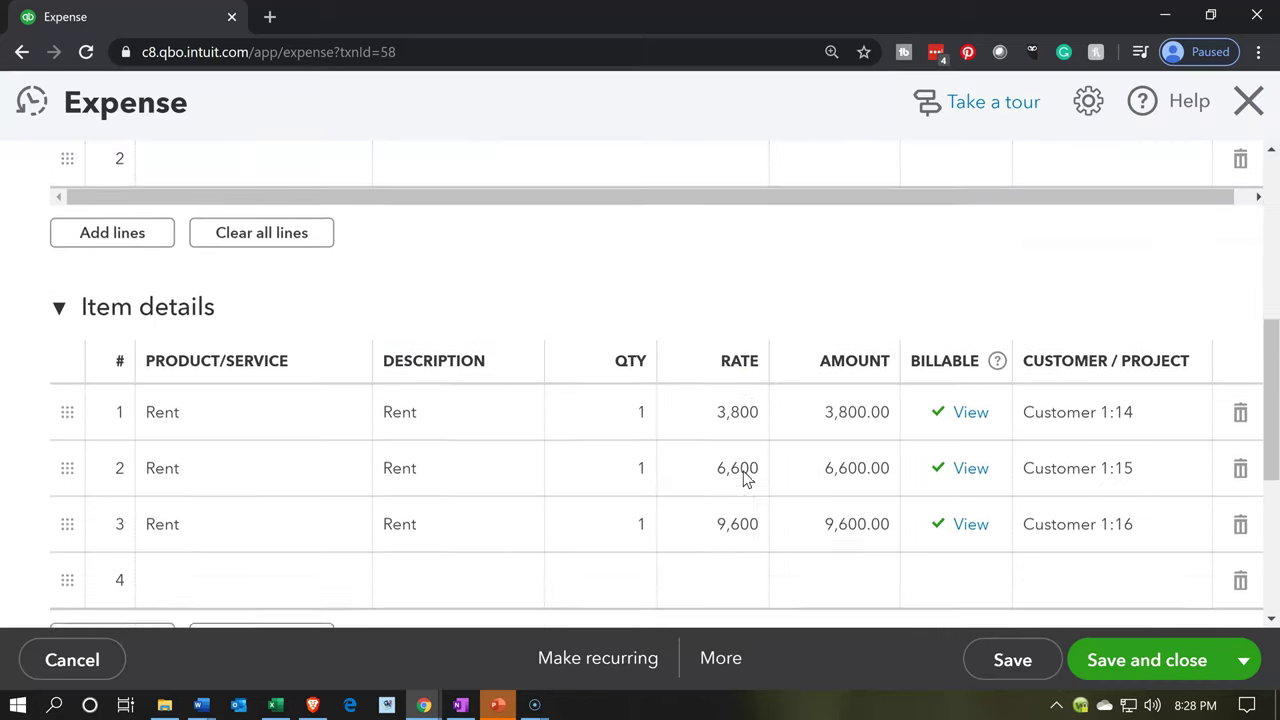
{"action": "scroll", "coordinate": [743, 480], "scroll_direction": "up", "scroll_amount": 5}
{"action": "left_click", "coordinate": [991, 367]}
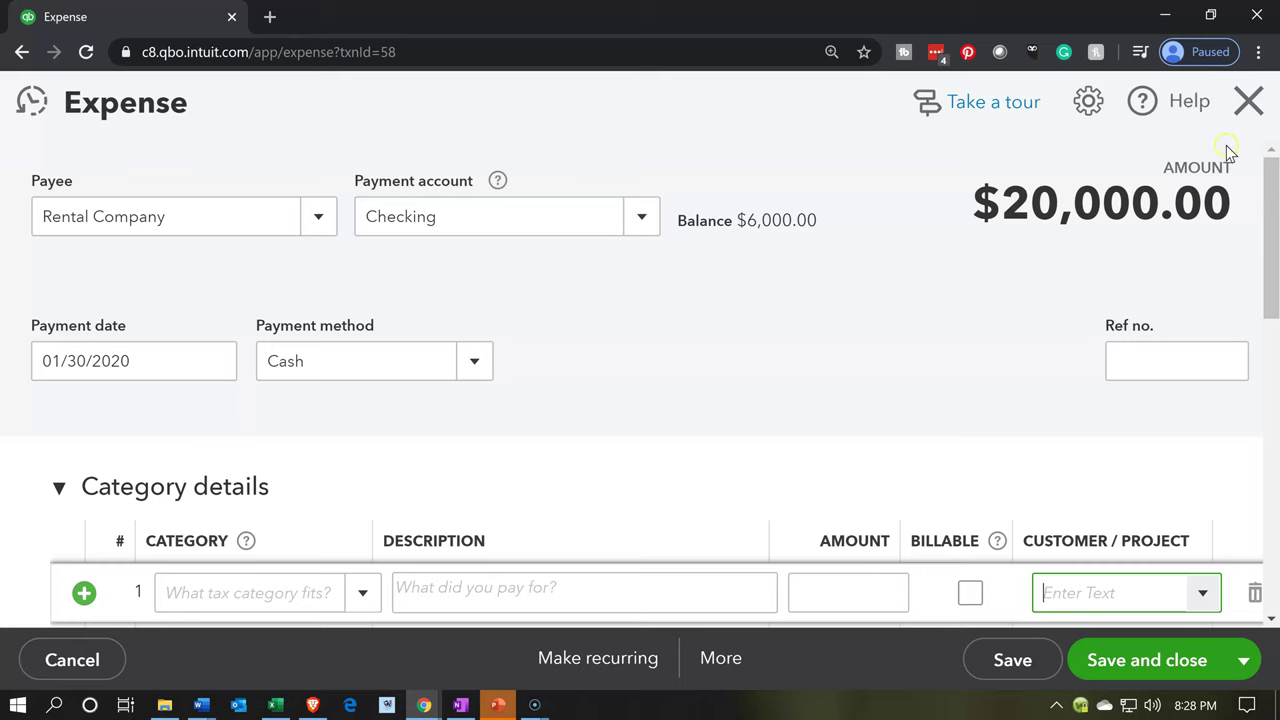
{"action": "left_click", "coordinate": [1248, 101]}
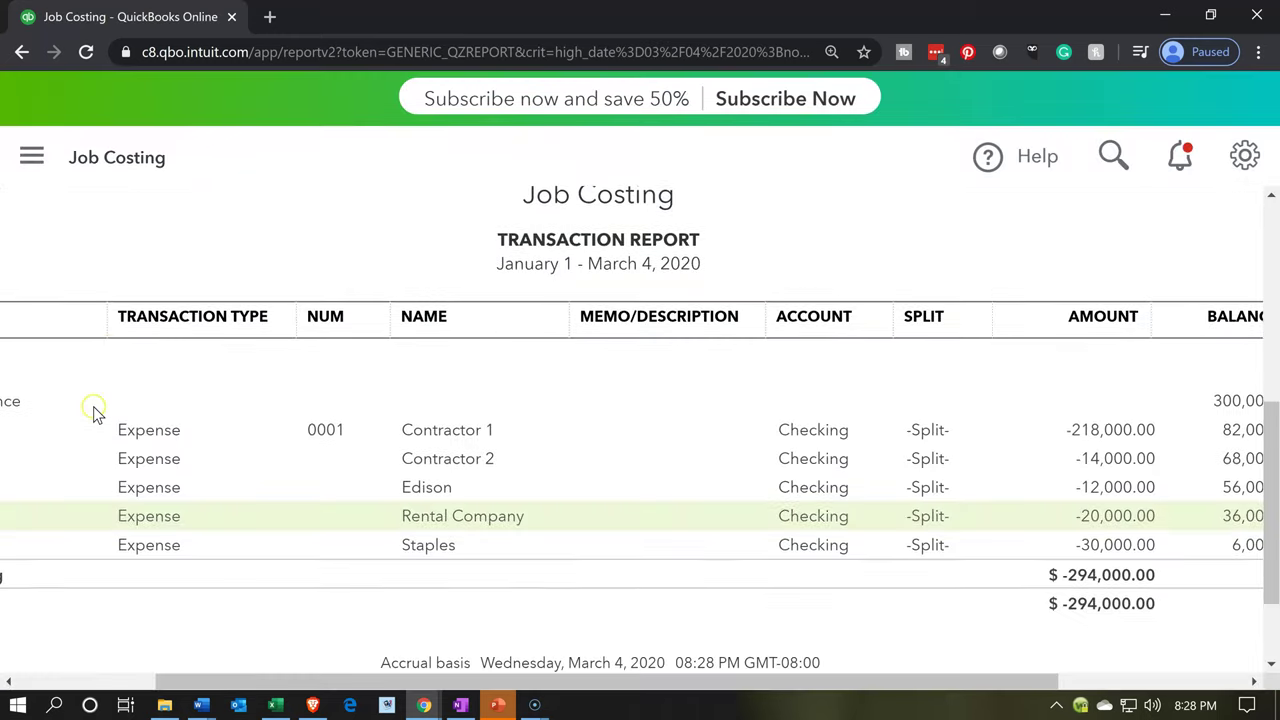
Step: Return to the Balance Sheet and view the transactions behind Accumulated Depreciation, including their amount and balance columns
{"action": "left_click", "coordinate": [295, 680]}
{"action": "scroll", "coordinate": [143, 574], "scroll_direction": "up", "scroll_amount": 5}
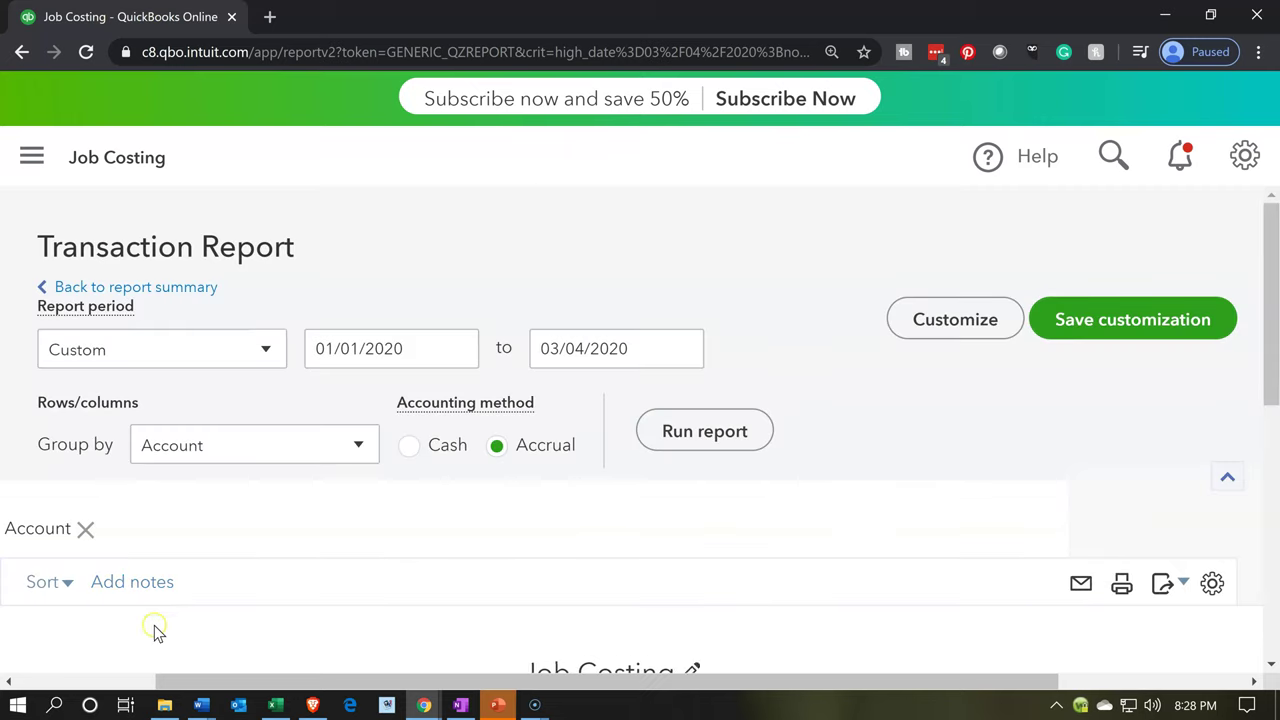
{"action": "left_click", "coordinate": [152, 292]}
{"action": "scroll", "coordinate": [471, 455], "scroll_direction": "down", "scroll_amount": 5}
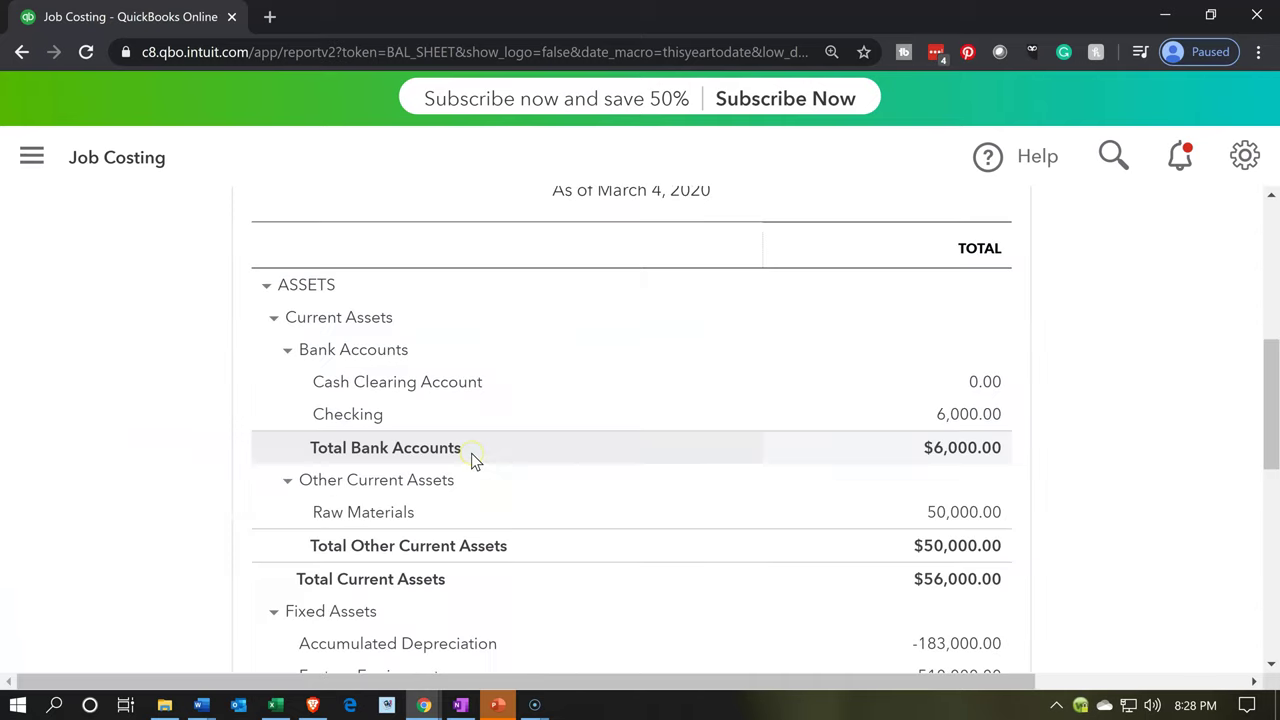
{"action": "scroll", "coordinate": [471, 455], "scroll_direction": "down", "scroll_amount": 2}
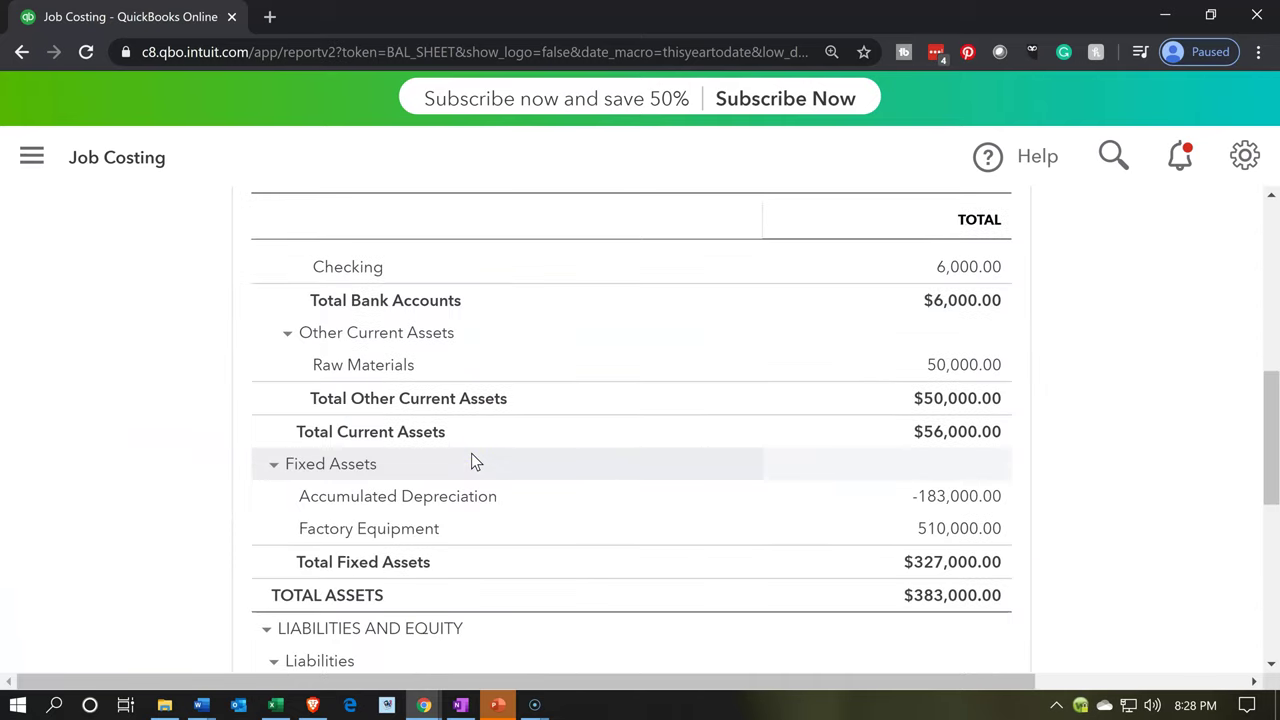
{"action": "scroll", "coordinate": [371, 400], "scroll_direction": "down", "scroll_amount": 1}
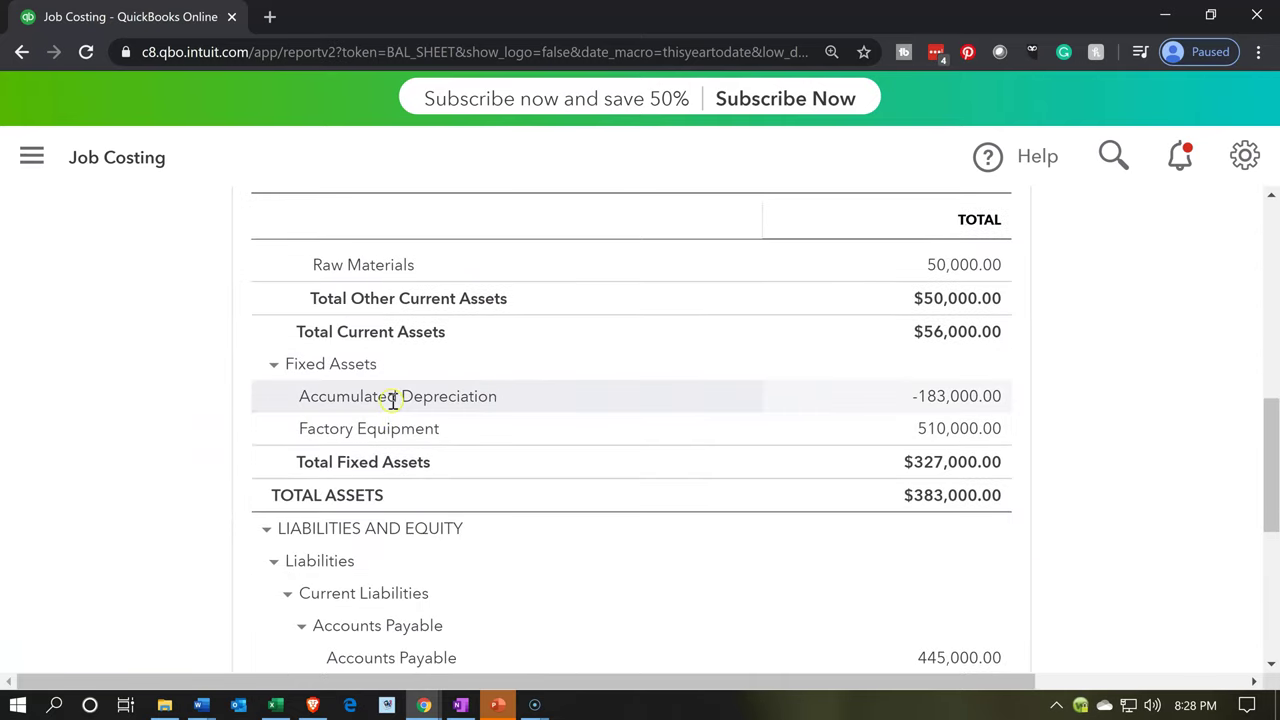
{"action": "left_click", "coordinate": [947, 398]}
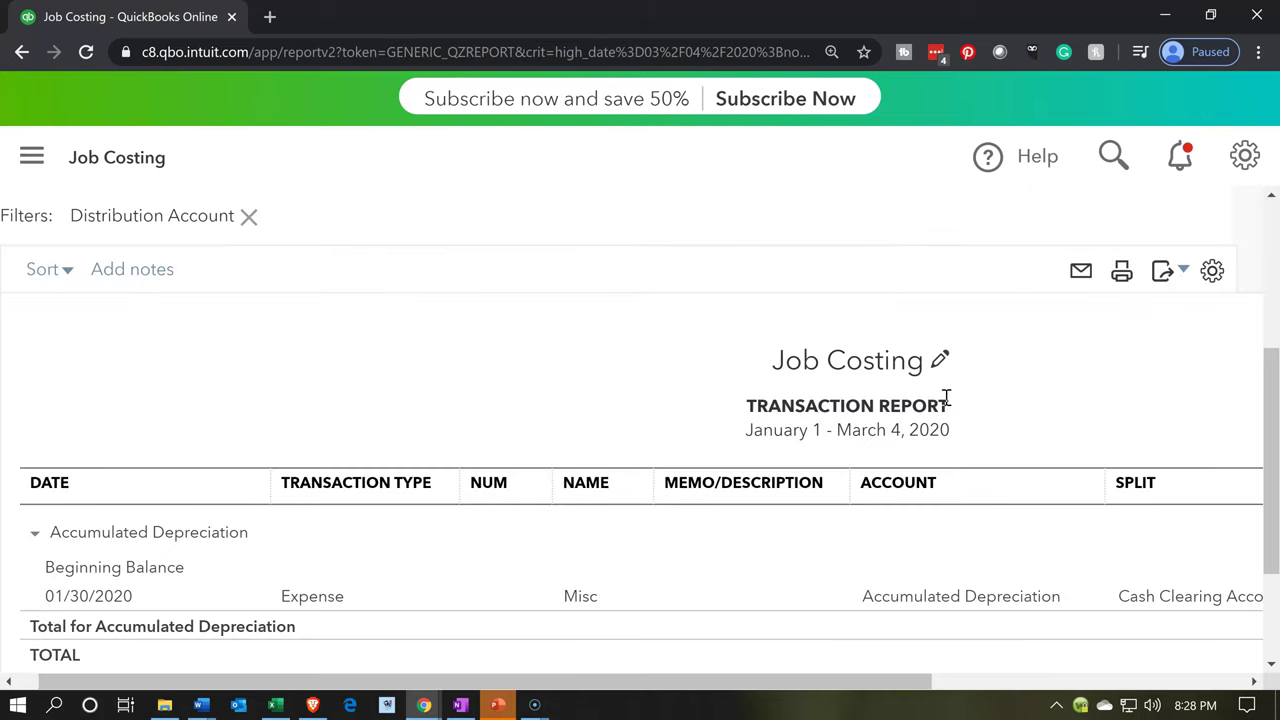
{"action": "scroll", "coordinate": [900, 586], "scroll_direction": "down", "scroll_amount": 1}
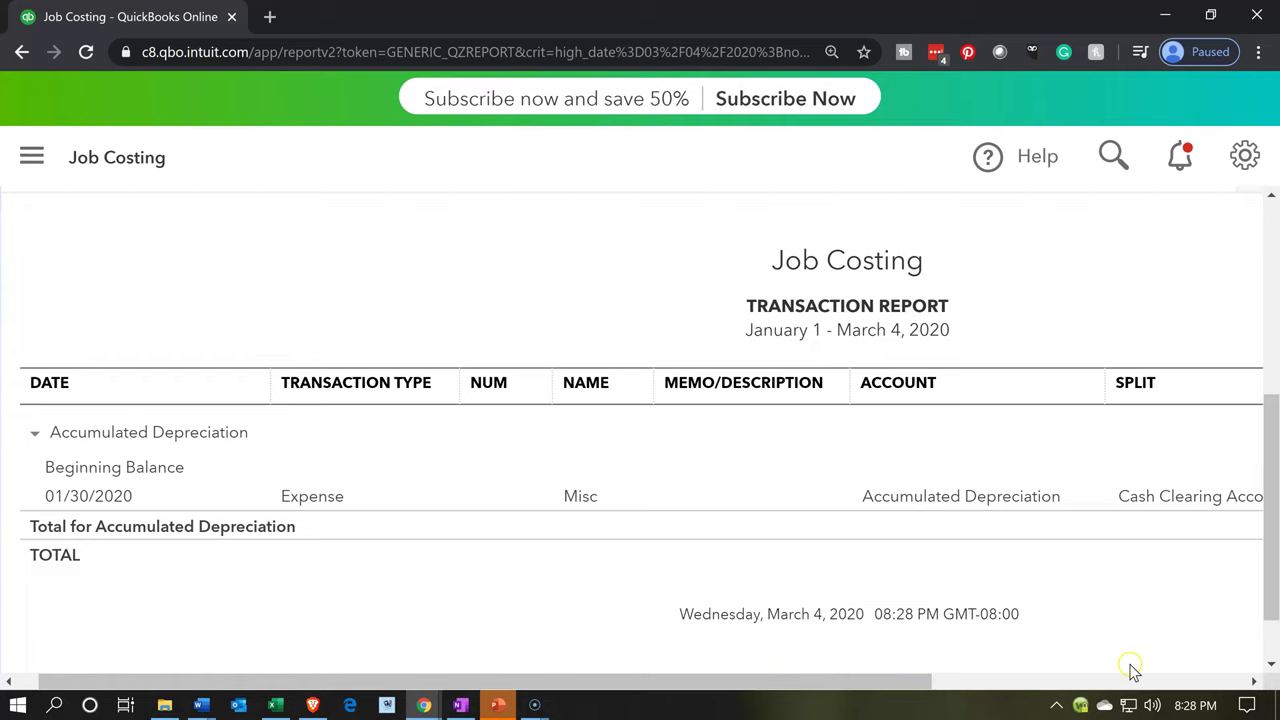
{"action": "left_click_drag", "start_coordinate": [920, 690], "coordinate": [1228, 690]}
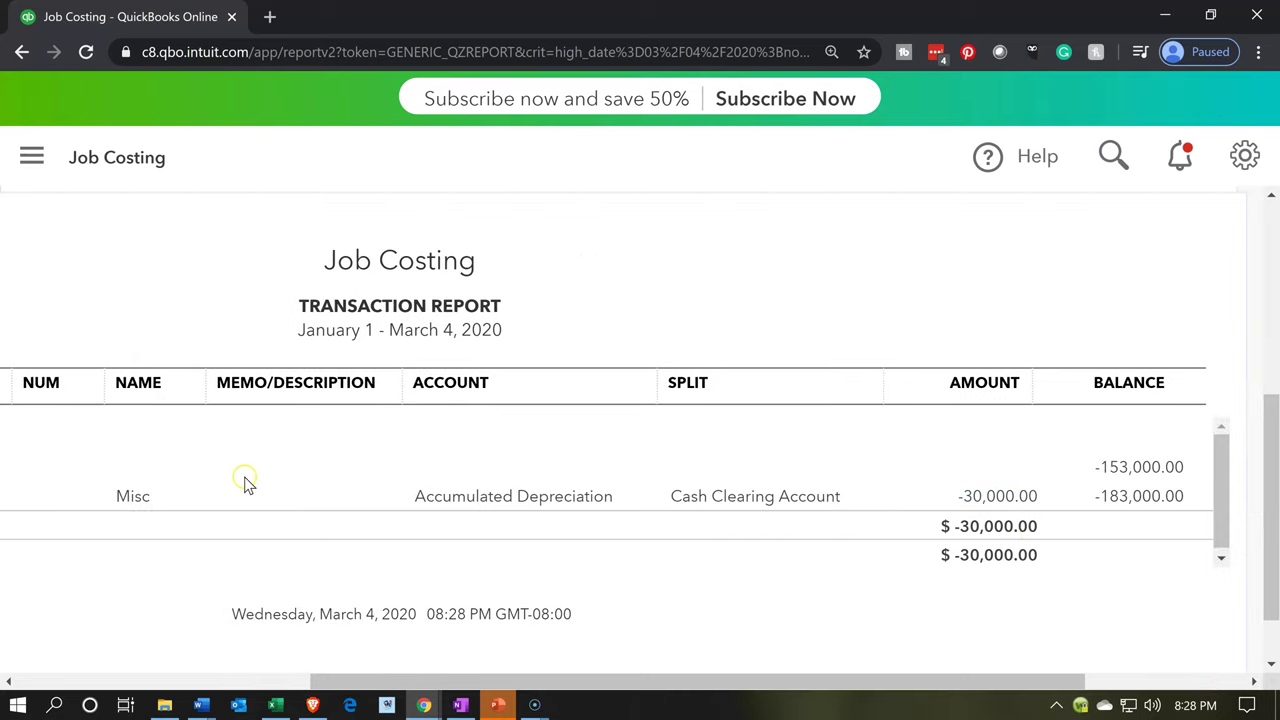
Step: Go back to the Balance Sheet report summary, duplicate its browser tab and return to the original tab
{"action": "scroll", "coordinate": [120, 470], "scroll_direction": "up", "scroll_amount": 5}
{"action": "left_click", "coordinate": [180, 290]}
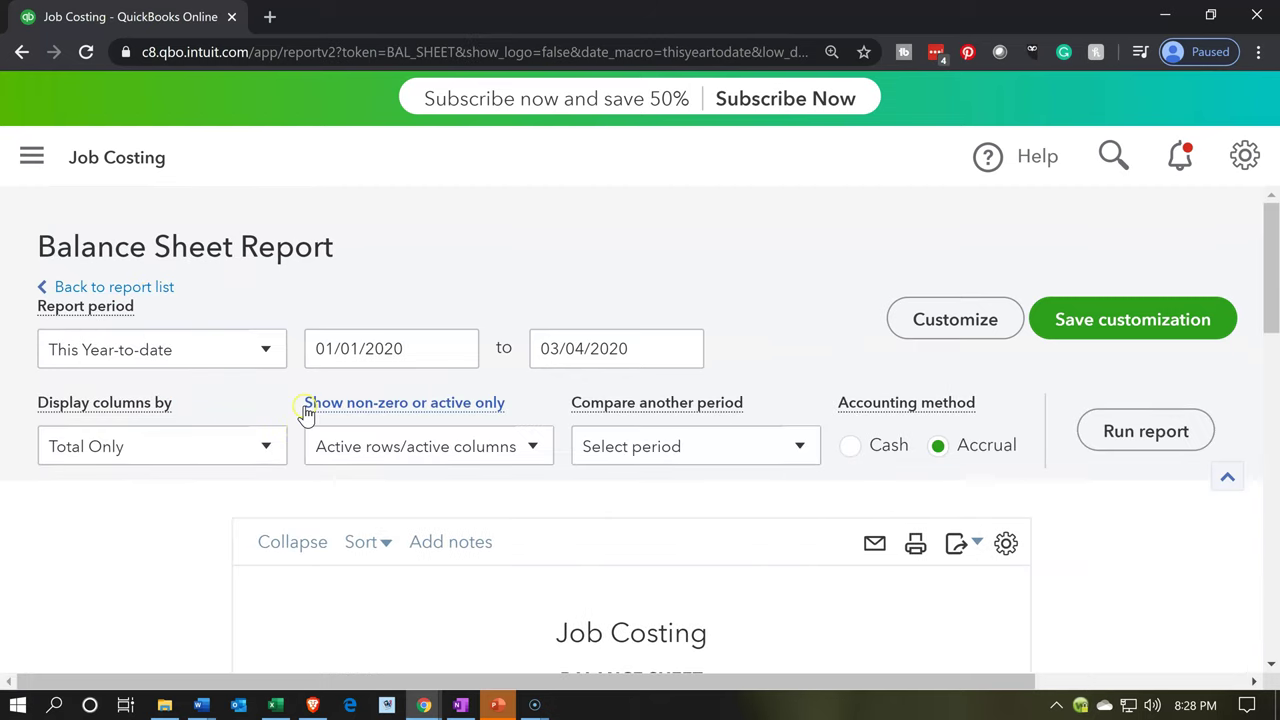
{"action": "scroll", "coordinate": [306, 409], "scroll_direction": "down", "scroll_amount": 5}
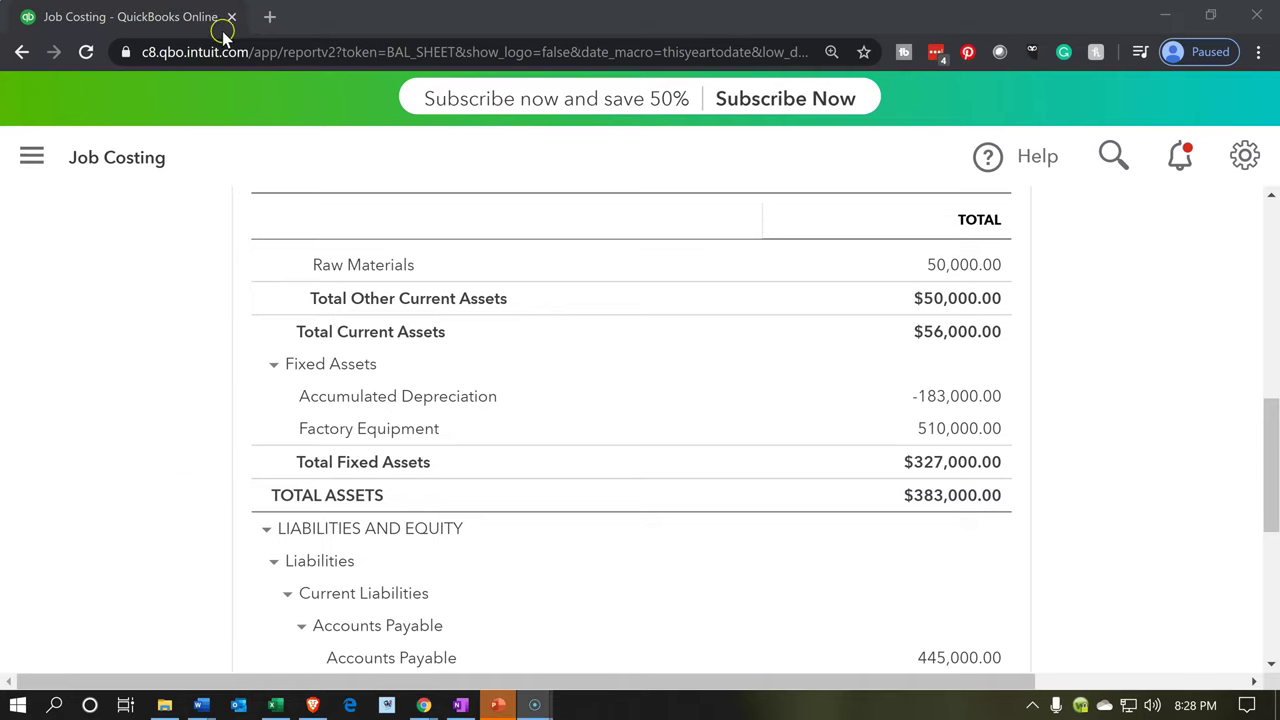
{"action": "right_click", "coordinate": [165, 20]}
{"action": "left_click", "coordinate": [200, 89]}
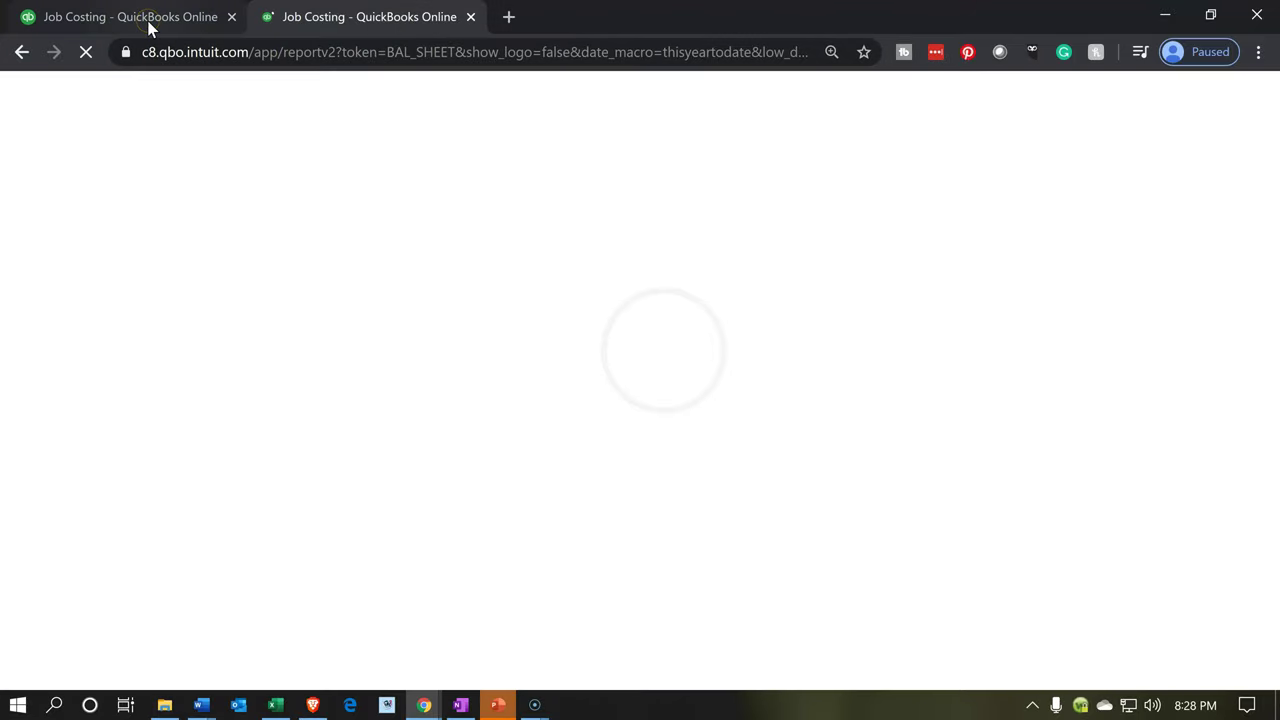
{"action": "left_click", "coordinate": [148, 28]}
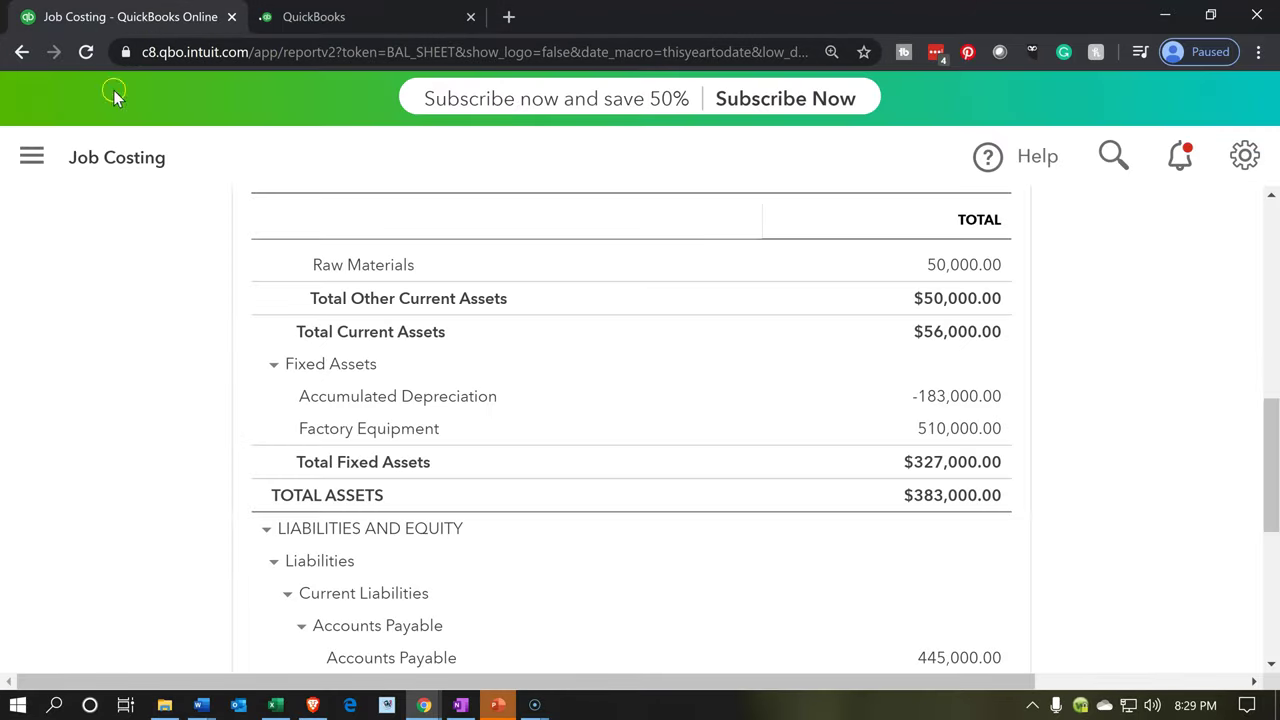
Step: Open the Profit and Loss report from the standard reports and hide the navigation sidebar
{"action": "left_click", "coordinate": [32, 160]}
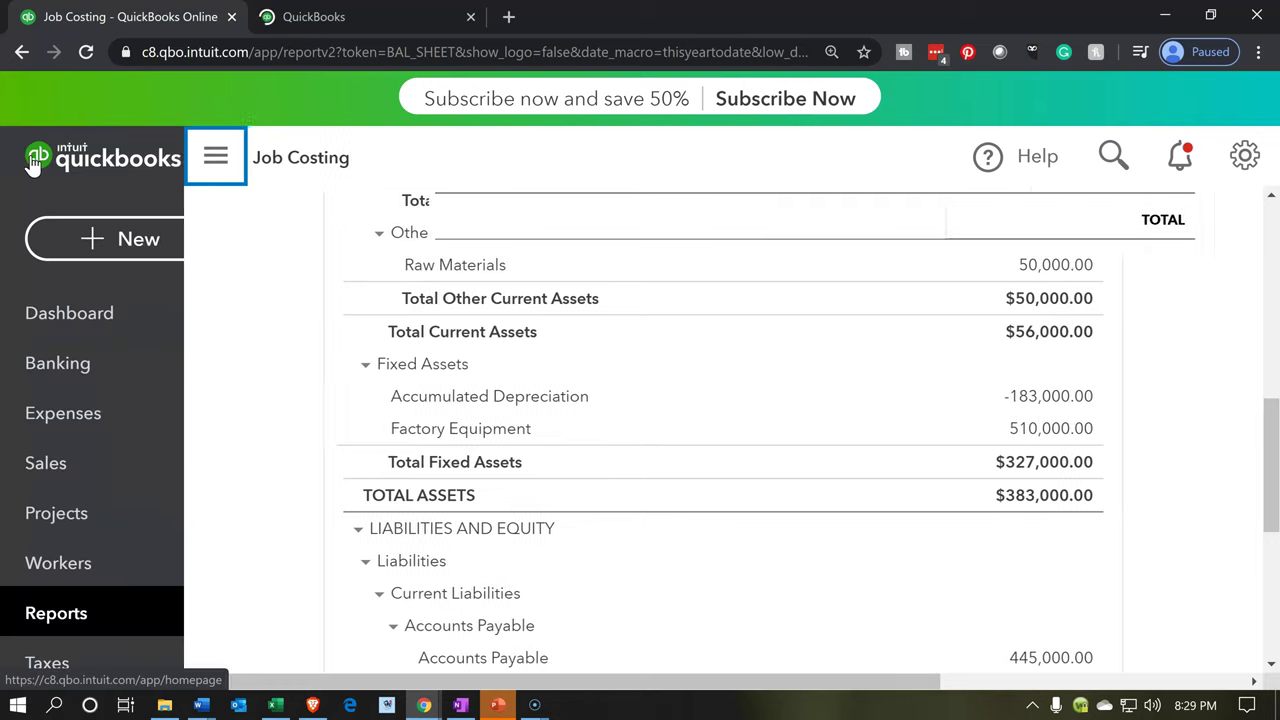
{"action": "left_click", "coordinate": [82, 615]}
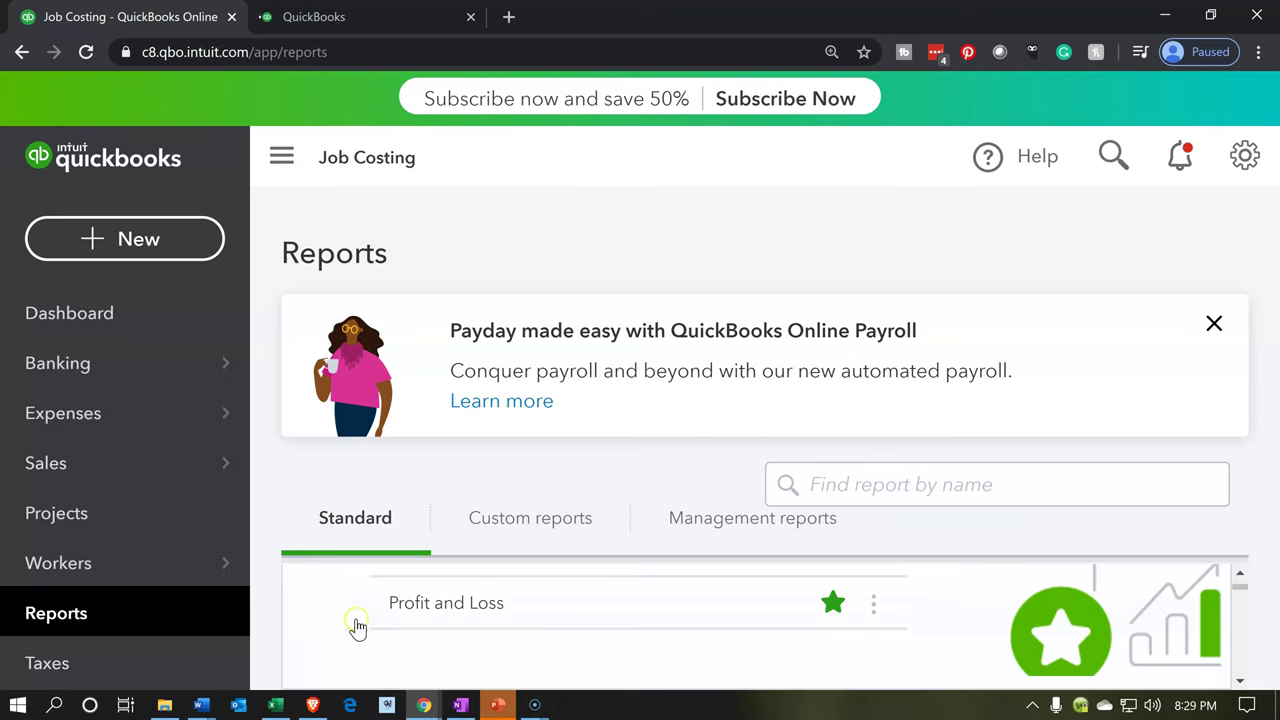
{"action": "left_click", "coordinate": [441, 608]}
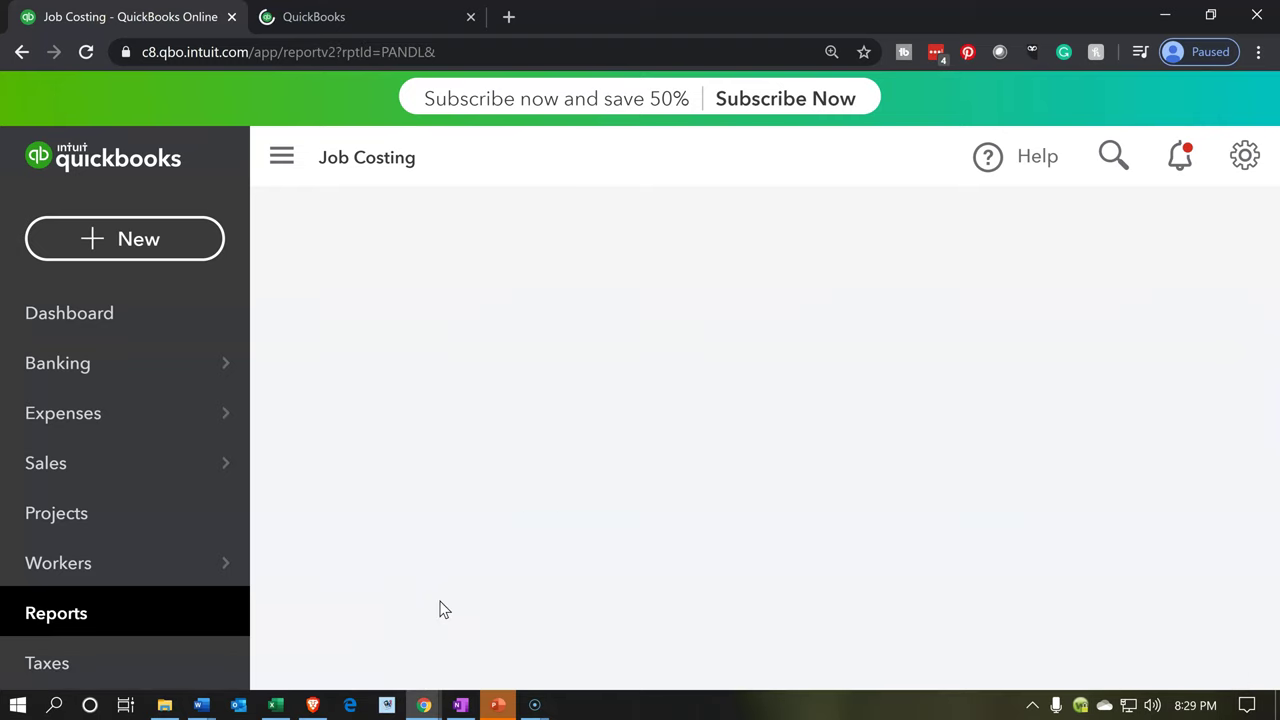
{"action": "left_click", "coordinate": [444, 522]}
{"action": "left_click", "coordinate": [283, 166]}
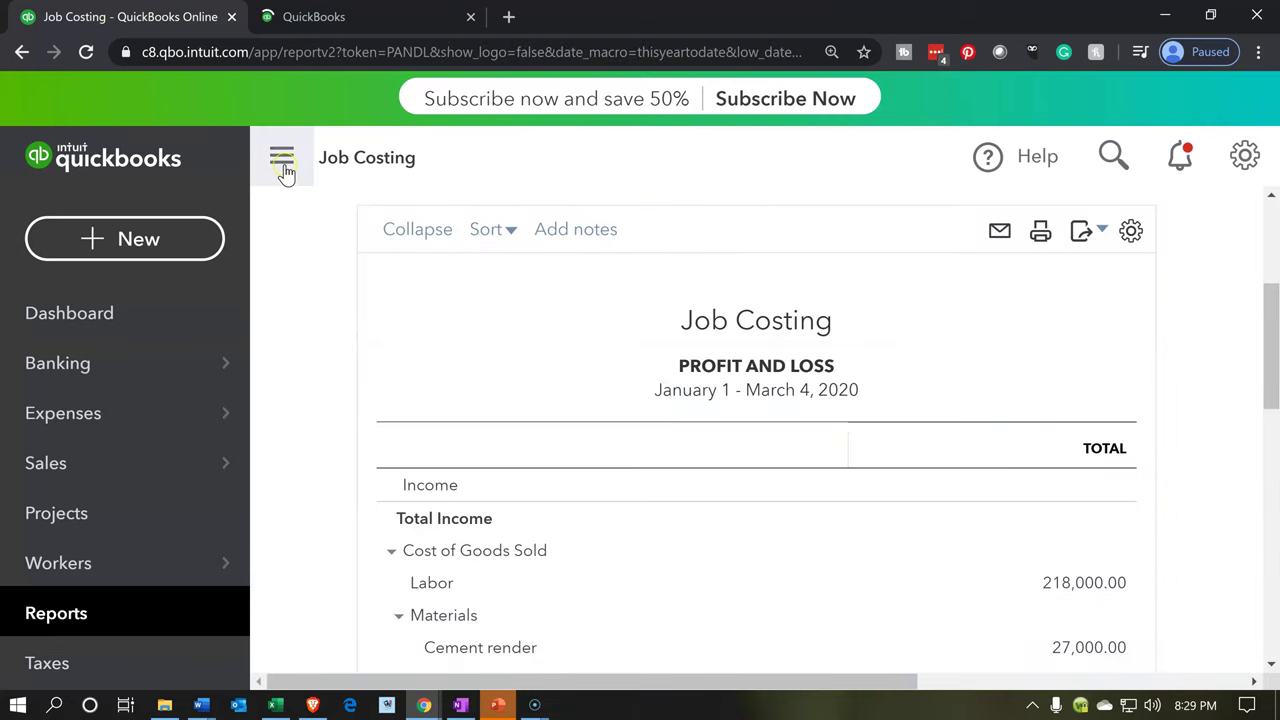
{"action": "left_click", "coordinate": [279, 180]}
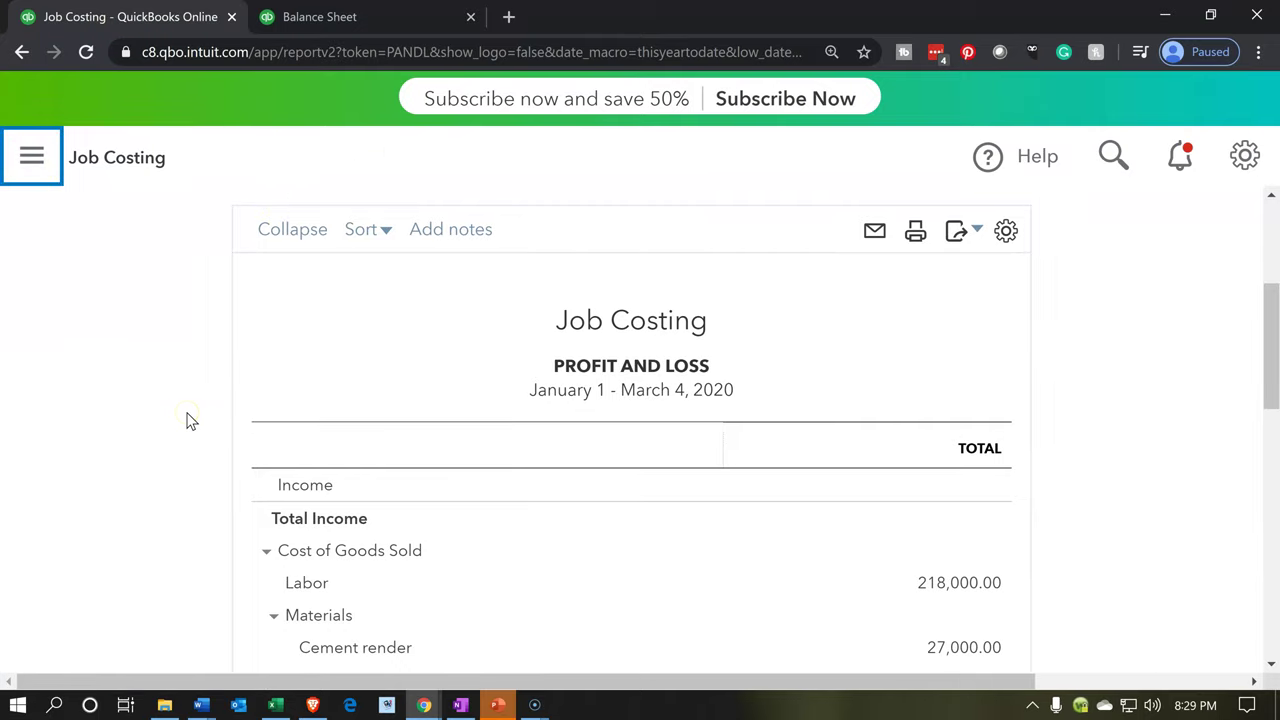
Step: Examine the Profit and Loss report's cost lines and collapse the Cost of Goods Sold section to its total
{"action": "scroll", "coordinate": [191, 420], "scroll_direction": "down", "scroll_amount": 1}
{"action": "scroll", "coordinate": [191, 420], "scroll_direction": "down", "scroll_amount": 1}
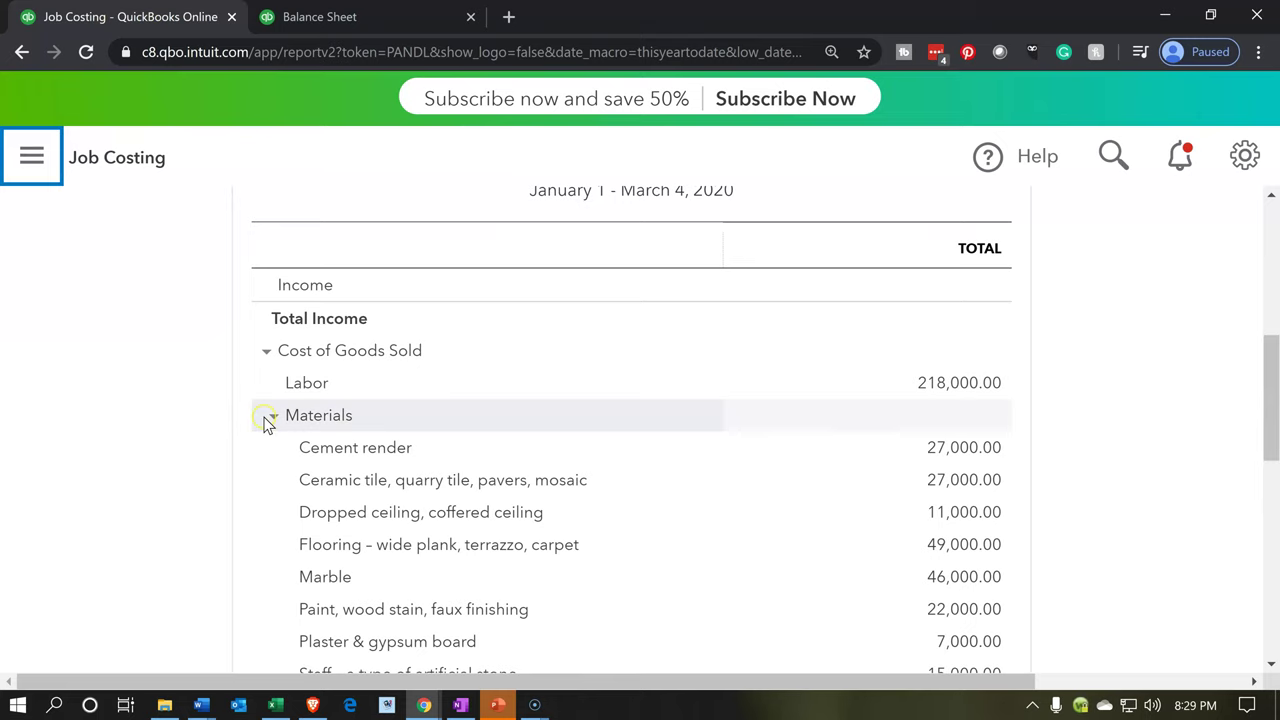
{"action": "scroll", "coordinate": [320, 395], "scroll_direction": "up", "scroll_amount": 1}
{"action": "scroll", "coordinate": [397, 345], "scroll_direction": "up", "scroll_amount": 2}
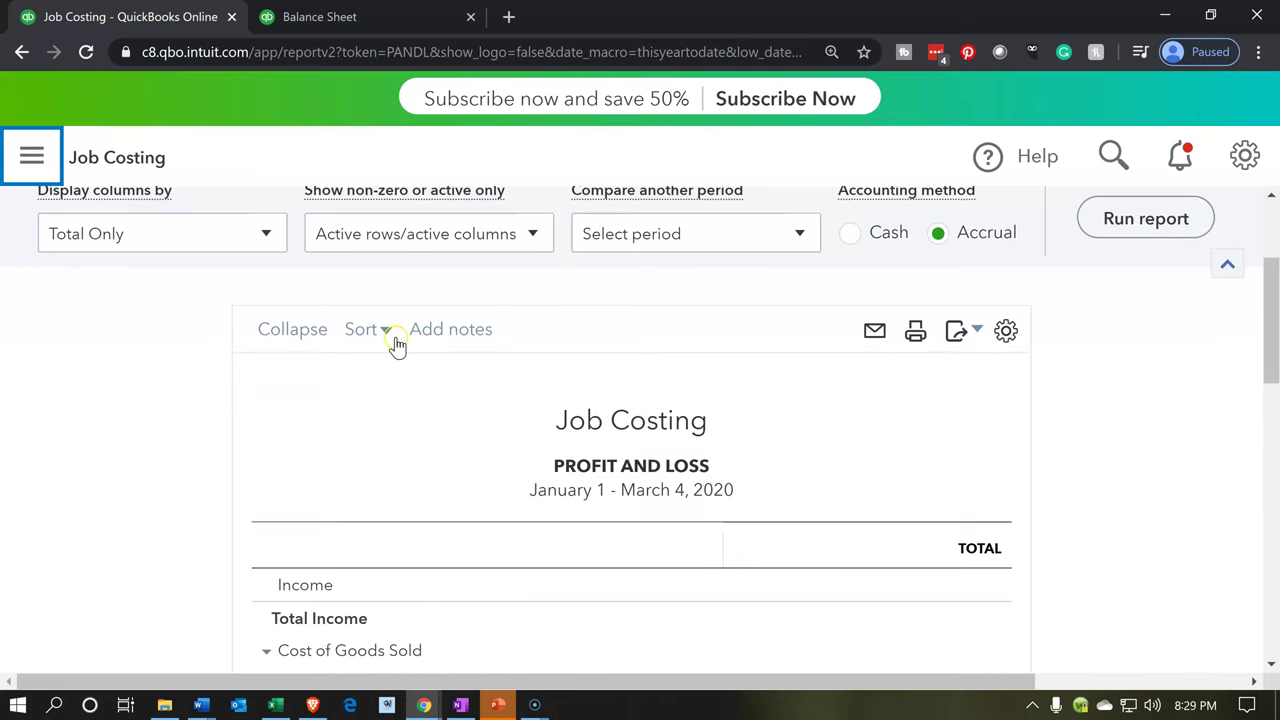
{"action": "scroll", "coordinate": [397, 345], "scroll_direction": "up", "scroll_amount": 1}
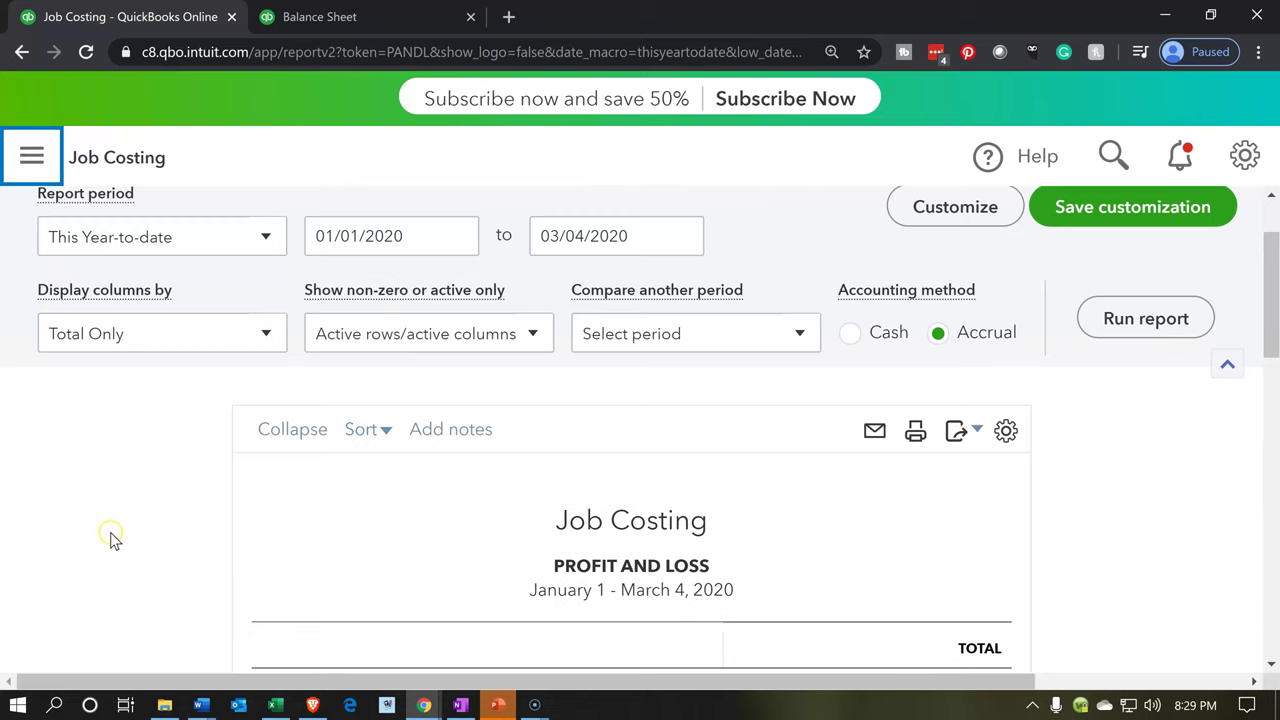
{"action": "scroll", "coordinate": [91, 598], "scroll_direction": "down", "scroll_amount": 3}
{"action": "scroll", "coordinate": [93, 599], "scroll_direction": "down", "scroll_amount": 1}
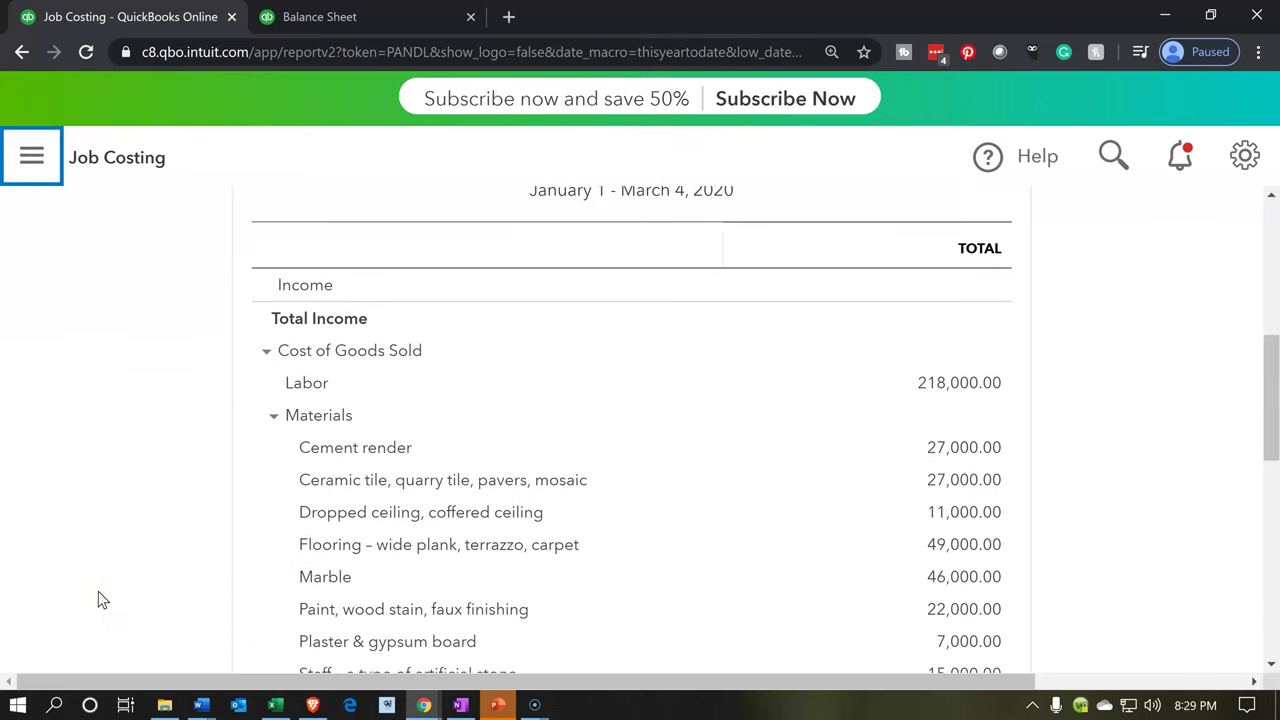
{"action": "left_click", "coordinate": [266, 355]}
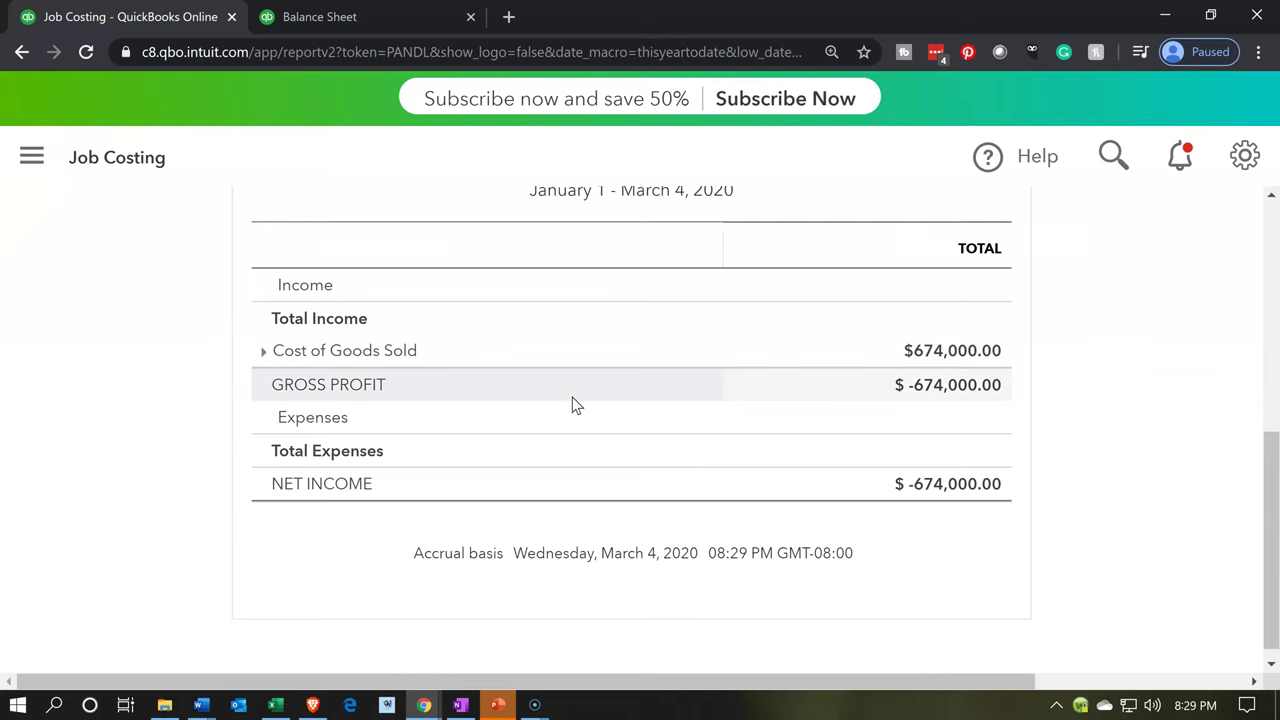
Step: Switch to the Excel job cost workbook, check the Cost of goods sold row on sheet Ex 1.20, and return to QuickBooks
{"action": "left_click", "coordinate": [277, 708]}
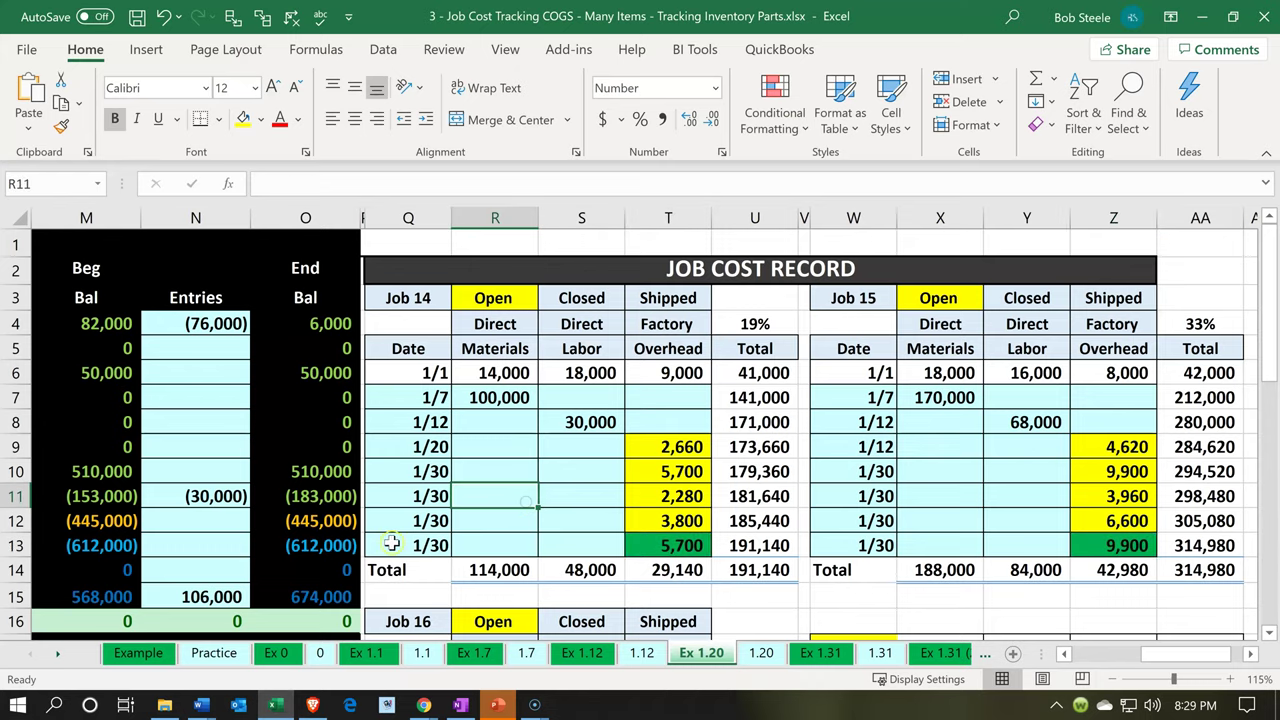
{"action": "scroll", "coordinate": [391, 537], "scroll_direction": "down", "scroll_amount": 2}
{"action": "left_click", "coordinate": [303, 441]}
{"action": "key", "text": "Left"}
{"action": "key", "text": "Left"}
{"action": "key", "text": "Left"}
{"action": "key", "text": "Left"}
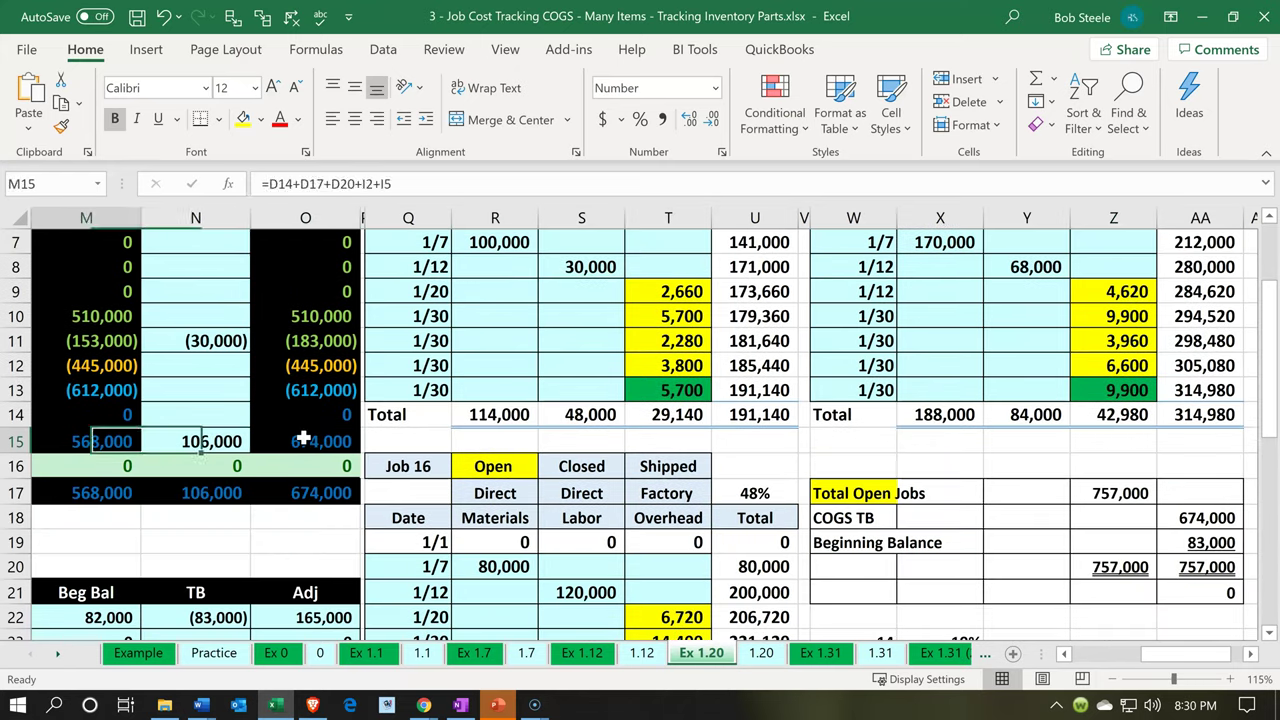
{"action": "scroll", "coordinate": [303, 437], "scroll_direction": "up", "scroll_amount": 2}
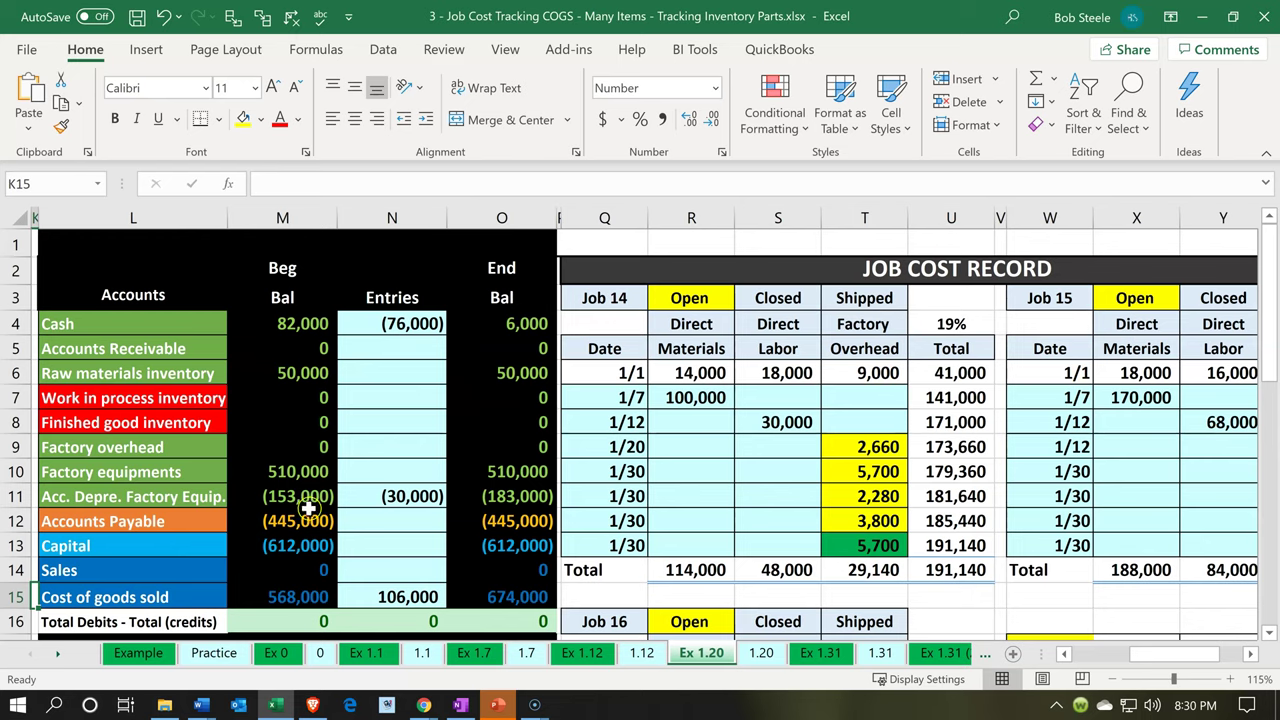
{"action": "left_click", "coordinate": [275, 705]}
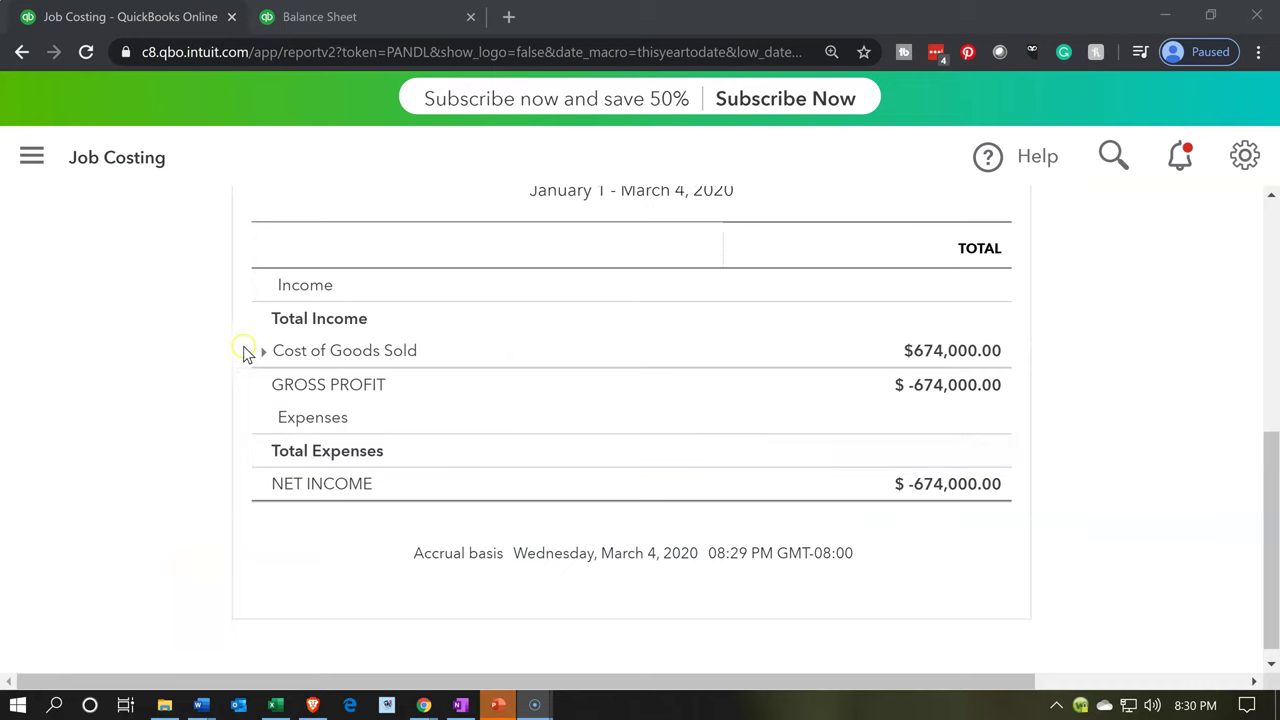
Step: Expand Cost of Goods Sold and collapse its Materials and Overhead groups to view their subtotals
{"action": "left_click", "coordinate": [265, 352]}
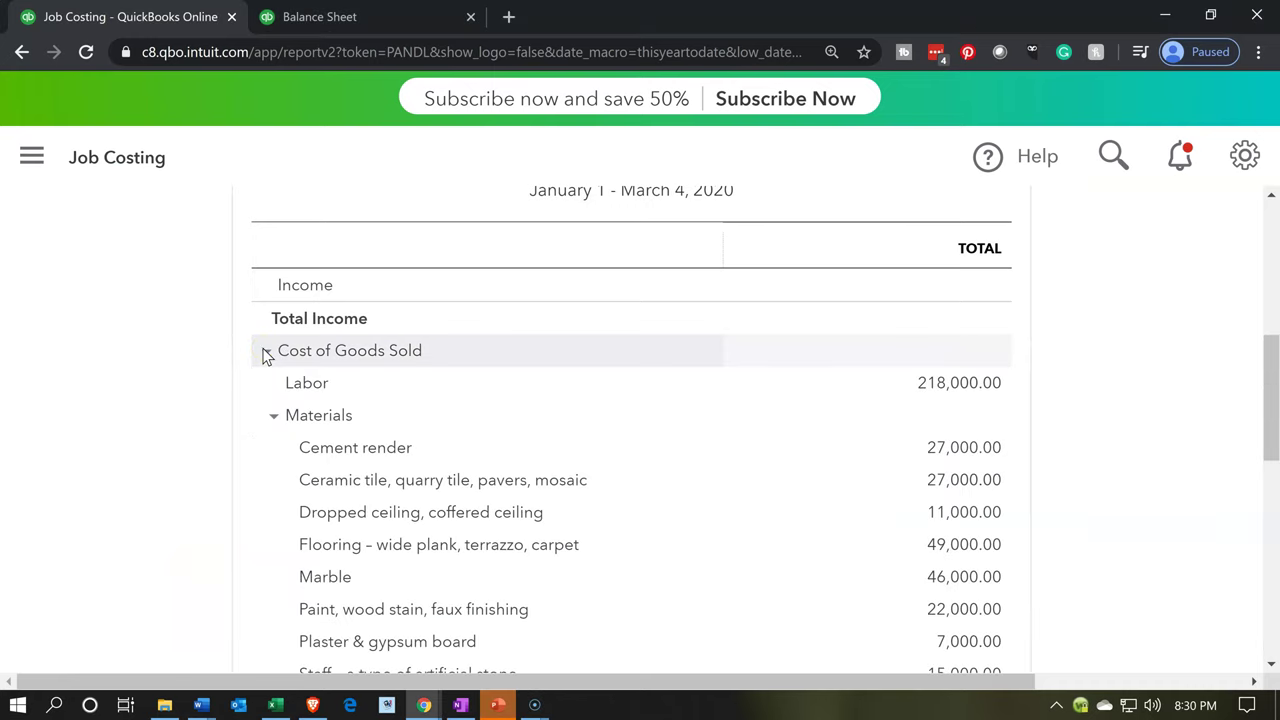
{"action": "left_click", "coordinate": [276, 415]}
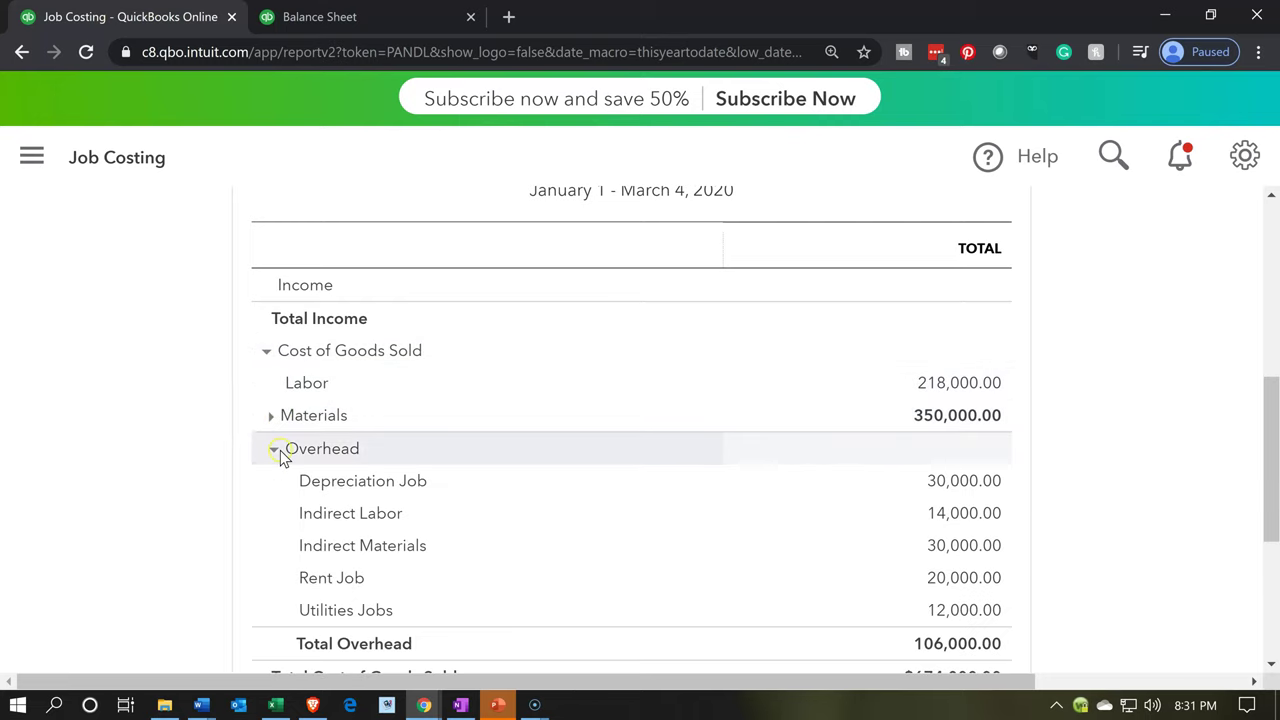
{"action": "left_click", "coordinate": [274, 450]}
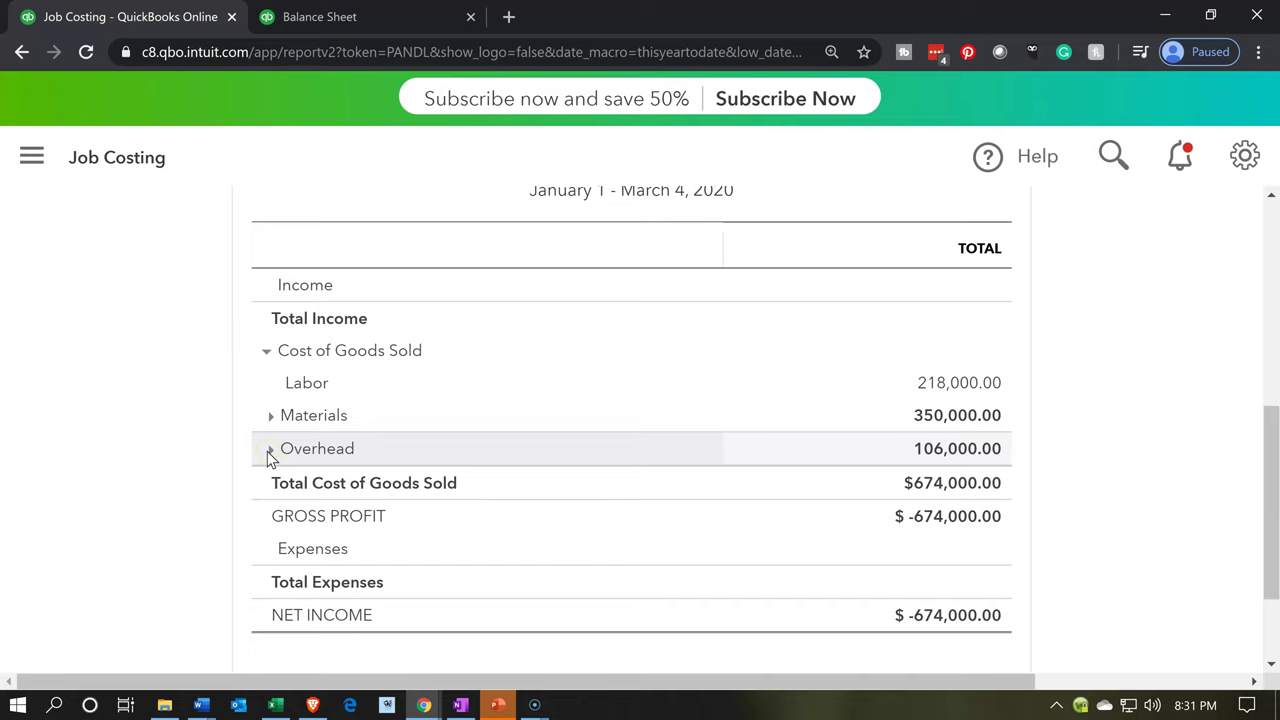
Step: Expand the Overhead and Materials groups again and review their detail lines down to net income
{"action": "left_click", "coordinate": [268, 450]}
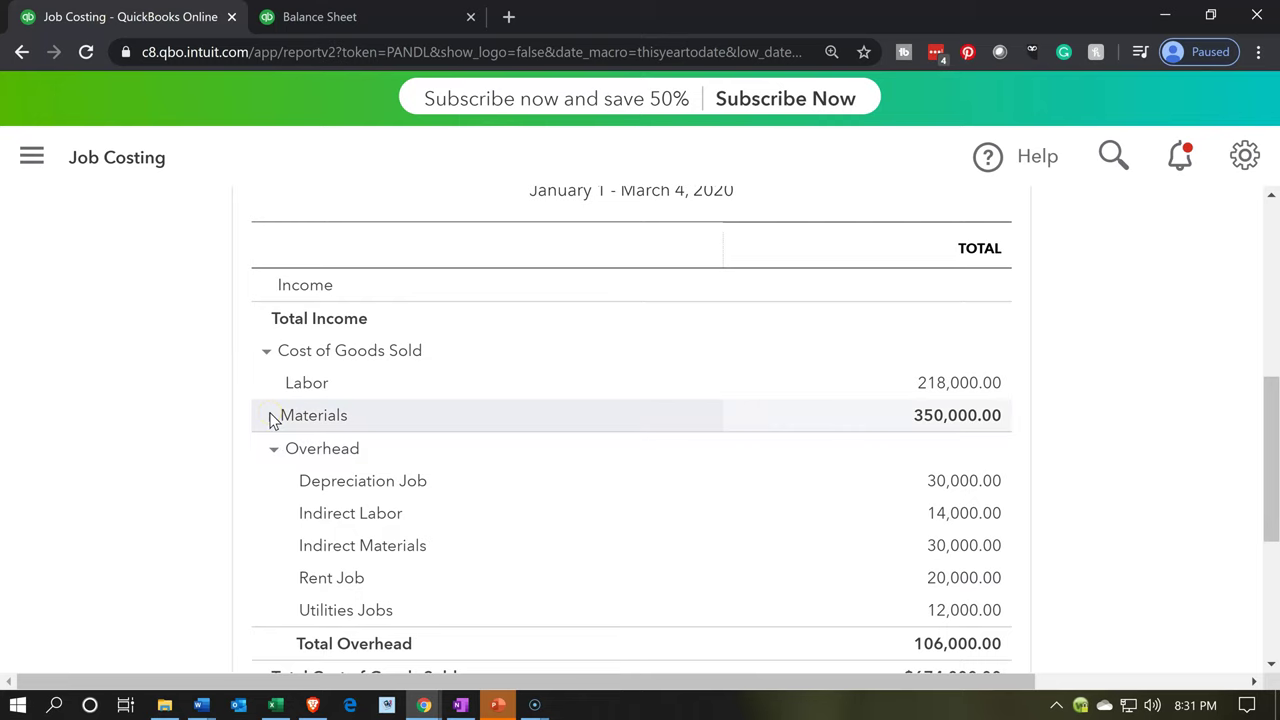
{"action": "left_click", "coordinate": [272, 416]}
{"action": "scroll", "coordinate": [272, 420], "scroll_direction": "down", "scroll_amount": 5}
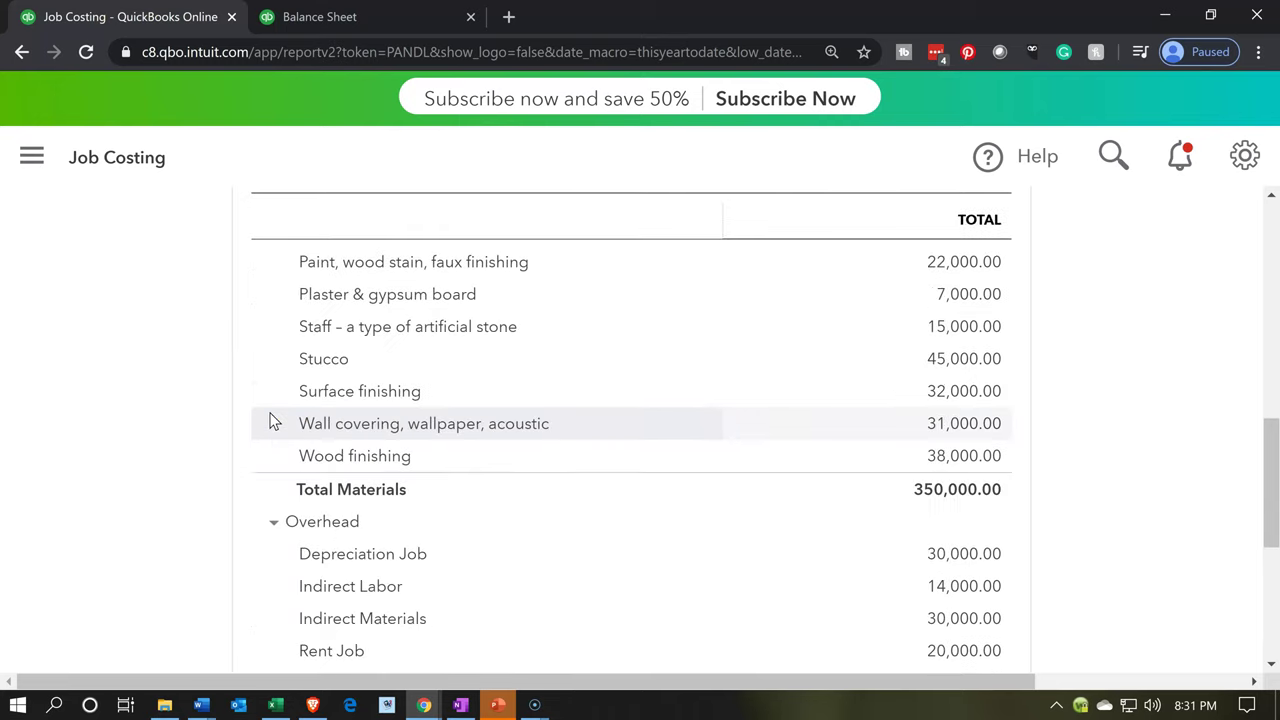
{"action": "scroll", "coordinate": [272, 420], "scroll_direction": "down", "scroll_amount": 2}
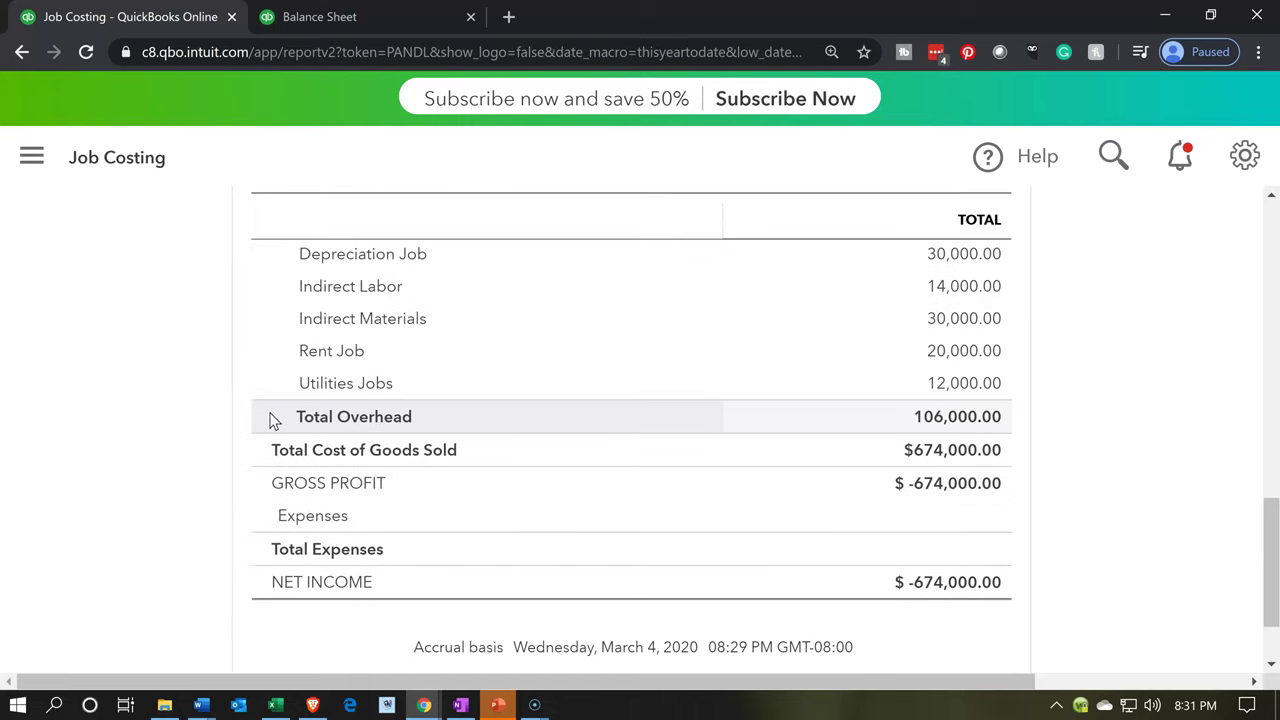
Step: Set the Profit and Loss report to display columns by Customers and run it
{"action": "scroll", "coordinate": [272, 420], "scroll_direction": "up", "scroll_amount": 15}
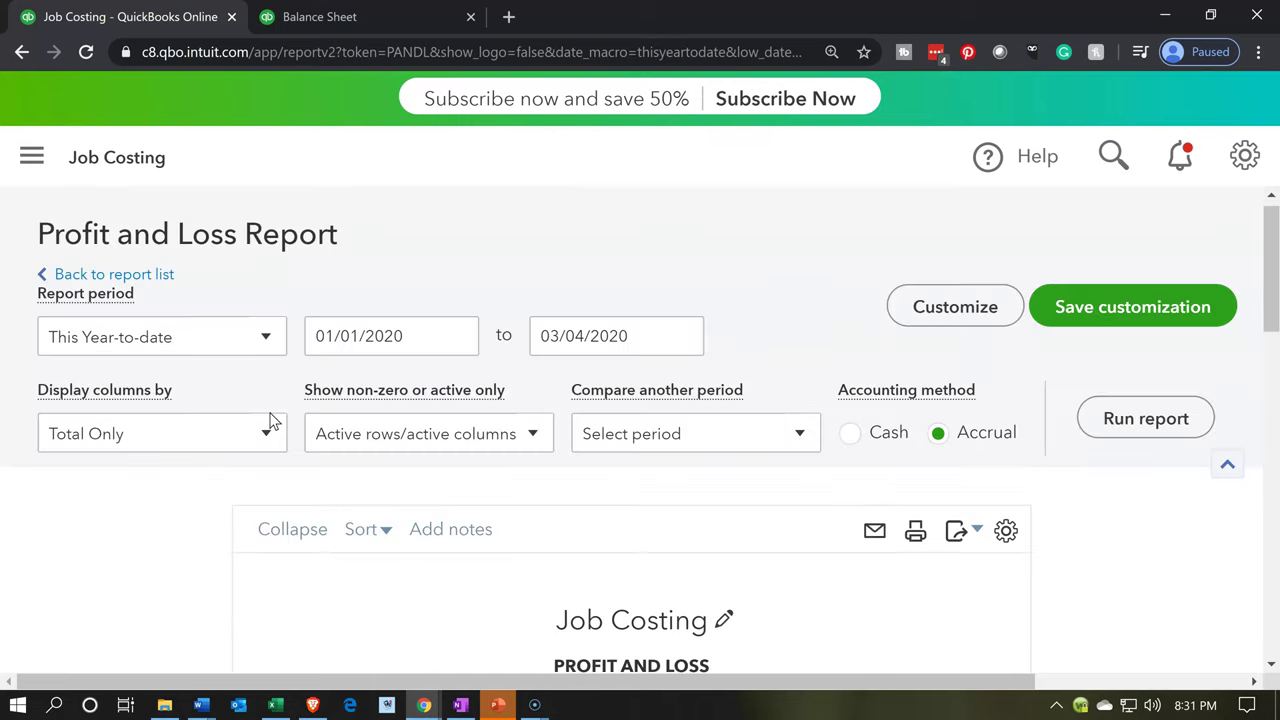
{"action": "left_click", "coordinate": [240, 428]}
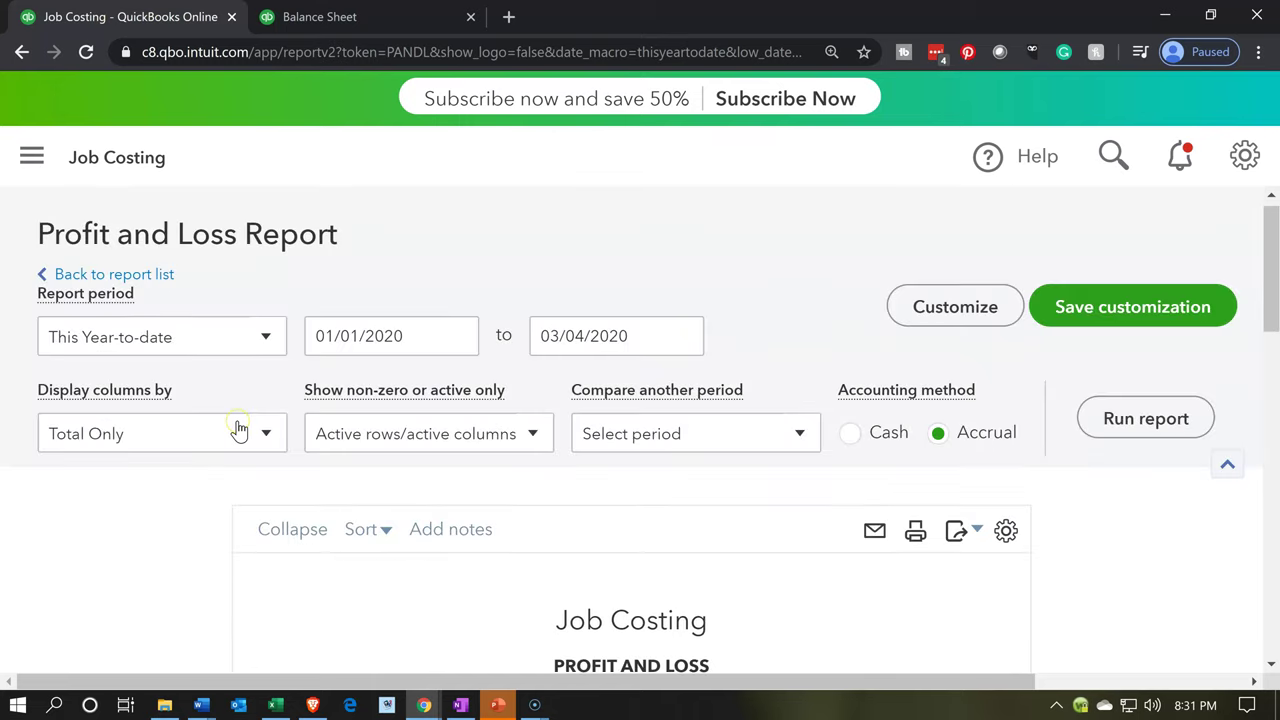
{"action": "left_click", "coordinate": [265, 443]}
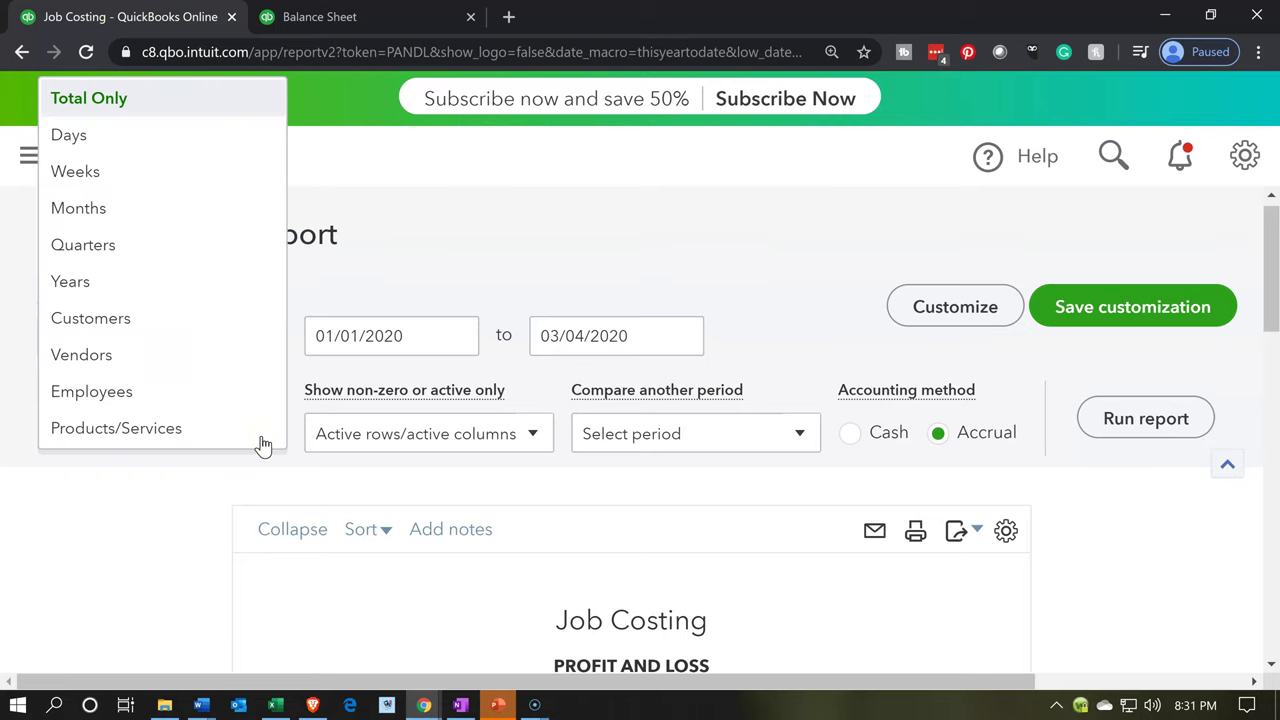
{"action": "left_click", "coordinate": [177, 338]}
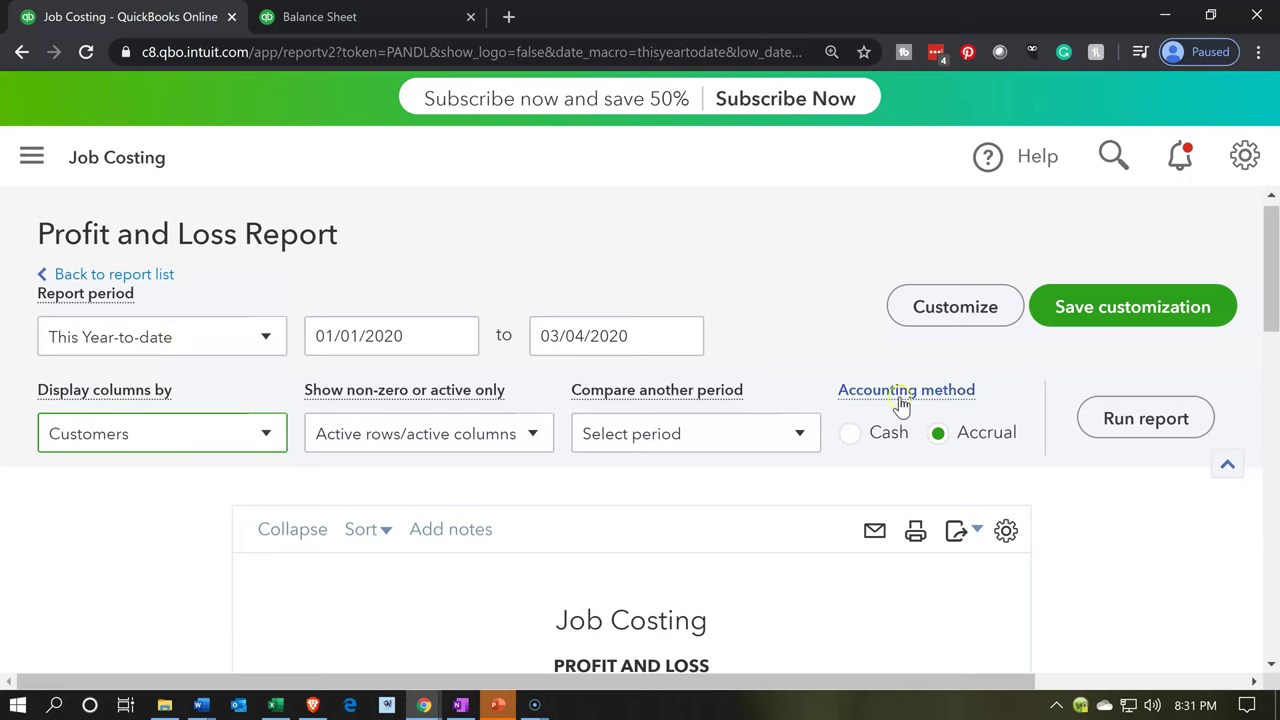
{"action": "left_click", "coordinate": [1105, 428]}
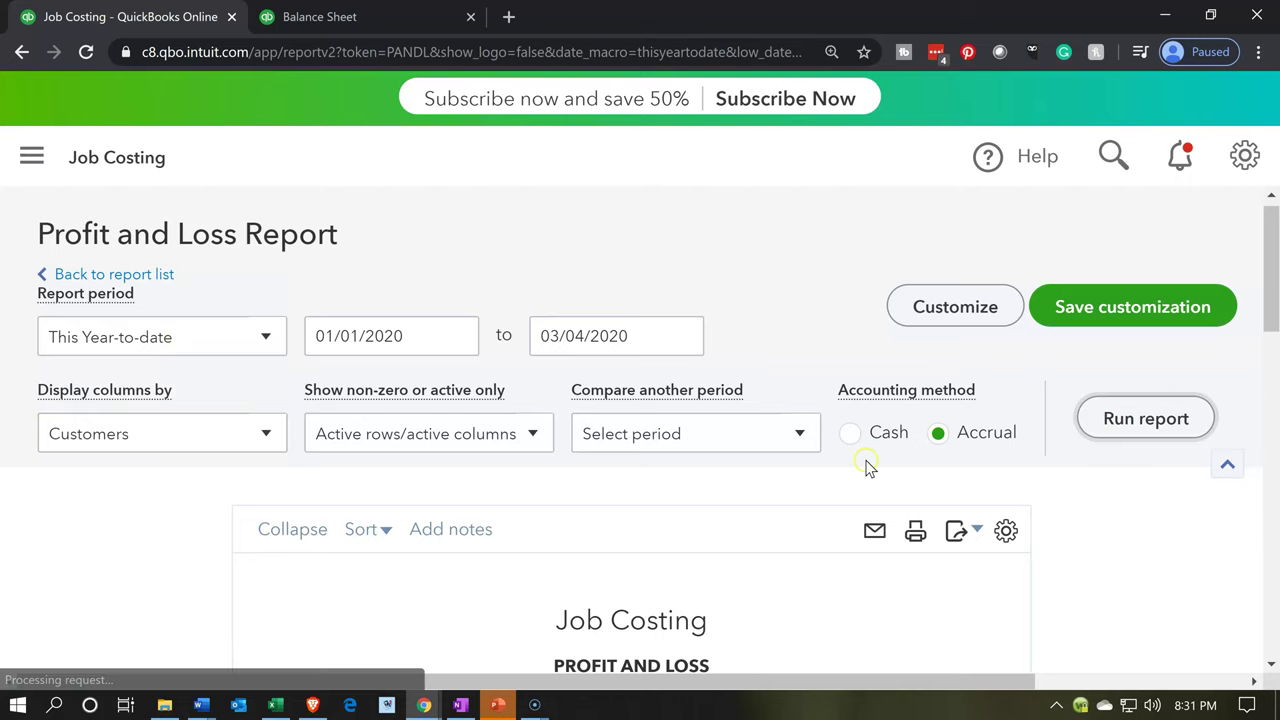
Step: Collapse the Materials and Overhead groups and review the subtotals per job down to net income
{"action": "scroll", "coordinate": [800, 466], "scroll_direction": "down", "scroll_amount": 3}
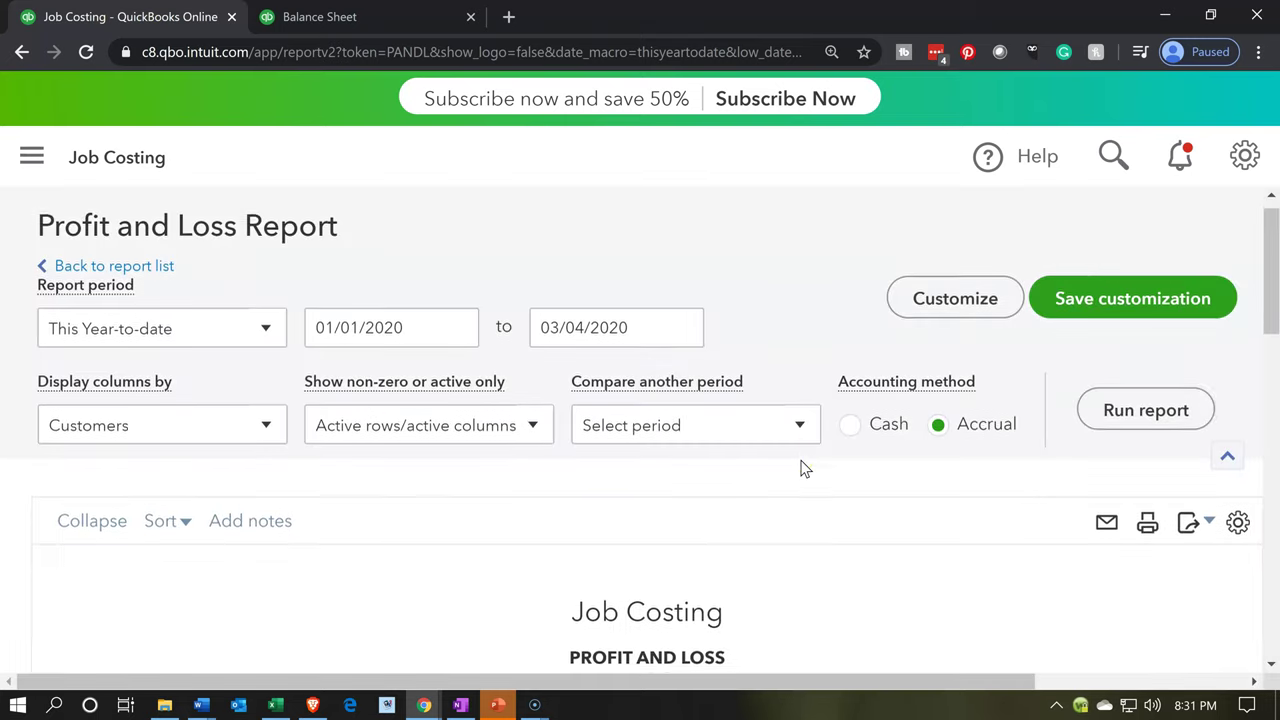
{"action": "scroll", "coordinate": [800, 466], "scroll_direction": "down", "scroll_amount": 2}
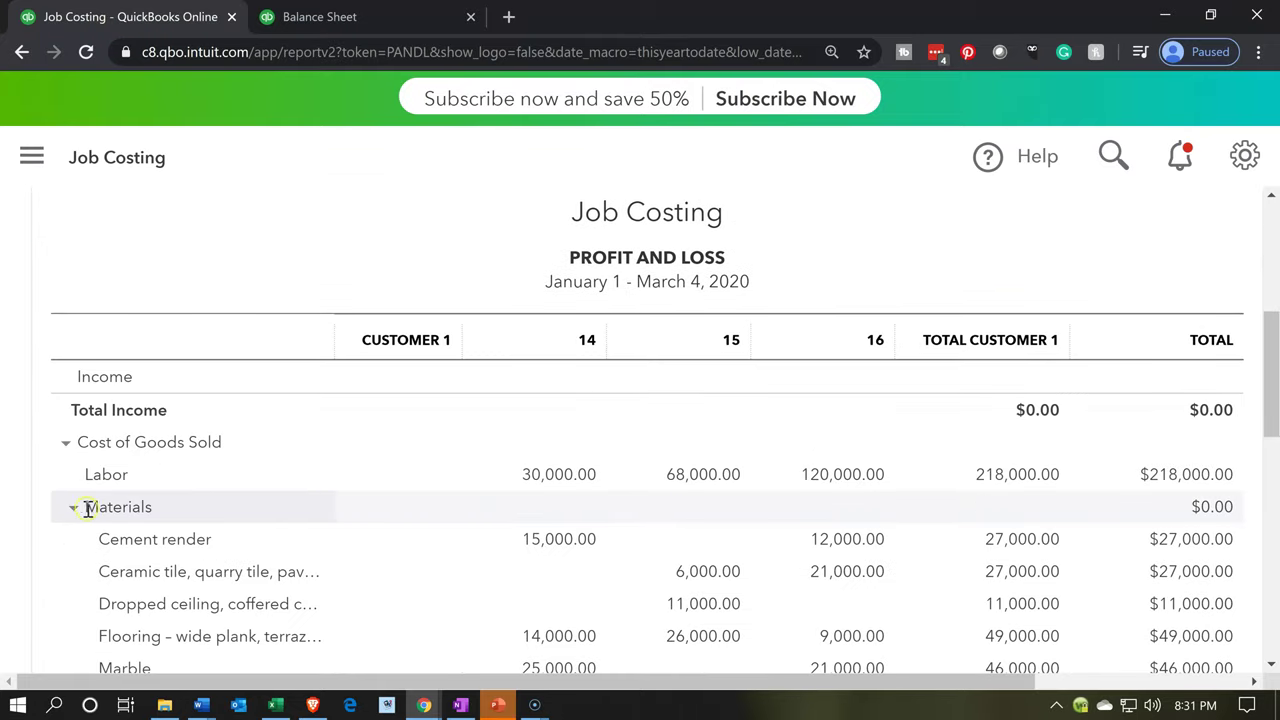
{"action": "left_click", "coordinate": [72, 510]}
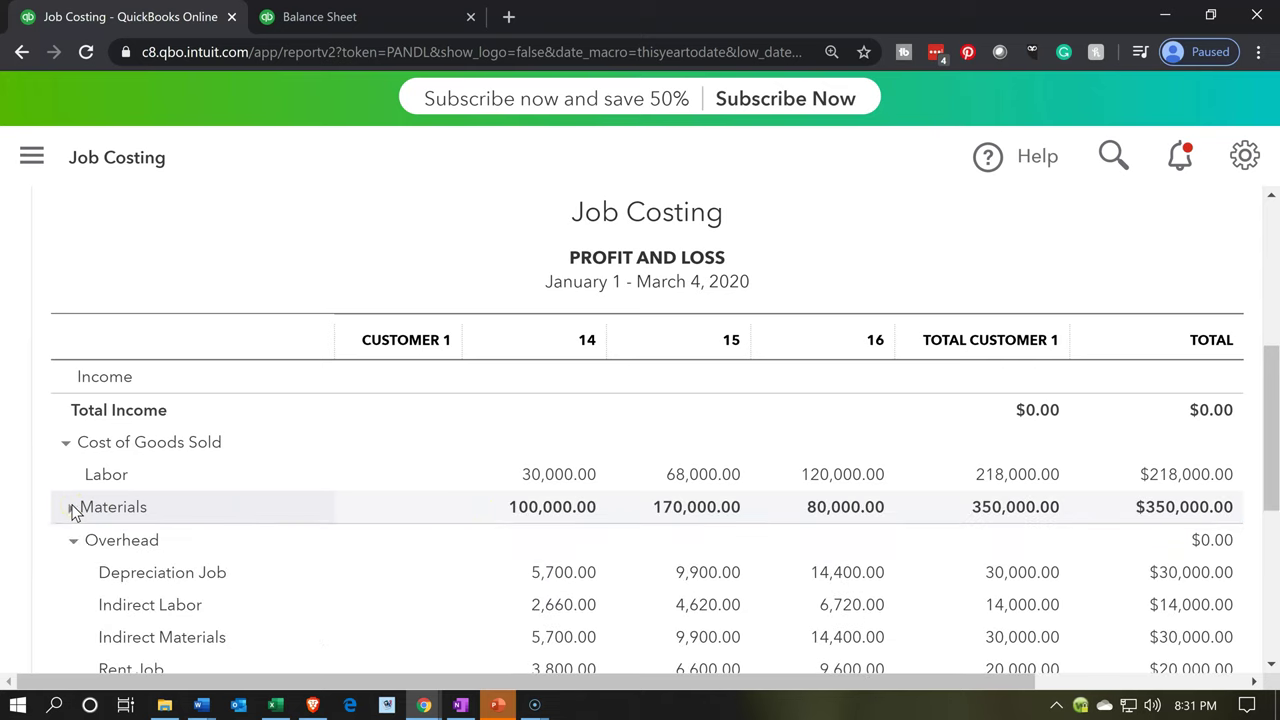
{"action": "left_click", "coordinate": [71, 541]}
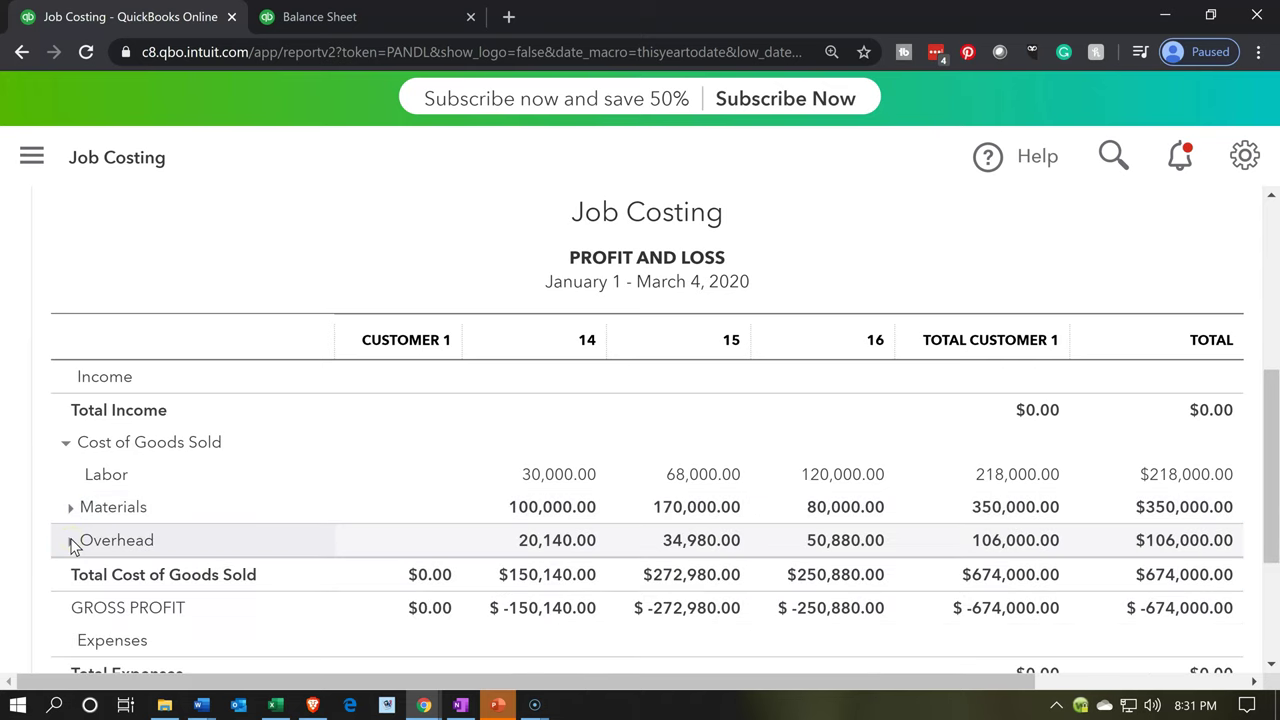
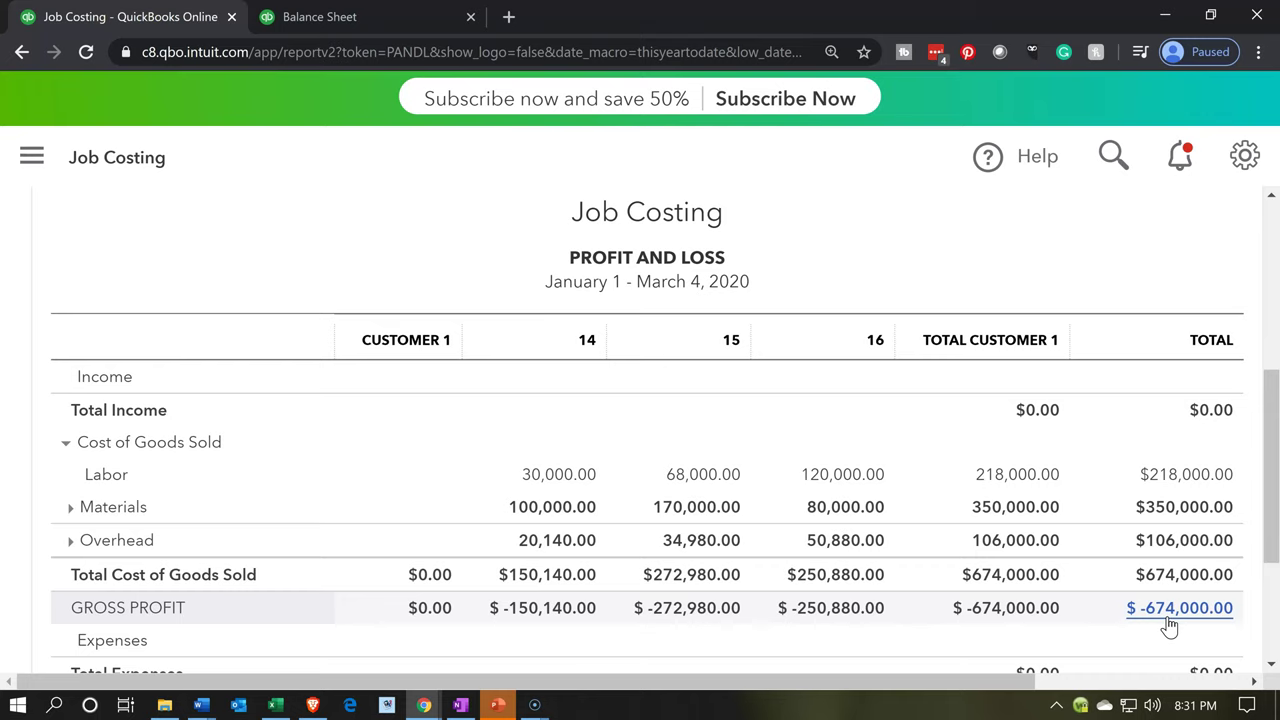
{"action": "scroll", "coordinate": [1169, 625], "scroll_direction": "down", "scroll_amount": 1}
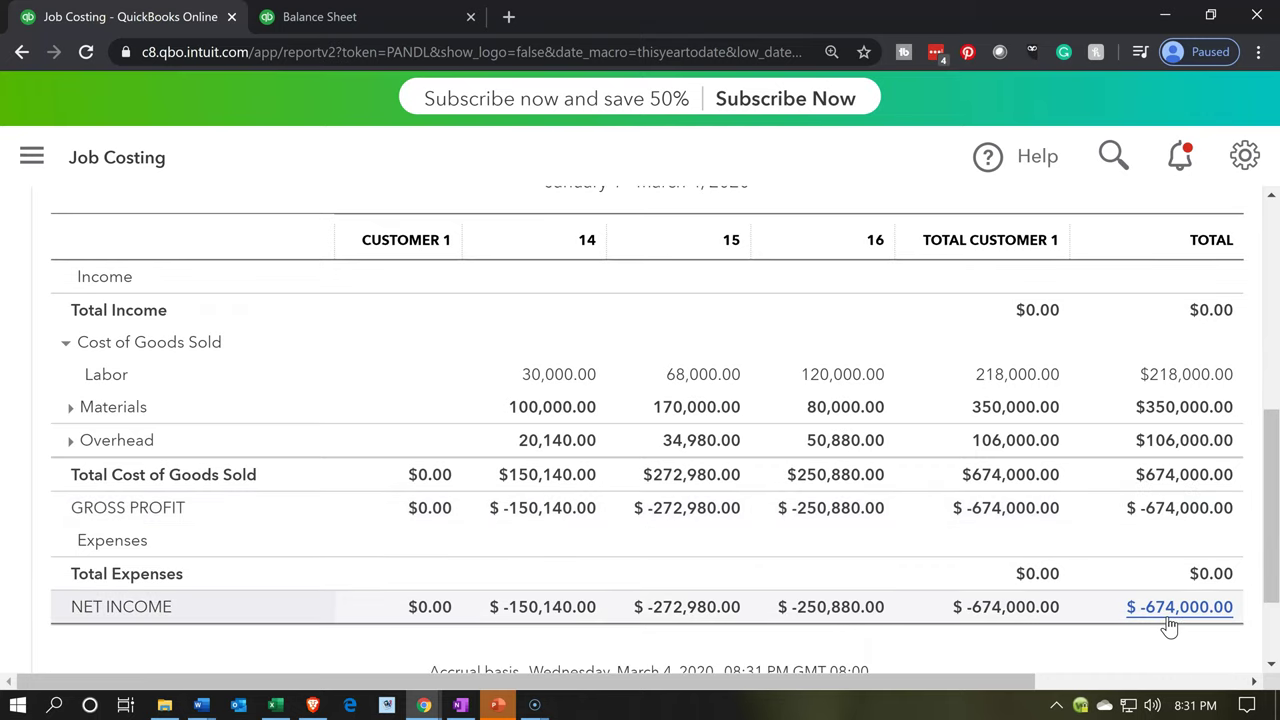
Step: Check the Net Income line in the Balance Sheet's Equity section and return to the Profit and Loss report
{"action": "left_click", "coordinate": [333, 22]}
{"action": "scroll", "coordinate": [420, 400], "scroll_direction": "down", "scroll_amount": 10}
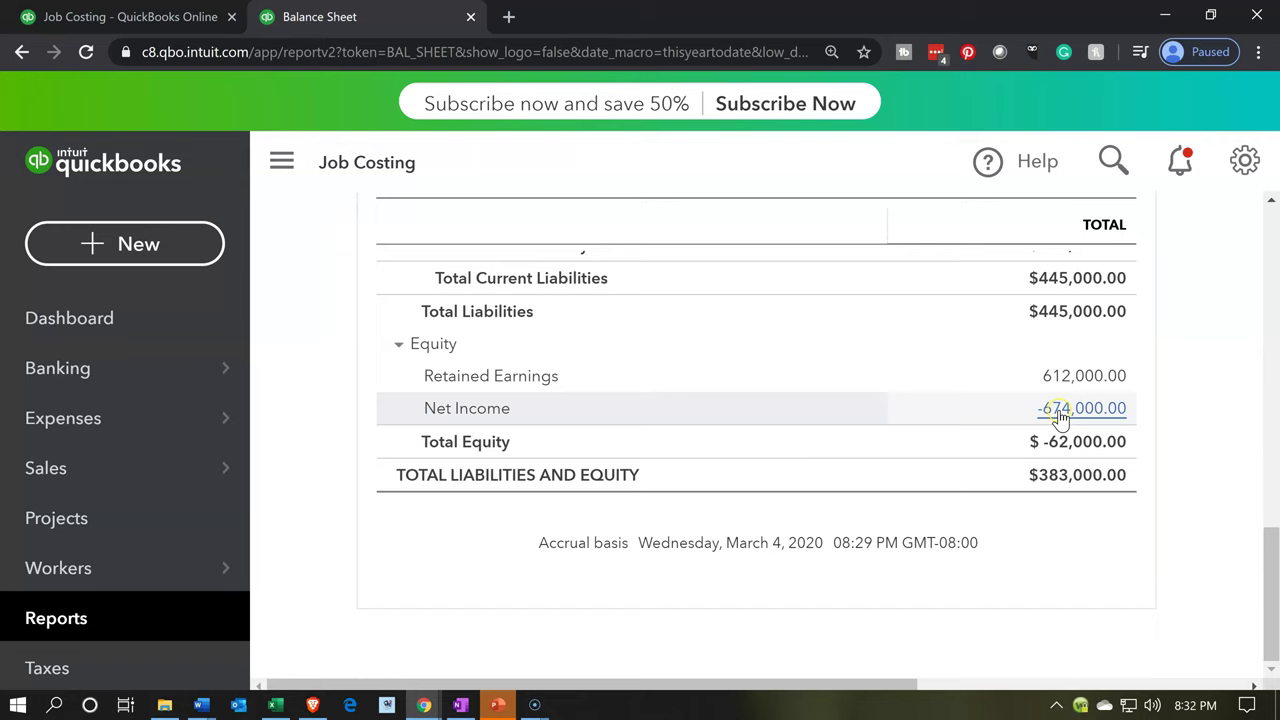
{"action": "left_click", "coordinate": [183, 17]}
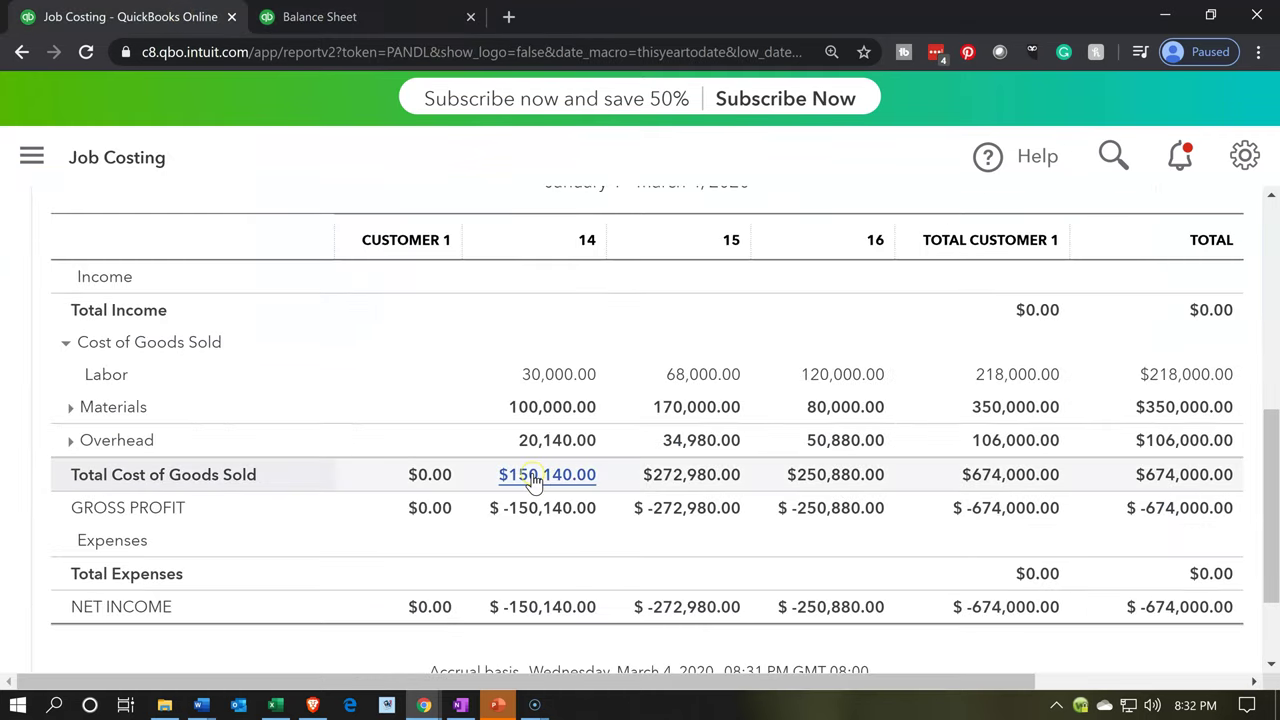
Step: Set the Profit and Loss report's start date to 01/01/2019 and rerun the report
{"action": "scroll", "coordinate": [533, 481], "scroll_direction": "up", "scroll_amount": 4}
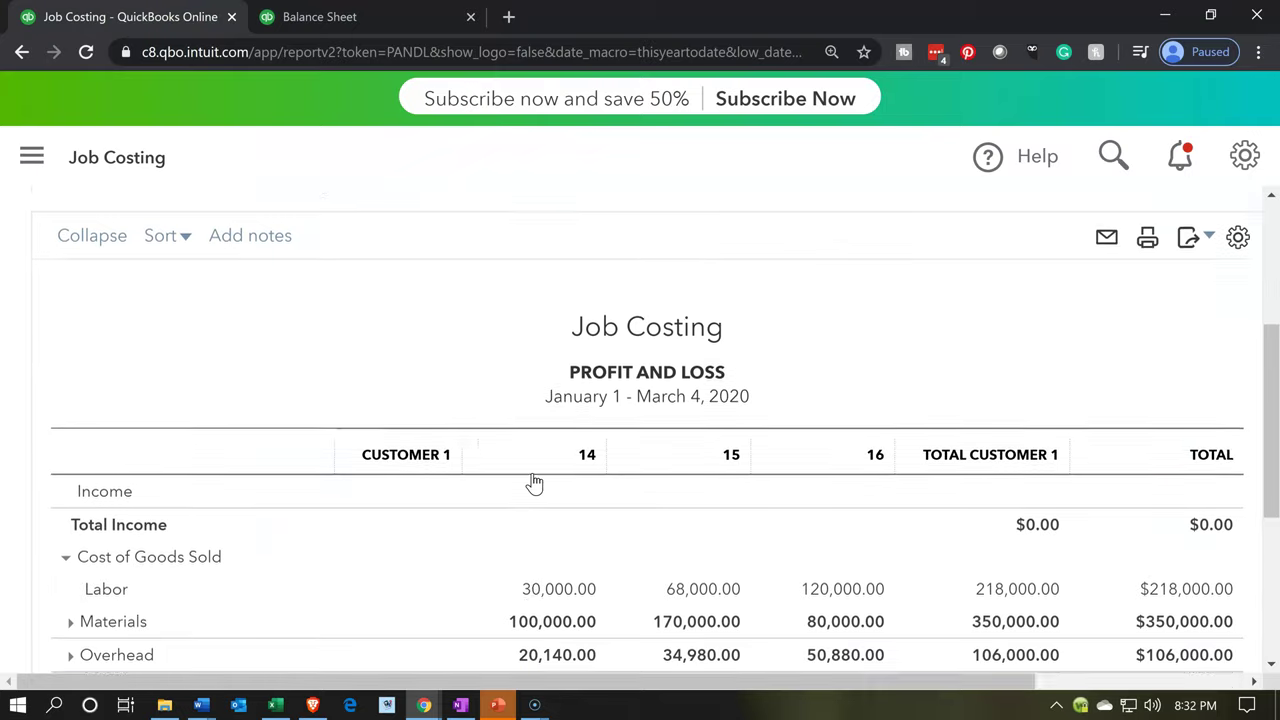
{"action": "triple_click", "coordinate": [424, 226]}
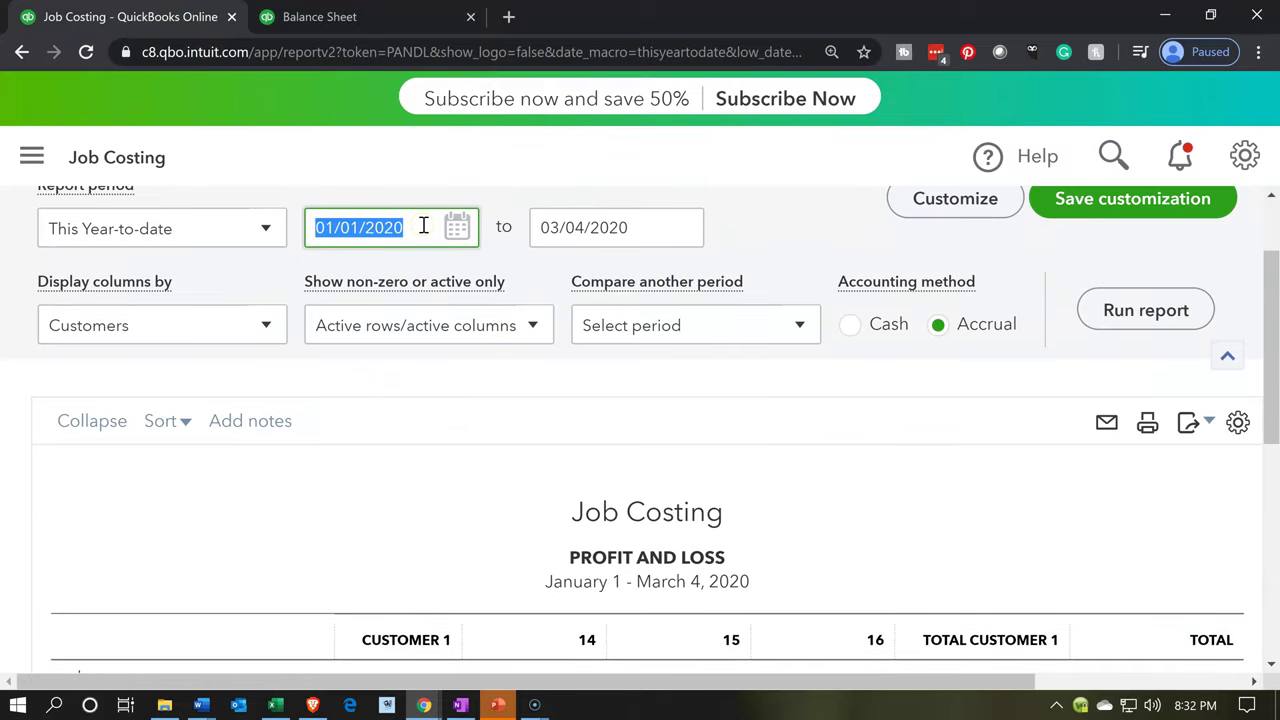
{"action": "left_click", "coordinate": [424, 226]}
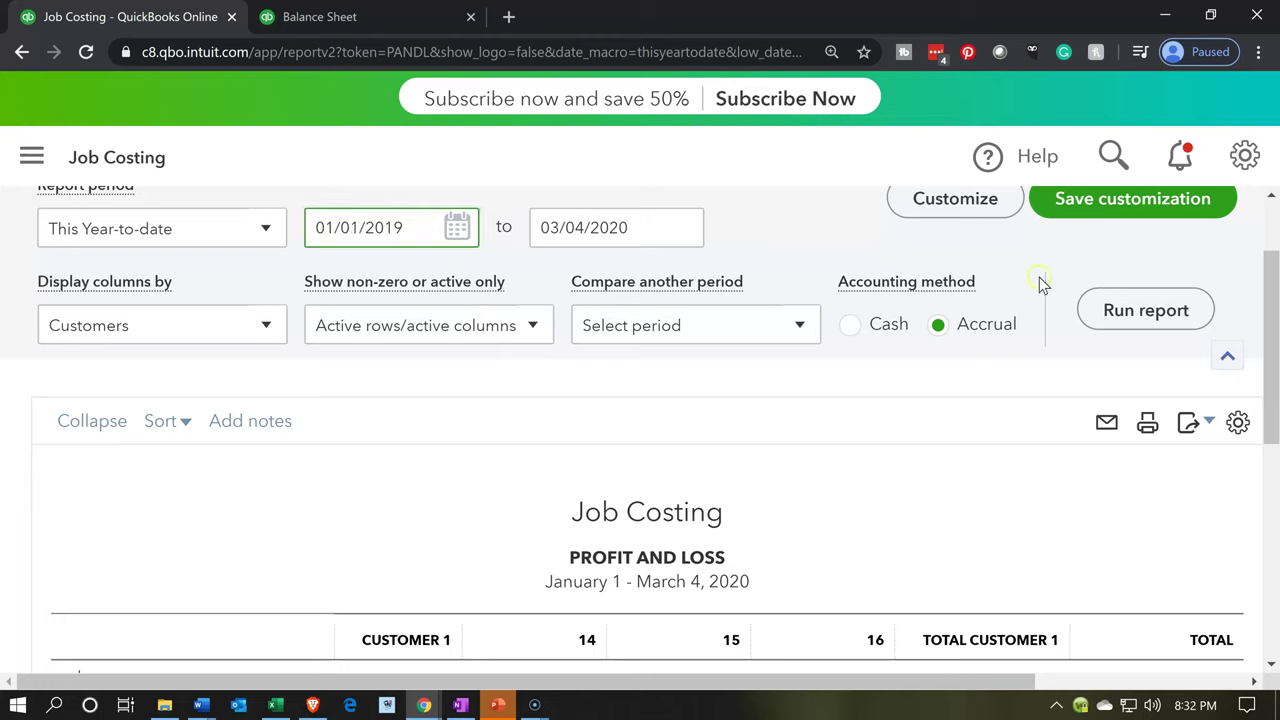
{"action": "left_click", "coordinate": [1141, 303]}
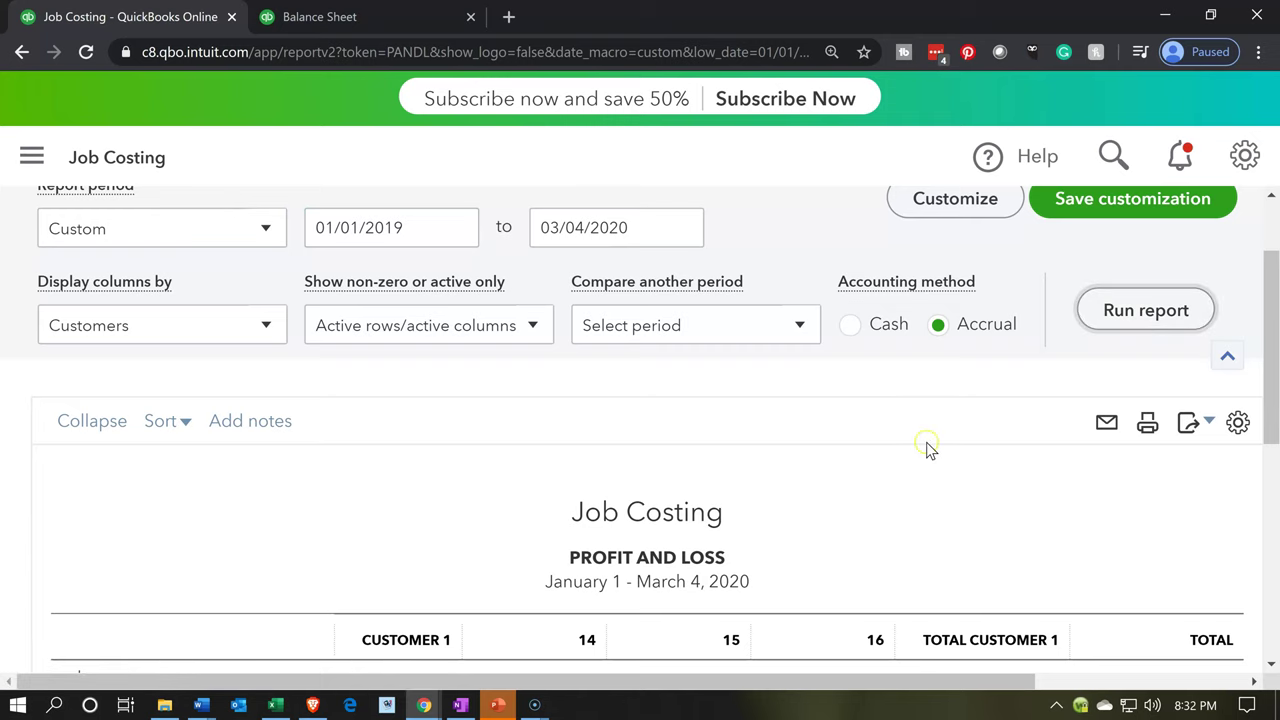
Step: Review the cost lines for jobs 14, 15 and 16, and collapse the Materials and Overhead groups to their subtotals
{"action": "scroll", "coordinate": [877, 506], "scroll_direction": "down", "scroll_amount": 2}
{"action": "scroll", "coordinate": [870, 513], "scroll_direction": "down", "scroll_amount": 5}
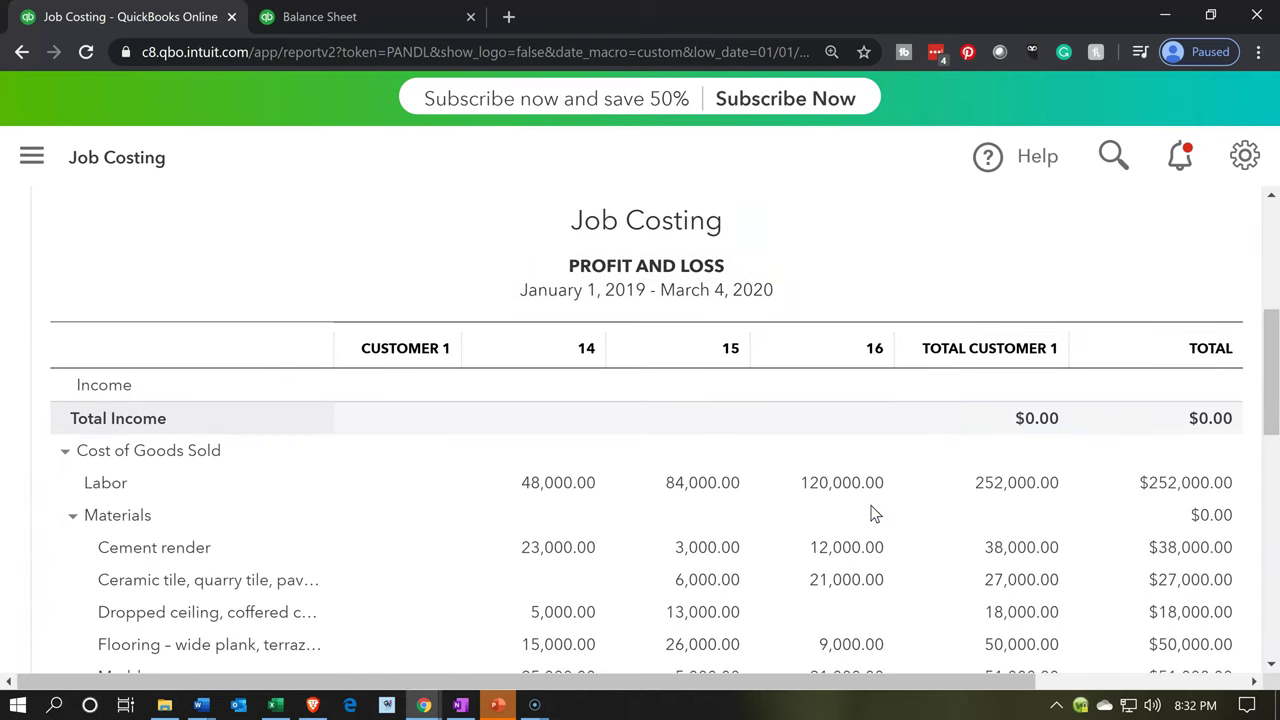
{"action": "scroll", "coordinate": [870, 513], "scroll_direction": "down", "scroll_amount": 2}
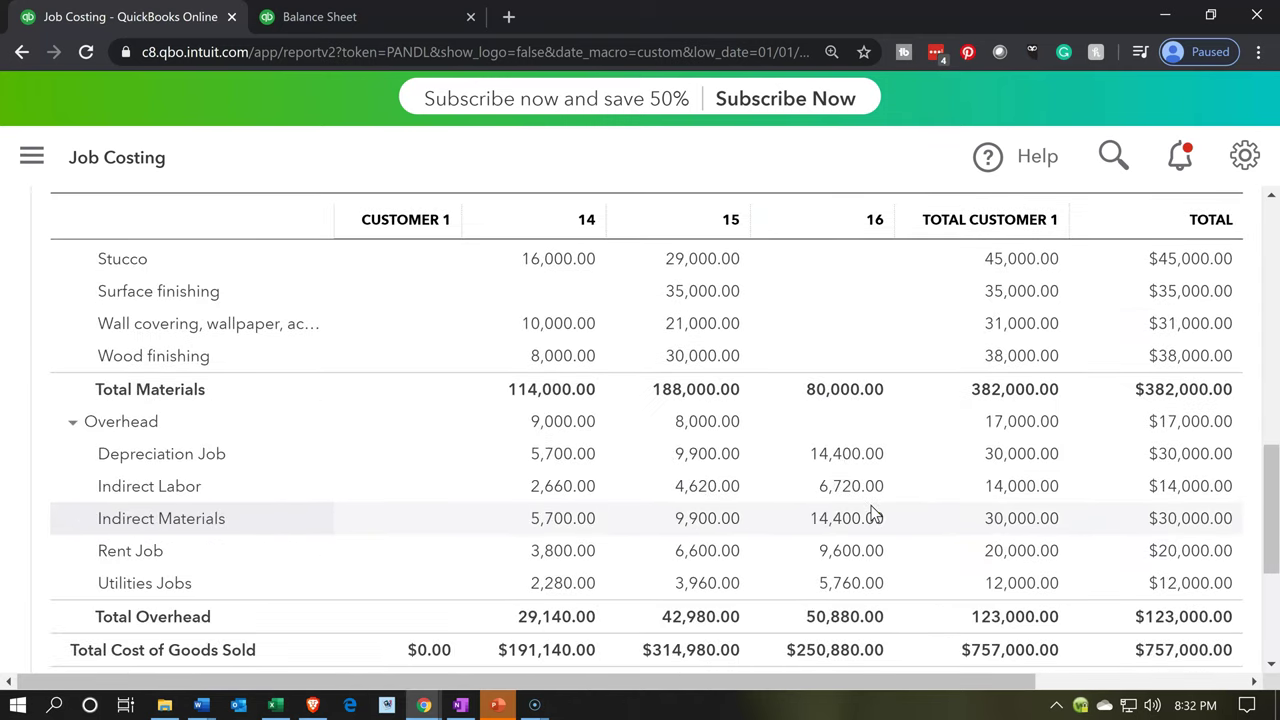
{"action": "scroll", "coordinate": [873, 513], "scroll_direction": "down", "scroll_amount": 1}
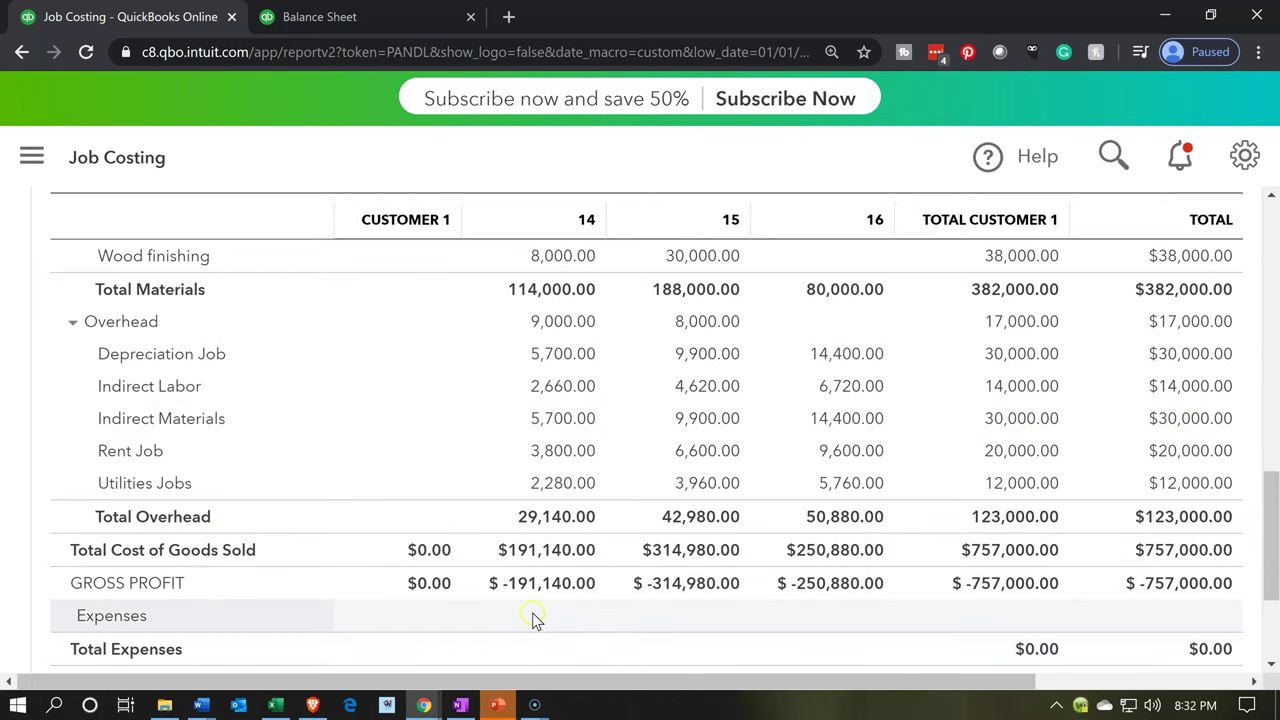
{"action": "scroll", "coordinate": [120, 550], "scroll_direction": "up", "scroll_amount": 5}
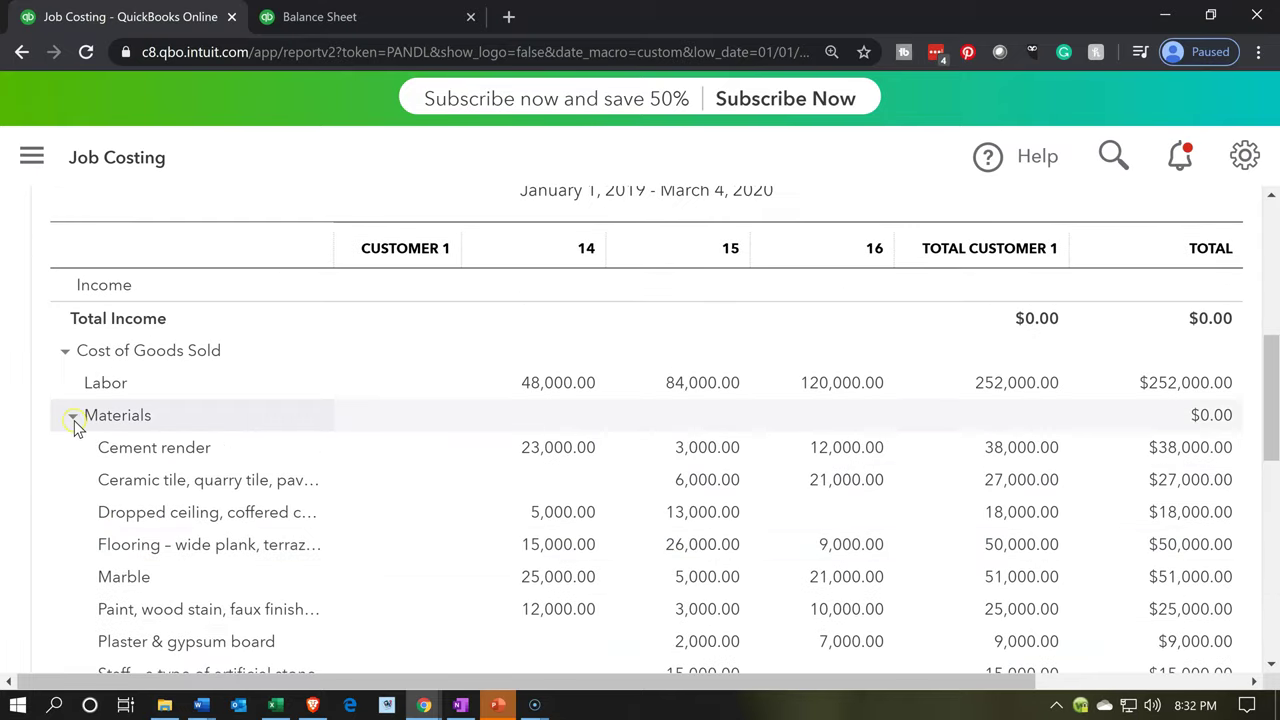
{"action": "left_click", "coordinate": [72, 417]}
{"action": "left_click", "coordinate": [72, 452]}
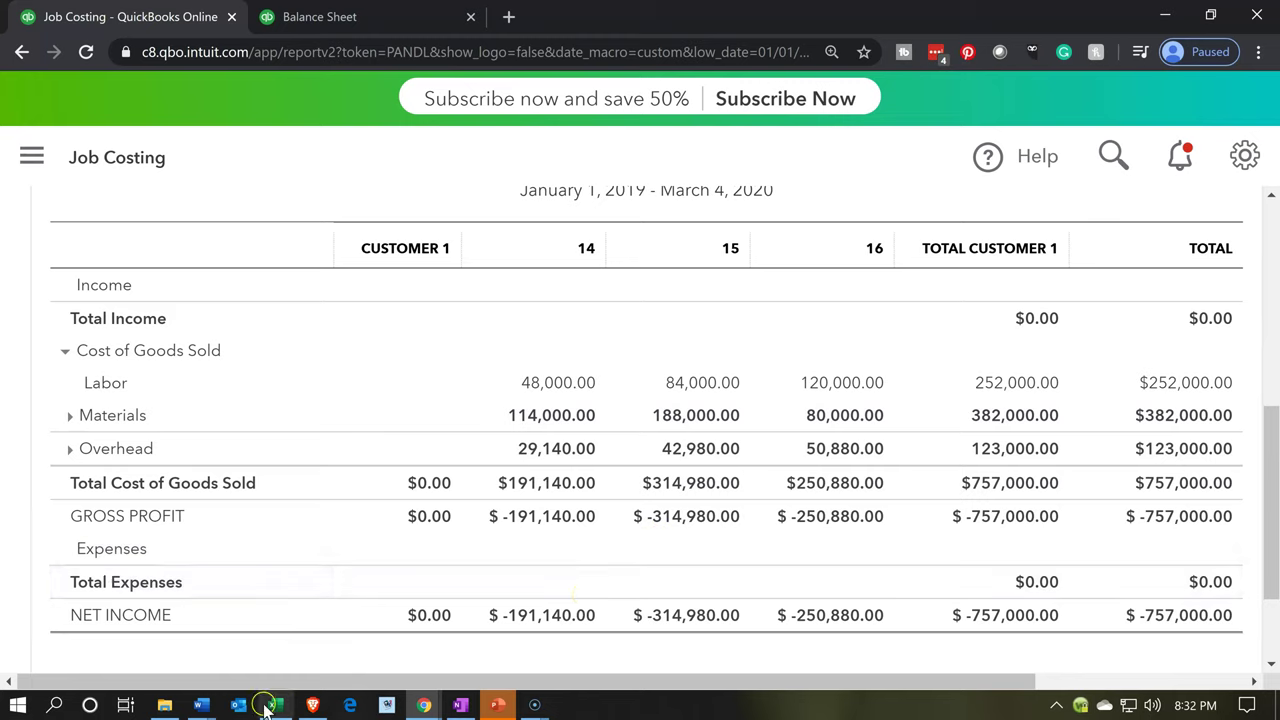
Step: Switch to the Excel job cost workbook, check the Job 14 and Job 15 grand totals on sheet Ex 1.20, and return to QuickBooks
{"action": "mouse_move", "coordinate": [181, 708]}
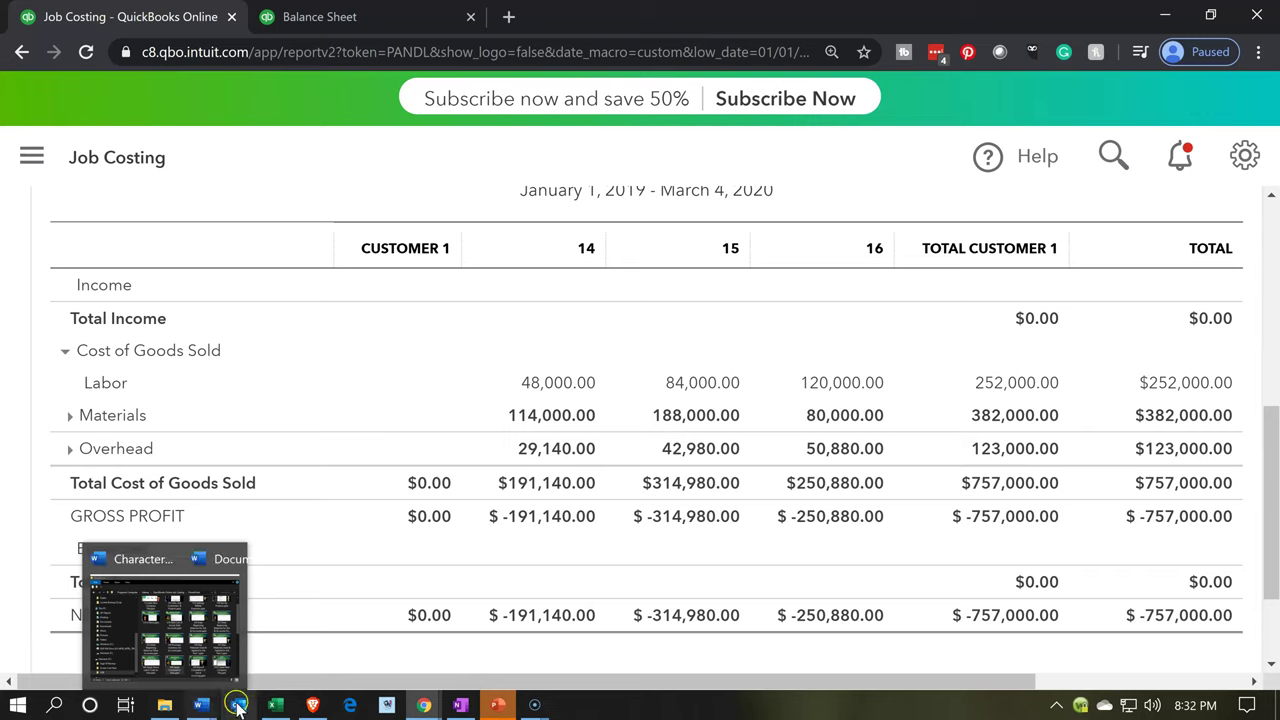
{"action": "left_click", "coordinate": [275, 705]}
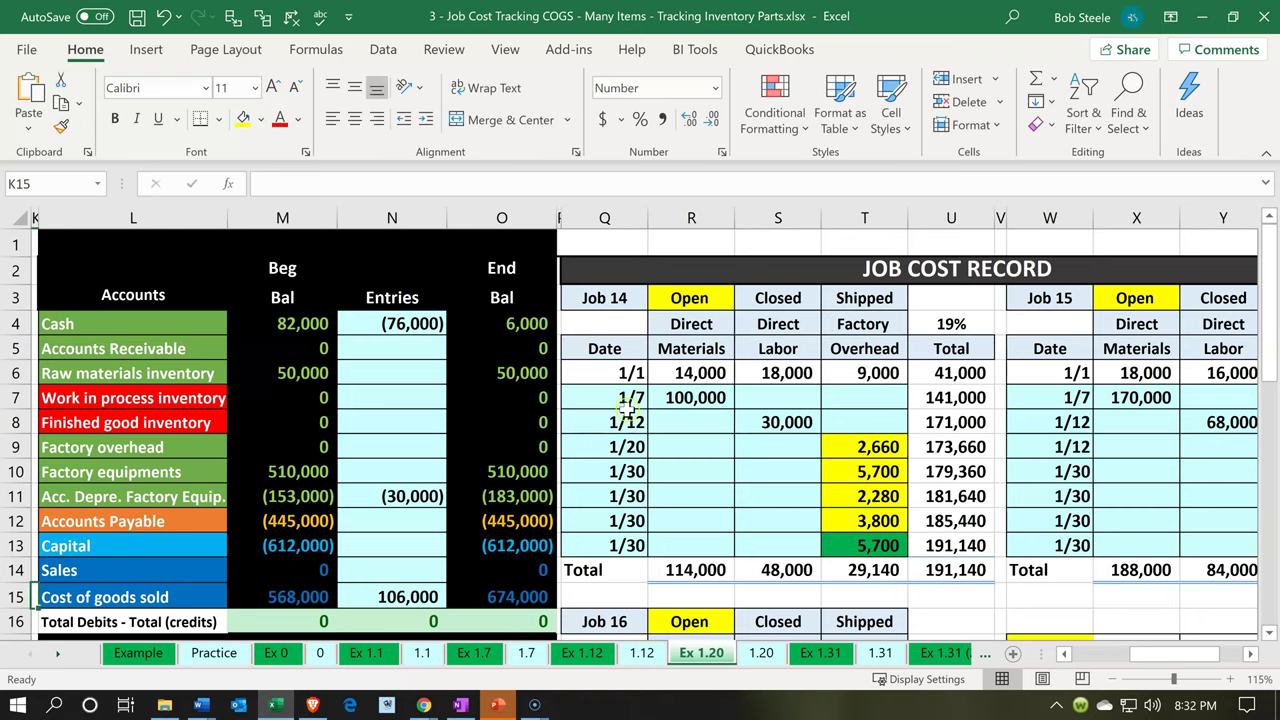
{"action": "left_click", "coordinate": [698, 372]}
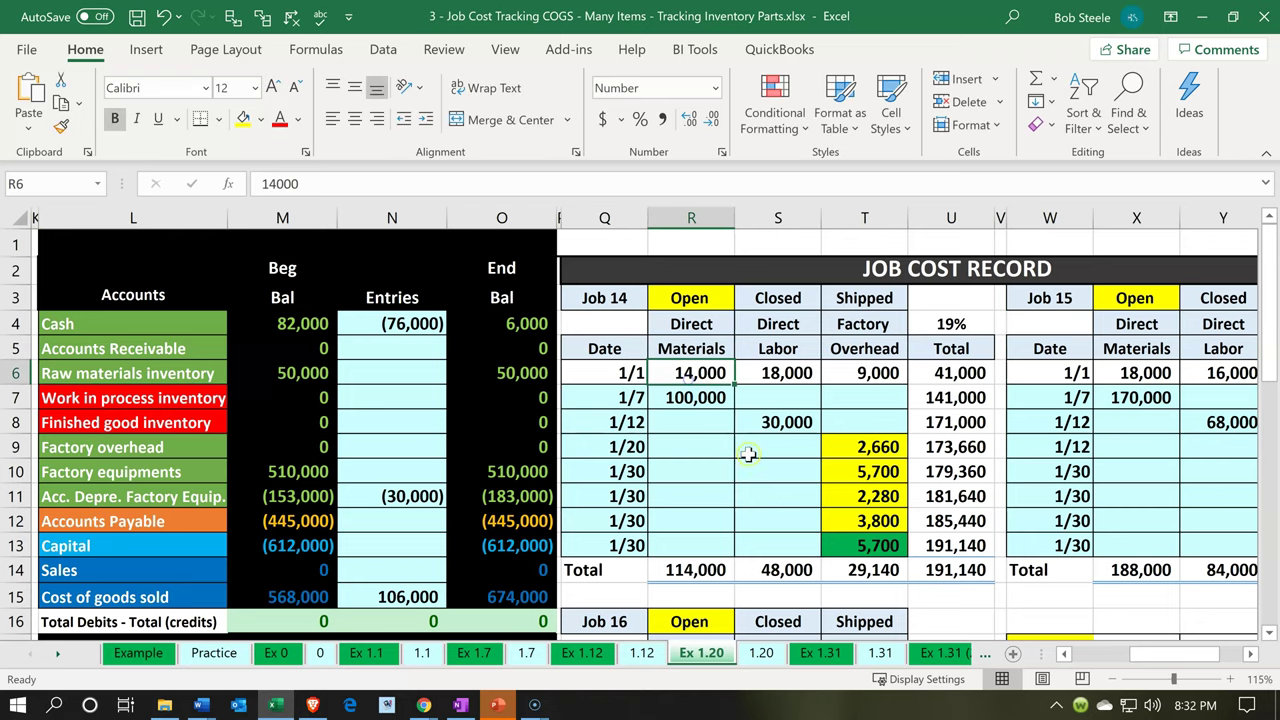
{"action": "left_click", "coordinate": [955, 570]}
{"action": "key", "text": "Right"}
{"action": "key", "text": "Right"}
{"action": "key", "text": "Right"}
{"action": "key", "text": "Right"}
{"action": "key", "text": "Right"}
{"action": "key", "text": "Right"}
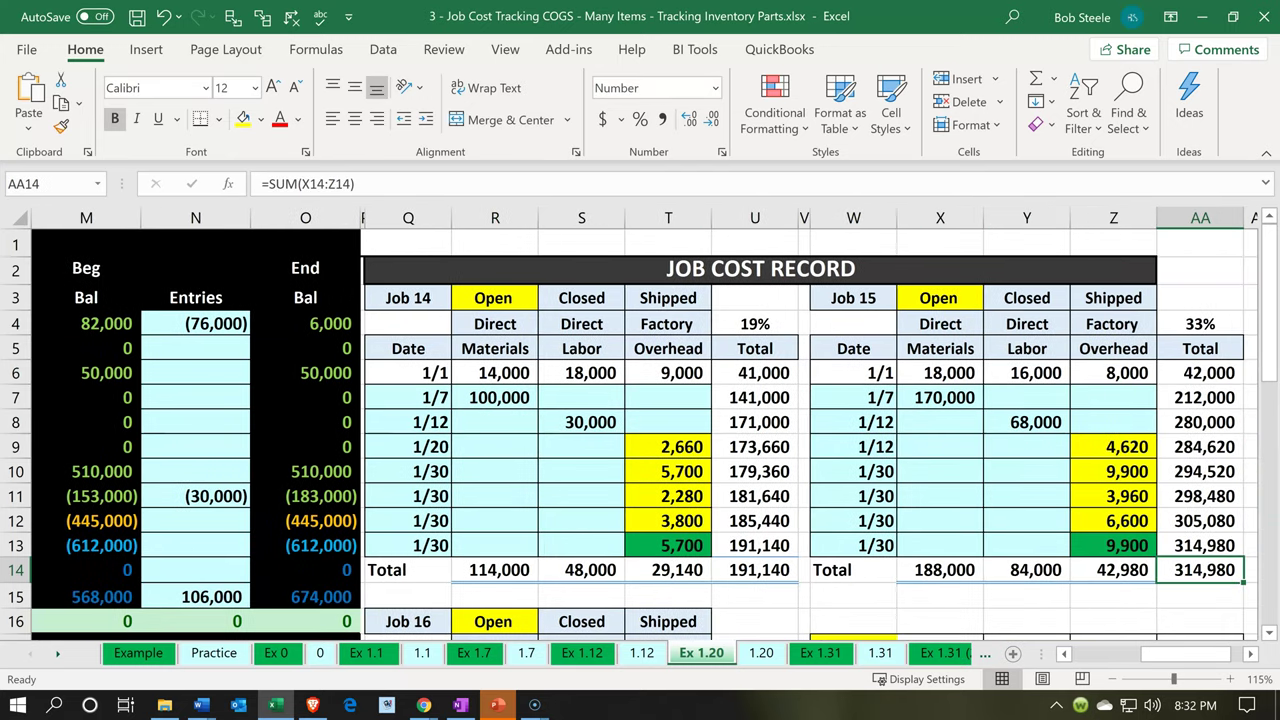
{"action": "left_click", "coordinate": [272, 705]}
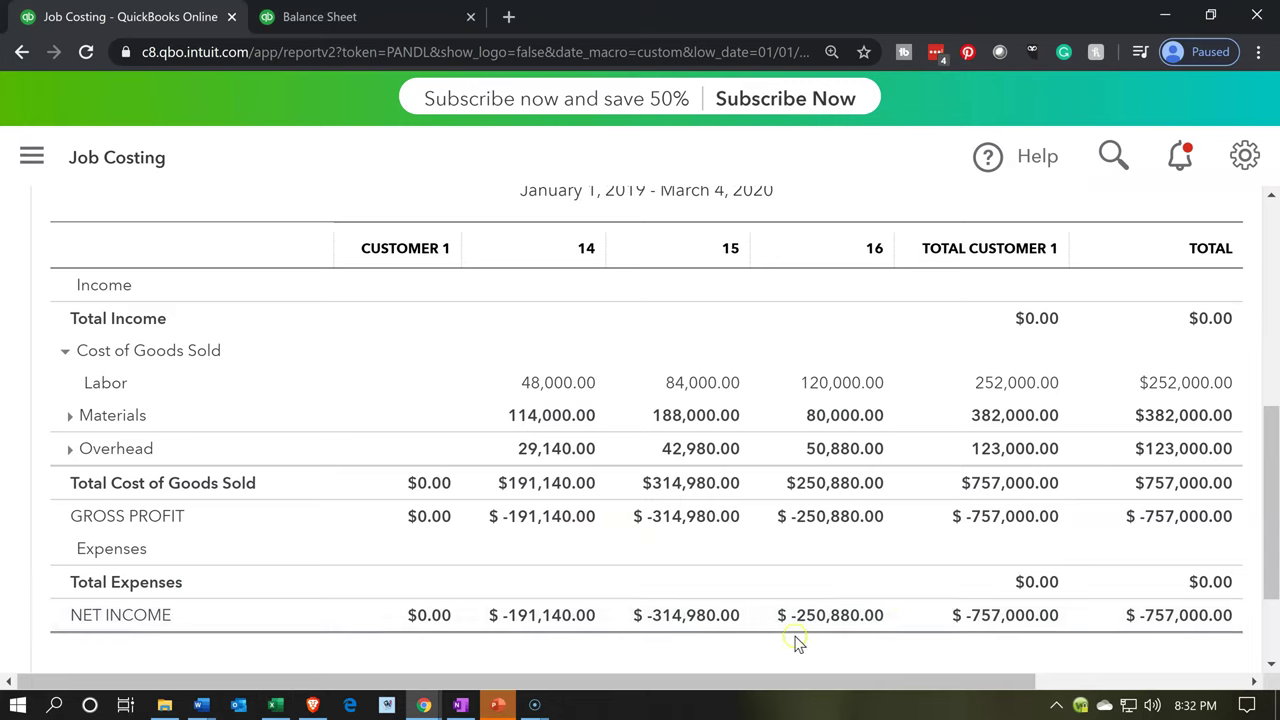
Step: Compare the Job 16 grand total on Excel sheet Ex 1.20 with the job 16 column in the QuickBooks report
{"action": "left_click", "coordinate": [276, 706]}
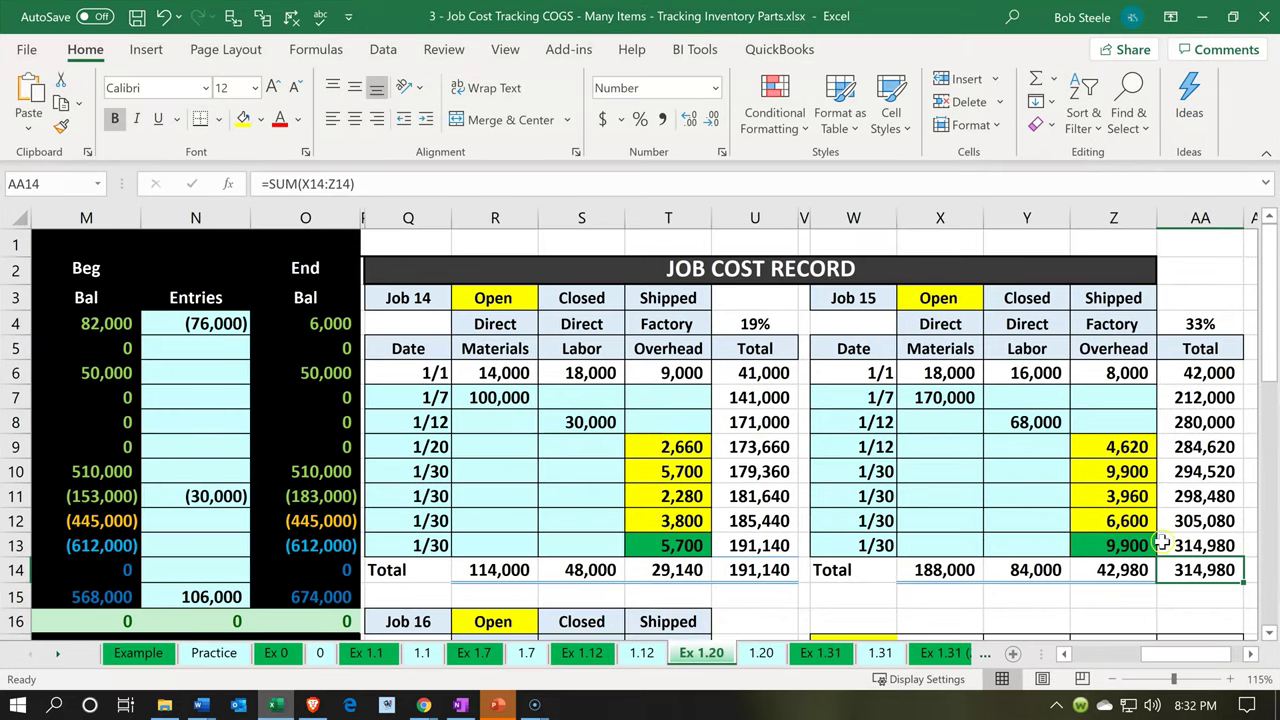
{"action": "scroll", "coordinate": [1163, 540], "scroll_direction": "down", "scroll_amount": 4}
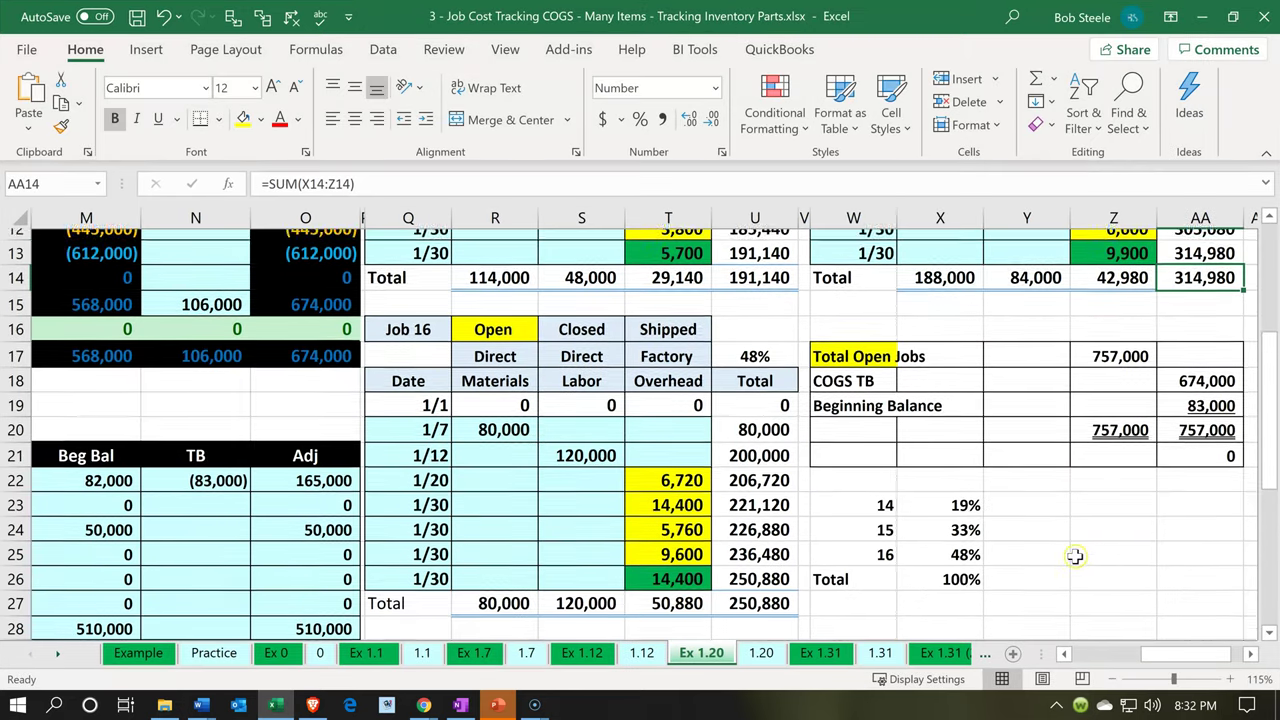
{"action": "left_click", "coordinate": [276, 706]}
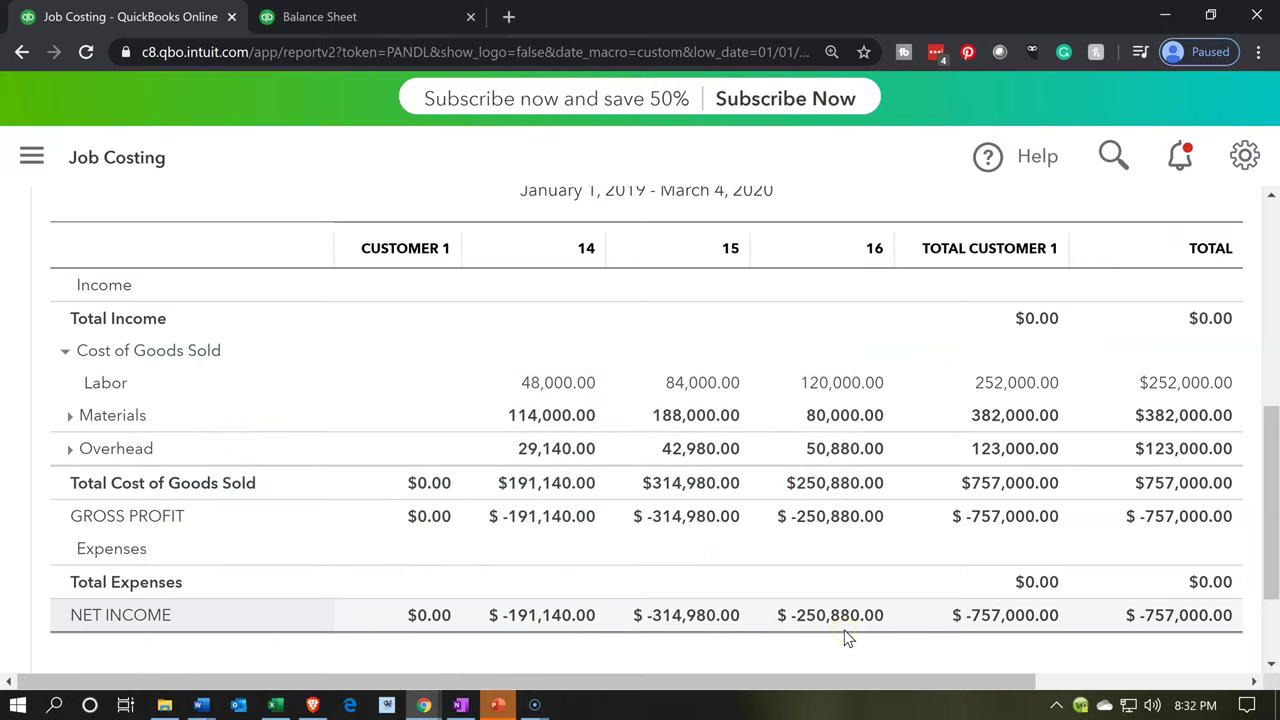
{"action": "left_click", "coordinate": [277, 706]}
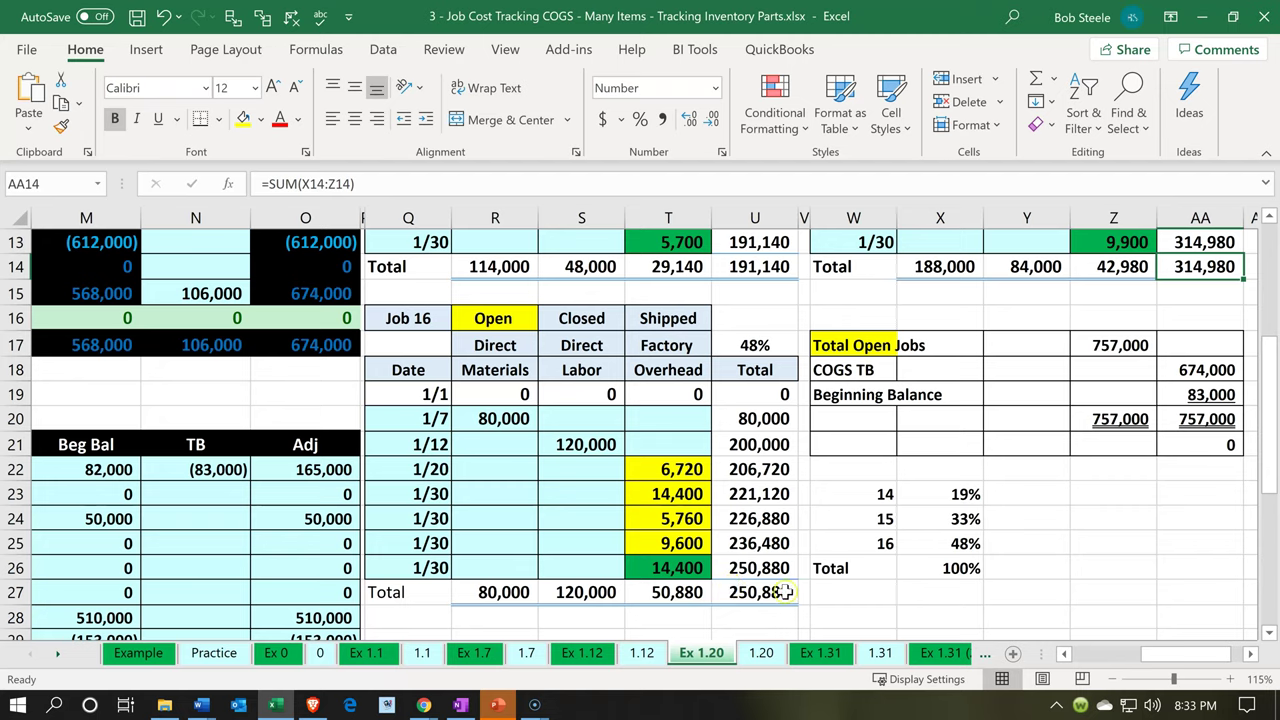
{"action": "left_click", "coordinate": [779, 593]}
Step: Check the Job 14 and Job 15 records in Excel against the QuickBooks report again, ending in the Excel workbook
{"action": "scroll", "coordinate": [779, 593], "scroll_direction": "up", "scroll_amount": 3}
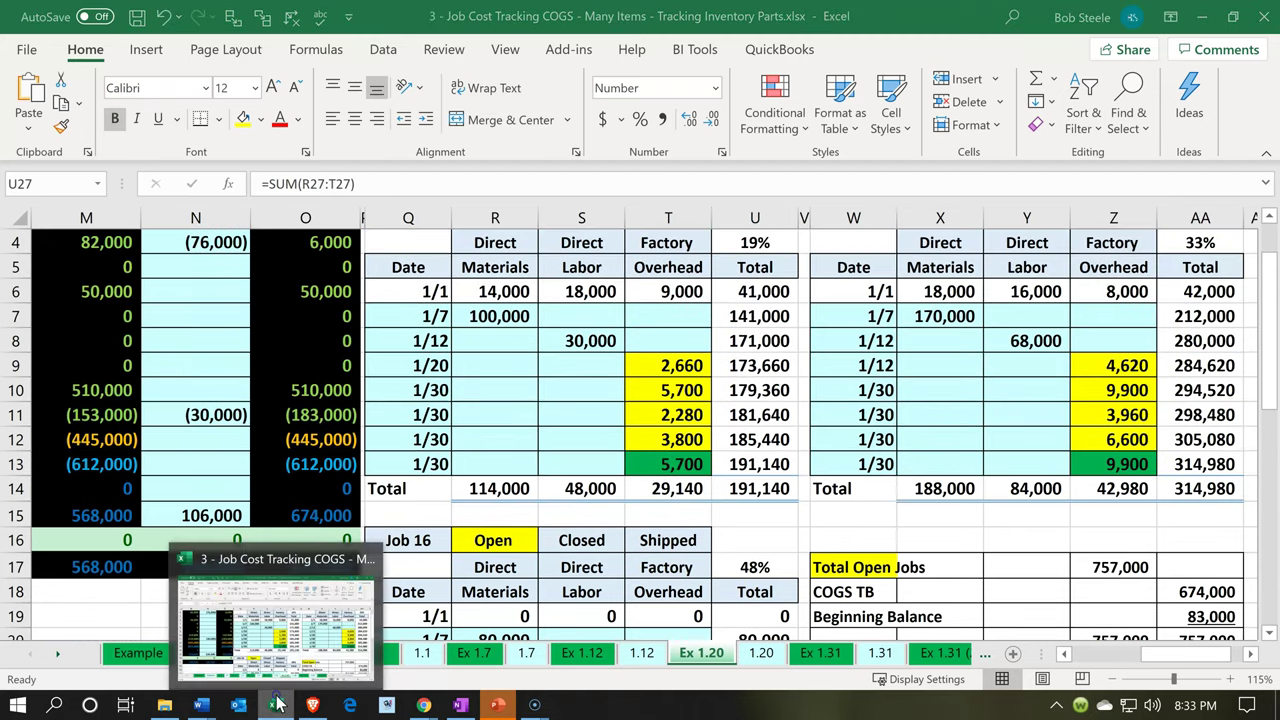
{"action": "left_click", "coordinate": [333, 670]}
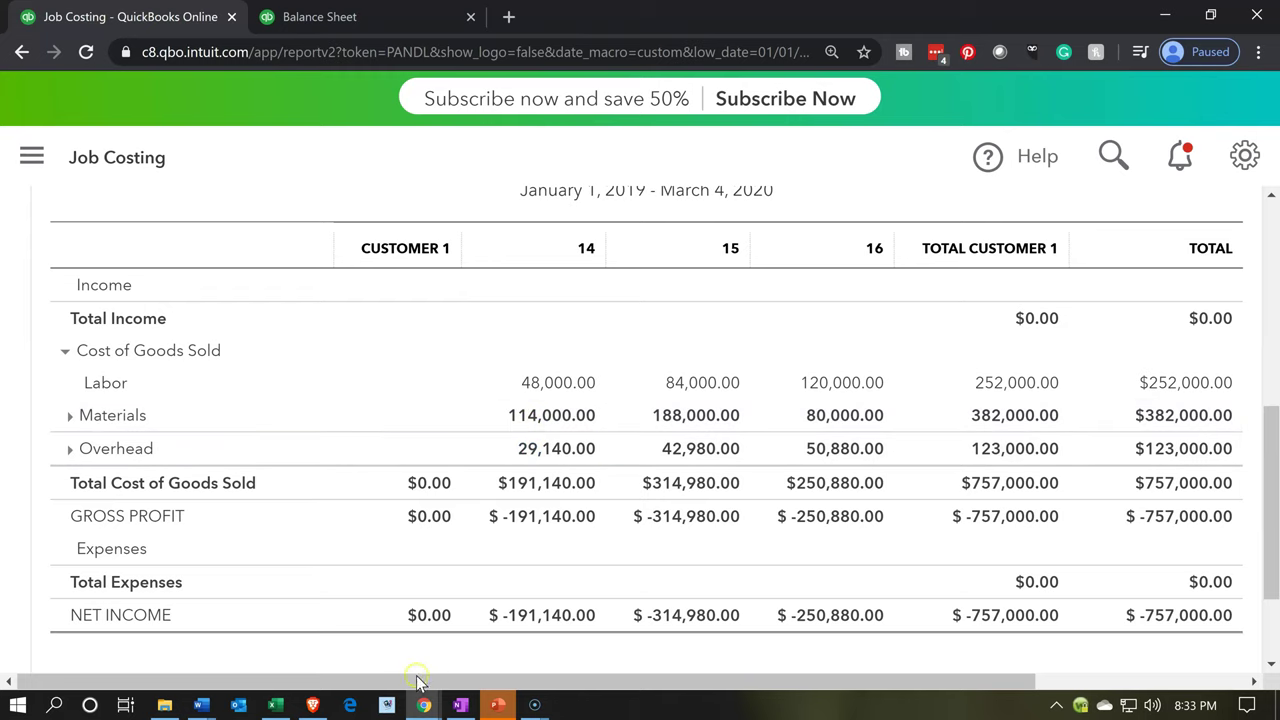
{"action": "left_click", "coordinate": [320, 706]}
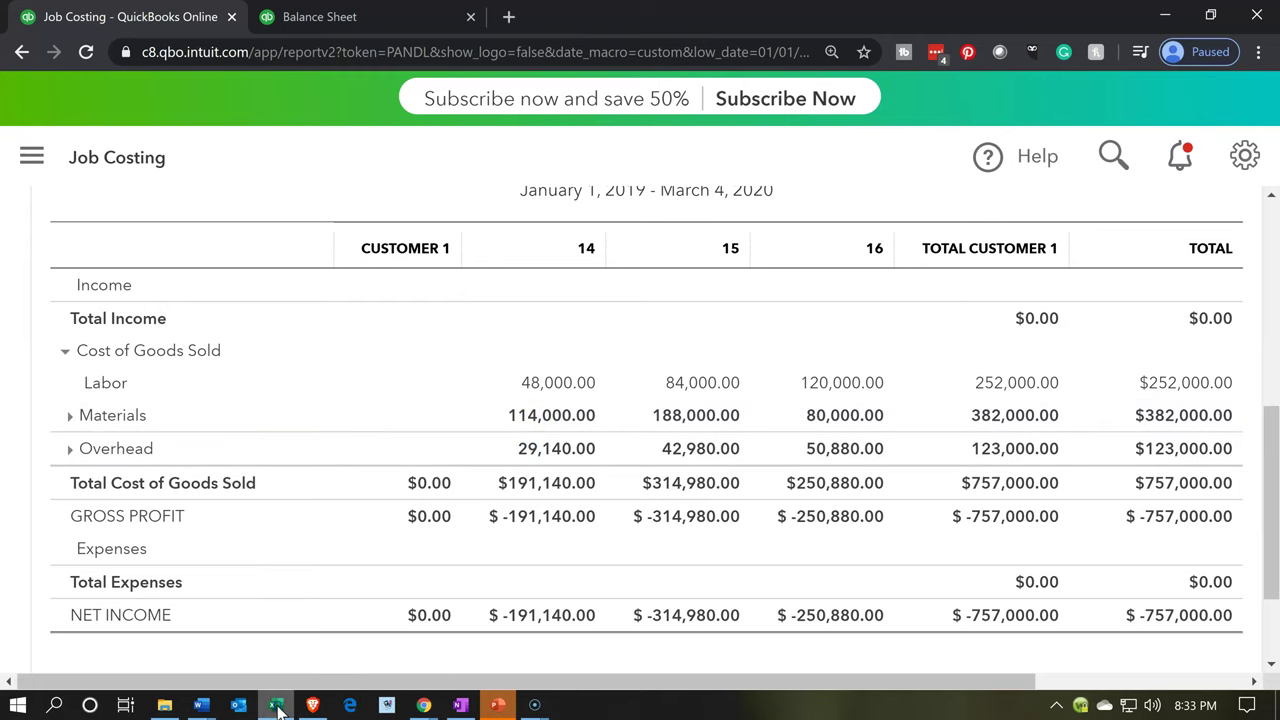
{"action": "left_click", "coordinate": [276, 706]}
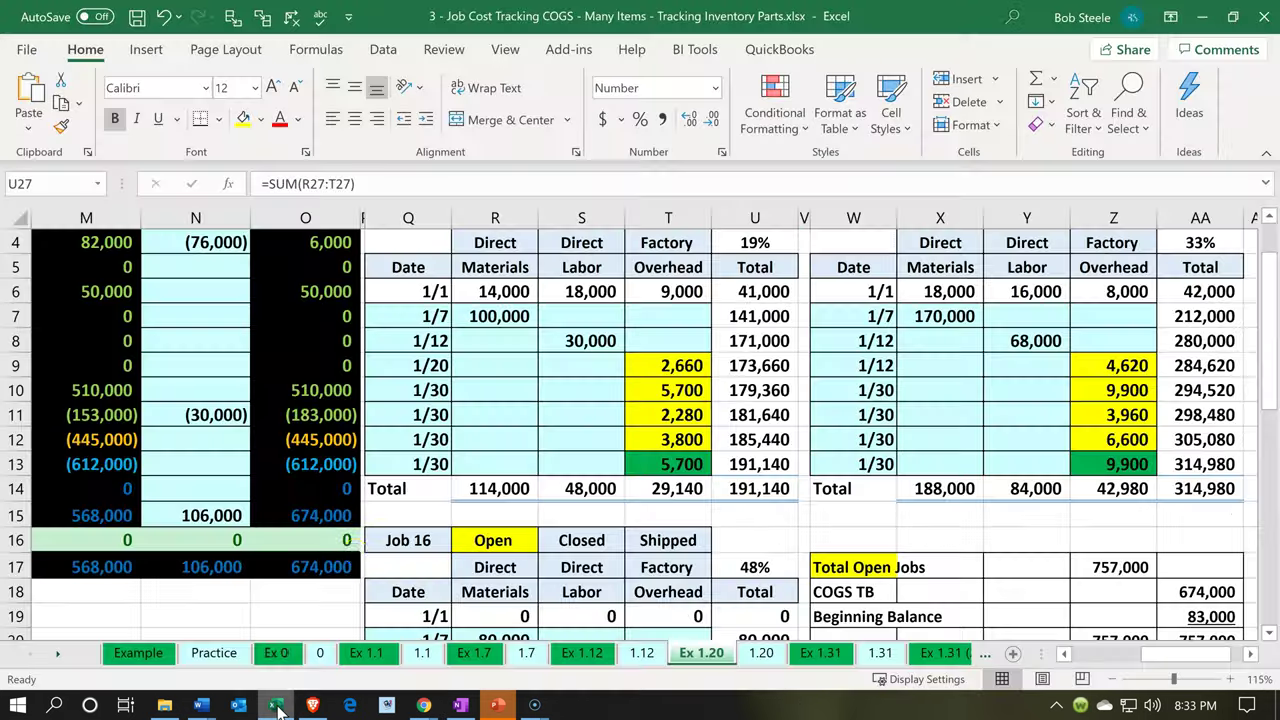
Step: Check the materials, labor and overhead totals of the Job 14 and Job 15 records on sheet Ex 1.20
{"action": "left_click", "coordinate": [516, 486]}
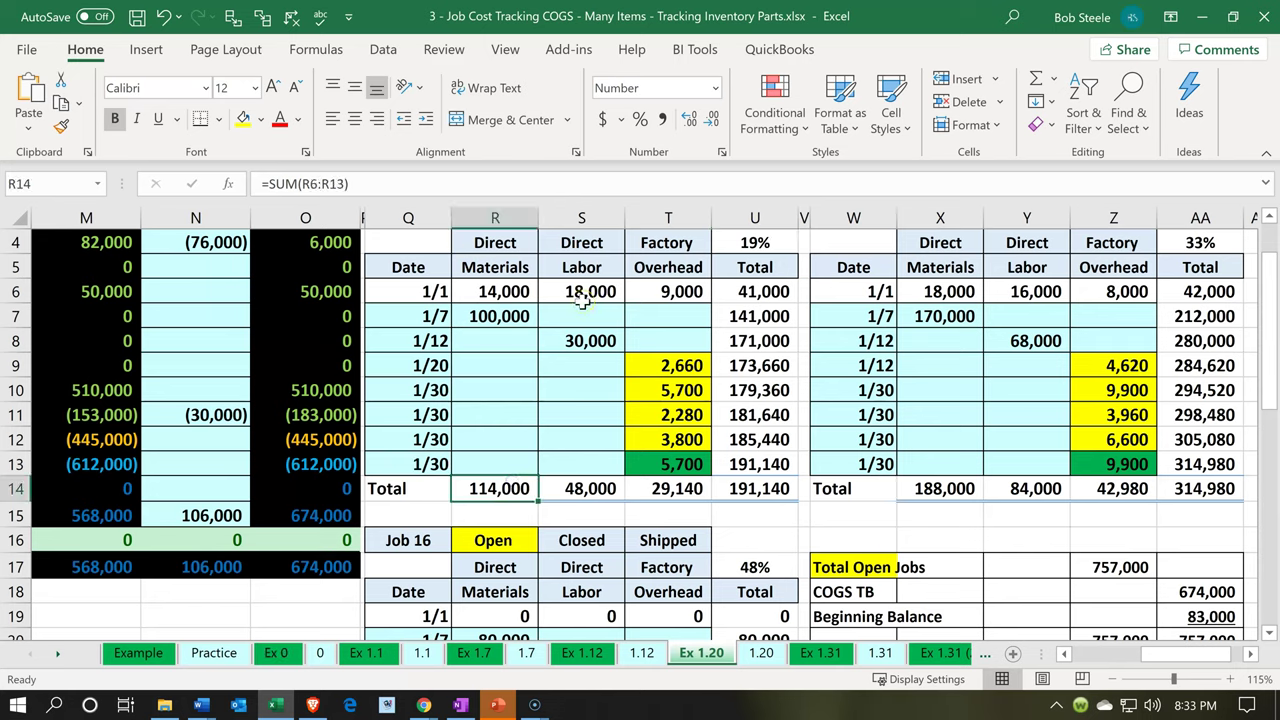
{"action": "key", "text": "Right"}
{"action": "key", "text": "Left"}
{"action": "key", "text": "Right"}
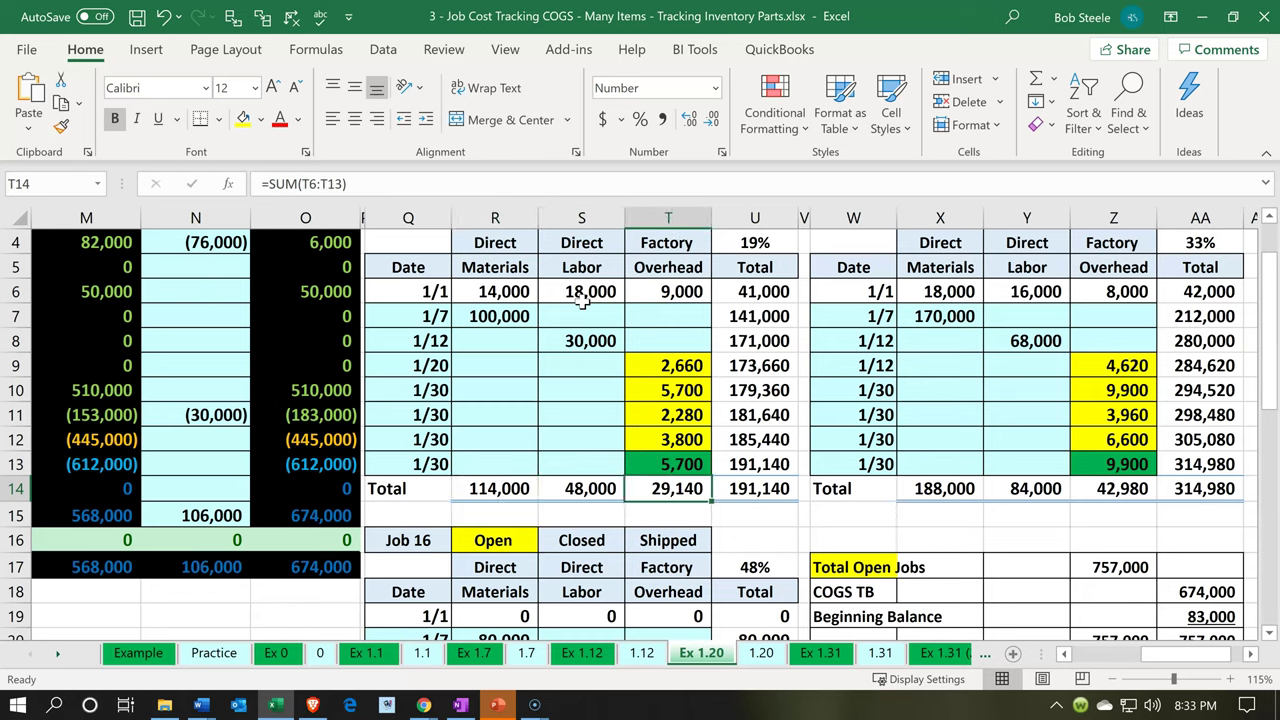
{"action": "key", "text": "Right"}
{"action": "key", "text": "Right"}
{"action": "key", "text": "Right"}
{"action": "key", "text": "Right"}
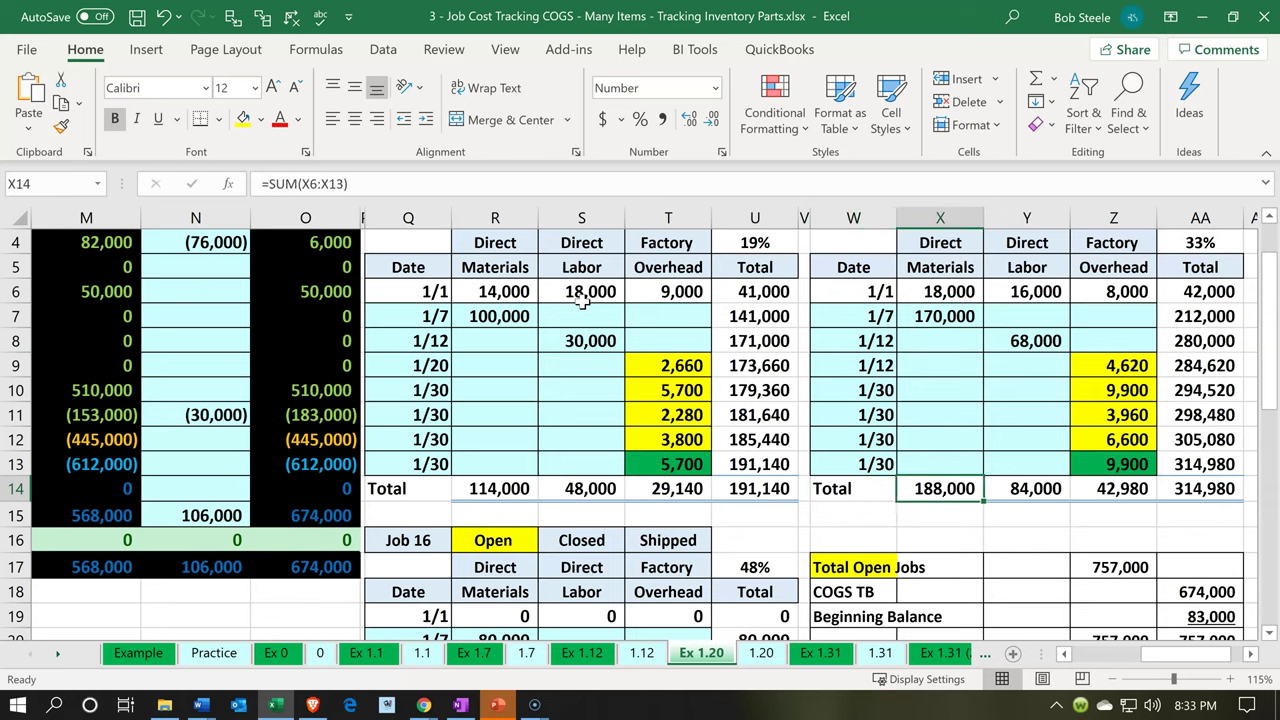
{"action": "key", "text": "Right"}
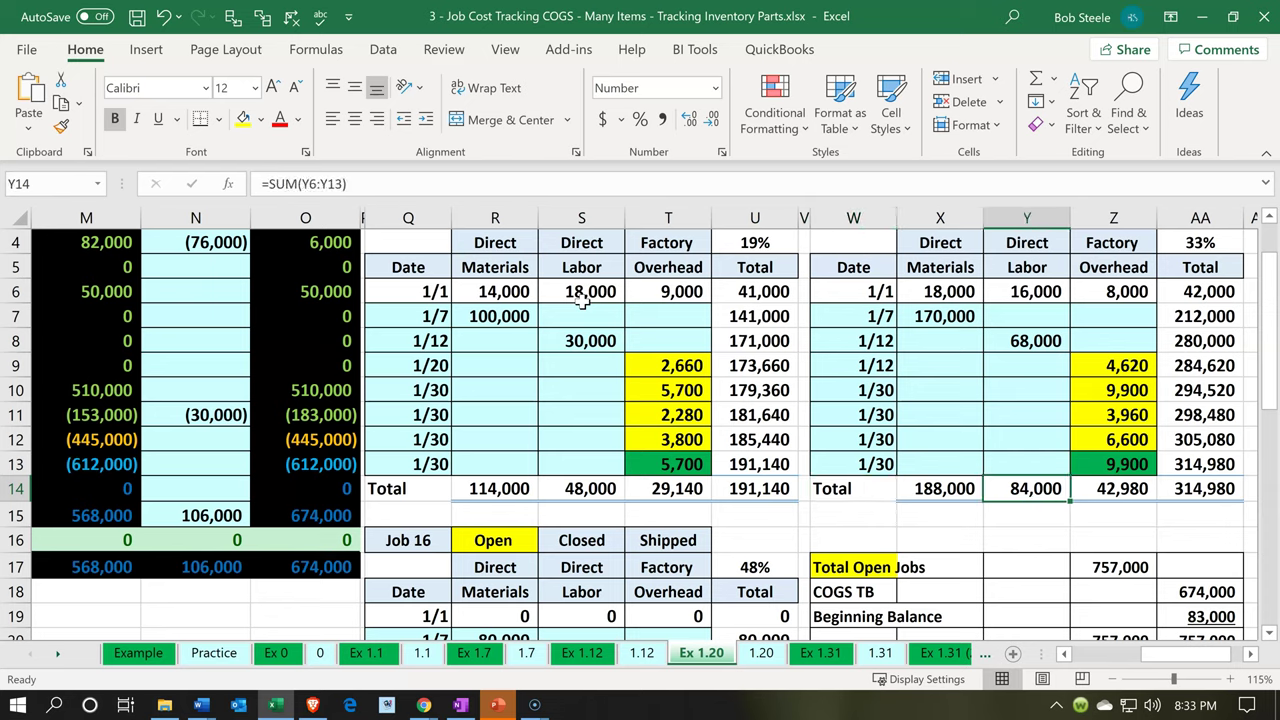
{"action": "key", "text": "Right"}
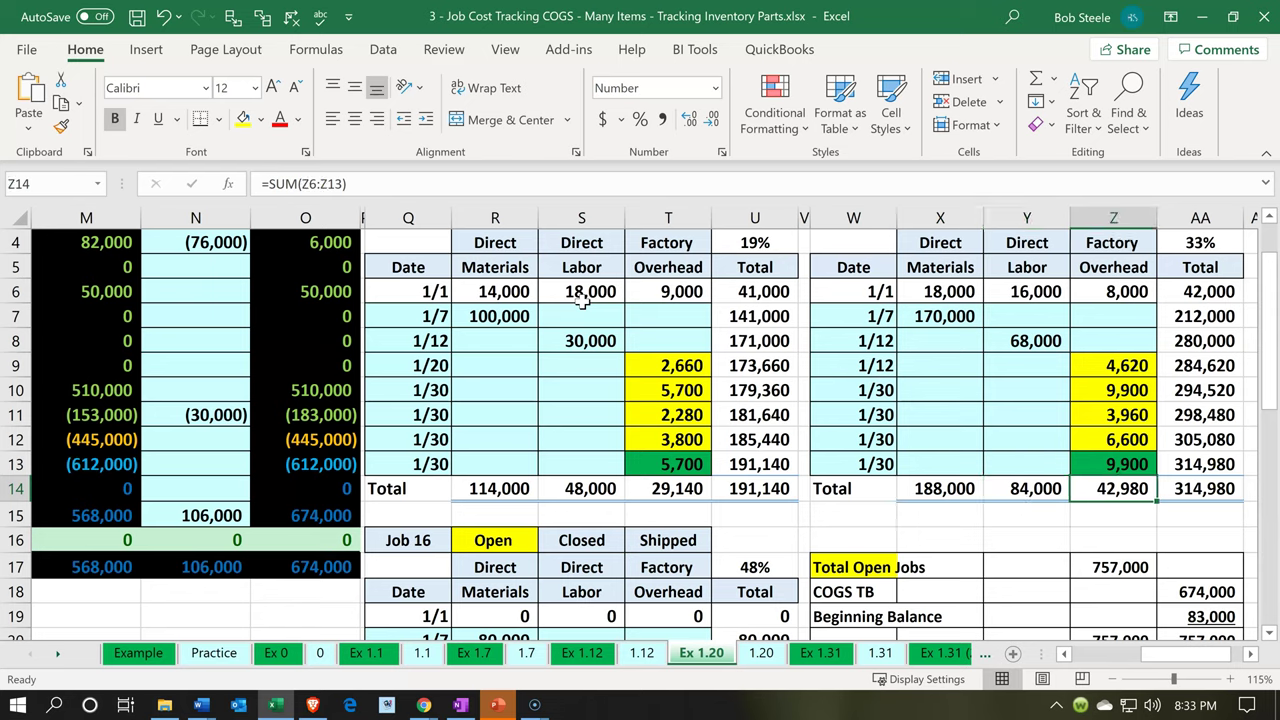
Step: Compare job 16's materials, labor and overhead in the QuickBooks report with the Job 16 totals in Excel, ending in QuickBooks
{"action": "left_click", "coordinate": [272, 708]}
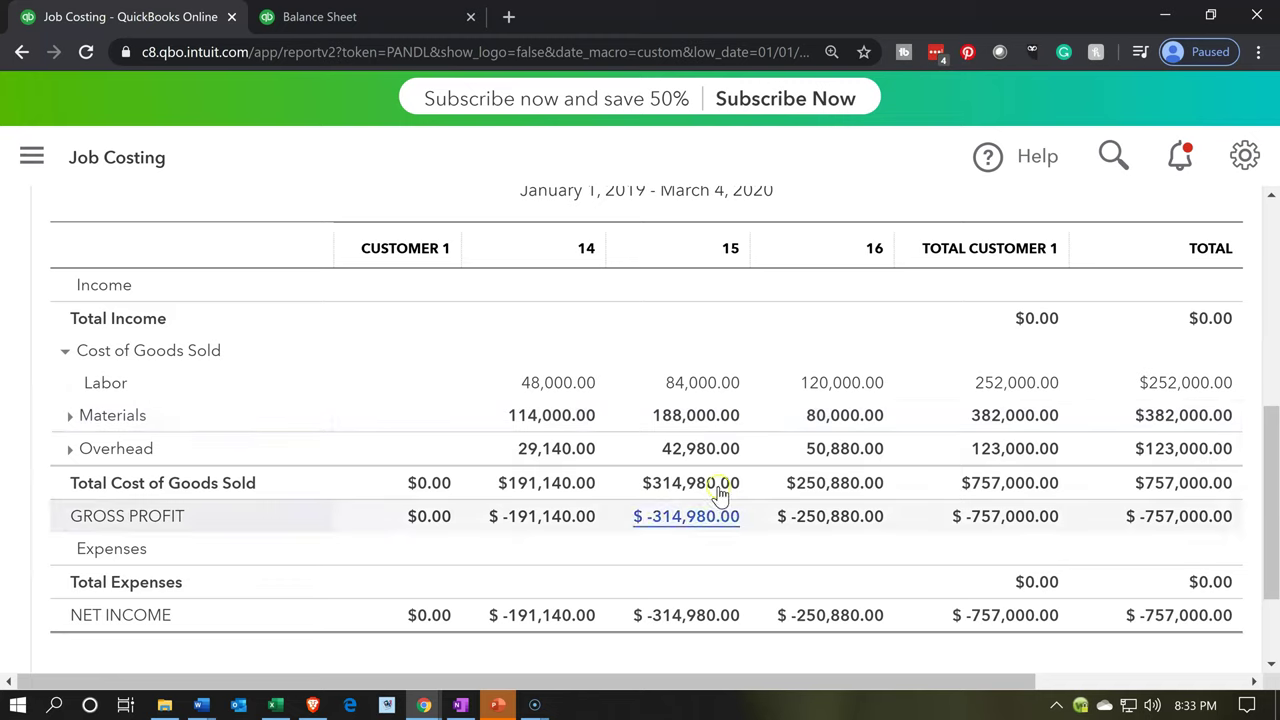
{"action": "left_click", "coordinate": [856, 408]}
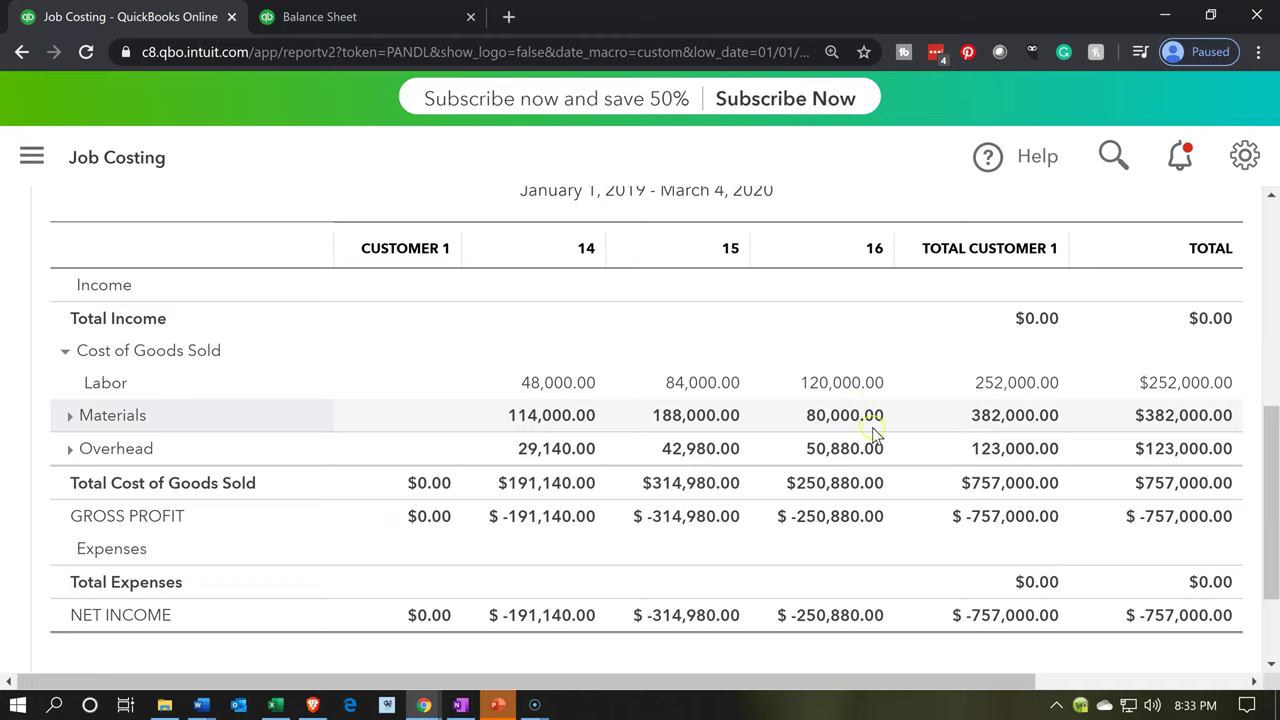
{"action": "left_click", "coordinate": [870, 447]}
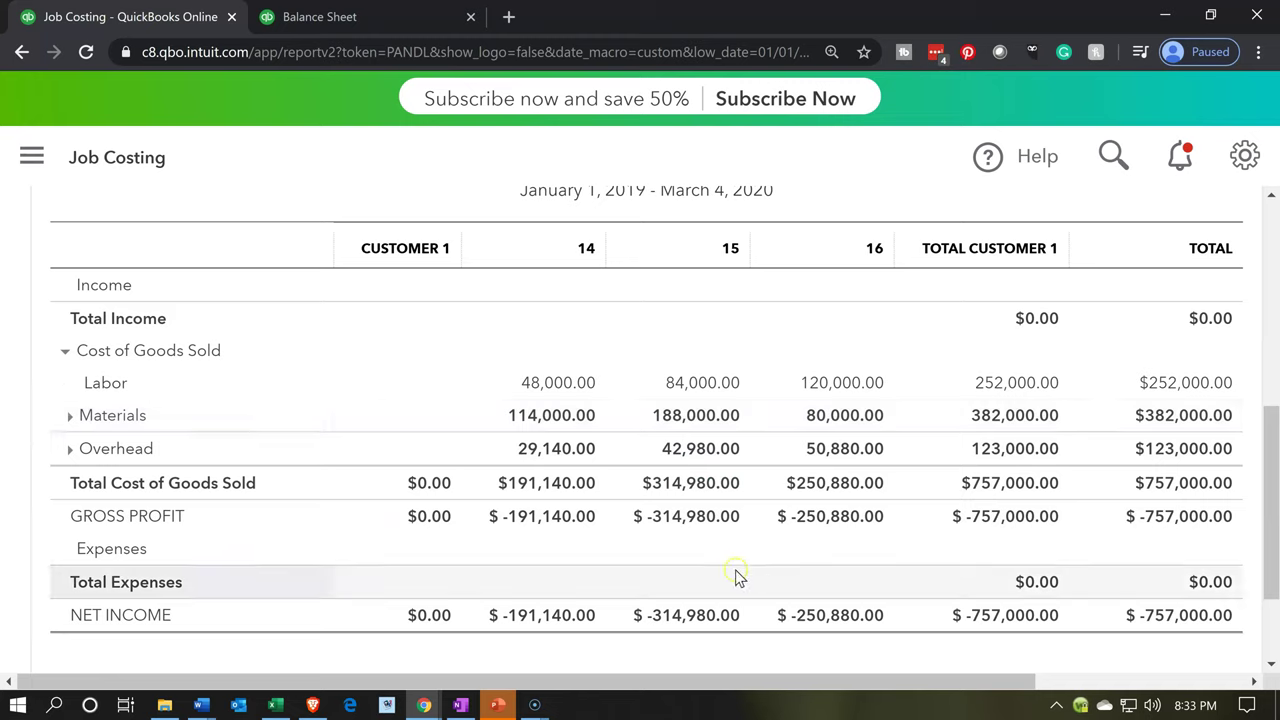
{"action": "left_click", "coordinate": [273, 706]}
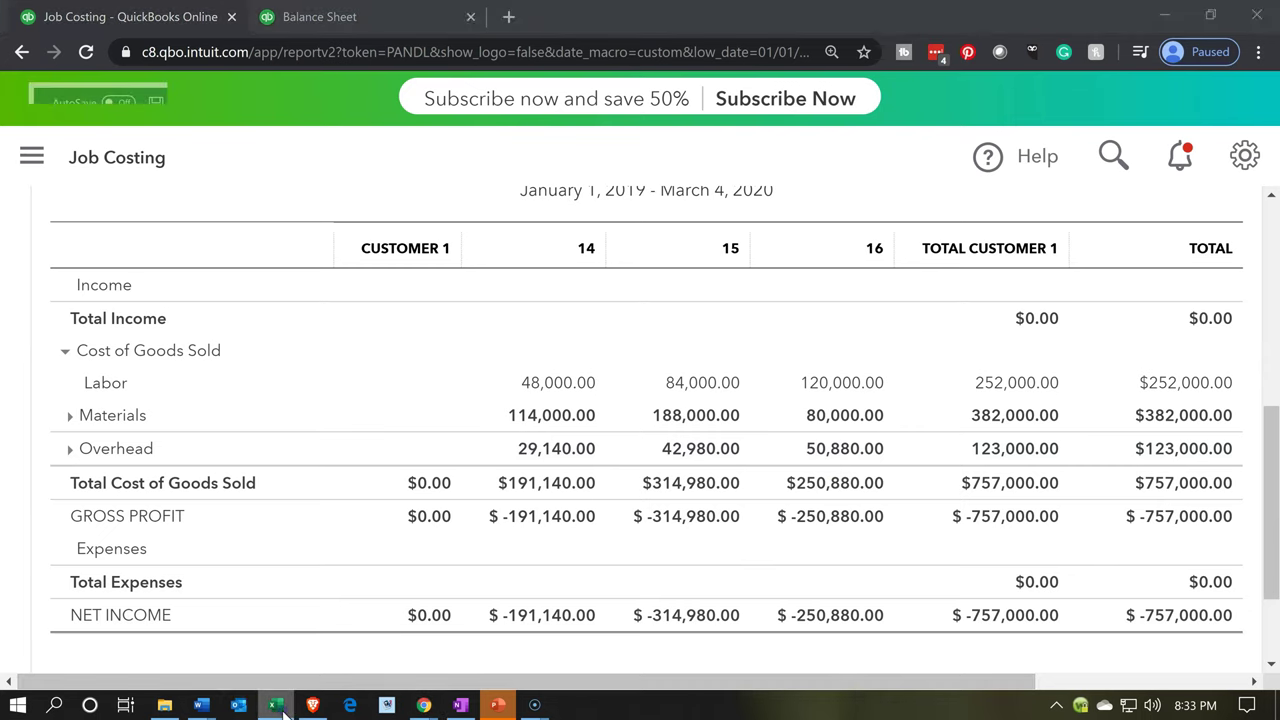
{"action": "left_click", "coordinate": [850, 515]}
{"action": "scroll", "coordinate": [848, 508], "scroll_direction": "down", "scroll_amount": 3}
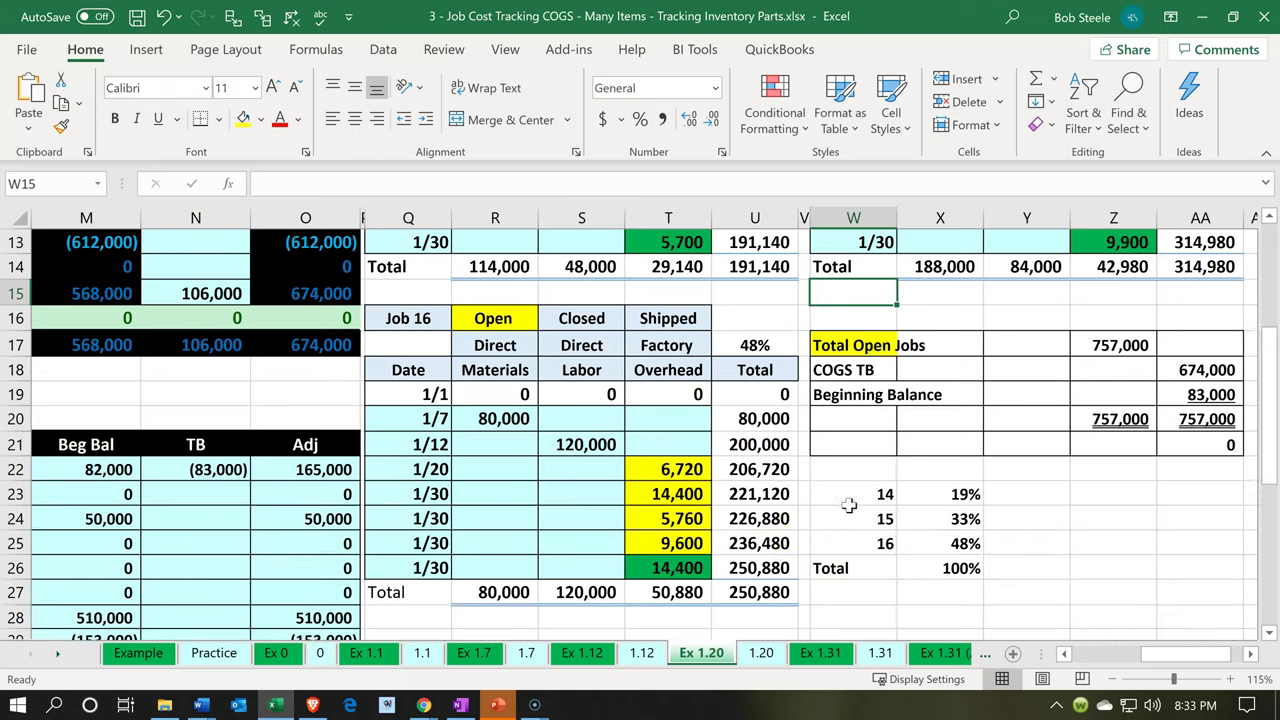
{"action": "left_click", "coordinate": [492, 594]}
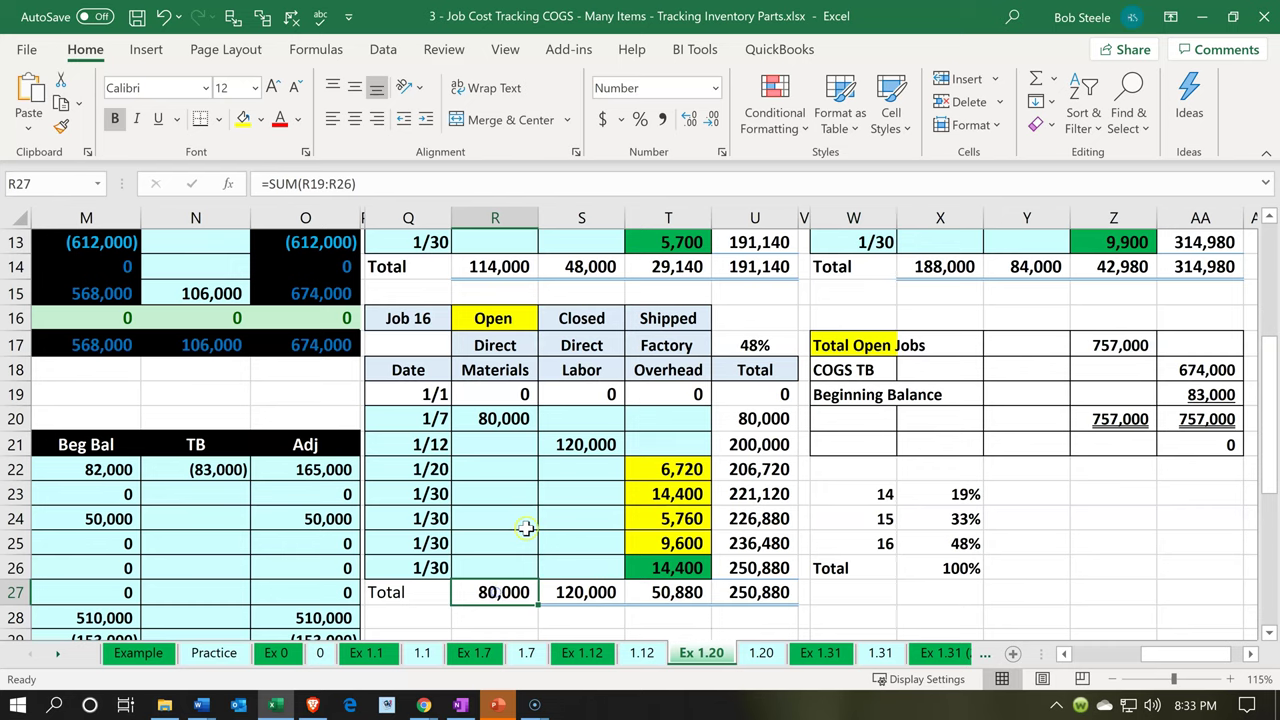
{"action": "key", "text": "Right"}
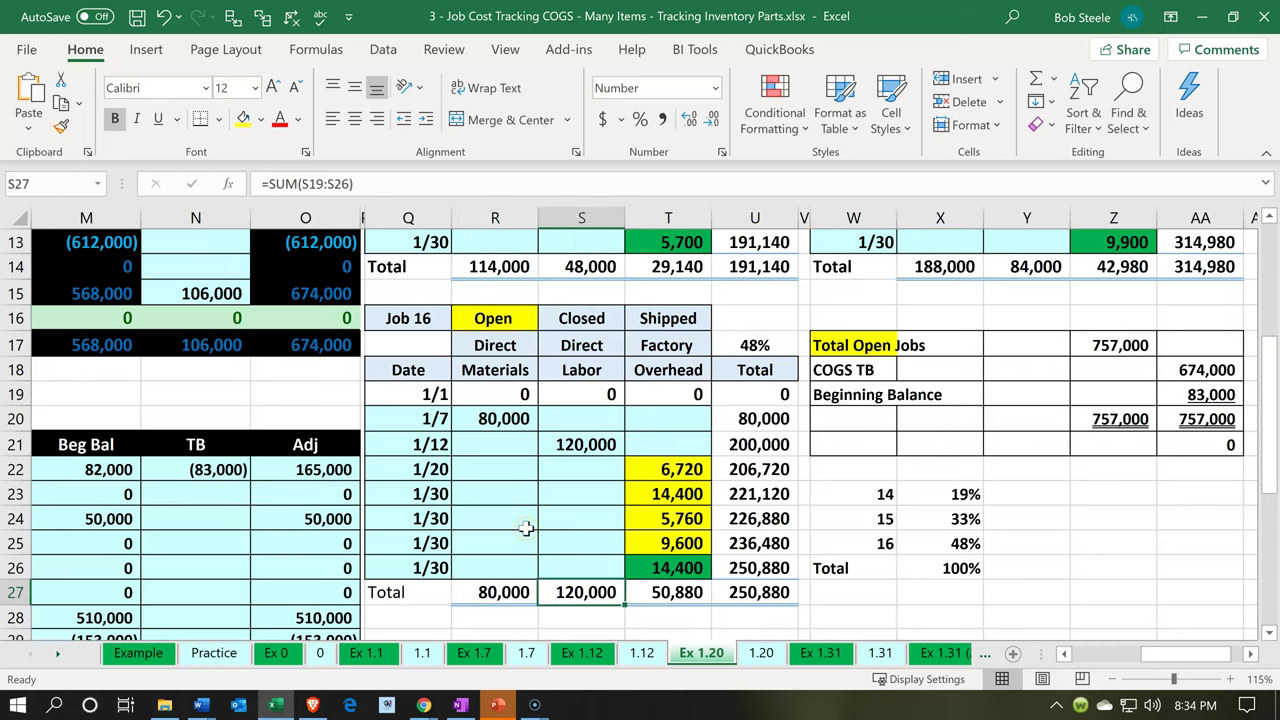
{"action": "key", "text": "Right"}
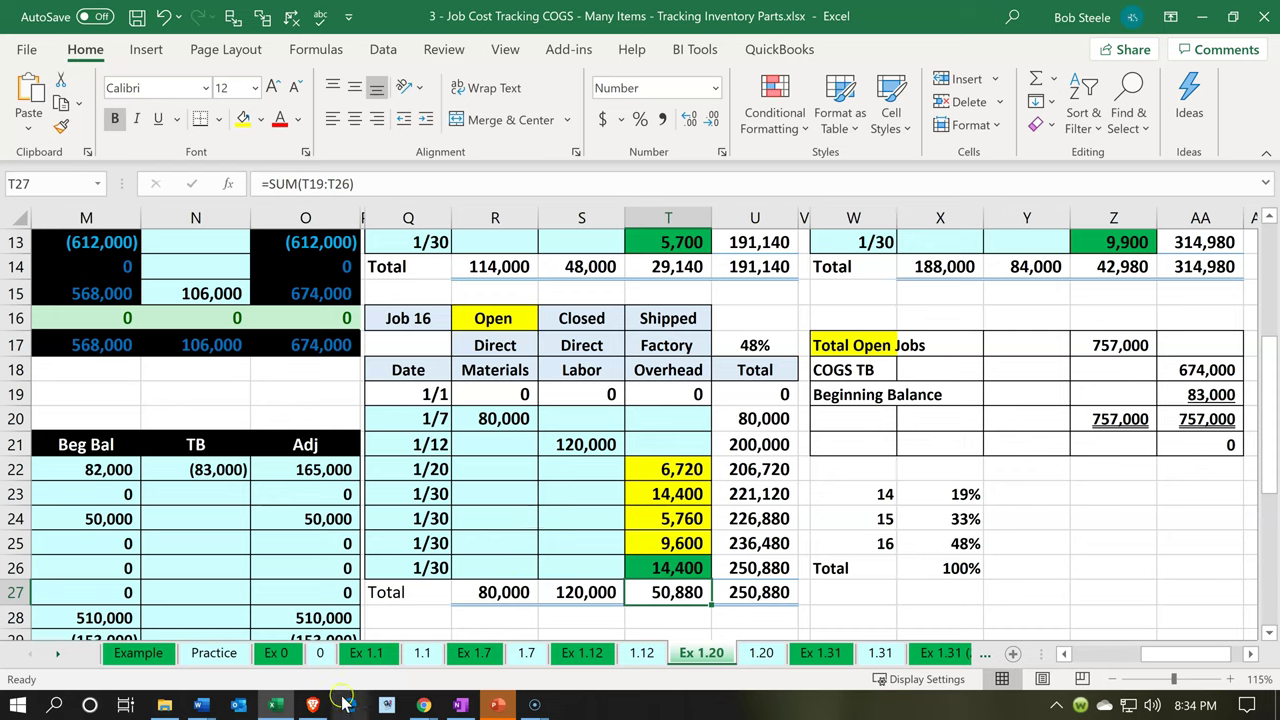
{"action": "left_click", "coordinate": [284, 707]}
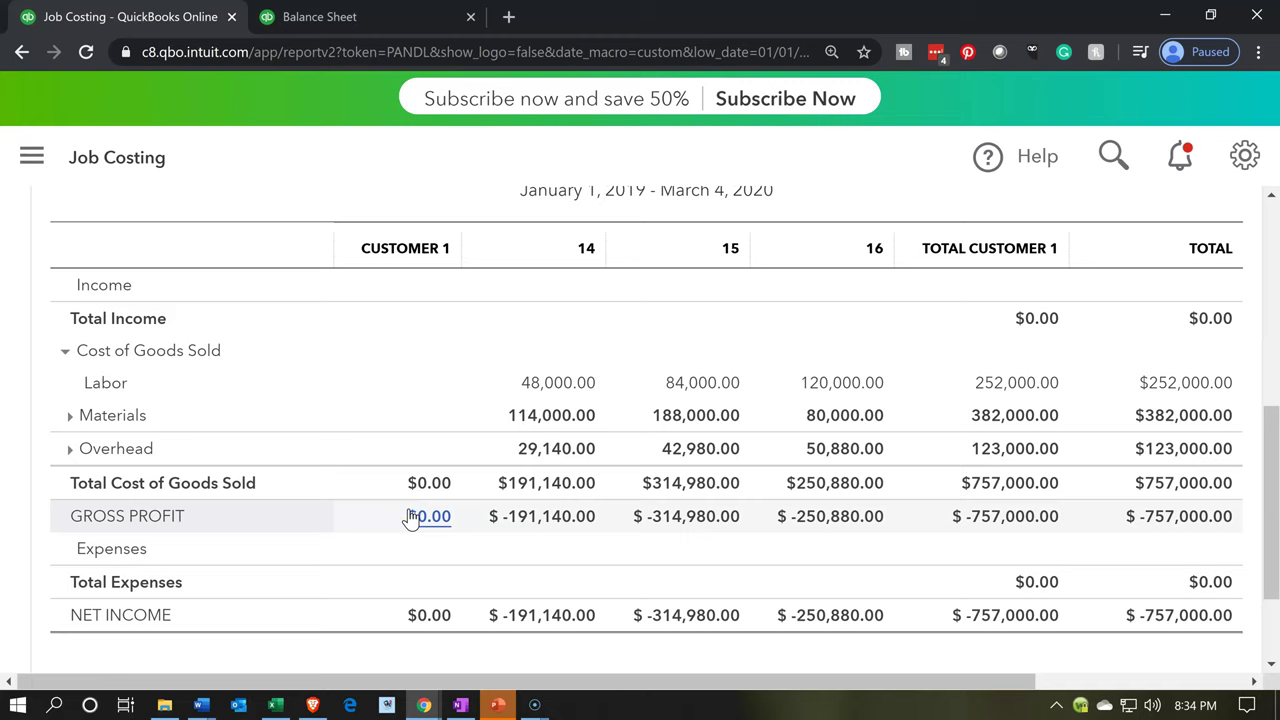
Step: Duplicate the report's browser tab and return to the original tab
{"action": "right_click", "coordinate": [186, 24]}
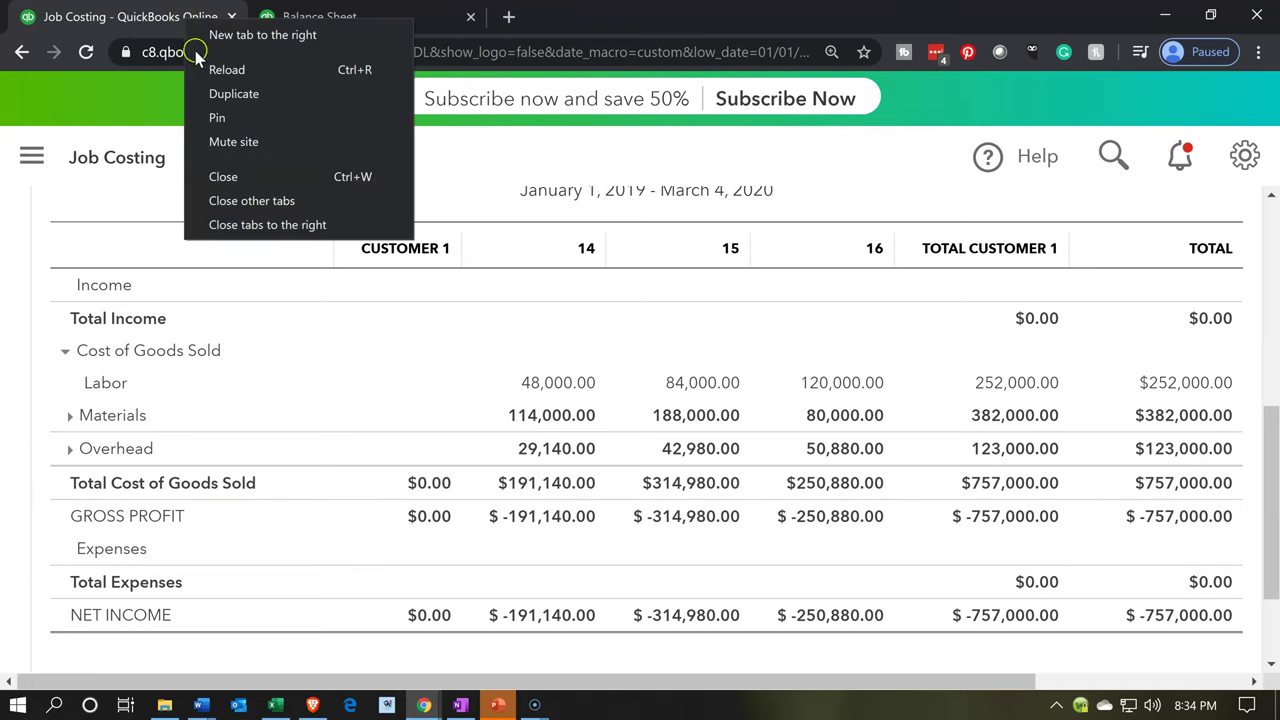
{"action": "left_click", "coordinate": [200, 95]}
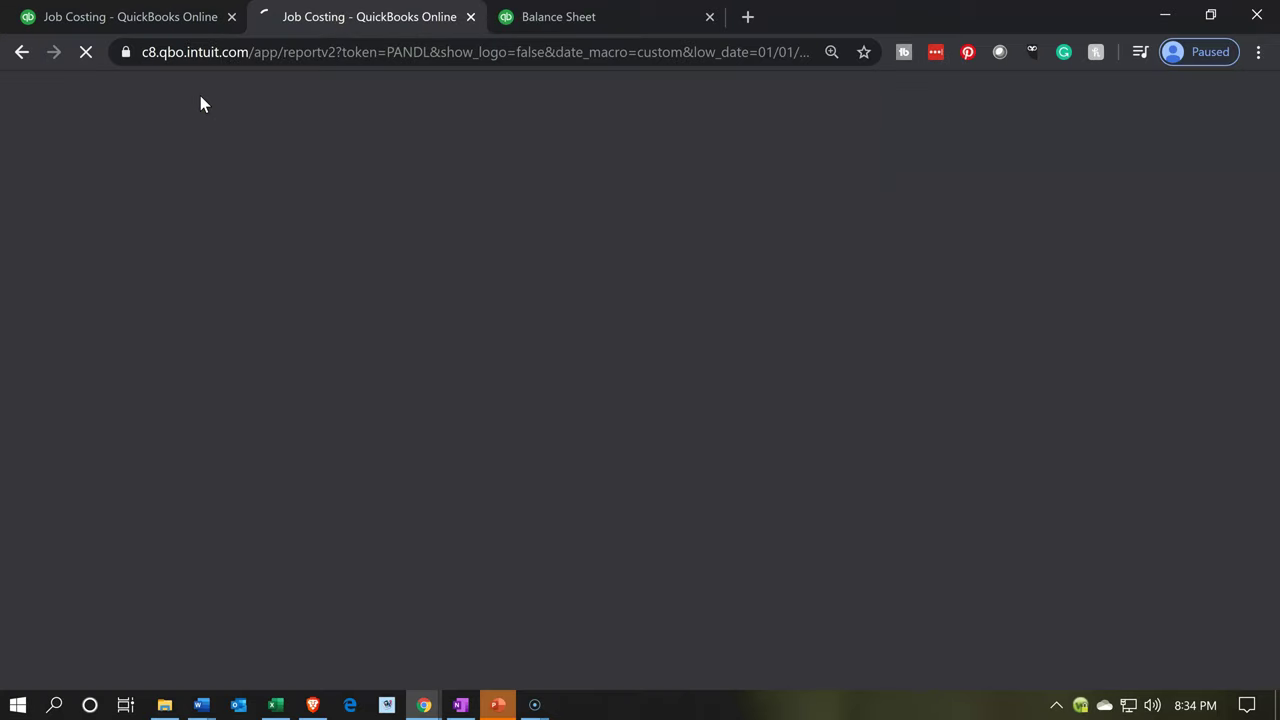
{"action": "left_click", "coordinate": [157, 18]}
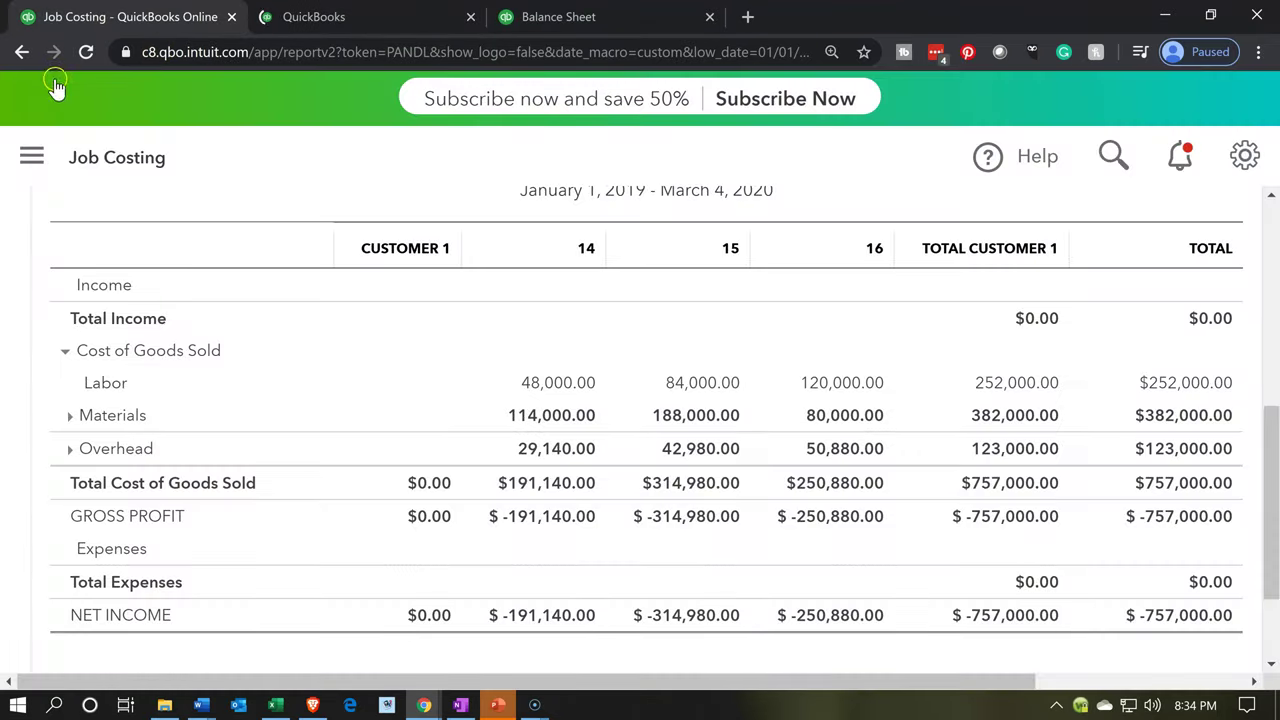
Step: Go to the Projects list and open project 14
{"action": "left_click", "coordinate": [40, 158]}
{"action": "mouse_move", "coordinate": [111, 572]}
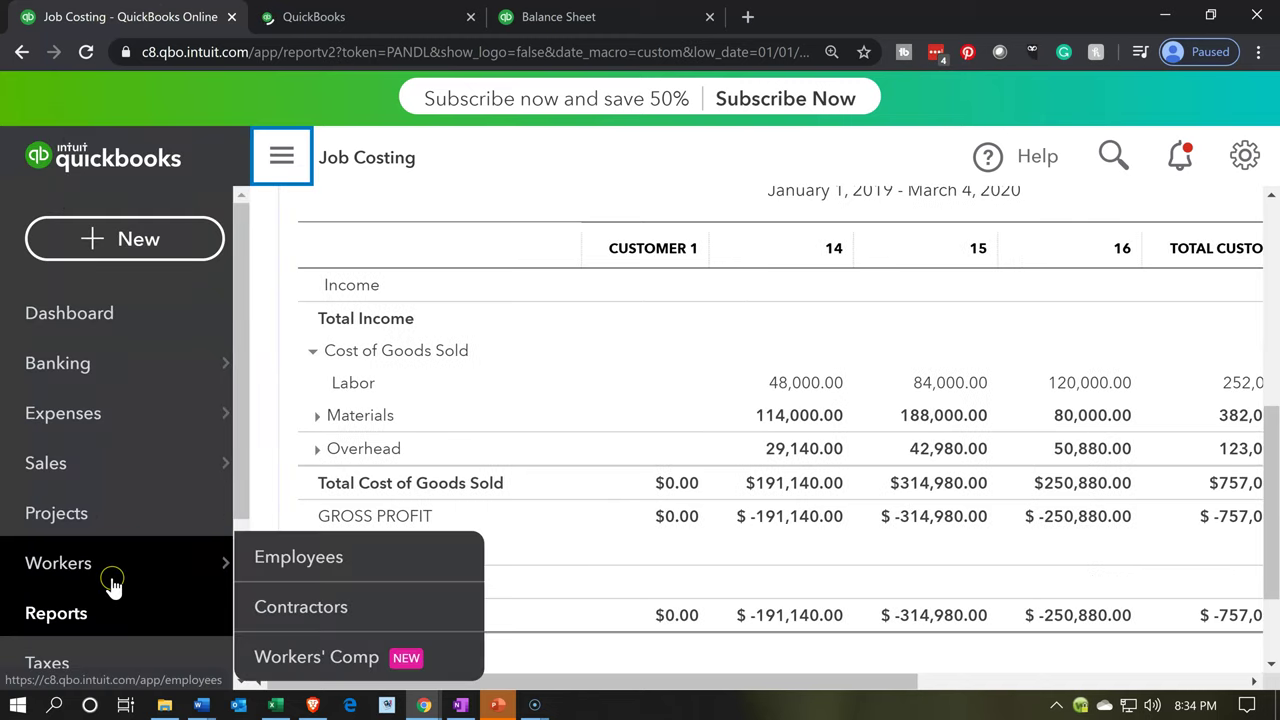
{"action": "scroll", "coordinate": [111, 580], "scroll_direction": "down", "scroll_amount": 1}
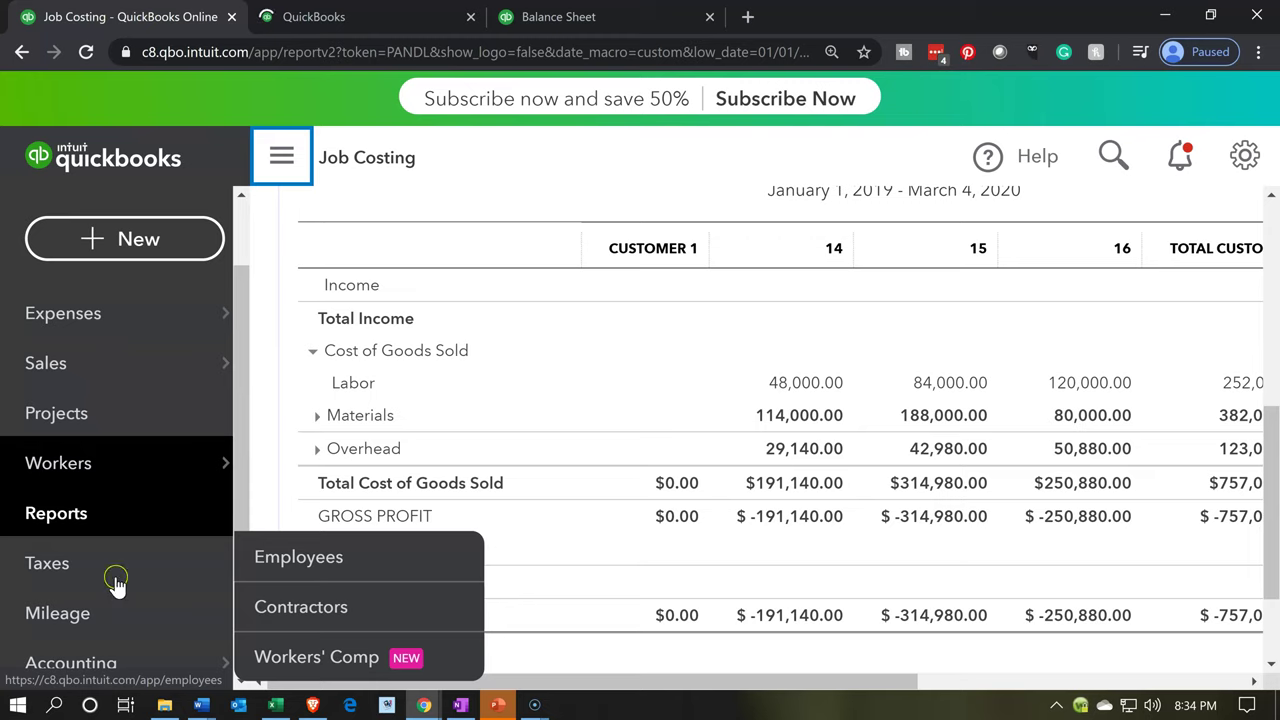
{"action": "key", "text": "ctrl+minus"}
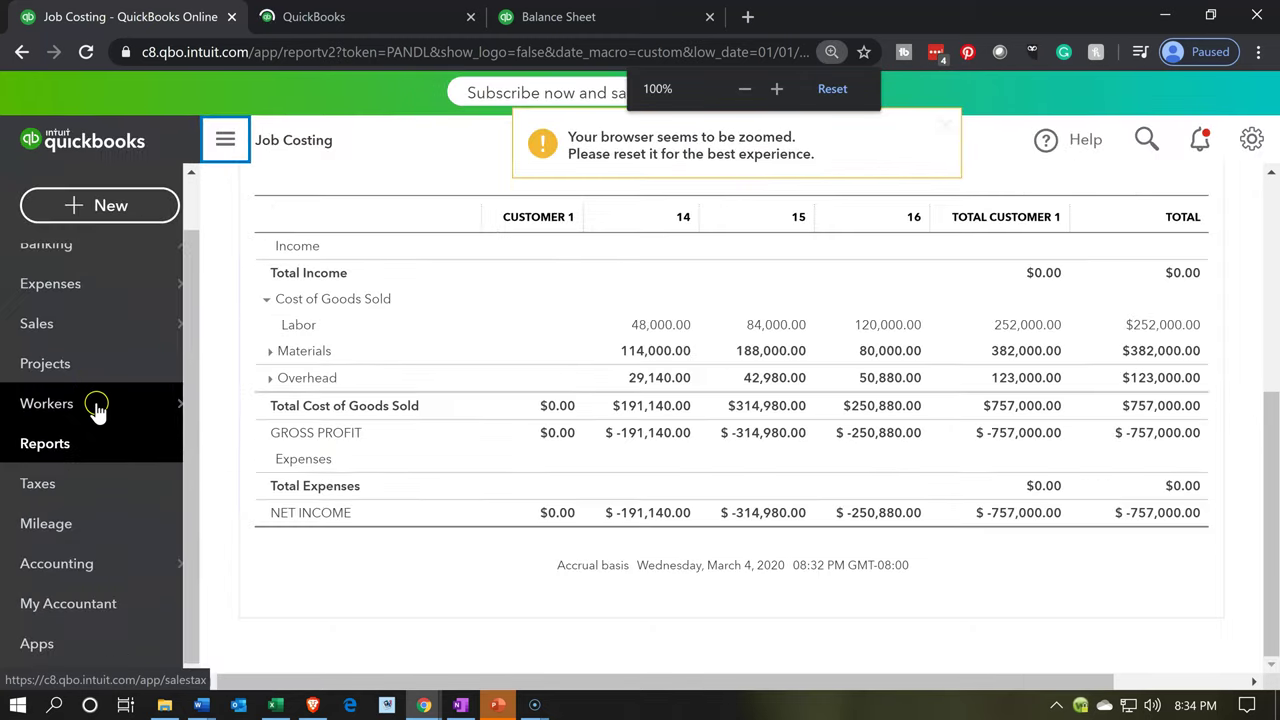
{"action": "left_click", "coordinate": [82, 365]}
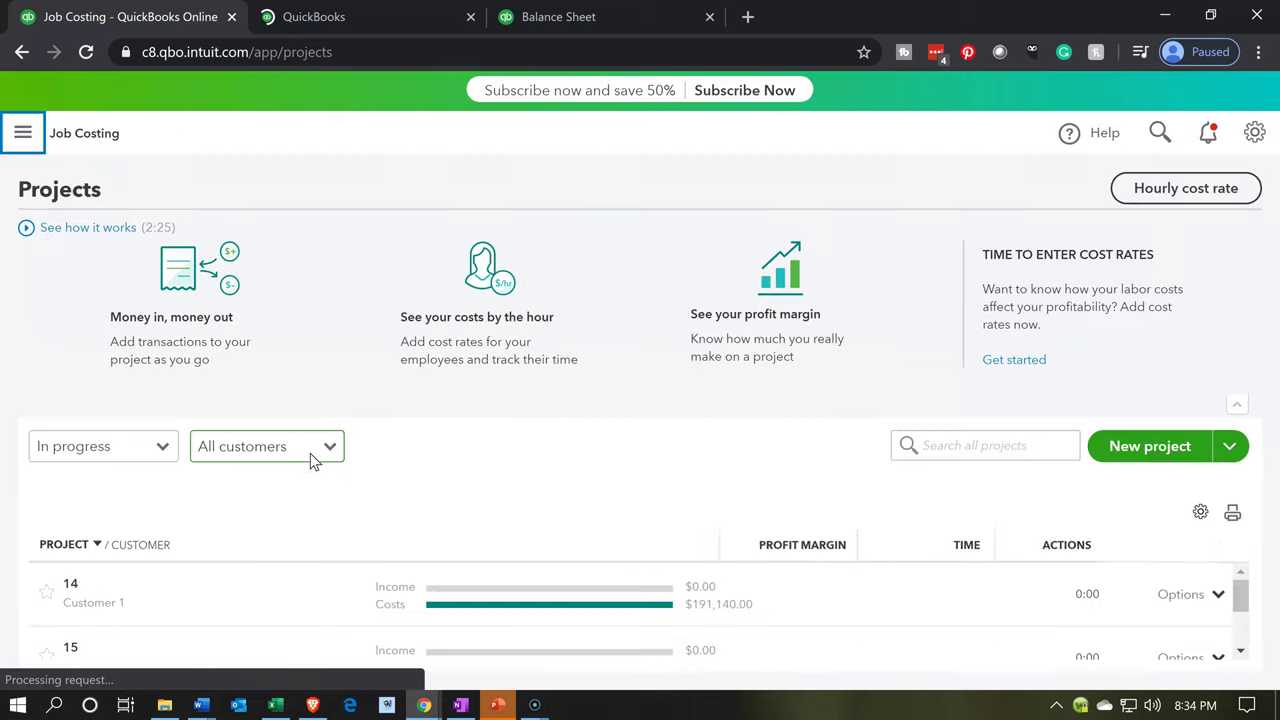
{"action": "key", "text": "ctrl+minus"}
{"action": "key", "text": "ctrl+minus"}
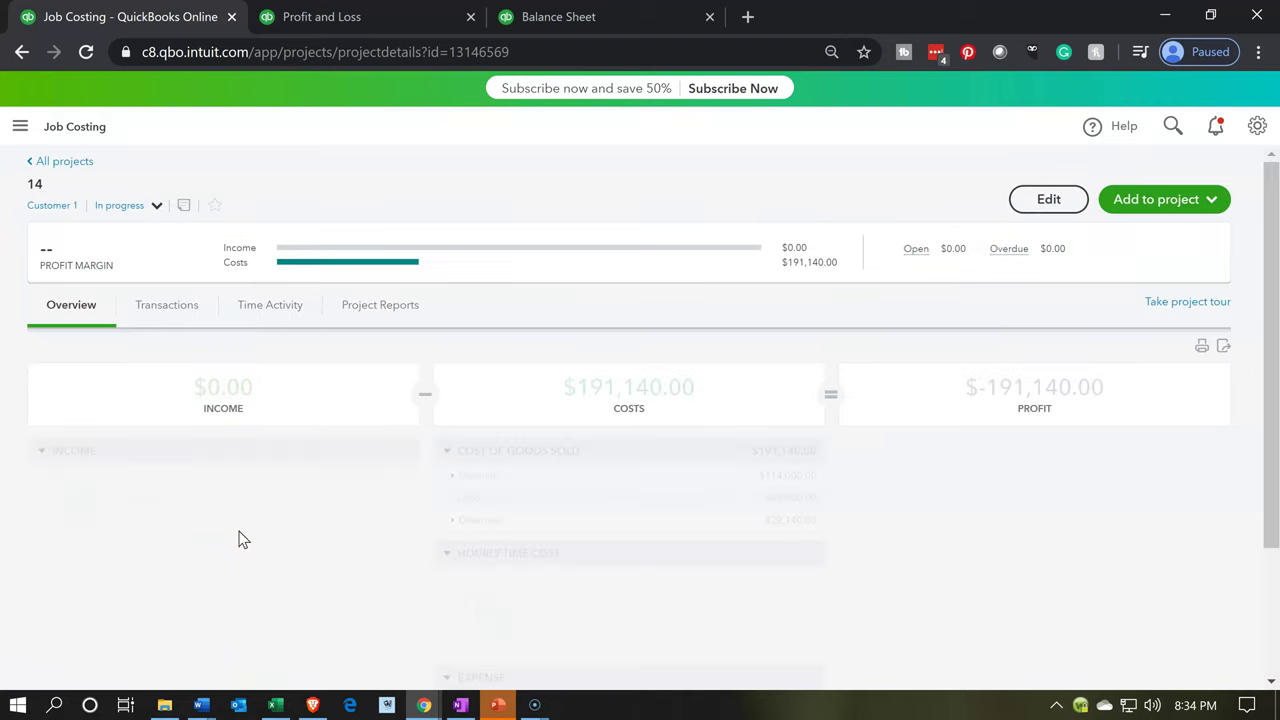
Step: Review the Materials and Overhead breakdown under project 14's cost of goods sold, and show its project reports
{"action": "left_click", "coordinate": [472, 400]}
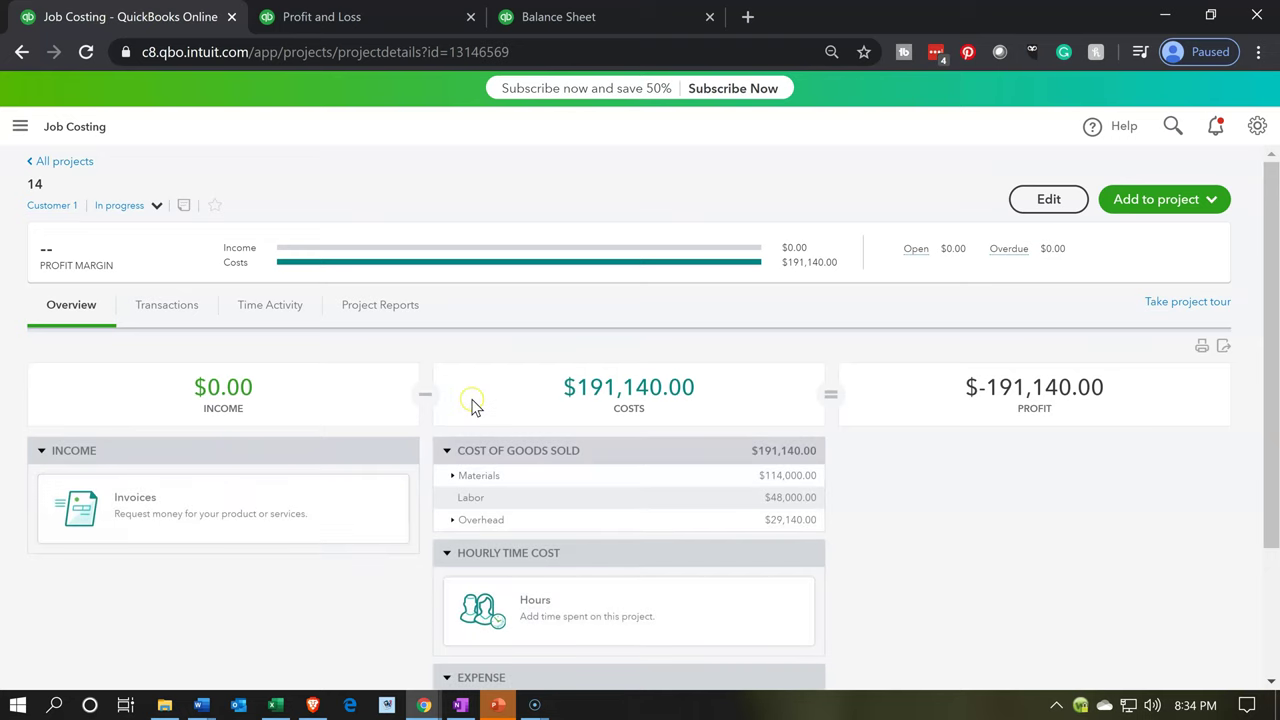
{"action": "left_click", "coordinate": [451, 476]}
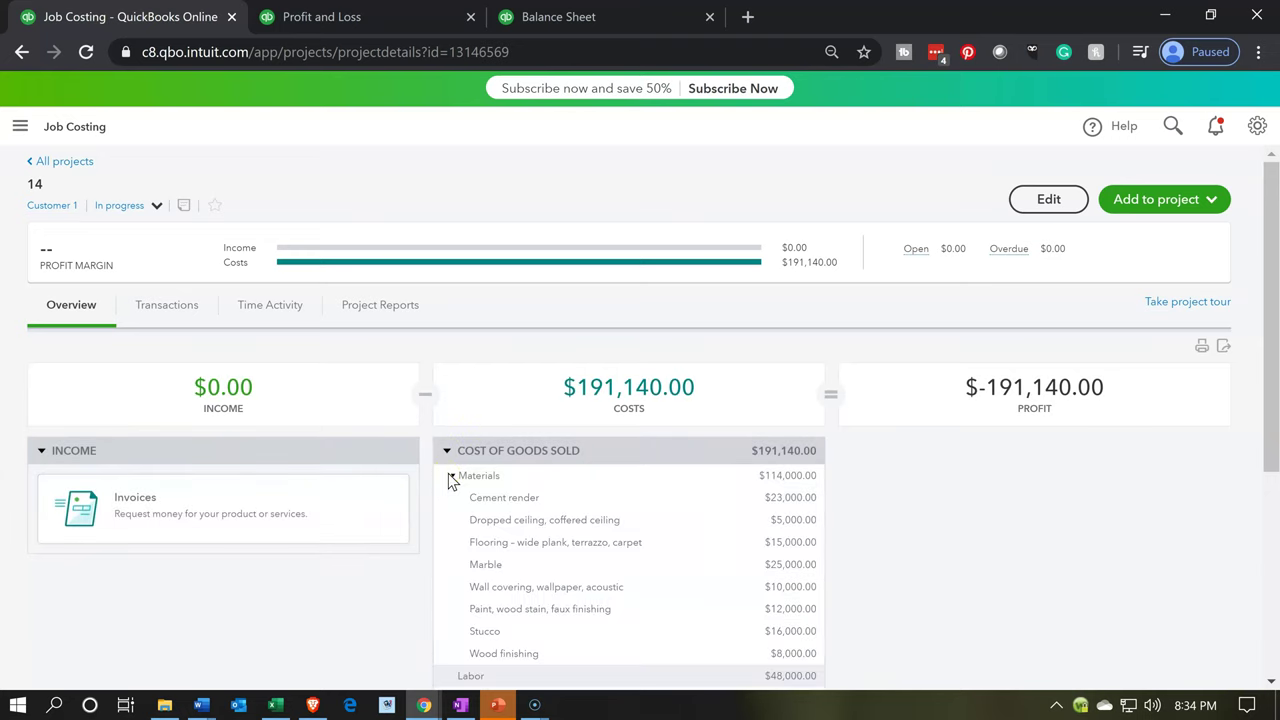
{"action": "scroll", "coordinate": [450, 480], "scroll_direction": "down", "scroll_amount": 3}
{"action": "left_click", "coordinate": [453, 398]}
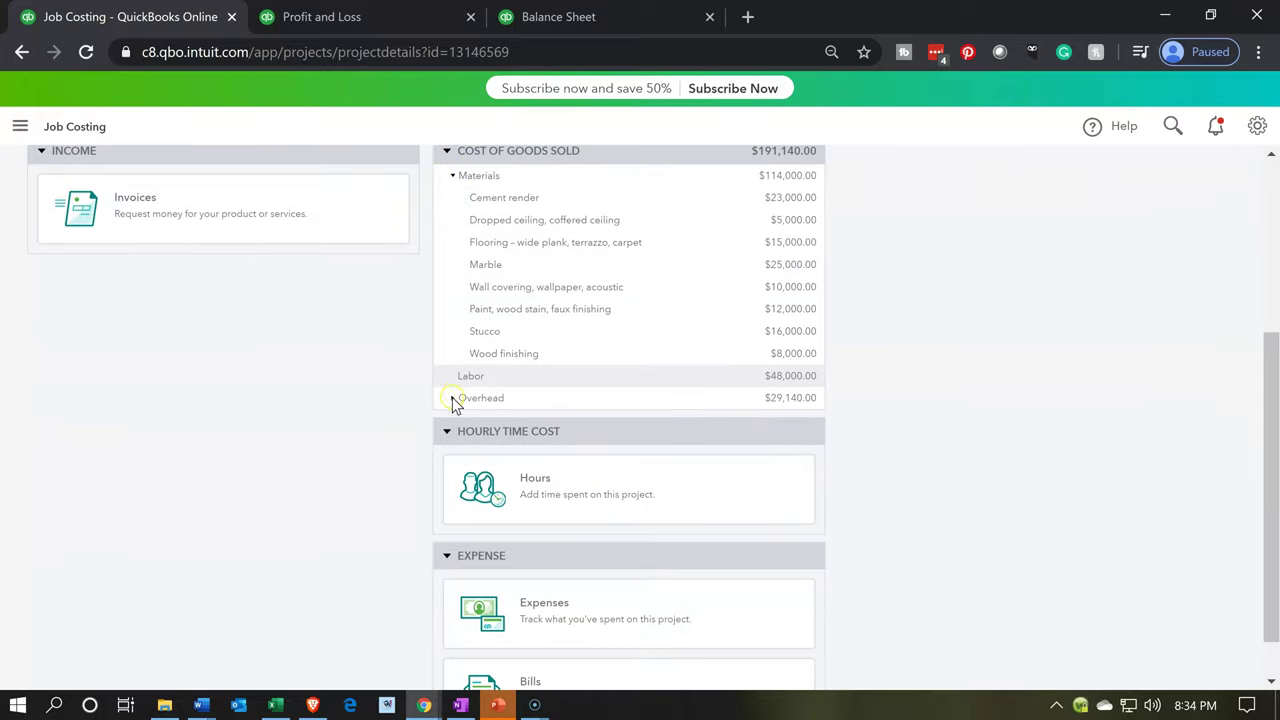
{"action": "scroll", "coordinate": [430, 458], "scroll_direction": "up", "scroll_amount": 3}
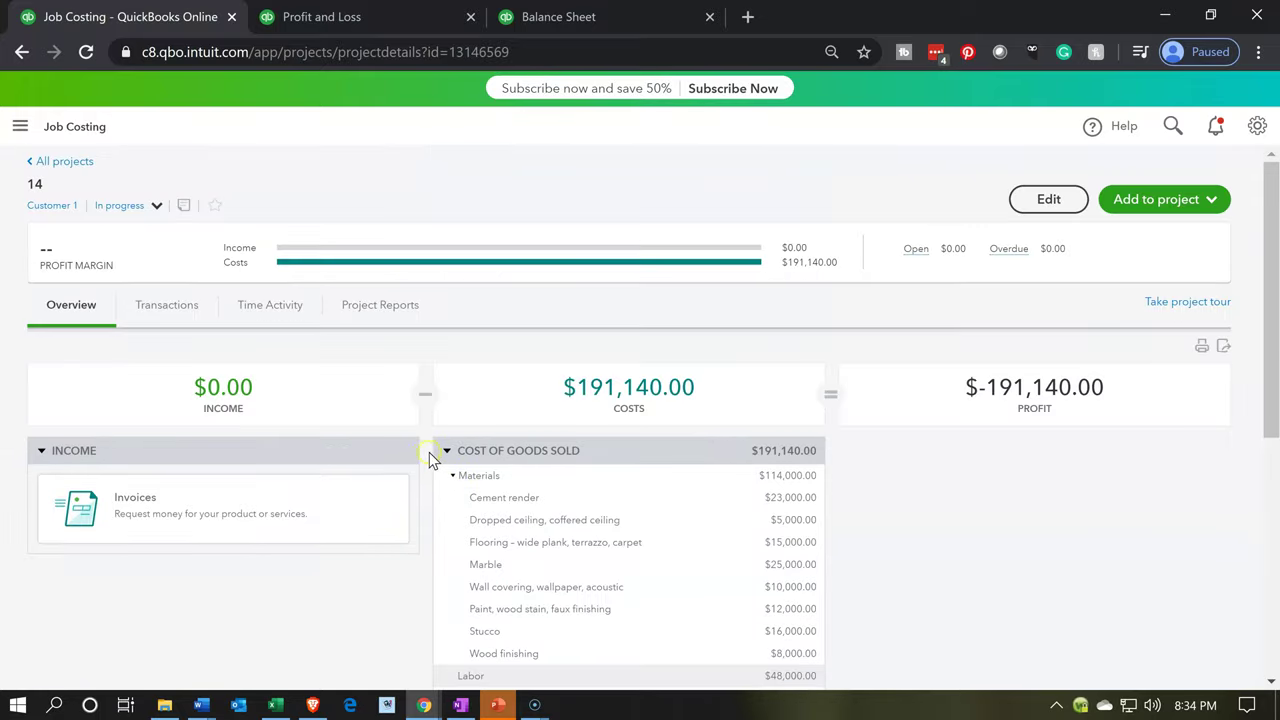
{"action": "left_click", "coordinate": [378, 310]}
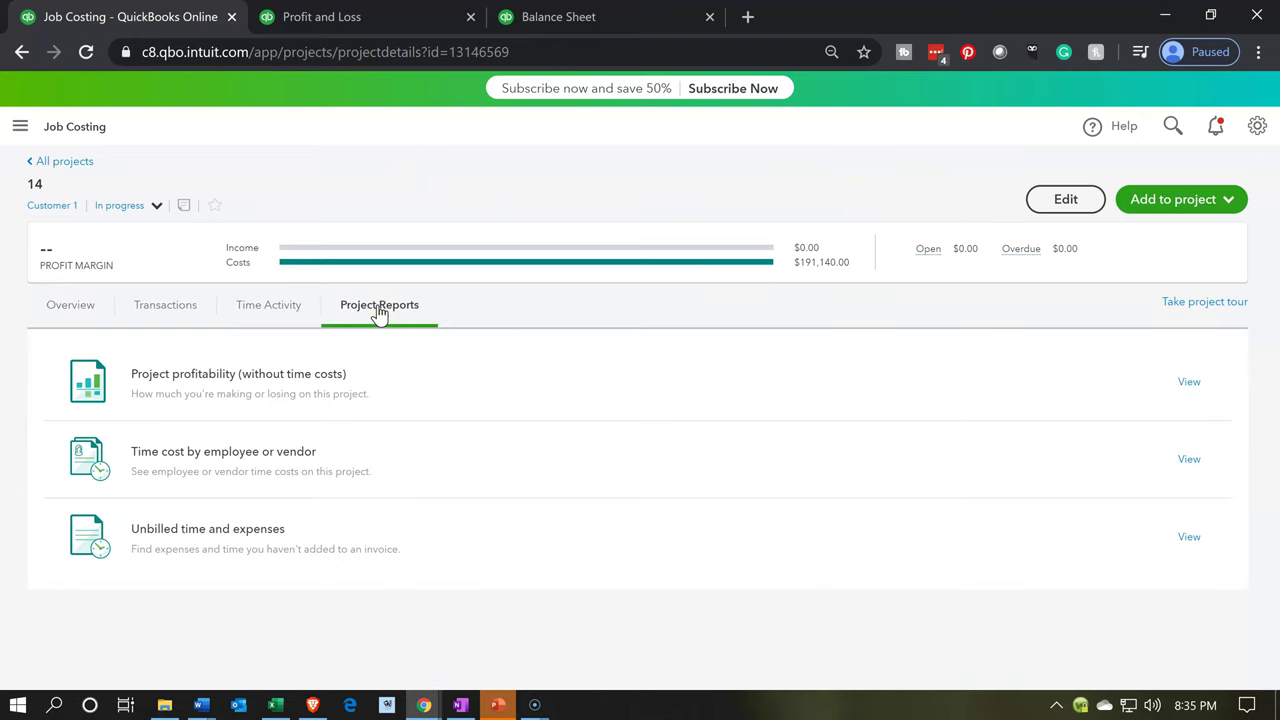
Step: Switch to the Excel workbook and check the Total Open Jobs reconciliation against cost of goods sold and the beginning balance
{"action": "left_click", "coordinate": [277, 705]}
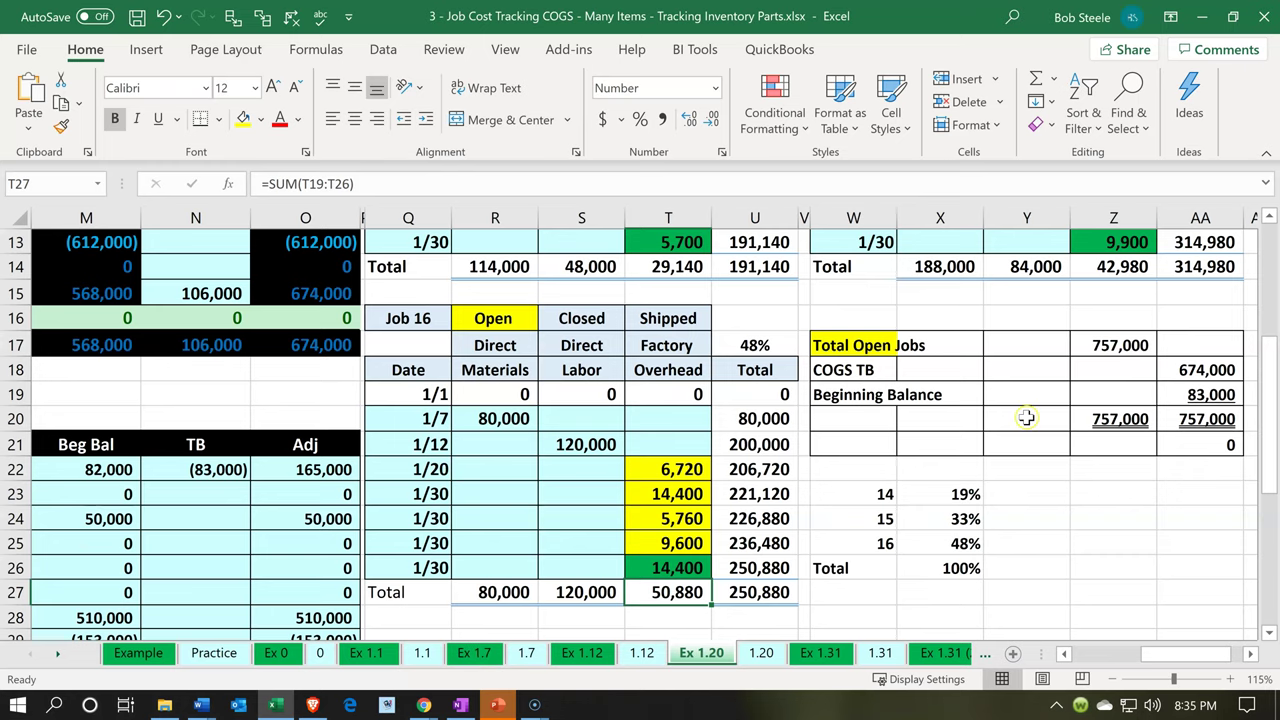
{"action": "left_click", "coordinate": [1082, 348]}
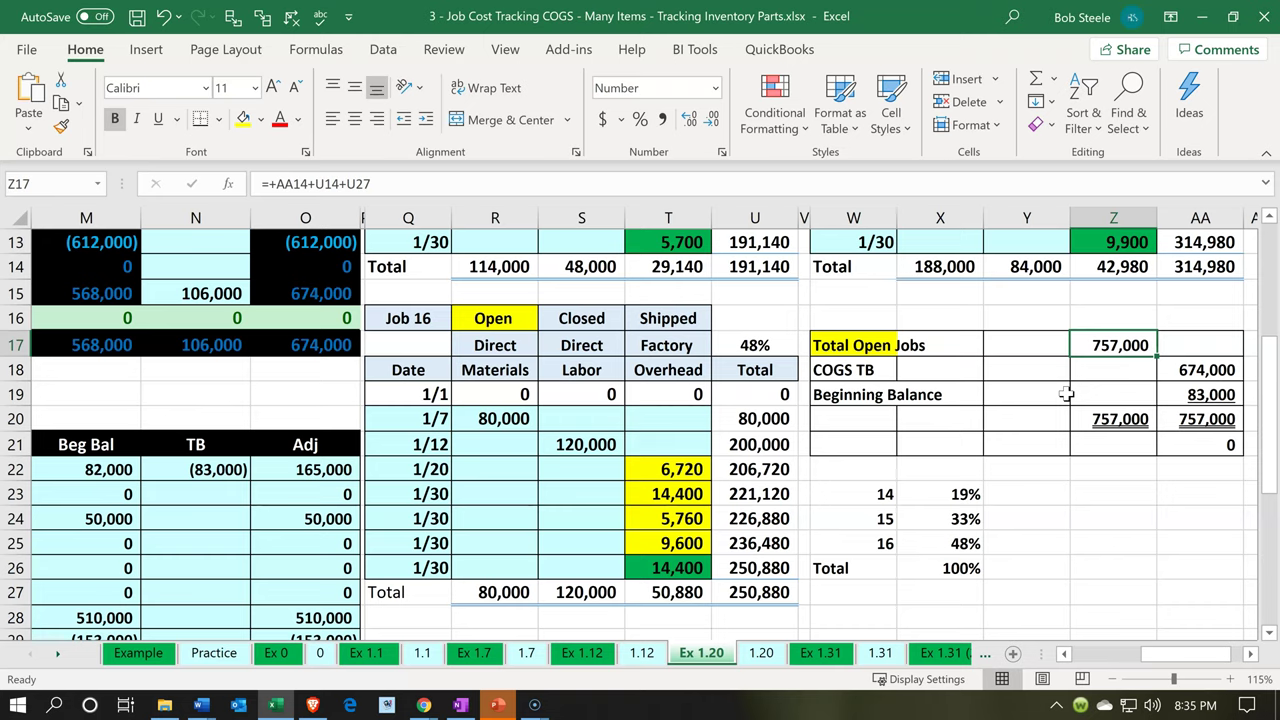
{"action": "key", "text": "Down"}
{"action": "key", "text": "Down"}
{"action": "key", "text": "Down"}
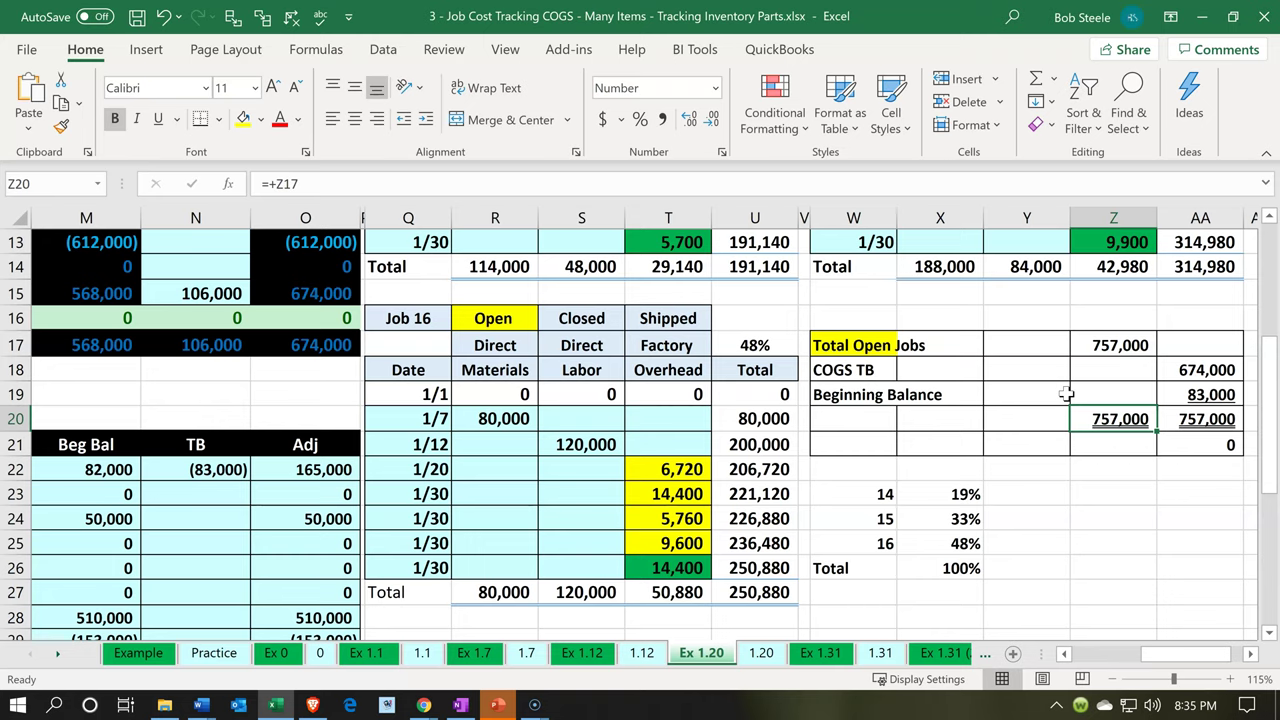
Step: Examine the trial balance accounts on sheet Ex 1.20, from Cash to Work in process inventory
{"action": "left_click", "coordinate": [35, 298]}
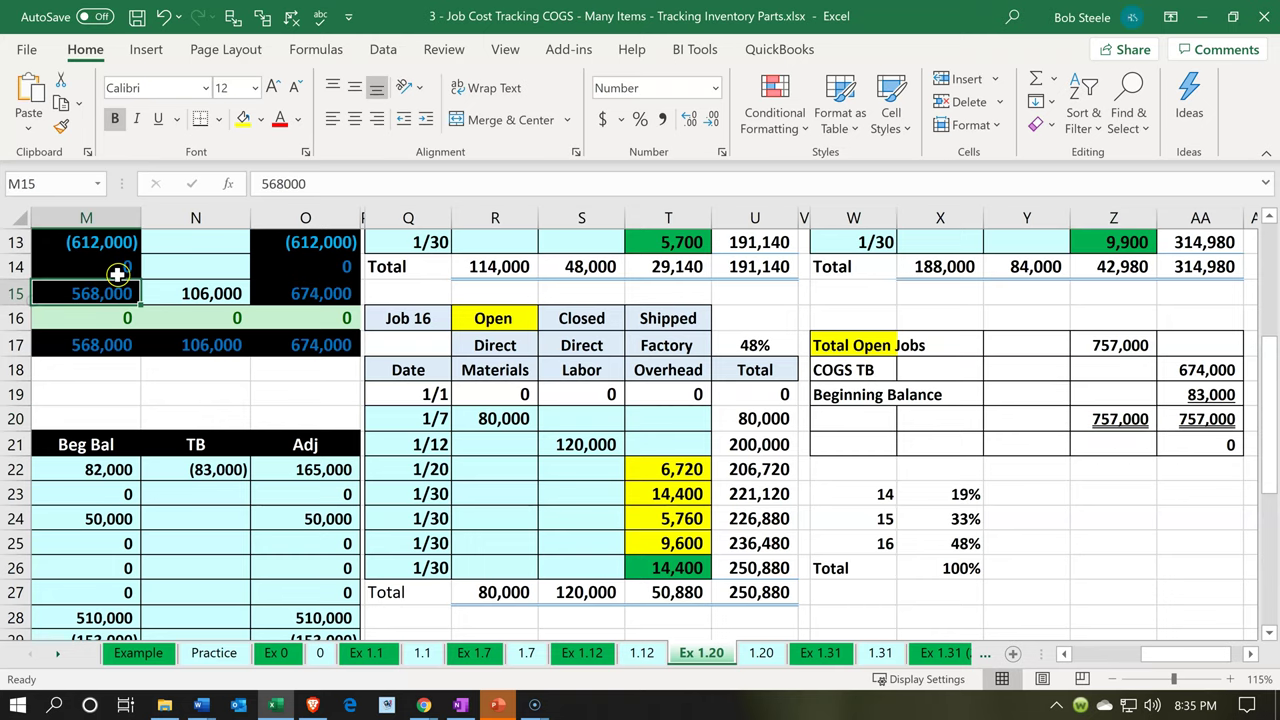
{"action": "scroll", "coordinate": [117, 275], "scroll_direction": "up", "scroll_amount": 4}
{"action": "left_click", "coordinate": [127, 322]}
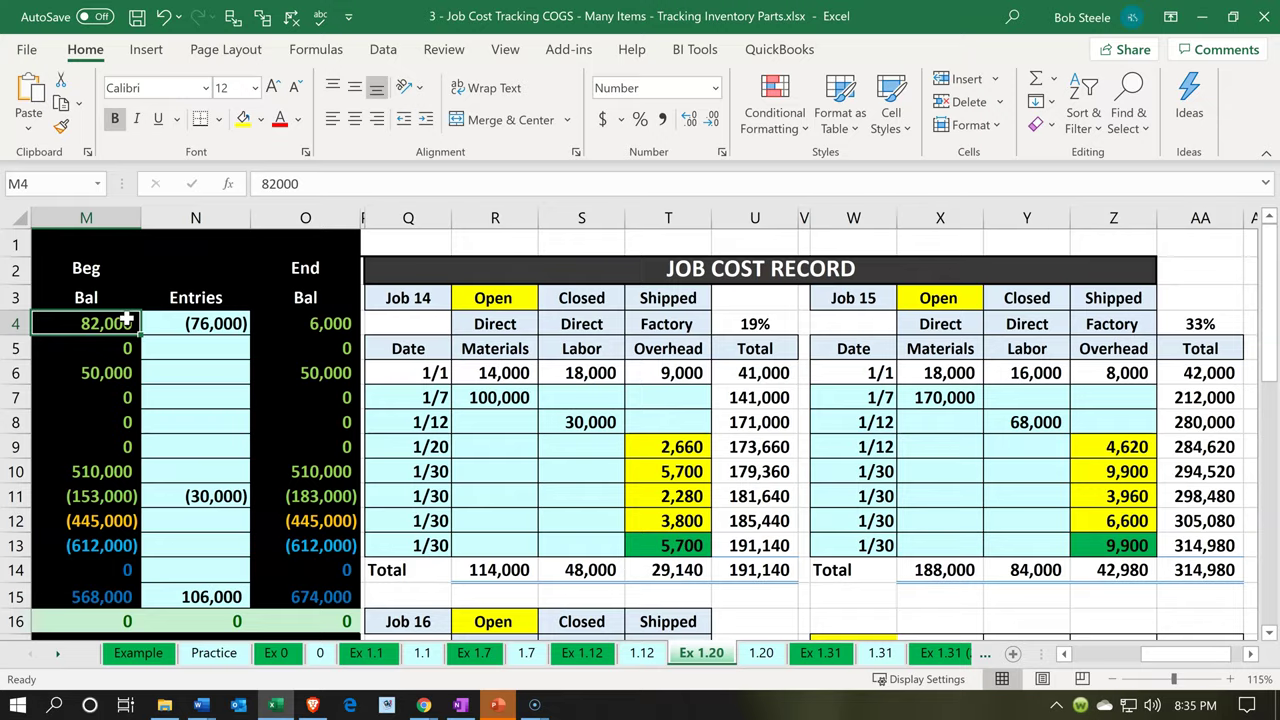
{"action": "key", "text": "Left"}
{"action": "key", "text": "Down"}
{"action": "key", "text": "Down"}
{"action": "key", "text": "Down"}
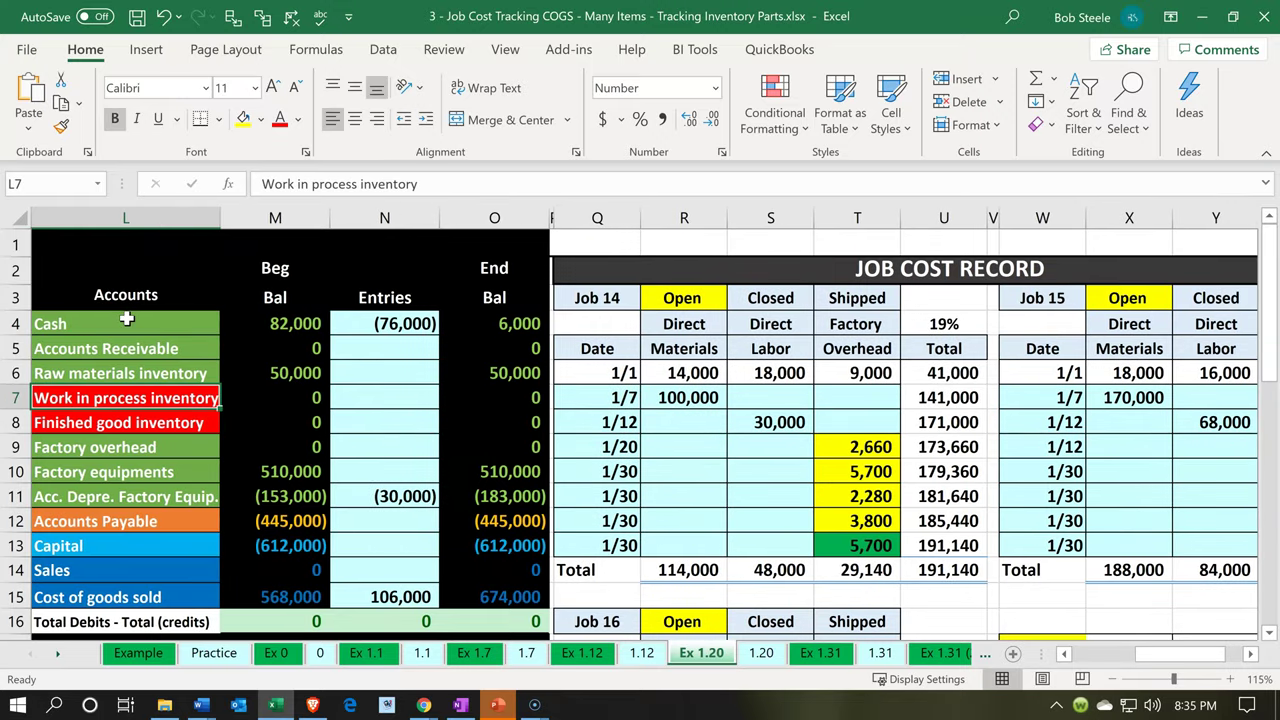